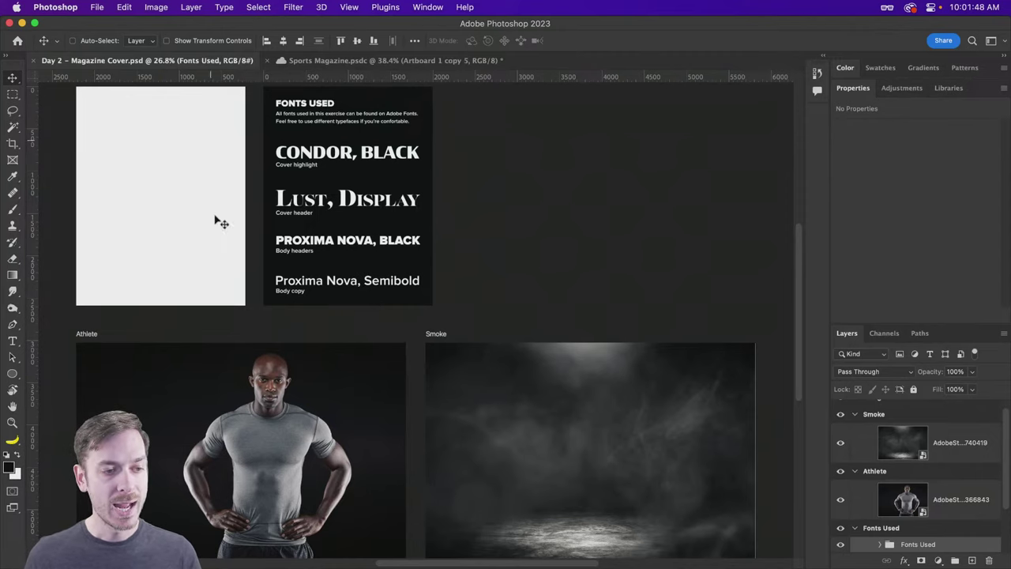
Step: Zoom and pan around the magazine cover's Design Here and Fonts Used boards
left_click_drag(345, 94, 395, 98)
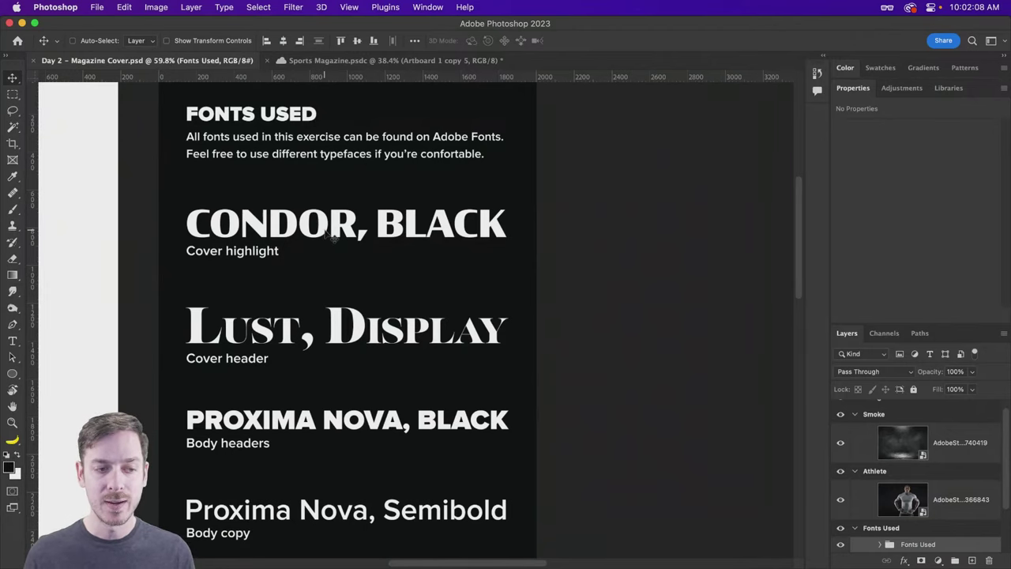
scroll(331, 237, "down", 2)
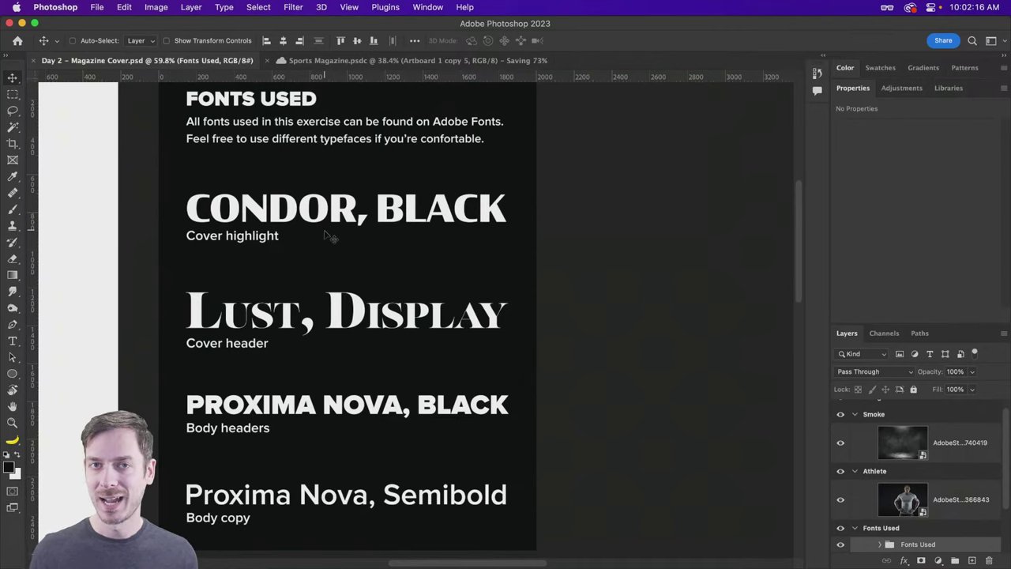
scroll(330, 237, "down", 15)
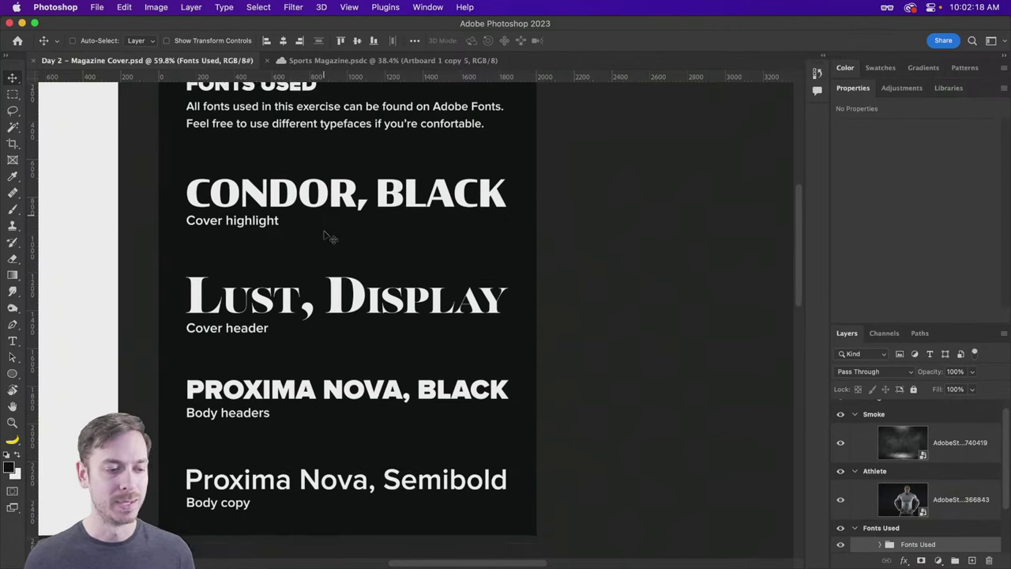
scroll(328, 235, "left", 5)
scroll(326, 235, "down", 3)
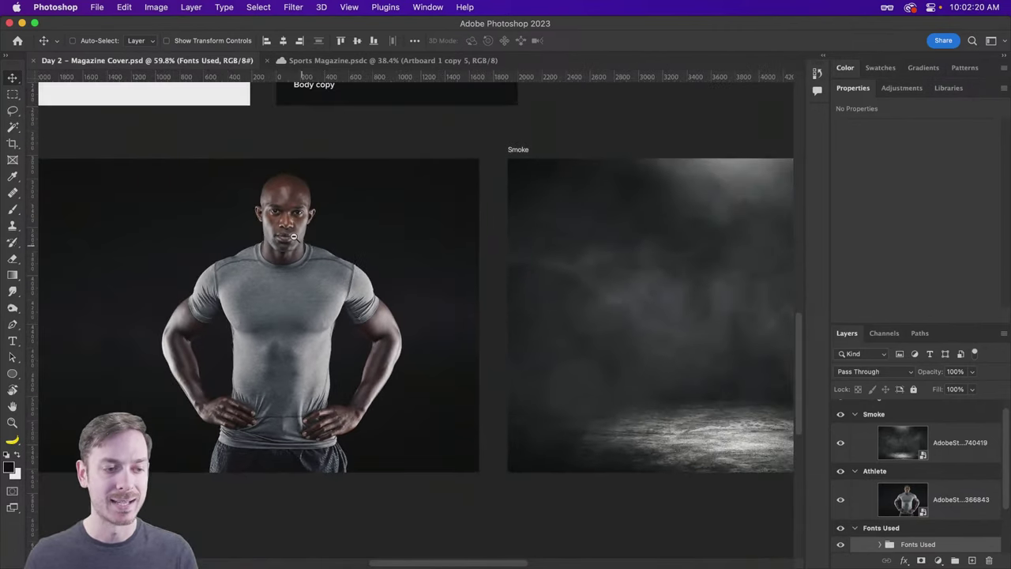
scroll(328, 237, "left", 2)
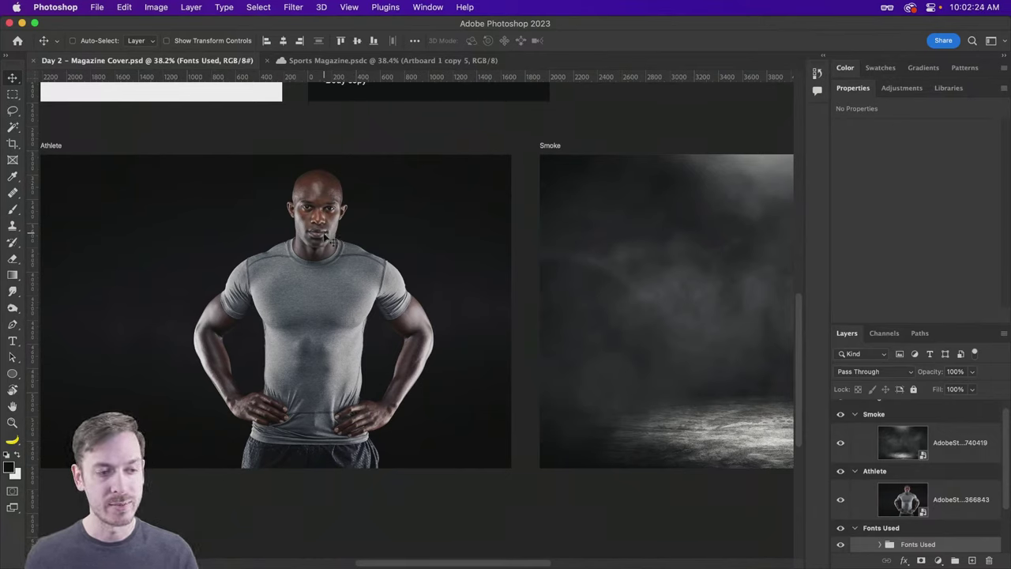
scroll(353, 308, "right", 6)
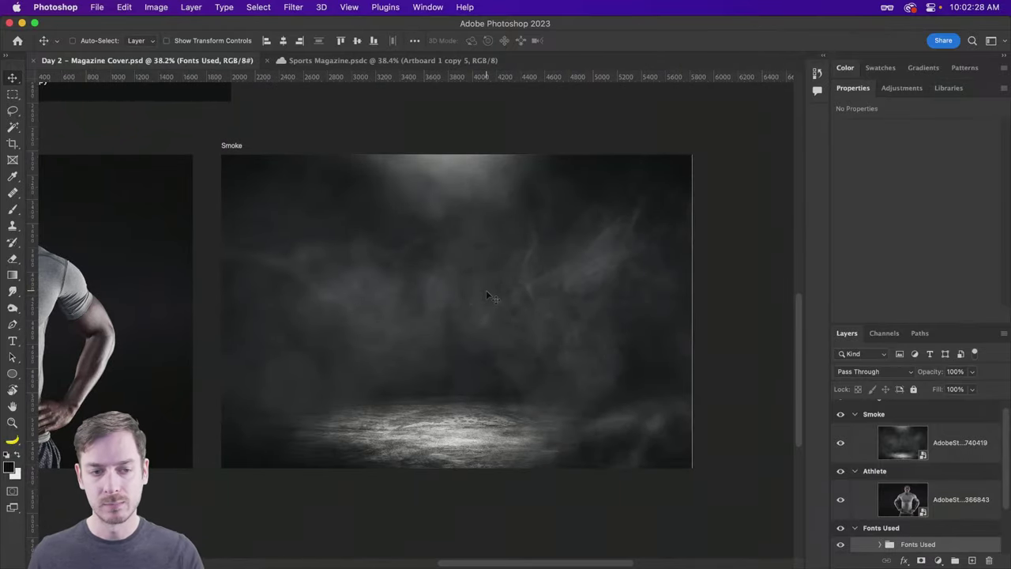
scroll(448, 301, "left", 5)
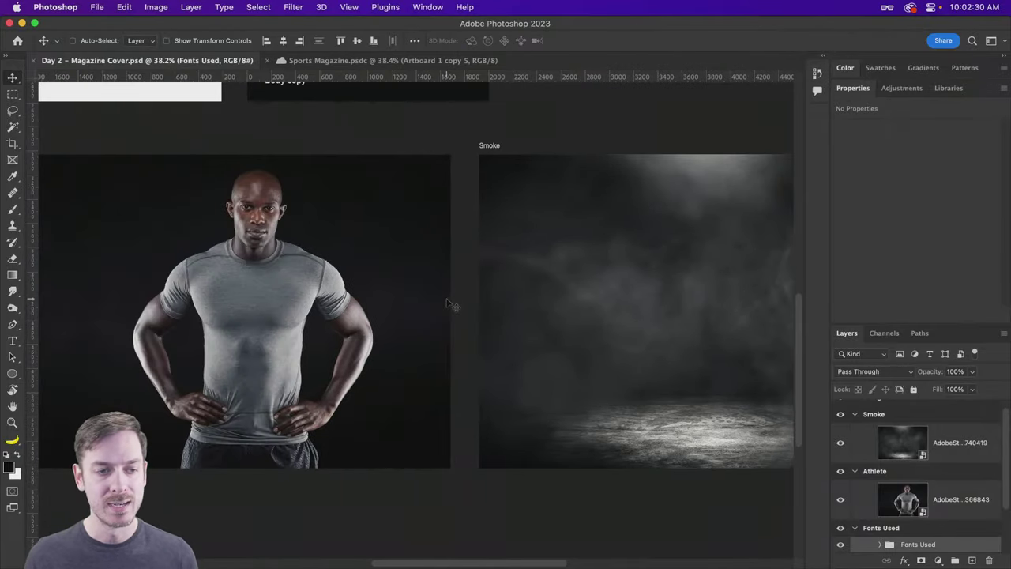
scroll(458, 277, "down", 2)
scroll(475, 332, "up", 3)
left_click_drag(485, 363, 487, 430)
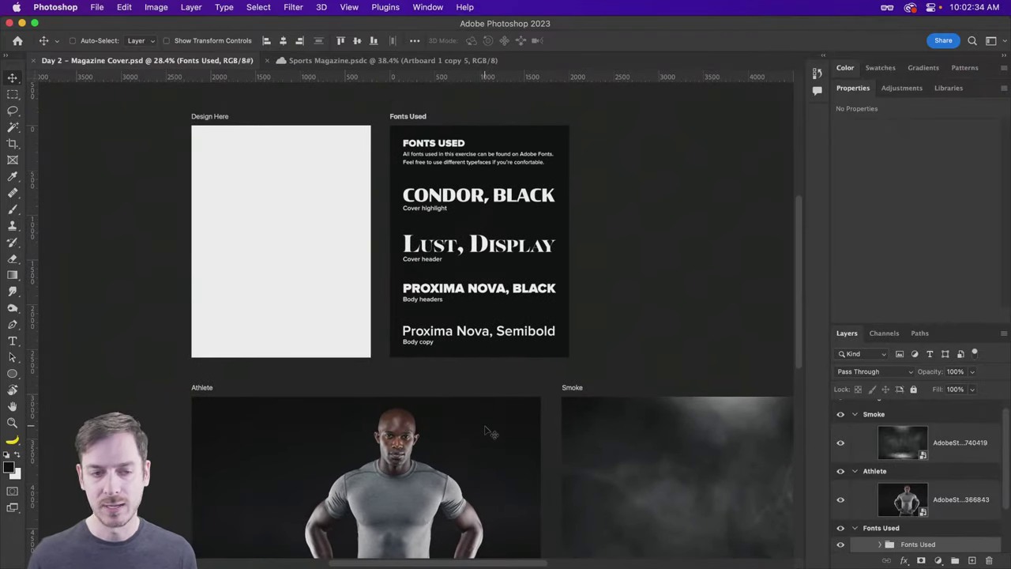
scroll(498, 278, "down", 5)
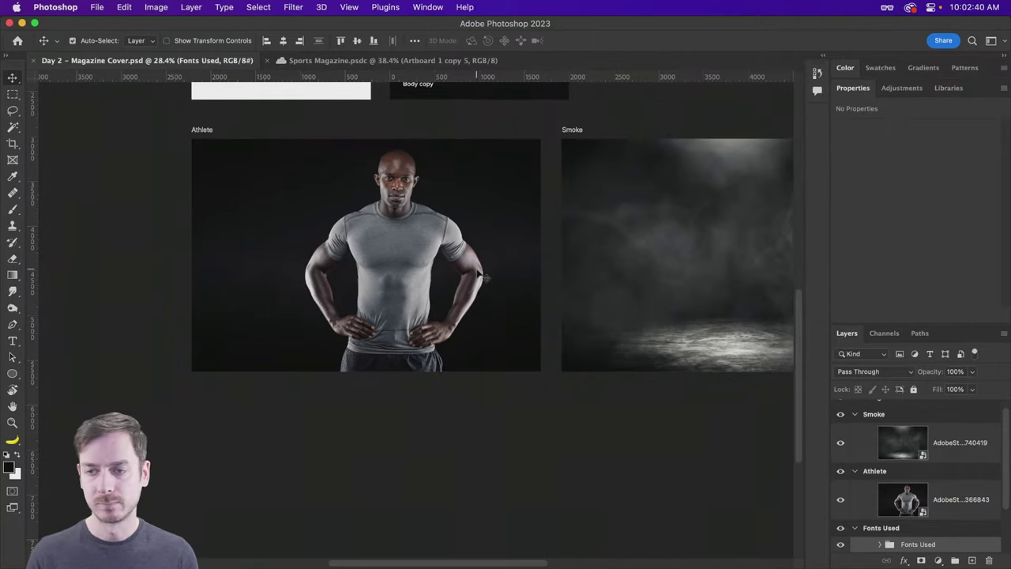
Step: Check the Athlete photo's bounds, then bring up the Adobe Stock home page in Safari
key("super")
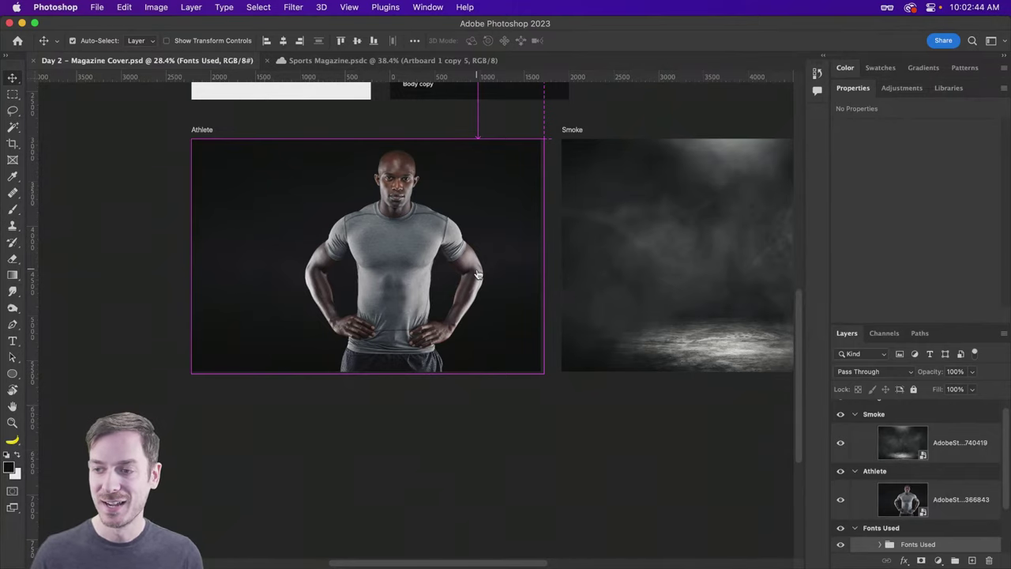
scroll(474, 197, "up", 3)
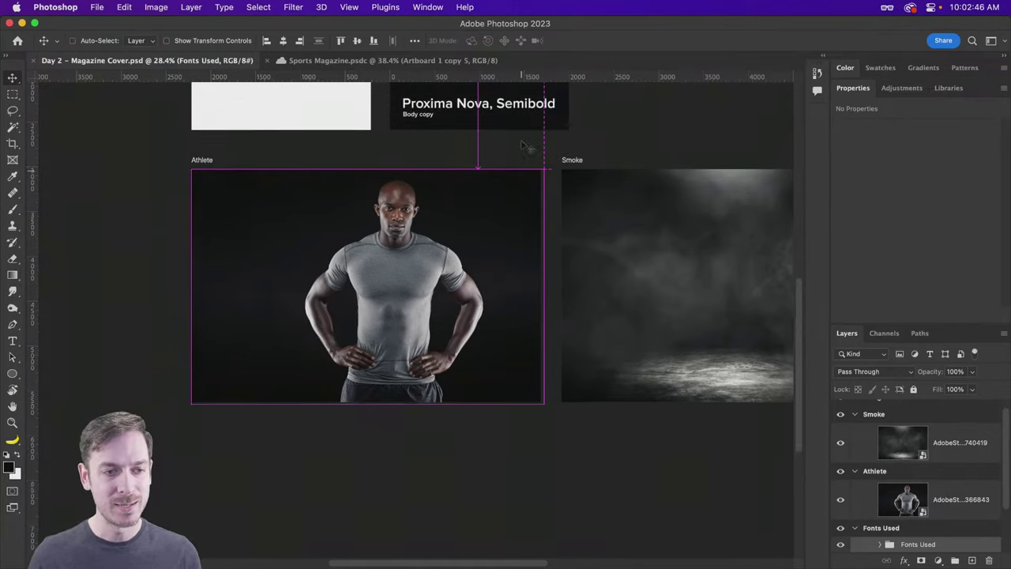
scroll(514, 126, "up", 5)
scroll(462, 229, "up", 4)
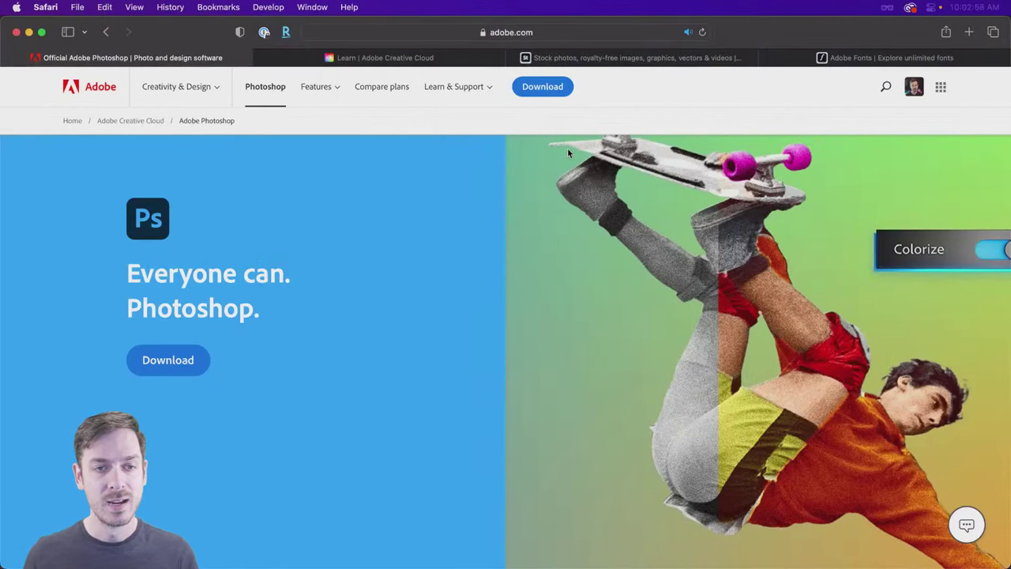
left_click(583, 57)
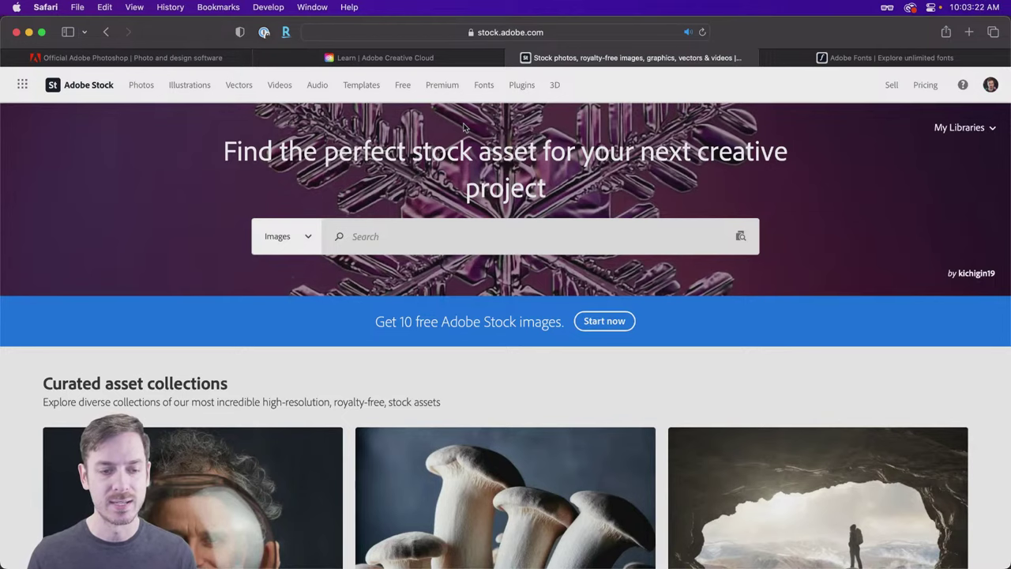
Step: Open the free Adobe Stock collection and look over the page
left_click(403, 86)
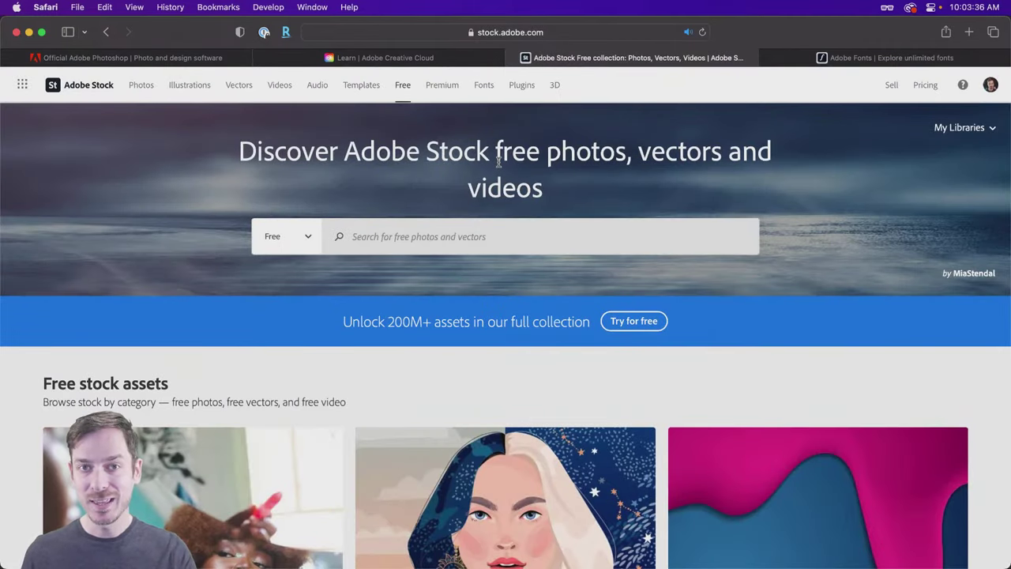
scroll(498, 161, "down", 3)
scroll(499, 161, "down", 8)
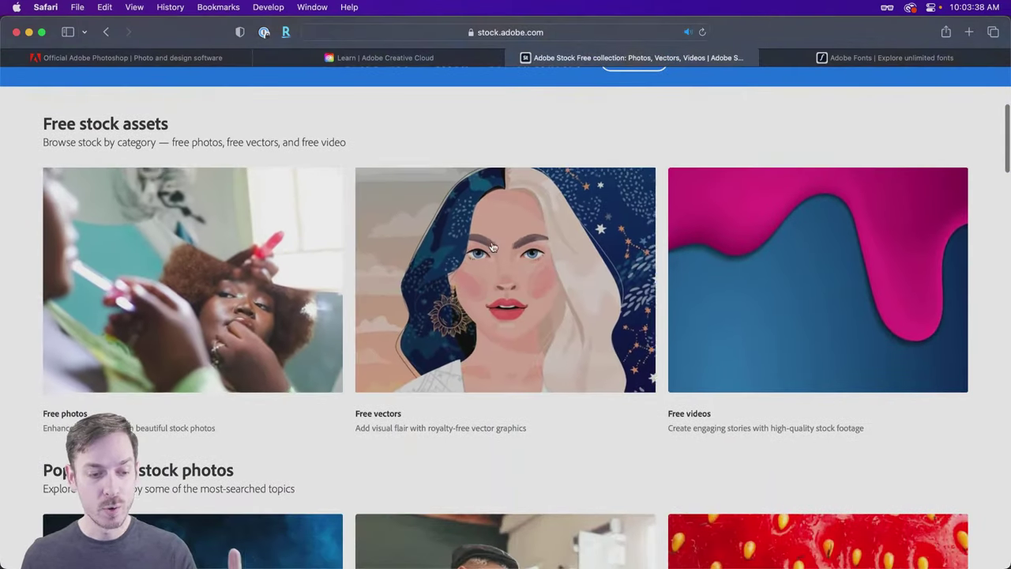
scroll(766, 162, "down", 4)
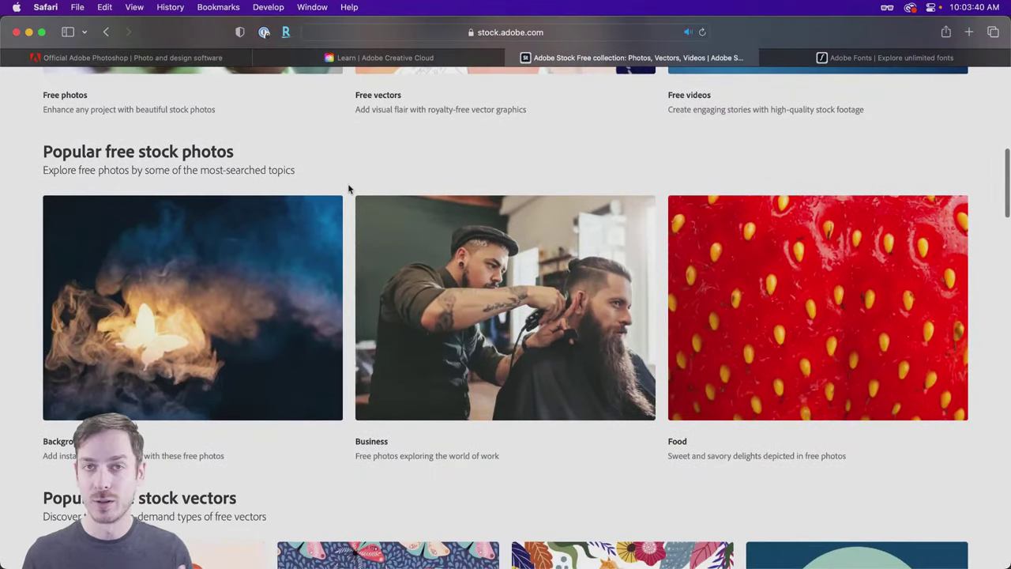
scroll(355, 193, "up", 10)
scroll(355, 193, "up", 4)
Step: Search the free collection for 'athlete' images
left_click(415, 230)
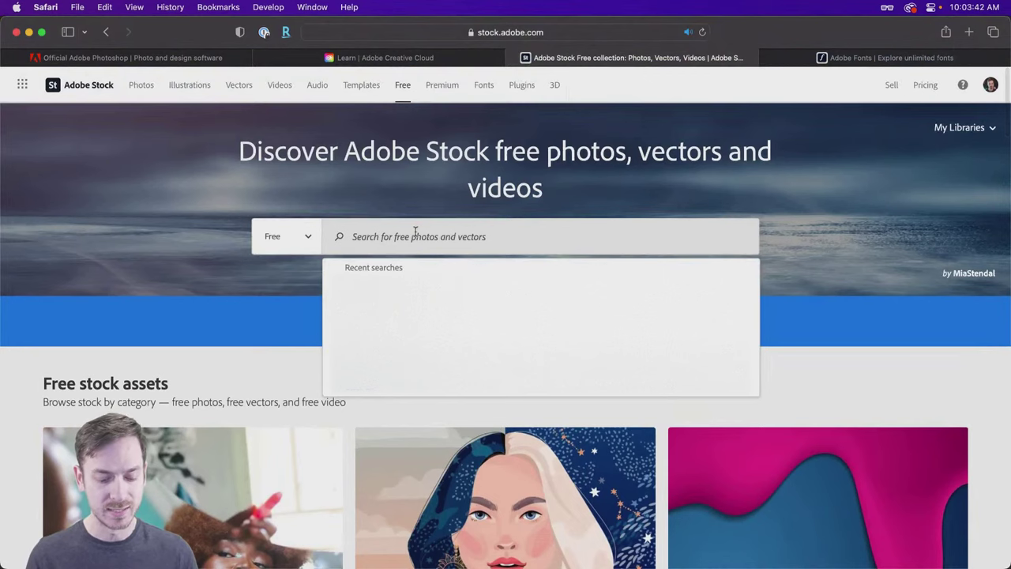
type("athl")
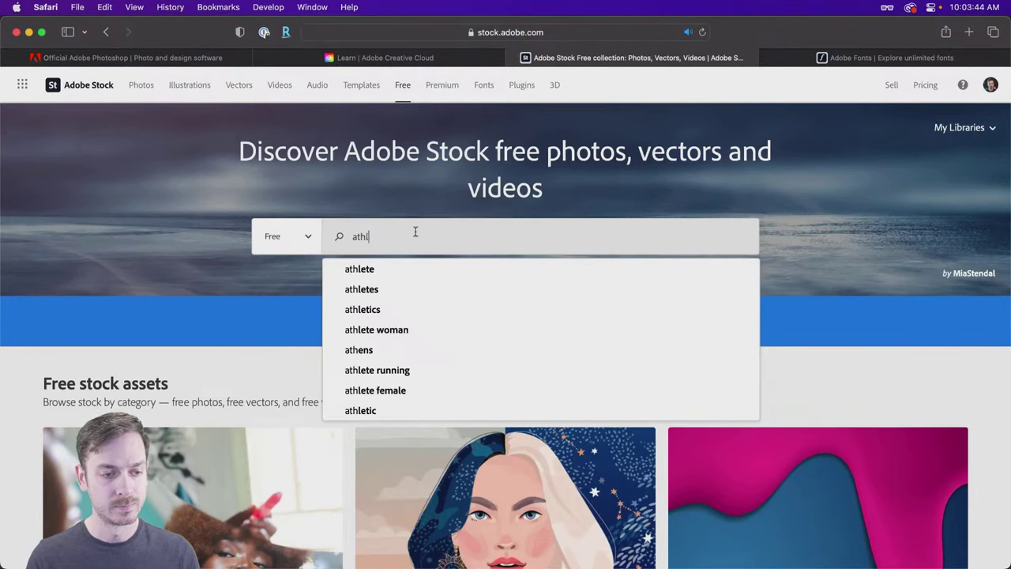
type("ete")
key("Return")
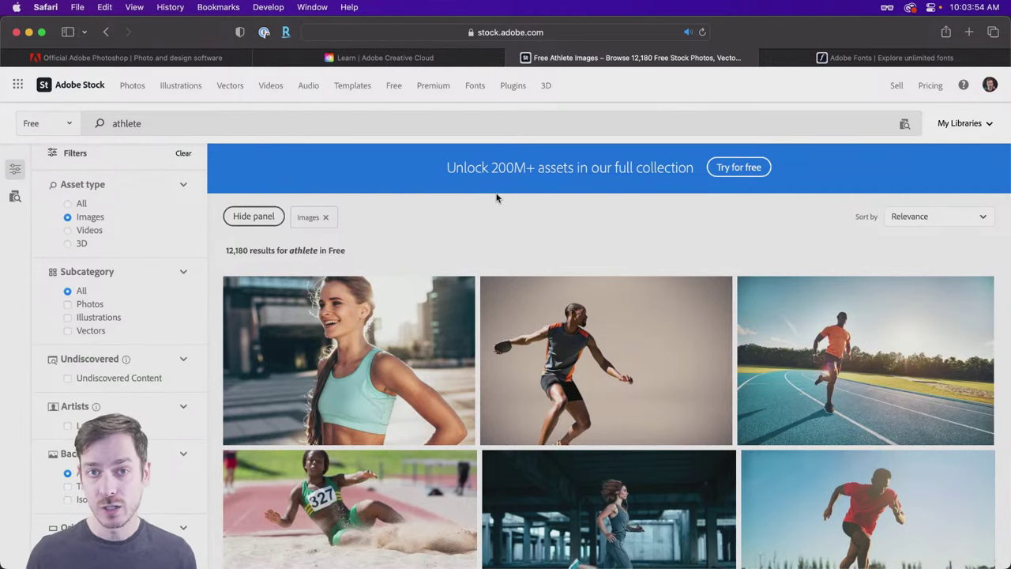
scroll(497, 198, "down", 12)
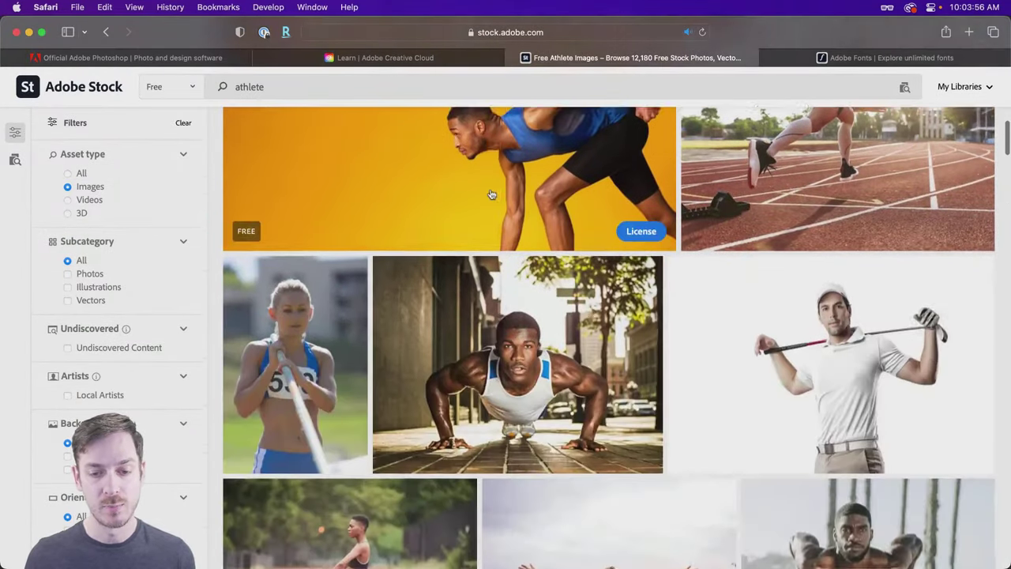
scroll(490, 193, "down", 5)
scroll(490, 194, "down", 5)
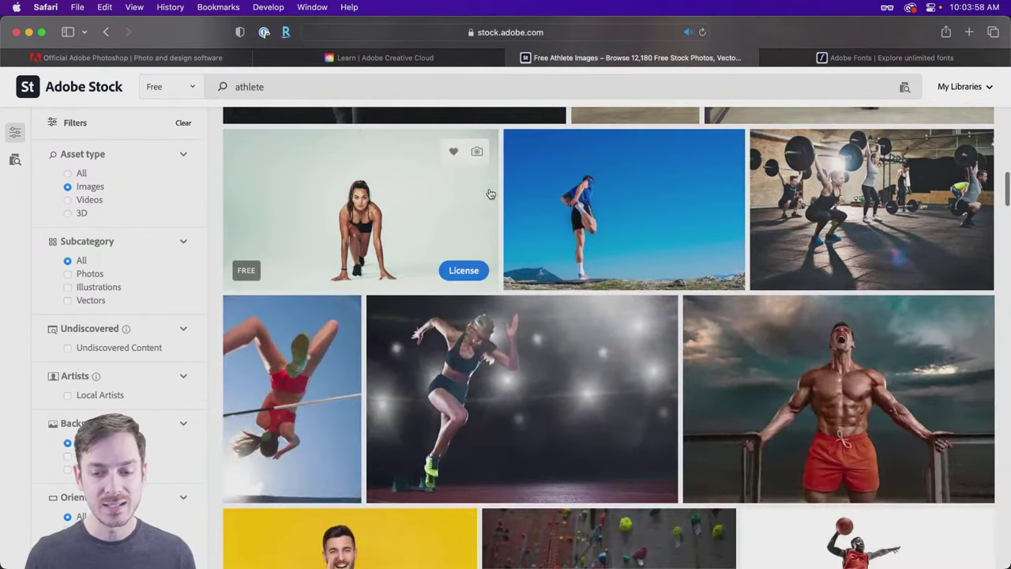
scroll(490, 193, "down", 5)
scroll(490, 194, "up", 3)
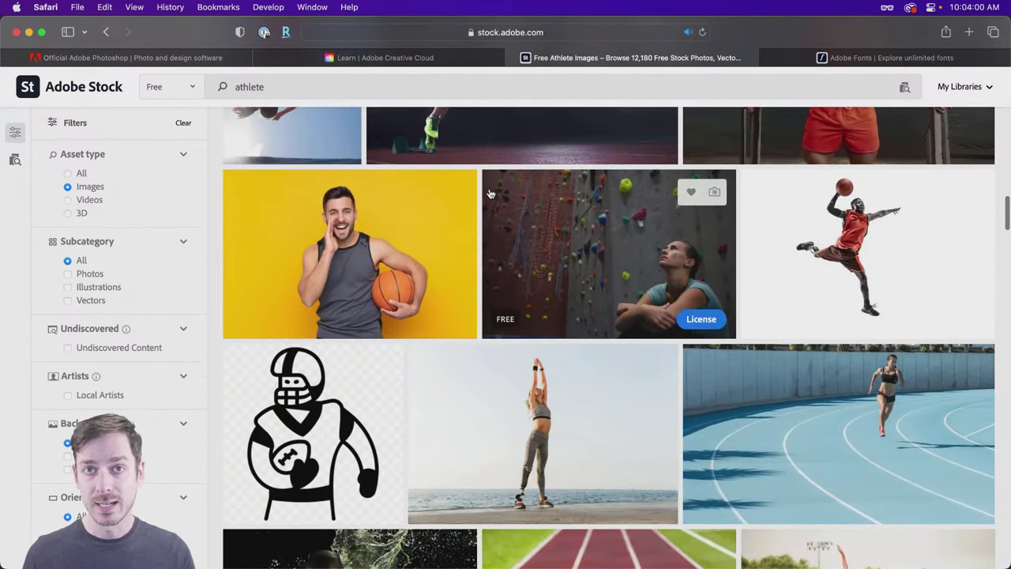
Step: Browse the athlete results, then move to the Adobe Fonts site
scroll(490, 194, "down", 5)
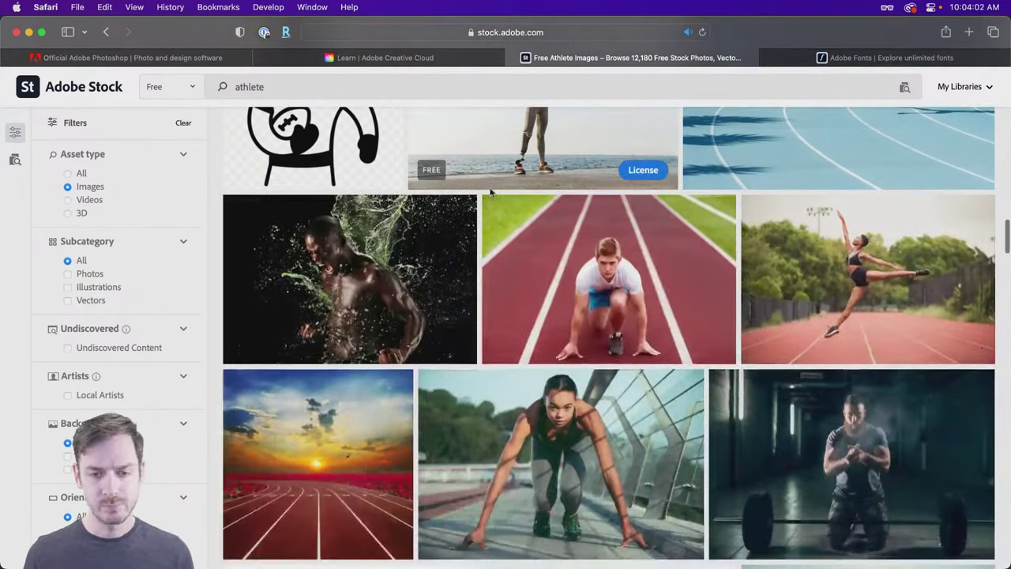
scroll(490, 193, "down", 4)
scroll(490, 194, "down", 3)
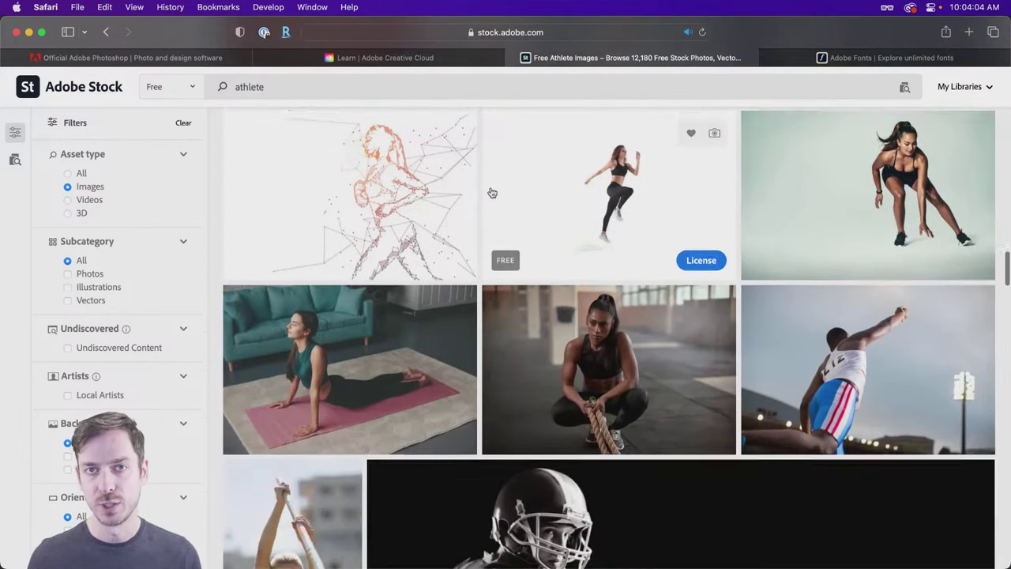
scroll(490, 194, "down", 3)
scroll(491, 192, "up", 15)
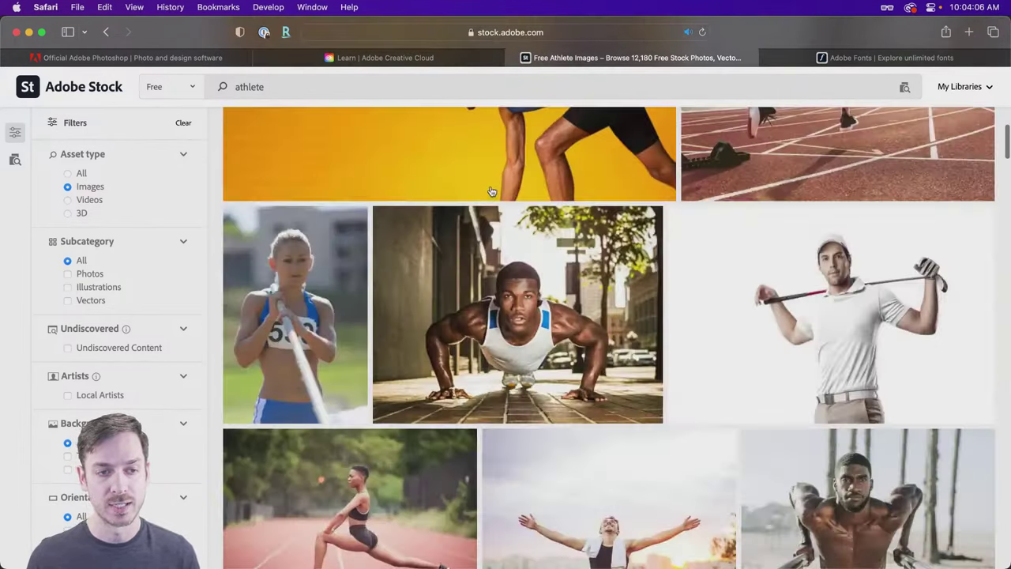
left_click(869, 57)
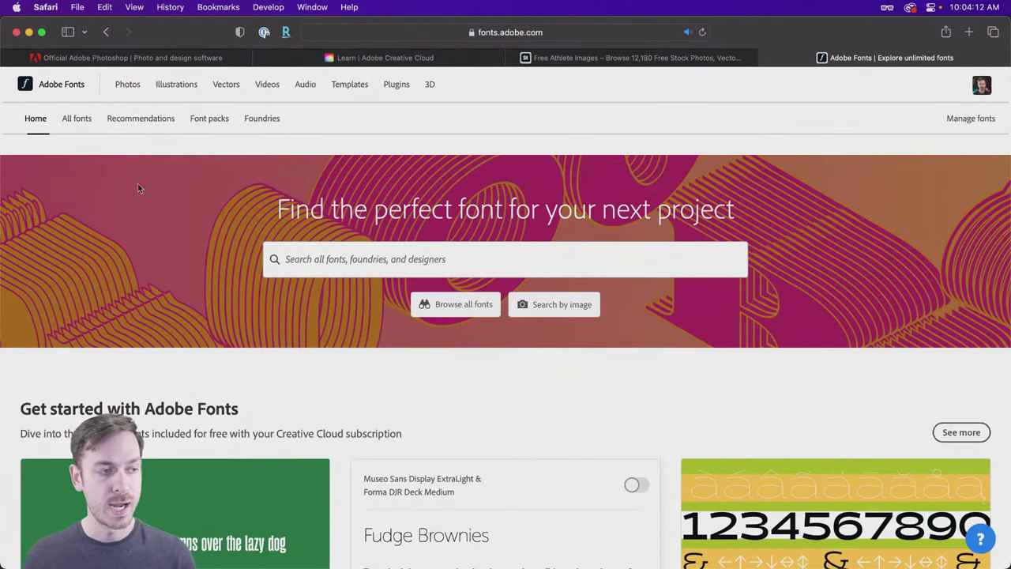
Step: Browse all Adobe Fonts filtered to the Luxury tag, previewing them with 'Sports' text
left_click(75, 120)
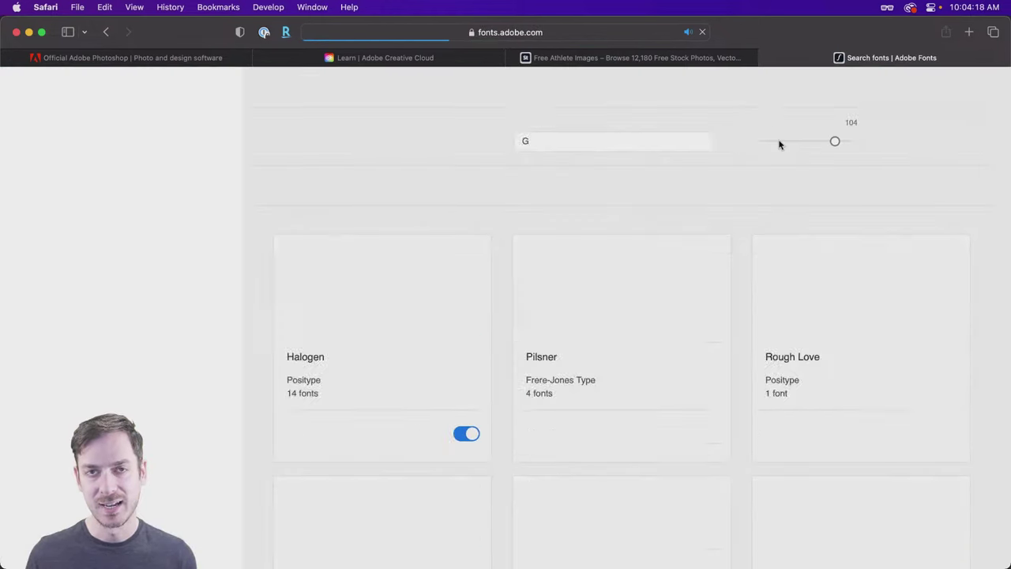
scroll(503, 257, "down", 2)
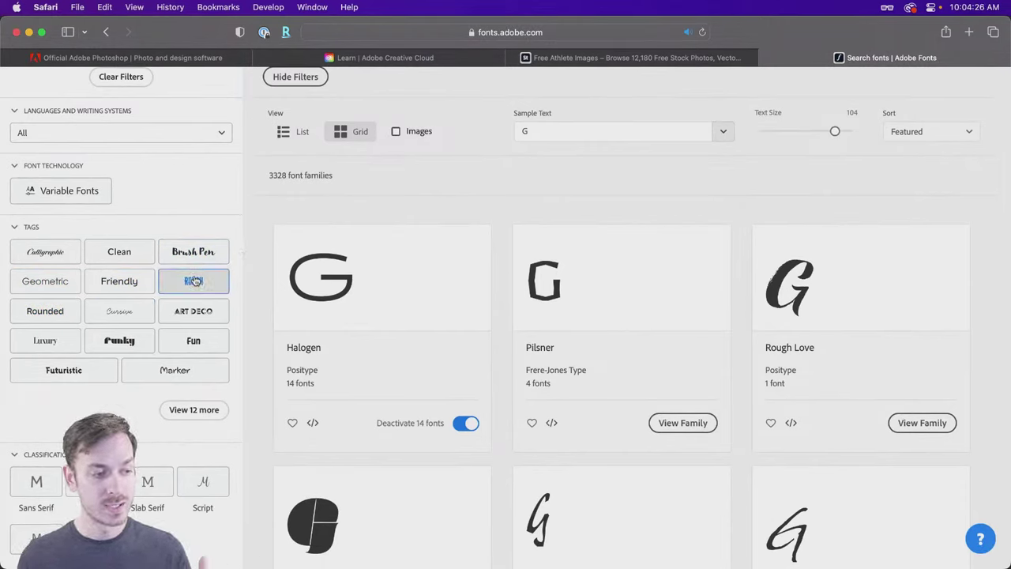
left_click(45, 340)
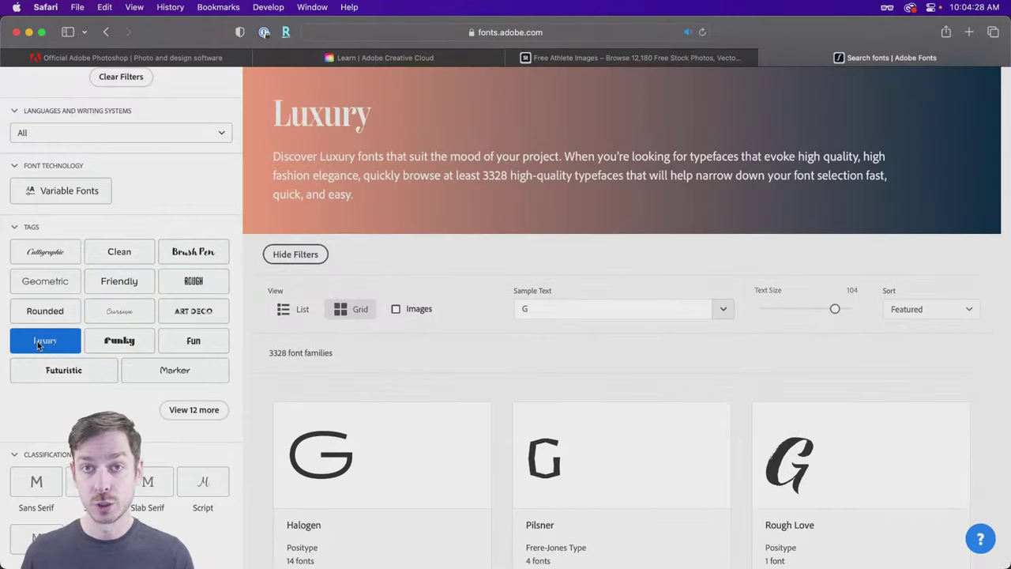
left_click(569, 313)
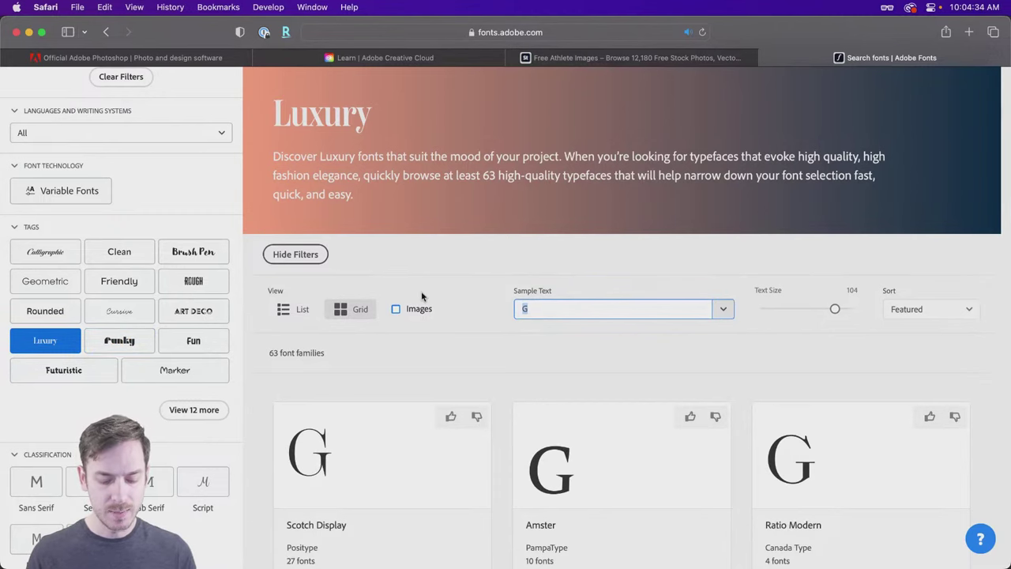
type("Sports")
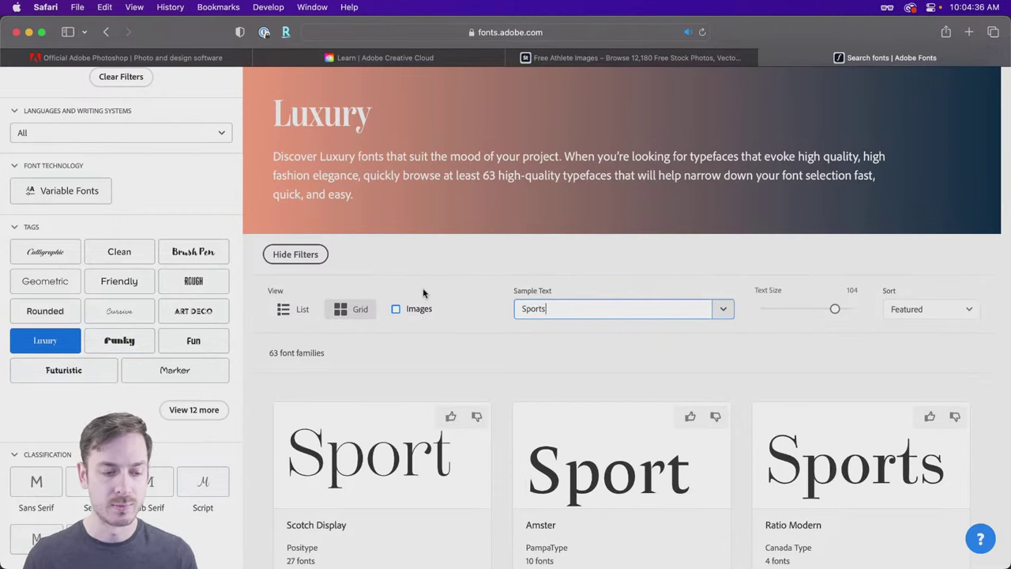
scroll(468, 276, "down", 1)
scroll(468, 277, "down", 3)
scroll(465, 275, "down", 1)
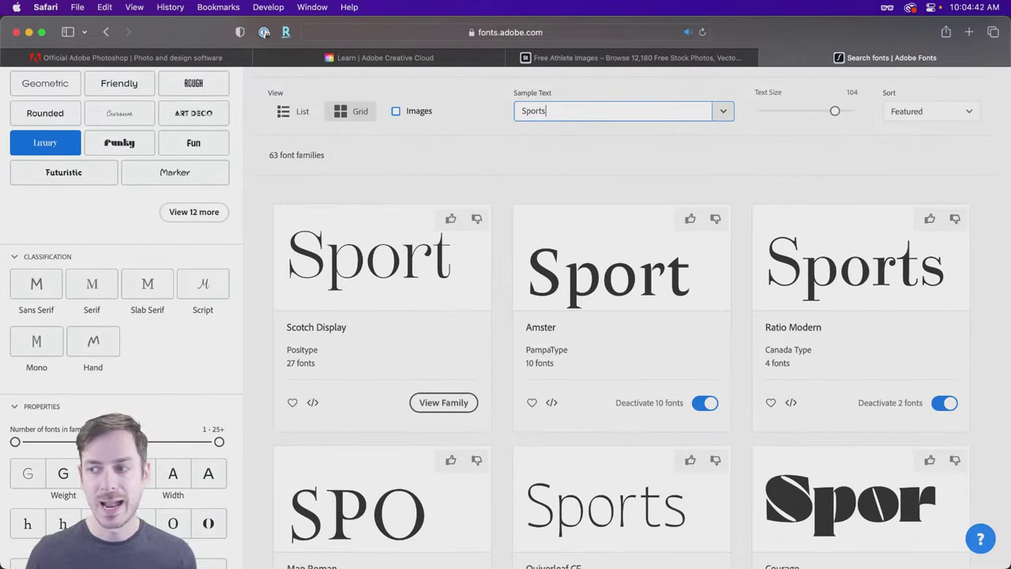
Step: Return to Photoshop with the whole magazine cover canvas fit in the window
key("super+shift+4")
key("Escape")
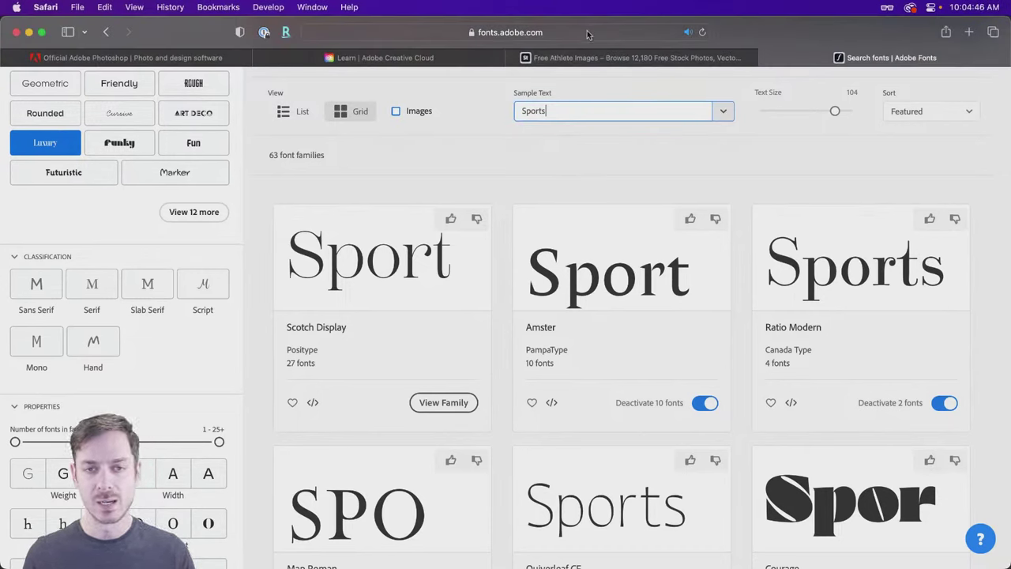
mouse_move(595, 57)
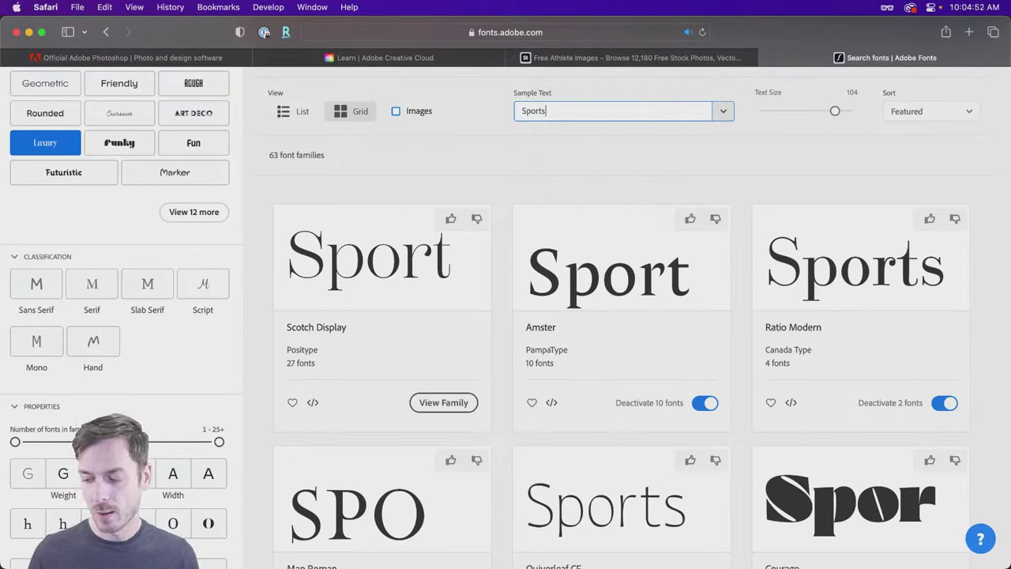
key("super+Tab")
key("super+0")
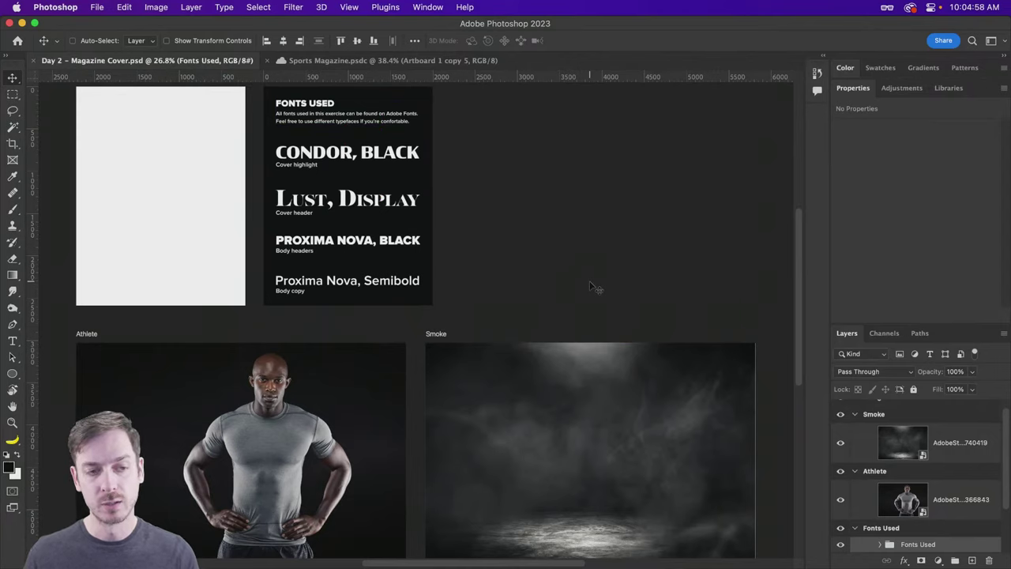
key("super")
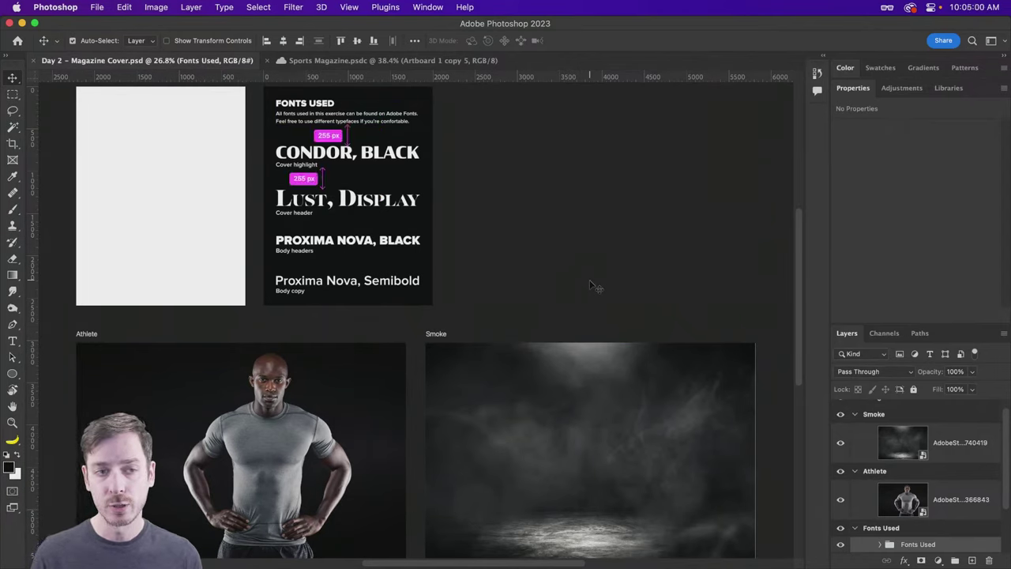
left_click(97, 8)
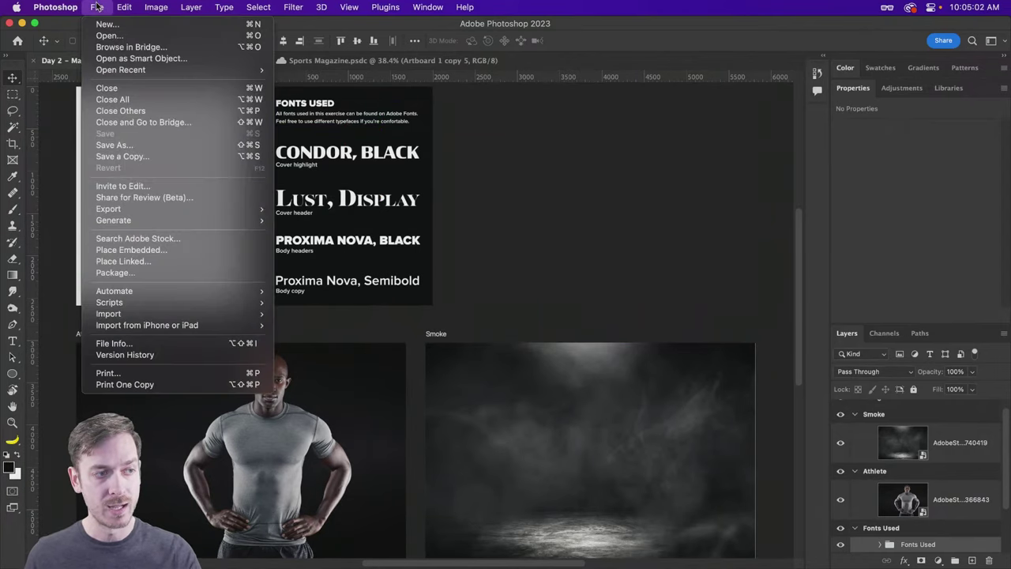
Step: Start a new document and browse the Print blank document presets
left_click(103, 25)
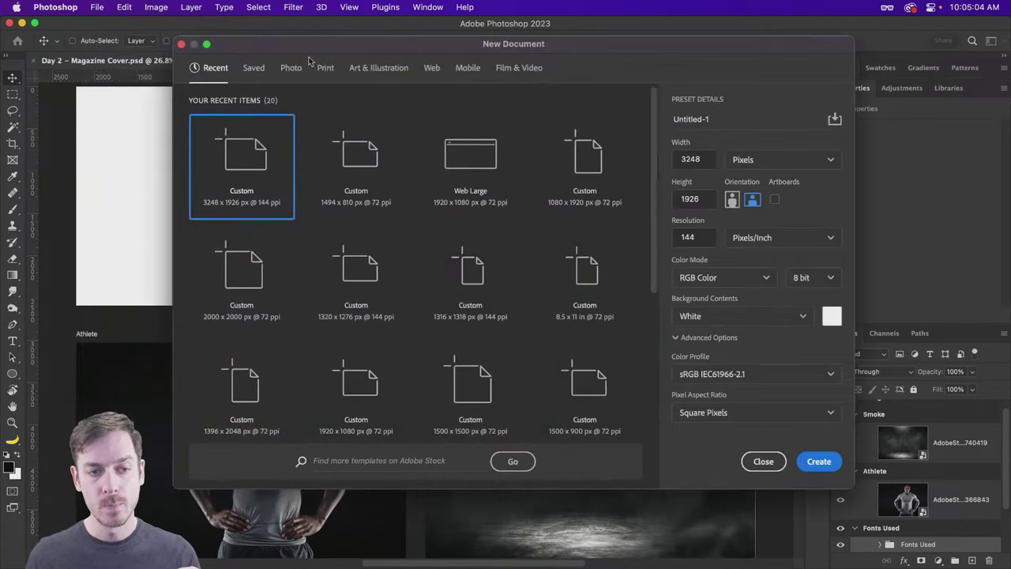
left_click_drag(466, 48, 425, 49)
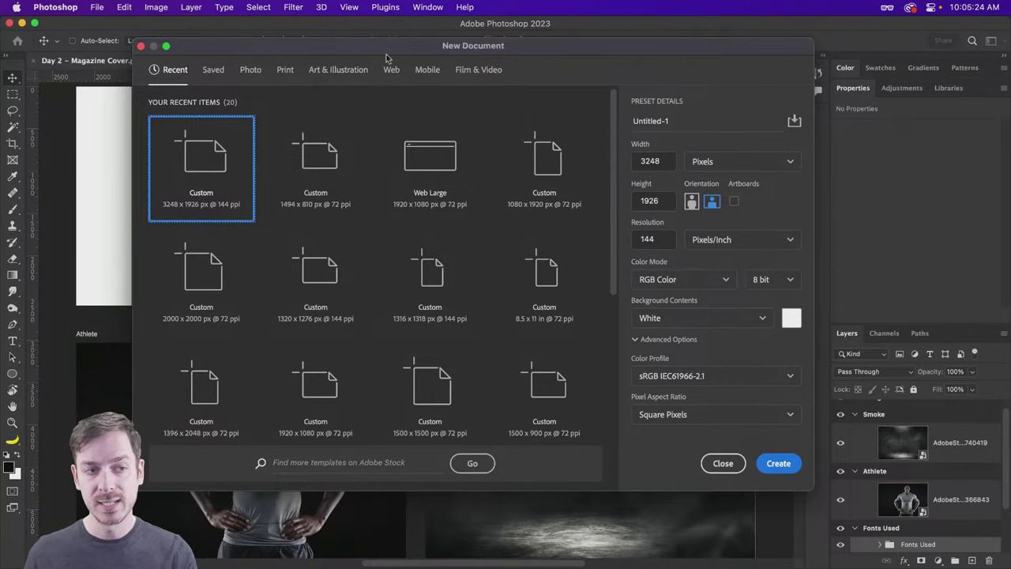
left_click(284, 70)
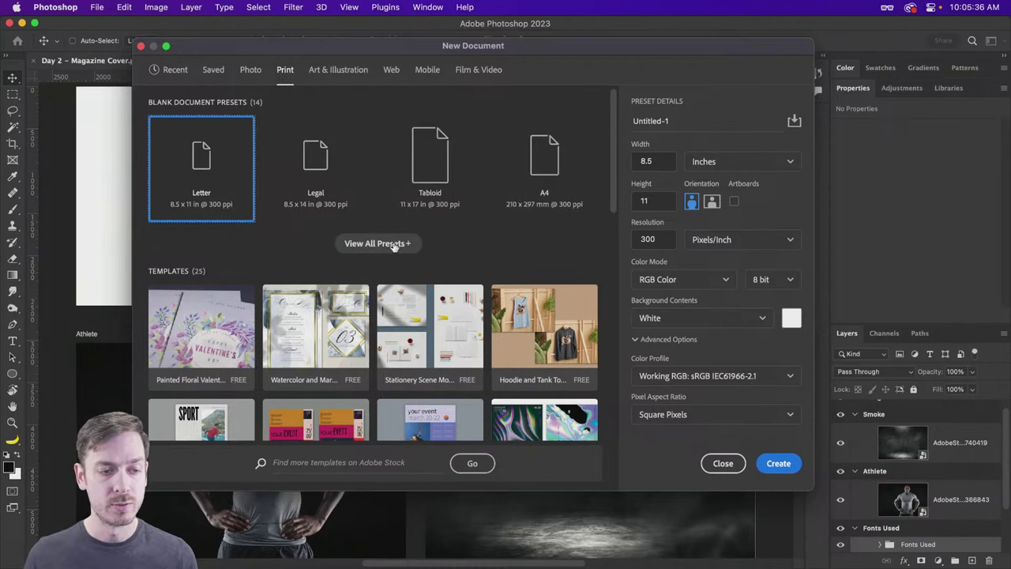
scroll(382, 246, "down", 3)
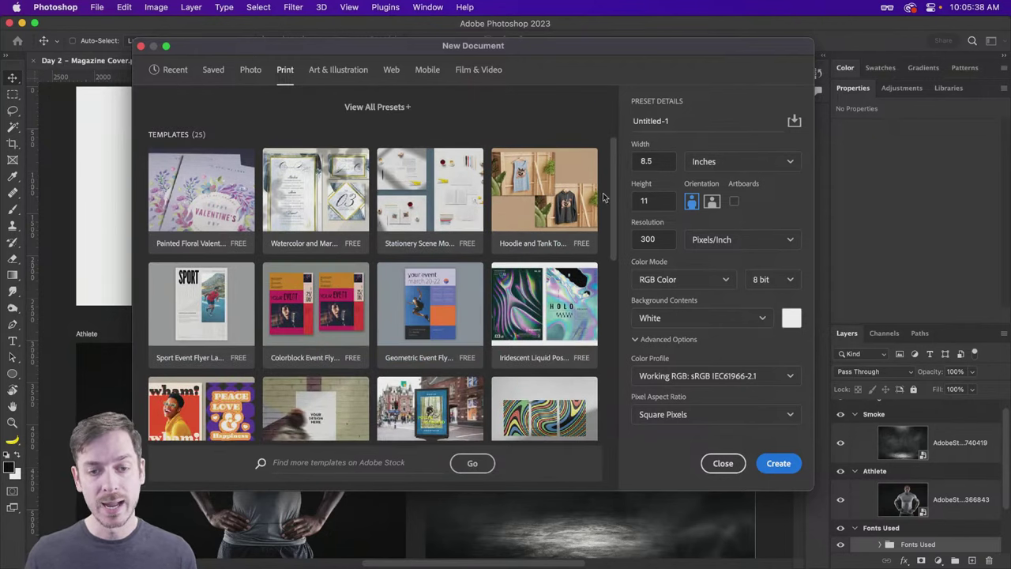
left_click_drag(614, 183, 610, 237)
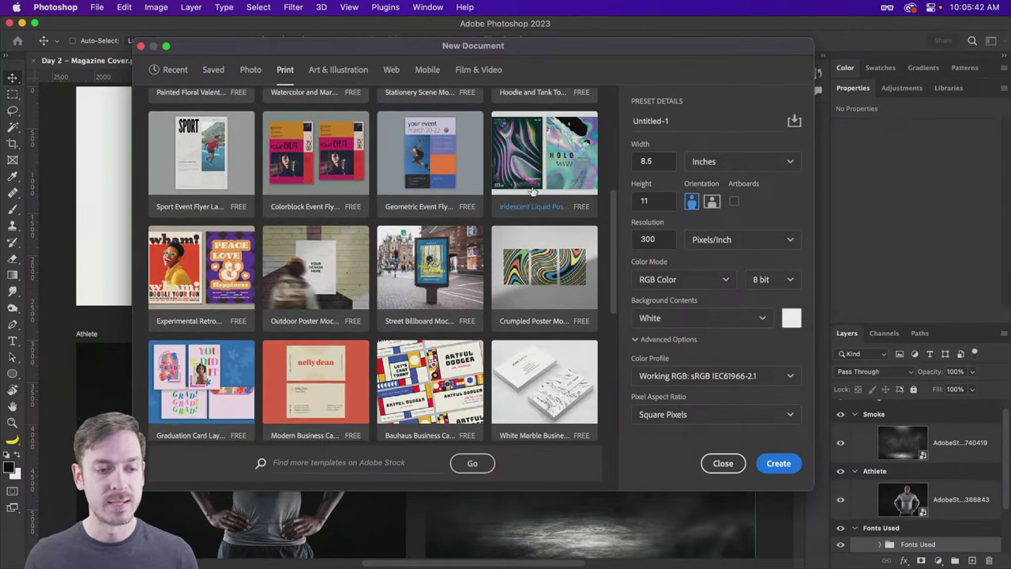
scroll(547, 308, "up", 5)
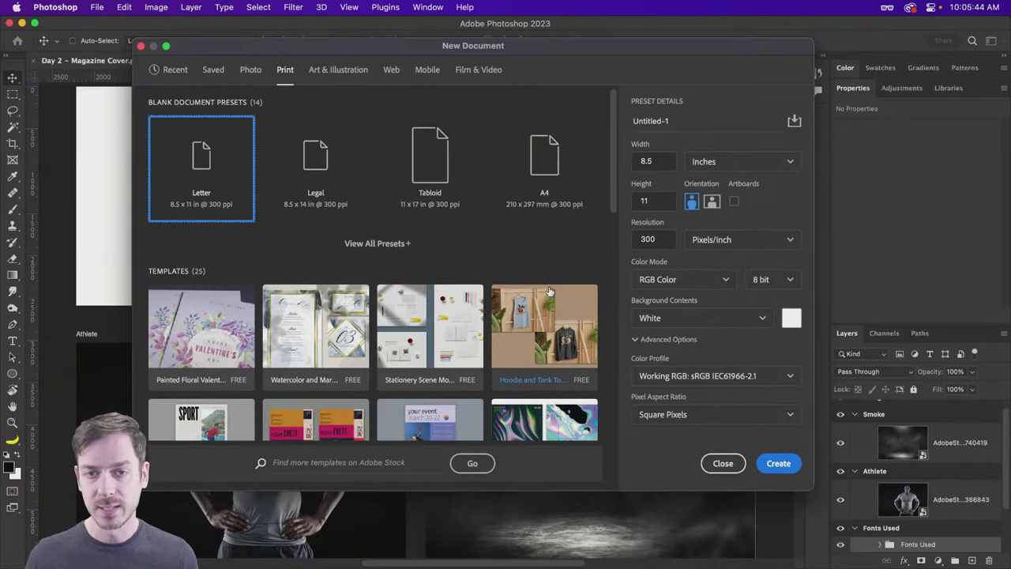
scroll(547, 290, "down", 3)
scroll(443, 197, "up", 3)
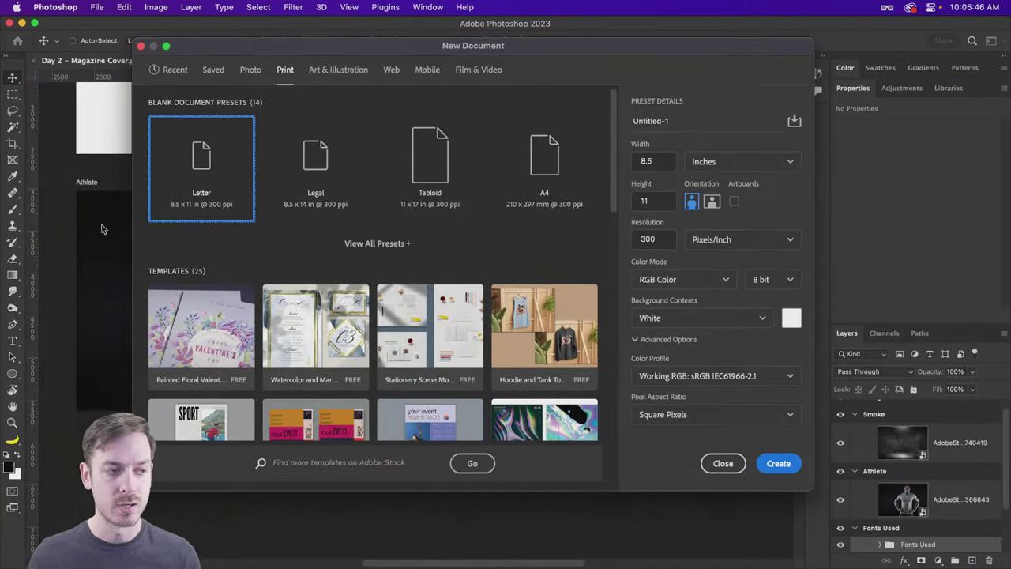
scroll(100, 227, "up", 3)
scroll(101, 227, "down", 3)
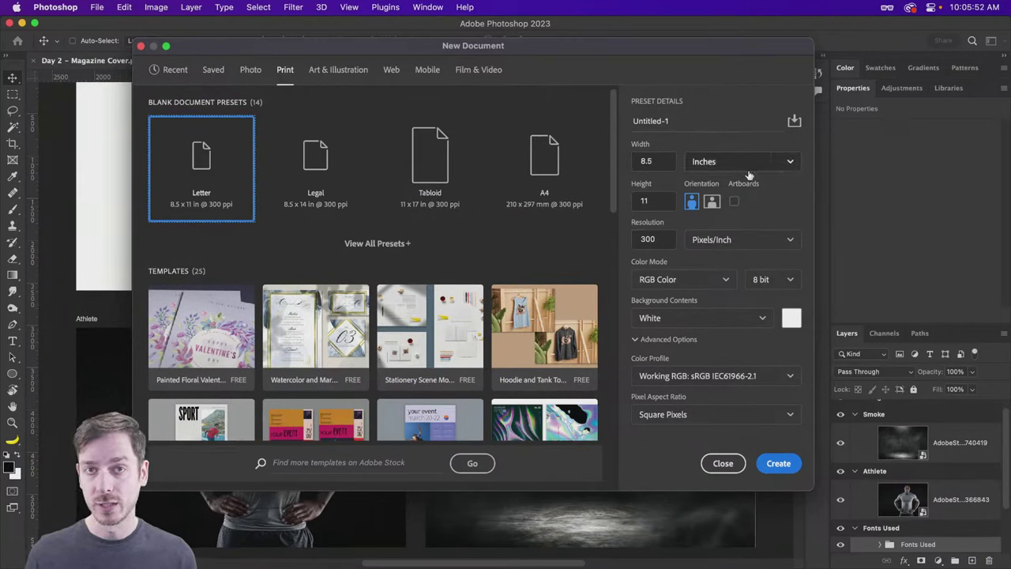
Step: Compare the Recent and Print presets and keep inches as the width unit
left_click(174, 71)
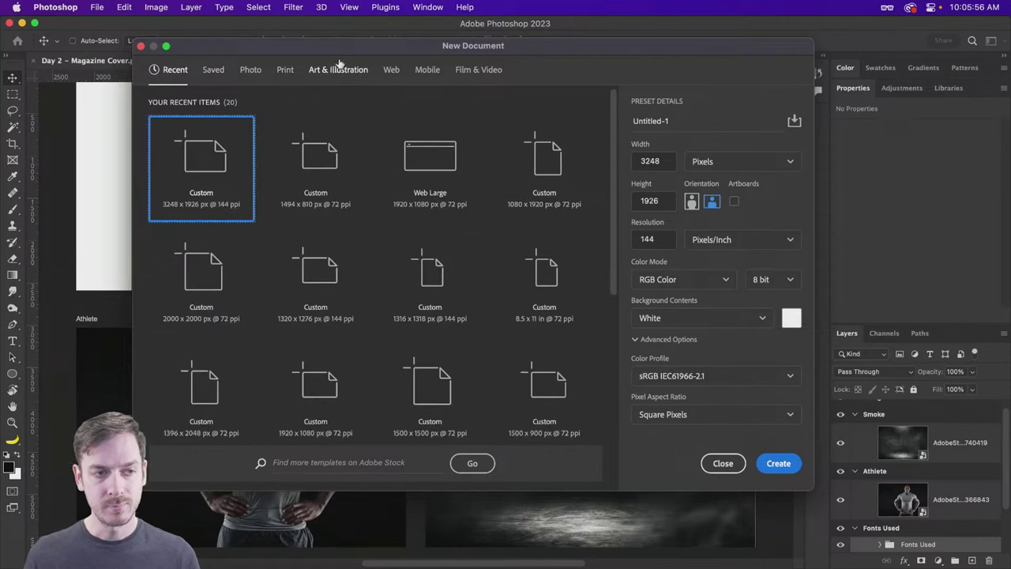
left_click(282, 71)
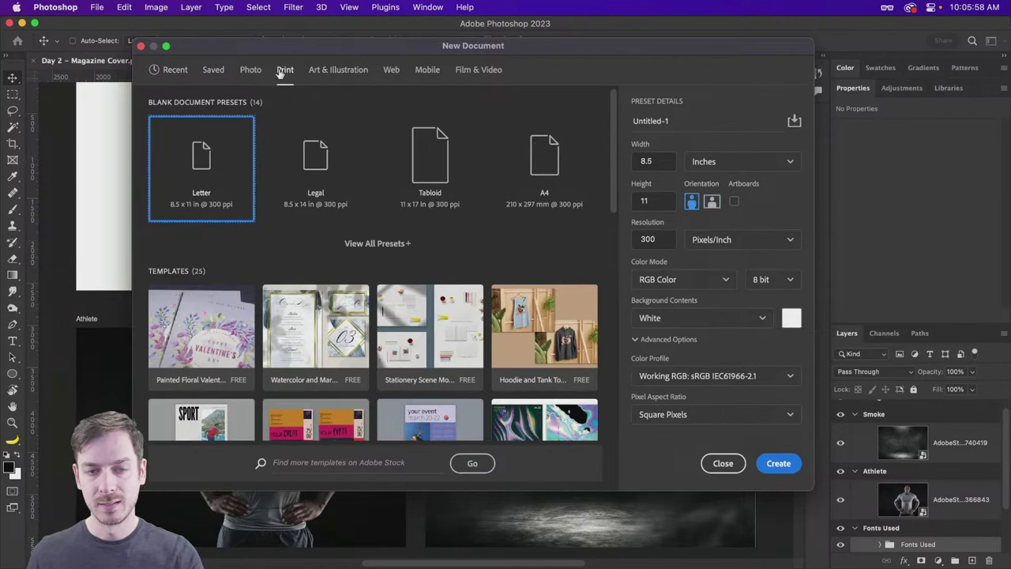
left_click(171, 71)
left_click(286, 71)
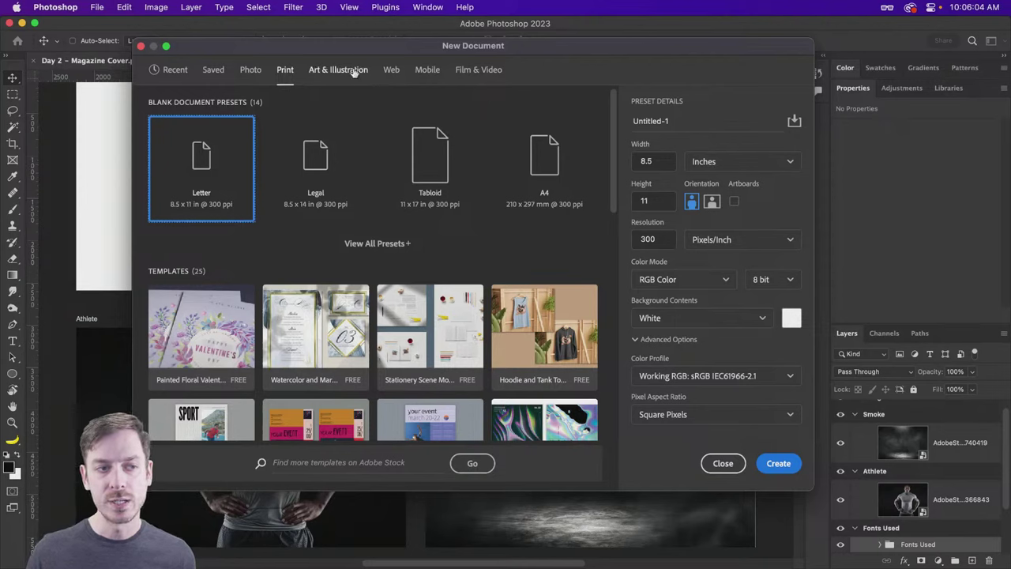
left_click(750, 161)
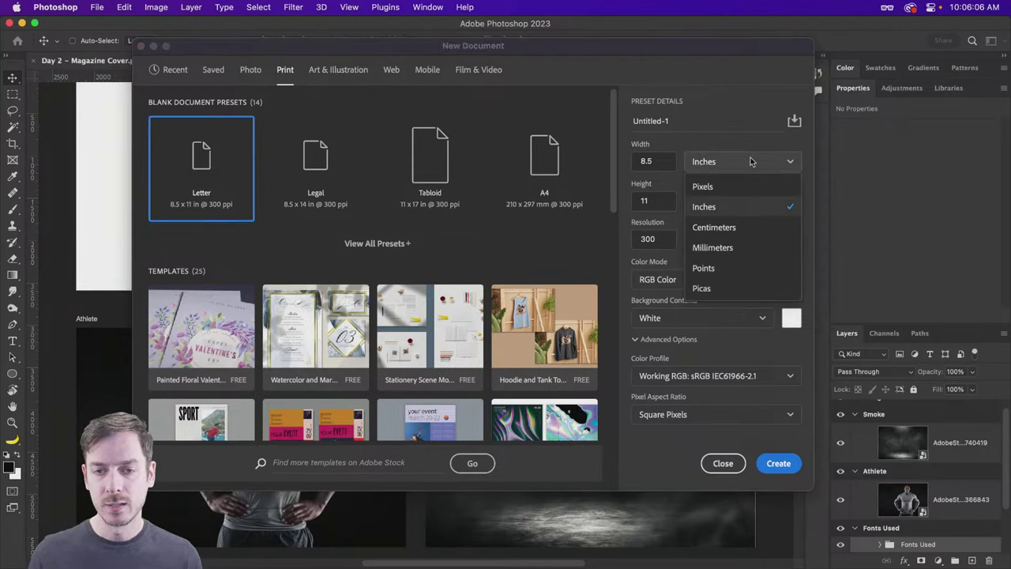
left_click(729, 209)
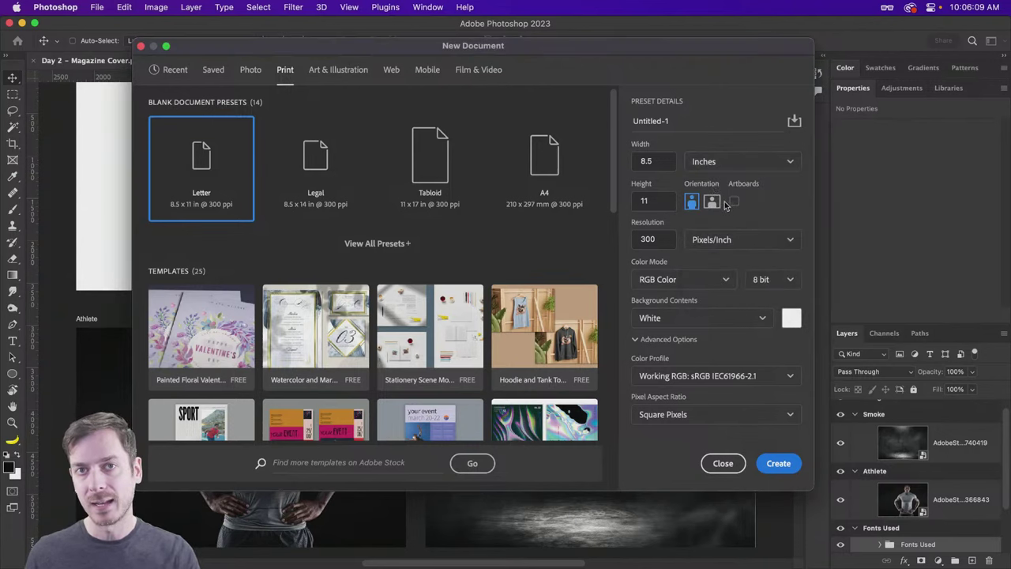
Step: Compare the Recent, Web and Print presets, ending on Web Most Common, 1366 x 768 px
left_click(175, 71)
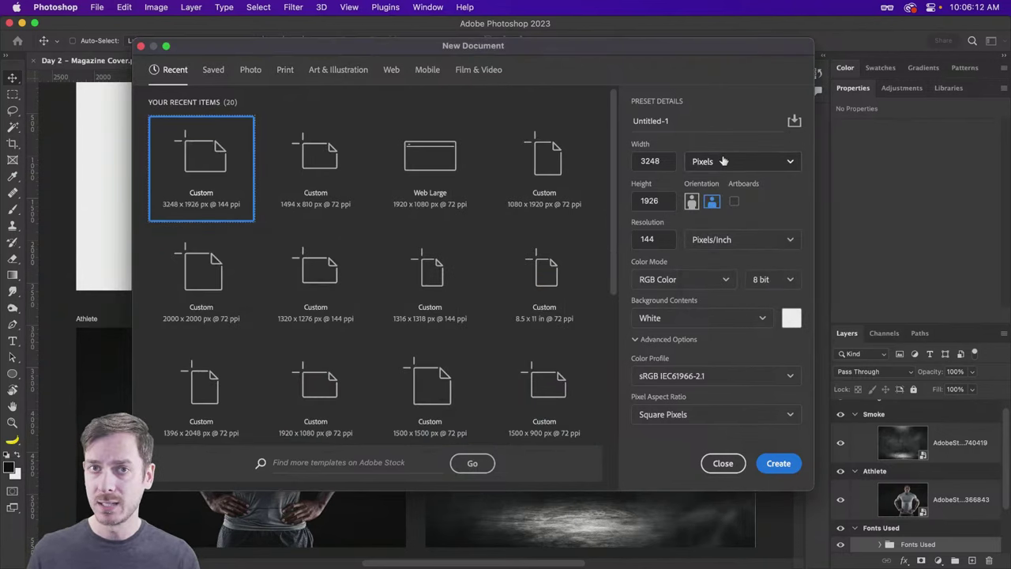
left_click(391, 70)
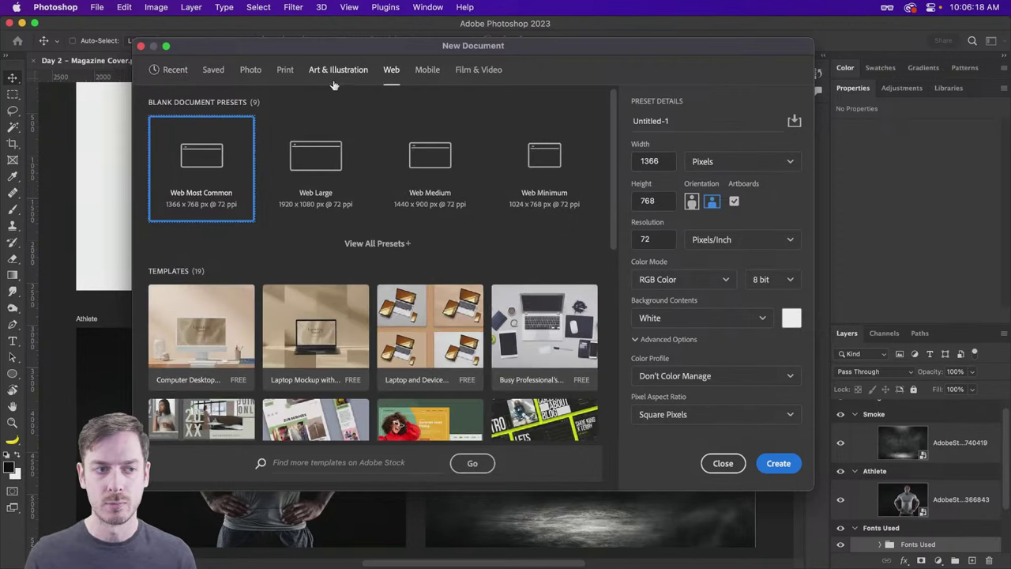
left_click(285, 70)
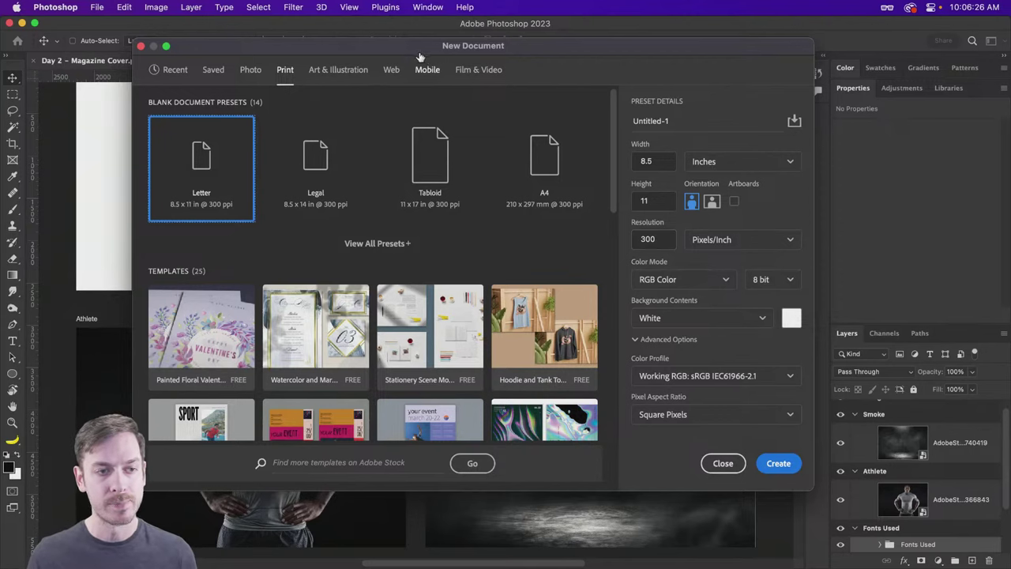
left_click(393, 70)
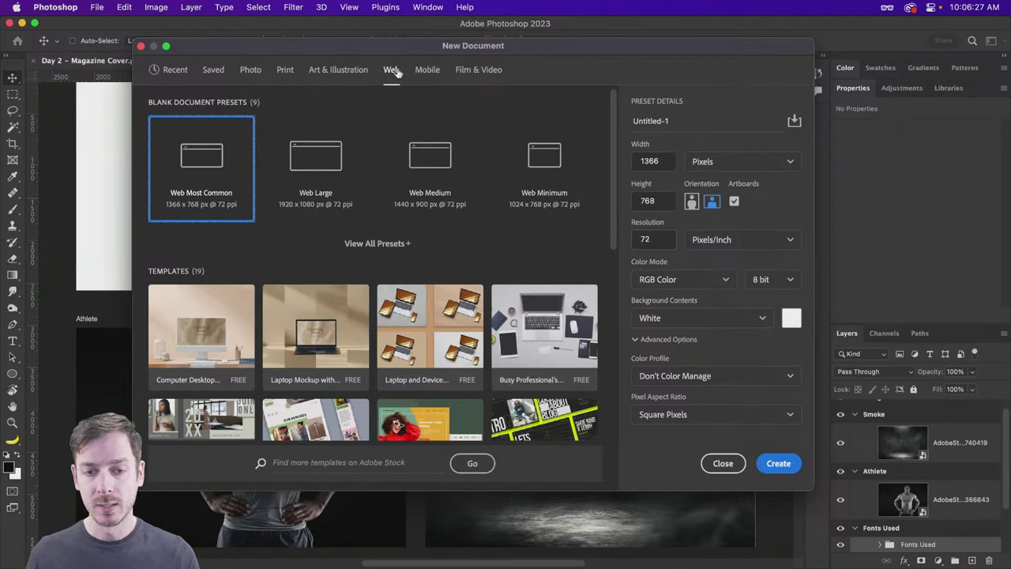
left_click(283, 70)
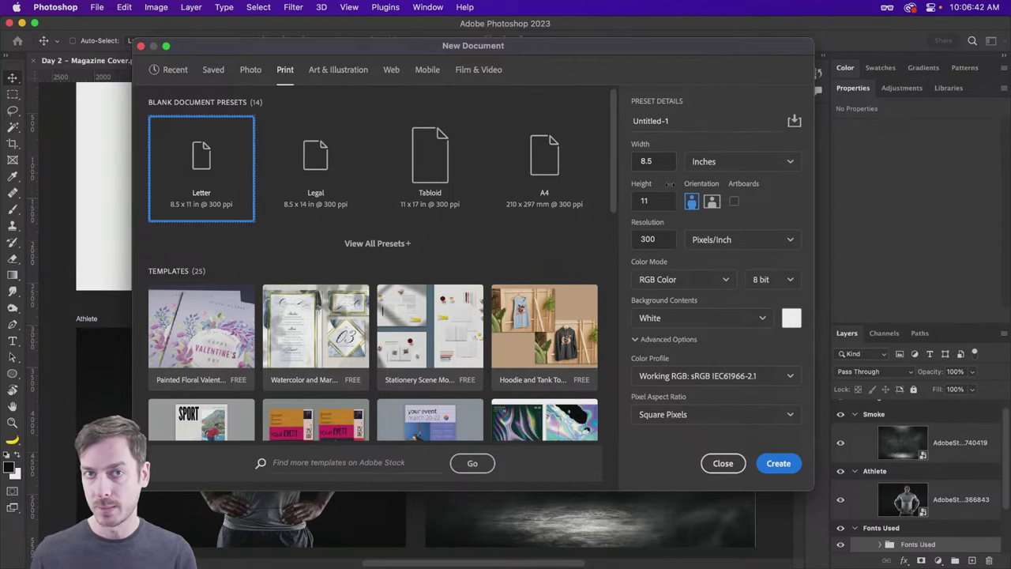
left_click(391, 69)
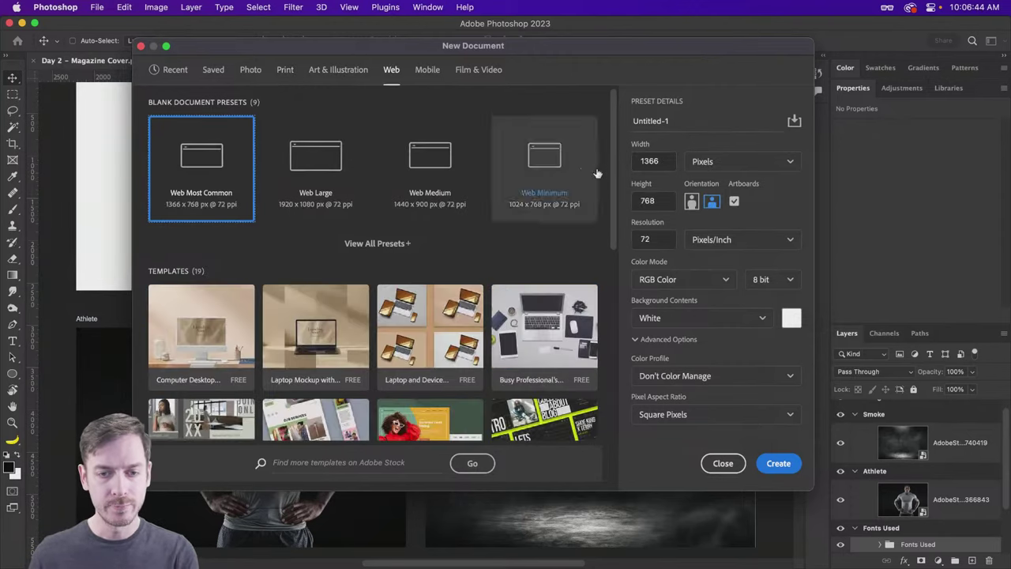
Step: Choose the Print Letter preset at 8.5 × 11 in and 300 ppi, and create the document
left_click(286, 72)
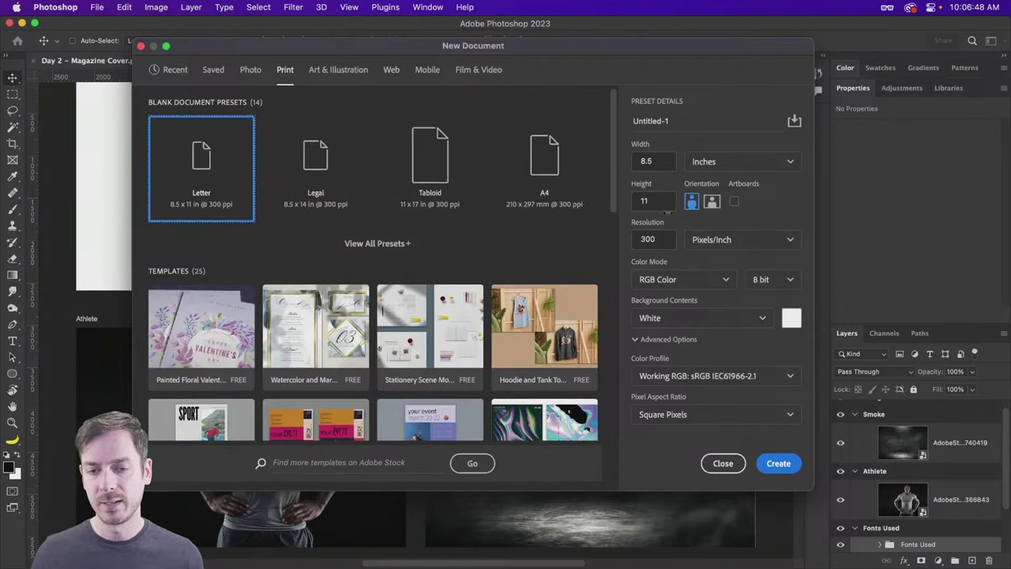
left_click(653, 162)
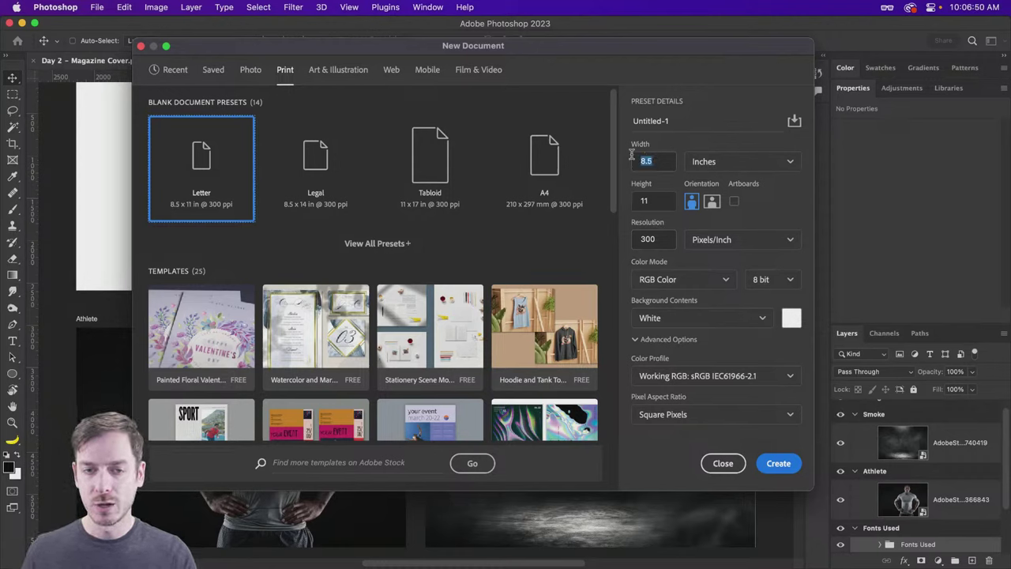
left_click(661, 203)
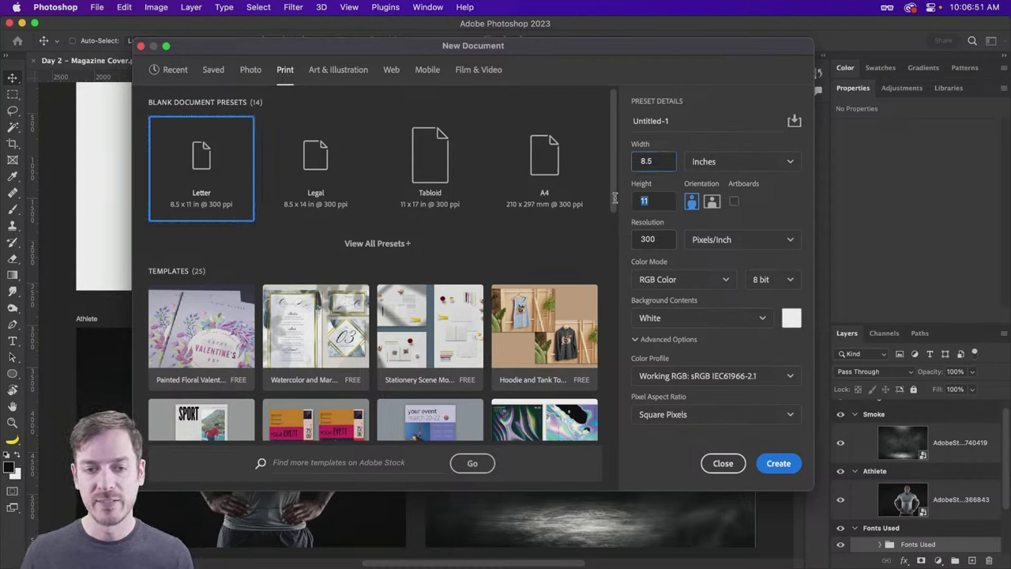
left_click(664, 239)
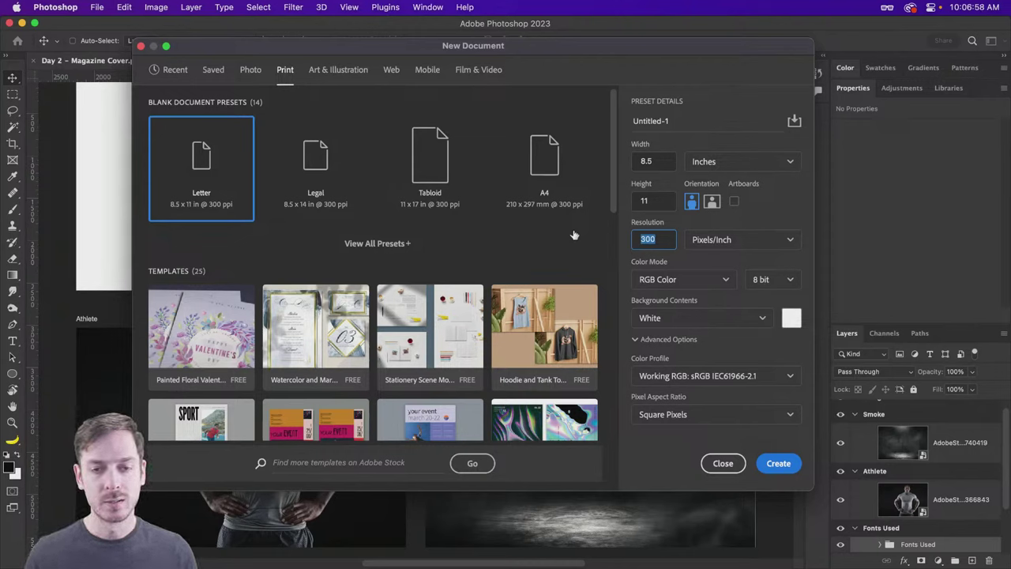
left_click(778, 463)
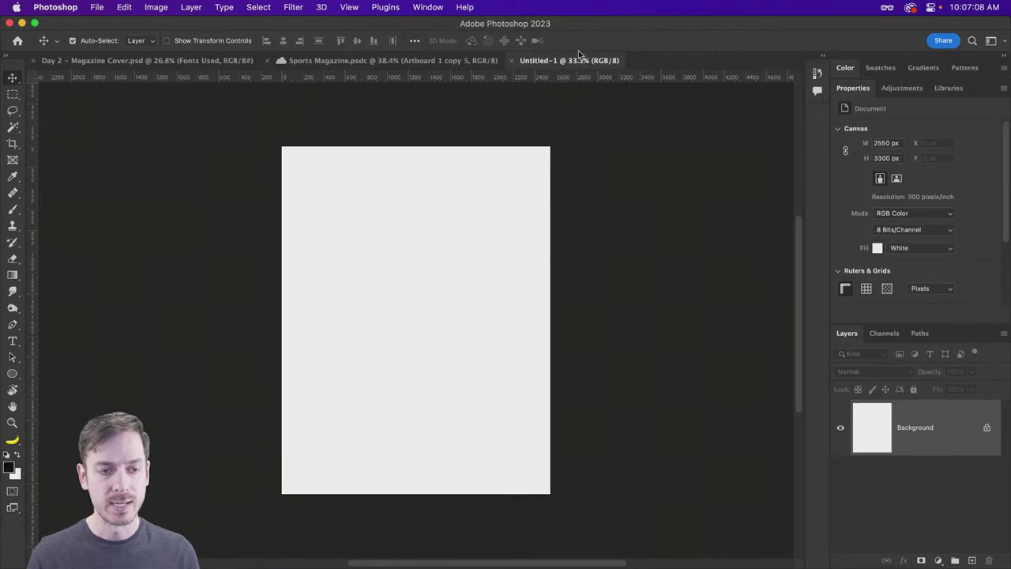
Step: Zoom to view the new page, then unlock the Background layer into Layer 0
key("super+1")
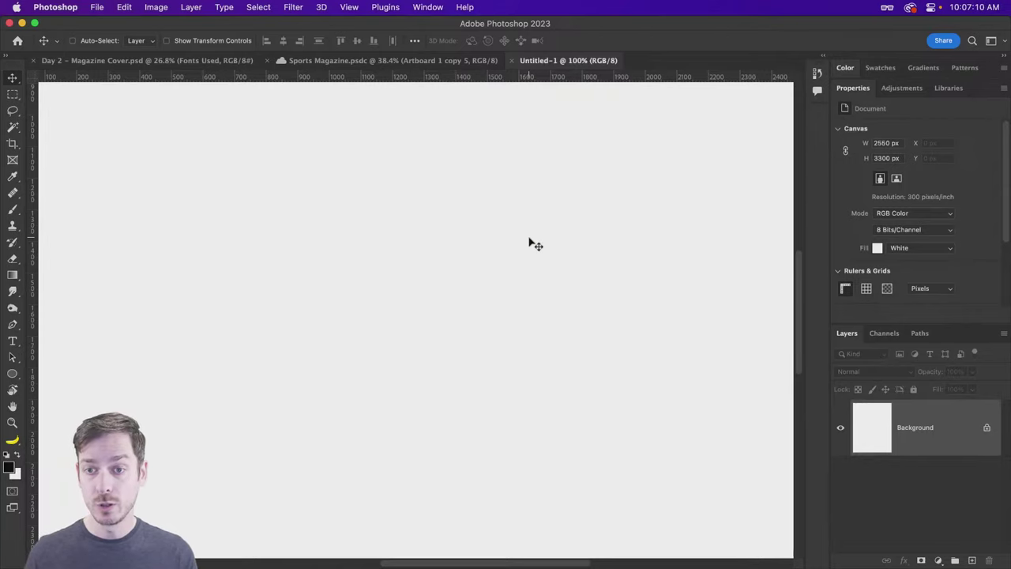
left_click_drag(528, 244, 514, 215)
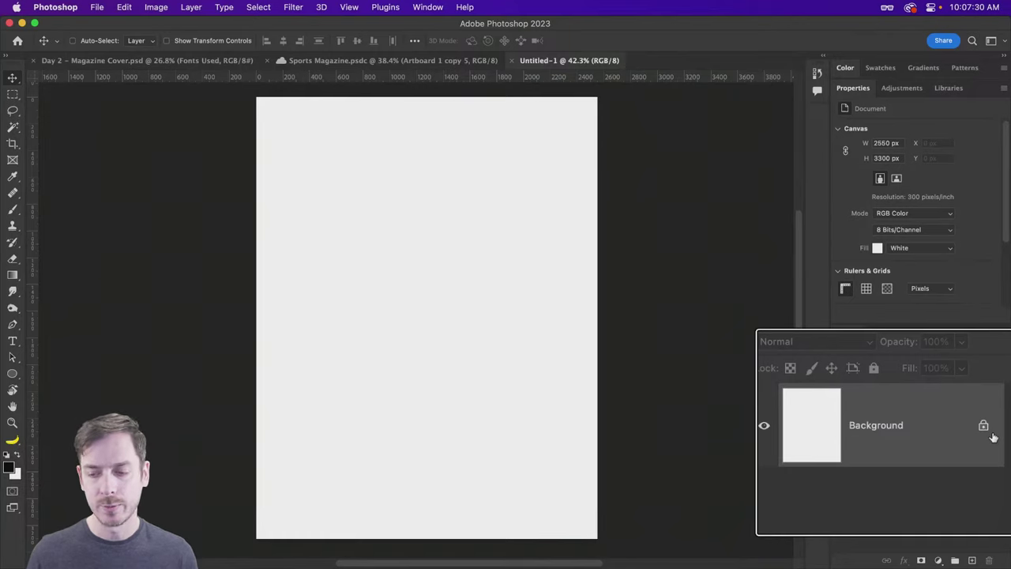
left_click(984, 425)
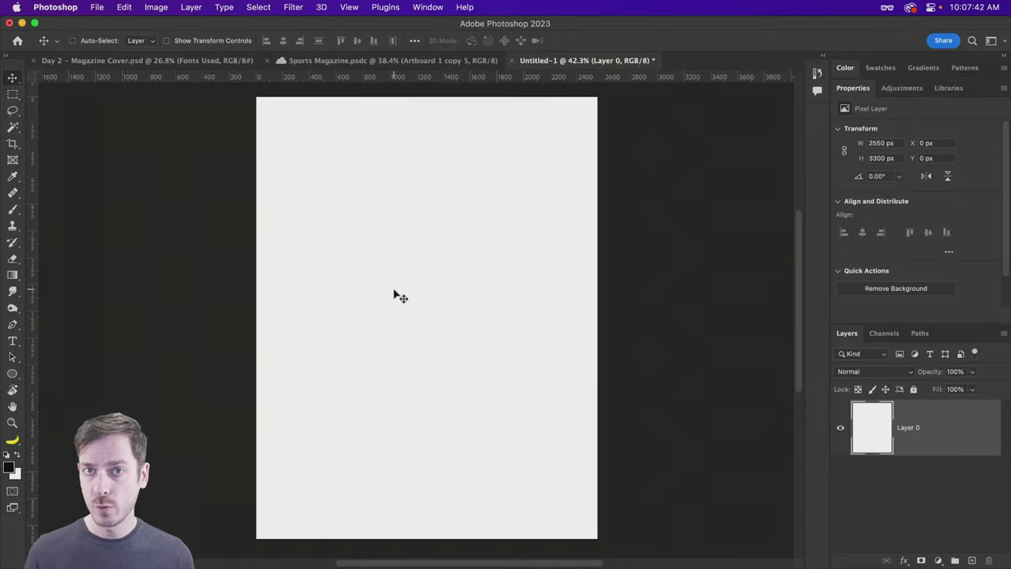
Step: Try the Paint Bucket tool from the gradient group and the Move tool group
left_click(12, 276)
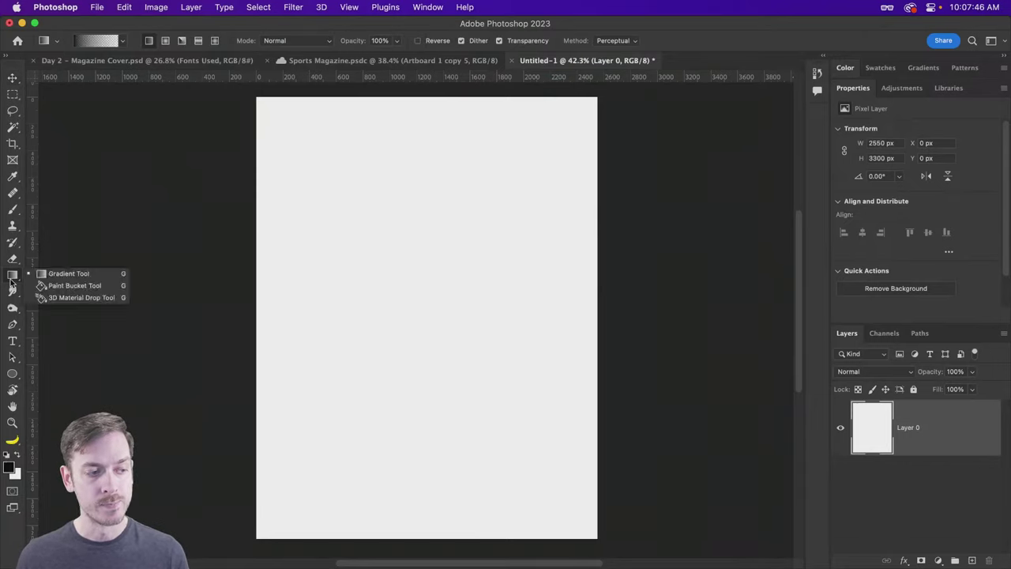
left_click(74, 285)
key("v")
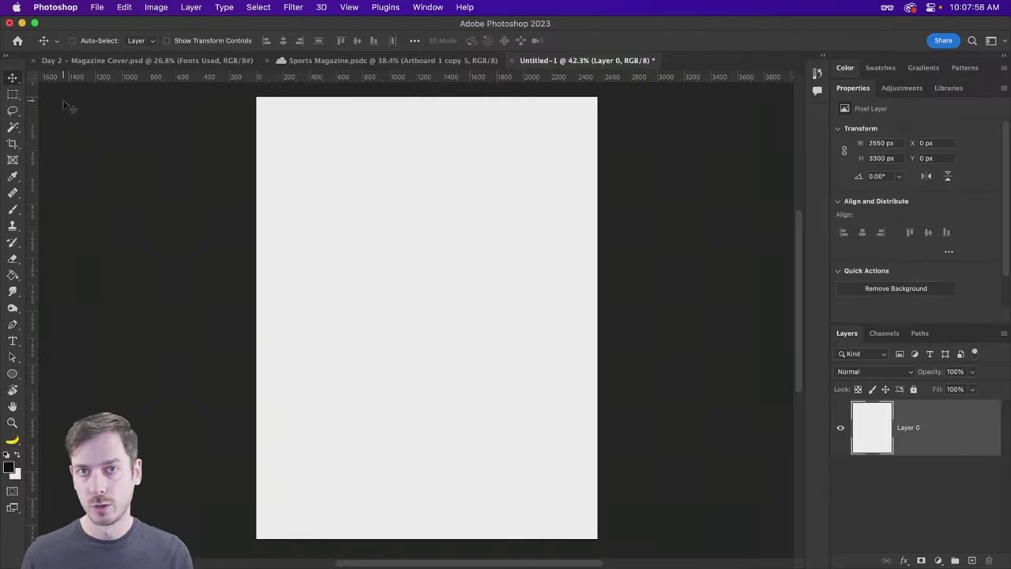
left_click(13, 79)
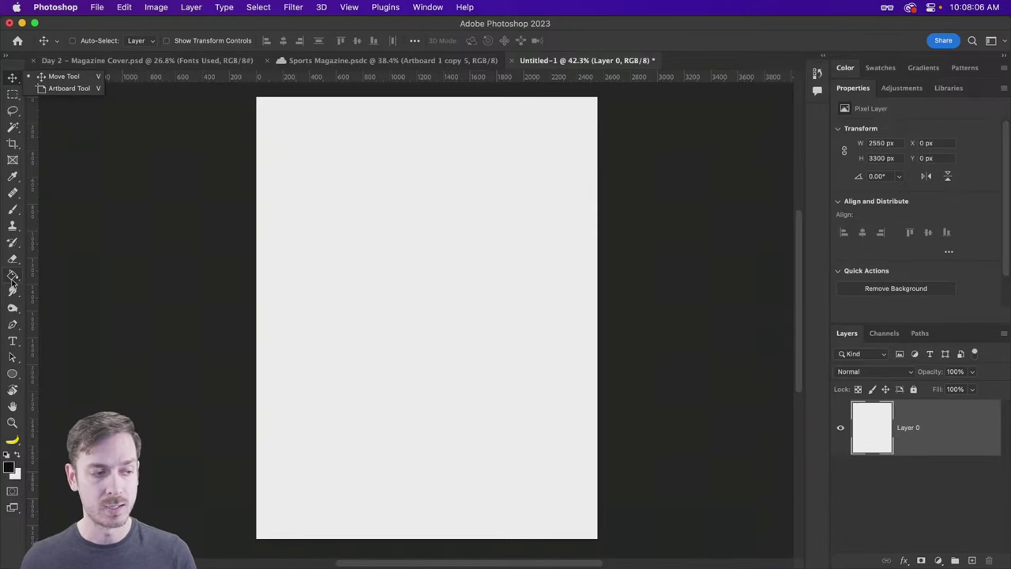
key("Escape")
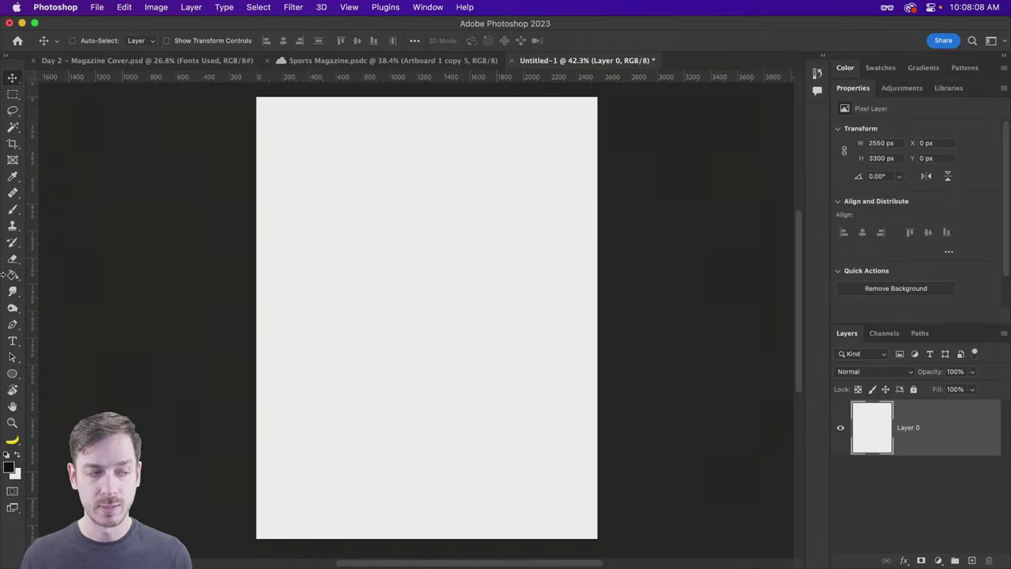
left_click(12, 276)
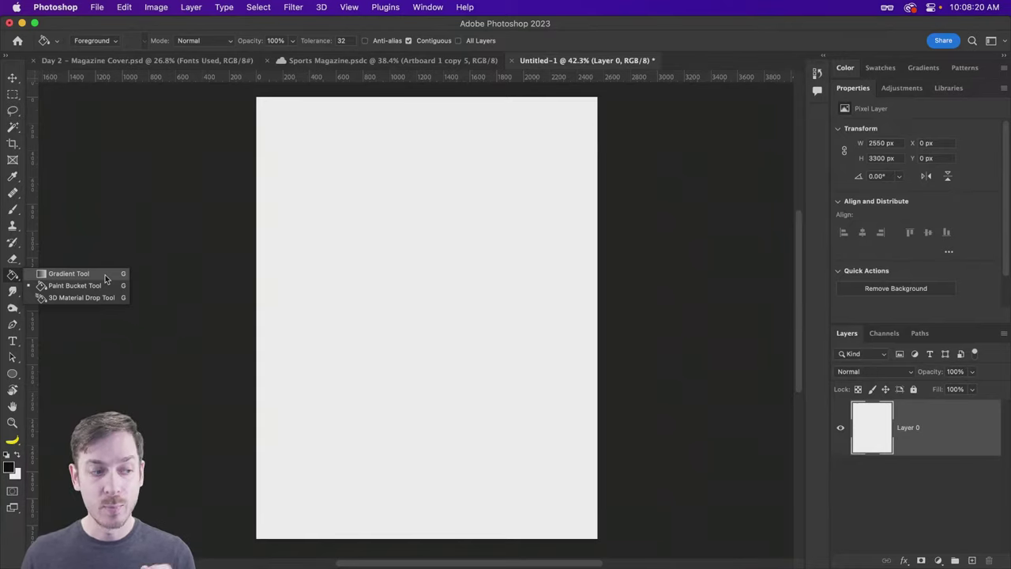
left_click(103, 286)
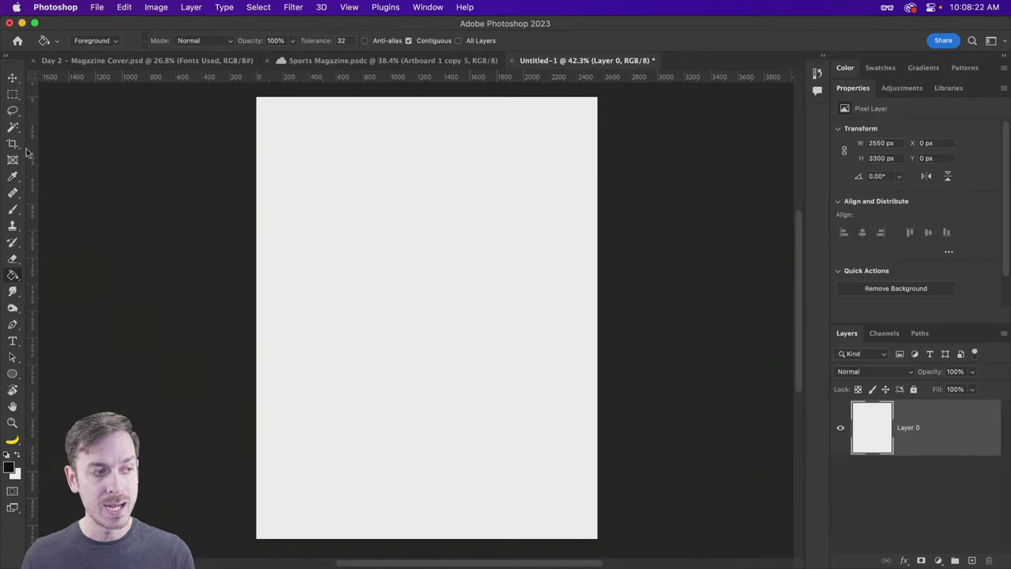
left_click(13, 79)
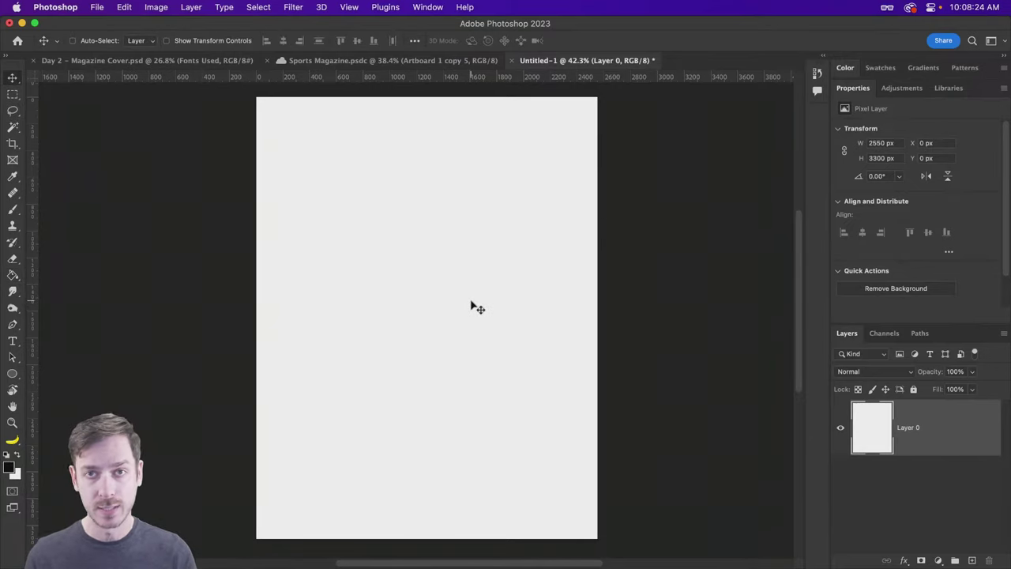
Step: Cycle through the G tool group with Shift+G back to the Gradient Tool
key("g")
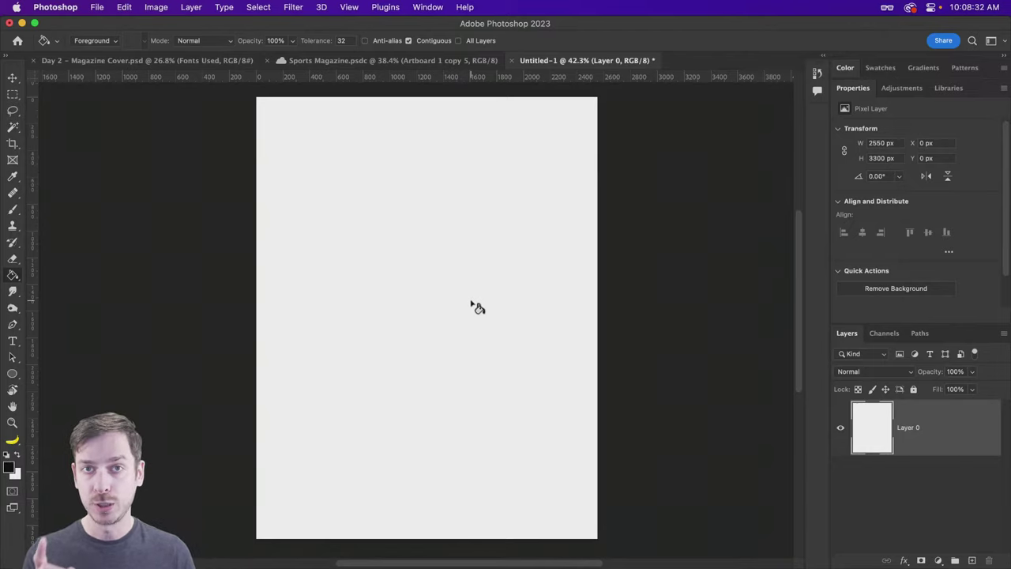
key("shift+g")
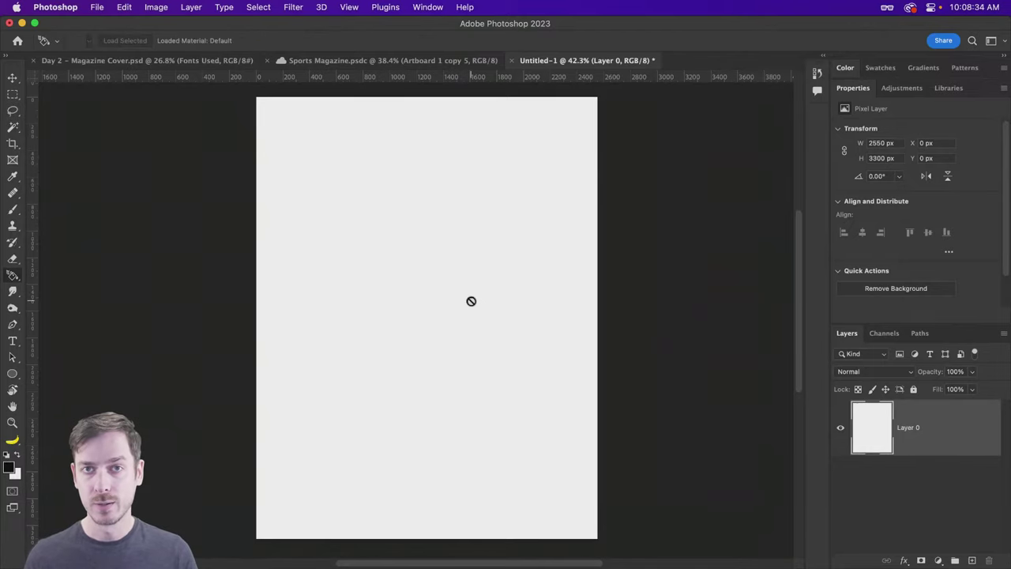
key("shift+g")
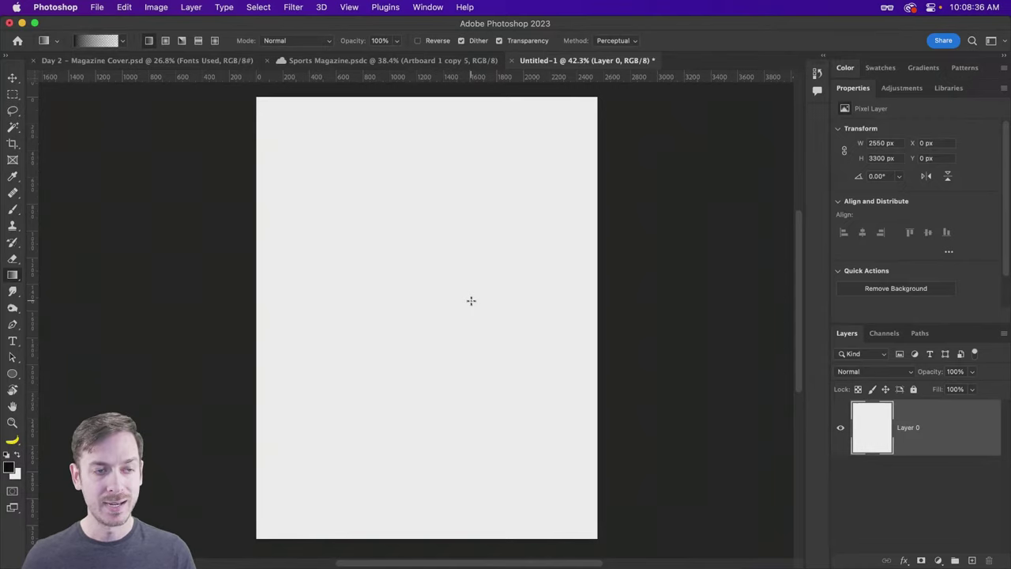
key("shift+g")
key("shift+g")
key("shift+g")
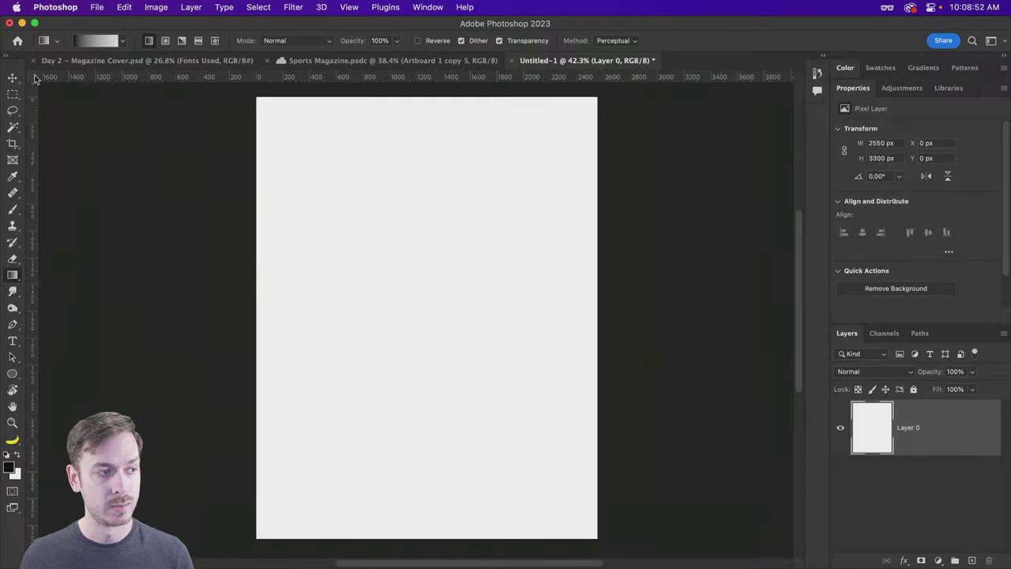
Step: Switch the ruler units to inches and toggle the rulers off and back on
right_click(69, 79)
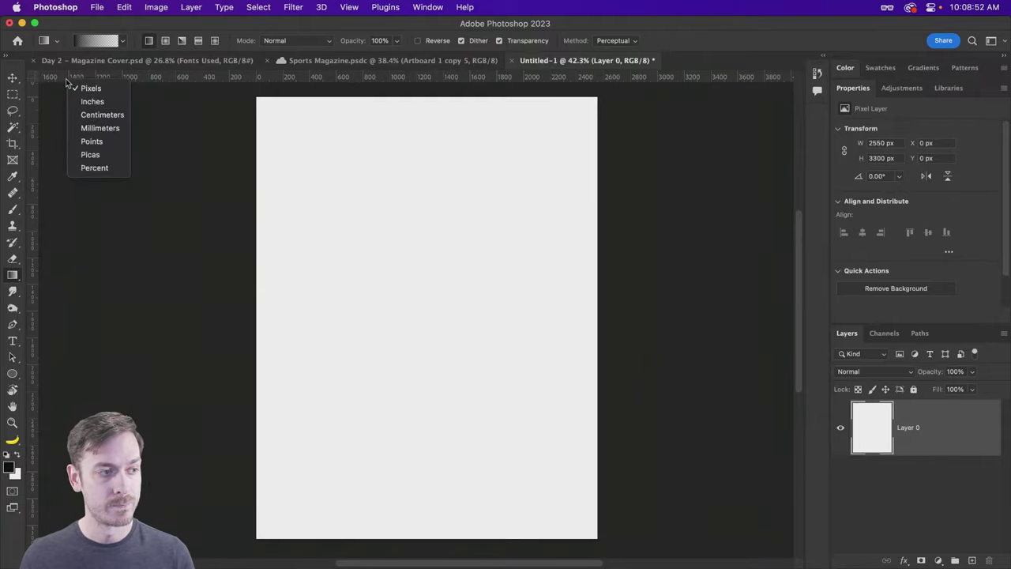
left_click(108, 102)
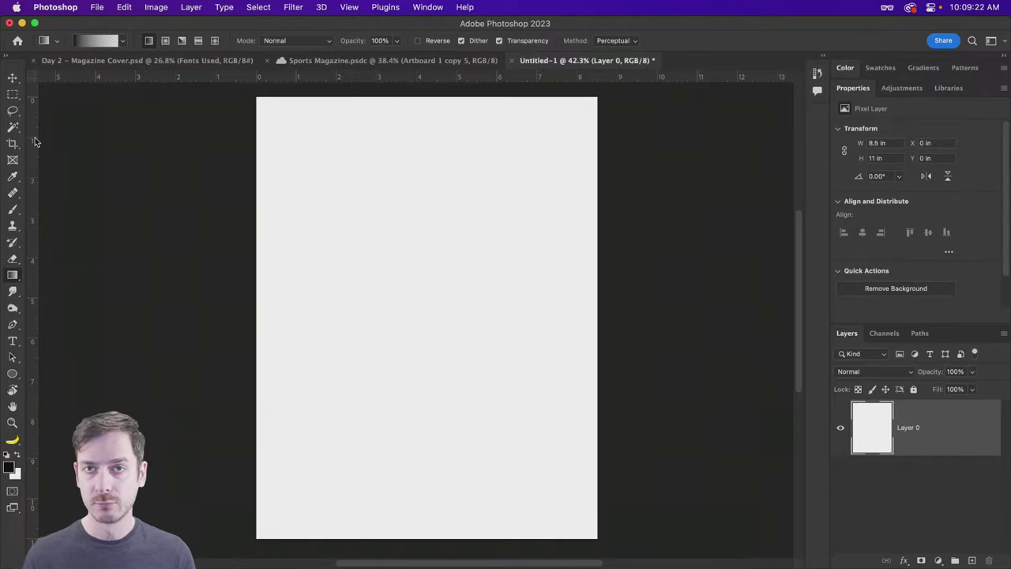
key("super+r")
key("super+r")
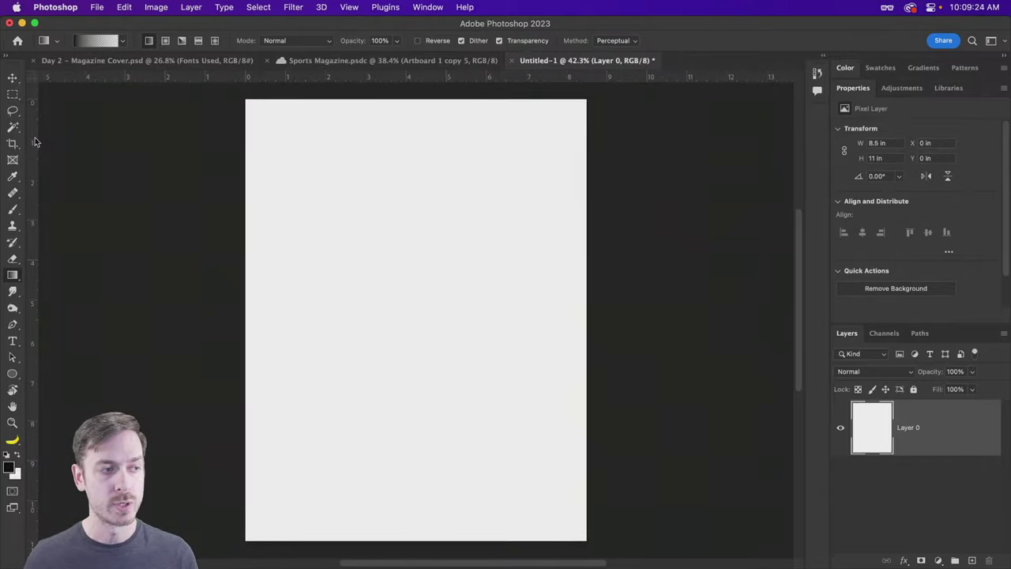
key("super+r")
key("super+r")
Step: Drag out a vertical and a horizontal guide, then undo the horizontal guide
left_click_drag(33, 140, 262, 154)
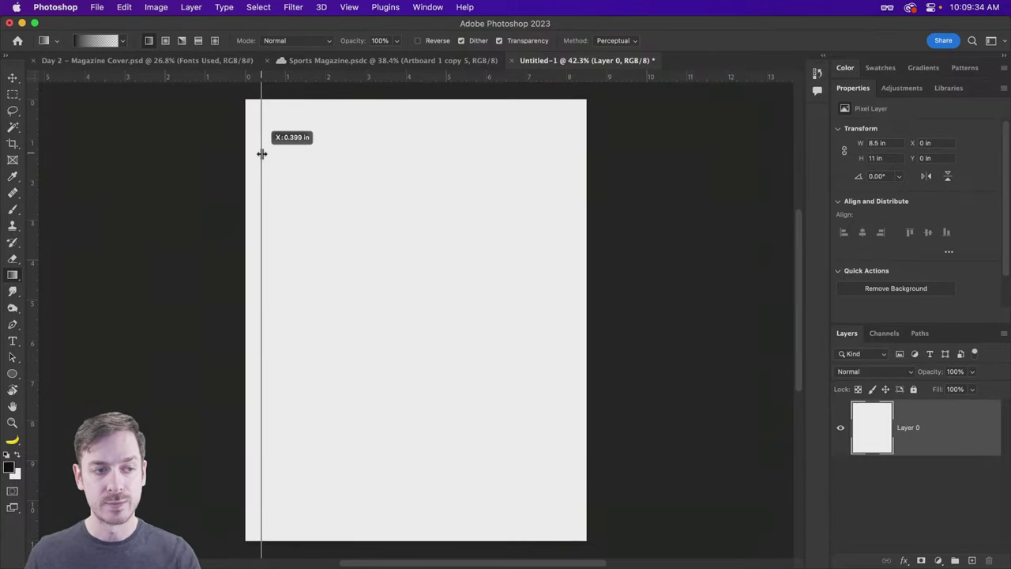
left_click_drag(262, 154, 262, 144)
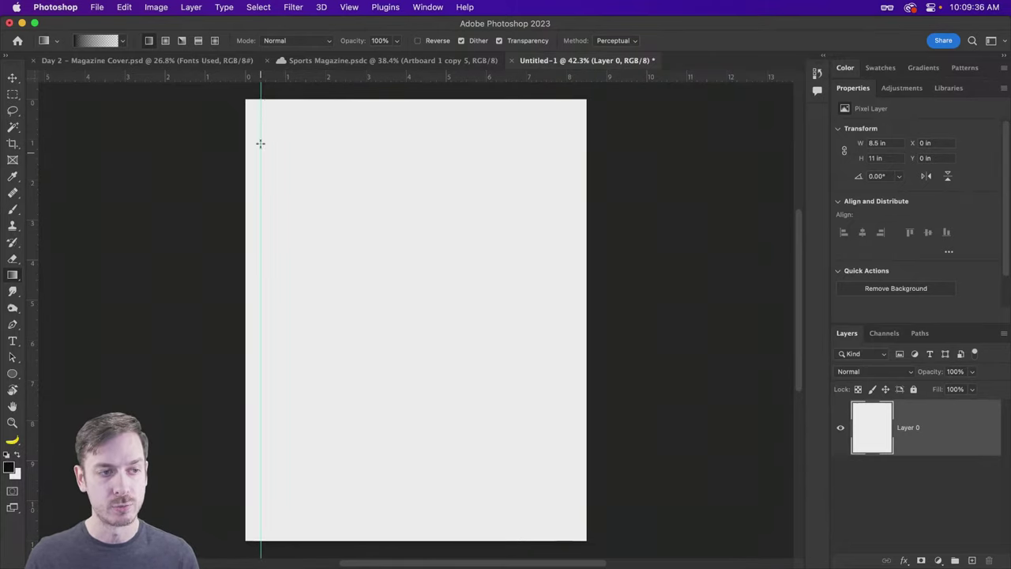
left_click_drag(278, 79, 285, 118)
key("super+z")
key("super+z")
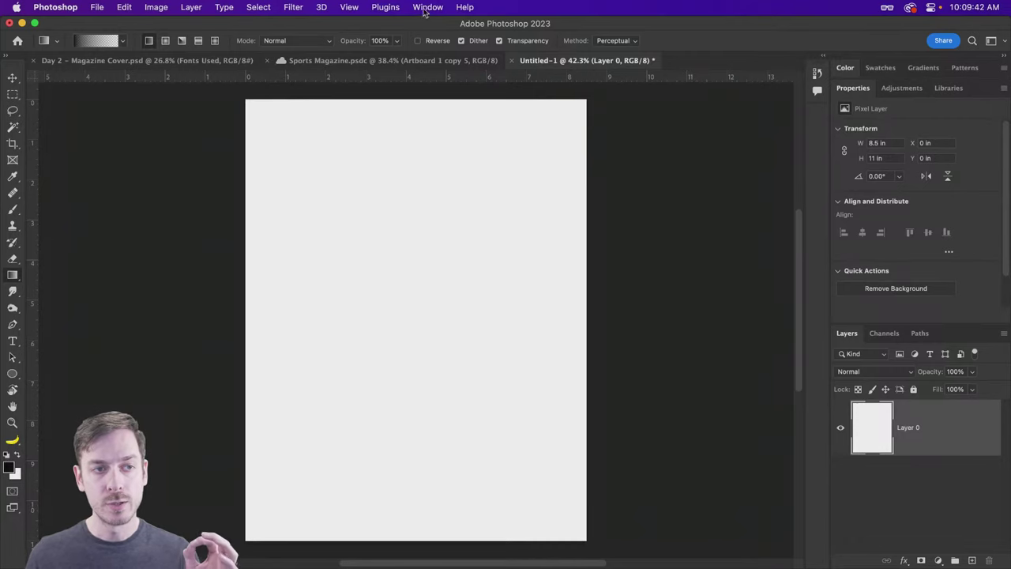
left_click(350, 7)
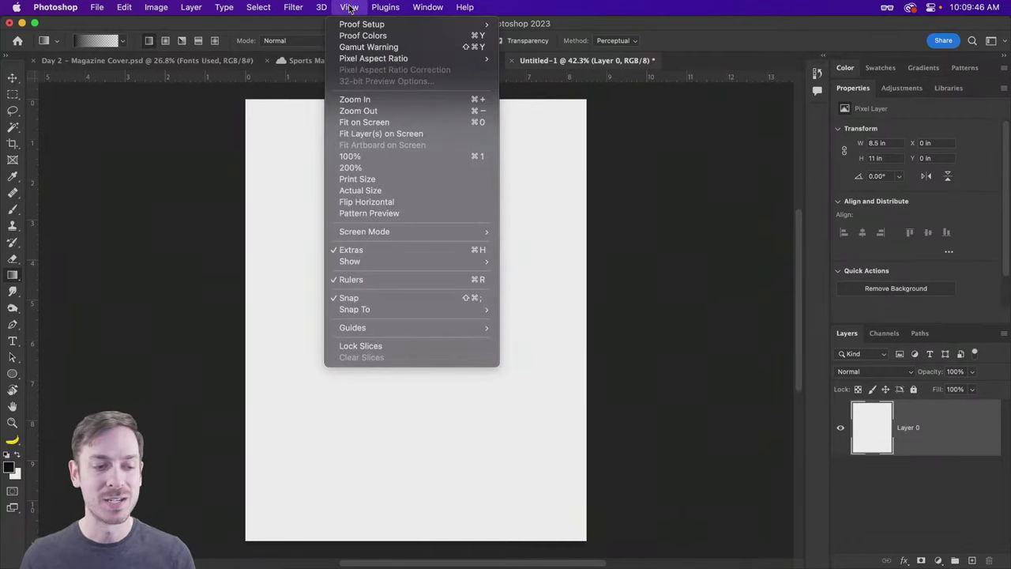
mouse_move(430, 329)
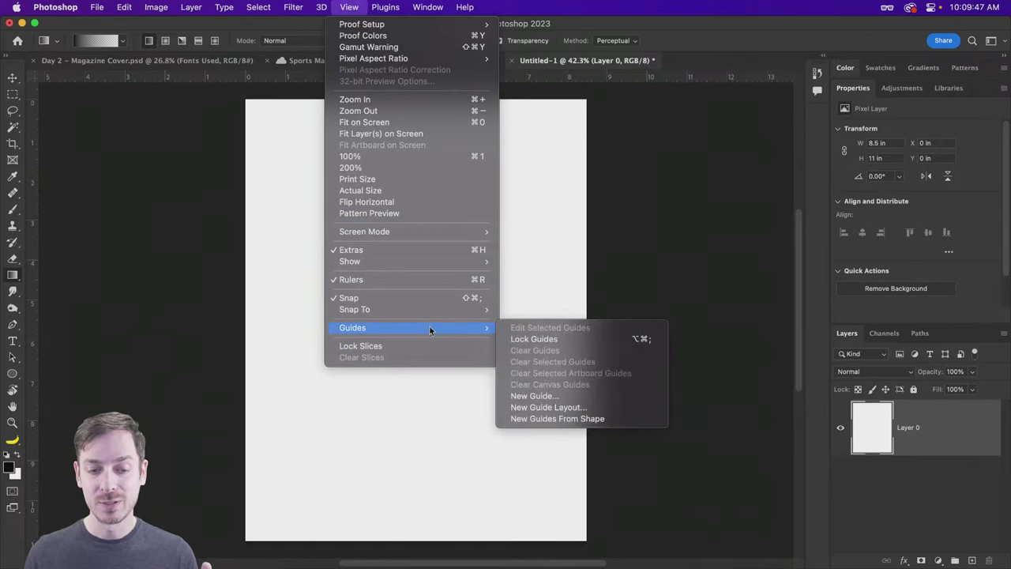
left_click(608, 392)
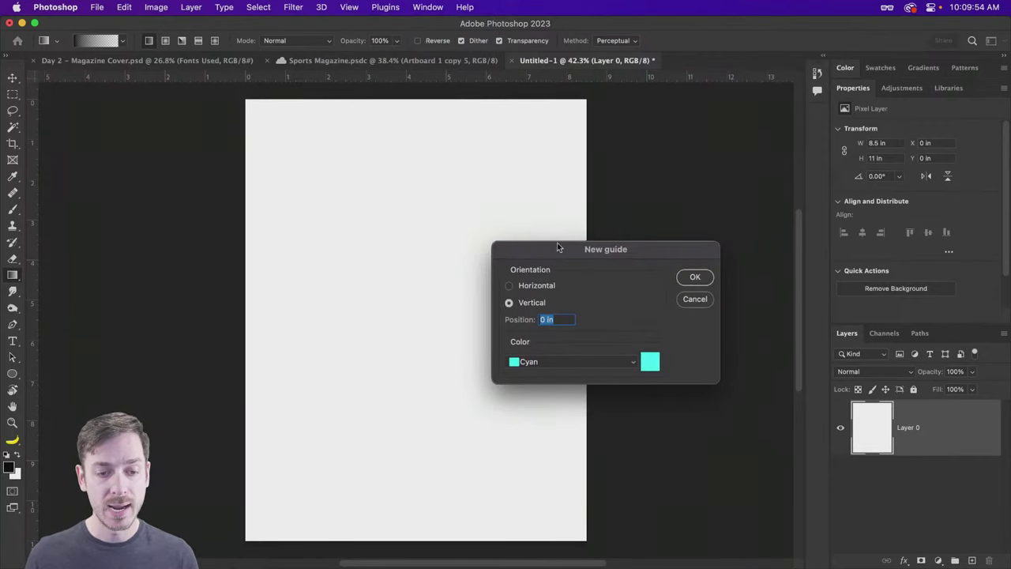
left_click_drag(557, 244, 413, 137)
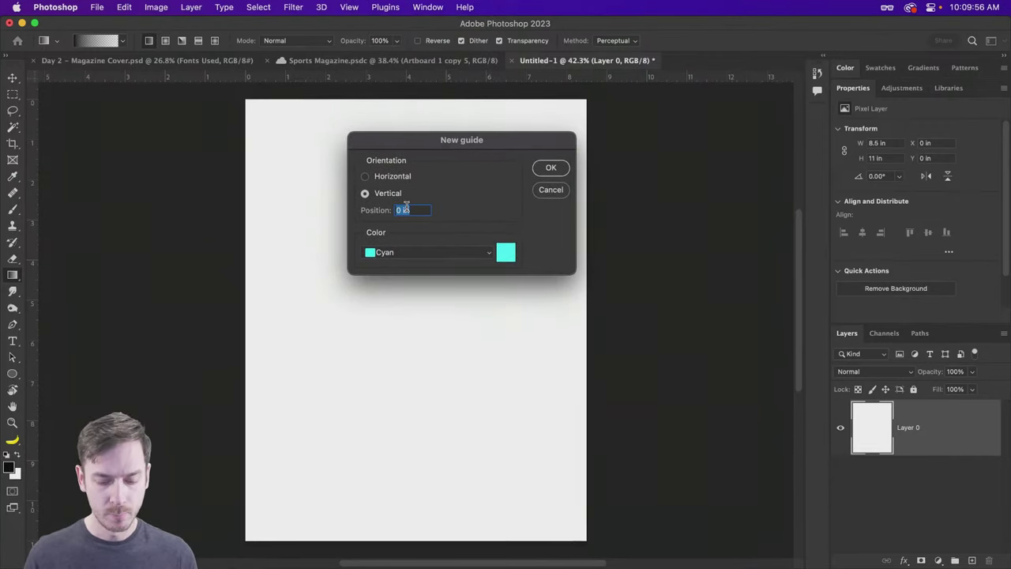
type(".5")
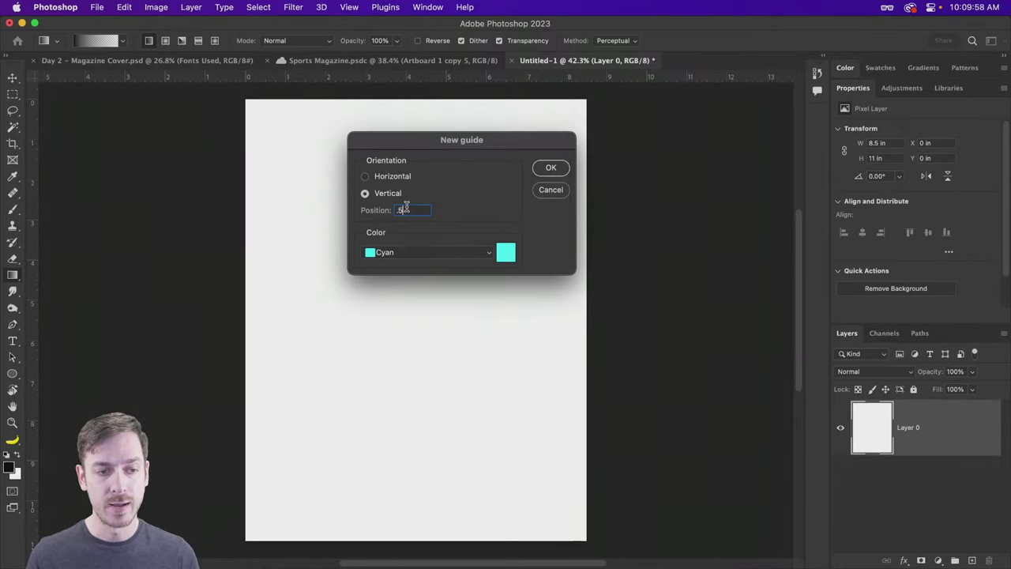
left_click(551, 168)
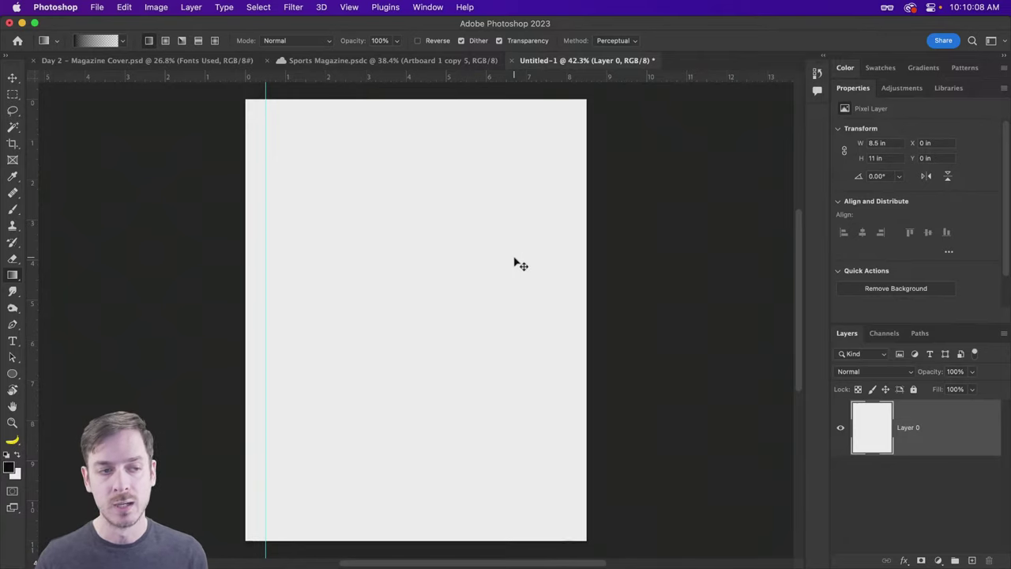
key("super+semicolon")
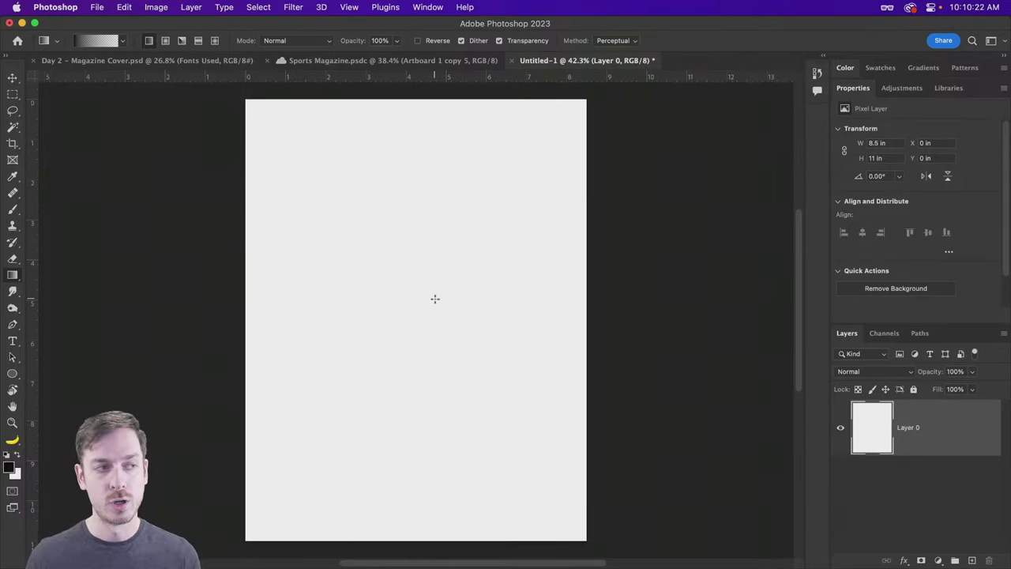
left_click(98, 41)
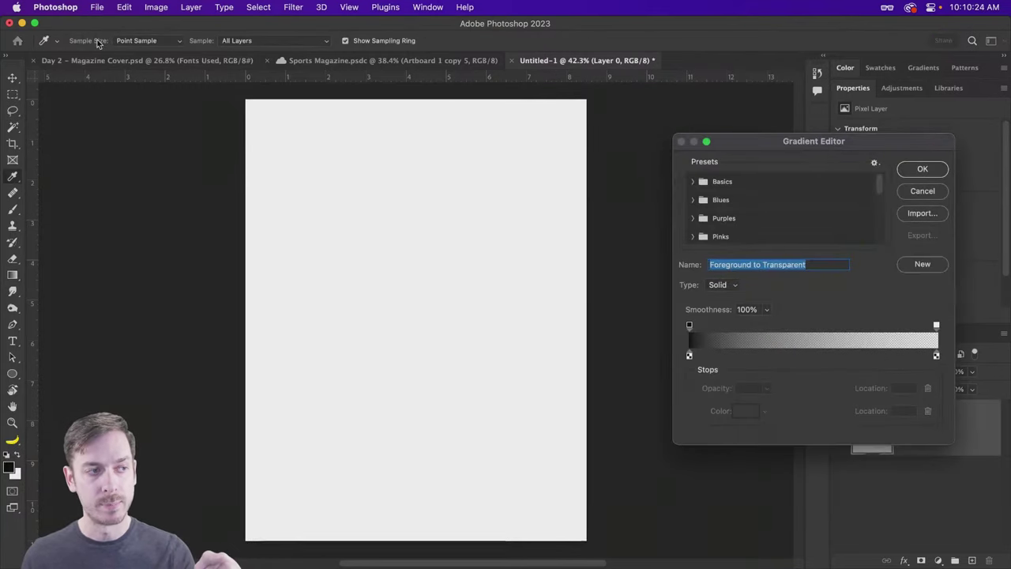
left_click_drag(764, 143, 236, 85)
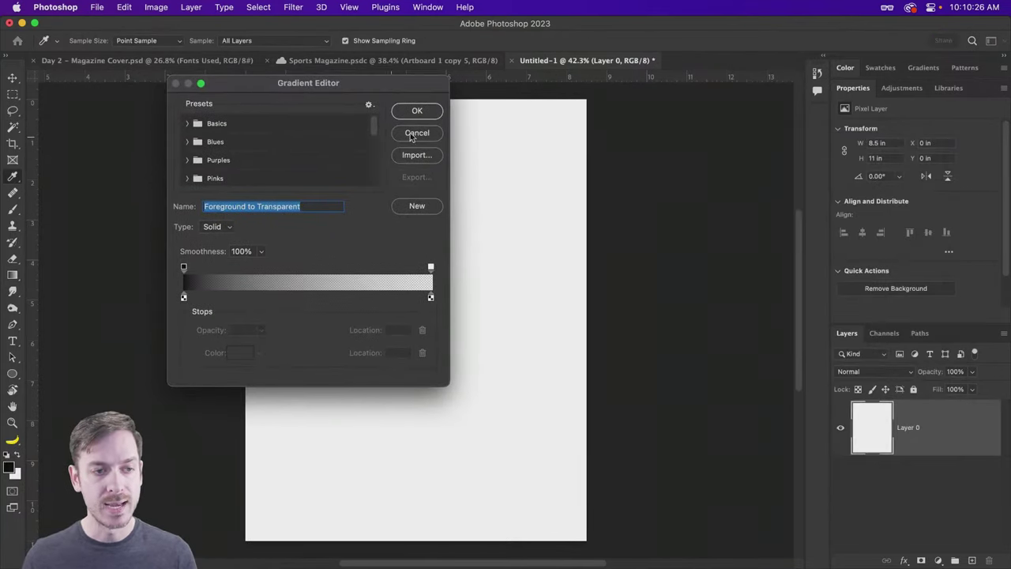
left_click(413, 132)
left_click(123, 42)
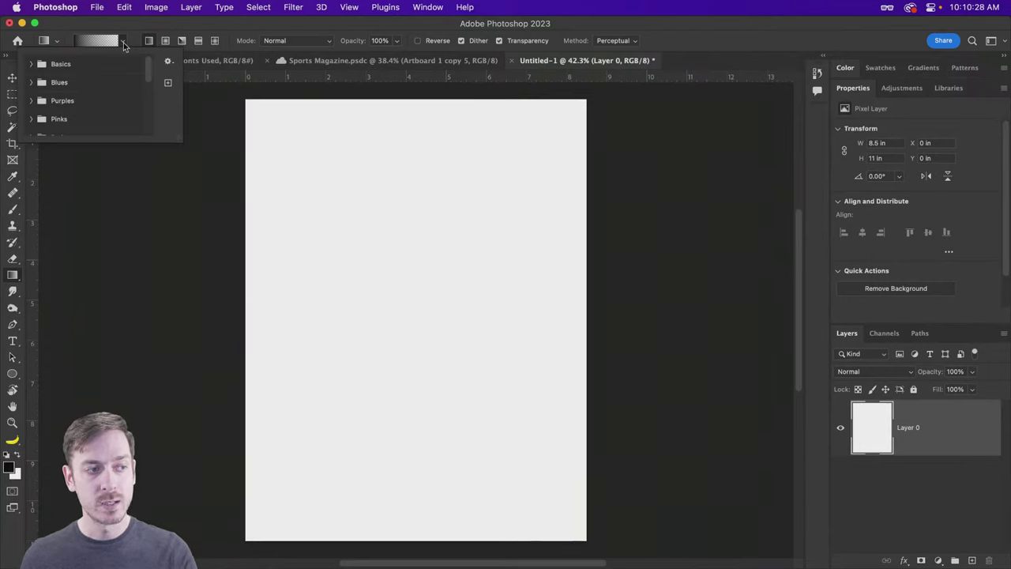
left_click(31, 83)
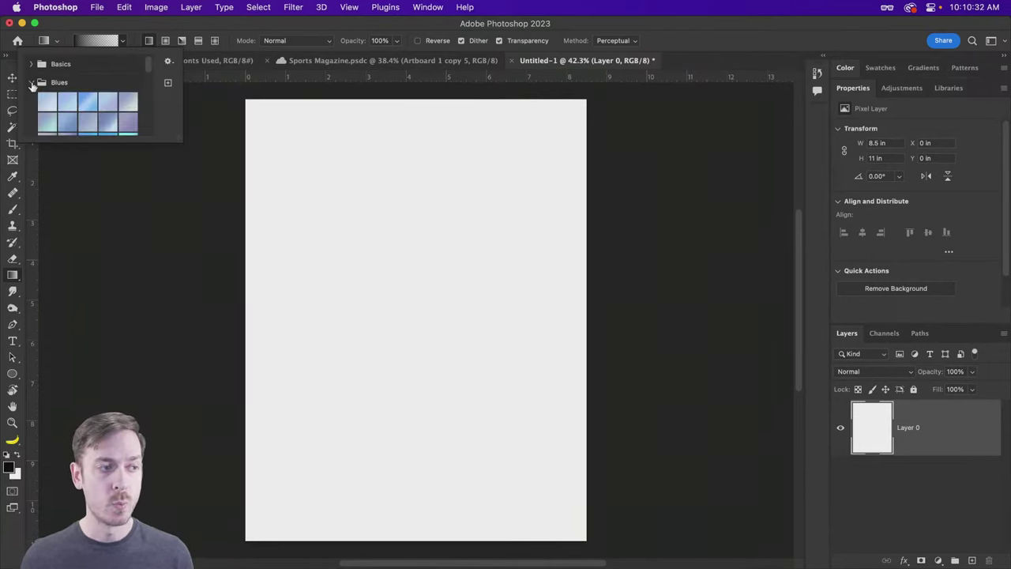
left_click(31, 83)
scroll(34, 110, "down", 3)
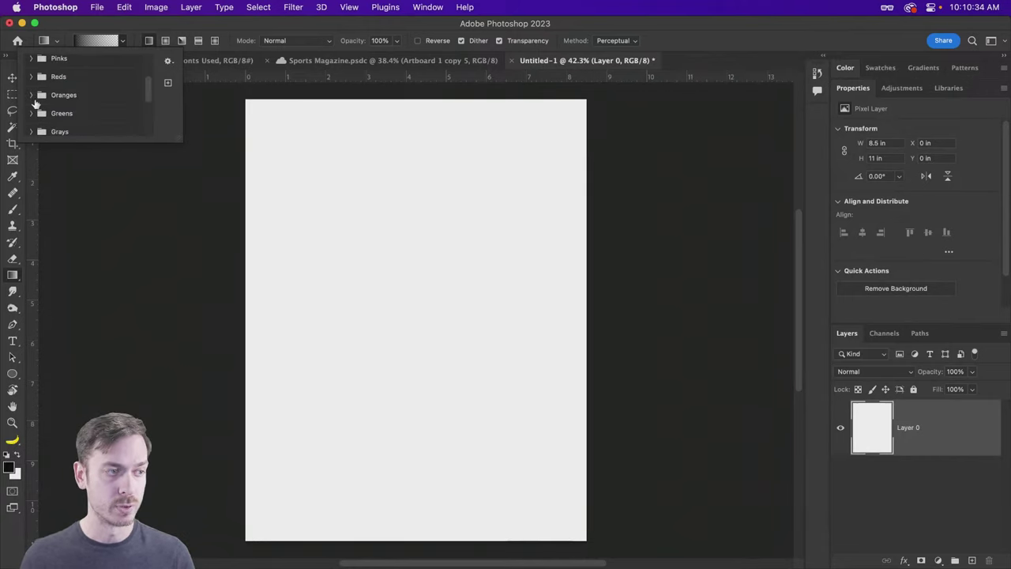
scroll(34, 103, "up", 3)
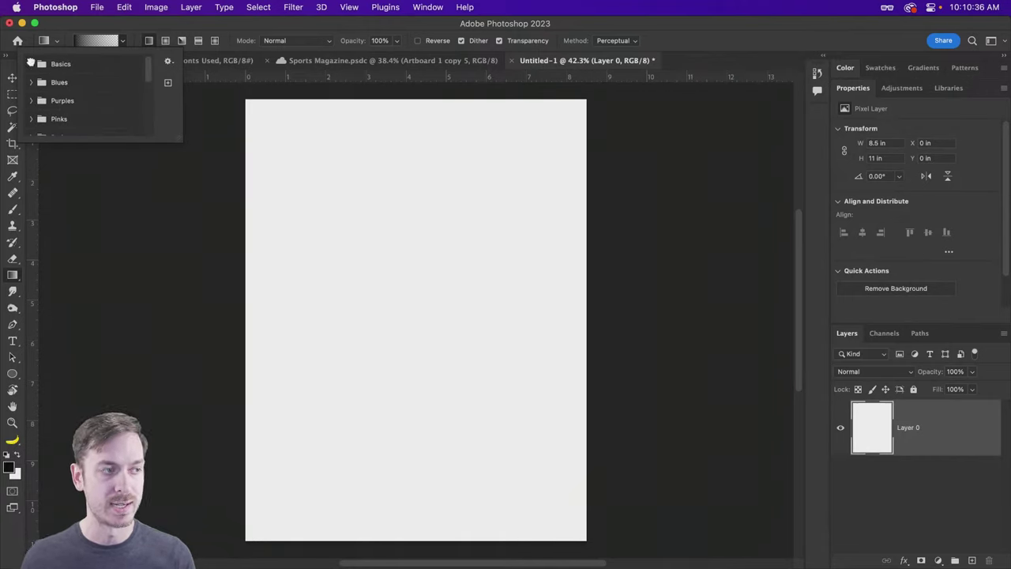
left_click(31, 65)
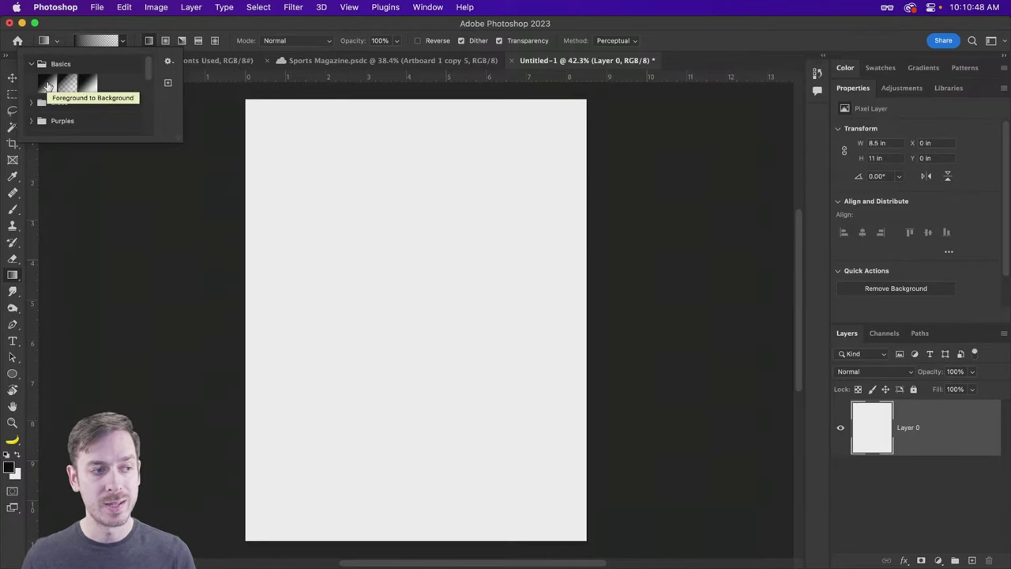
left_click(47, 85)
key("Return")
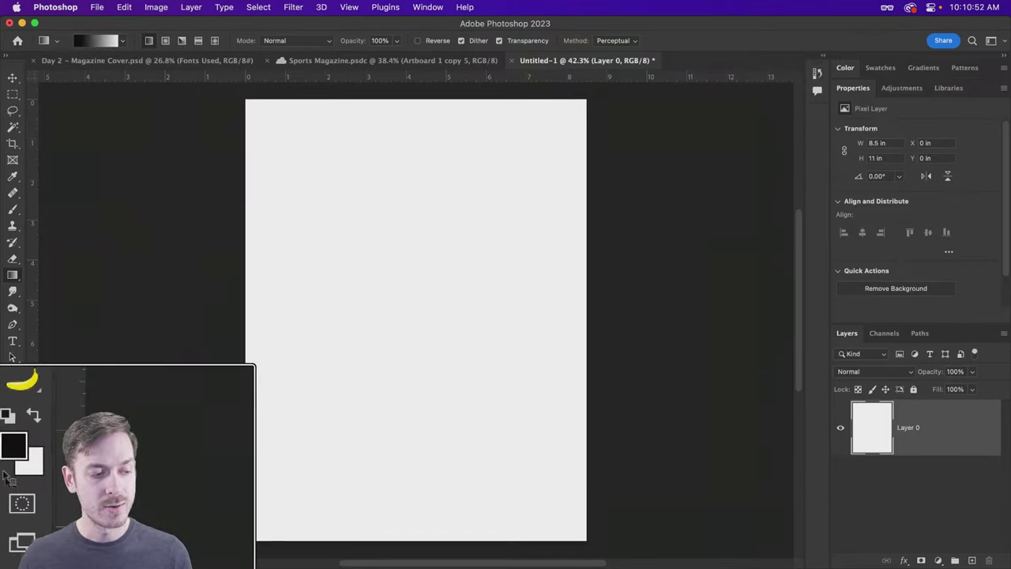
key("x")
key("x")
key("x")
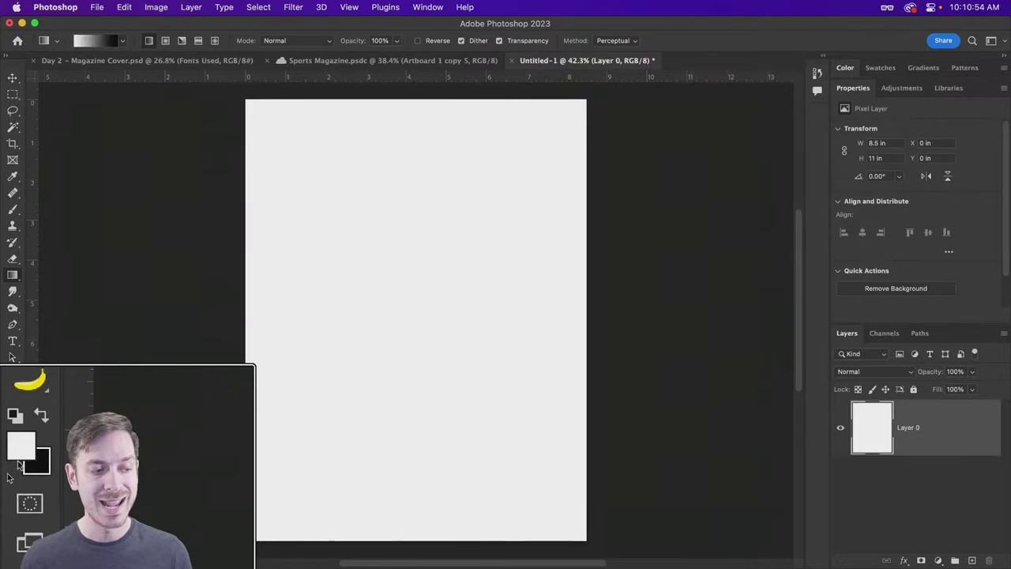
key("x")
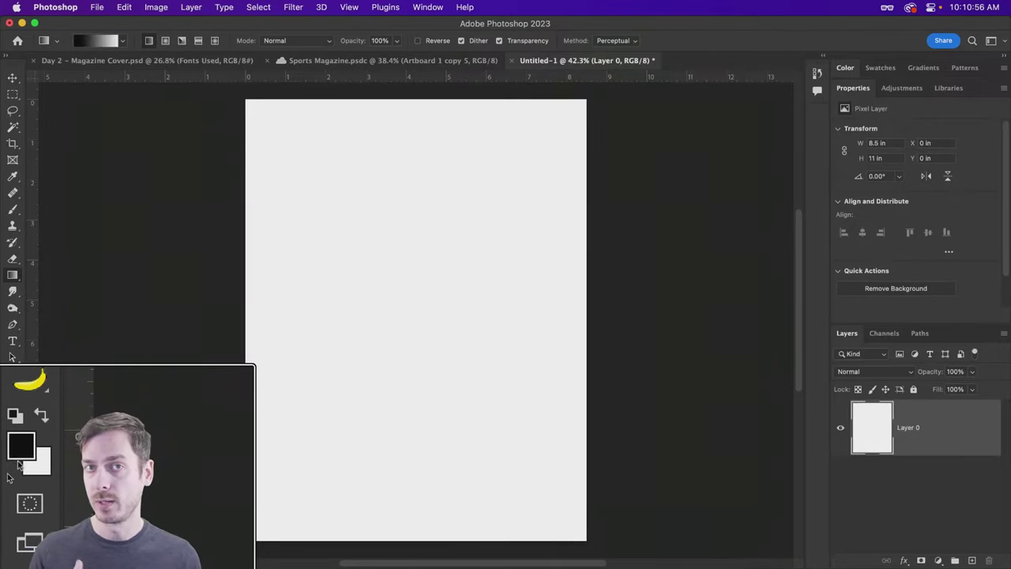
key("x")
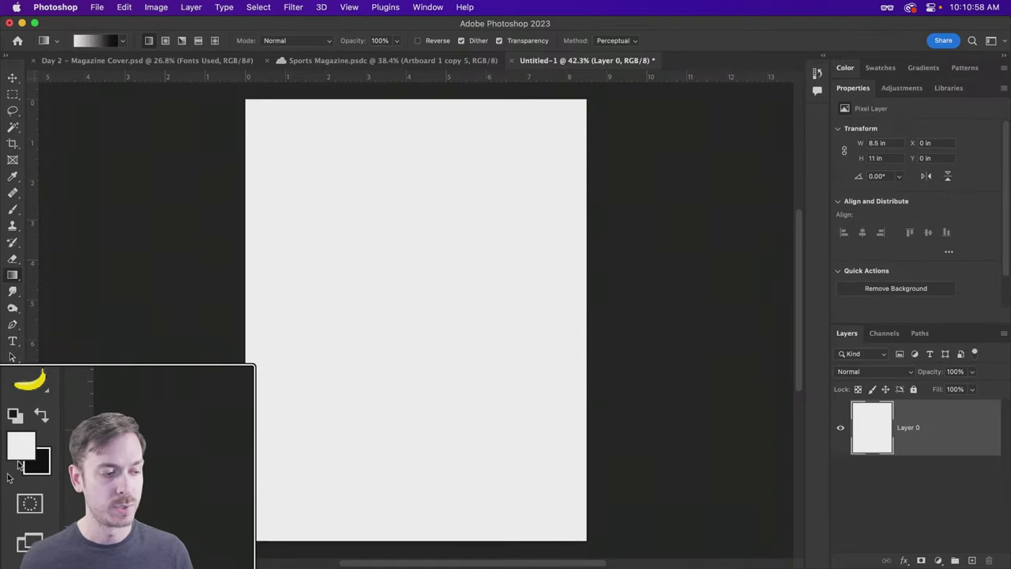
key("x")
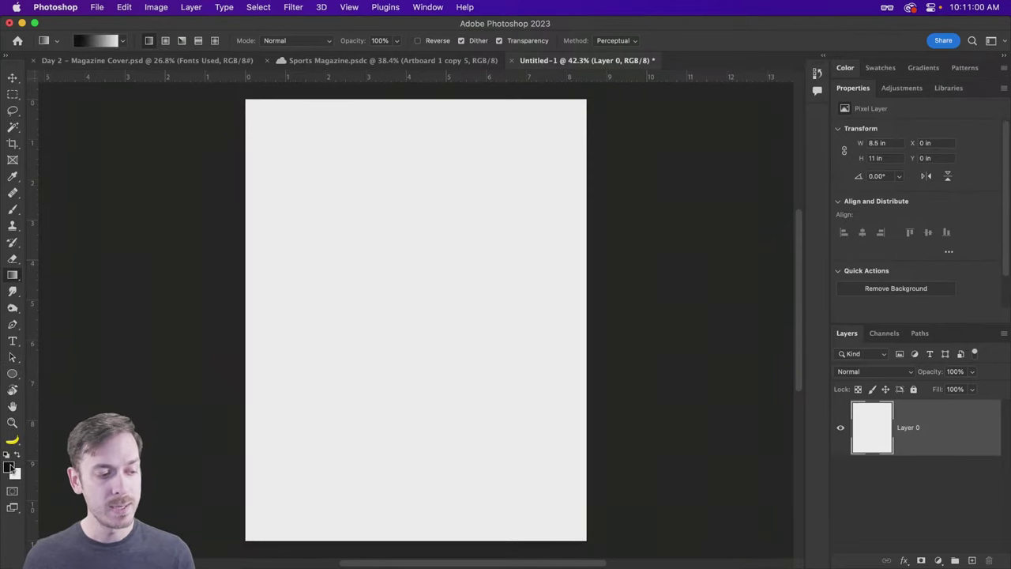
Step: Set the foreground colour to dark brown #391e13
left_click(9, 468)
left_click_drag(823, 189, 596, 115)
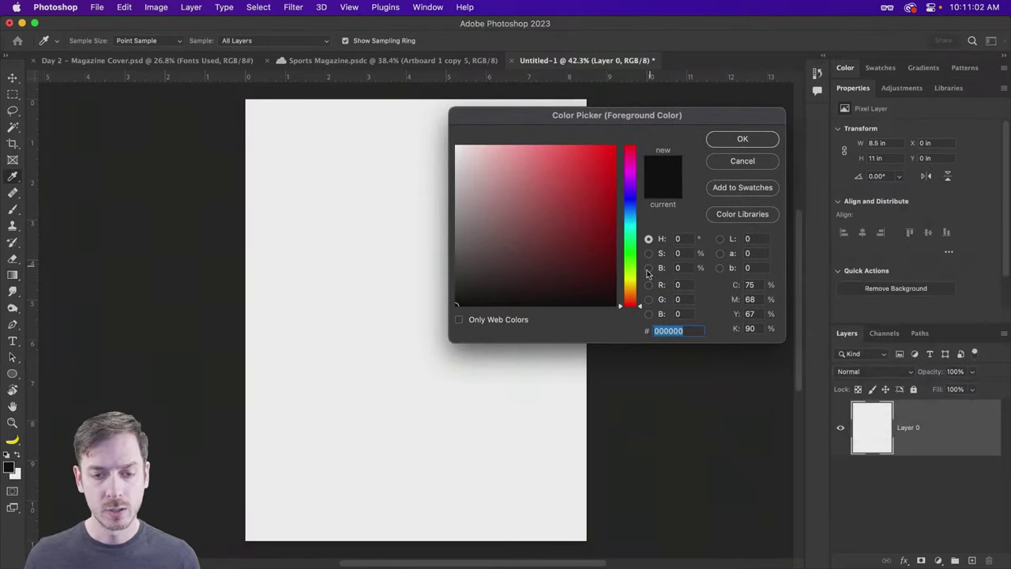
left_click_drag(630, 307, 630, 296)
left_click_drag(591, 269, 560, 260)
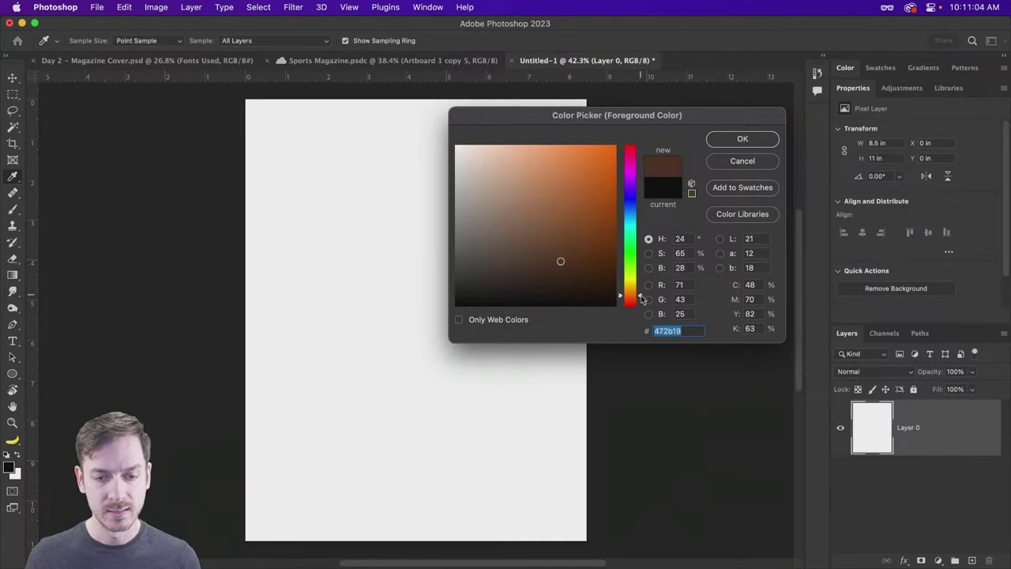
left_click_drag(629, 295, 630, 298)
left_click_drag(560, 260, 563, 270)
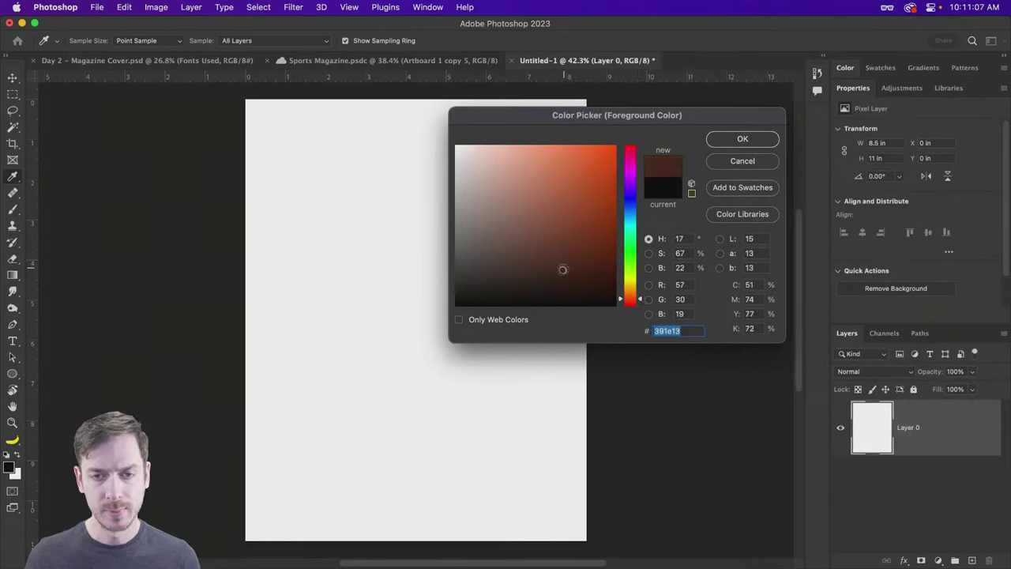
left_click(748, 139)
Step: Set the background colour to a darker brown, #21110b
left_click(16, 474)
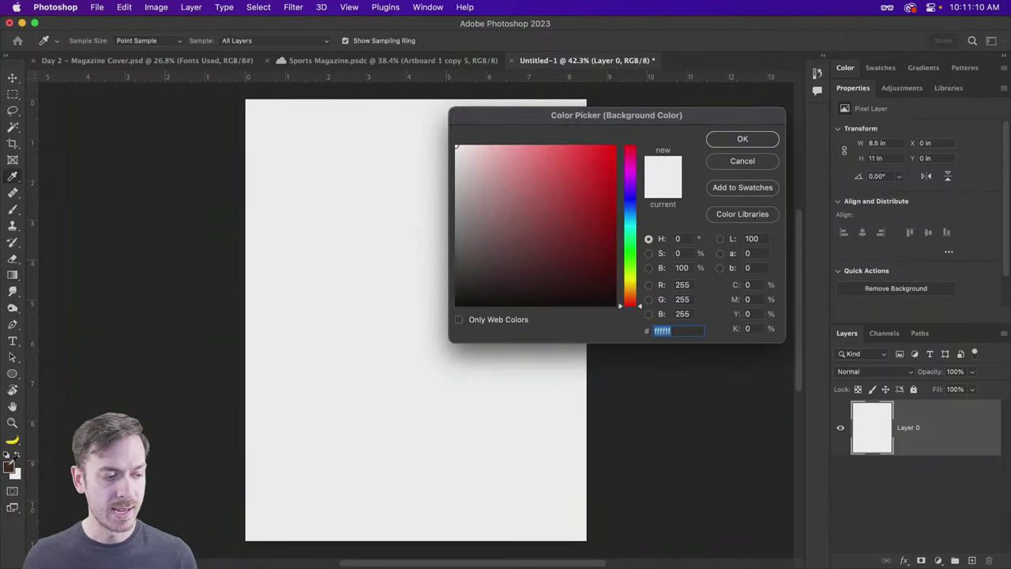
left_click(10, 466)
left_click_drag(561, 271, 561, 285)
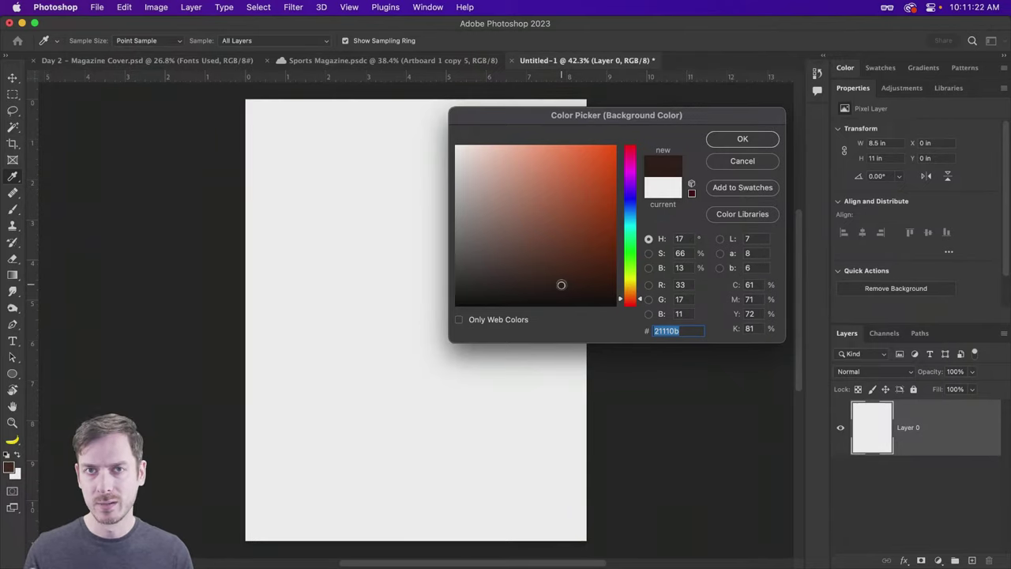
left_click(757, 137)
key("g")
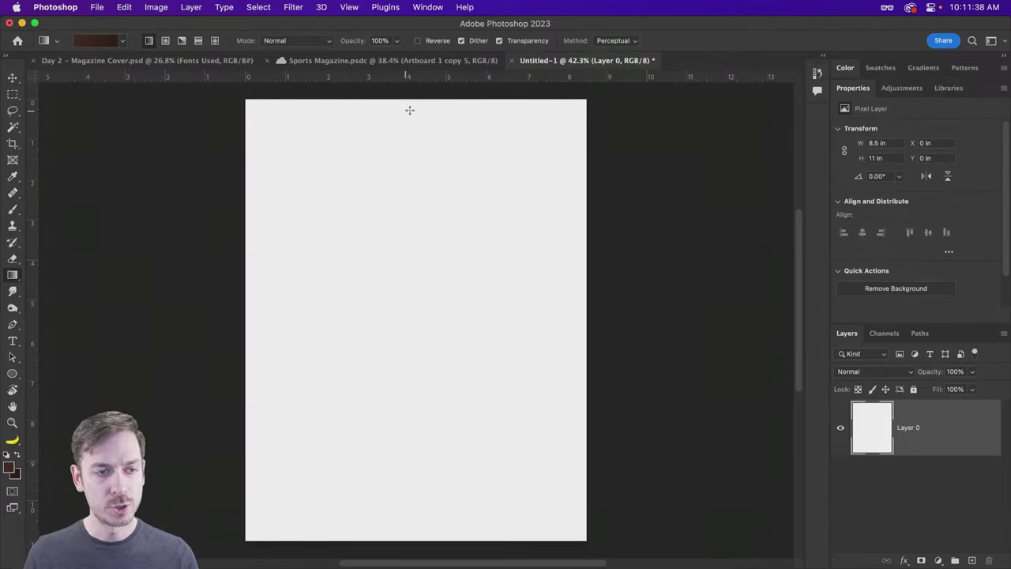
Step: Replace a trial linear gradient with a brown radial gradient dragged out from the canvas centre
left_click_drag(417, 101, 418, 540)
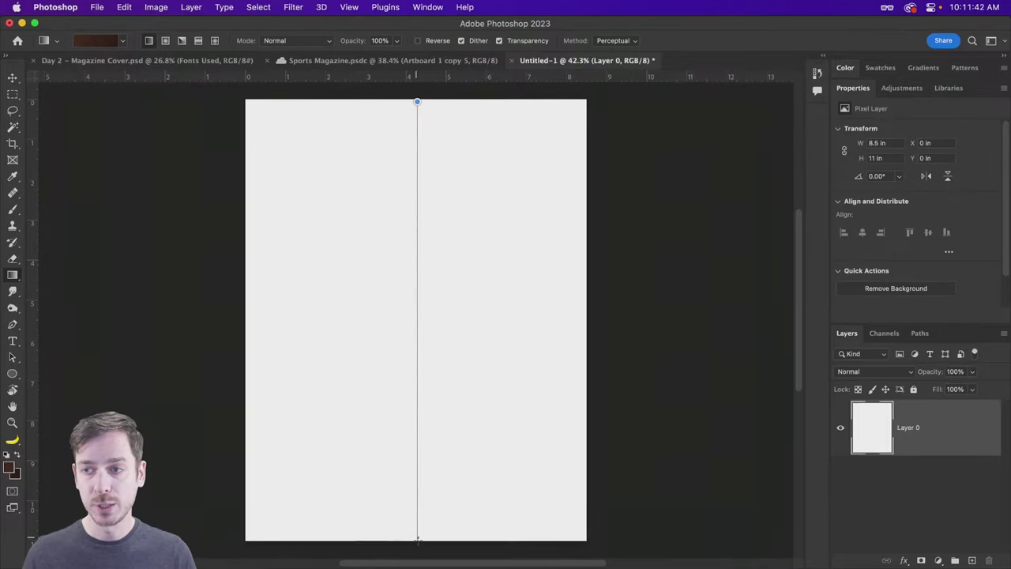
left_click_drag(419, 541, 419, 541)
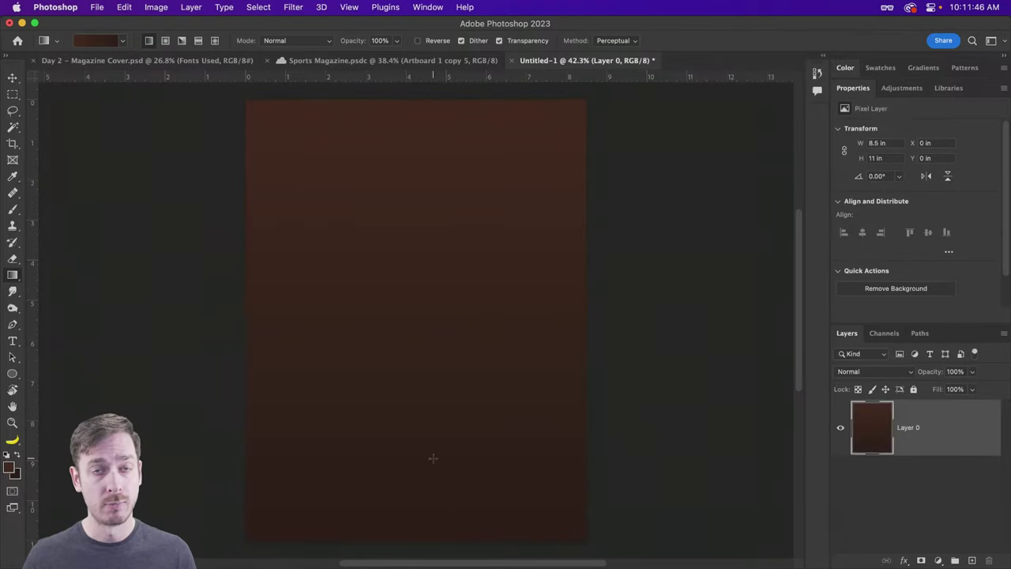
key("super+z")
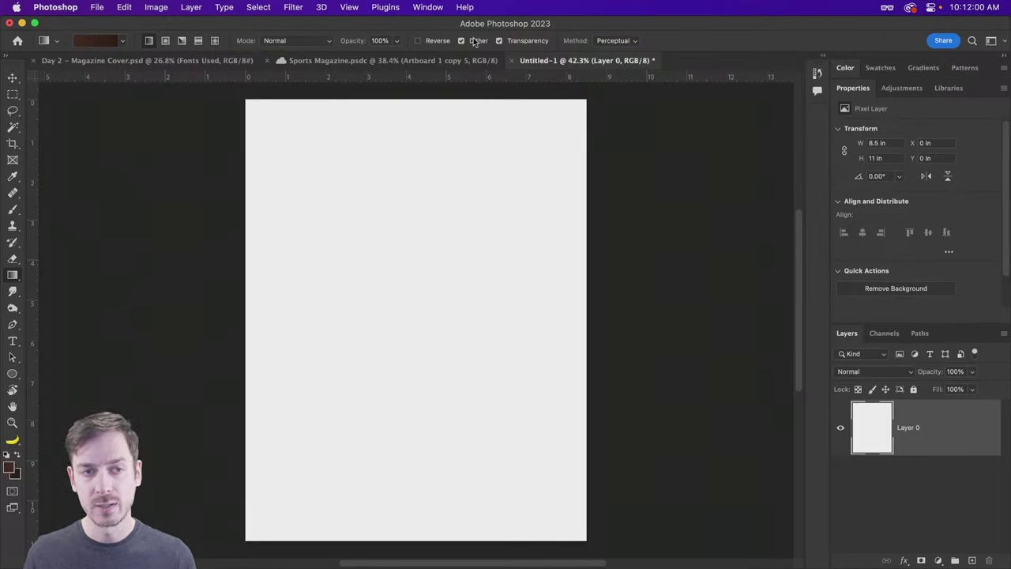
left_click(165, 40)
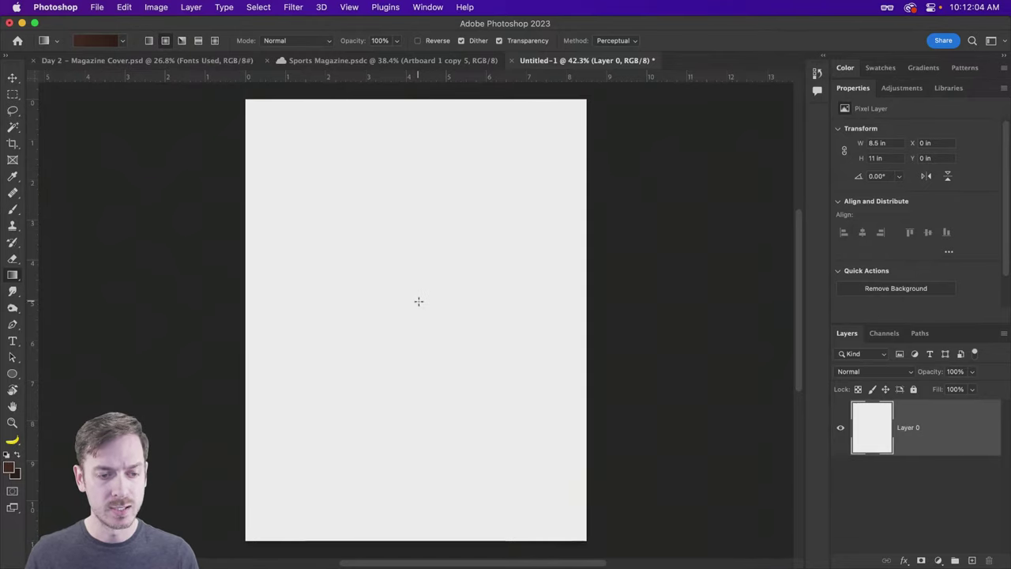
left_click_drag(419, 300, 584, 303)
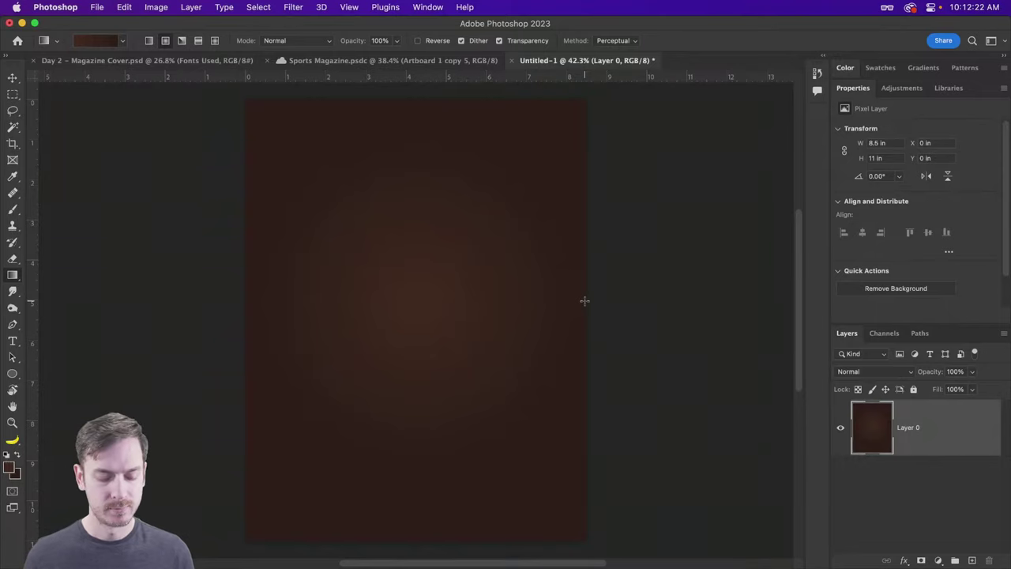
Step: Add a radial Foreground to Background Gradient Overlay to Layer 0 at angle -86 and 92% scale
double_click(950, 427)
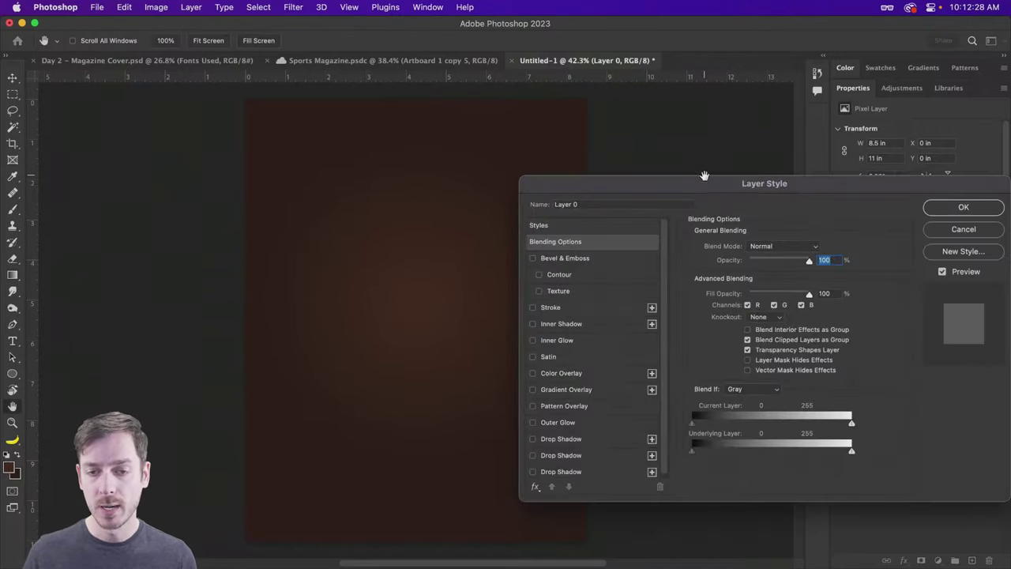
left_click_drag(681, 185, 642, 89)
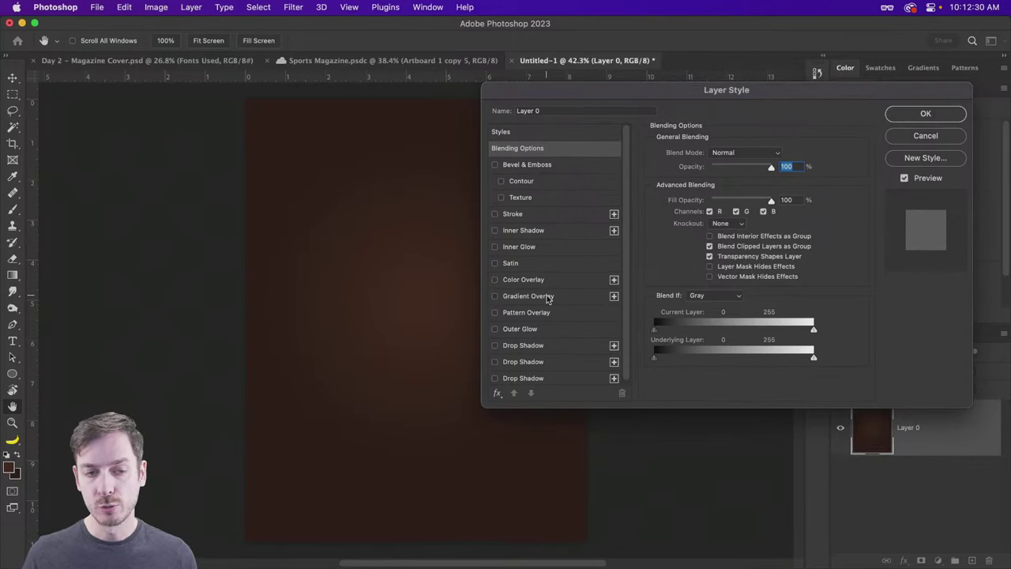
left_click(549, 297)
left_click(764, 183)
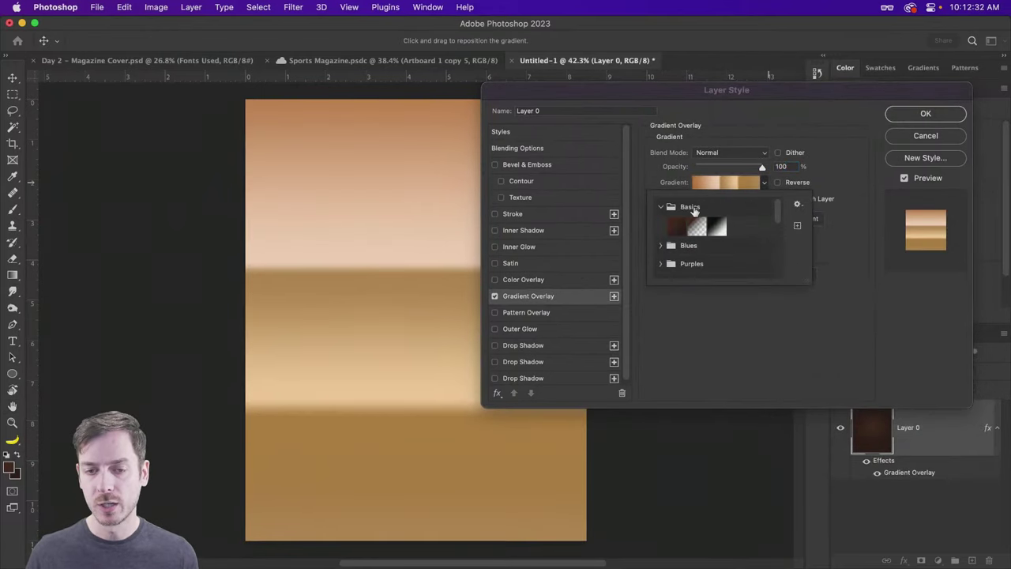
left_click(677, 225)
left_click(847, 139)
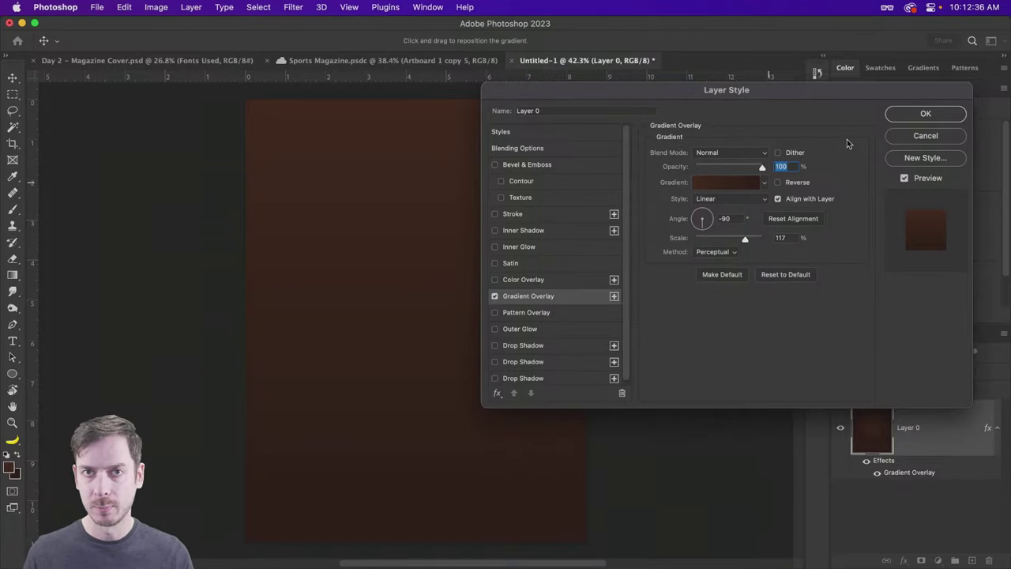
left_click(746, 199)
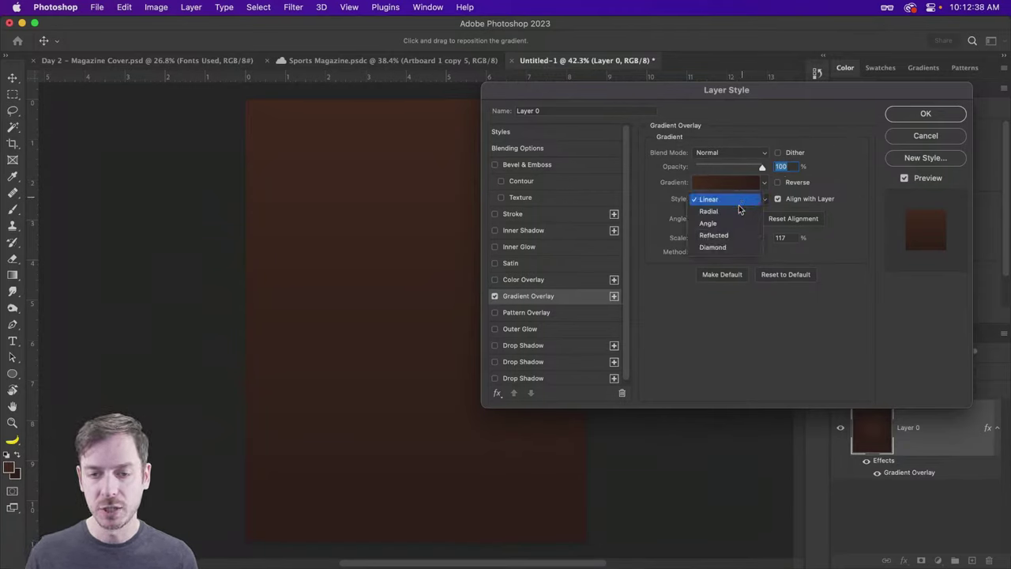
left_click(734, 212)
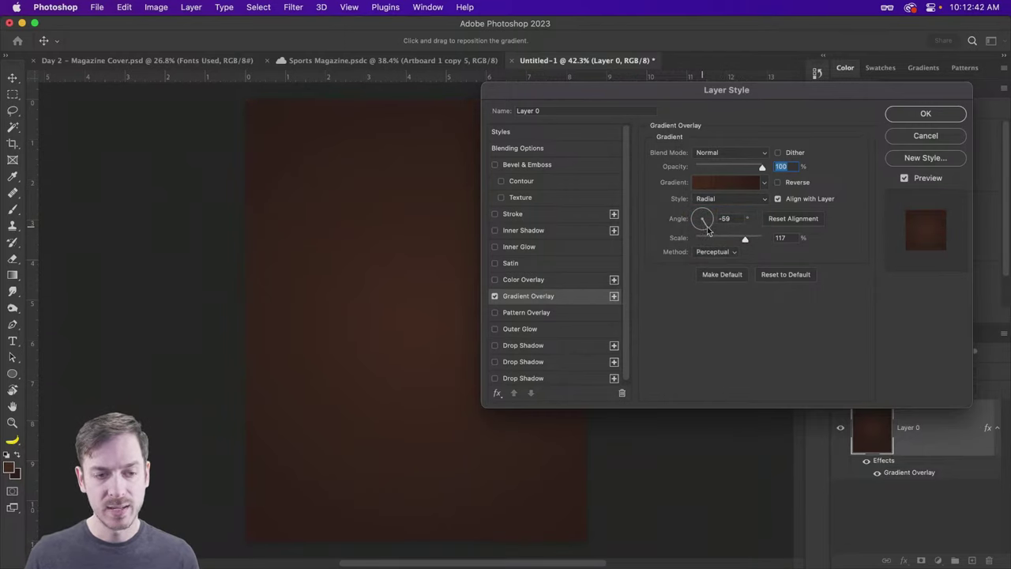
left_click(708, 229)
left_click_drag(708, 229, 732, 238)
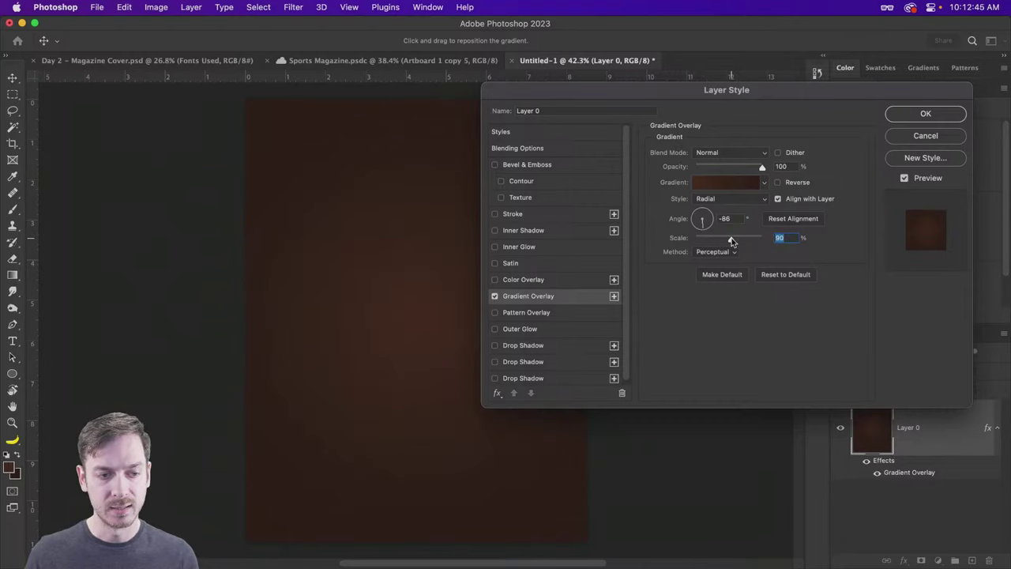
left_click(725, 184)
Step: Make the left gradient stop a softer brown and the right stop near-black brown, then apply
left_click_drag(361, 79, 832, 88)
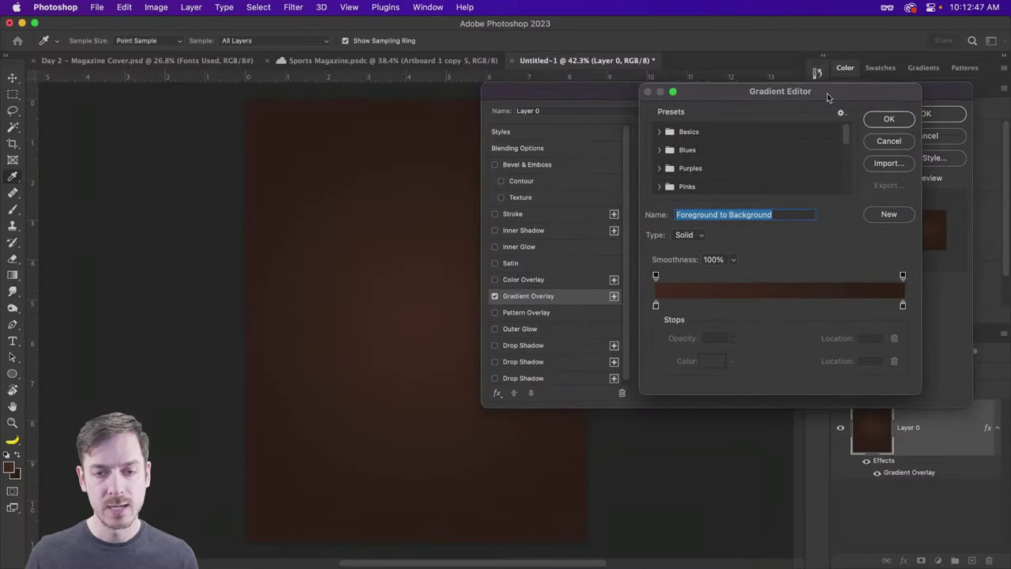
left_click(656, 305)
left_click(721, 364)
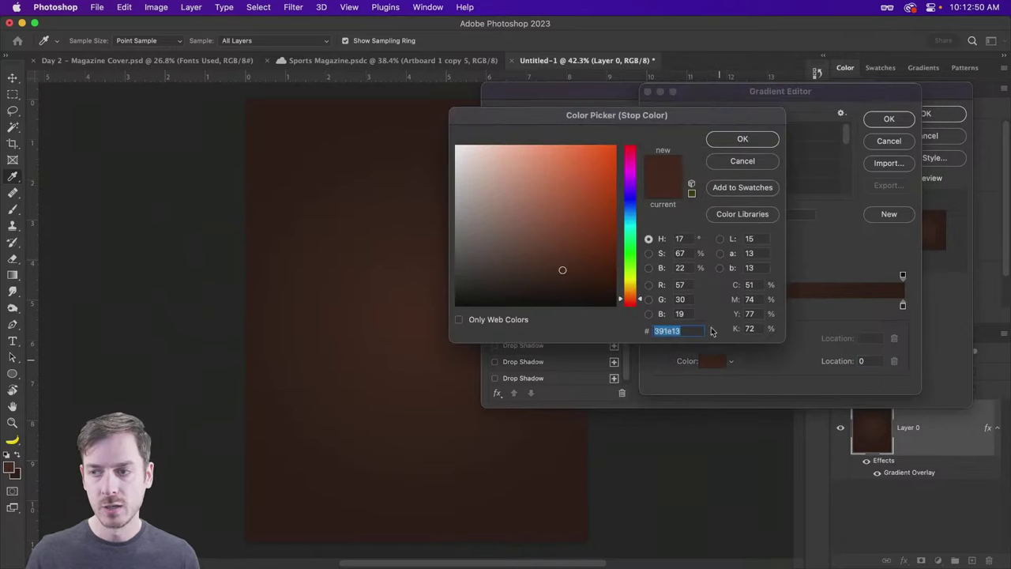
left_click_drag(559, 269, 535, 276)
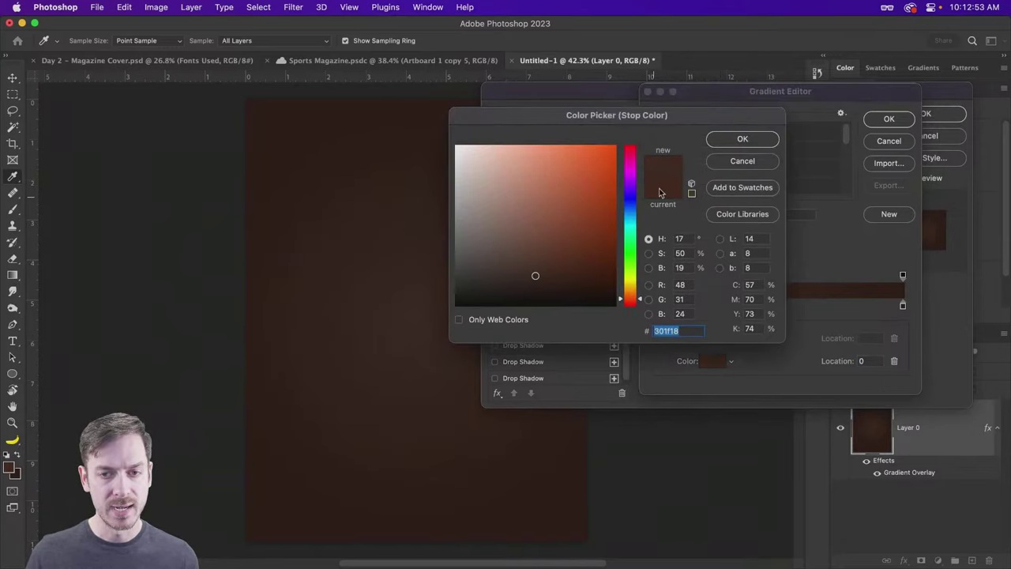
left_click(743, 138)
left_click(903, 306)
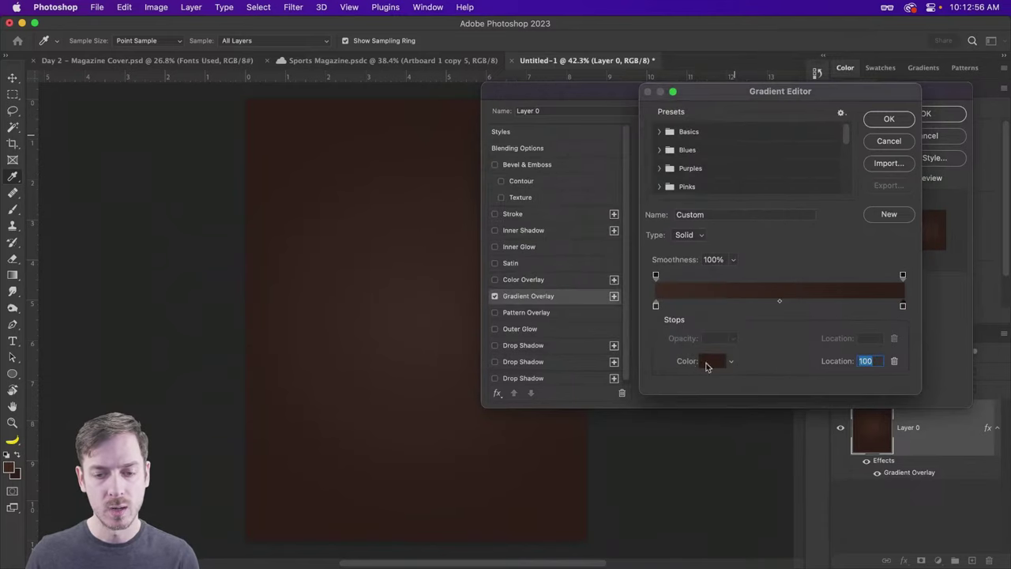
left_click(709, 361)
left_click_drag(558, 286, 517, 292)
left_click(743, 138)
left_click(908, 120)
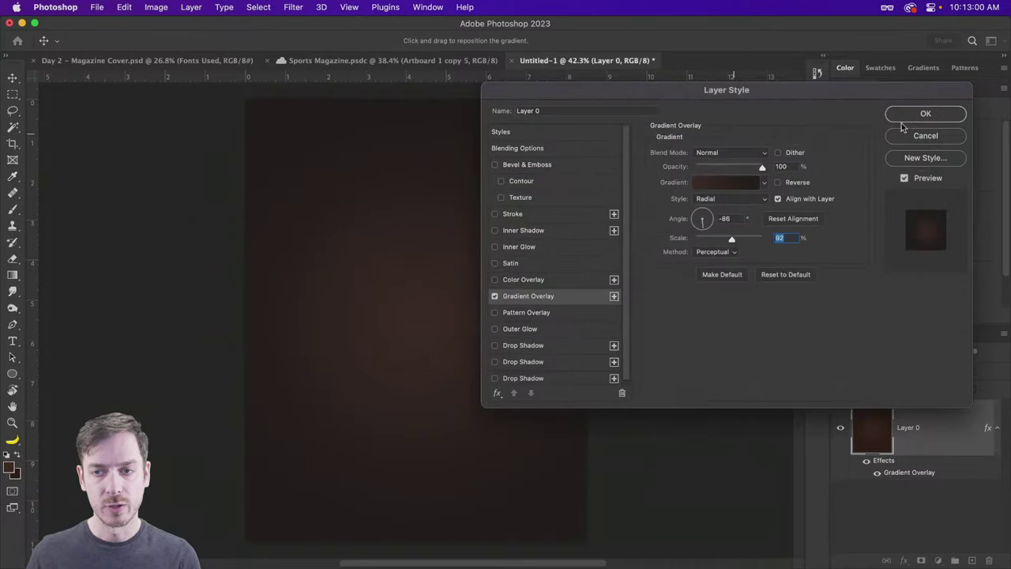
left_click(908, 119)
key("g")
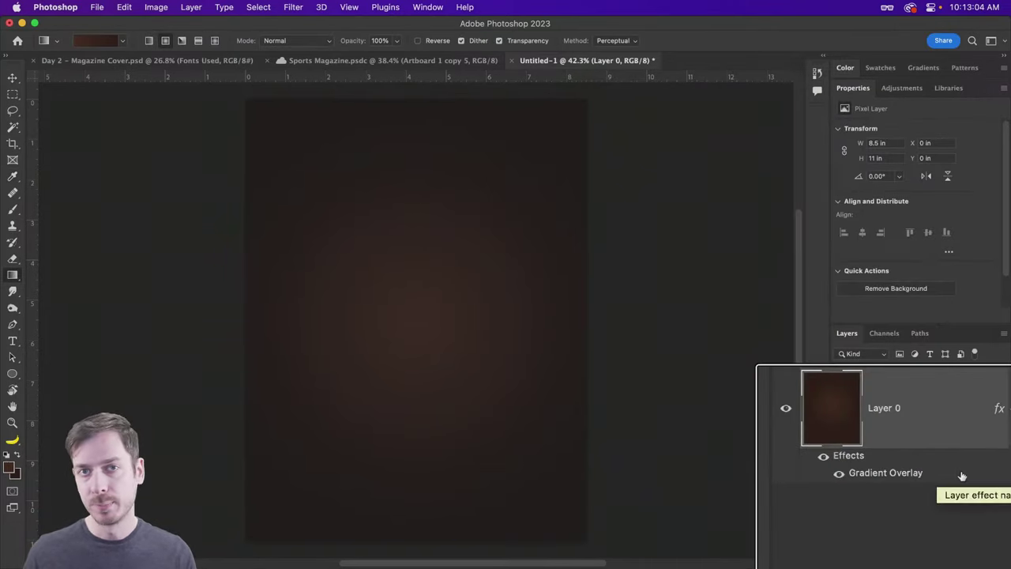
double_click(909, 473)
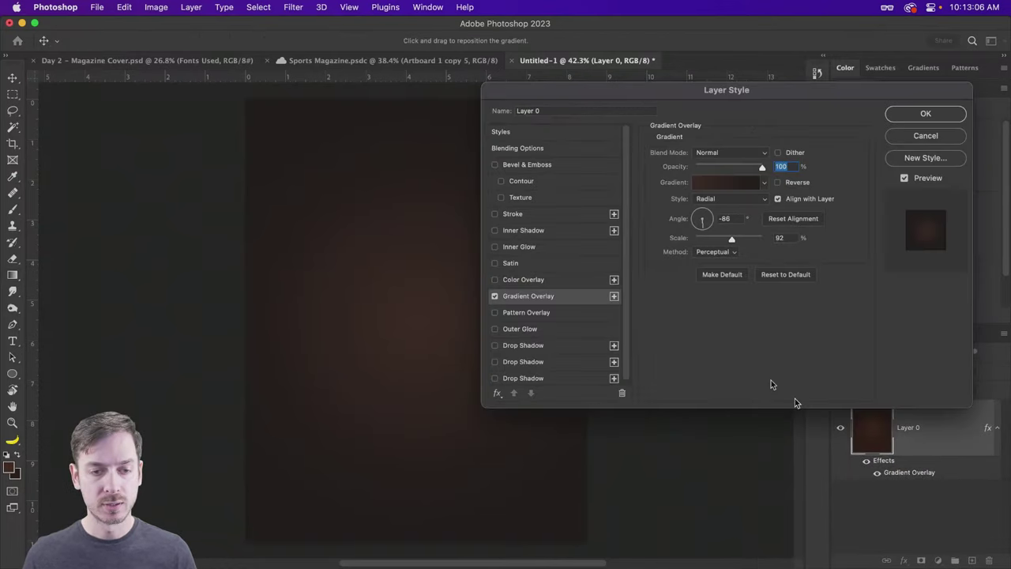
left_click(905, 136)
key("v")
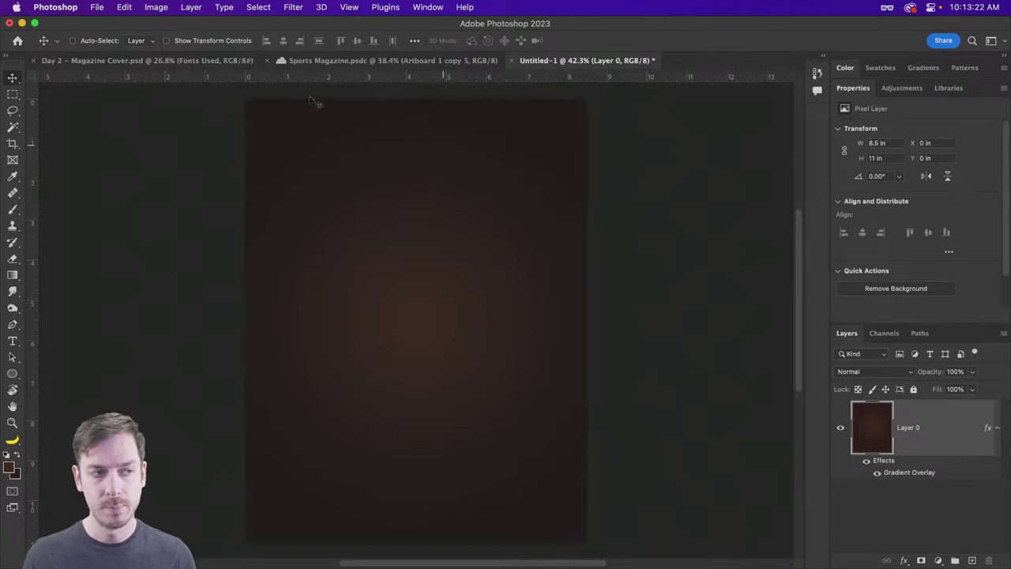
Step: Check the Smoke layer in the Day 2 – Magazine Cover document, then return to the untitled document
left_click(136, 62)
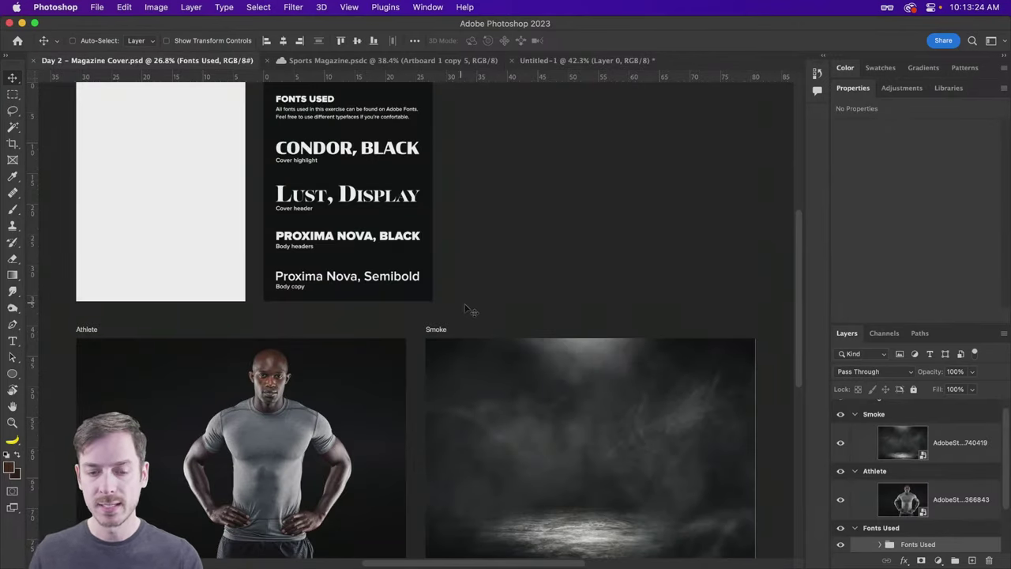
left_click(643, 401, "super")
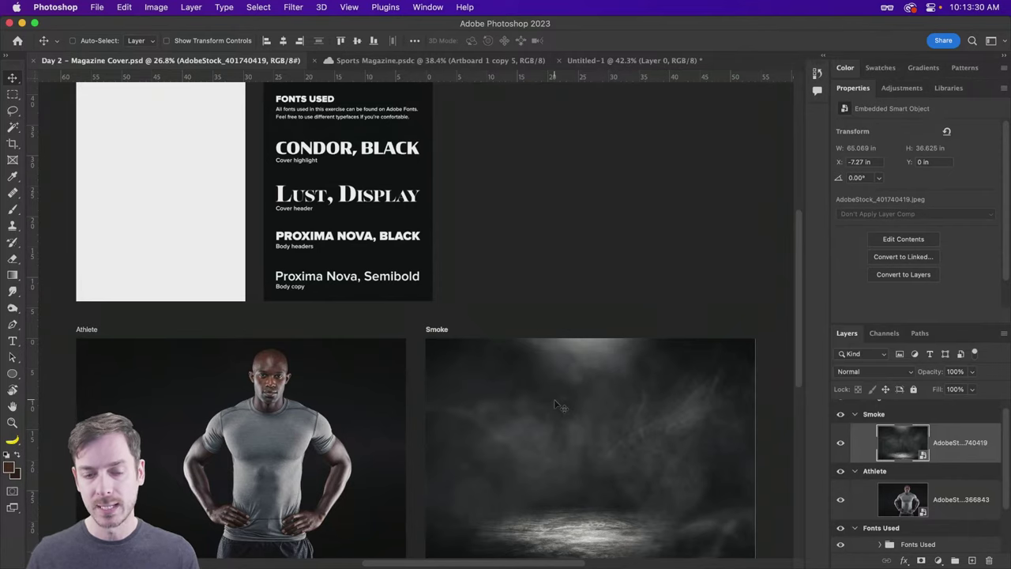
left_click(641, 63)
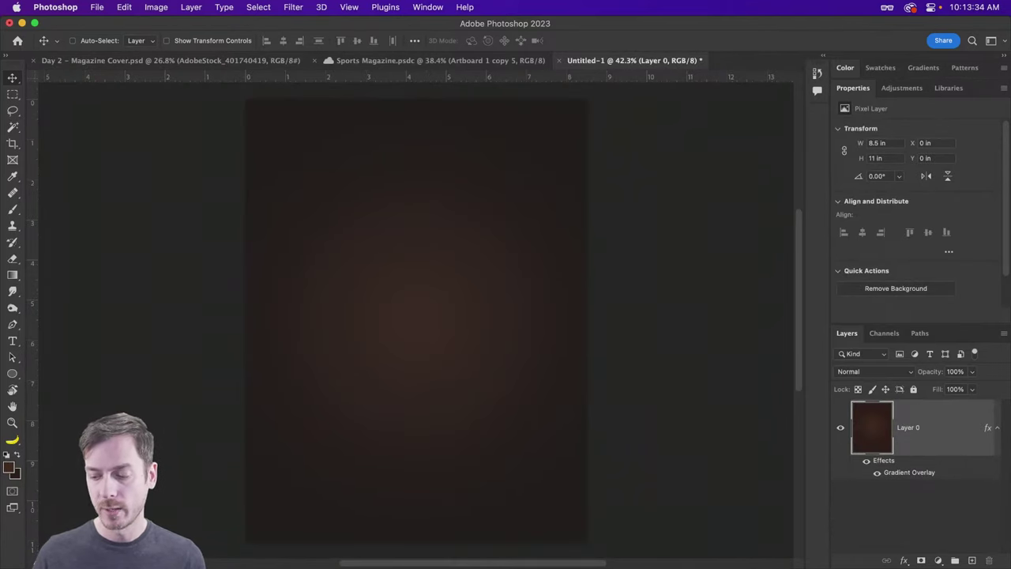
Step: Preview AdobeStock_401740419.jpeg from the Effects folder in Finder
key("super+Tab")
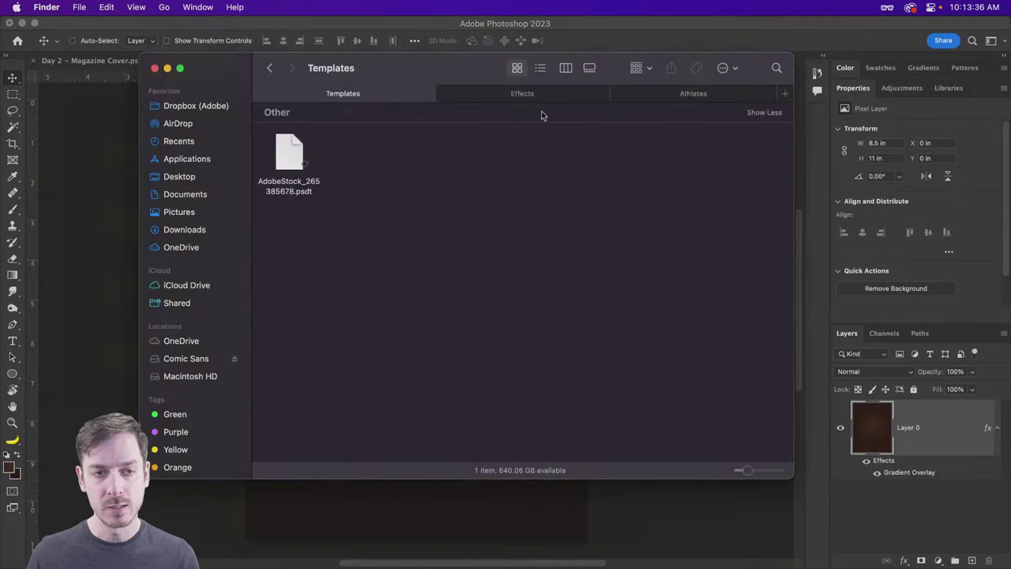
left_click(593, 97)
left_click(642, 136)
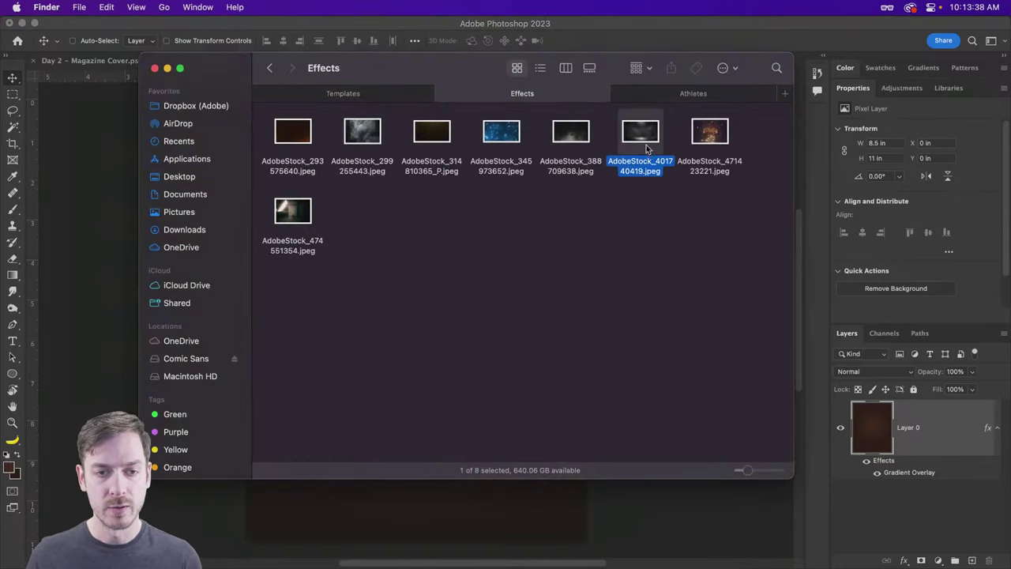
key("space")
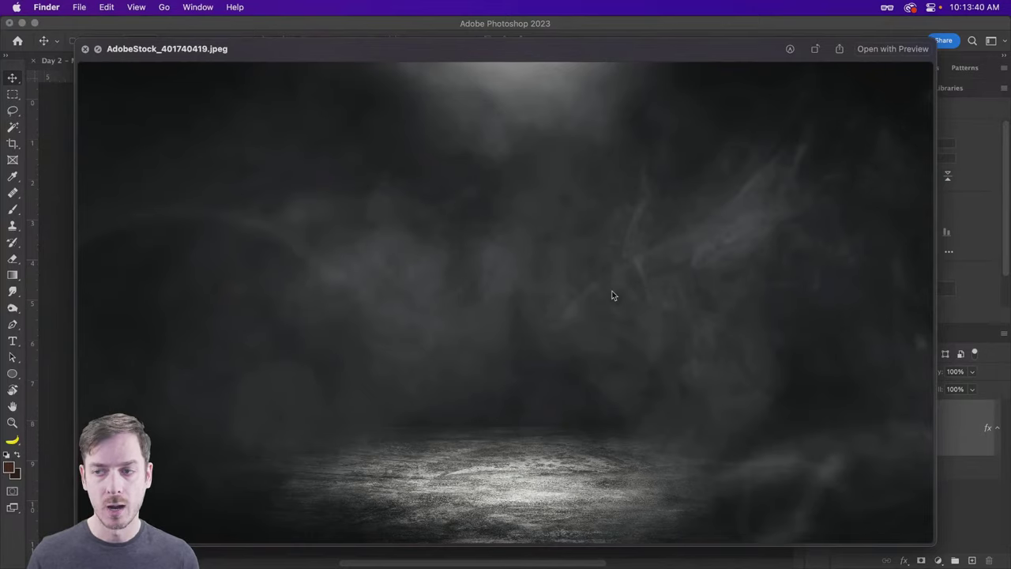
key("space")
Step: Place the smoke JPEG into Untitled-1 and enlarge it to about 108% so it covers the canvas
left_click_drag(640, 135, 418, 221)
key("super+Tab")
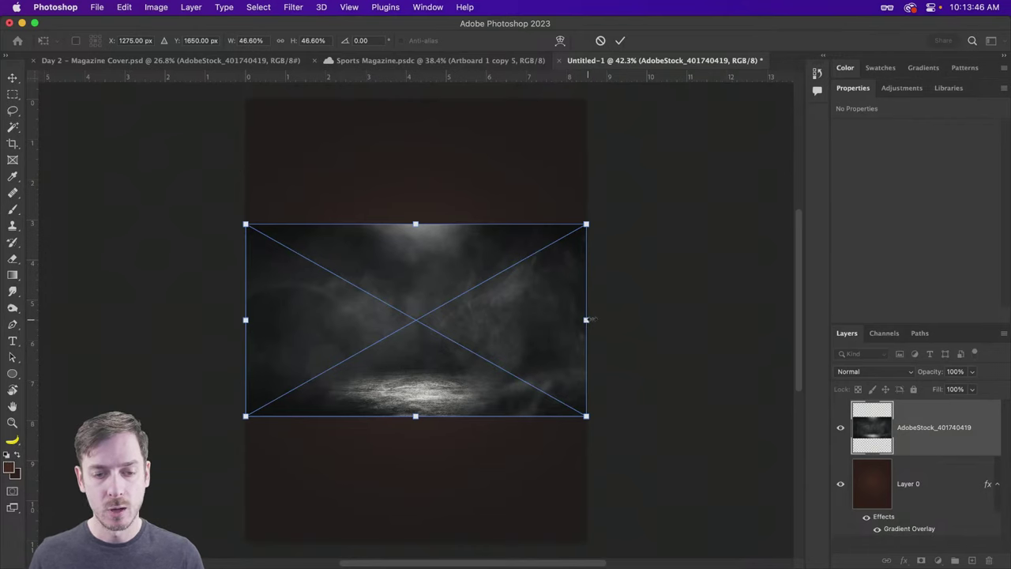
left_click_drag(587, 320, 739, 299)
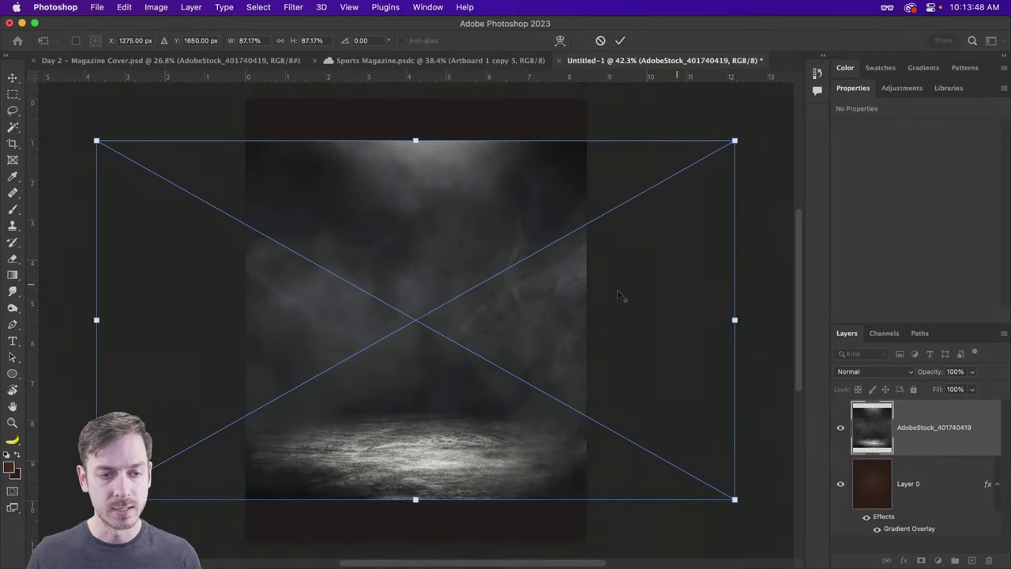
scroll(483, 298, "down", 2)
left_click_drag(662, 313, 717, 313)
scroll(427, 327, "down", 1)
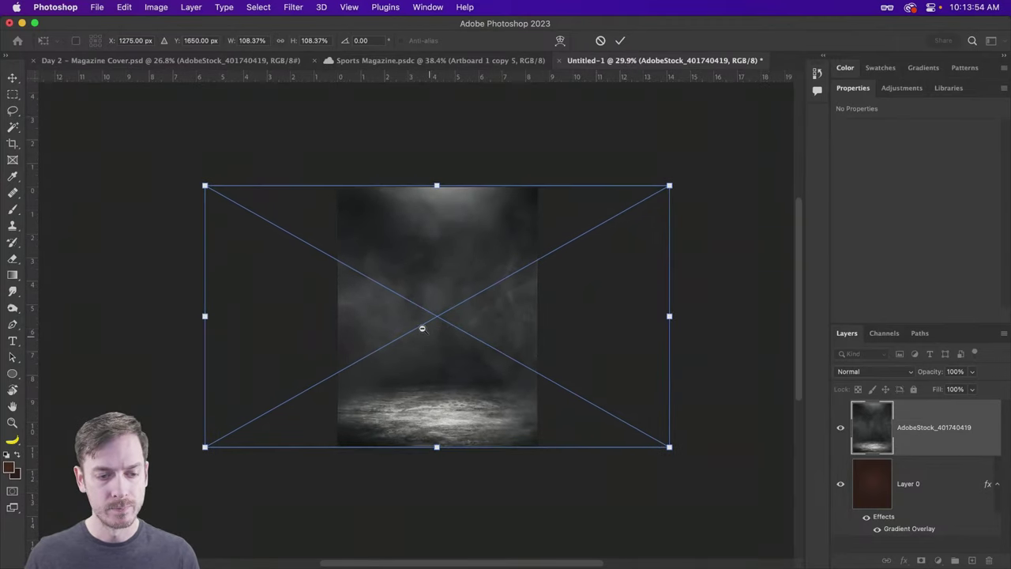
scroll(440, 327, "up", 2)
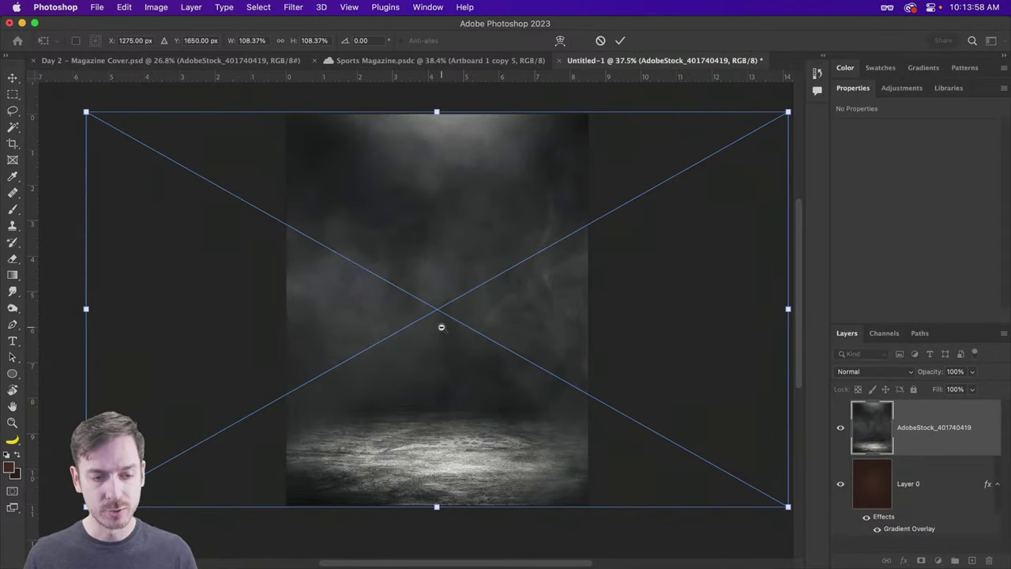
scroll(440, 326, "up", 1)
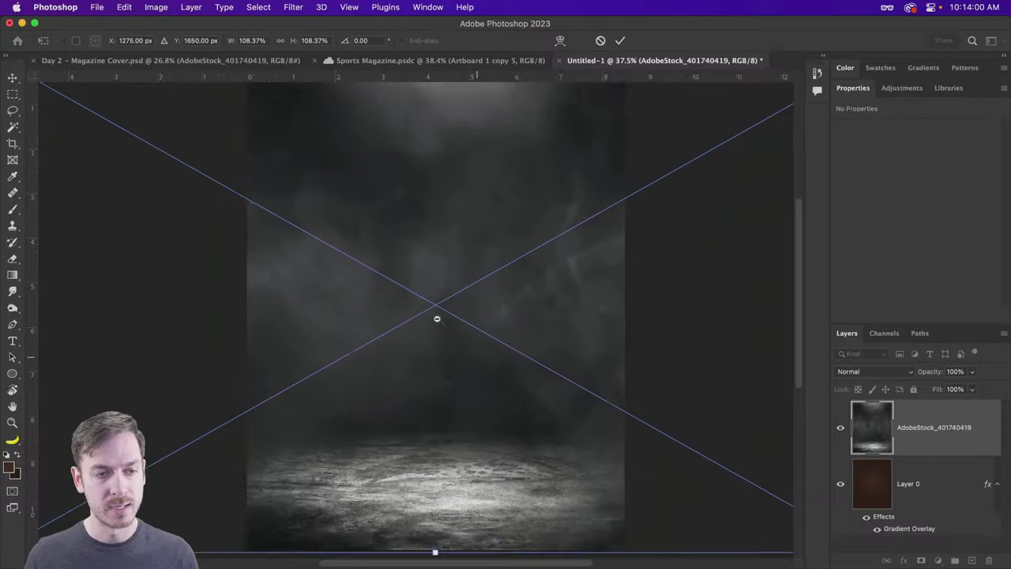
scroll(437, 318, "down", 1)
key("Return")
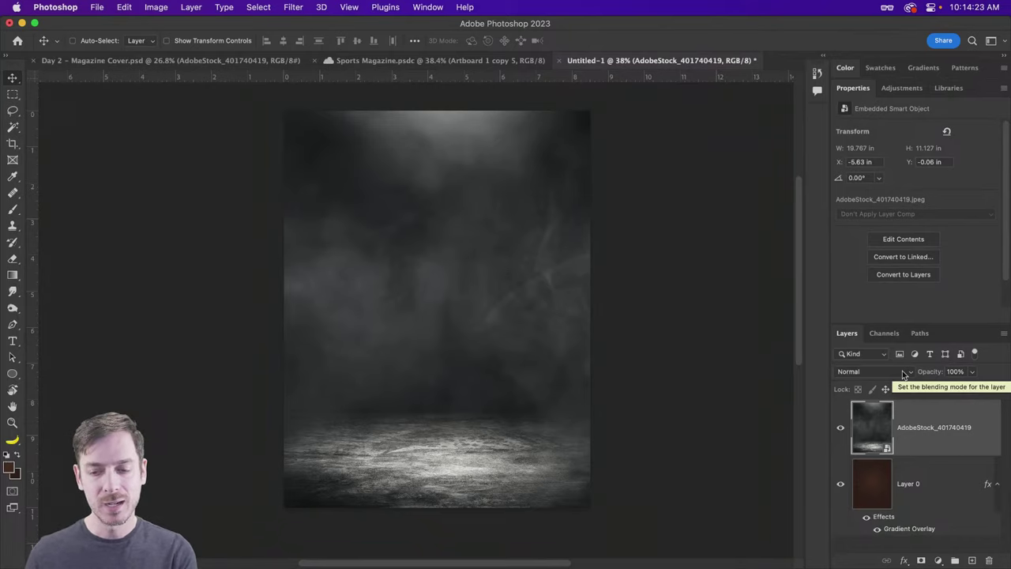
Step: Set the smoke layer's blend mode to Color Dodge and try its opacity at 83%
left_click(895, 371)
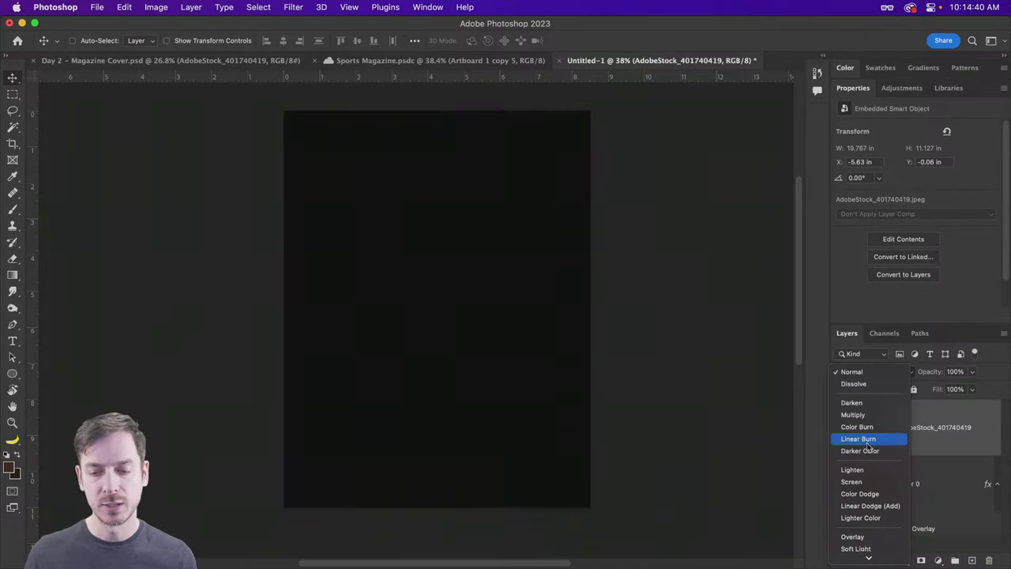
scroll(877, 414, "down", 3)
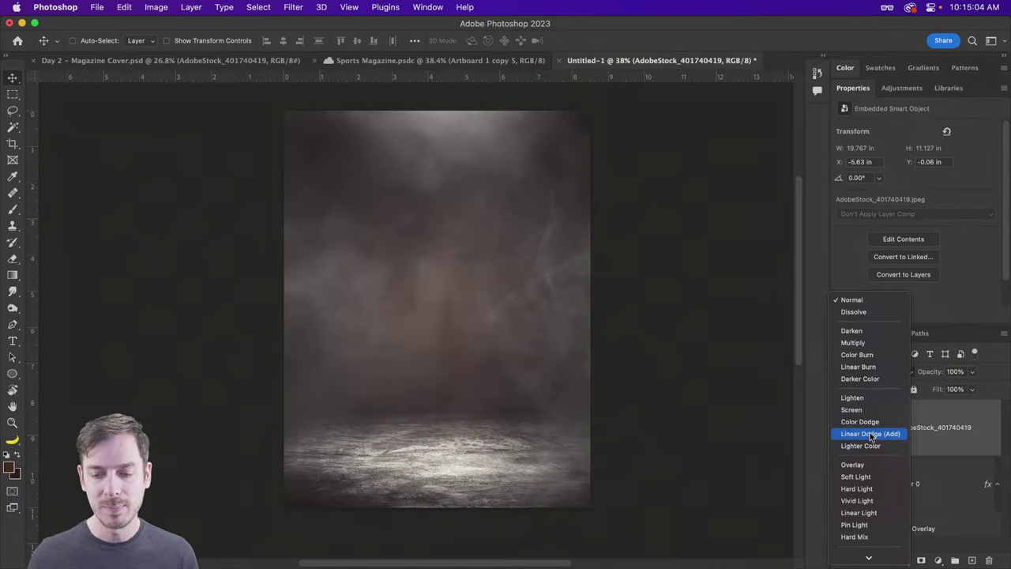
scroll(870, 432, "down", 2)
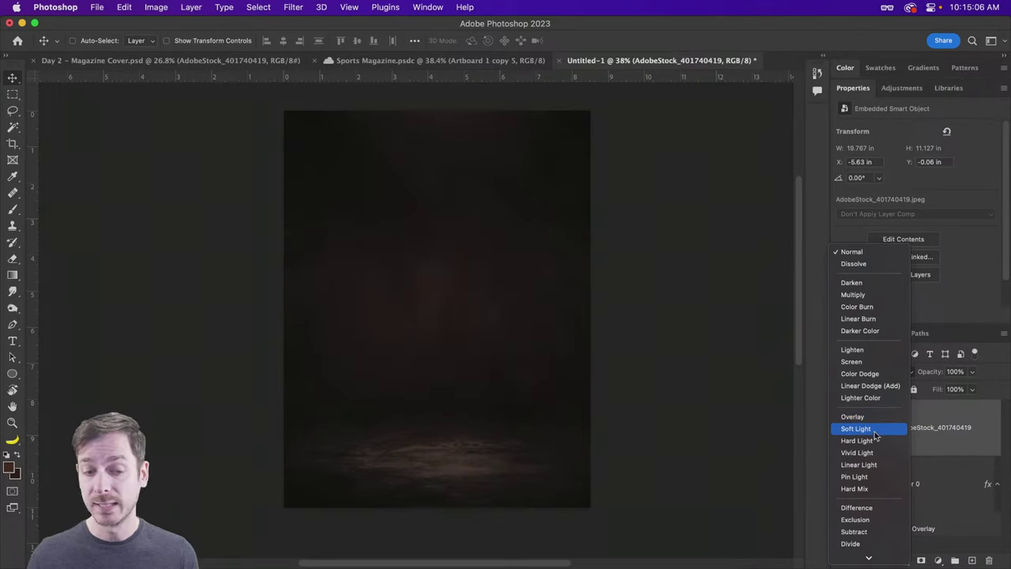
left_click(874, 374)
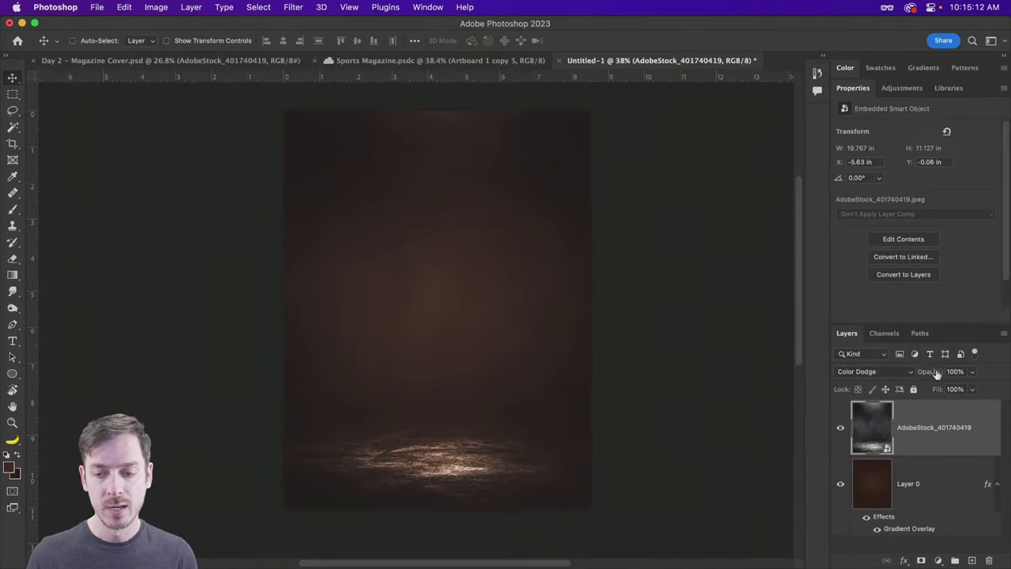
left_click_drag(937, 374, 928, 375)
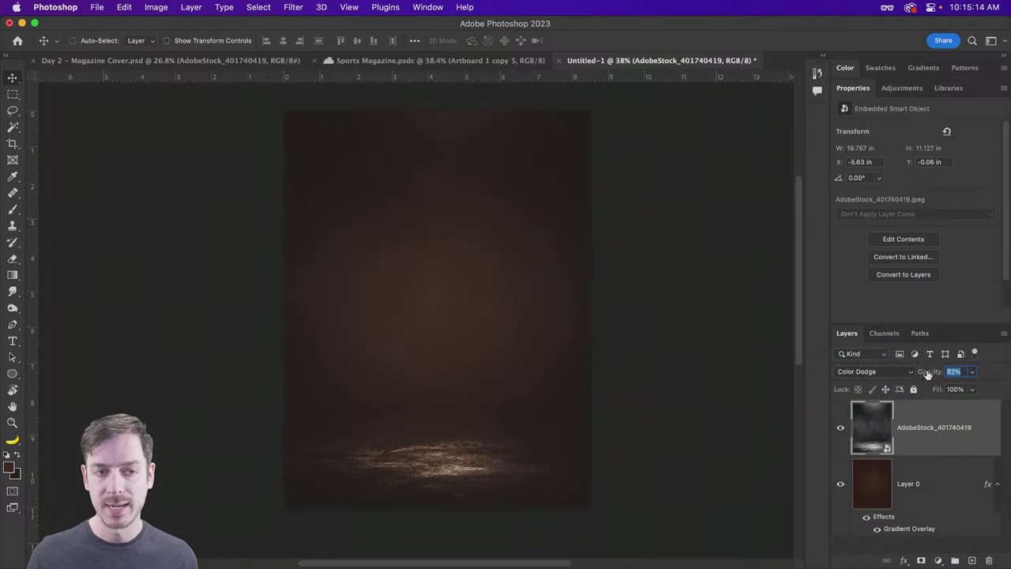
Step: Set the smoke layer to 100% opacity and add Layer 0 to the selection
type("100")
key("Return")
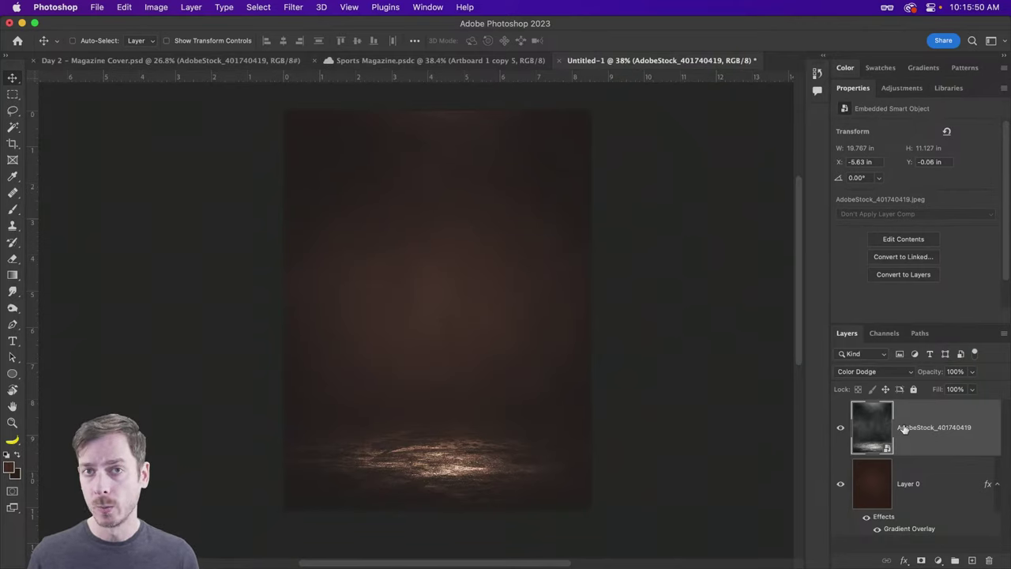
left_click(938, 482)
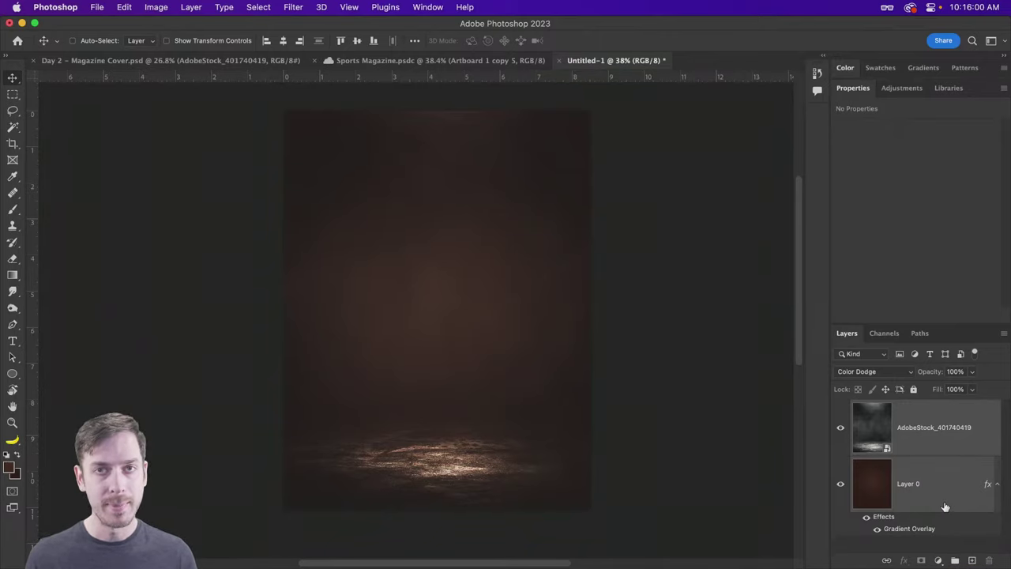
Step: Group the smoke layer and Layer 0 as 'Background', then glance at the Day 2 cover
key("super")
key("super+g")
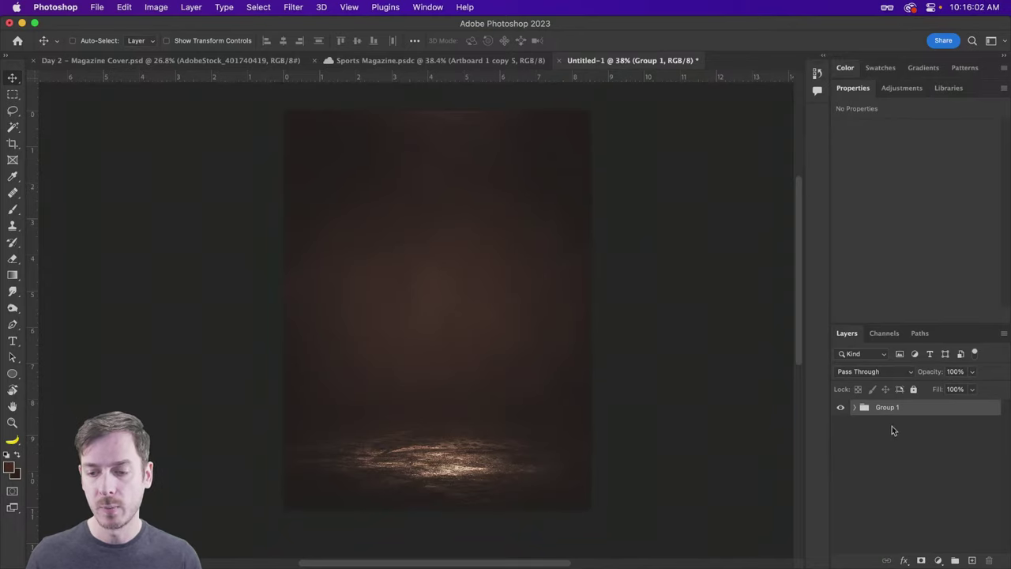
double_click(887, 407)
type("Background")
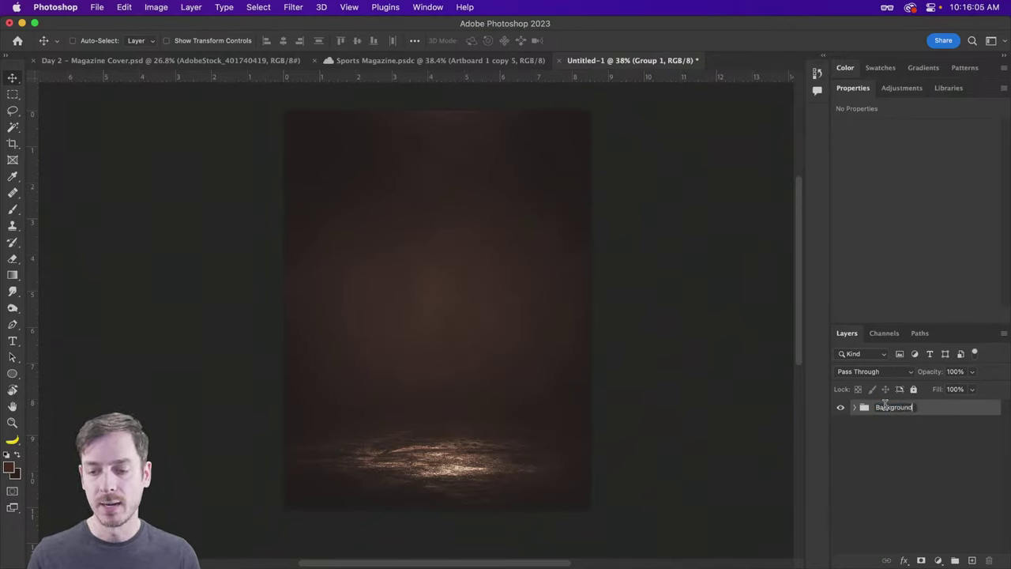
key("Return")
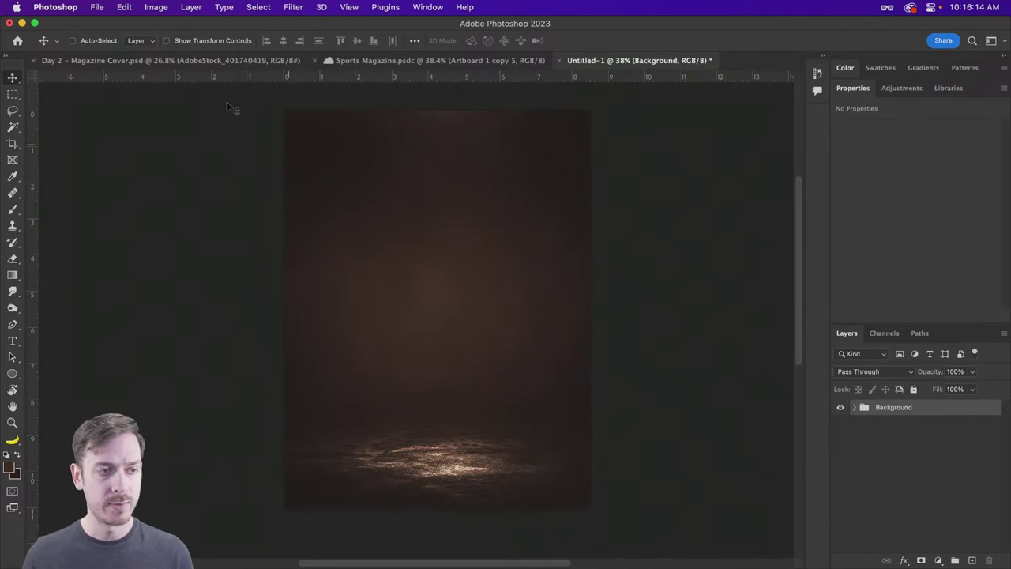
left_click(199, 62)
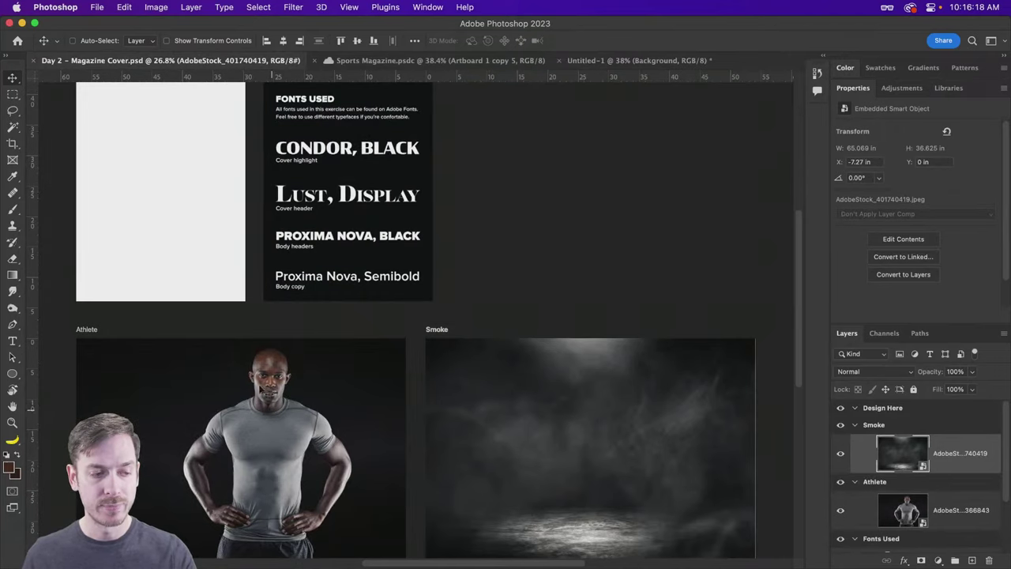
left_click(608, 60)
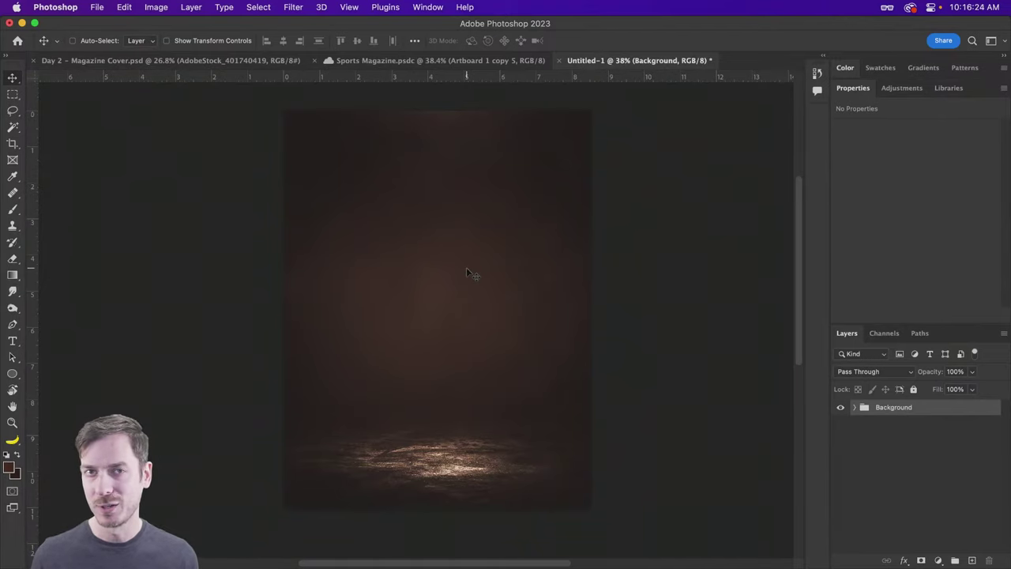
Step: Preview AdobeStock_74366843.jpeg, the athlete in the grey T-shirt, from the Athletes folder
key("super+Tab")
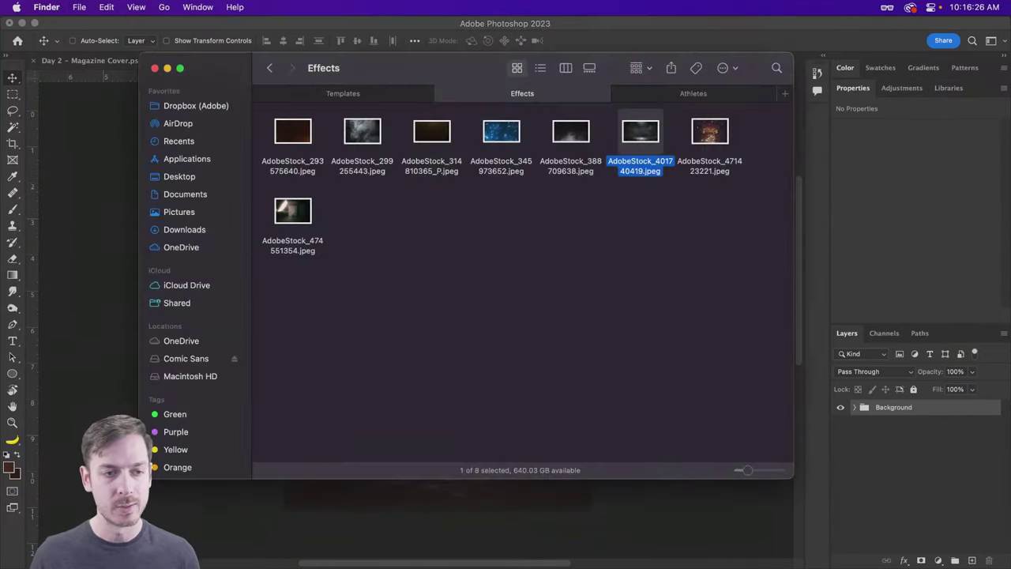
left_click(662, 94)
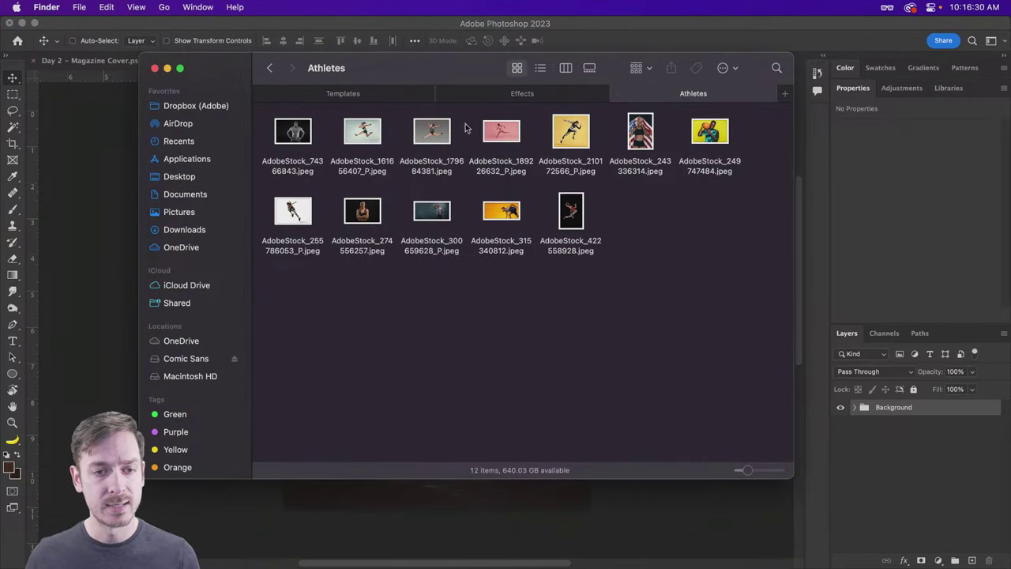
left_click(296, 136)
key("space")
key("space")
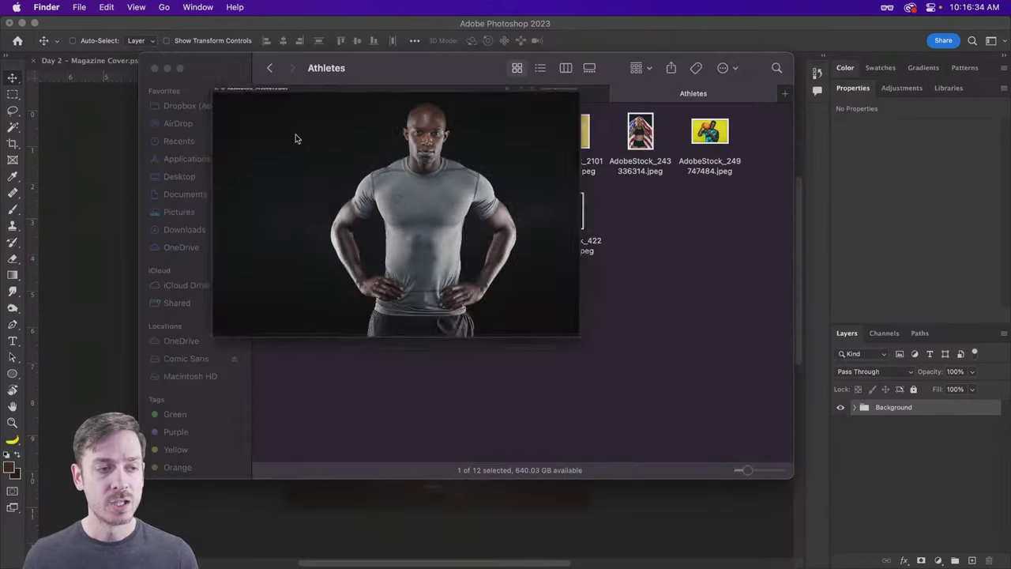
Step: Place AdobeStock_74366843.jpeg into the cover at about 89% scale, centred, and commit it
left_click_drag(296, 134, 421, 266)
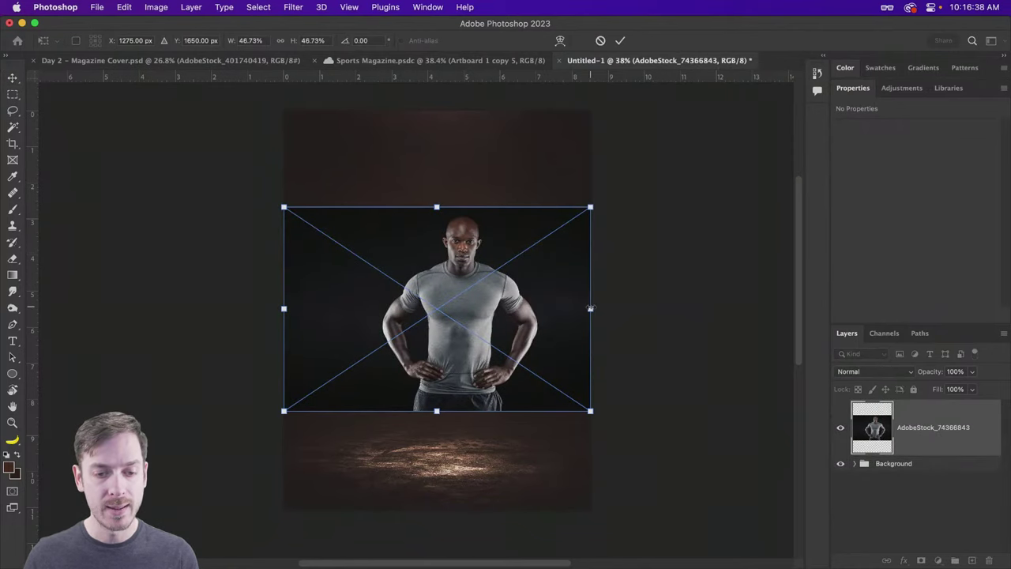
left_click_drag(591, 309, 742, 307)
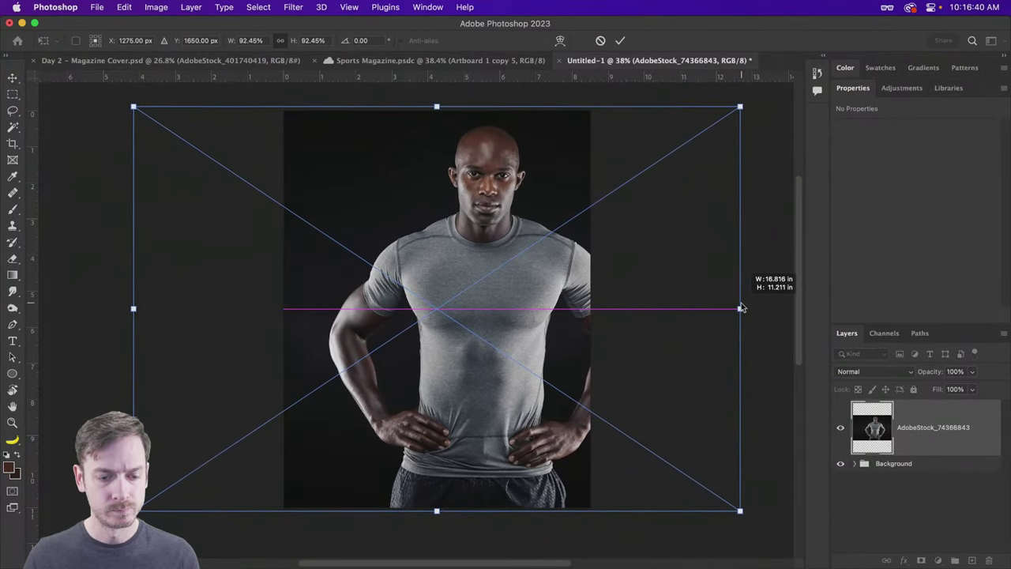
left_click_drag(454, 303, 414, 303)
left_click_drag(698, 308, 676, 309)
left_click_drag(502, 299, 515, 300)
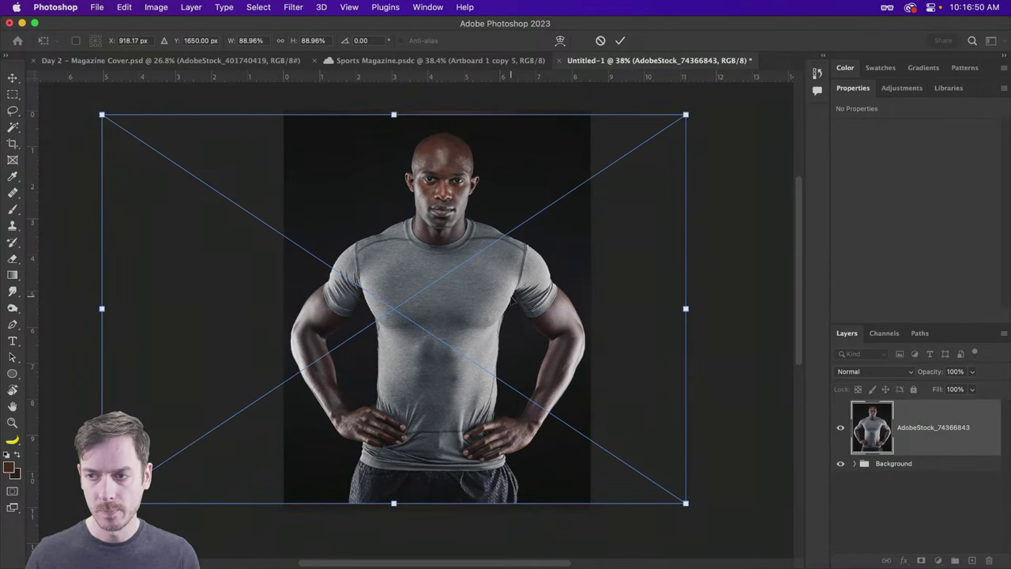
key("Return")
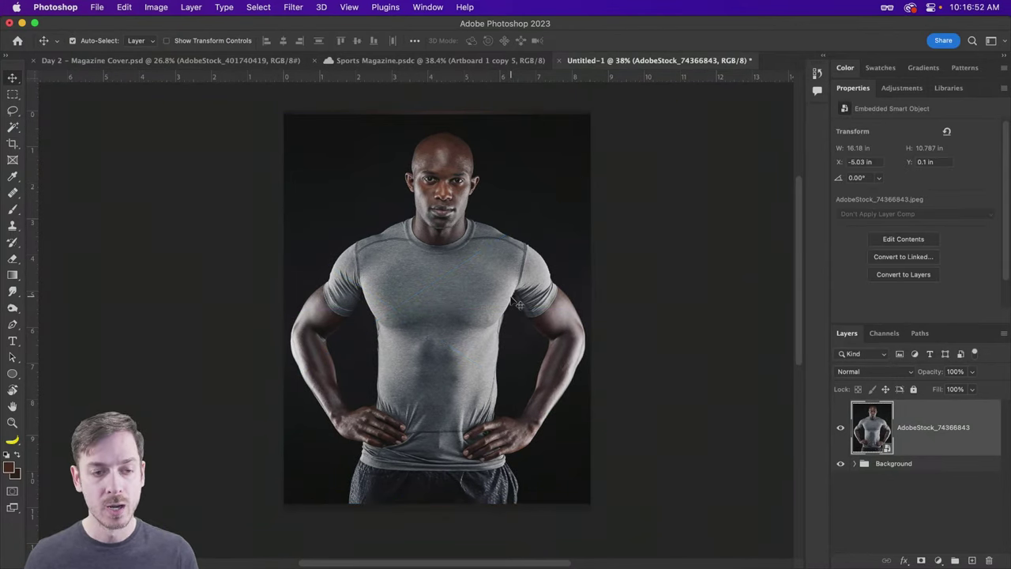
key("super+Tab")
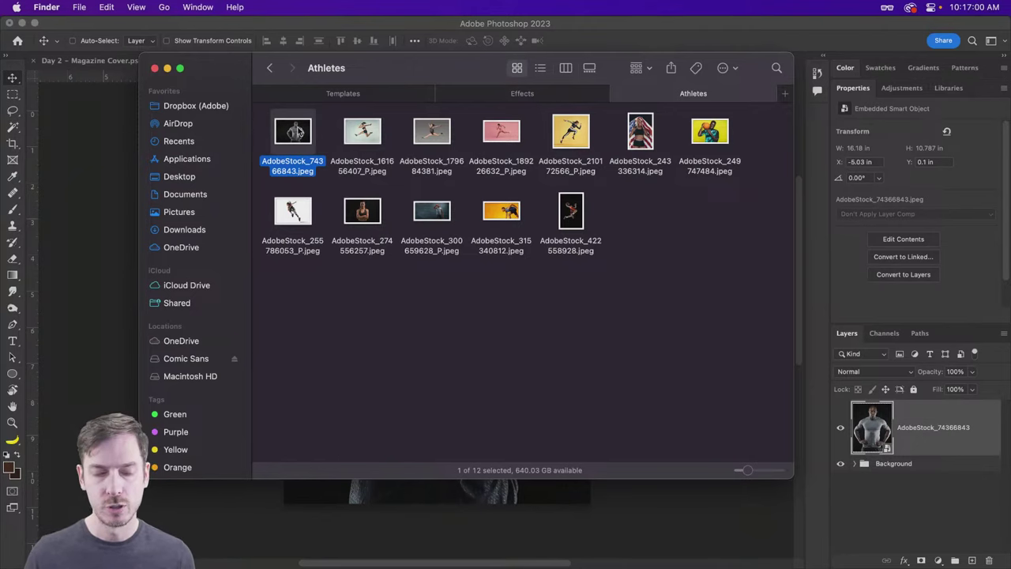
left_click(116, 167)
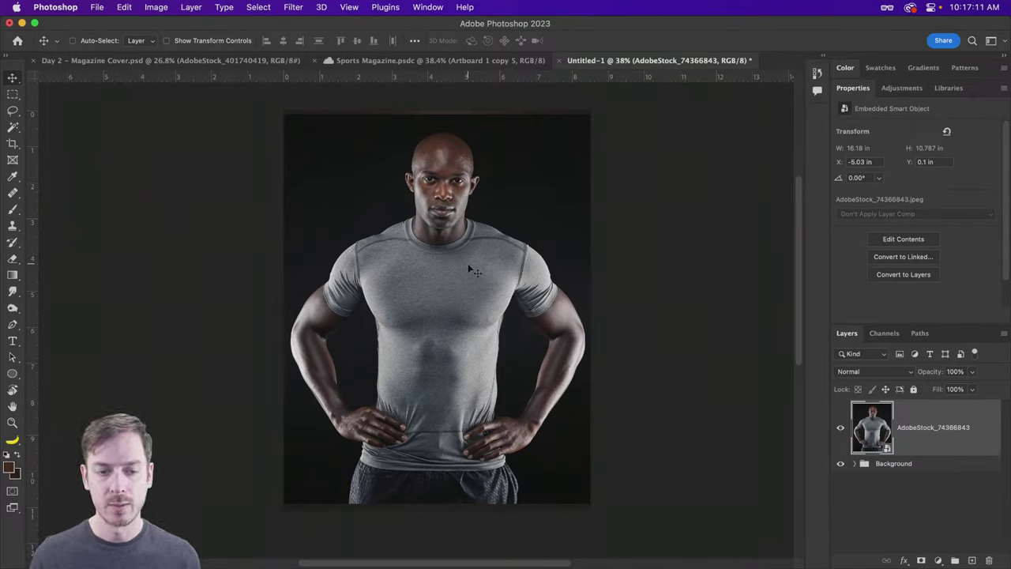
left_click(885, 371)
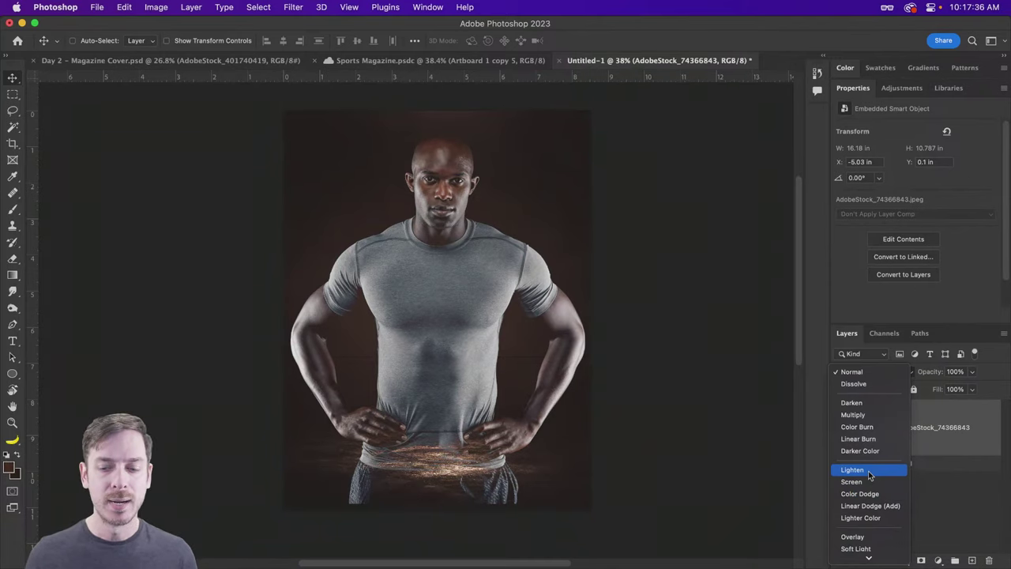
left_click(695, 342)
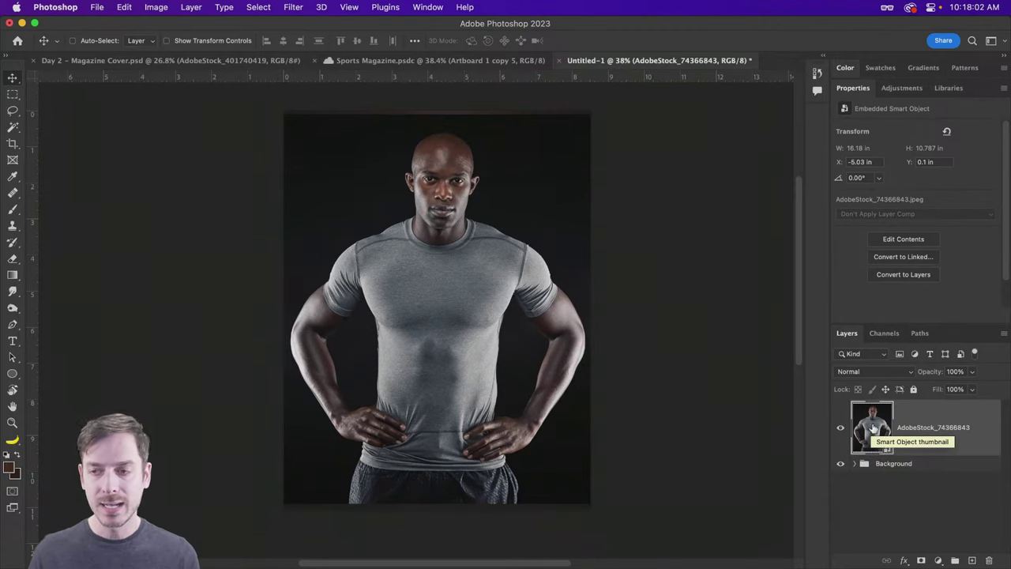
Step: Close the opened smart object contents unsaved, then convert the athlete photo to layers keeping its transforms
double_click(873, 427)
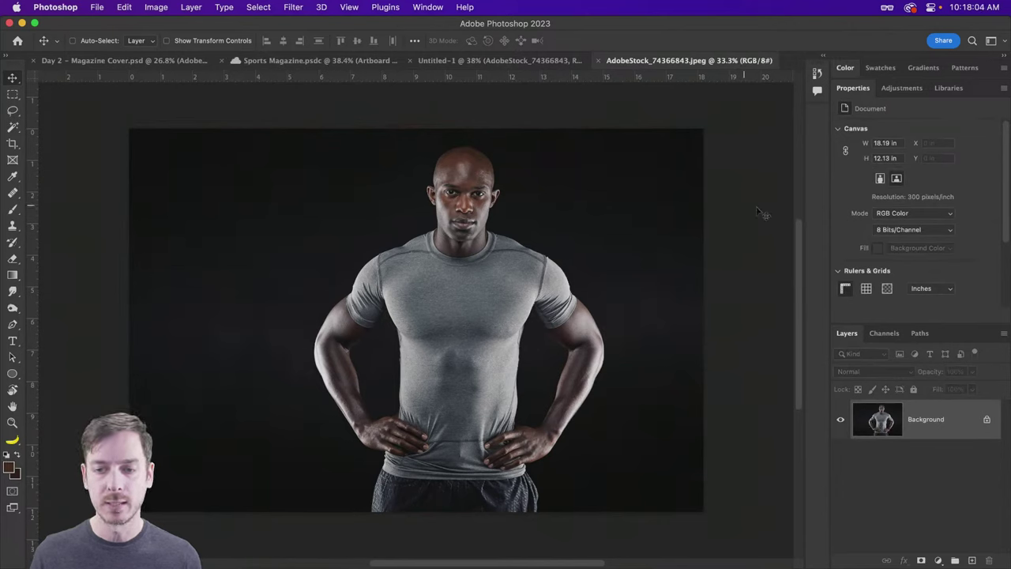
left_click(986, 419)
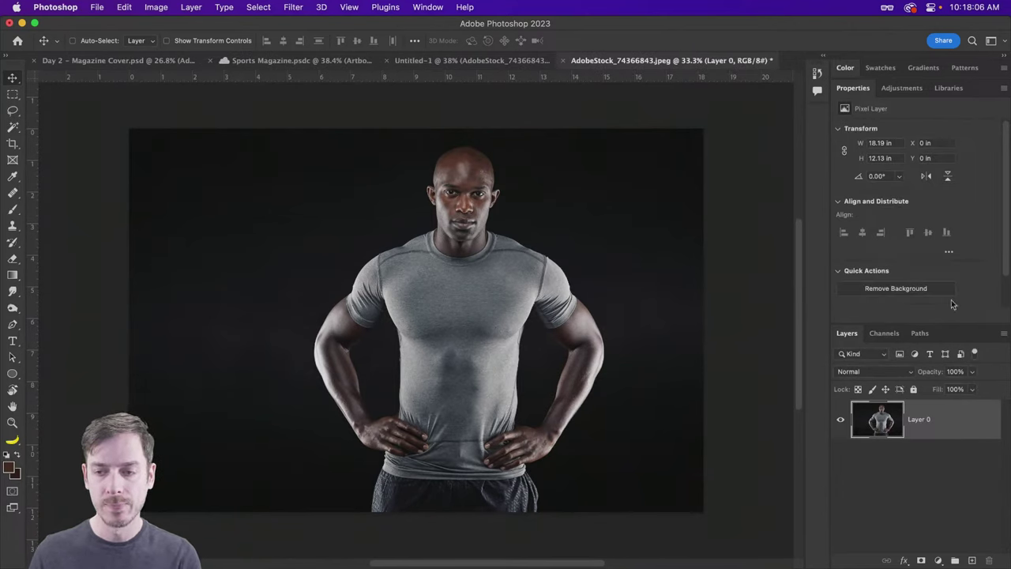
scroll(905, 279, "down", 2)
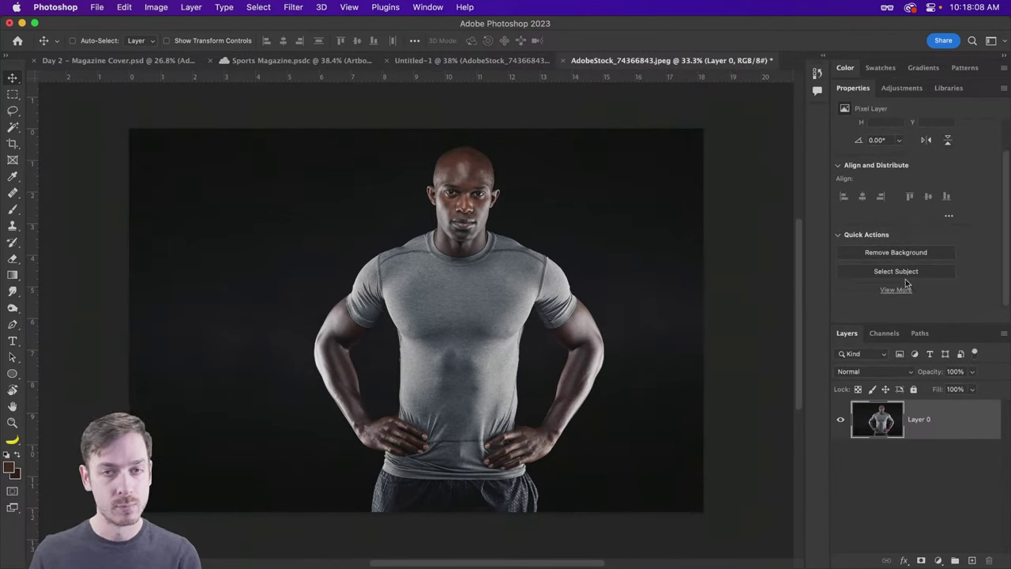
key("super+w")
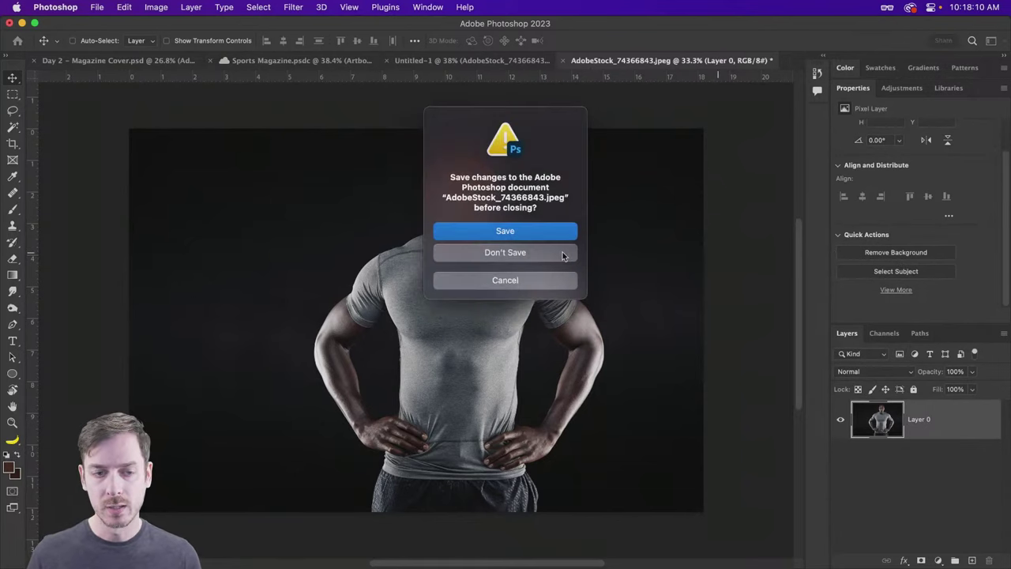
left_click(539, 253)
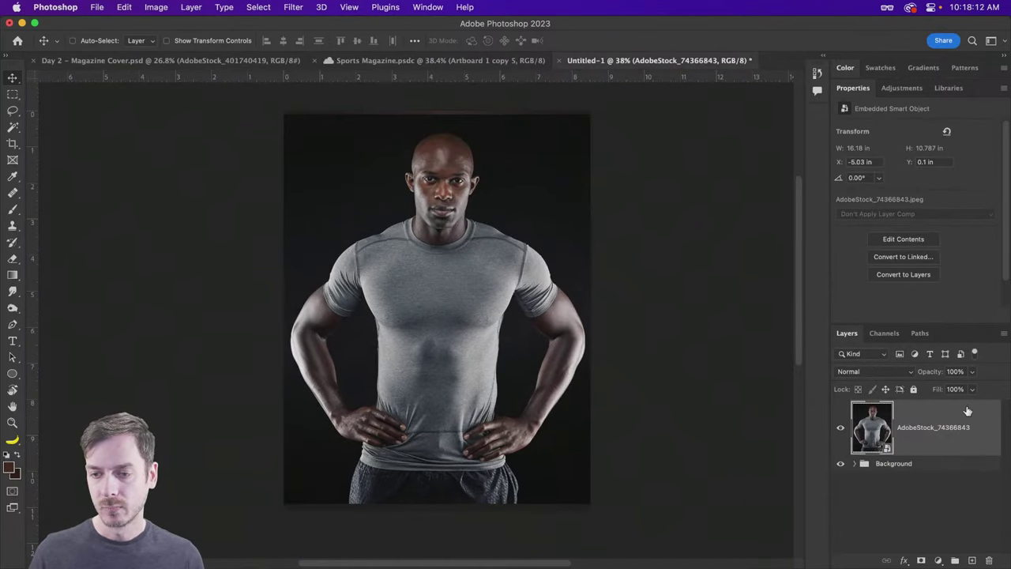
left_click(903, 274)
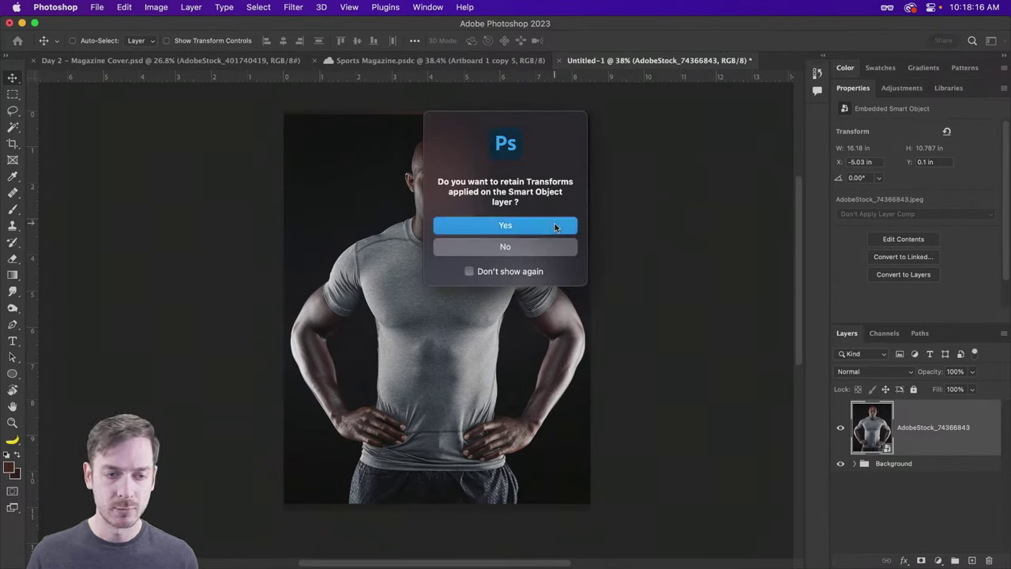
left_click(562, 226)
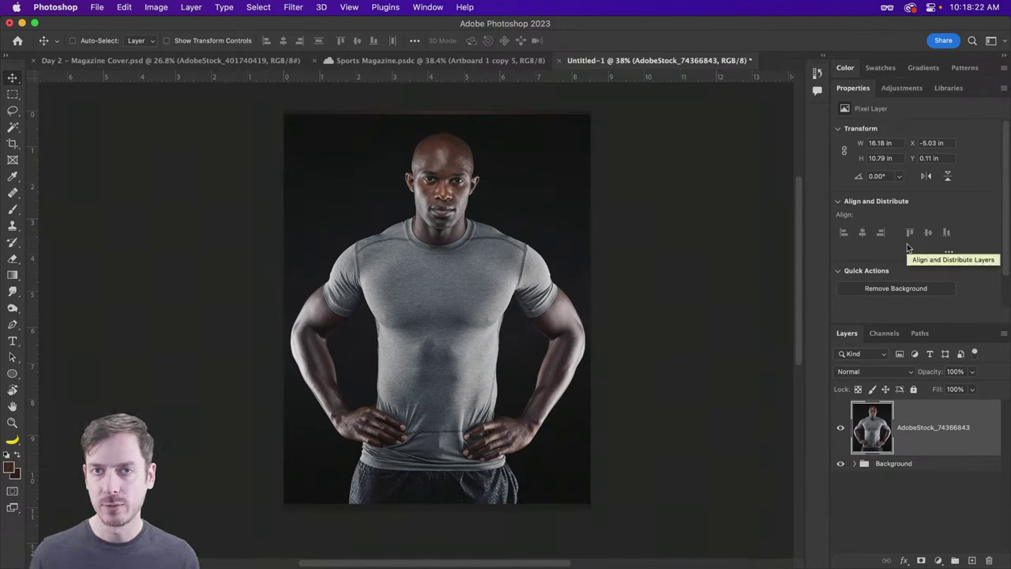
scroll(909, 247, "down", 2)
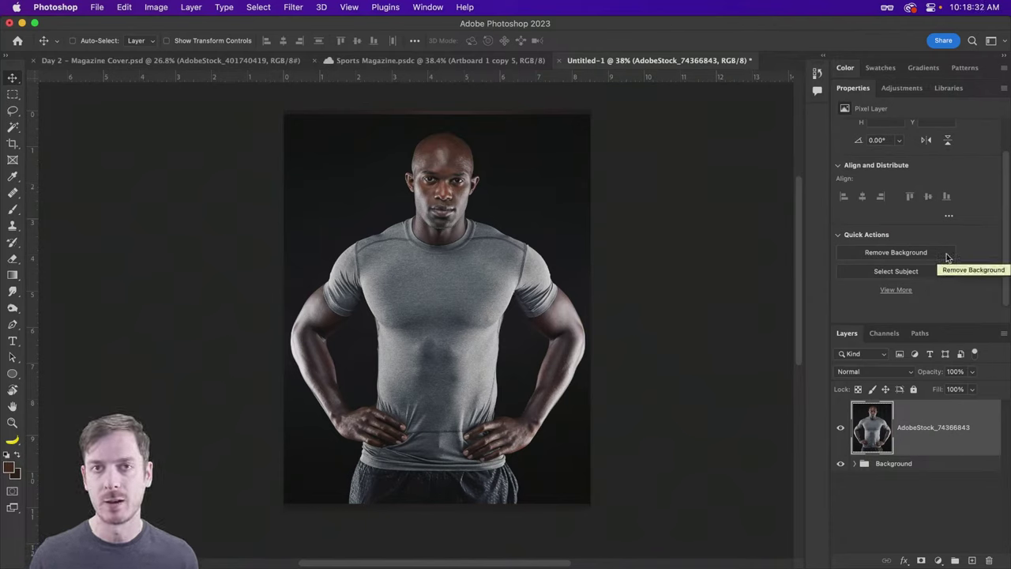
Step: Try Remove Background, undo it, then use Select Subject to select the athlete
left_click(948, 256)
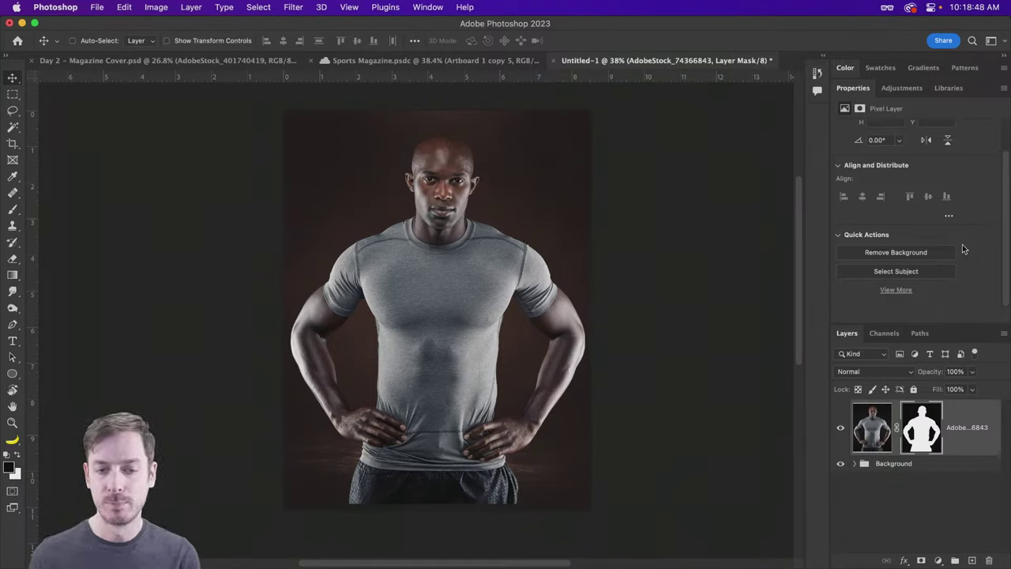
key("super+z")
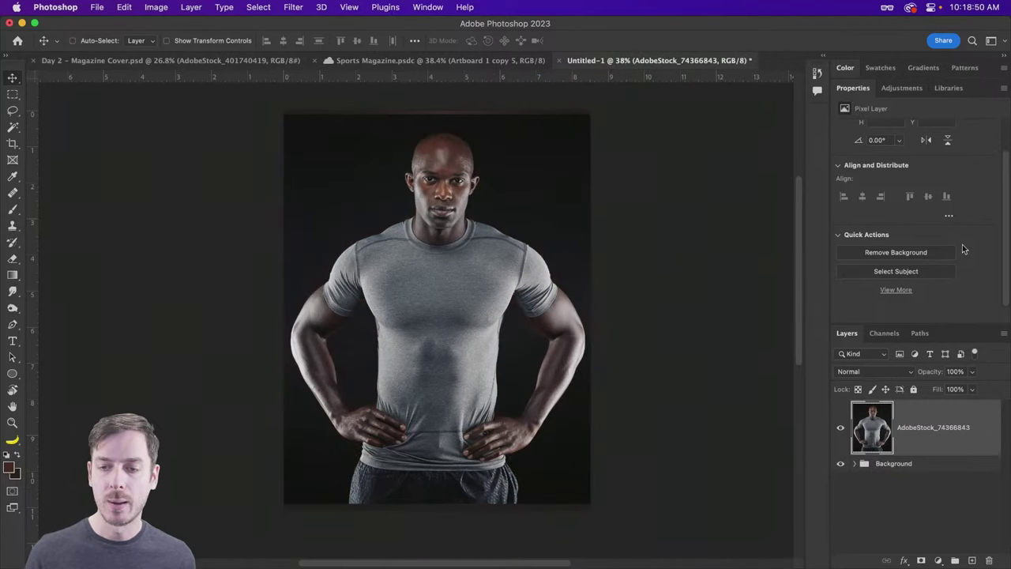
left_click(938, 271)
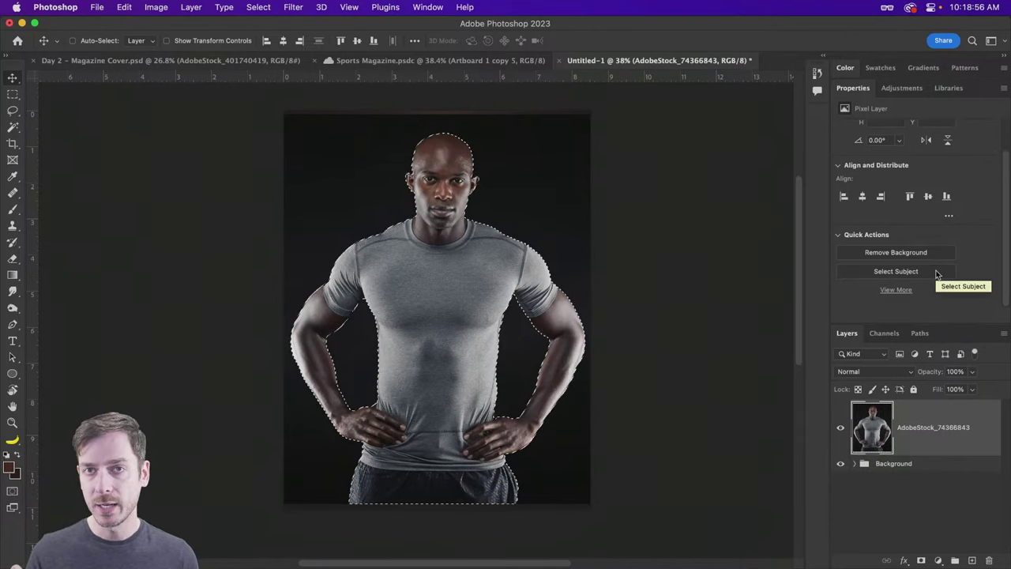
Step: Deselect, then paint a Quick Selection over the athlete's torso and head with a 175 brush
key("super+z")
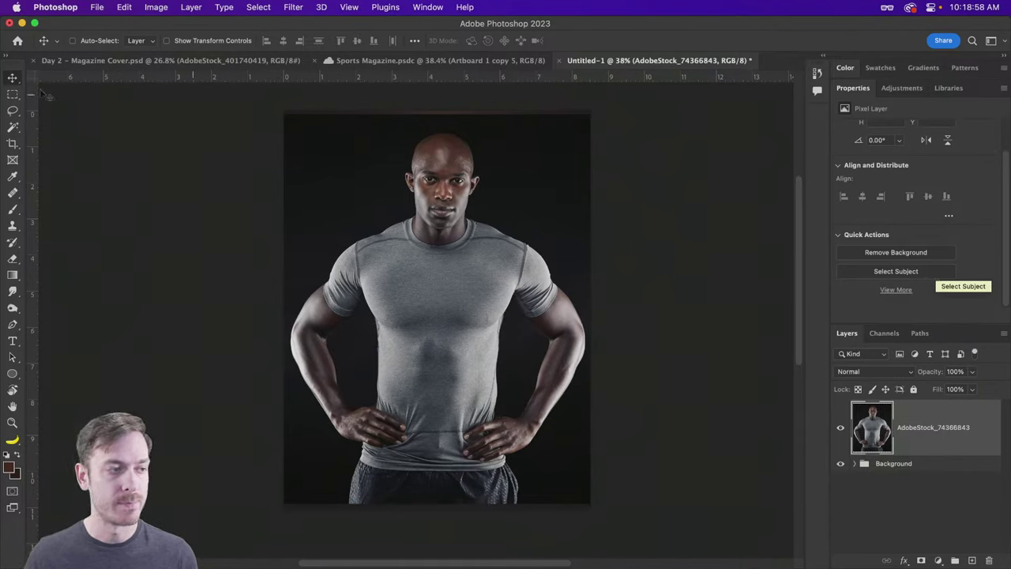
left_click(12, 126)
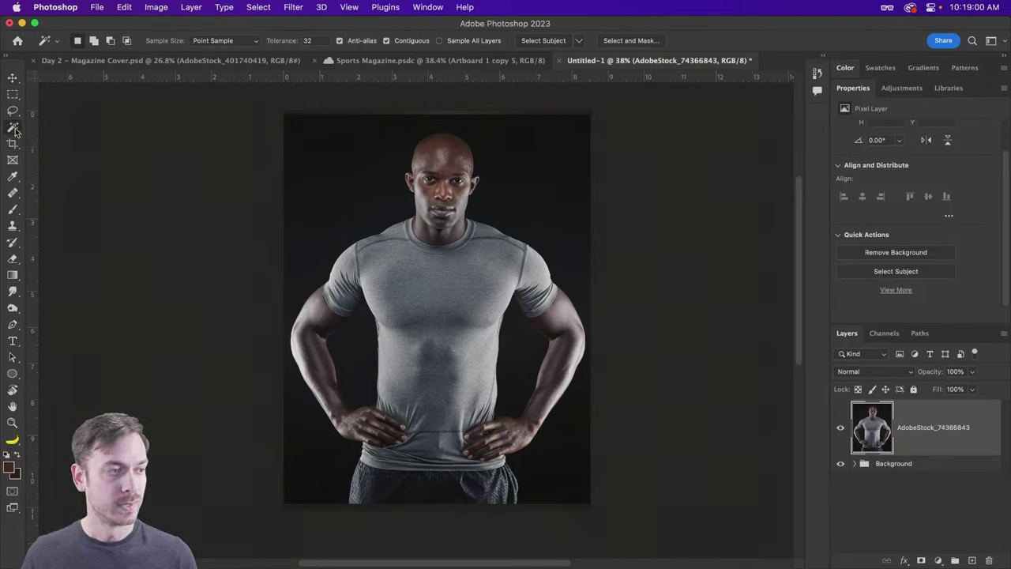
right_click(14, 129)
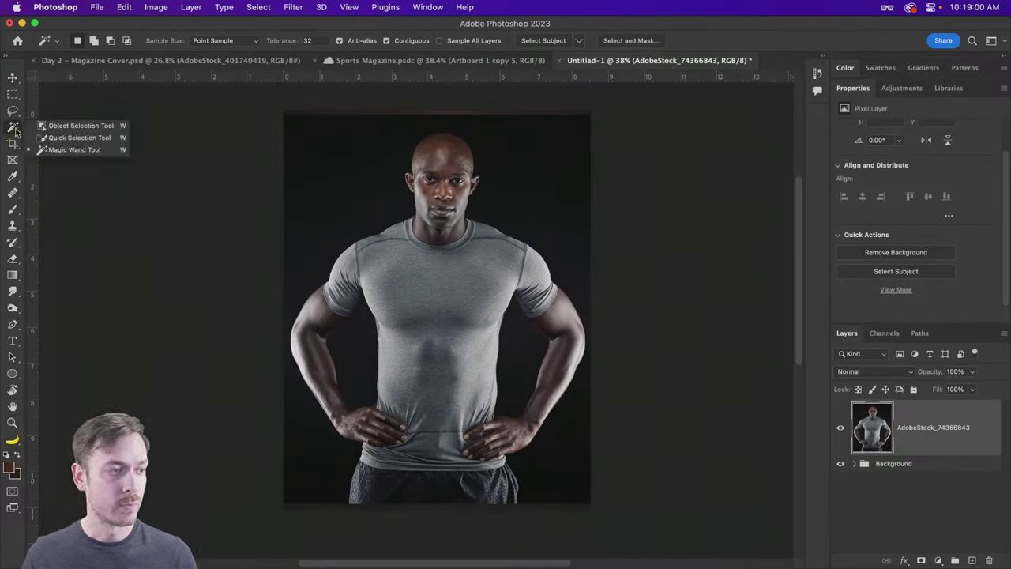
left_click(87, 138)
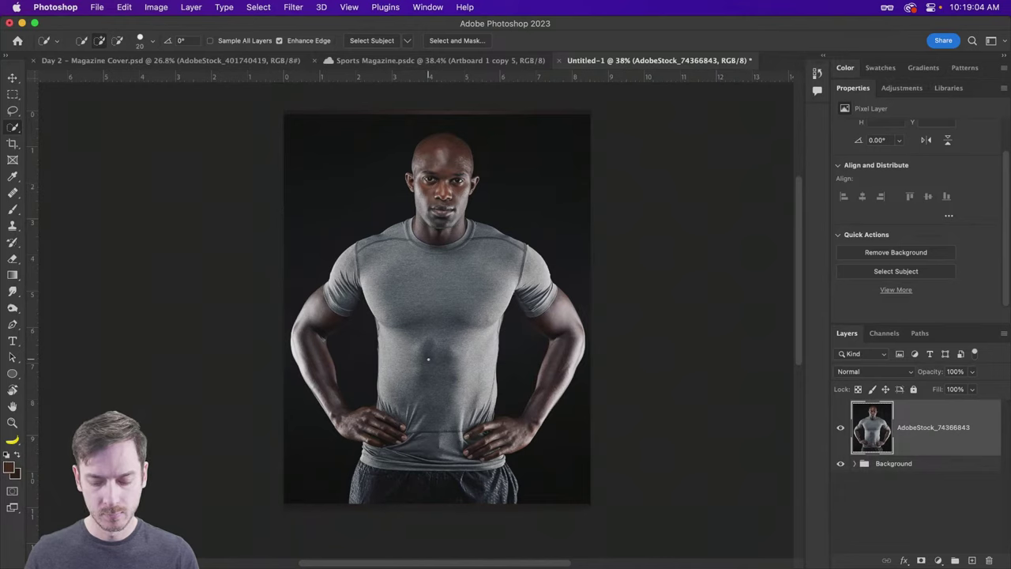
key("bracketright")
key("bracketright")
key("bracketright")
key("bracketright")
key("bracketright")
key("bracketright")
key("bracketright")
key("bracketright")
key("bracketright")
key("bracketright")
key("bracketright")
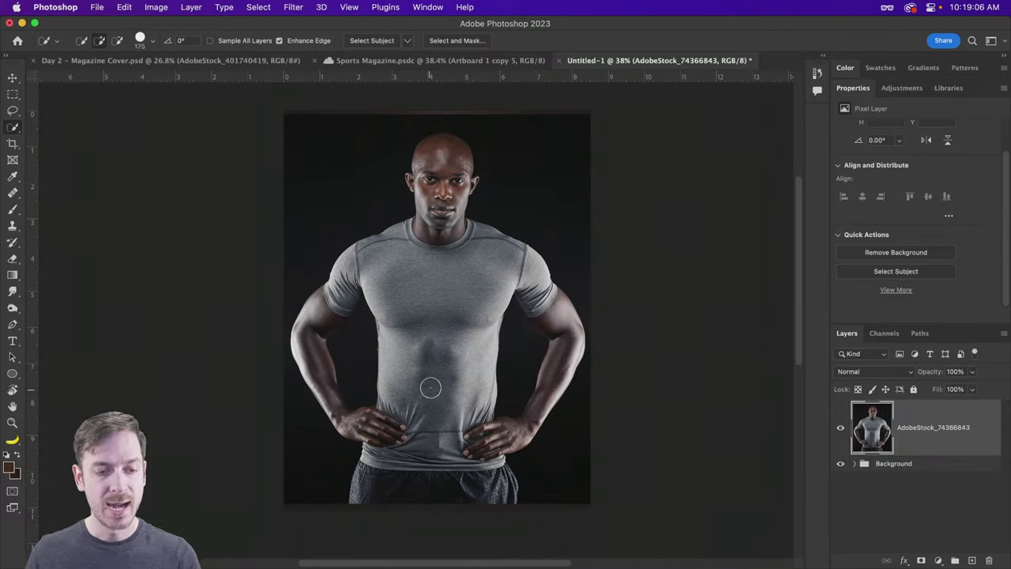
left_click_drag(431, 388, 437, 152)
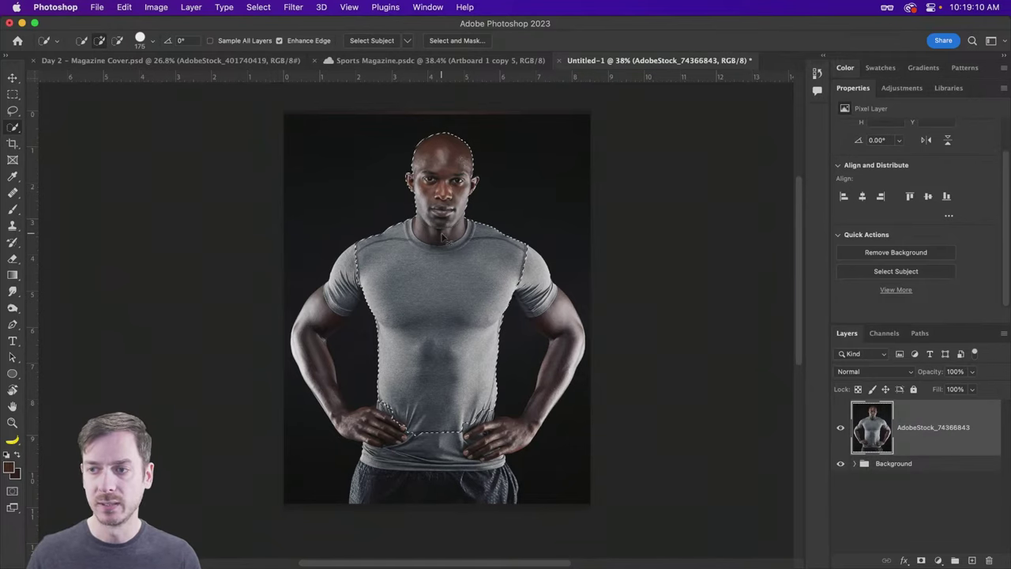
Step: Clear the partial selection and switch to the Object Selection Tool
key("super+d")
right_click(13, 126)
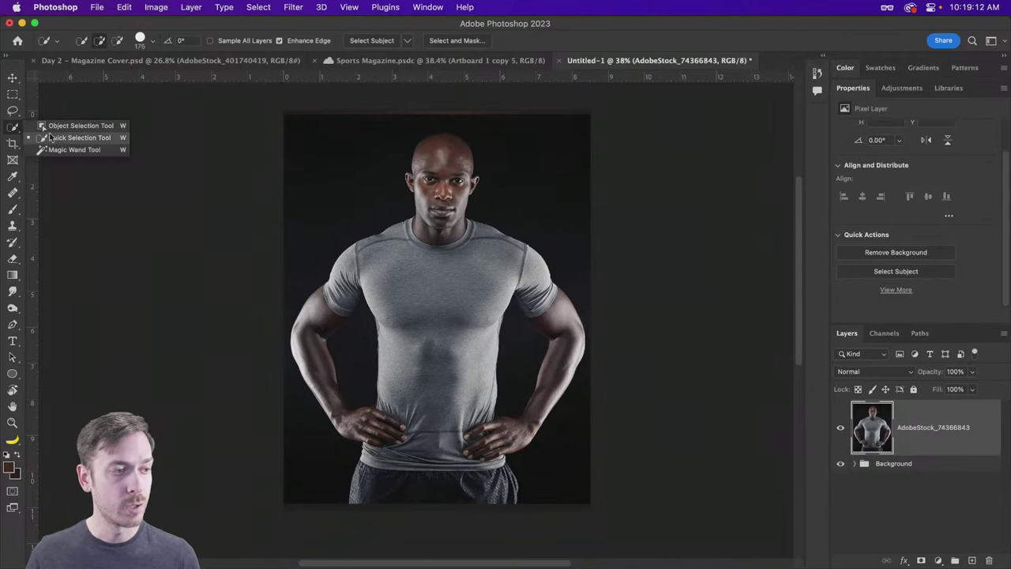
left_click(76, 129)
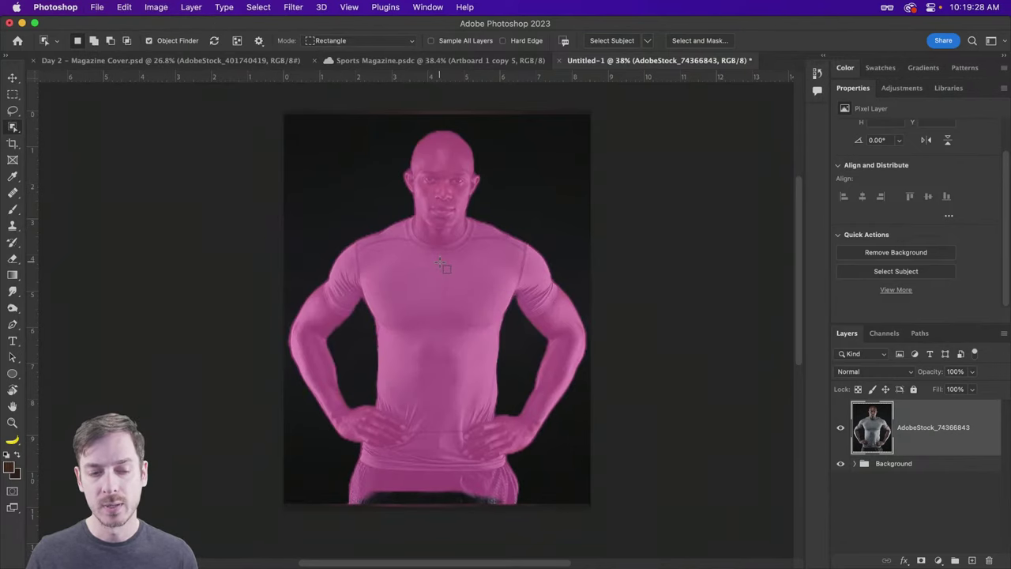
Step: Select the athlete by object detection and check the Select Subject processing options
left_click(440, 263)
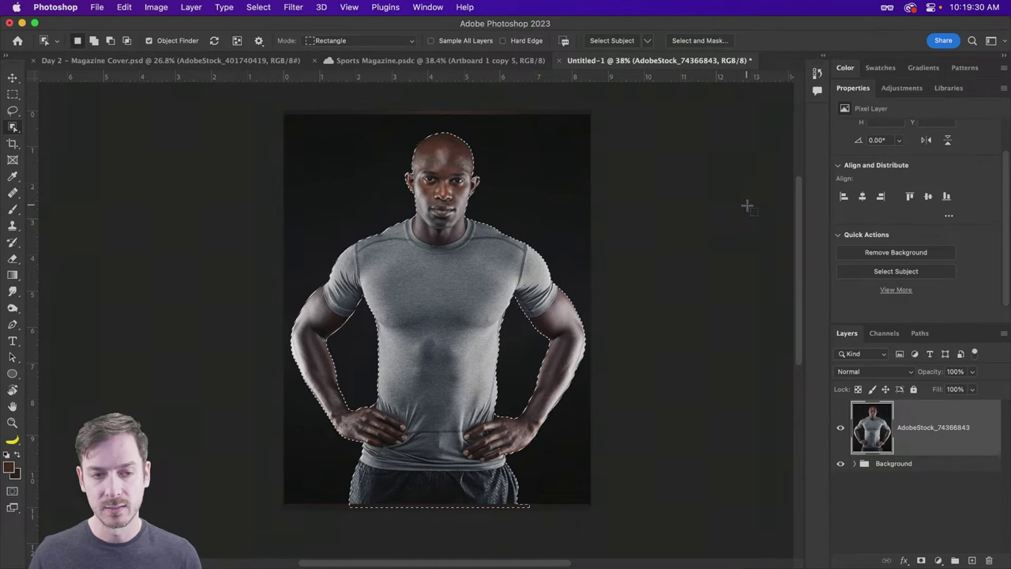
left_click(259, 41)
left_click(259, 41)
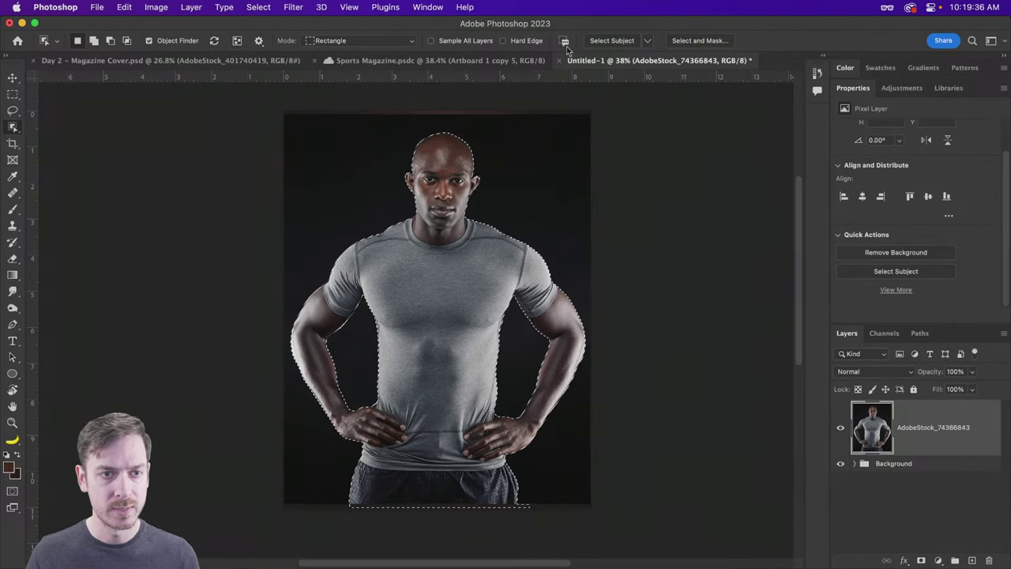
left_click(648, 41)
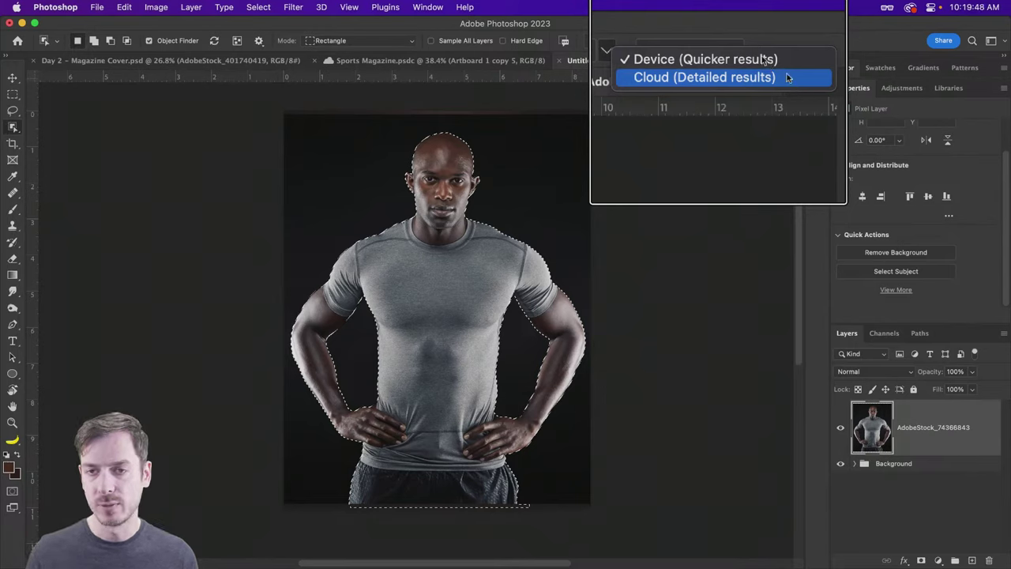
left_click(741, 29)
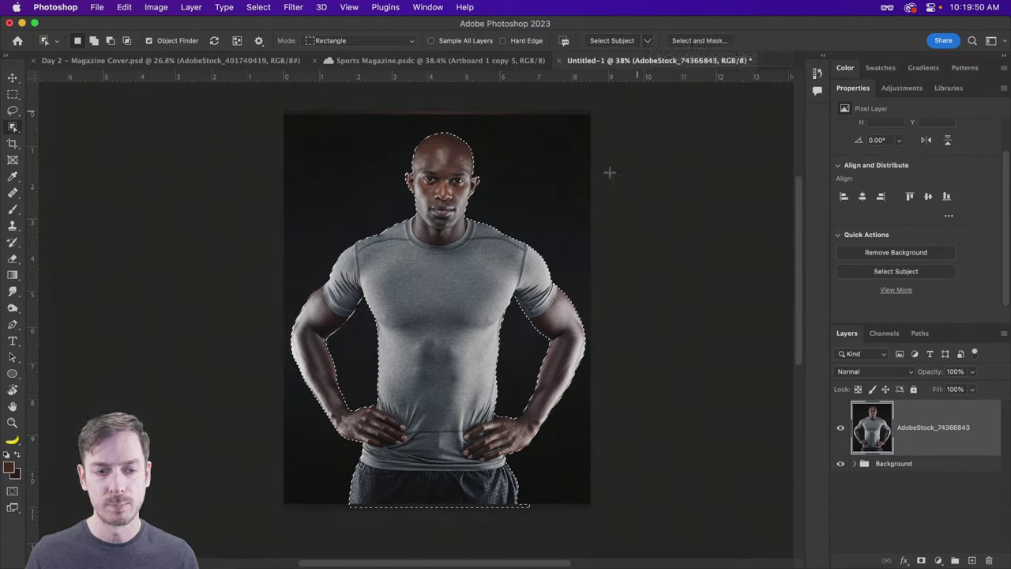
Step: Clear the selection, reselect the athlete with Select Subject, and switch to Quick Selection
key("super+d")
key("v")
left_click(921, 274)
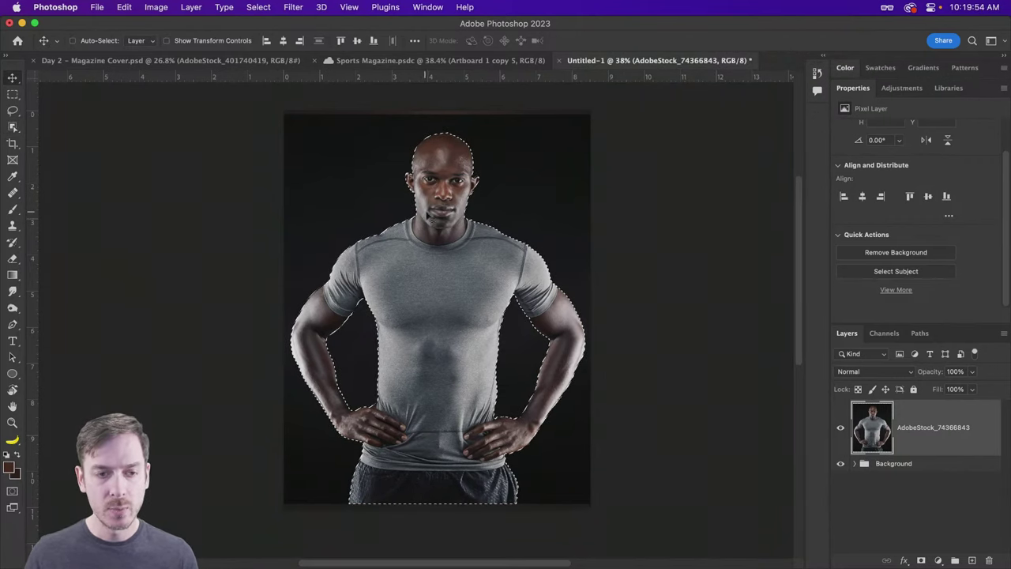
key("w")
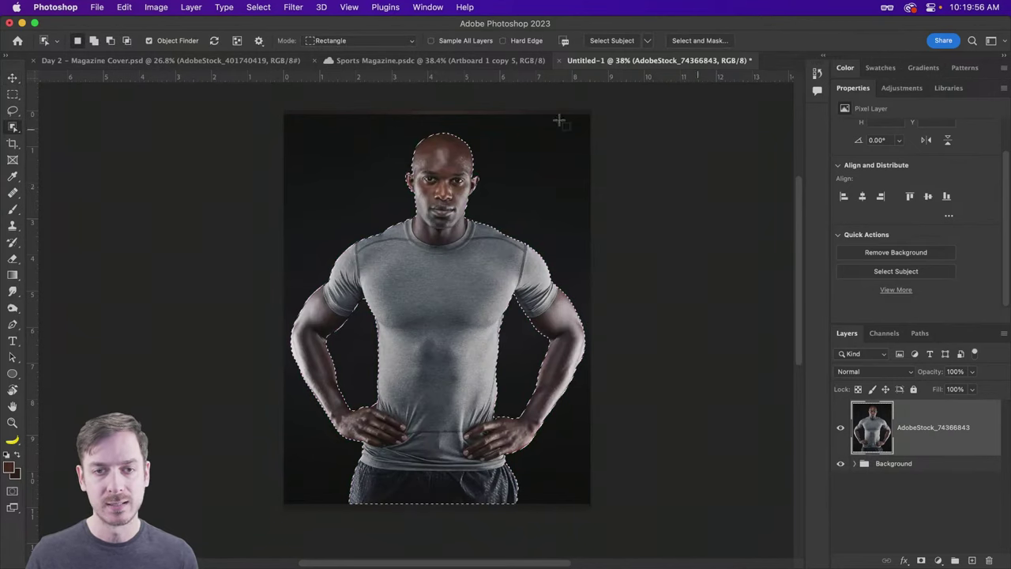
right_click(13, 127)
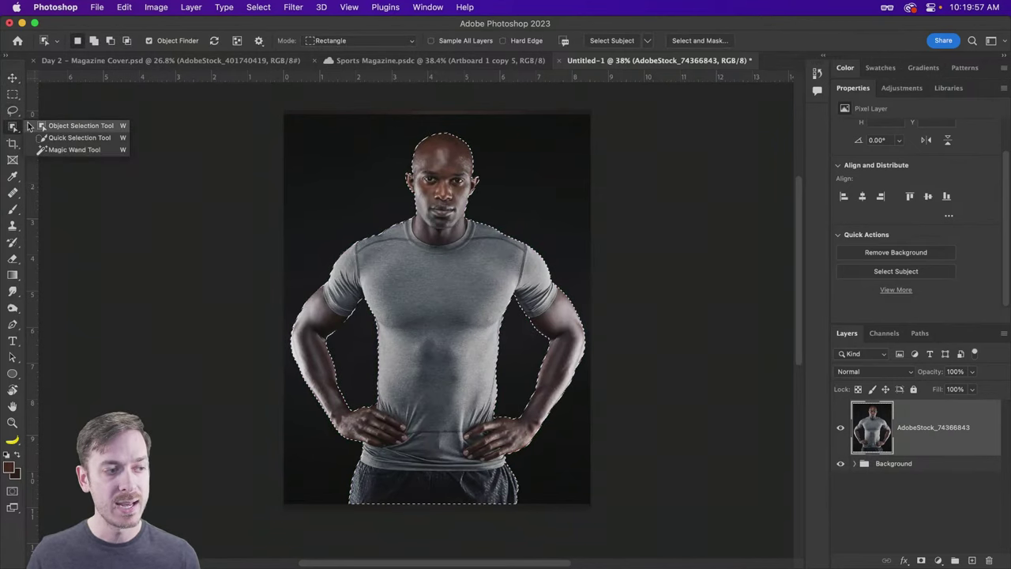
left_click(69, 138)
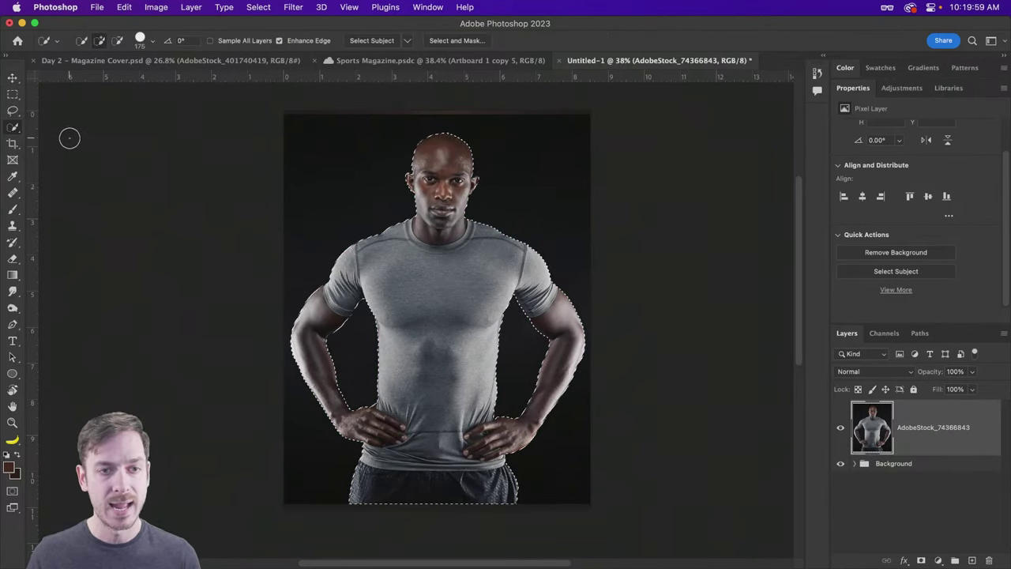
Step: In Select and Mask, shift the selection edge inward and inspect the waist, shorts and arm
left_click(463, 41)
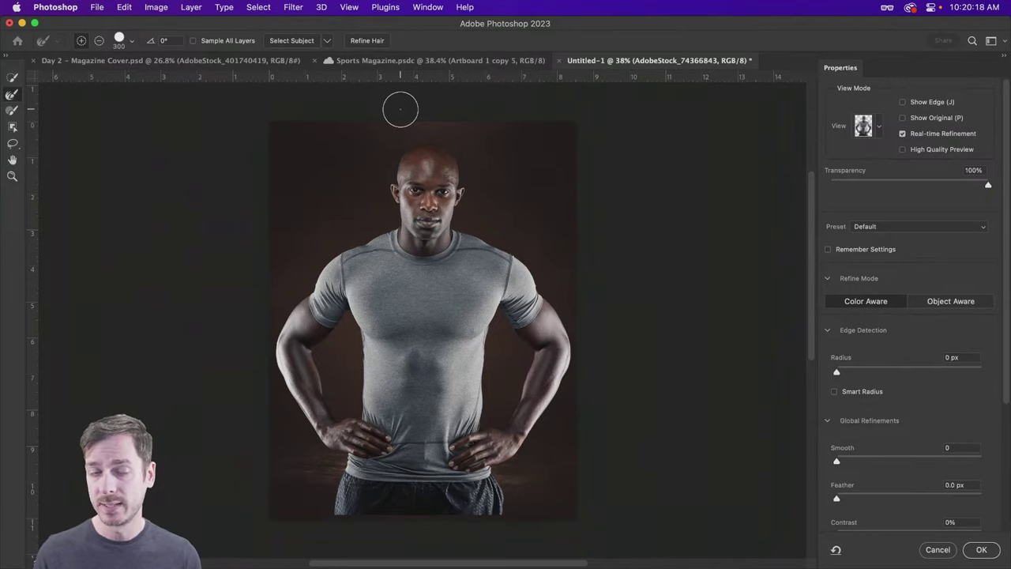
scroll(429, 147, "up", 6)
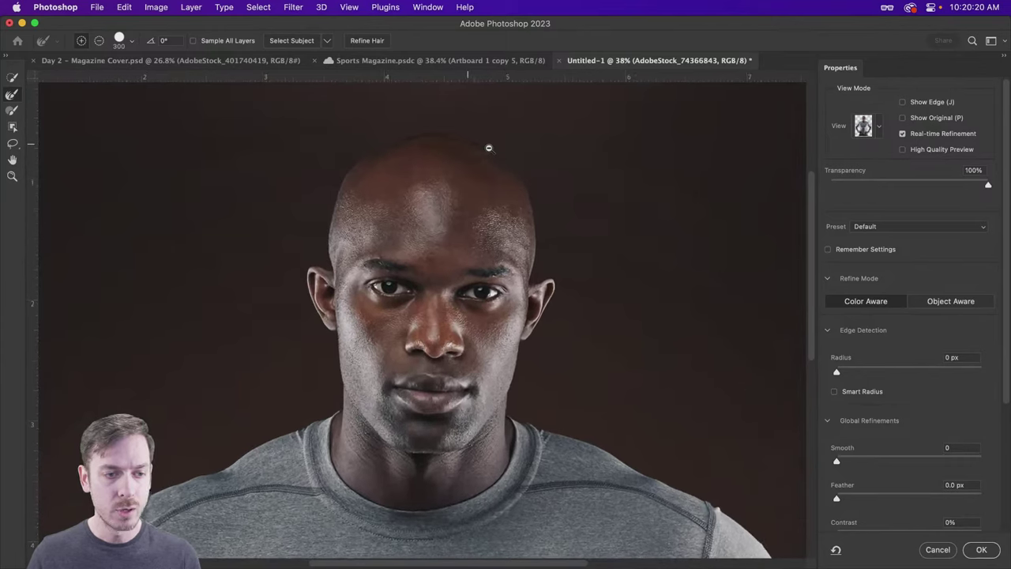
scroll(486, 191, "down", 1)
scroll(880, 372, "down", 5)
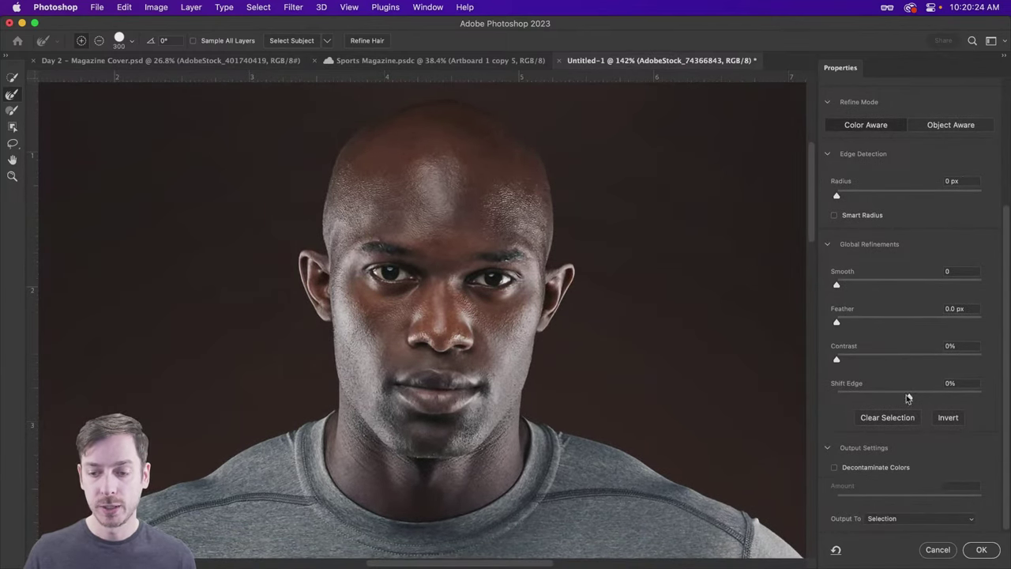
left_click_drag(910, 397, 907, 391)
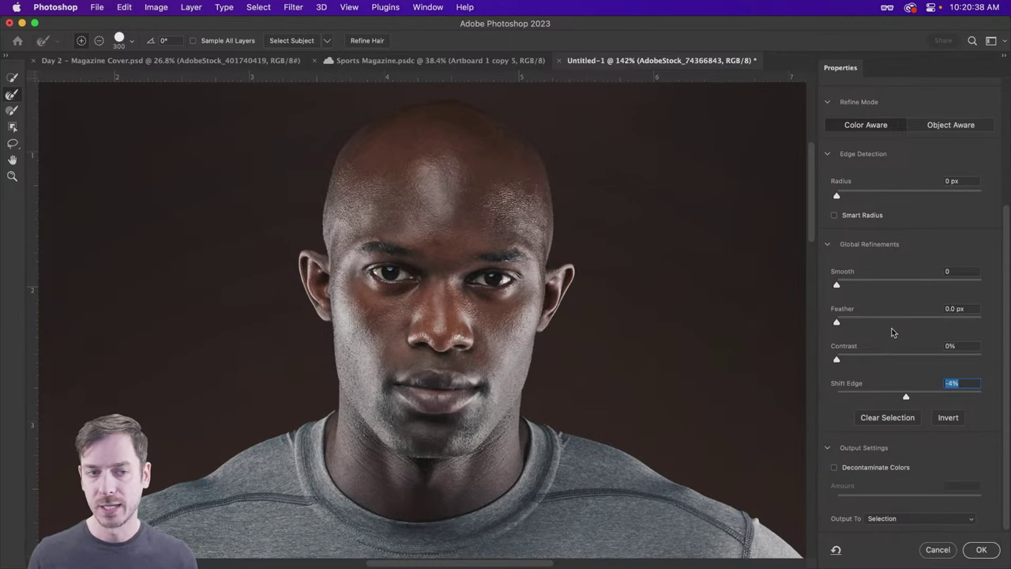
scroll(645, 260, "down", 10)
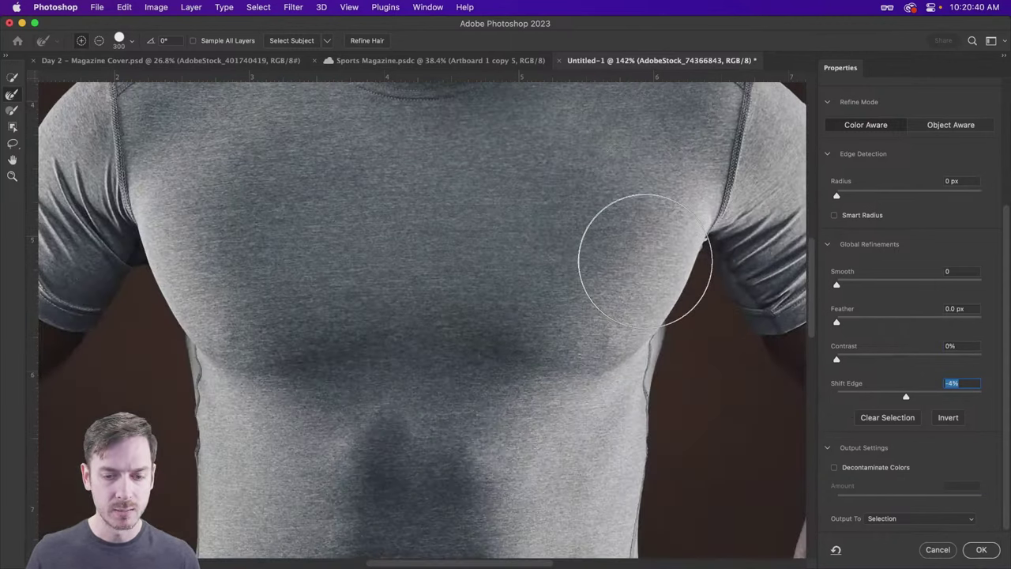
scroll(646, 260, "down", 5)
left_click_drag(497, 332, 400, 167)
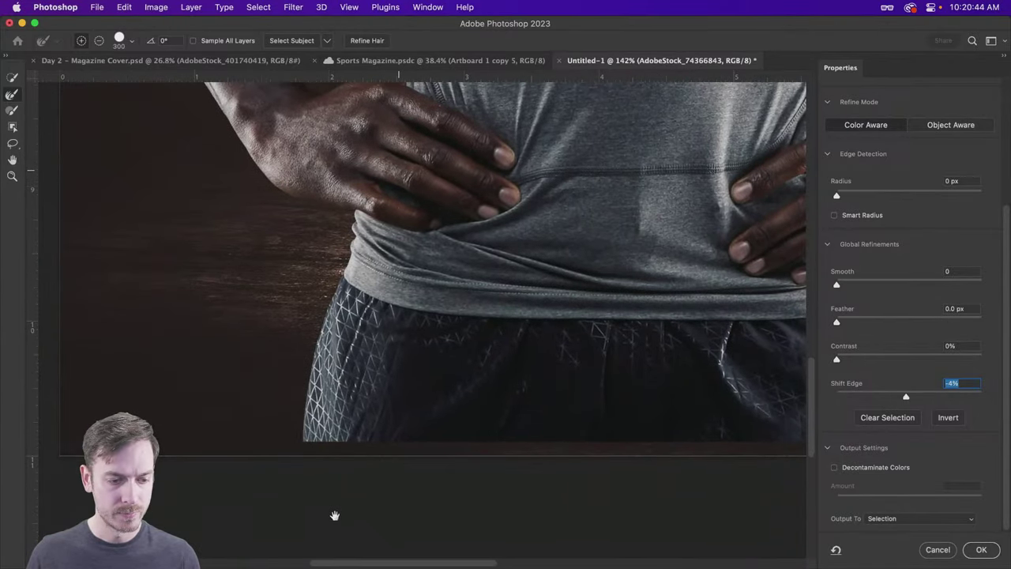
left_click_drag(327, 459, 459, 370)
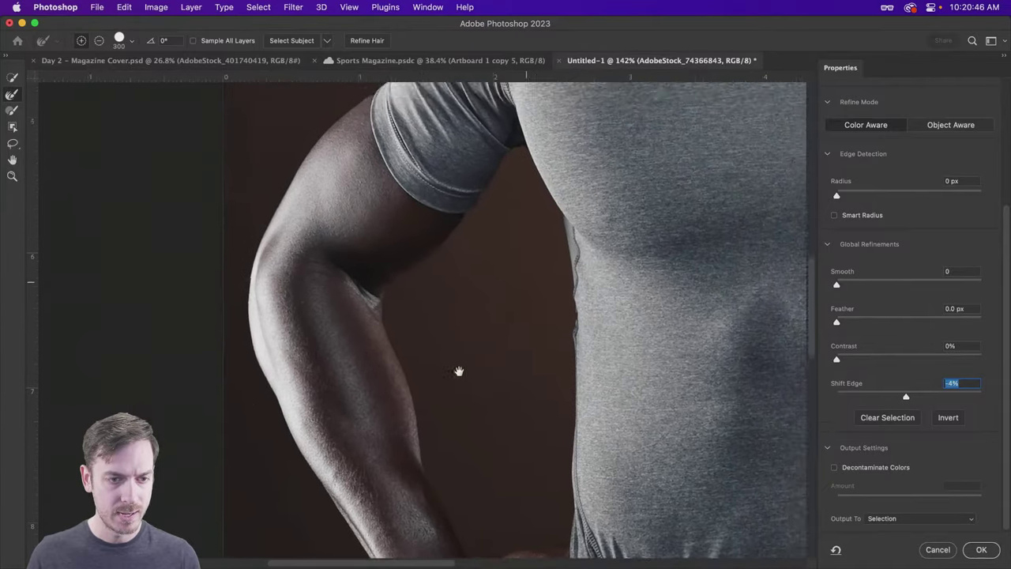
scroll(459, 371, "up", 5)
scroll(459, 371, "right", 4)
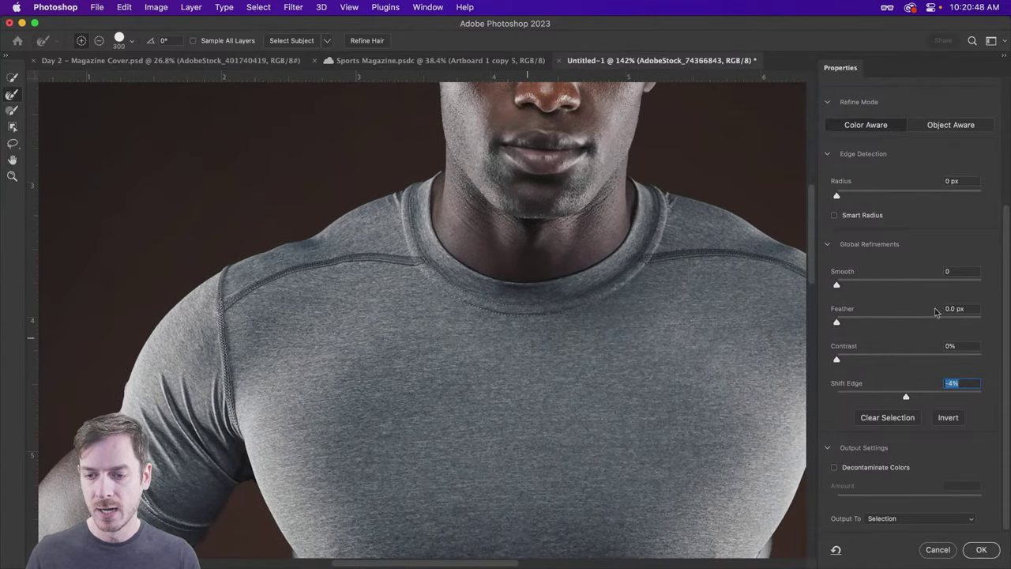
Step: Output the refined selection as a Layer Mask and apply it
left_click(901, 518)
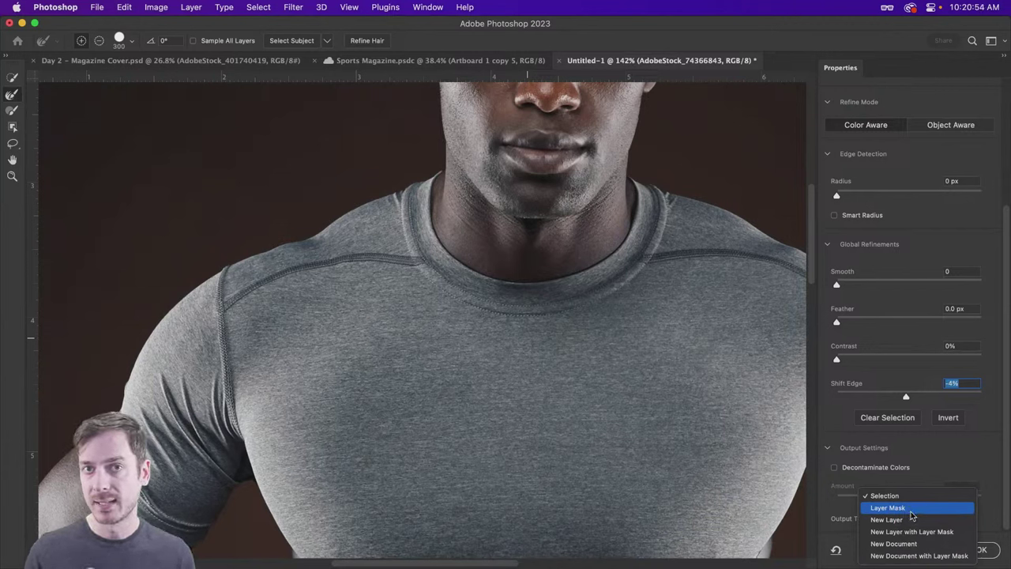
left_click(912, 510)
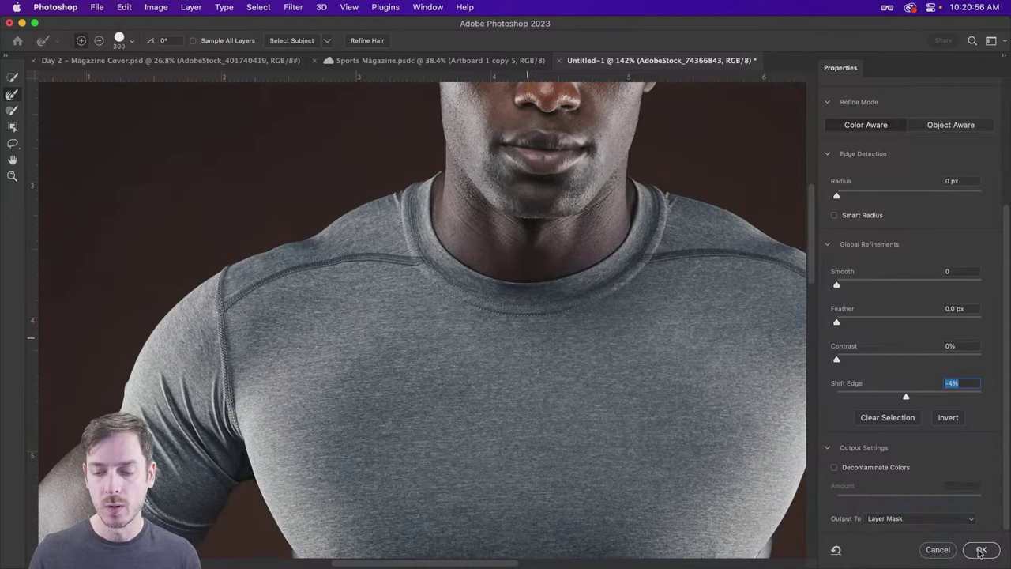
left_click(979, 550)
Step: Fit the masked athlete in view and switch to the Move tool with auto-select
key("super+0")
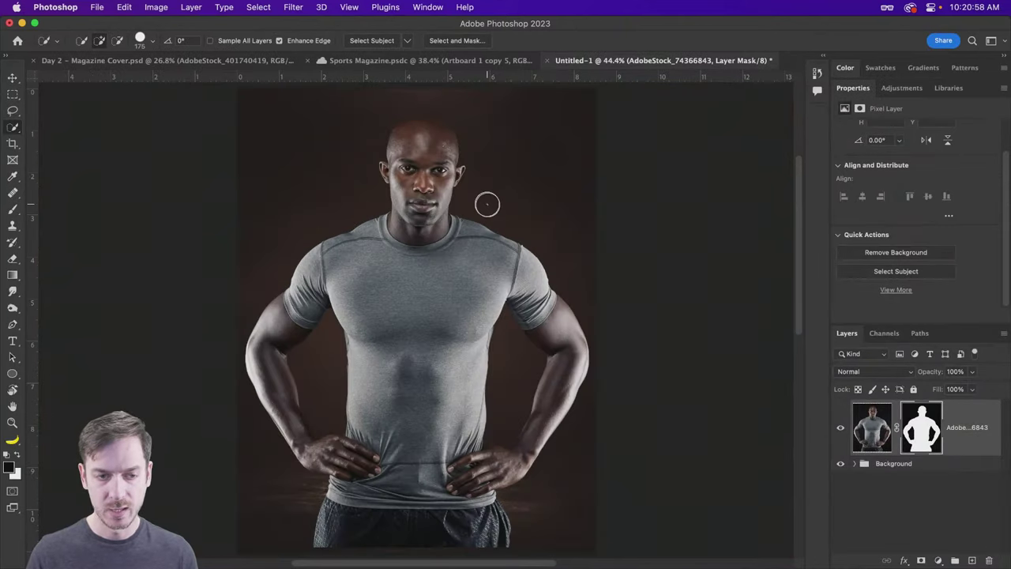
key("v")
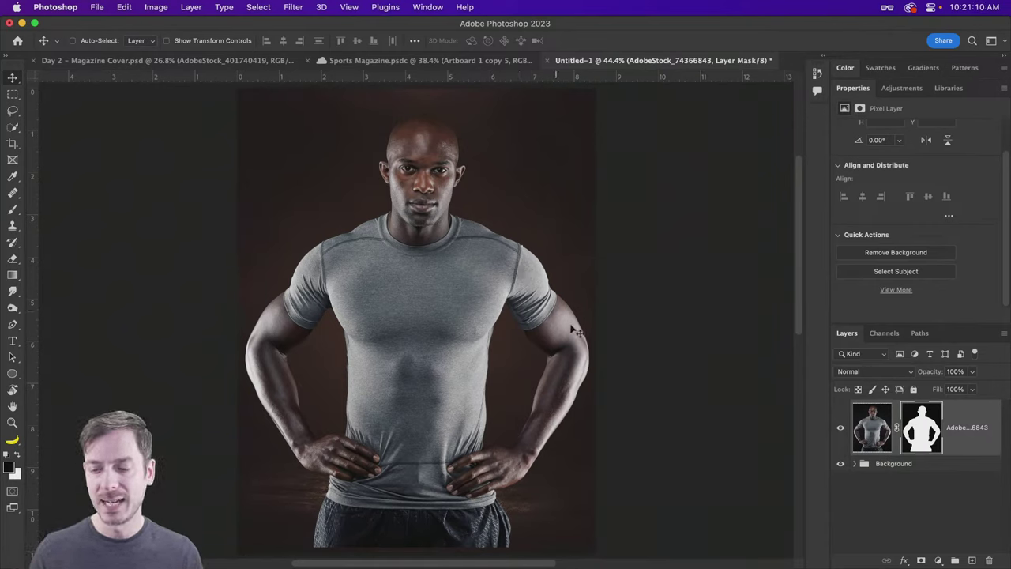
key("super")
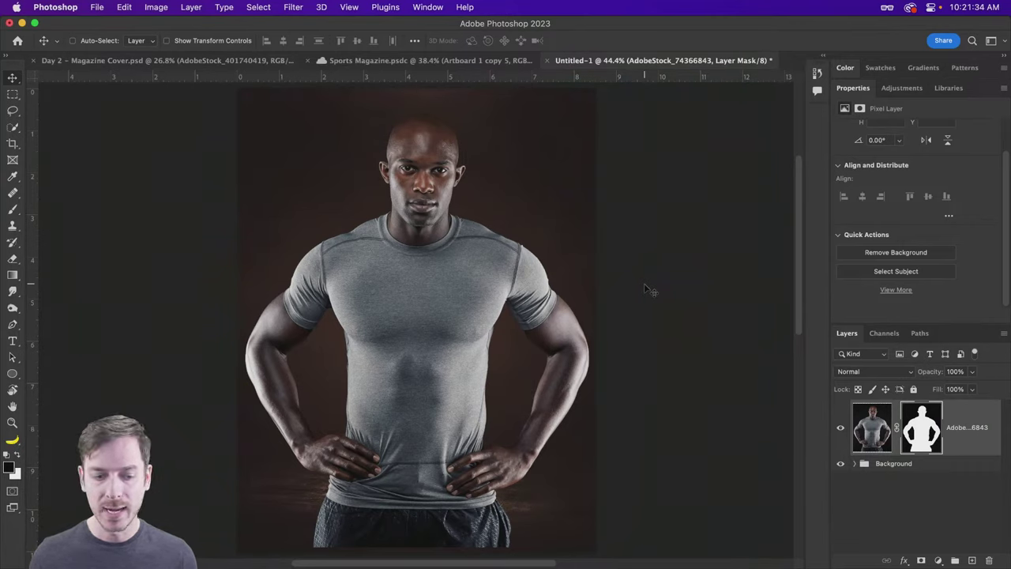
Step: Switch to the Brush, shrink it from 900 px to 54 px, and frame the ear
key("b")
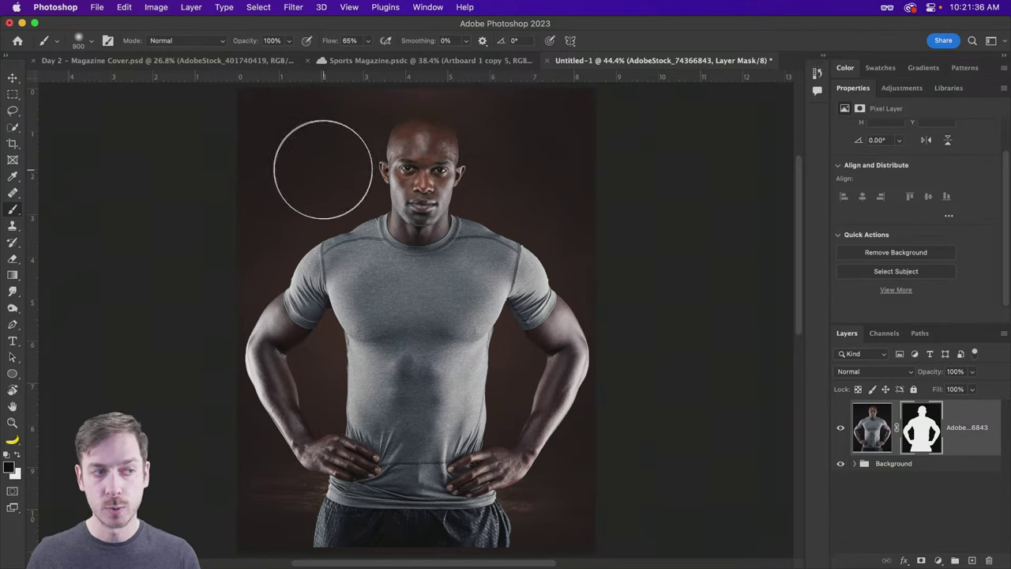
right_click(312, 169)
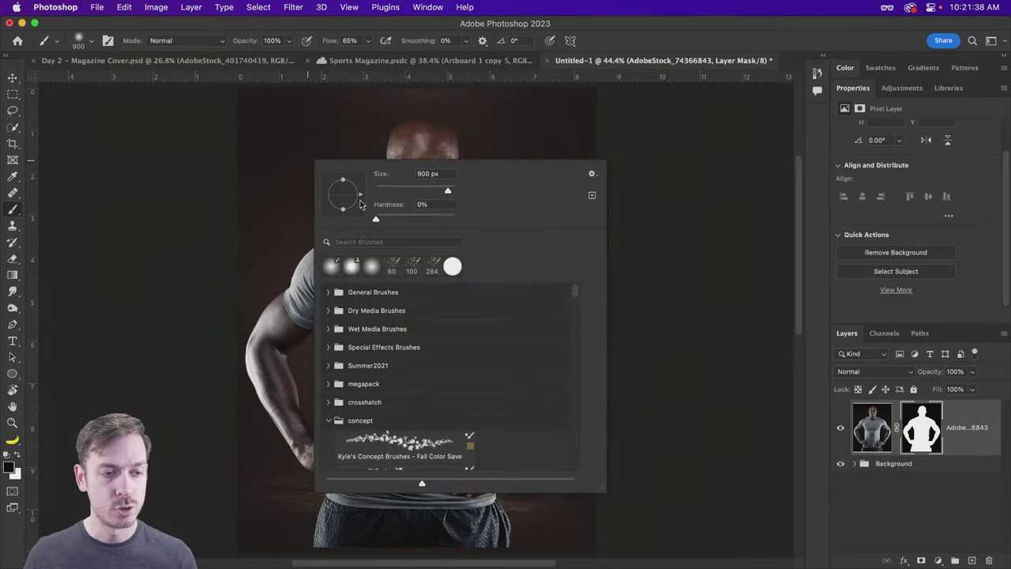
mouse_move(448, 190)
left_mouse_down()
mouse_move(389, 192)
mouse_move(440, 220)
left_mouse_up()
key("Return")
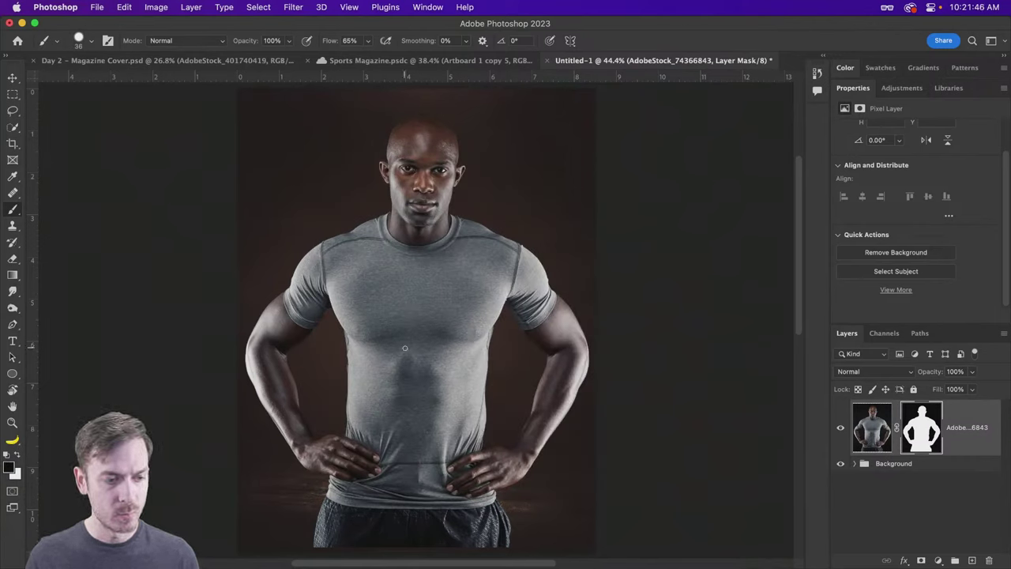
scroll(473, 162, "up", 10)
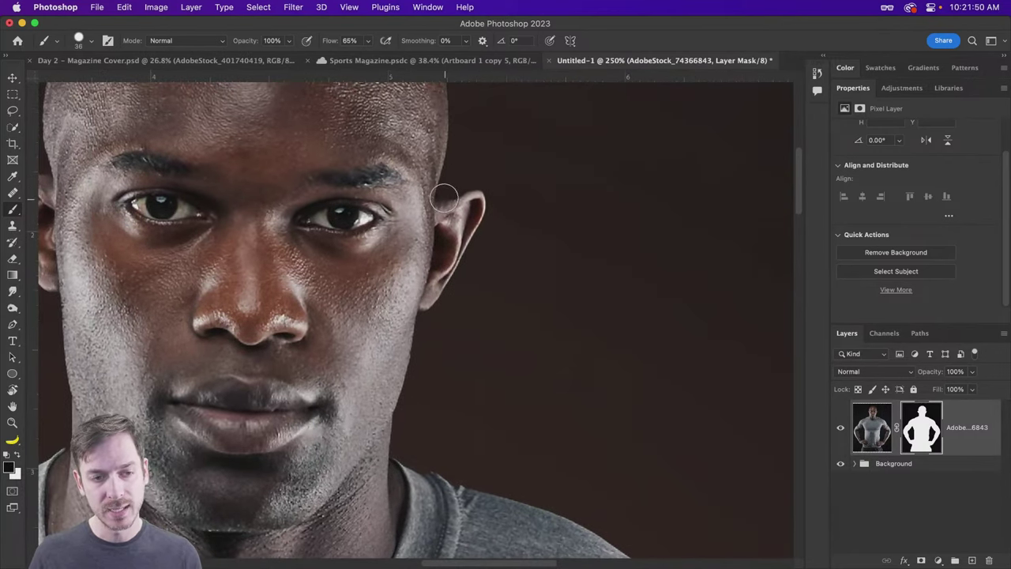
left_click_drag(460, 209, 510, 205)
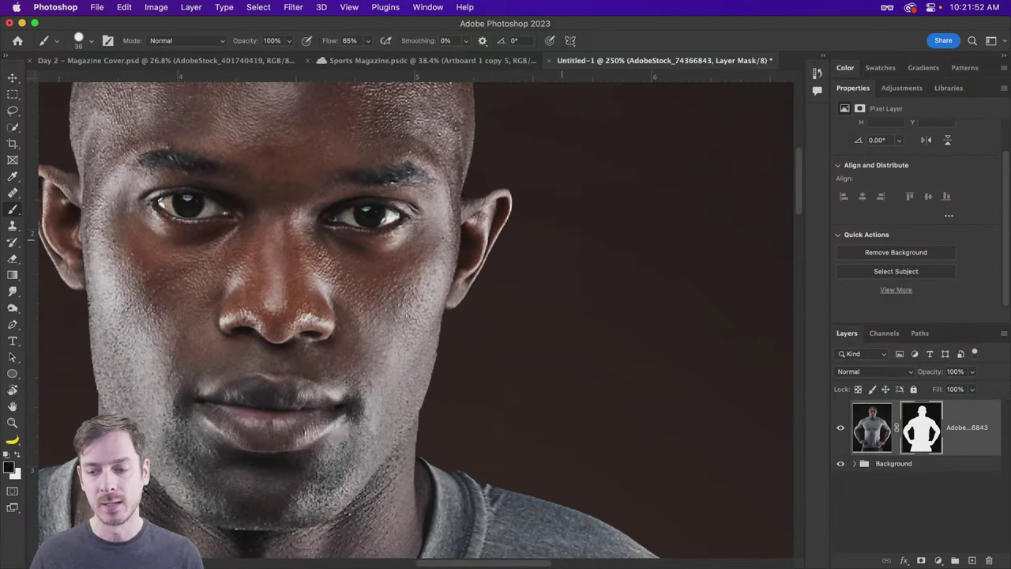
Step: Toggle the athlete's layer mask on and off repeatedly to compare the ear edge
left_click(925, 429, "shift")
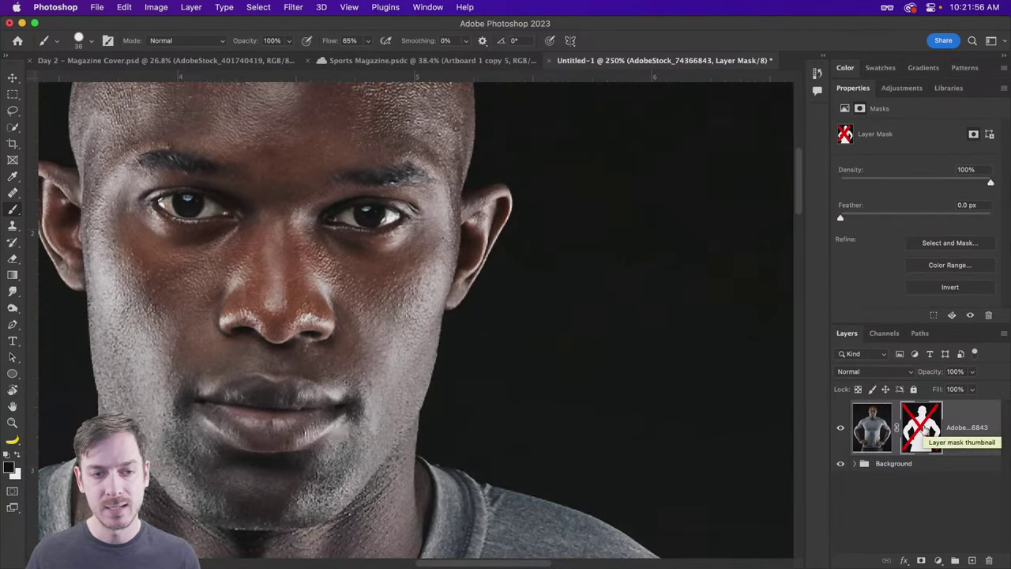
left_click(924, 429, "shift")
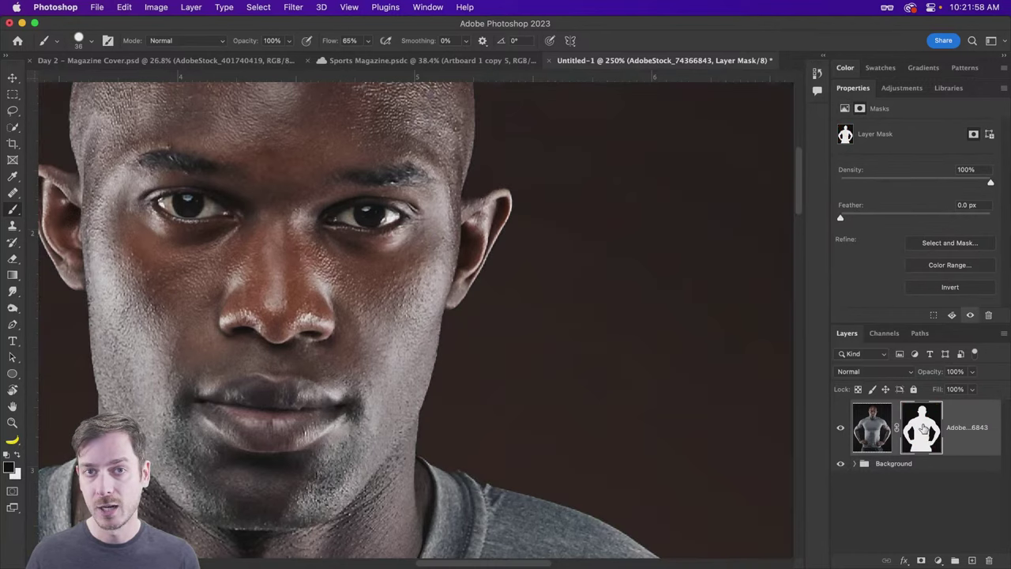
left_click(925, 429, "shift")
left_click(924, 427, "shift")
left_click(924, 428, "shift")
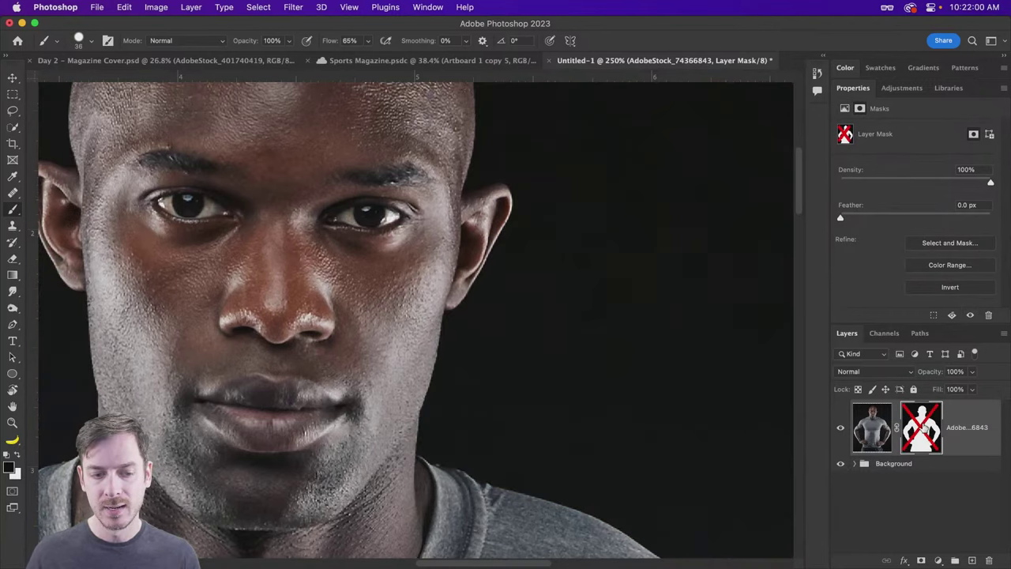
left_click(924, 427, "shift")
left_click(925, 427, "shift")
left_click(924, 428, "shift")
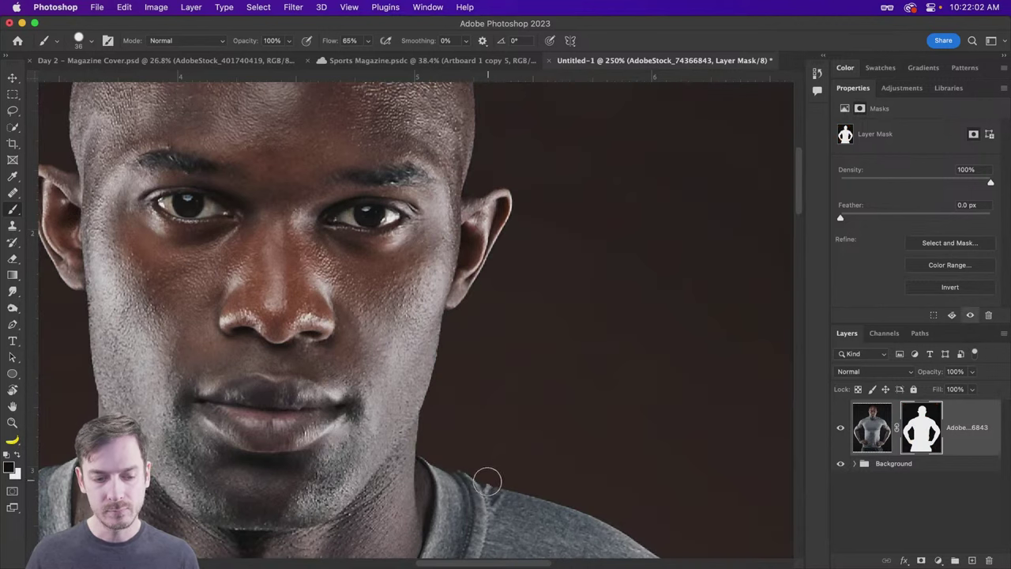
scroll(482, 444, "down", 3)
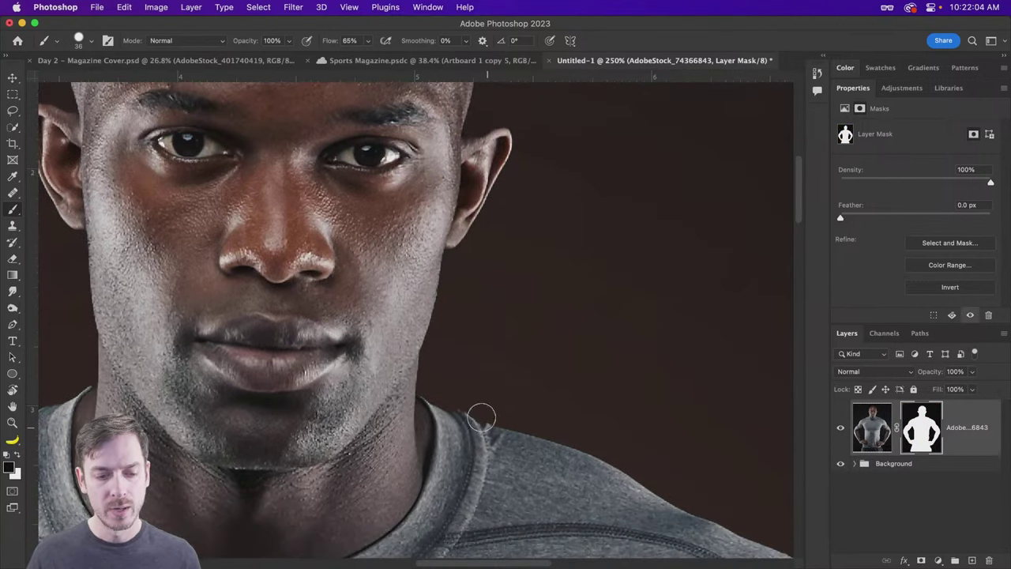
left_click(914, 427, "shift")
left_click(914, 427, "shift")
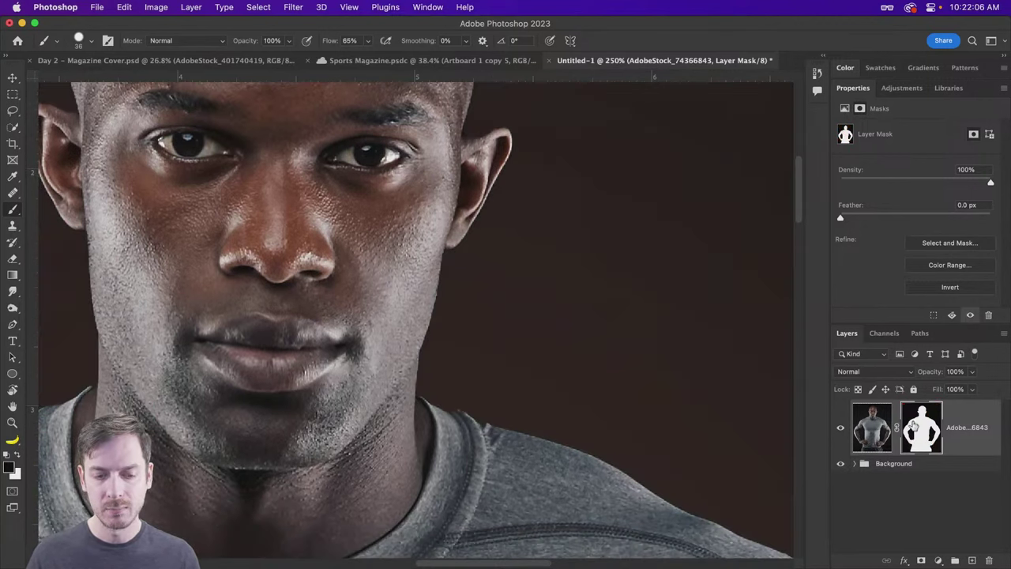
left_click(914, 427, "shift")
left_click(915, 426, "shift")
Step: Paint black with an 8 px brush to trim the mask along the ear's top rim
scroll(562, 208, "up", 5)
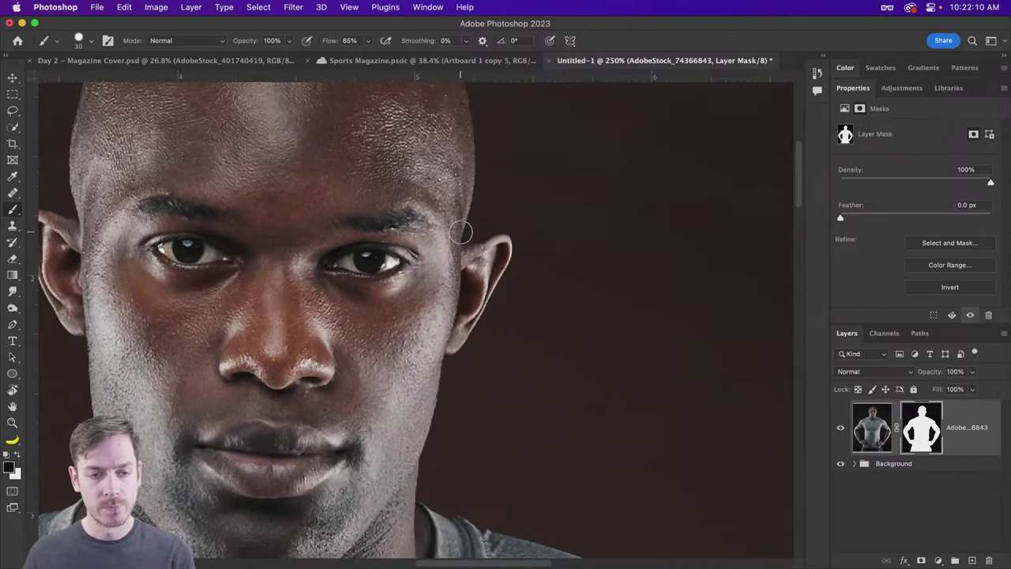
key("bracketleft")
key("bracketleft")
key("bracketleft")
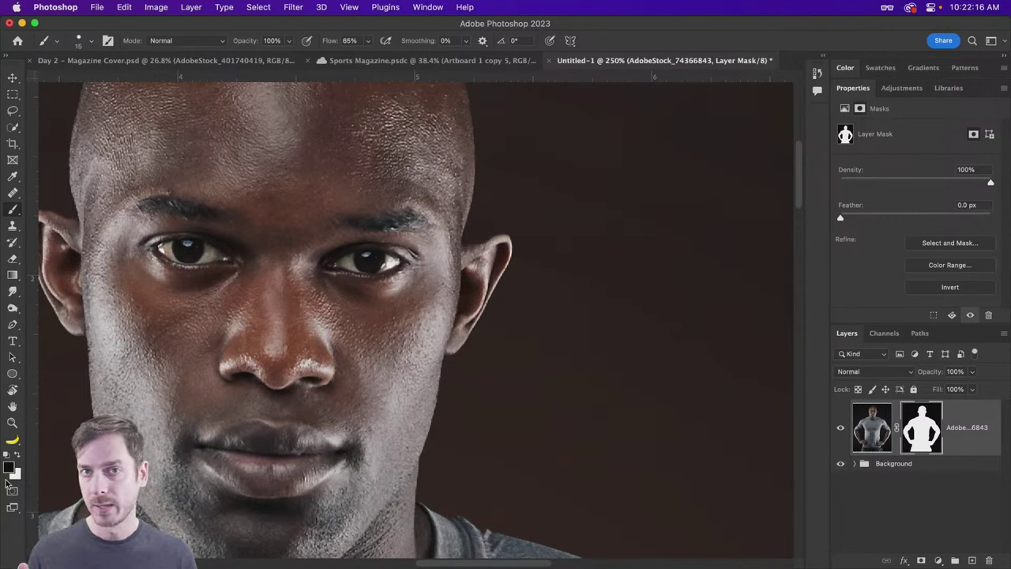
key("x")
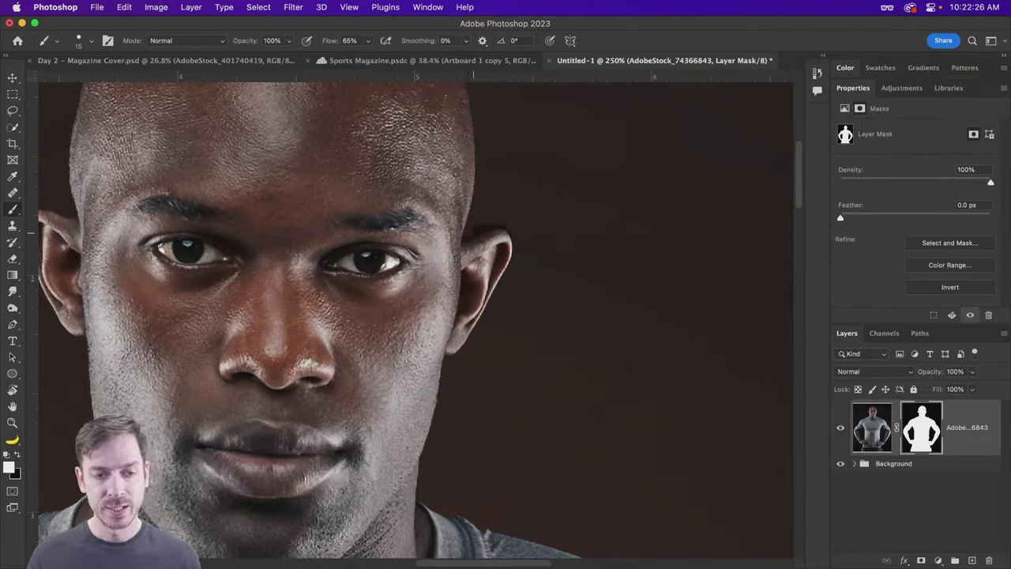
scroll(480, 214, "up", 3)
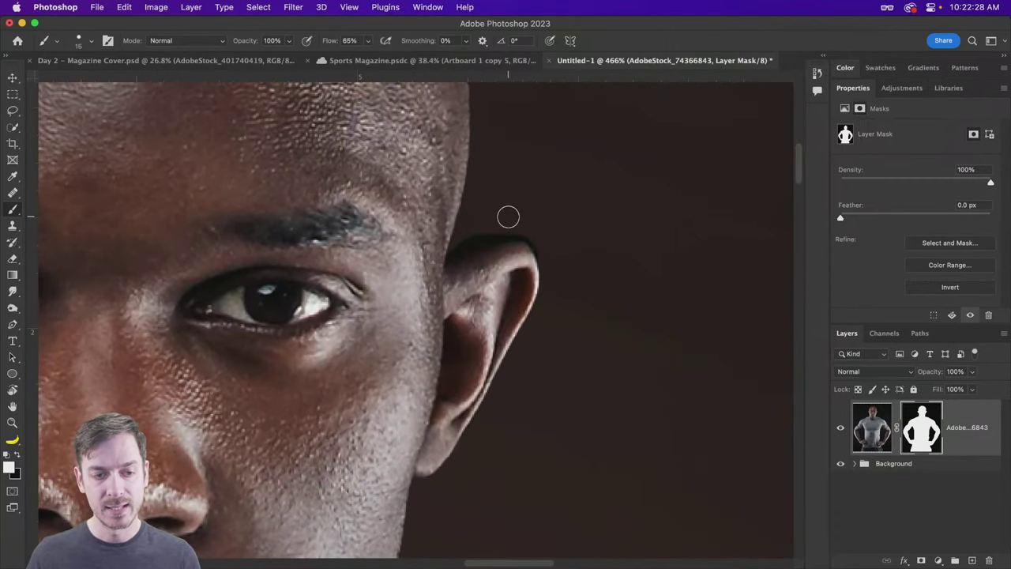
key("x")
key("bracketleft")
key("bracketleft")
key("bracketleft")
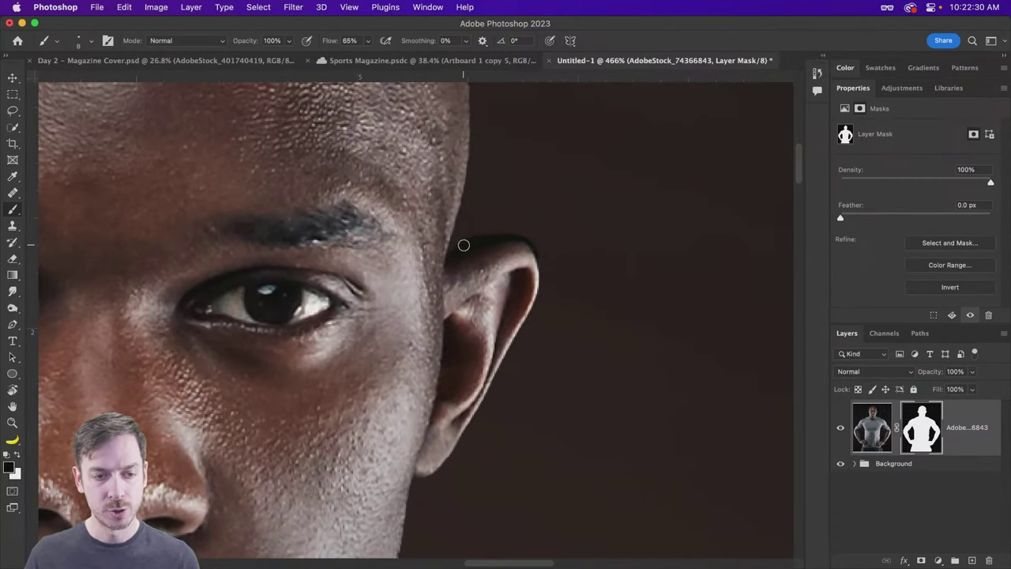
mouse_move(481, 237)
left_mouse_down()
mouse_move(529, 237)
mouse_move(544, 264)
mouse_move(519, 234)
mouse_move(452, 257)
mouse_move(501, 233)
left_mouse_up()
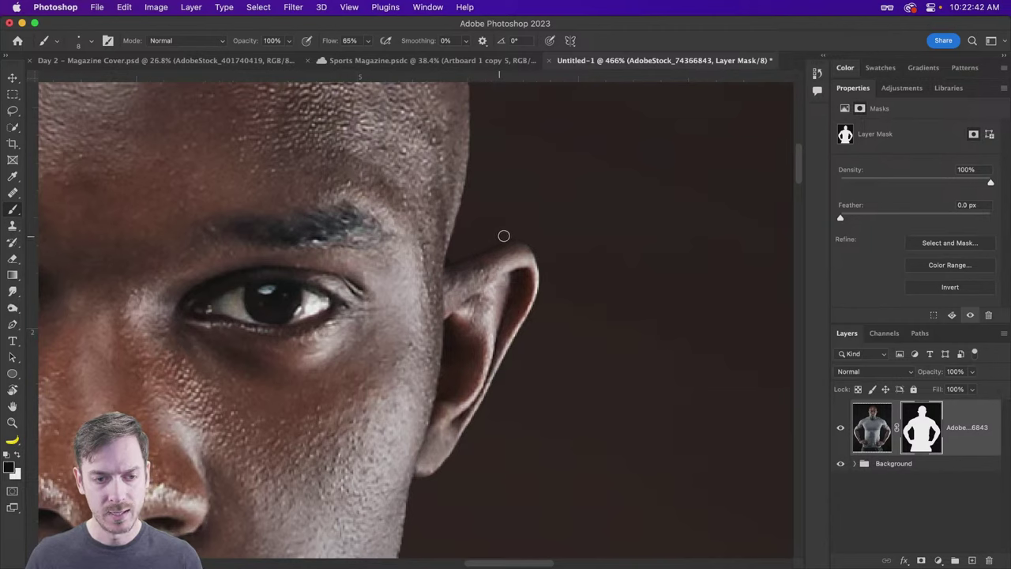
key("bracketleft")
key("bracketleft")
key("bracketleft")
key("bracketleft")
key("bracketleft")
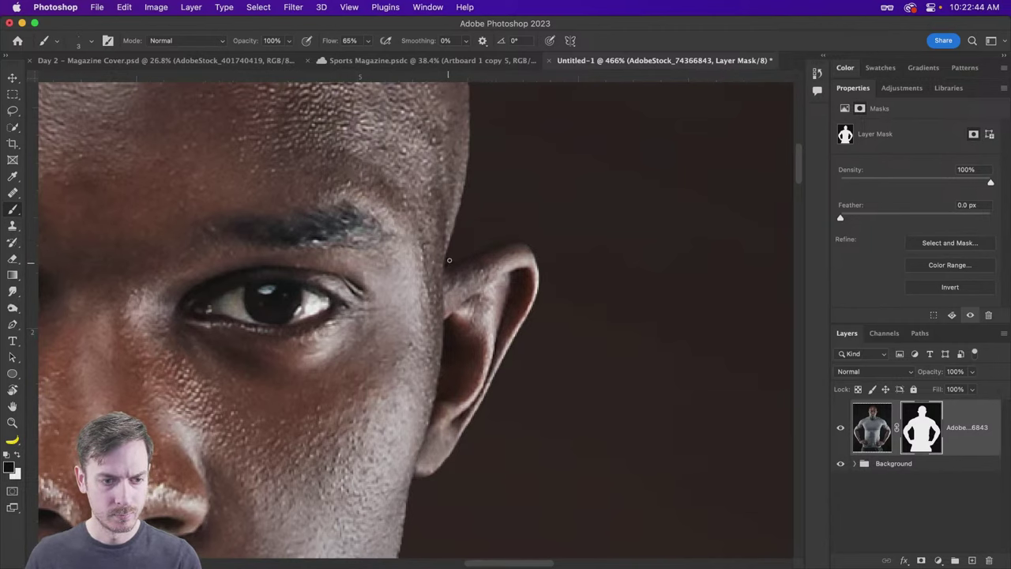
Step: Centre the head and toggle the mask again to inspect the ear, leaving it disabled
scroll(578, 272, "down", 5)
left_click_drag(340, 134, 558, 300)
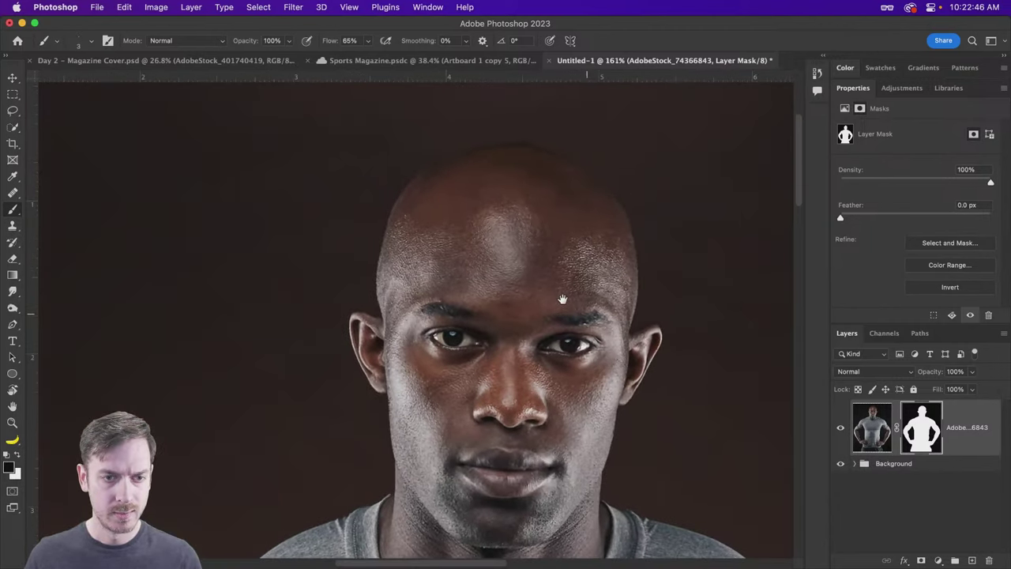
left_click(914, 435, "shift")
left_click(915, 435, "shift")
left_click(914, 435, "shift")
left_click(915, 434, "shift")
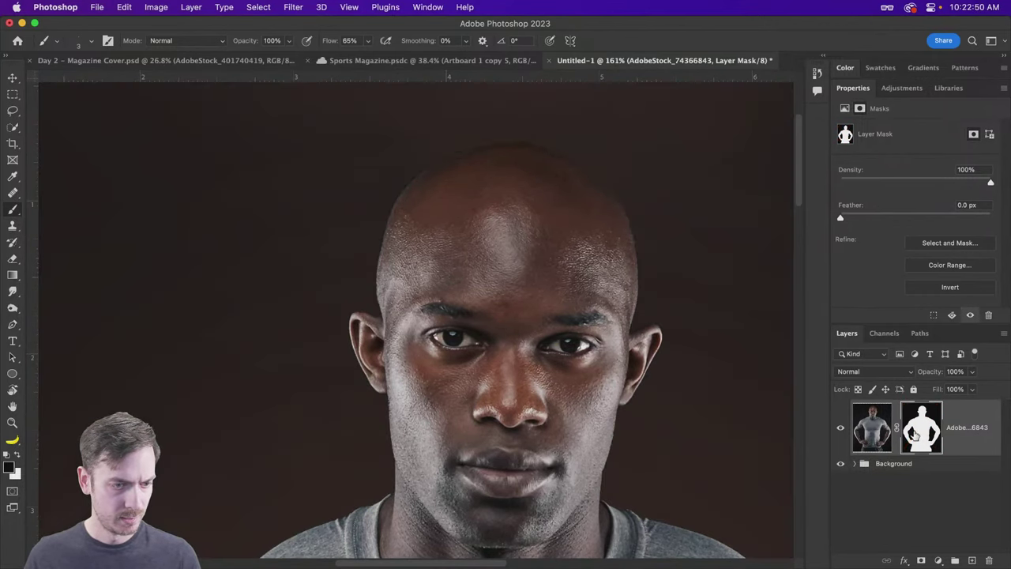
left_click(915, 434, "shift")
scroll(391, 338, "up", 3)
scroll(390, 338, "up", 3)
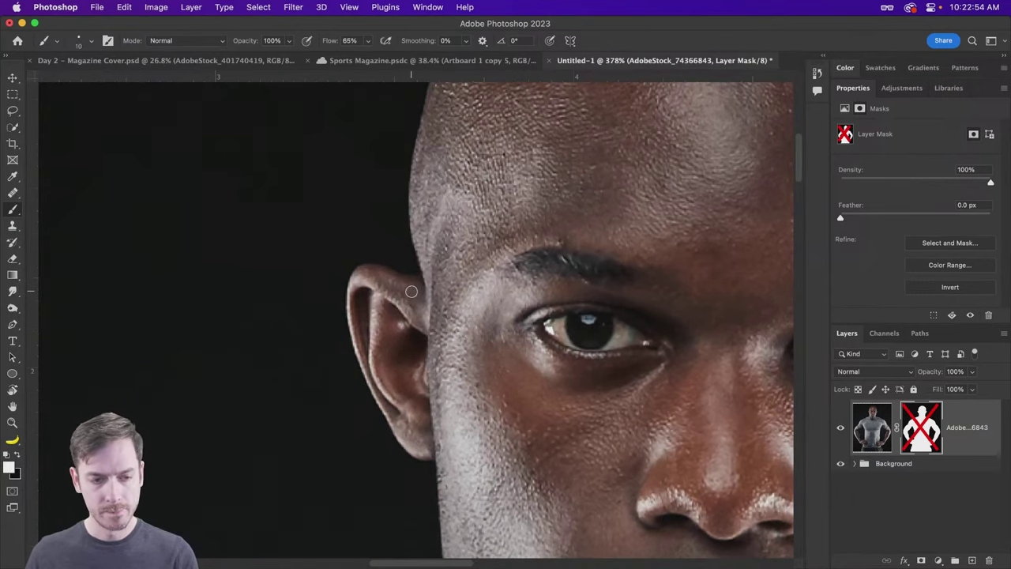
Step: Raise the brush hardness to 46%
right_click(411, 292)
mouse_move(502, 294)
left_mouse_down()
mouse_move(543, 294)
mouse_move(501, 294)
left_mouse_up()
key("Return")
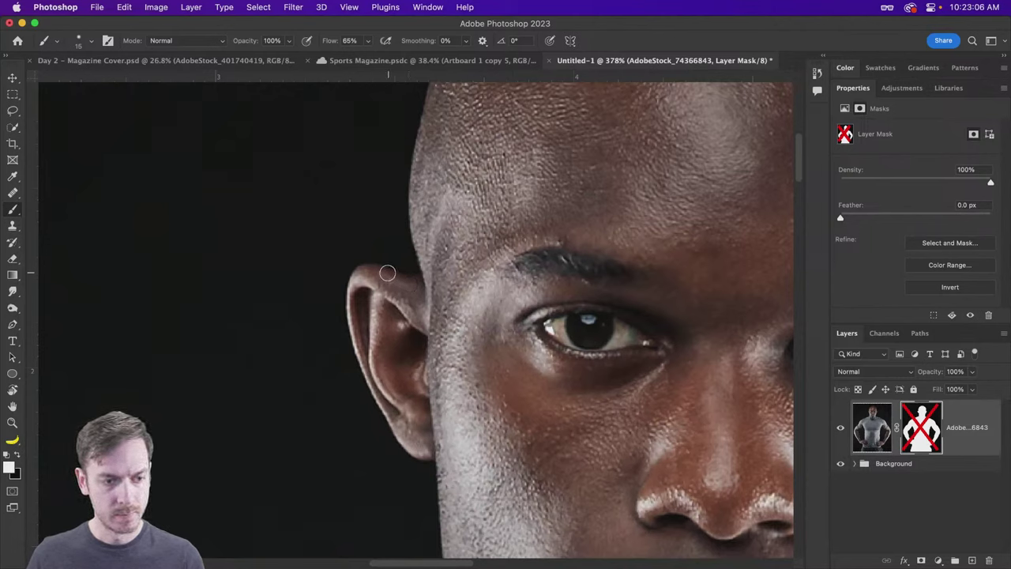
Step: Re-enable the athlete's mask, set black as foreground, and zoom out to the full figure
left_click(922, 429, "shift")
key("x")
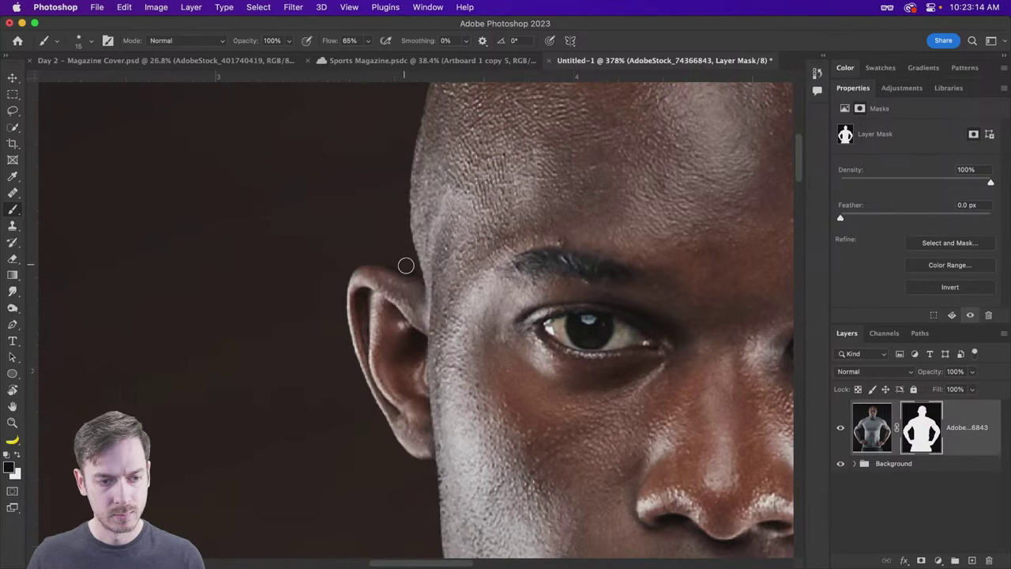
scroll(387, 258, "down", 10)
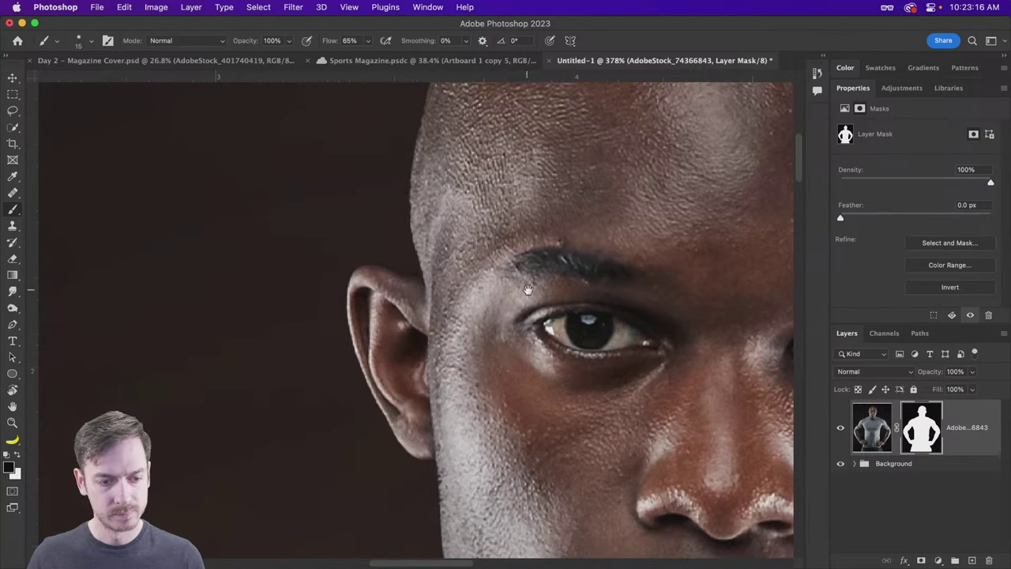
scroll(566, 300, "down", 3)
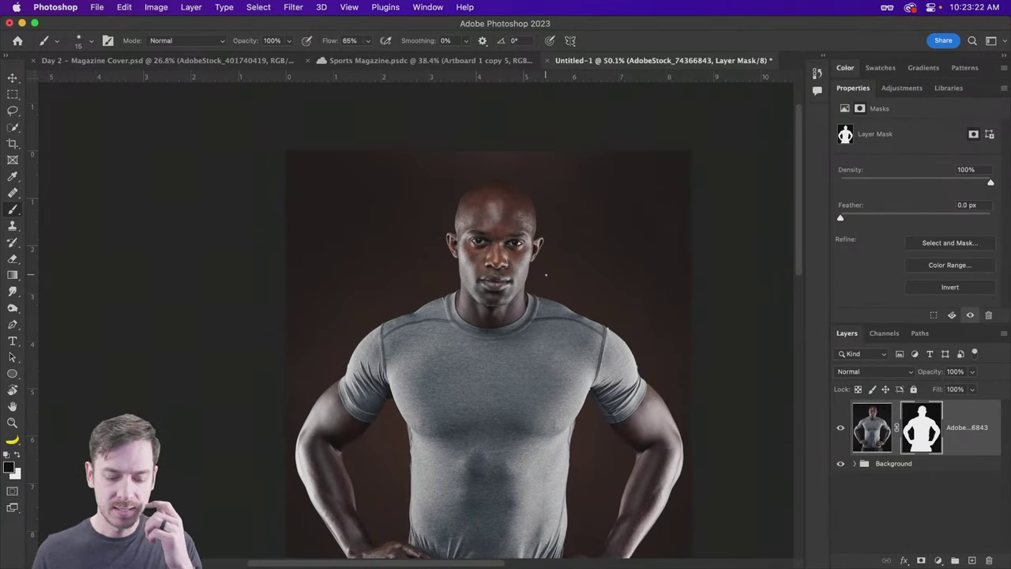
Step: Switch to the Move tool and bring up the Dodge/Burn/Sponge tool flyout
key("v")
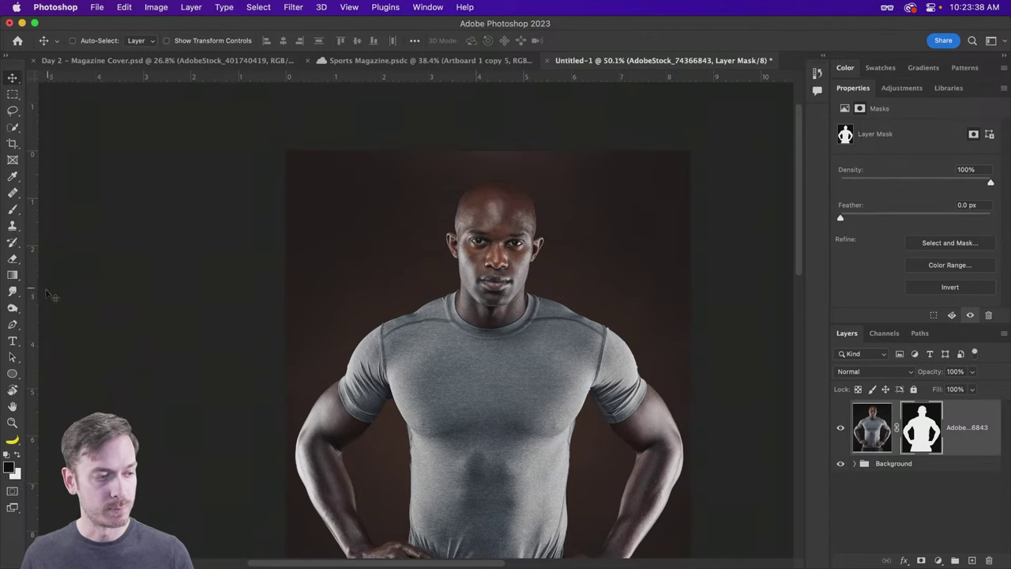
left_click(12, 308)
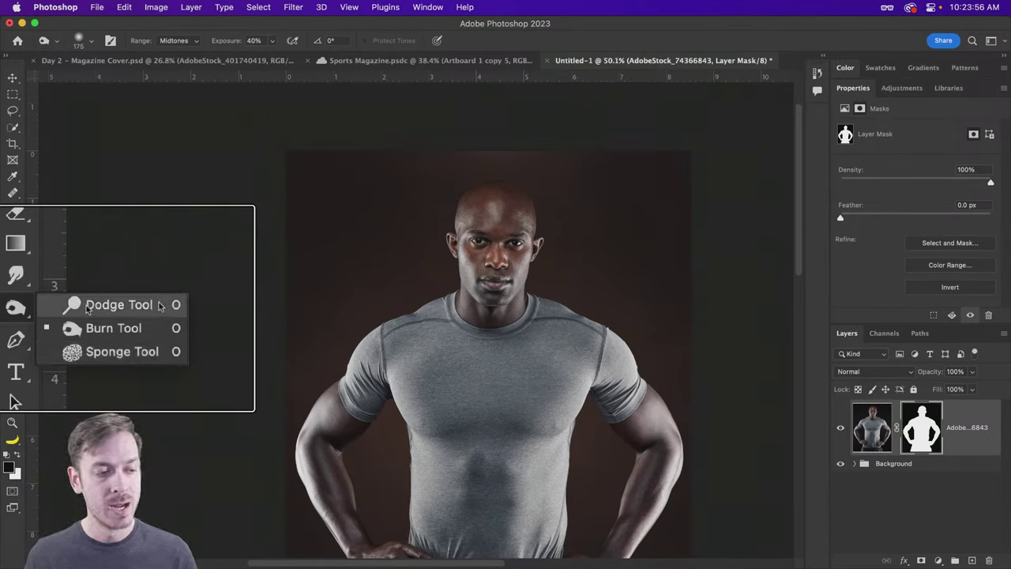
Step: Choose the Dodge tool on the photo's image thumbnail with Midtones range and a 200 brush
left_click(158, 305)
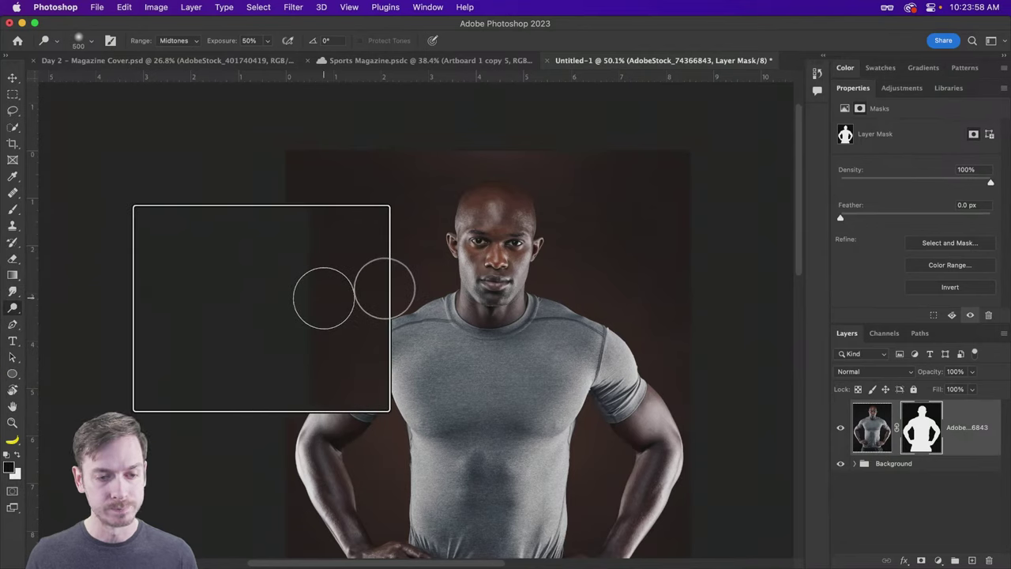
scroll(703, 363, "down", 10)
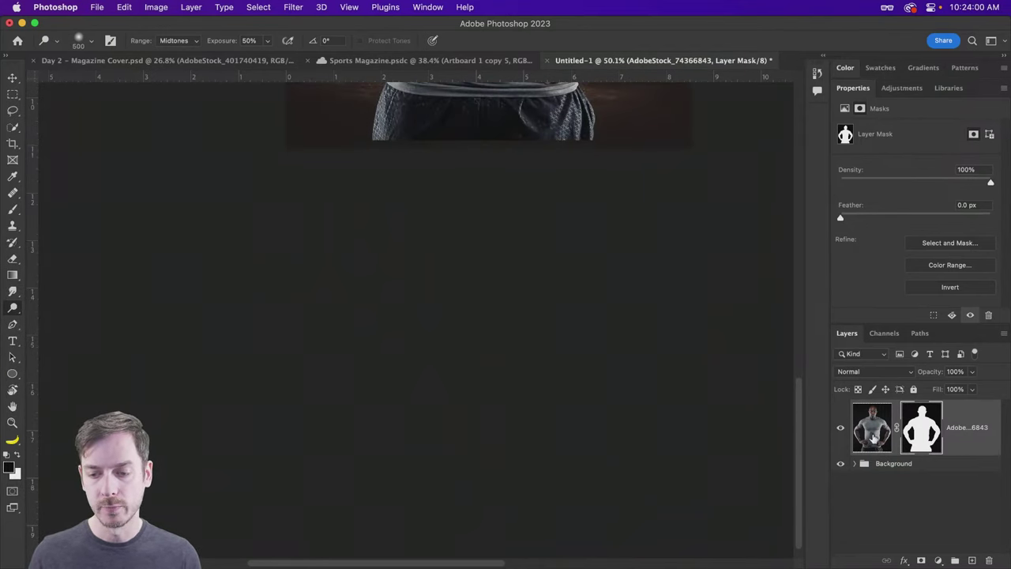
left_click(872, 431)
scroll(546, 225, "up", 7)
scroll(541, 227, "up", 5)
scroll(541, 227, "down", 5)
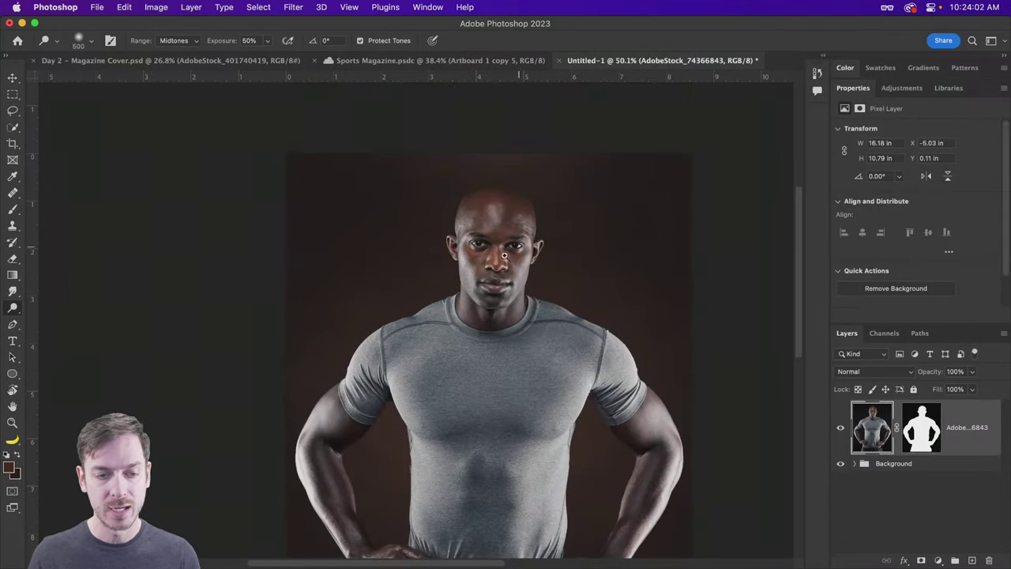
scroll(522, 249, "up", 6)
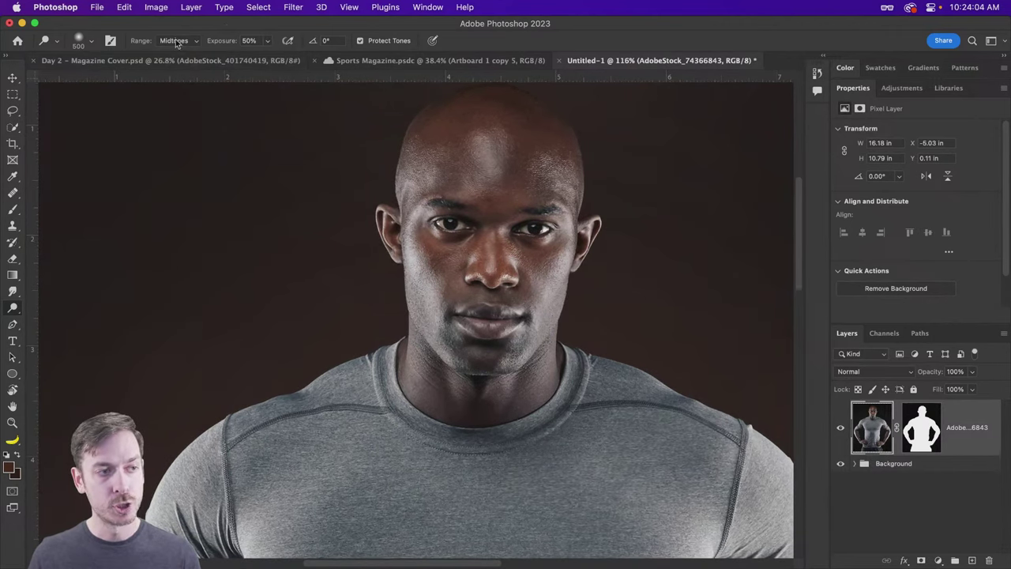
left_click(177, 40)
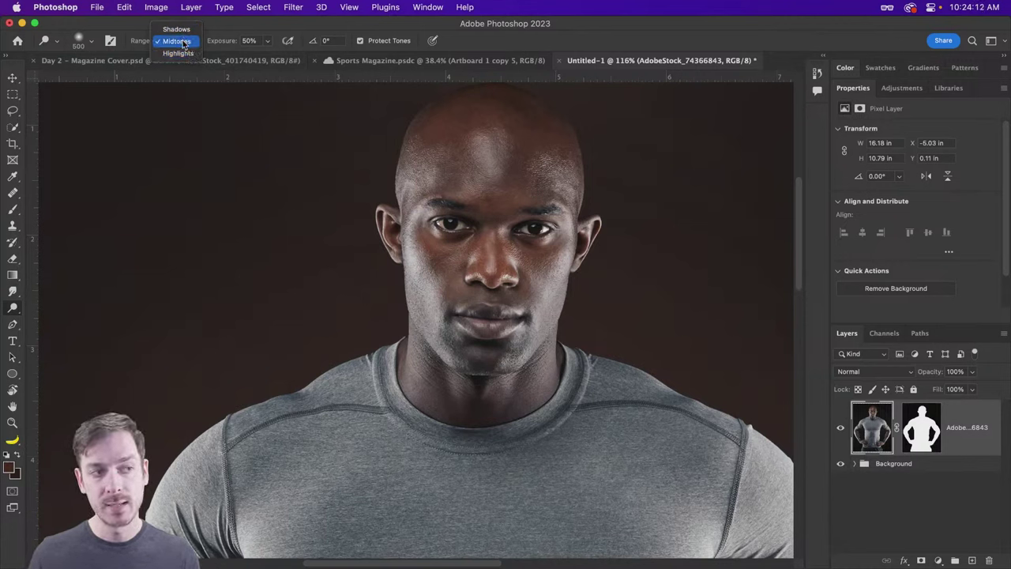
left_click(183, 42)
key("bracketleft")
key("bracketleft")
key("bracketleft")
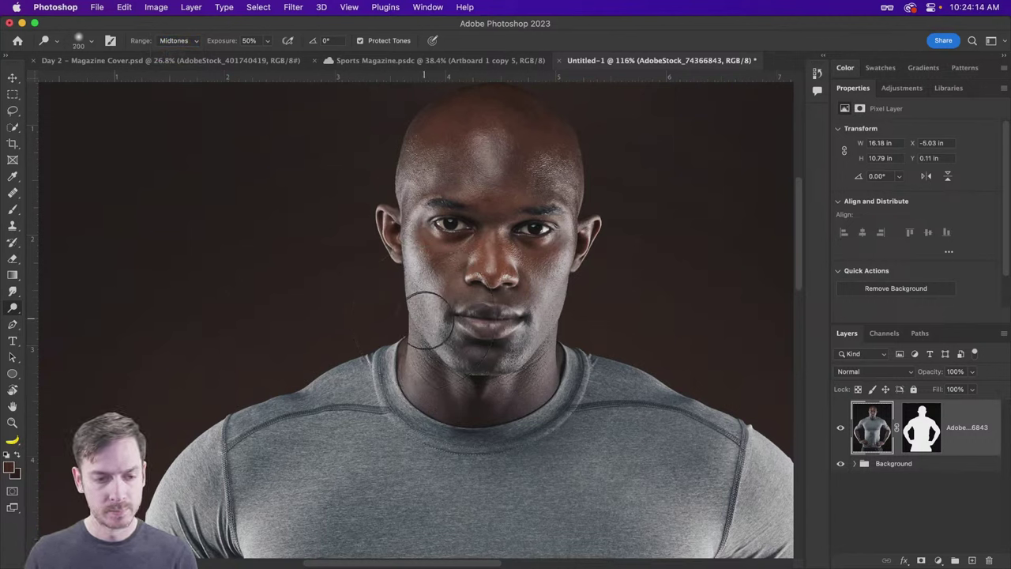
Step: Dodge the cheeks, jaw, nose and under-eye areas, then undo all the strokes
mouse_move(429, 320)
left_mouse_down()
mouse_move(453, 340)
mouse_move(413, 295)
mouse_move(413, 243)
mouse_move(422, 327)
left_mouse_up()
mouse_move(537, 310)
left_mouse_down()
mouse_move(545, 312)
mouse_move(567, 229)
mouse_move(559, 170)
mouse_move(576, 179)
left_mouse_up()
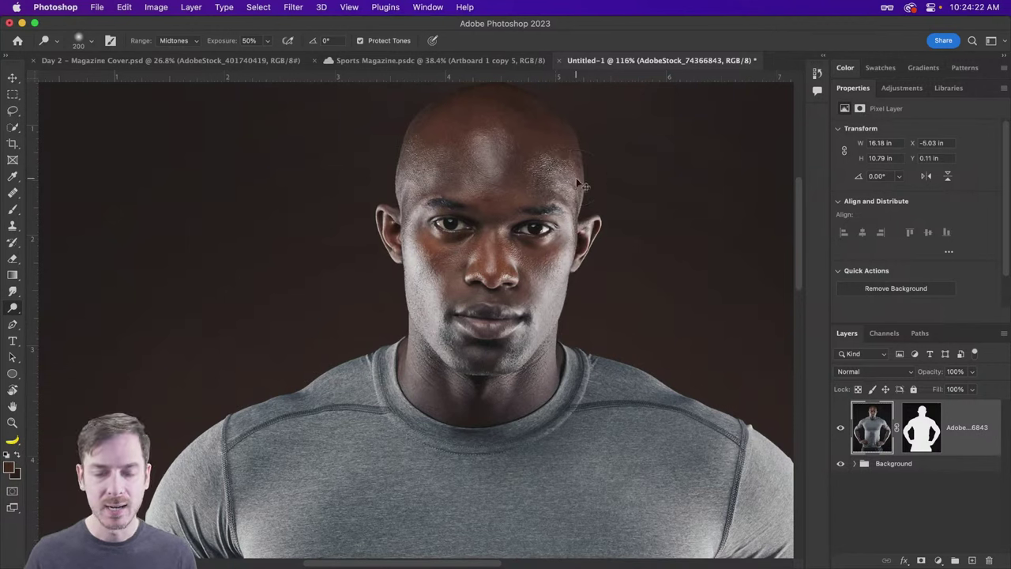
key("super+z")
key("super+z")
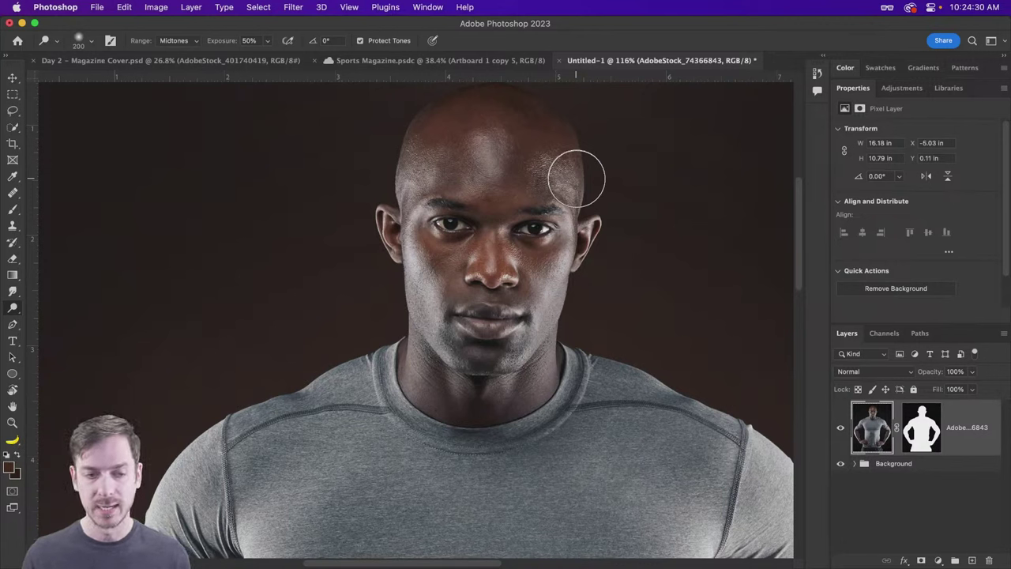
left_click_drag(411, 251, 433, 330)
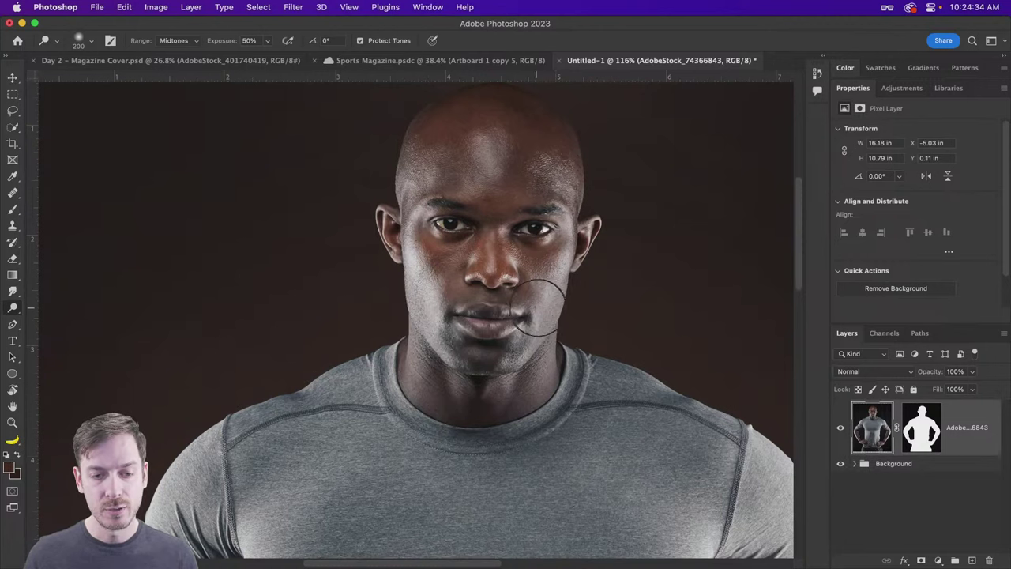
mouse_move(532, 289)
left_mouse_down()
mouse_move(522, 298)
mouse_move(538, 289)
mouse_move(510, 289)
mouse_move(519, 260)
left_mouse_up()
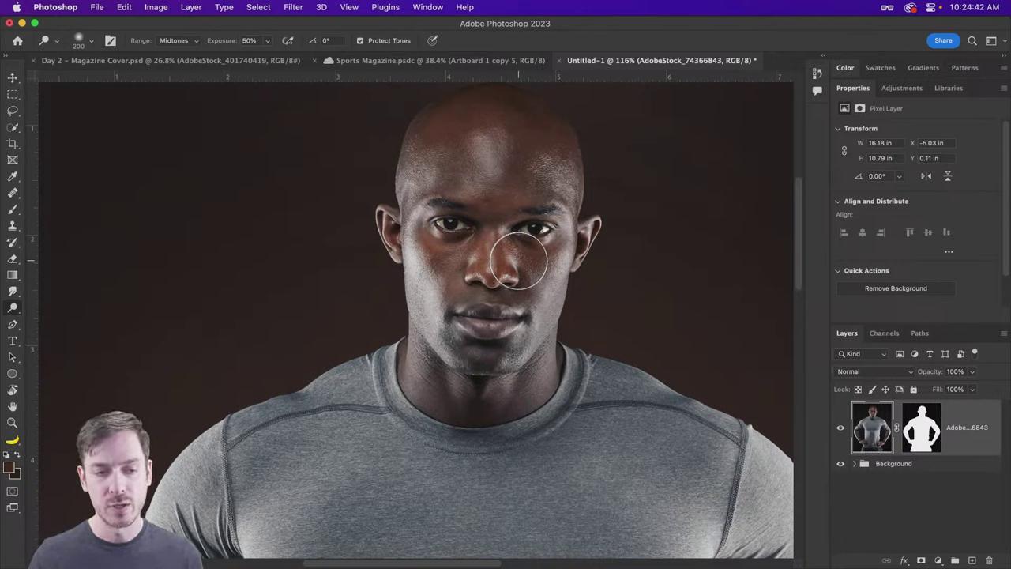
mouse_move(518, 260)
left_mouse_down()
mouse_move(443, 236)
mouse_move(455, 227)
mouse_move(443, 223)
mouse_move(573, 231)
mouse_move(528, 234)
mouse_move(368, 199)
mouse_move(593, 248)
mouse_move(569, 236)
mouse_move(562, 131)
mouse_move(578, 203)
left_mouse_up()
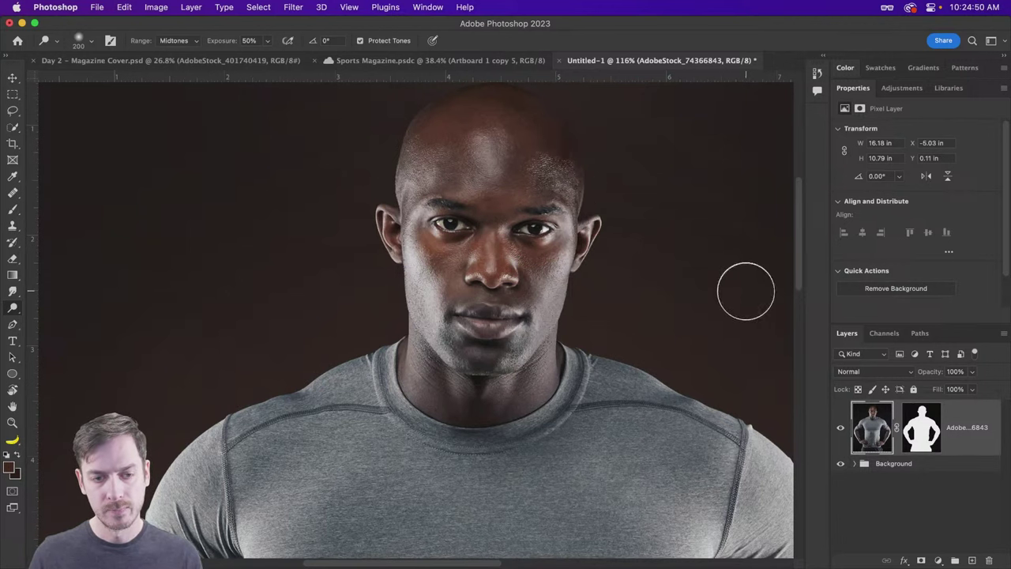
key("super+z")
key("super+z")
key("super+z")
key("super+z")
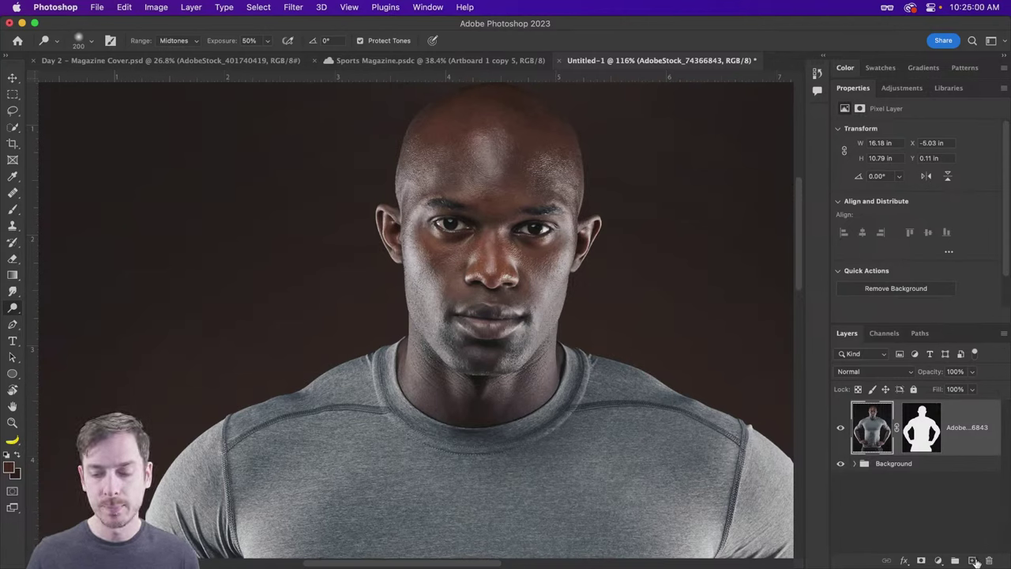
Step: Add a new empty layer above the athlete photo
left_click(974, 560)
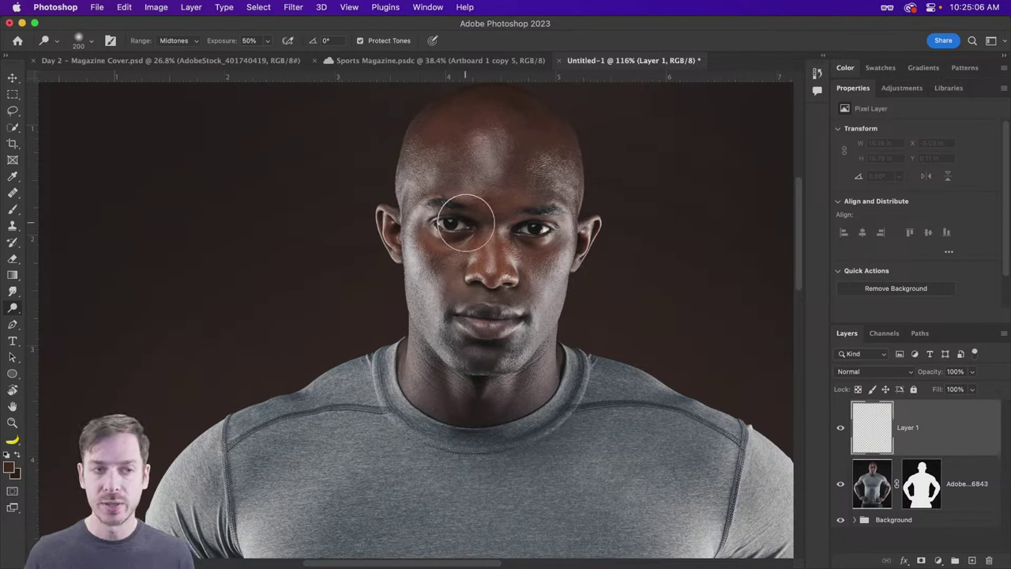
key("super+z")
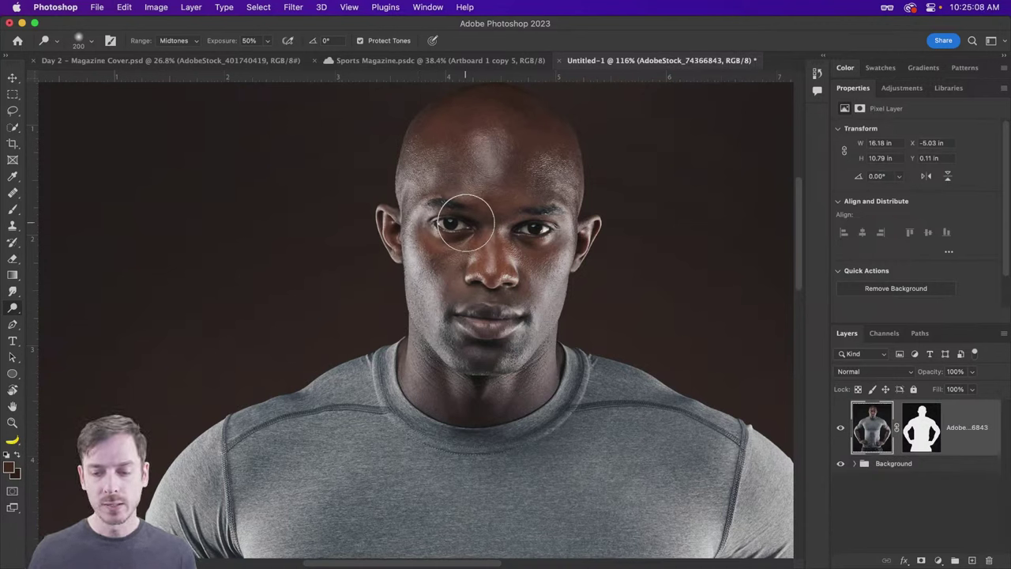
key("super+shift+z")
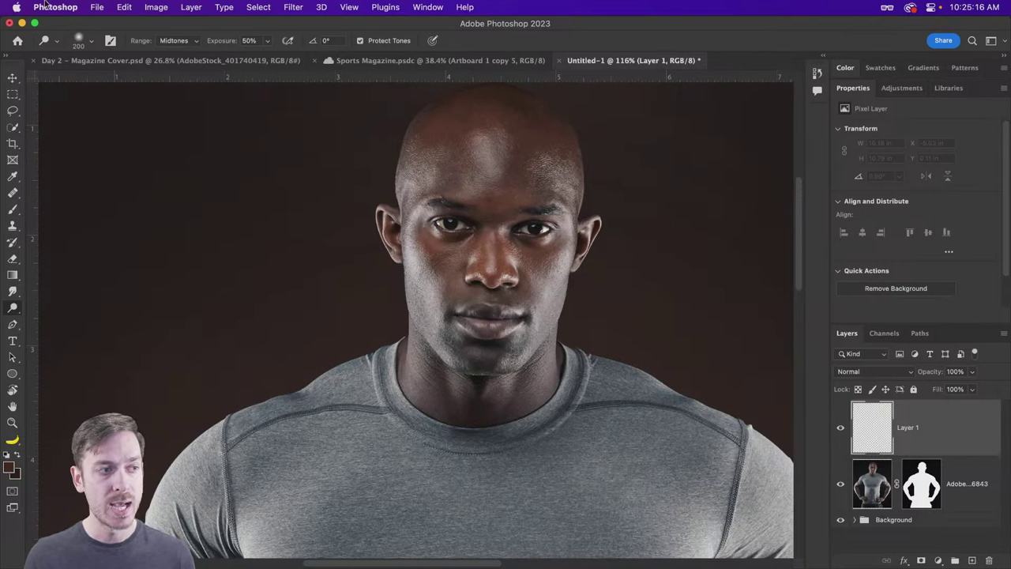
Step: Fill the new layer with 50% Gray and set its blend mode to Soft Light
left_click(124, 7)
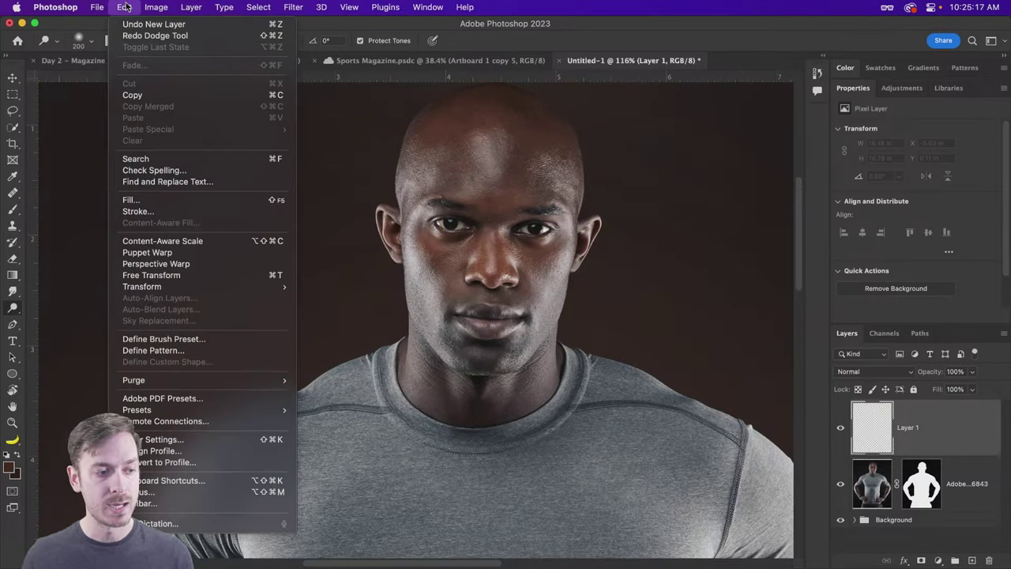
left_click(183, 199)
left_click_drag(302, 207, 489, 150)
left_click(490, 167)
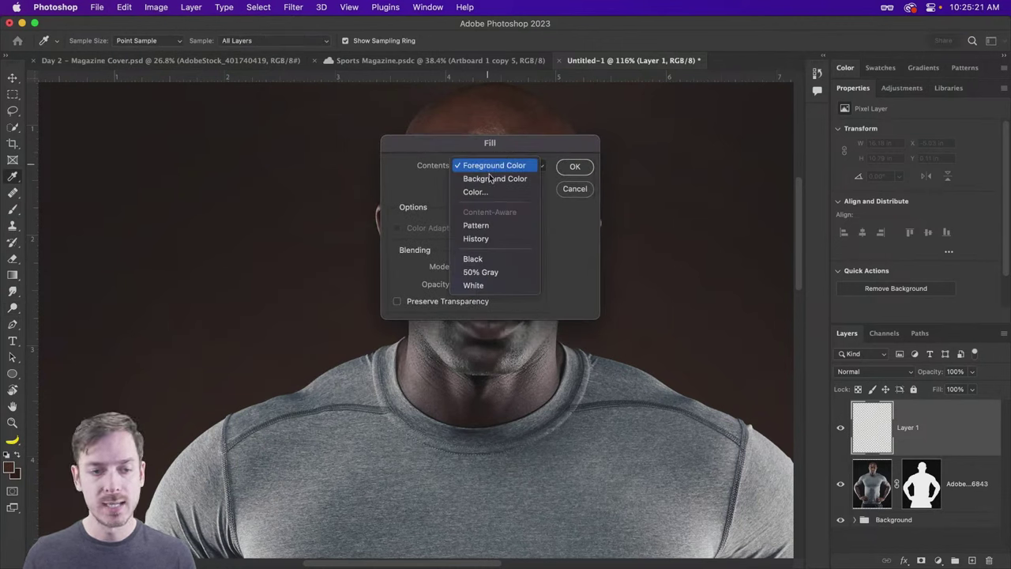
left_click(496, 273)
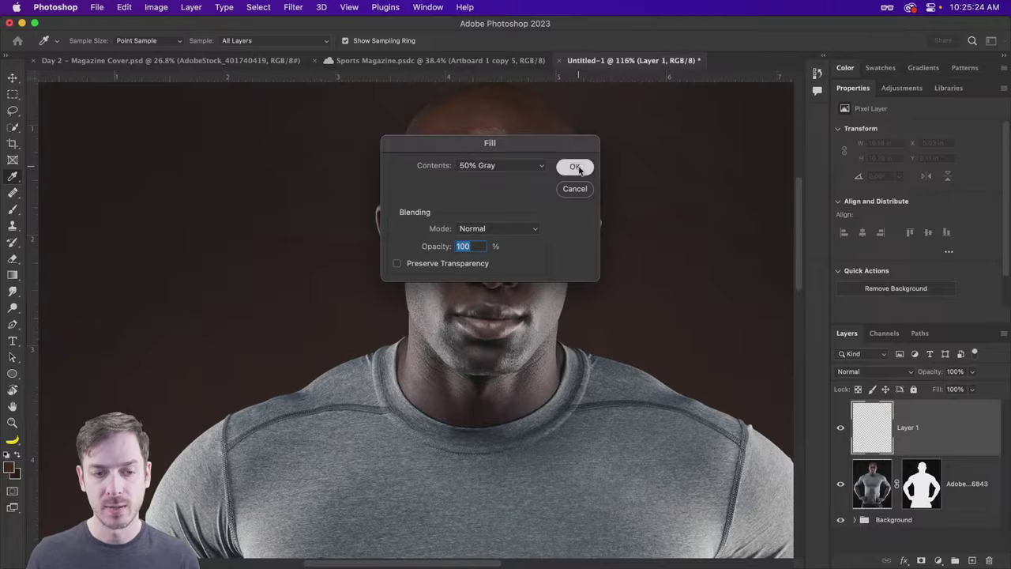
left_click(576, 167)
key("o")
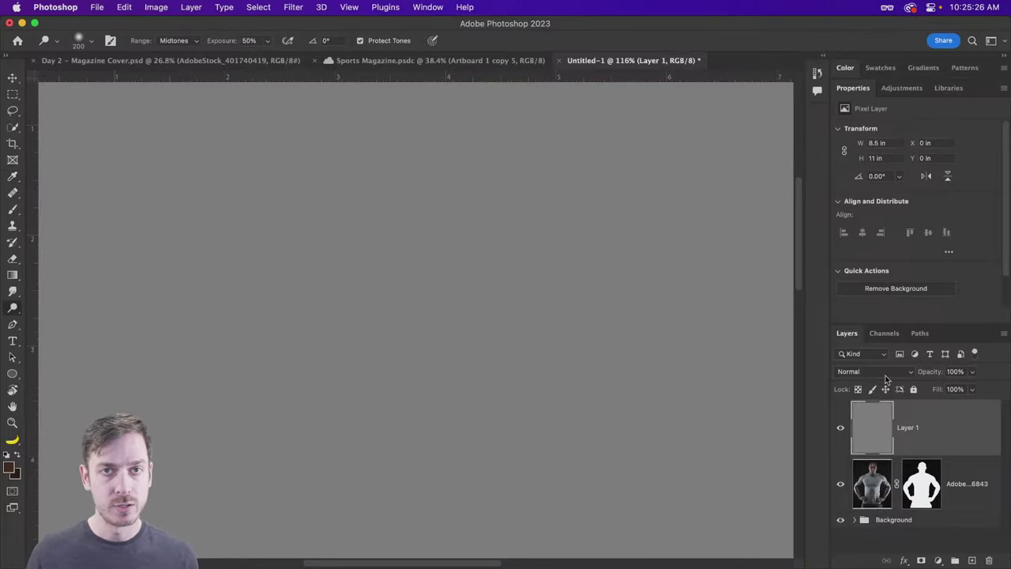
left_click(885, 378)
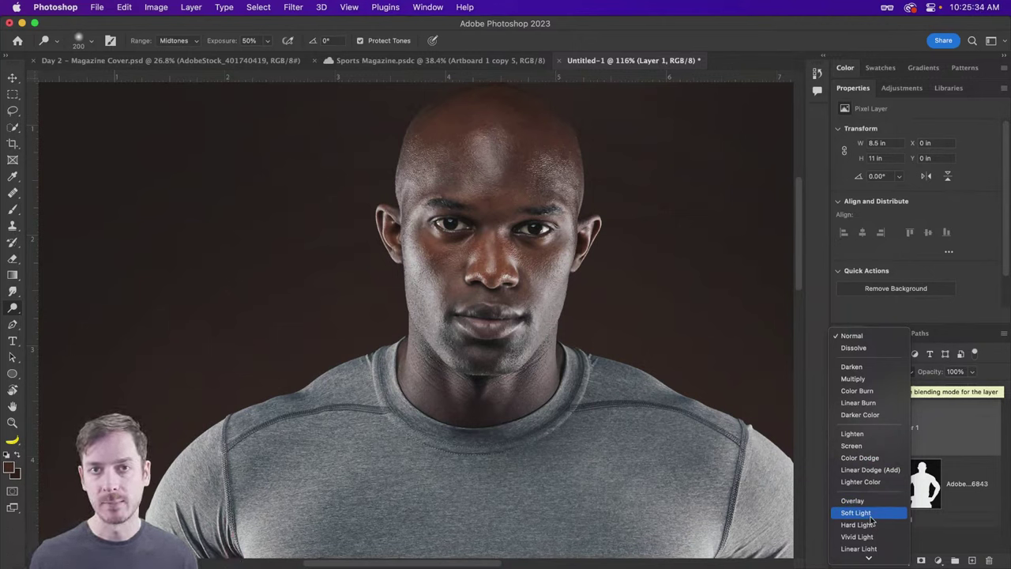
left_click(869, 514)
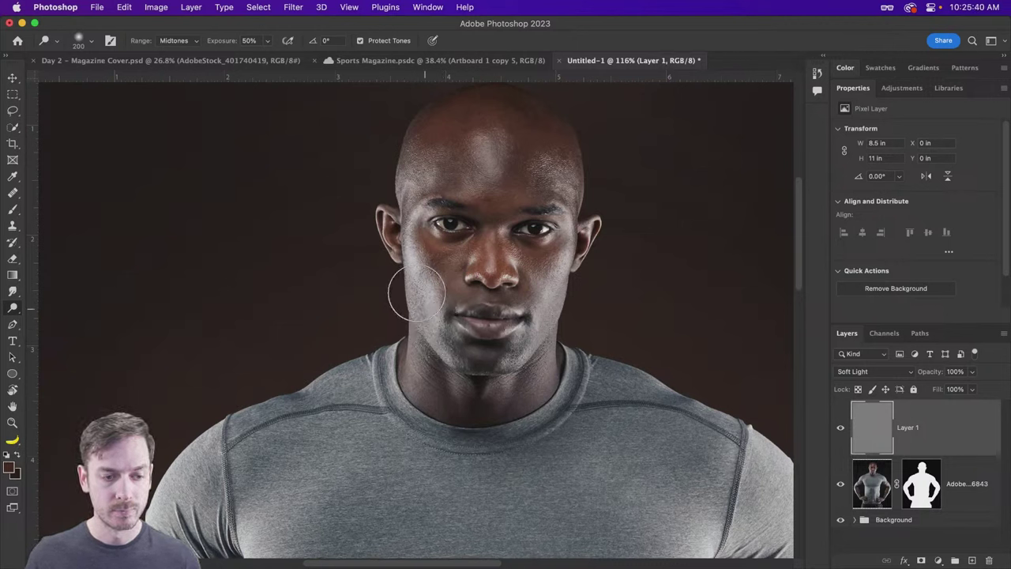
Step: Dodge the cheeks, jaw, right temple and nose highlight on the gray layer
mouse_move(411, 292)
left_mouse_down()
mouse_move(429, 337)
mouse_move(414, 316)
mouse_move(431, 332)
left_mouse_up()
mouse_move(553, 339)
left_mouse_down()
mouse_move(561, 274)
mouse_move(555, 299)
mouse_move(505, 355)
mouse_move(511, 344)
mouse_move(523, 352)
mouse_move(548, 340)
mouse_move(550, 365)
mouse_move(404, 340)
mouse_move(412, 368)
mouse_move(368, 237)
mouse_move(383, 204)
mouse_move(399, 198)
mouse_move(417, 126)
left_mouse_up()
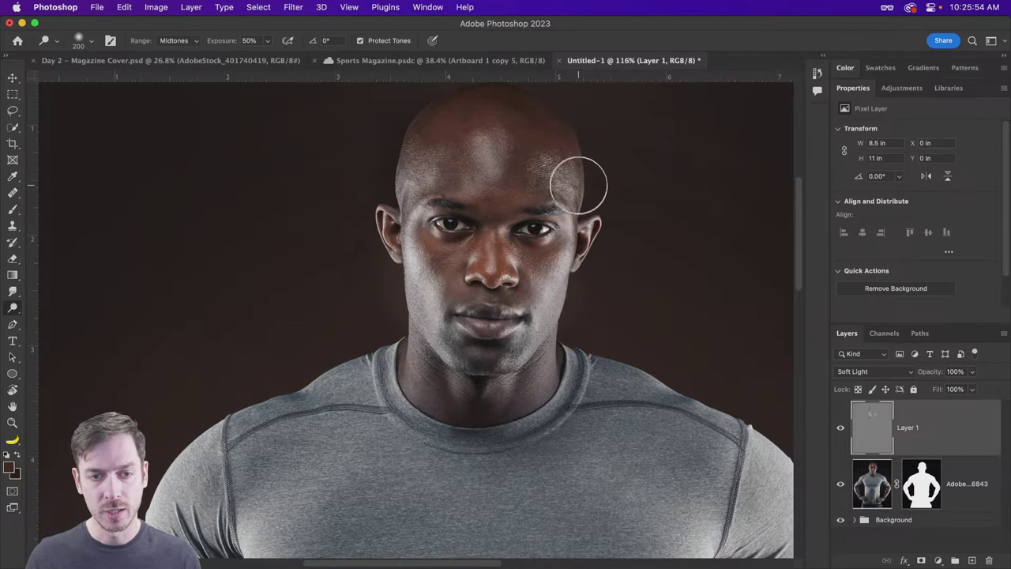
scroll(578, 190, "up", 1)
mouse_move(575, 207)
left_mouse_down()
mouse_move(575, 128)
mouse_move(570, 138)
mouse_move(554, 123)
mouse_move(587, 173)
mouse_move(596, 255)
left_mouse_up()
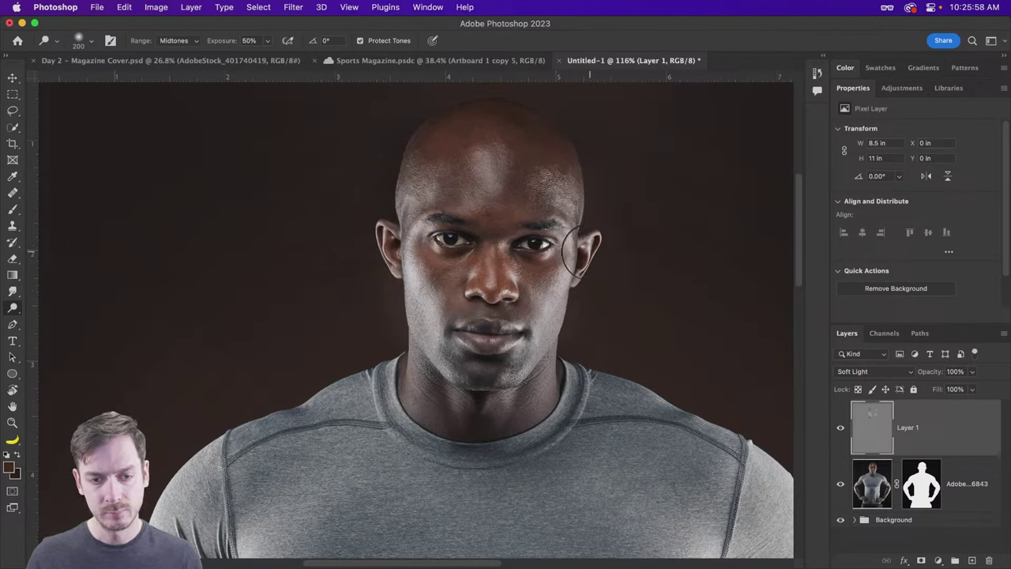
mouse_move(494, 273)
left_mouse_down()
mouse_move(471, 291)
mouse_move(518, 299)
mouse_move(475, 281)
mouse_move(514, 232)
mouse_move(535, 248)
left_mouse_up()
Step: Switch the range to Highlights and brighten the left jaw, ear edge and head outline
left_click(170, 40)
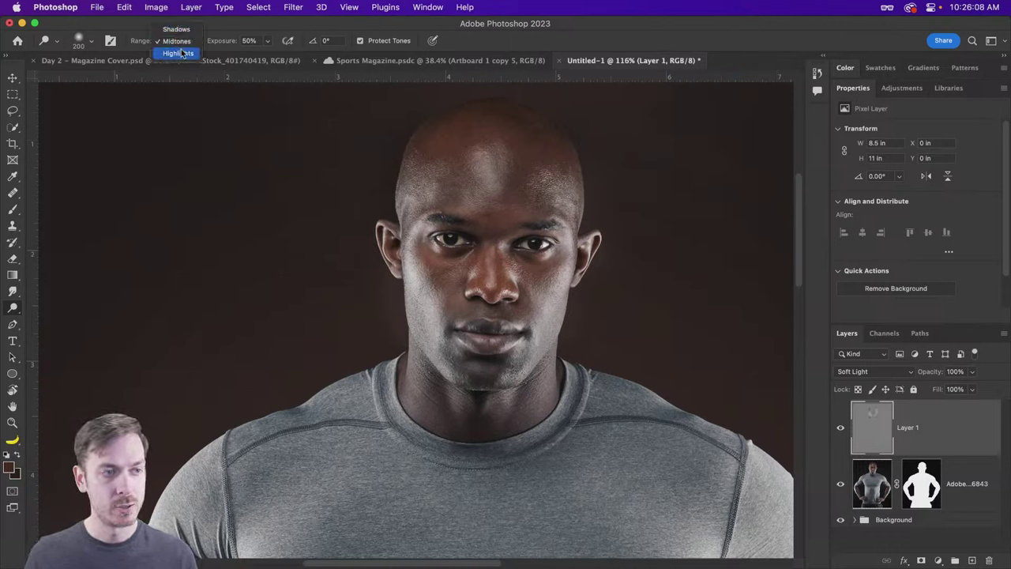
left_click(177, 52)
mouse_move(419, 307)
left_mouse_down()
mouse_move(429, 316)
mouse_move(413, 289)
mouse_move(424, 300)
left_mouse_up()
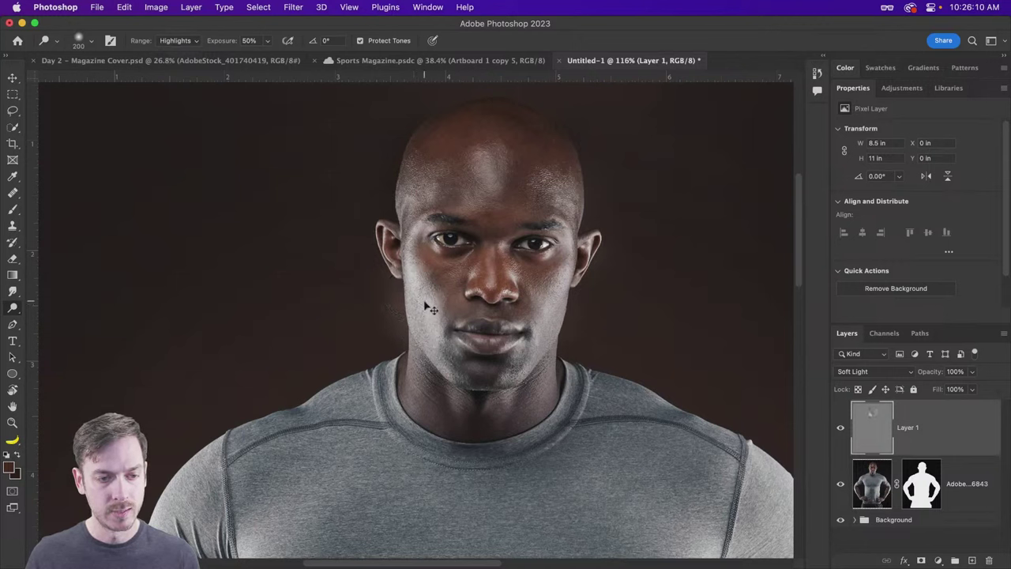
mouse_move(469, 361)
left_mouse_down()
mouse_move(416, 339)
mouse_move(404, 303)
left_mouse_up()
mouse_move(375, 264)
left_mouse_down()
mouse_move(371, 217)
mouse_move(412, 176)
left_mouse_up()
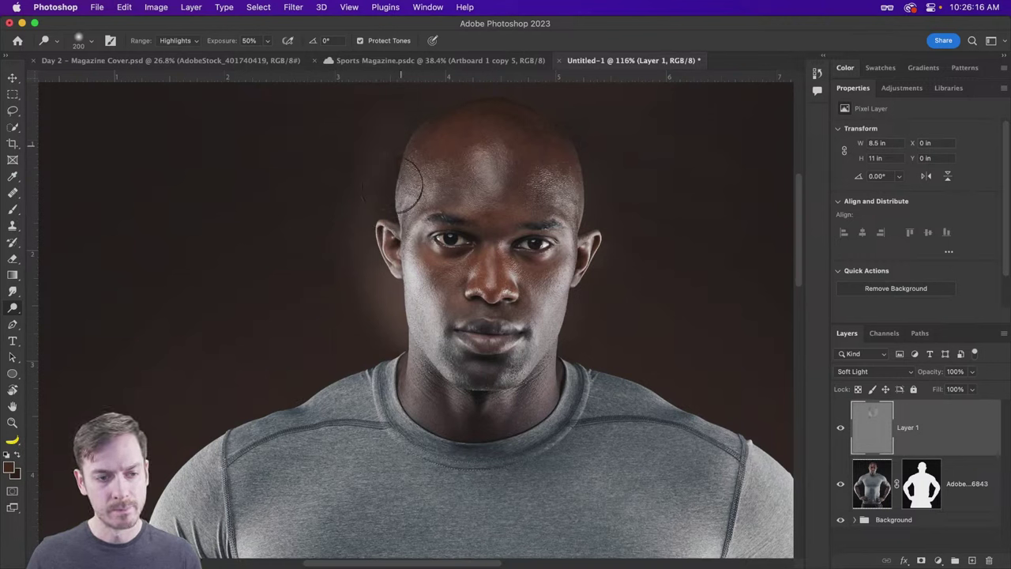
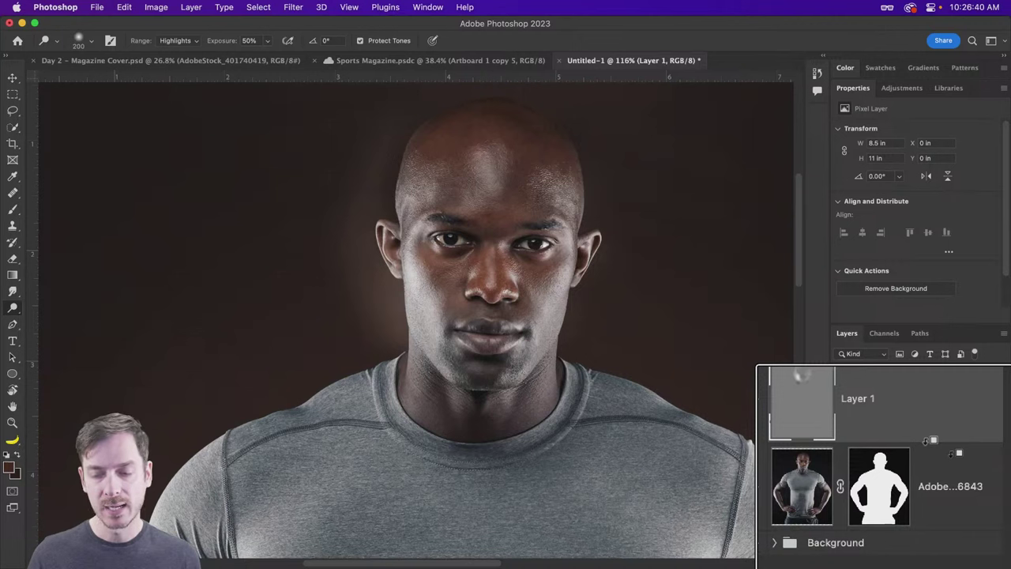
Step: Make the grey Soft Light Layer 1 a clipping mask on the athlete photo layer
left_click(929, 441, "alt")
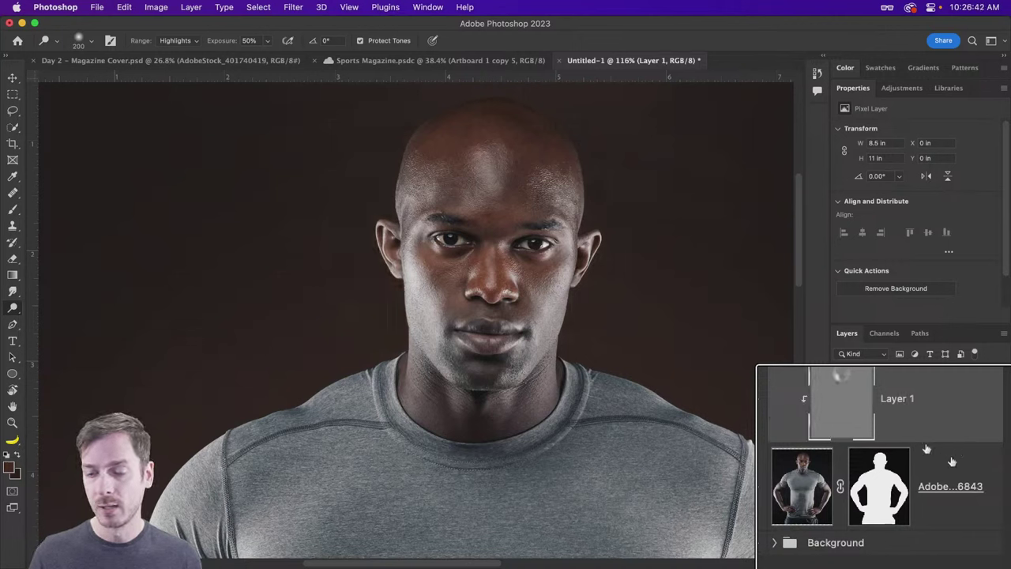
right_click(953, 433)
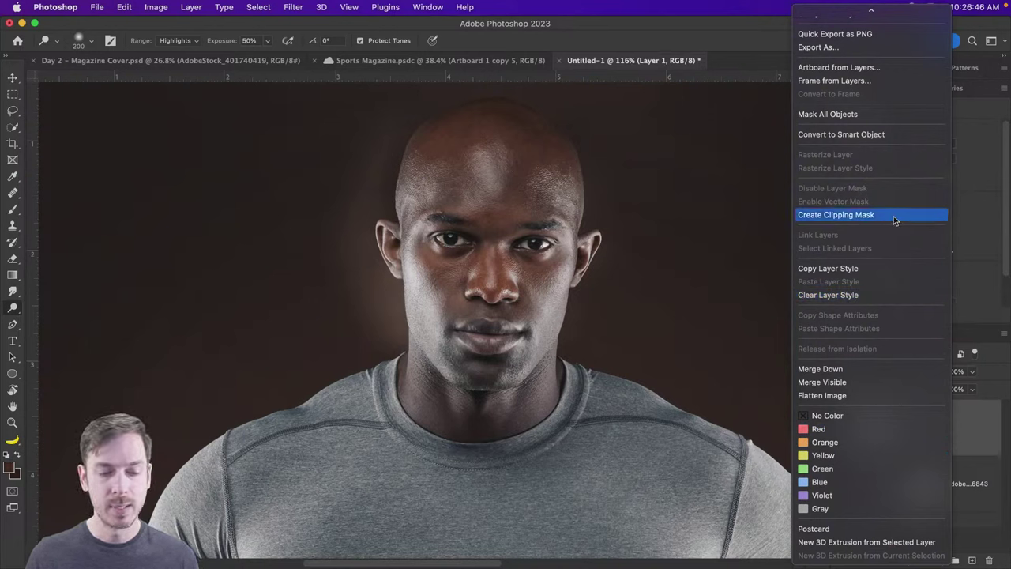
left_click(893, 216)
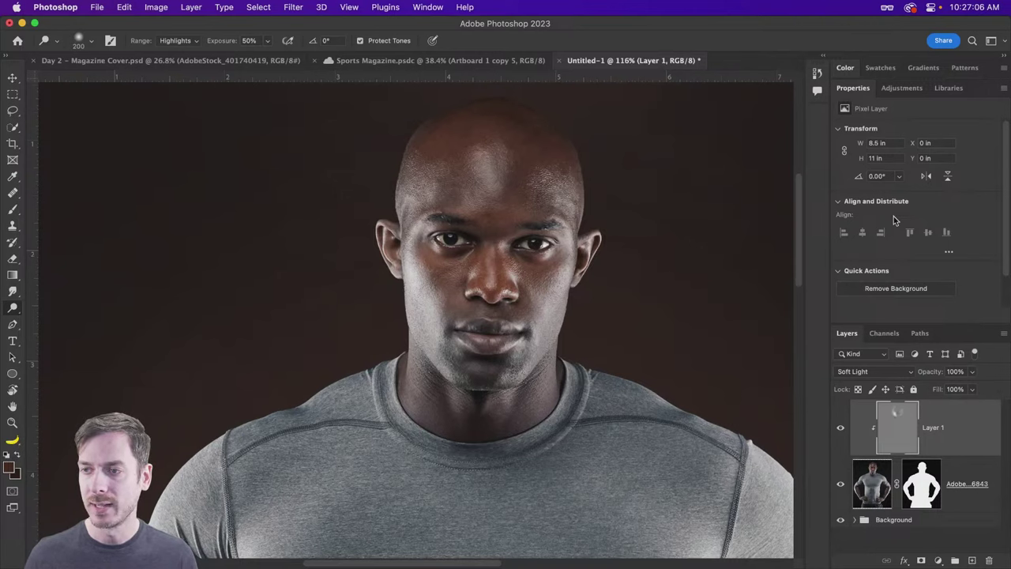
key("v")
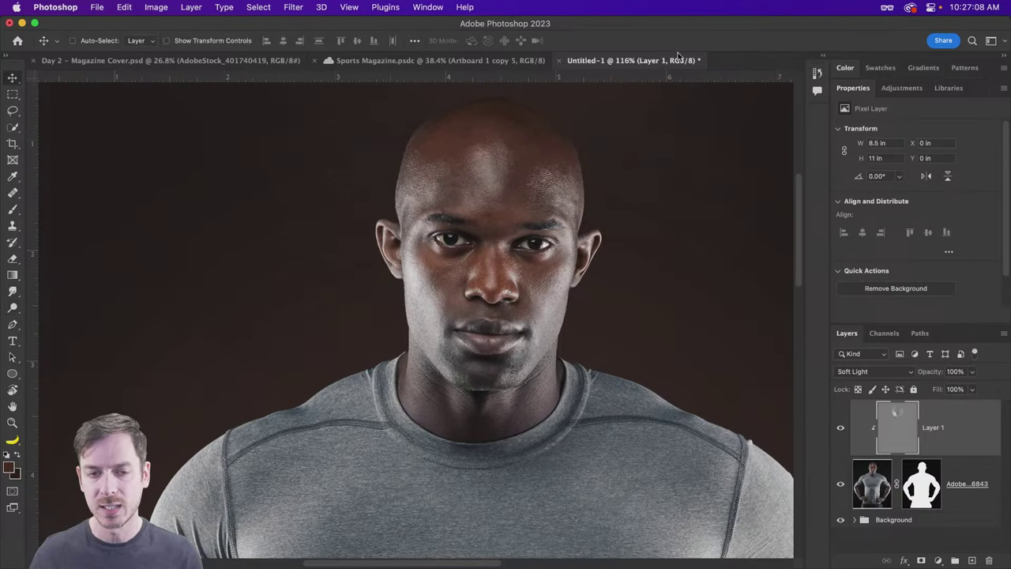
scroll(605, 253, "down", 3)
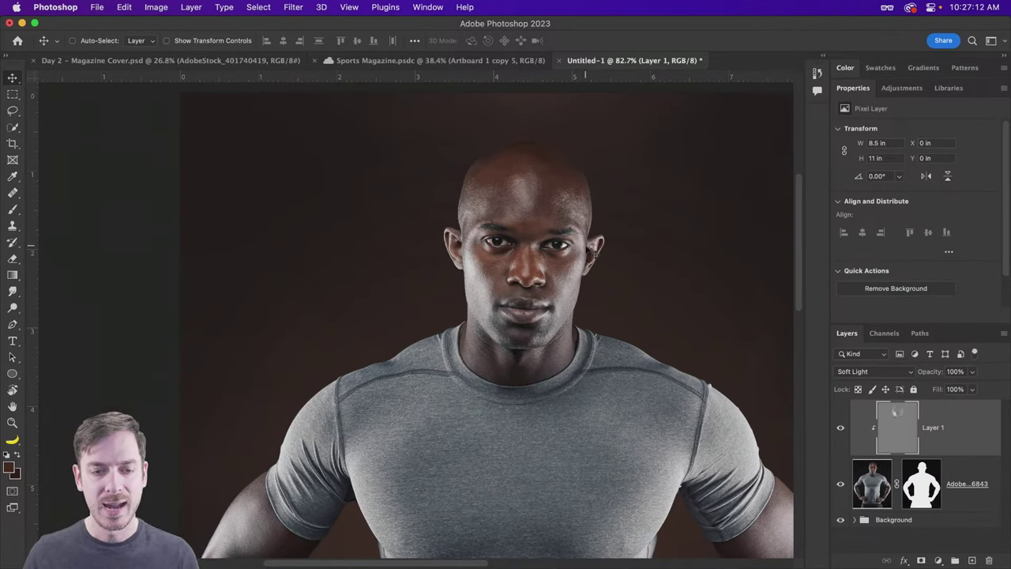
scroll(589, 251, "right", 2)
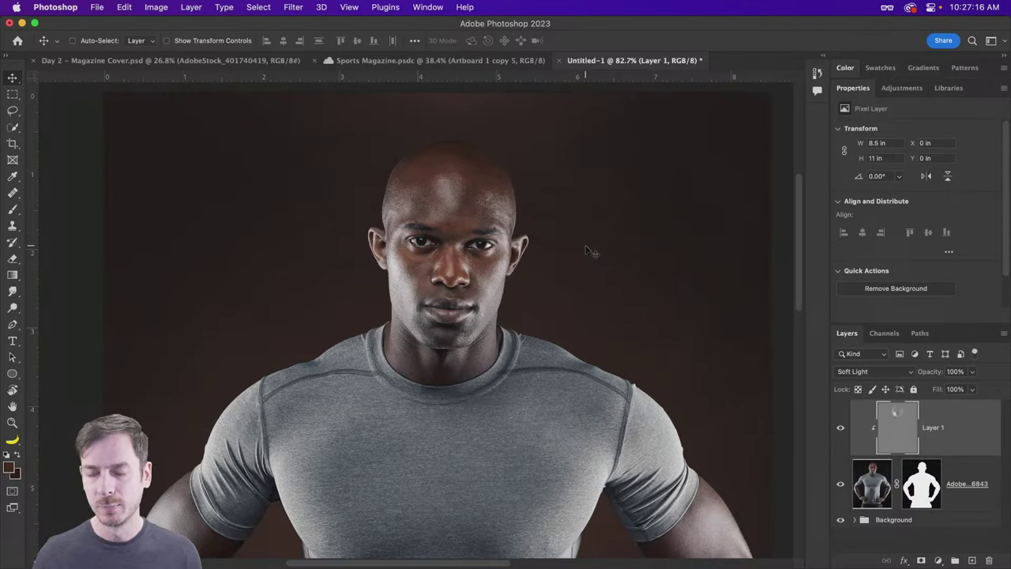
scroll(588, 251, "left", 1)
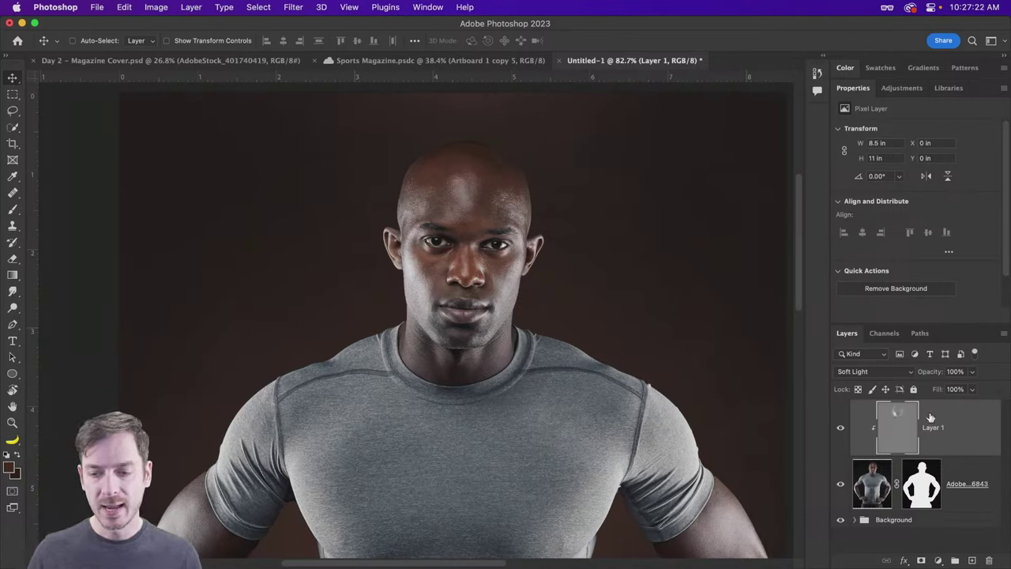
left_click(841, 429)
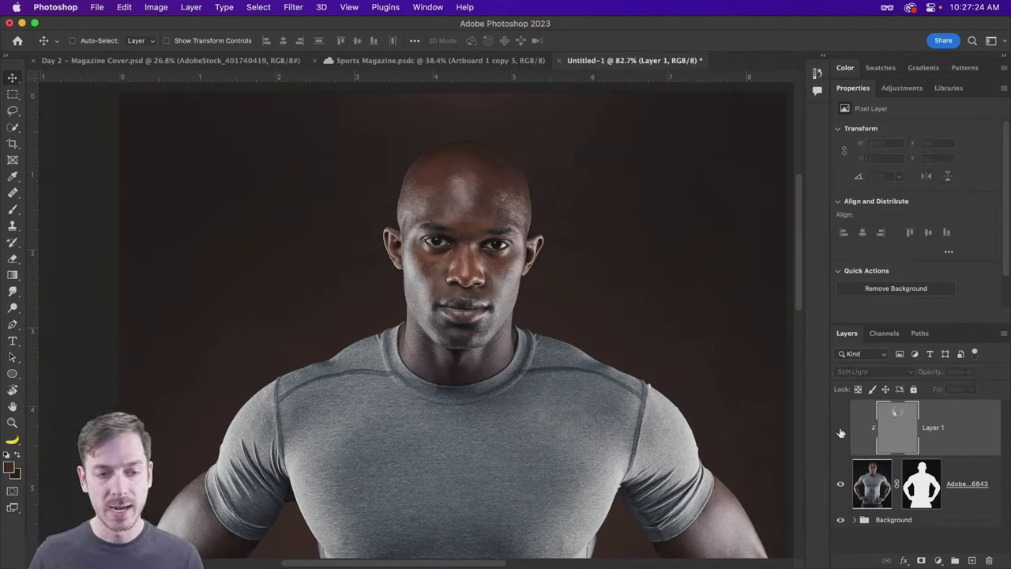
left_click(840, 431)
left_click(841, 431)
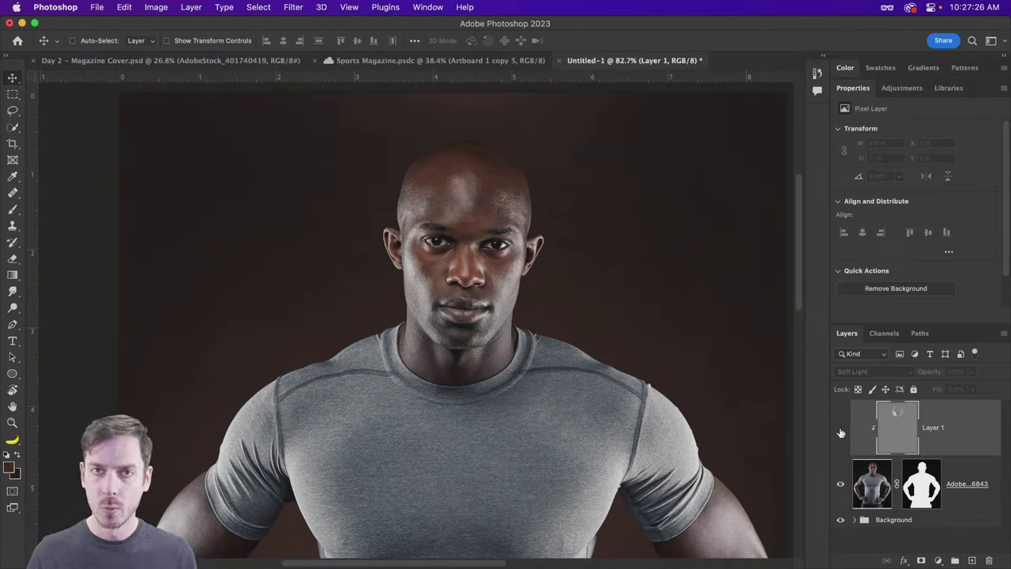
left_click(841, 431)
left_click(841, 431)
left_click(840, 430)
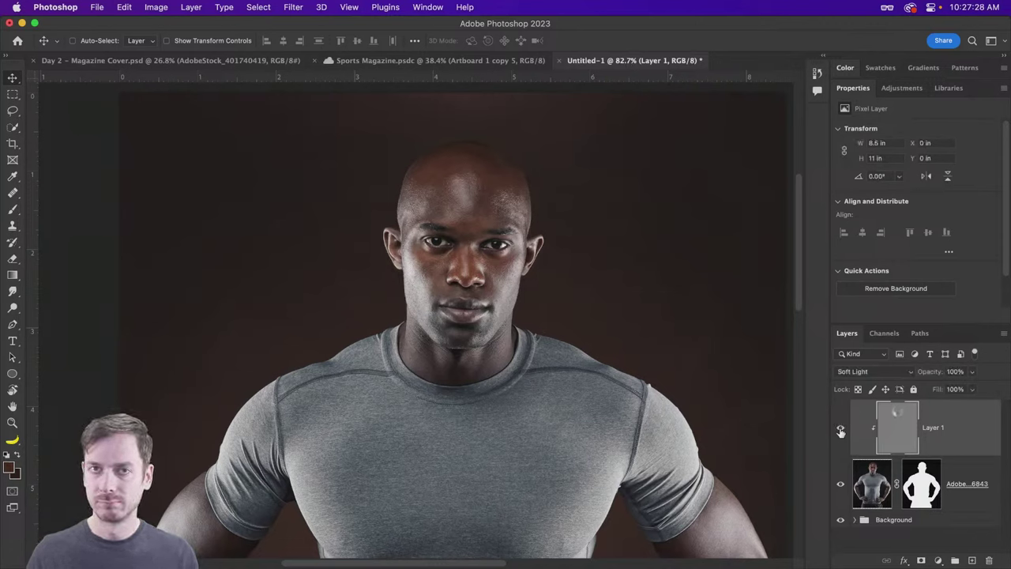
left_click(840, 430)
left_click(841, 431)
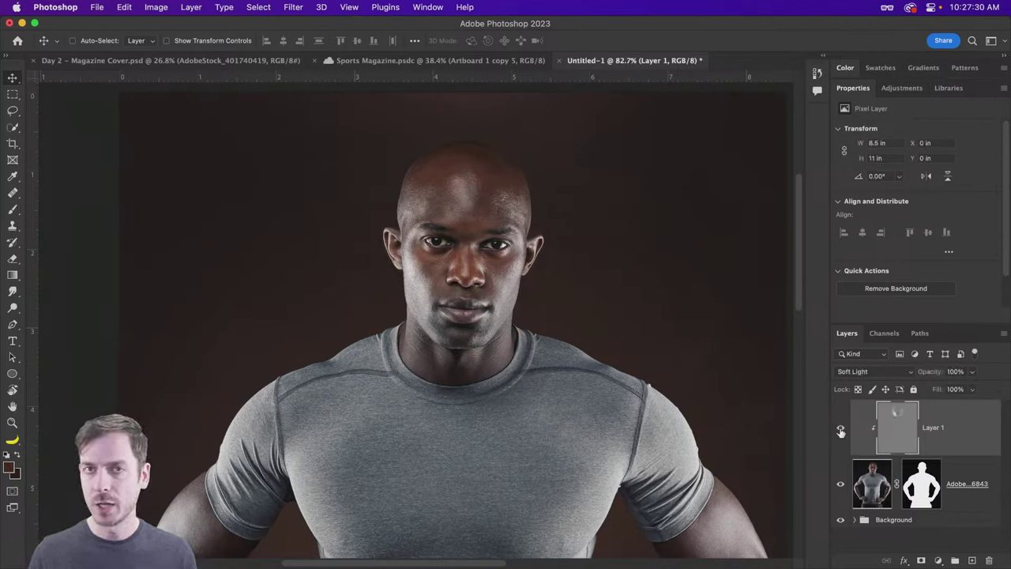
scroll(461, 315, "up", 5)
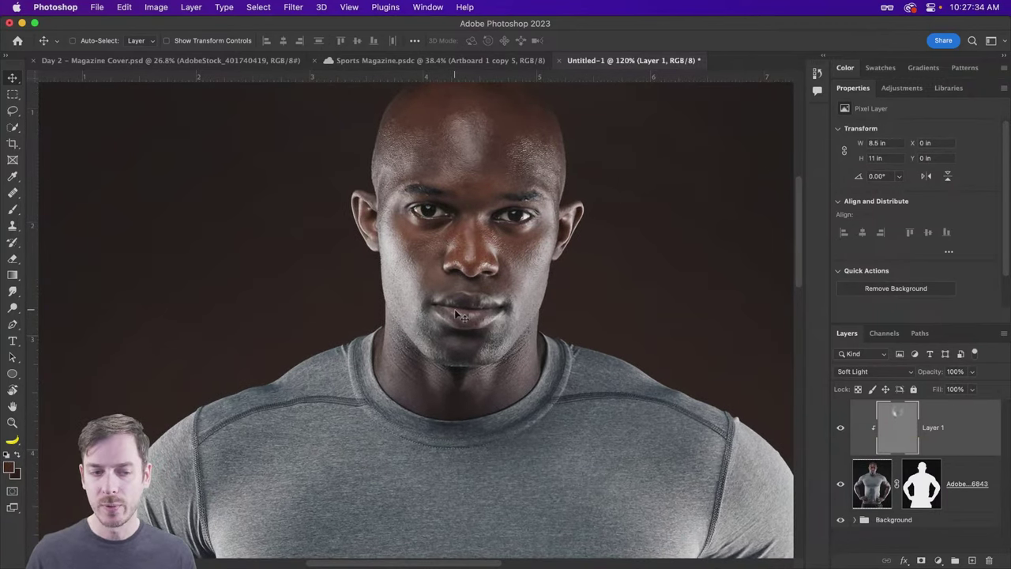
left_click(841, 430)
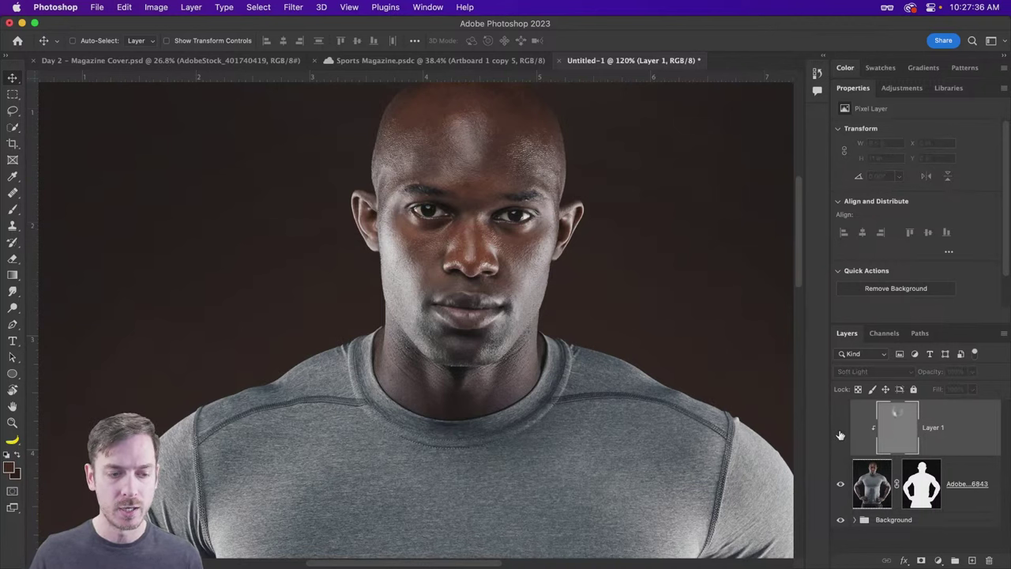
left_click(841, 431)
scroll(455, 262, "down", 4)
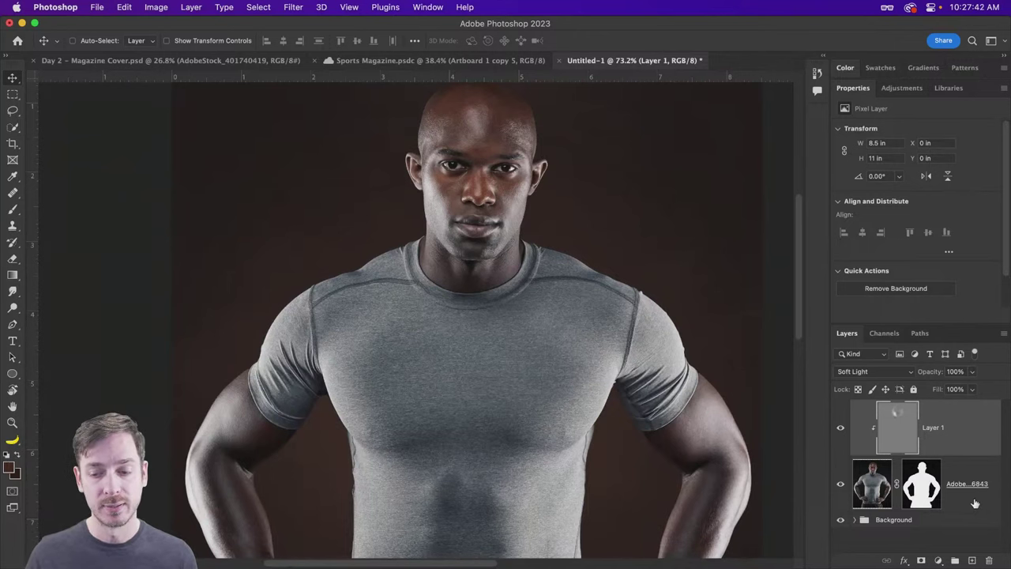
Step: Add an Inner Shadow to the athlete photo with a Linear contour at about 180°
double_click(975, 504)
left_click(524, 231)
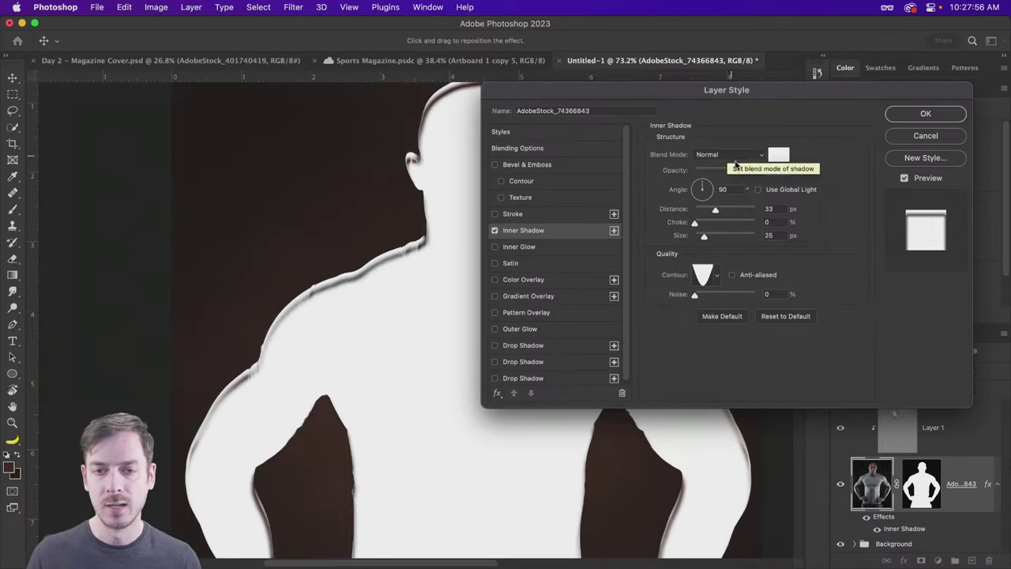
left_click(716, 277)
left_click(641, 312)
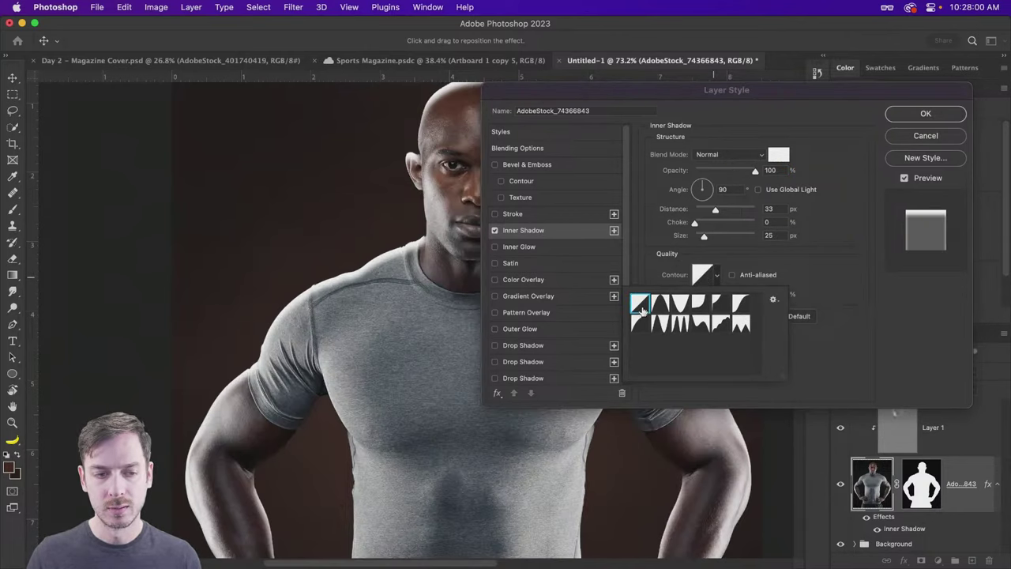
left_click(838, 283)
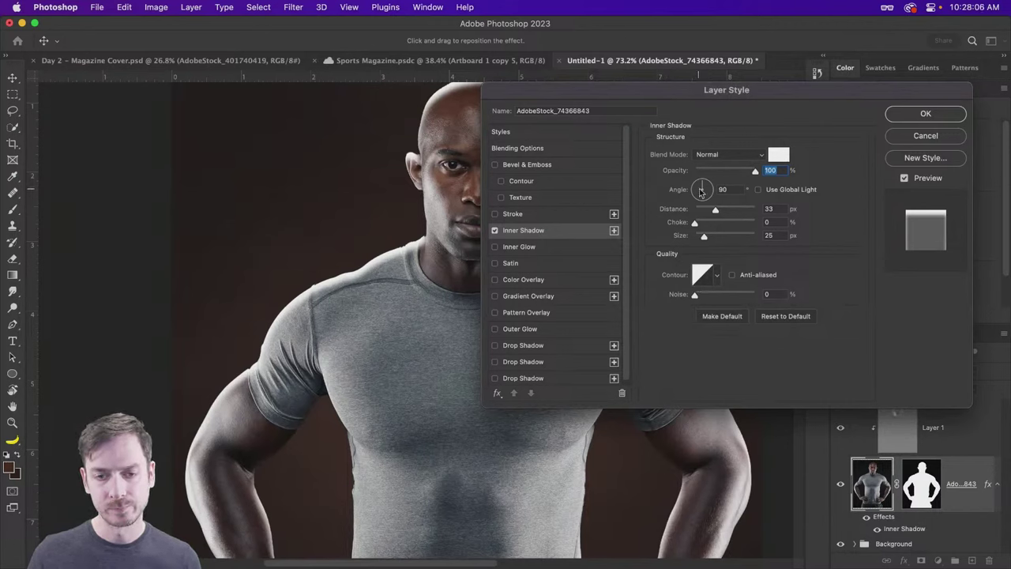
left_click_drag(700, 192, 703, 212)
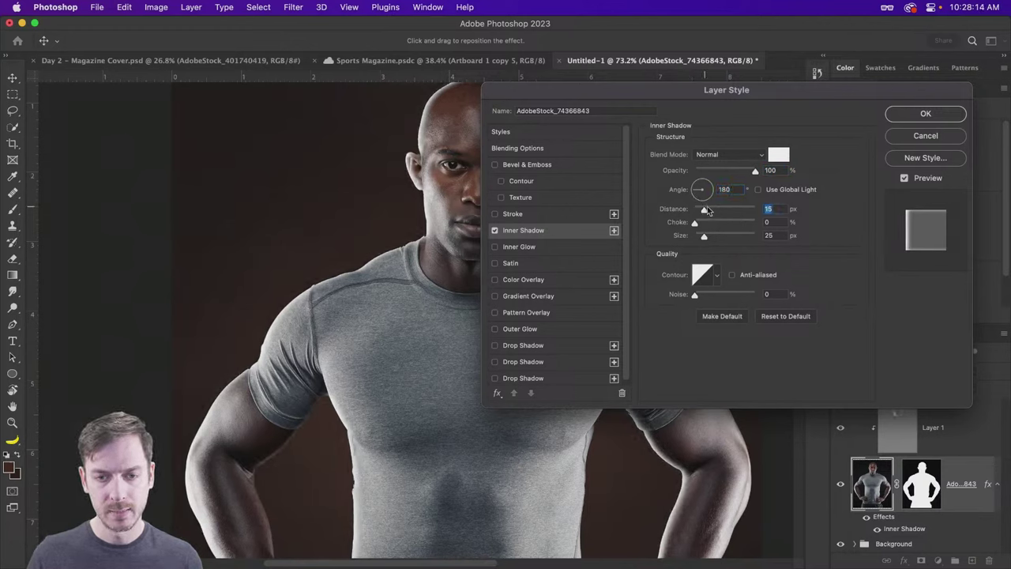
Step: Set the inner shadow's blend mode to Soft Light and toggle it to compare the effect
left_click(730, 156)
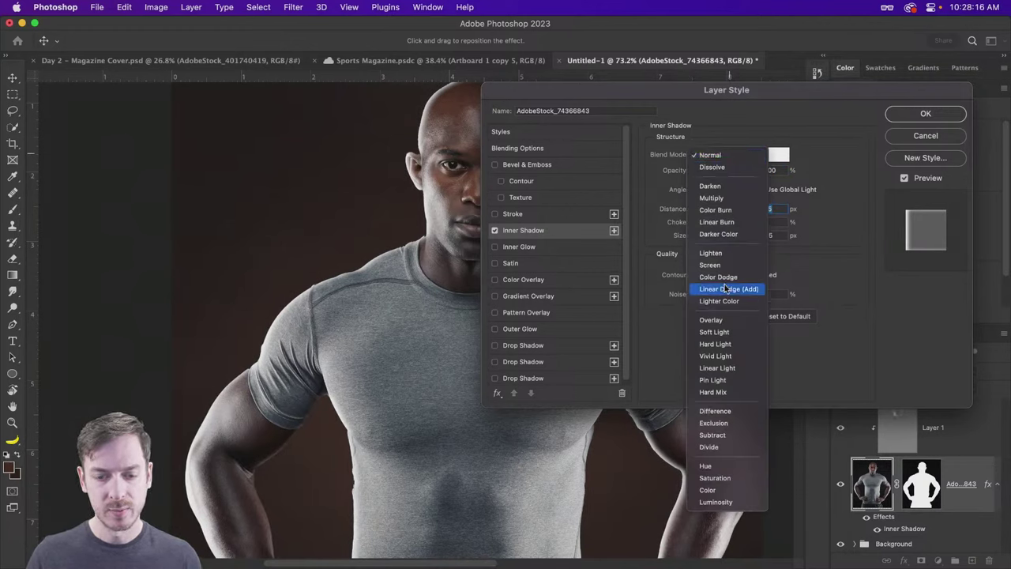
left_click(719, 333)
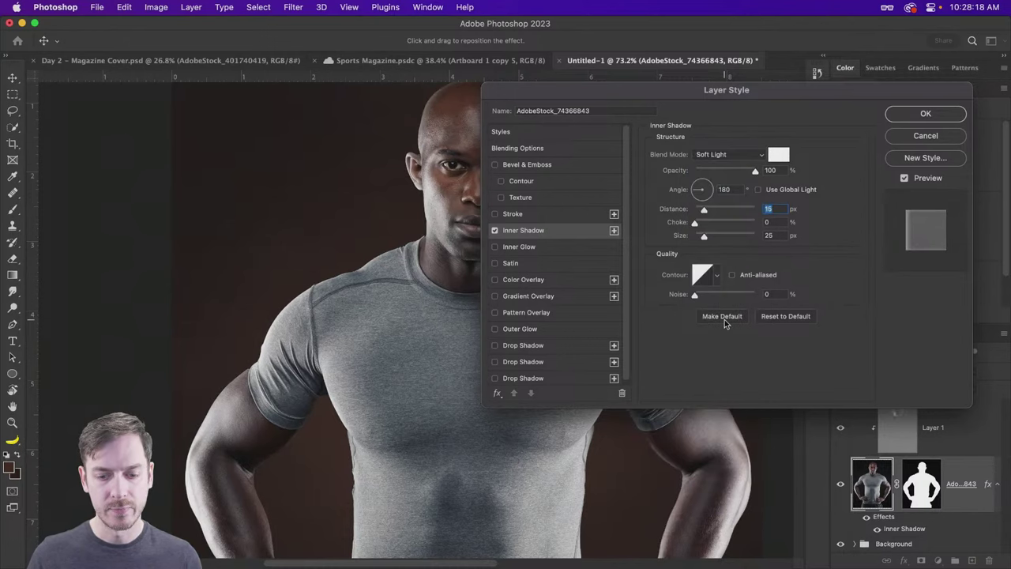
left_click(495, 231)
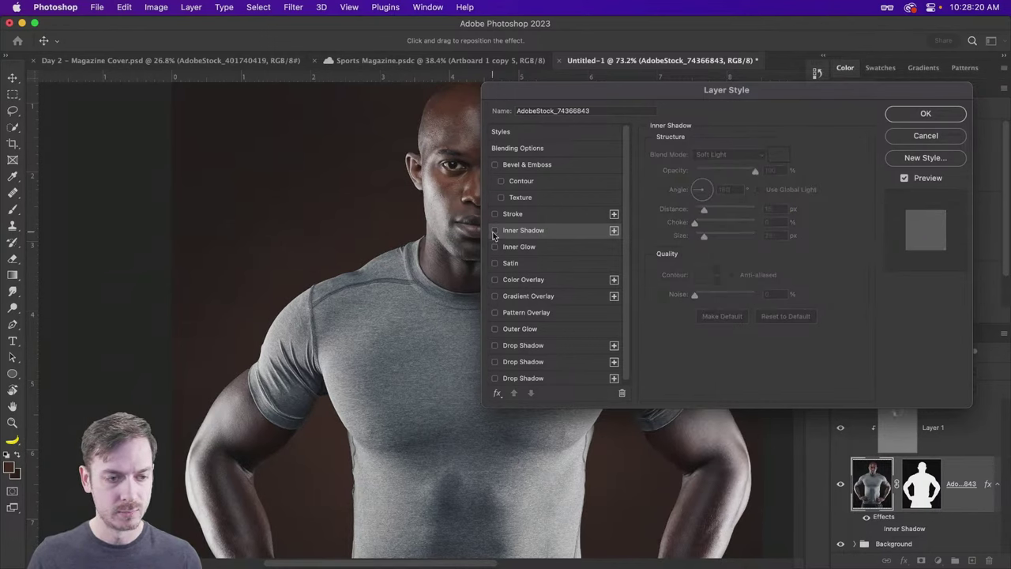
left_click(495, 231)
left_click(495, 231)
left_click(495, 231)
left_click(494, 231)
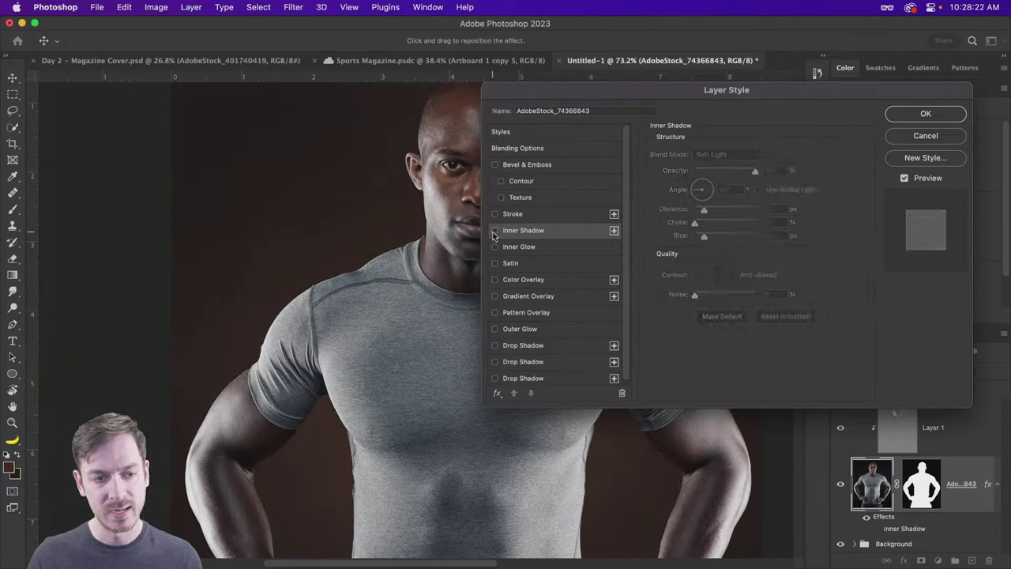
left_click(495, 230)
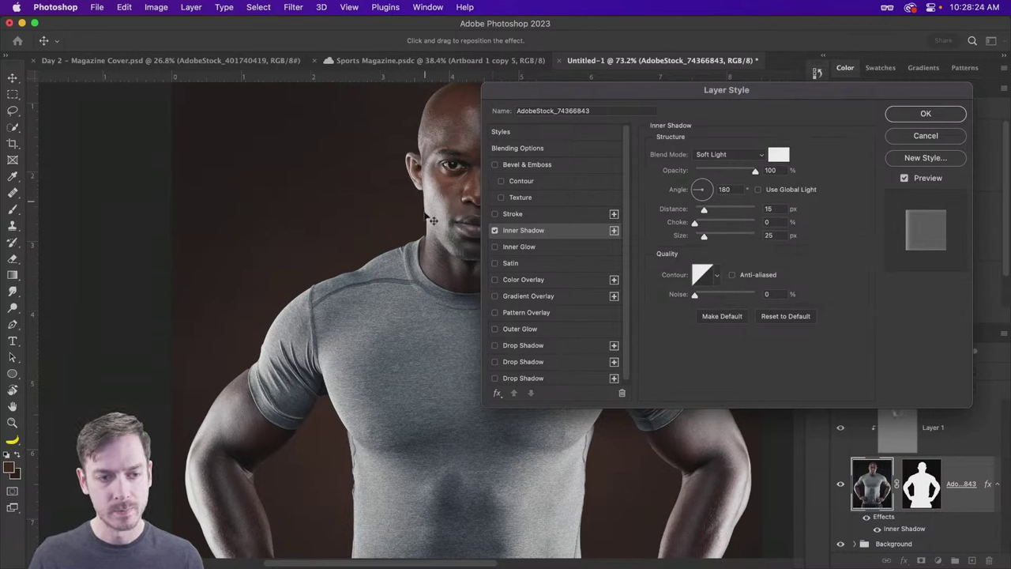
left_click(494, 231)
left_click(494, 231)
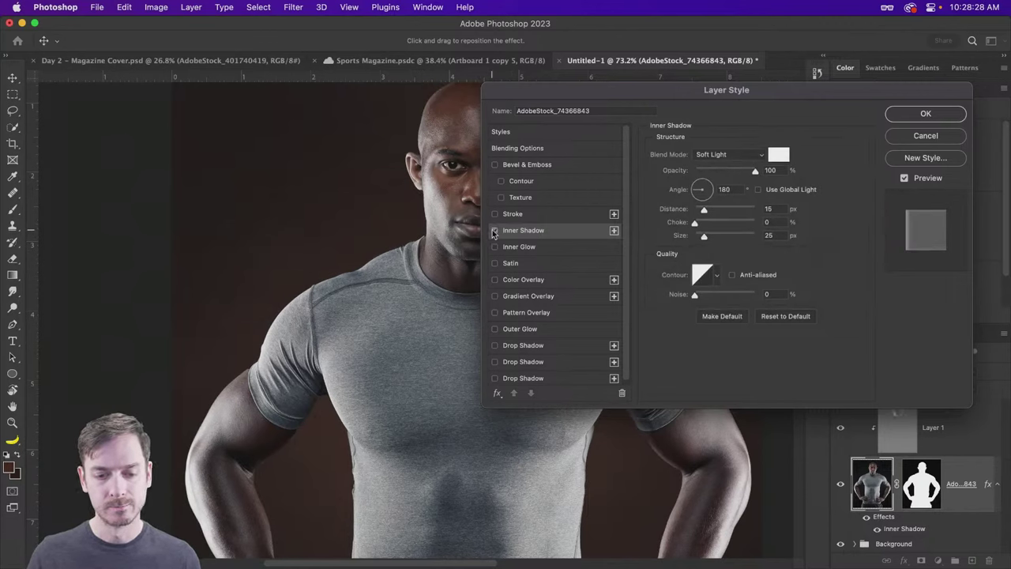
left_click(494, 231)
left_click(495, 231)
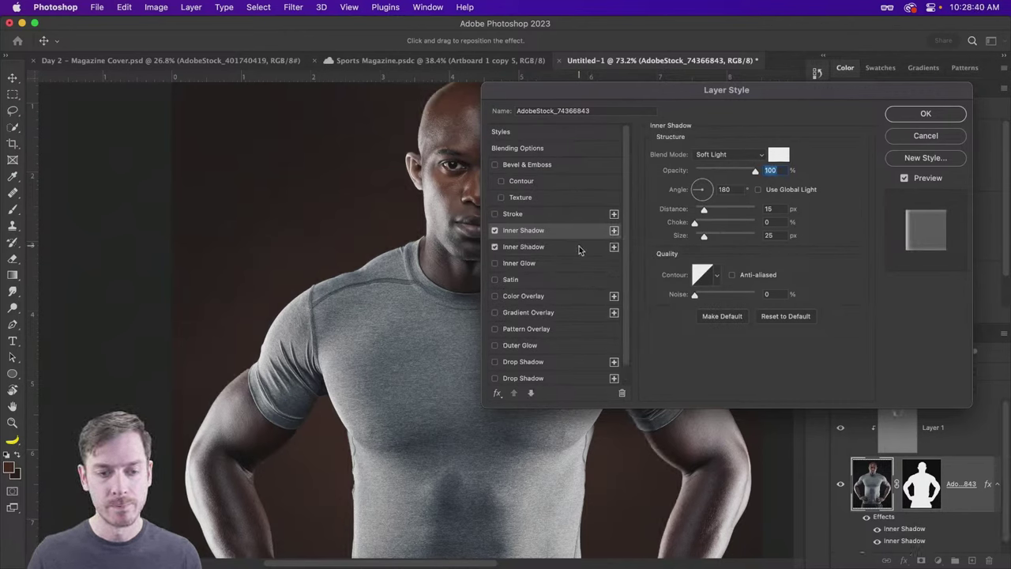
Step: Add a second inner shadow in black (000000) angled at 0°
left_click(614, 231)
left_click(779, 155)
type("000000")
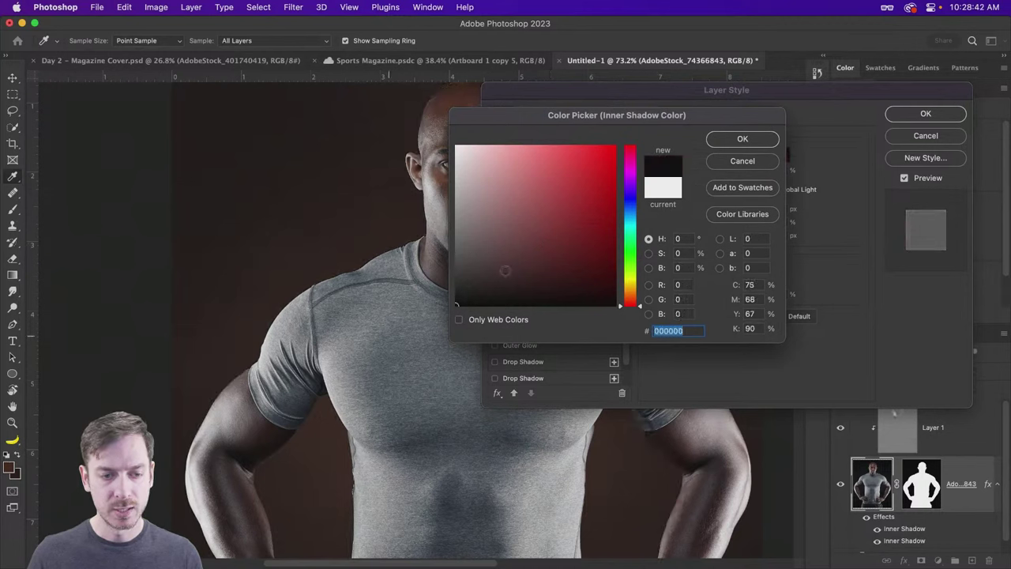
left_click(743, 138)
left_click_drag(706, 194, 733, 194)
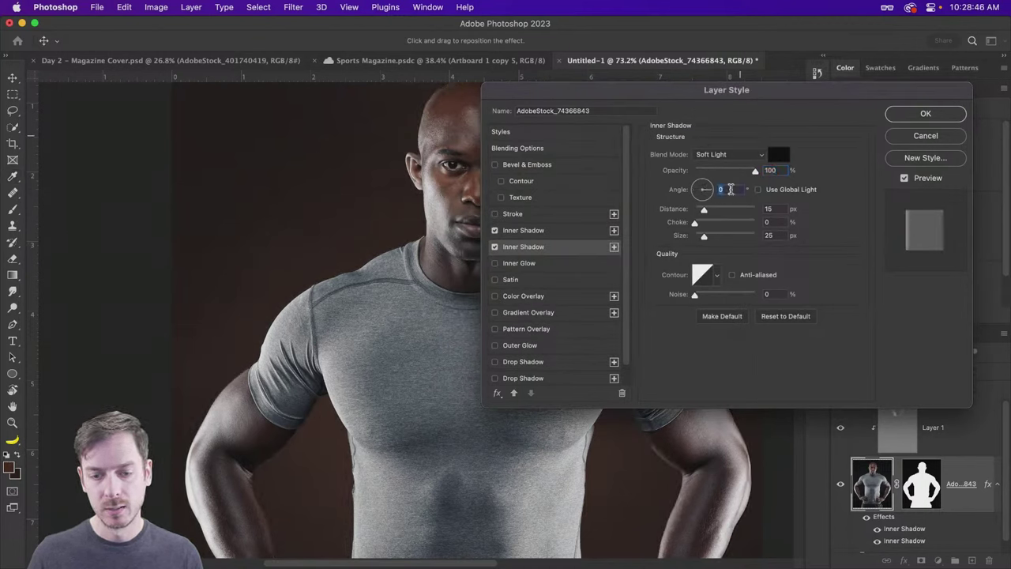
left_click_drag(633, 91, 585, 215)
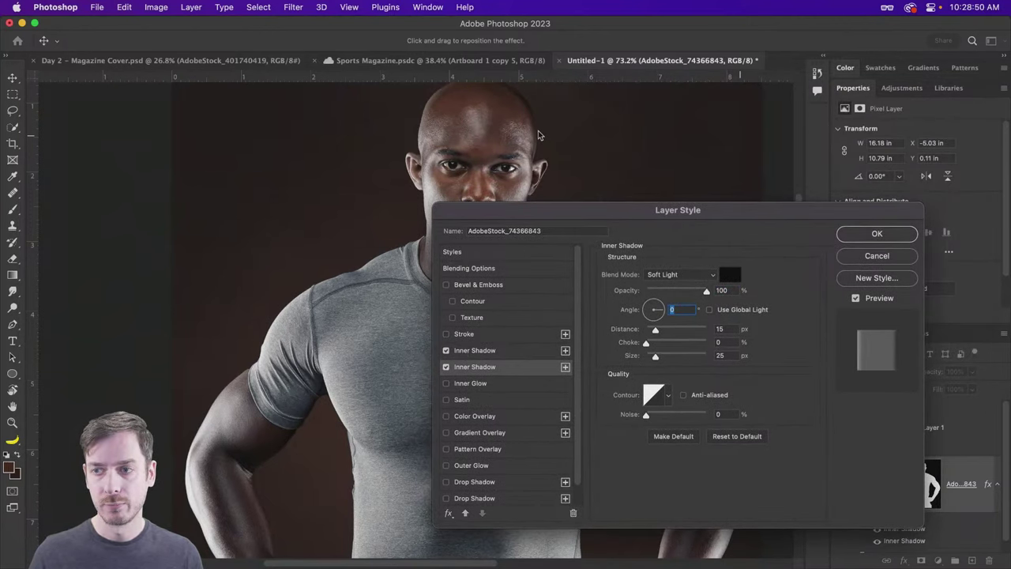
Step: Compare the shadows with Preview on and off, then set the first shadow's distance to 16 px
left_click(878, 298)
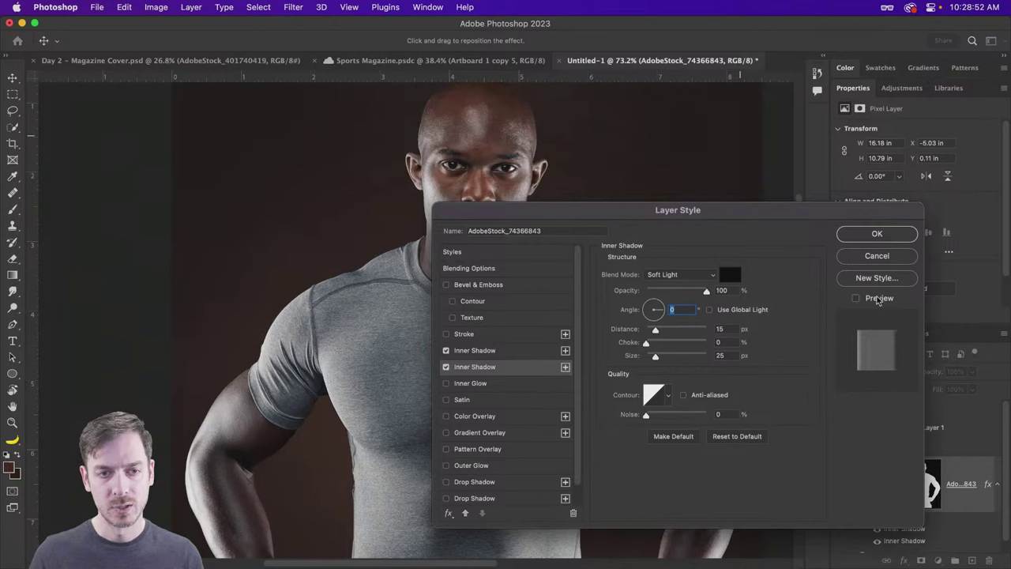
left_click(856, 299)
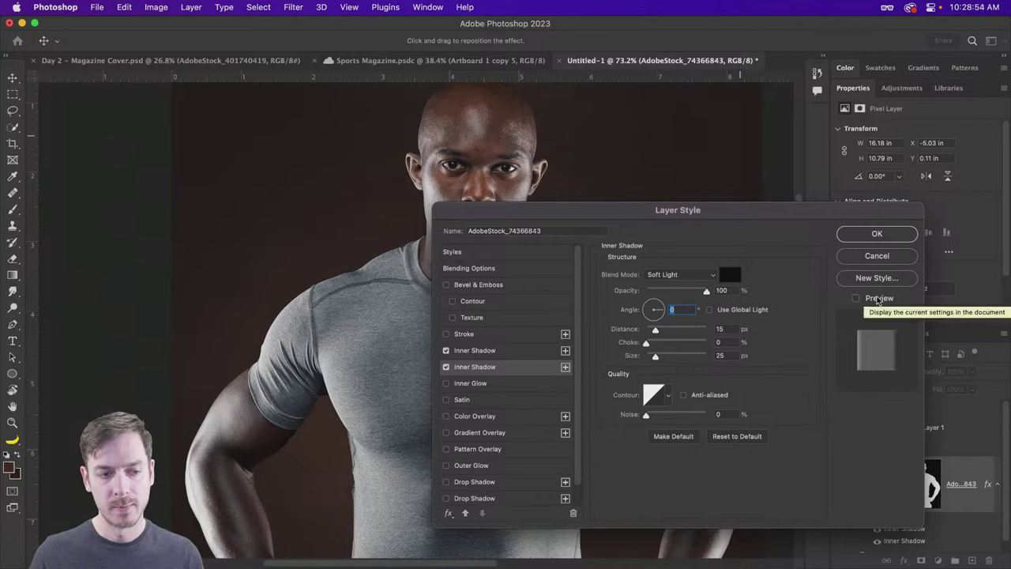
left_click(855, 299)
left_click(856, 299)
left_click(855, 299)
left_click(855, 298)
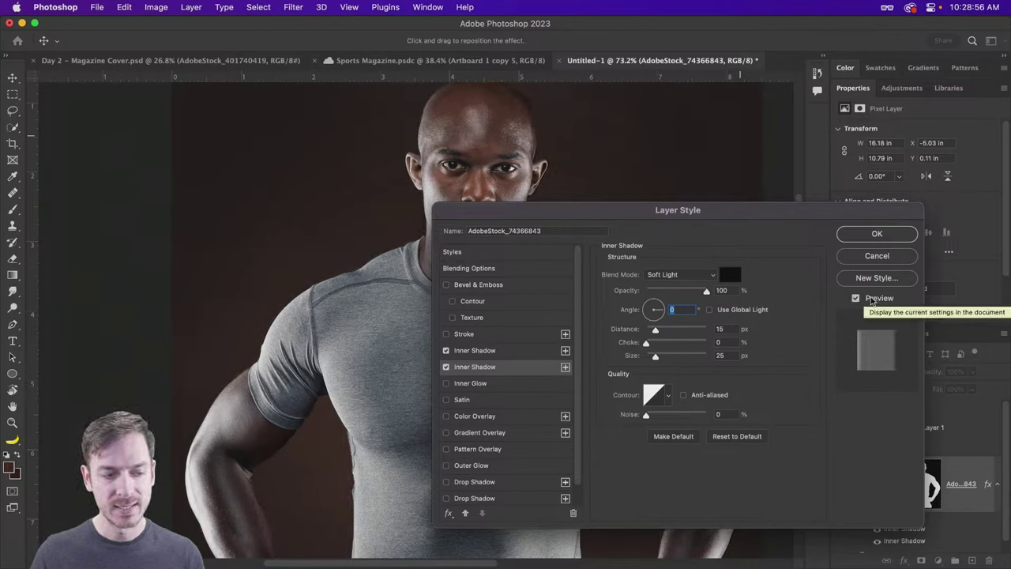
left_click(878, 299)
left_click(497, 352)
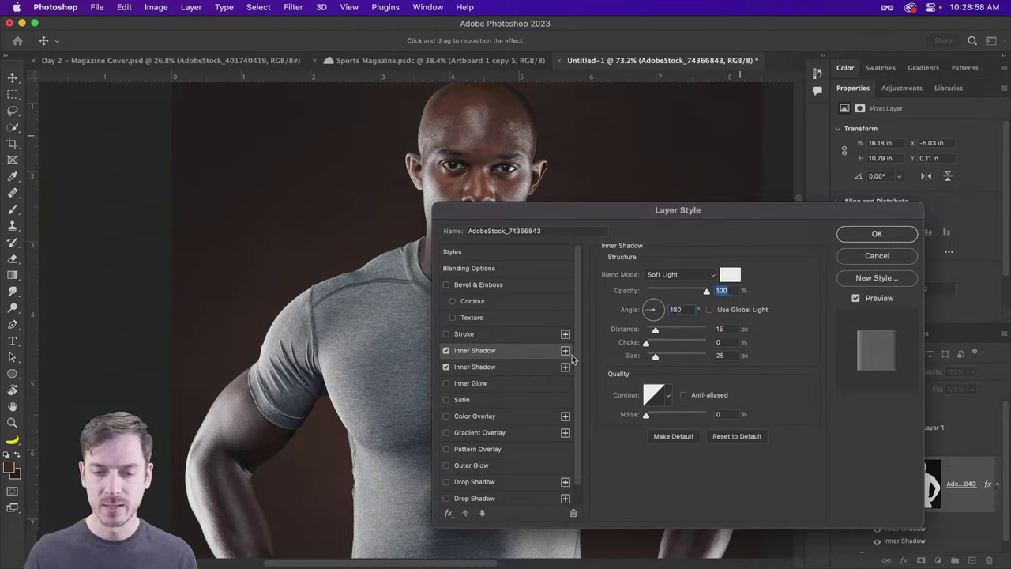
left_click(655, 330)
Step: Commit the layer styles, fit the cover on screen, and group Layer 1 with the photo as 'Athlete'
left_click(877, 234)
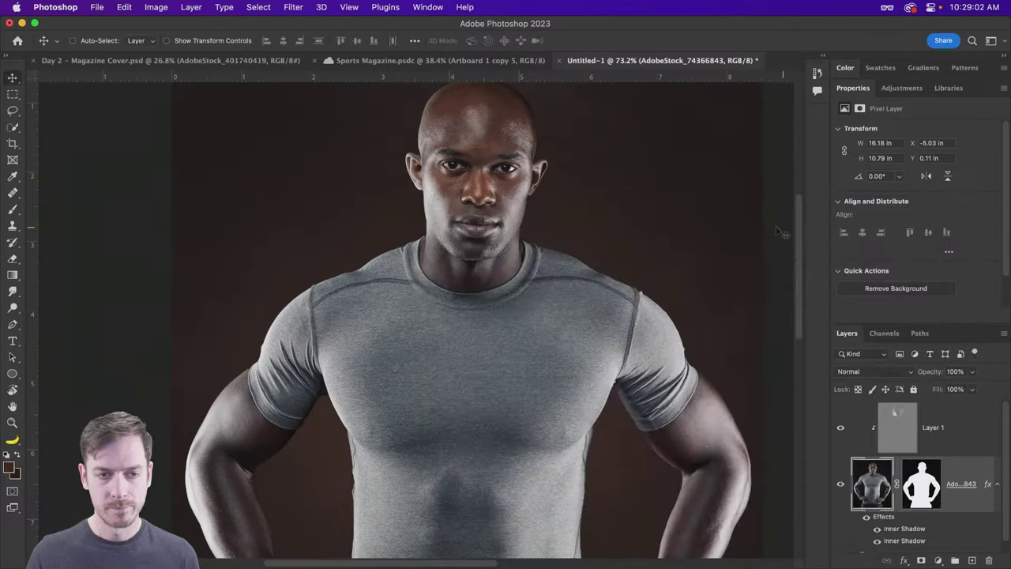
key("super+0")
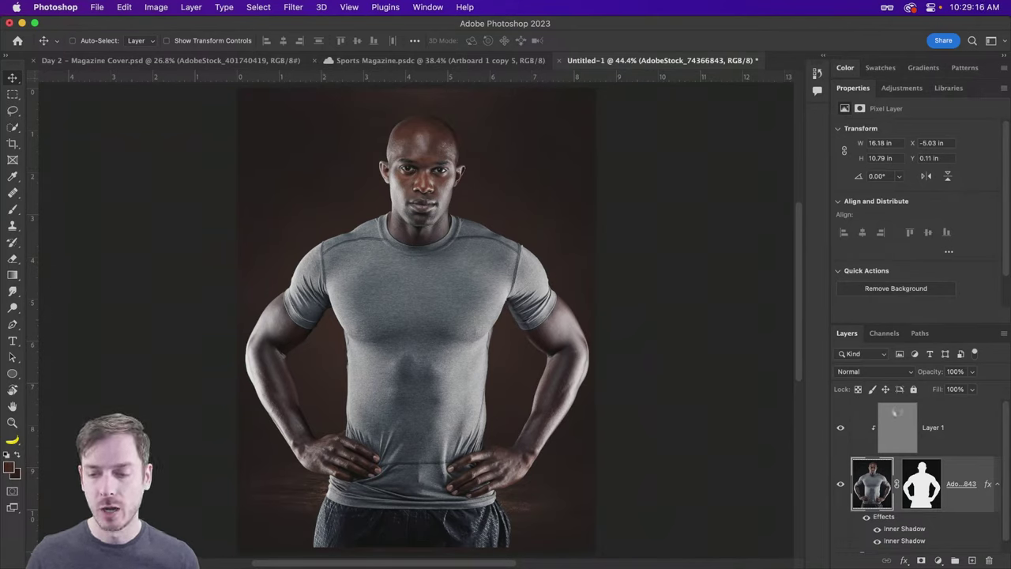
left_click(951, 420)
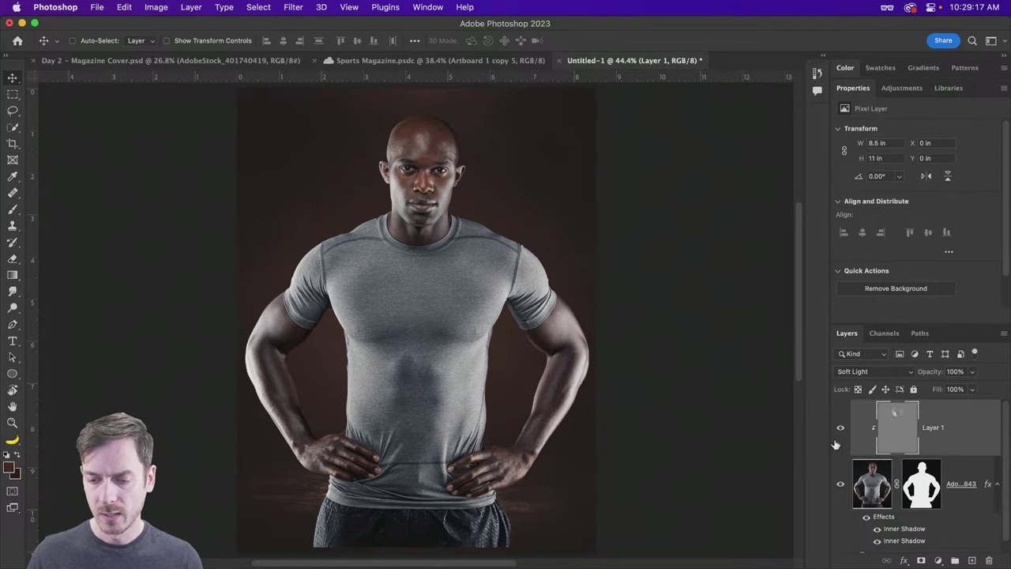
left_click(969, 470, "shift")
key("super+g")
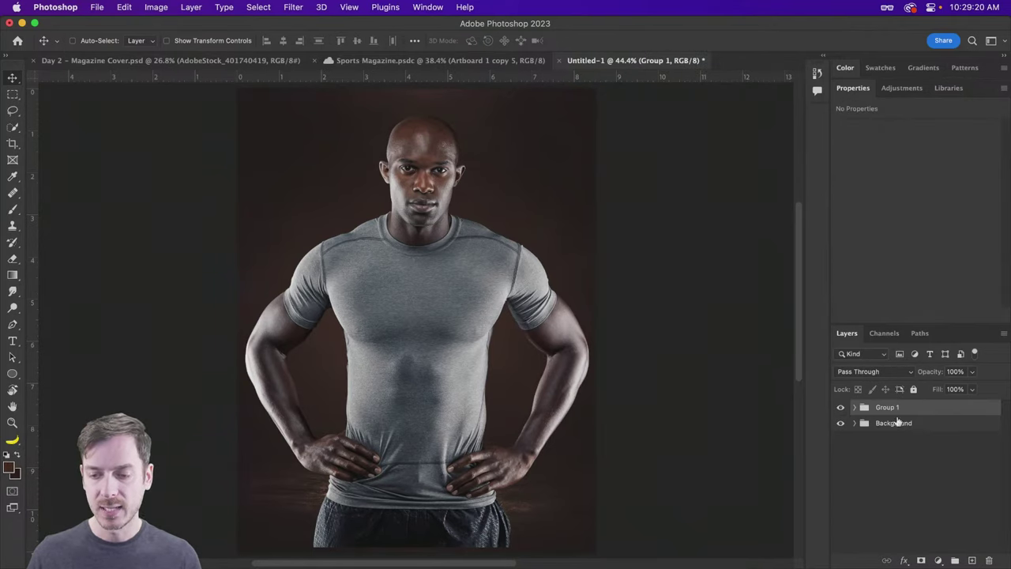
double_click(888, 407)
type("Athlete")
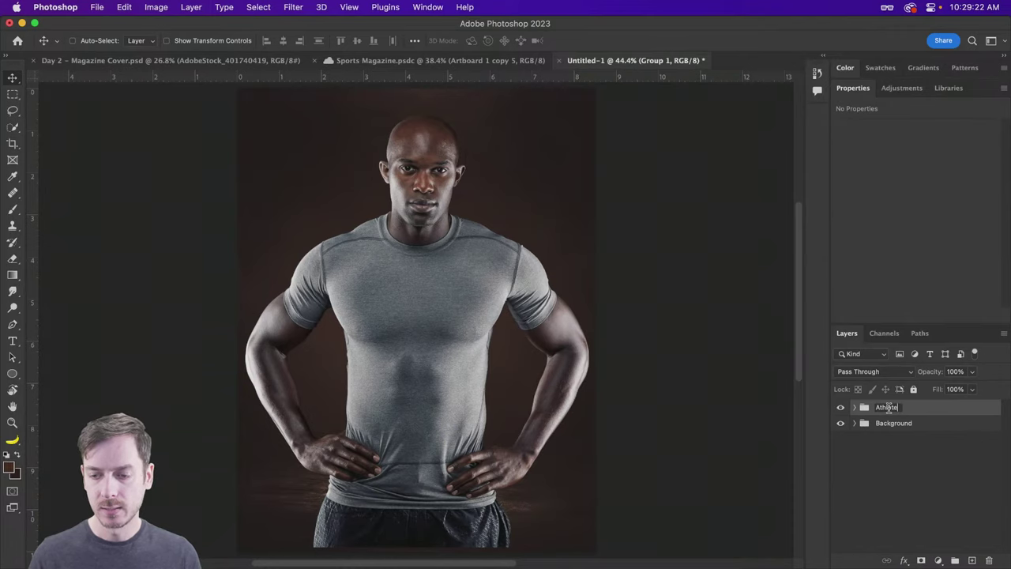
key("Return")
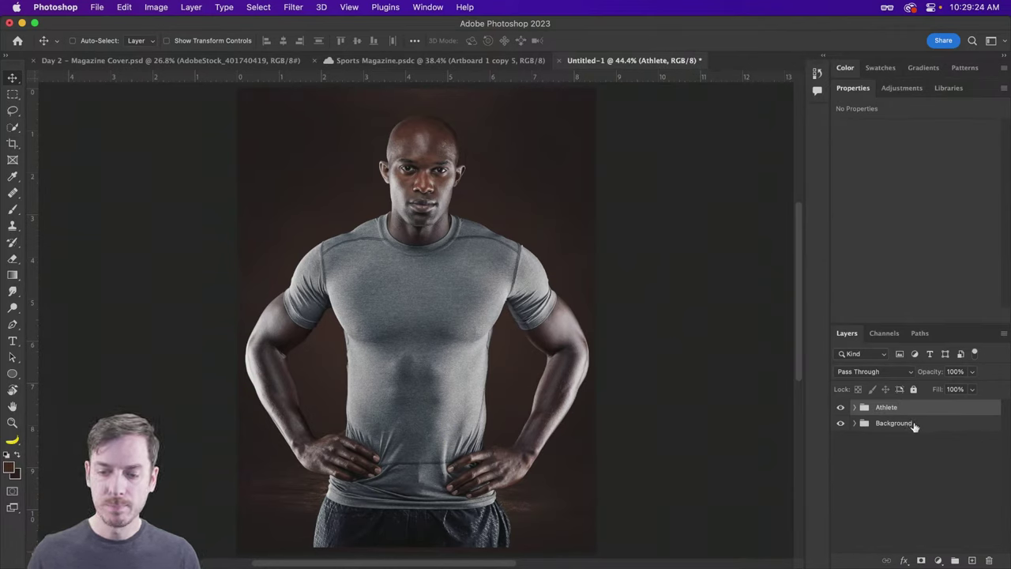
left_click(914, 424)
left_click(914, 411)
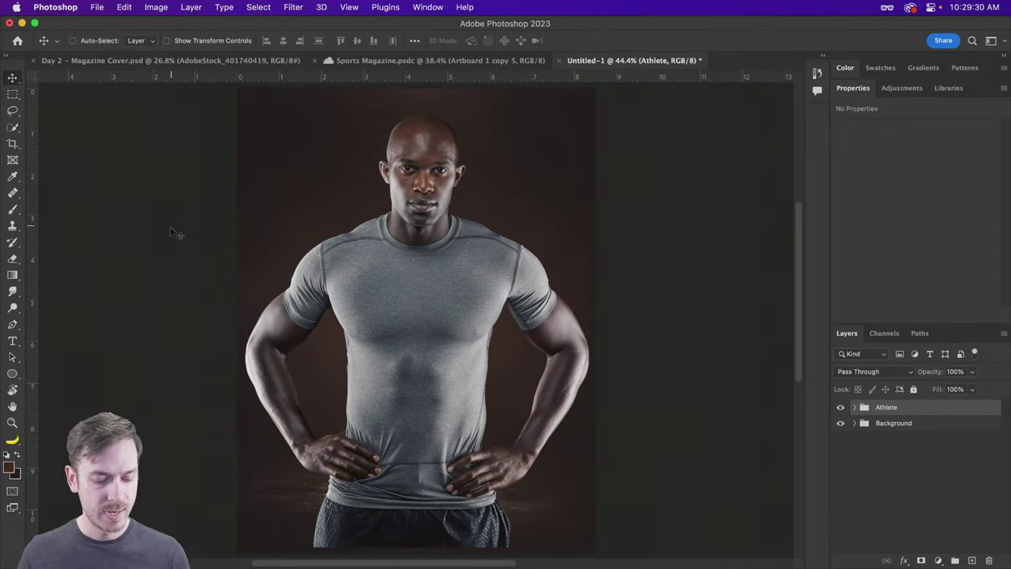
Step: Add a 72 pt 'Sports' text layer near the cover's top-left
key("t")
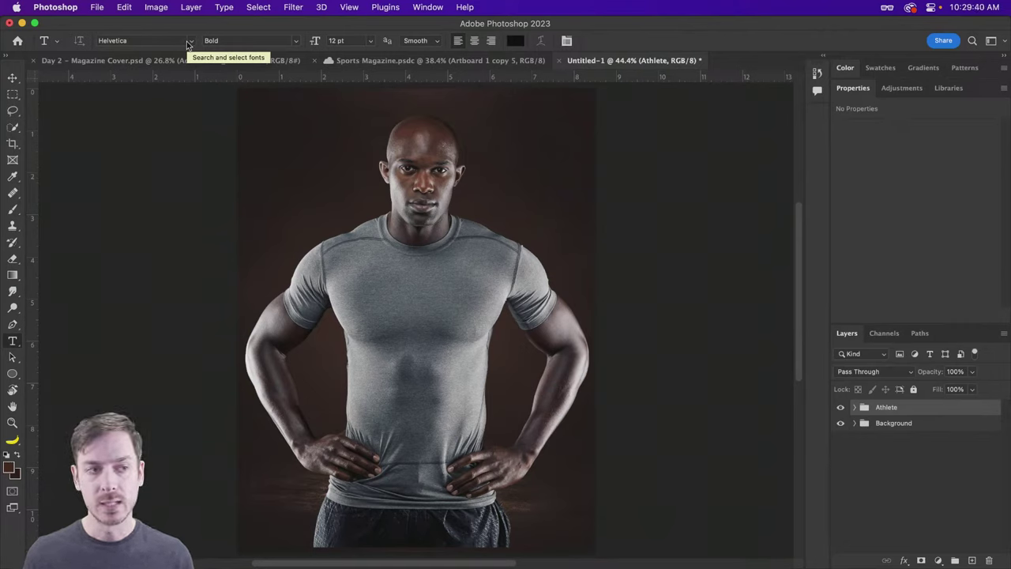
left_click(369, 40)
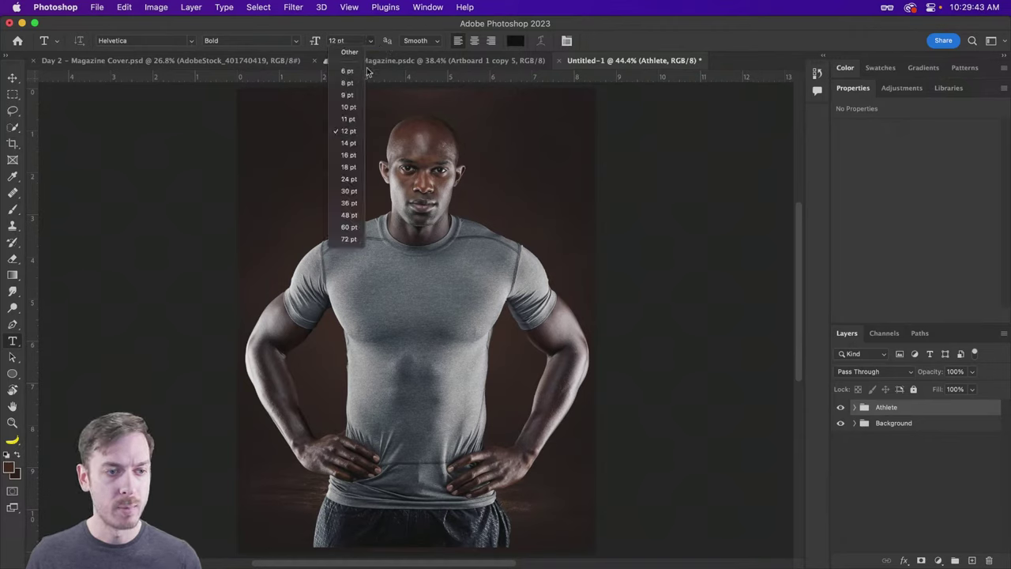
left_click(348, 238)
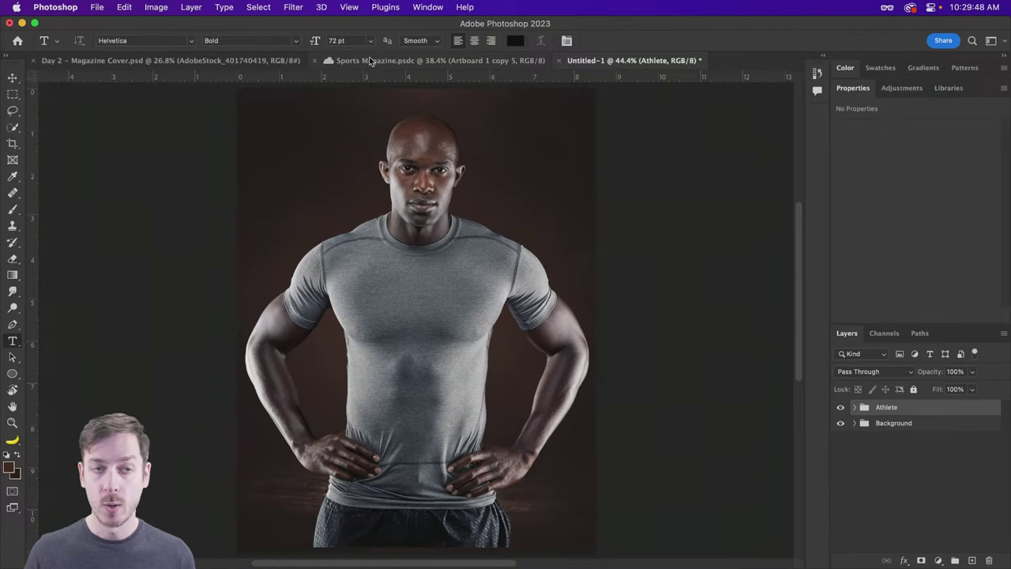
left_click(276, 168)
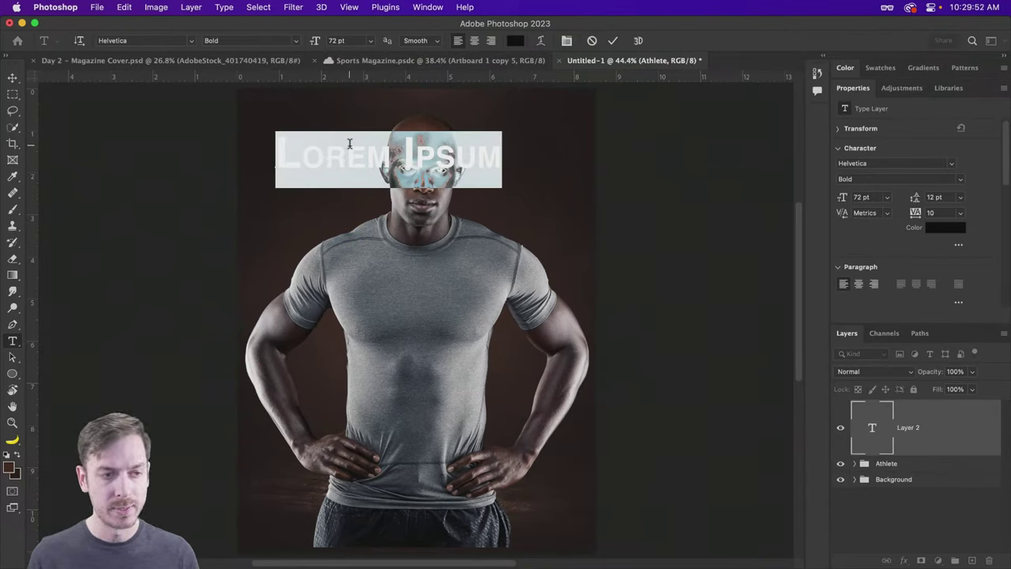
type("Sports")
key("Escape")
key("v")
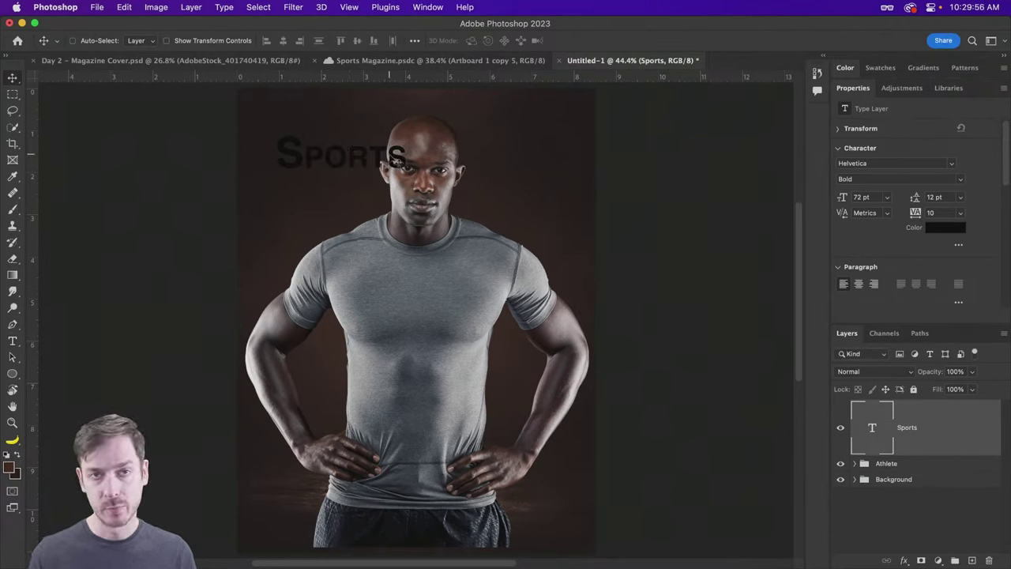
Step: Scale the Sports text to about 225% and move it up over the athlete's head
key("super")
key("super+t")
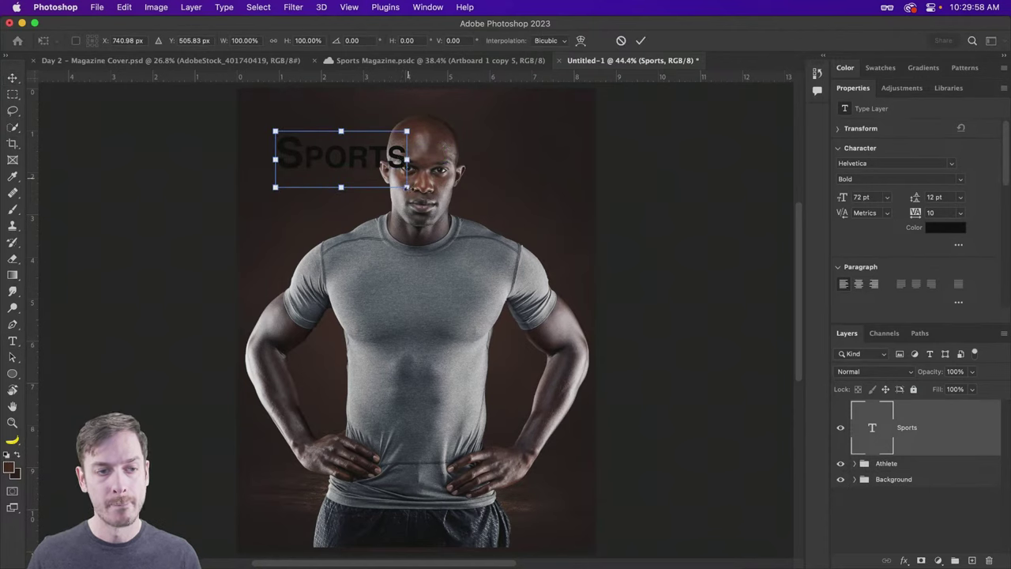
left_click_drag(406, 168, 563, 283)
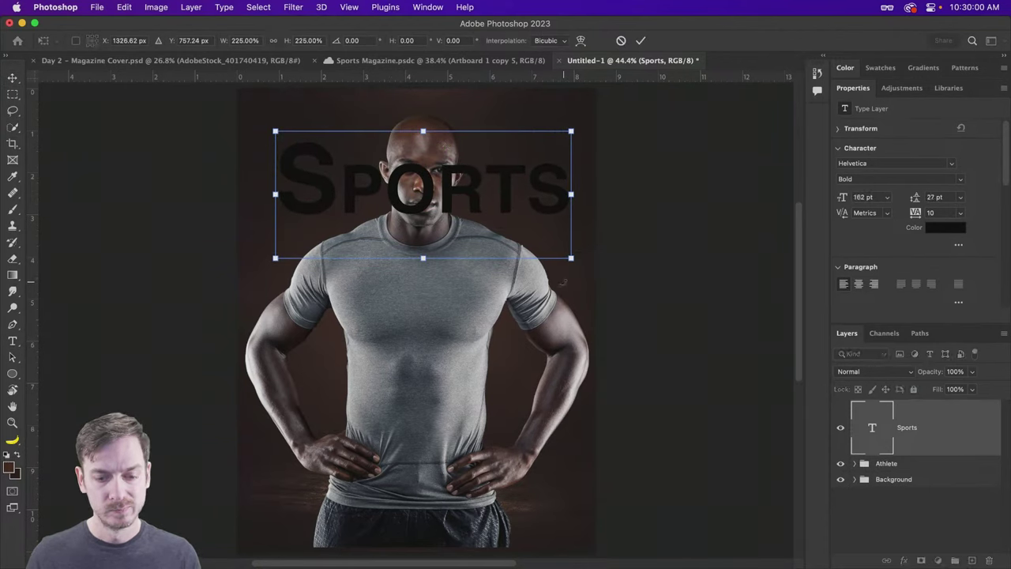
key("Return")
key("t")
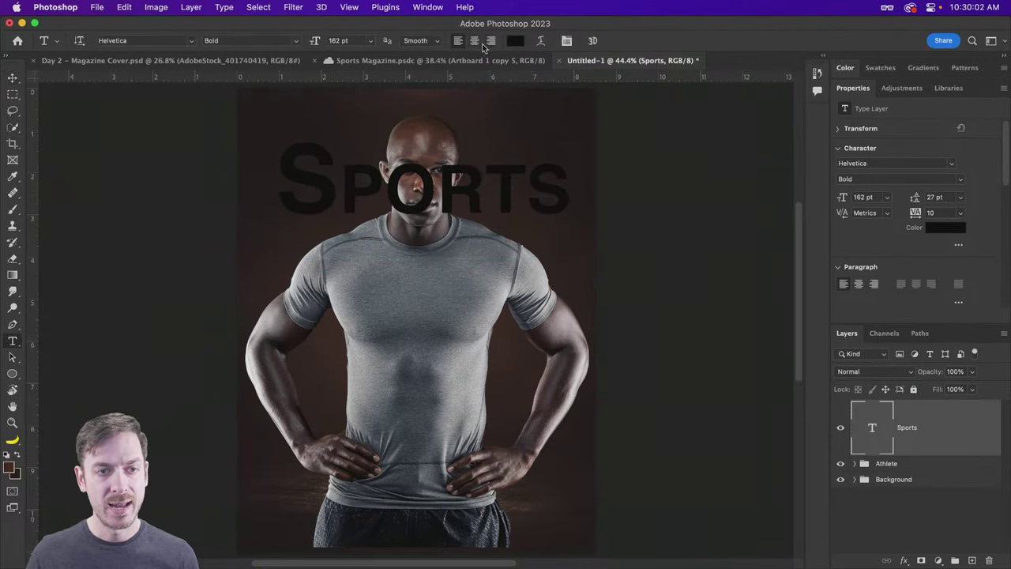
key("v")
left_click_drag(486, 170, 470, 144)
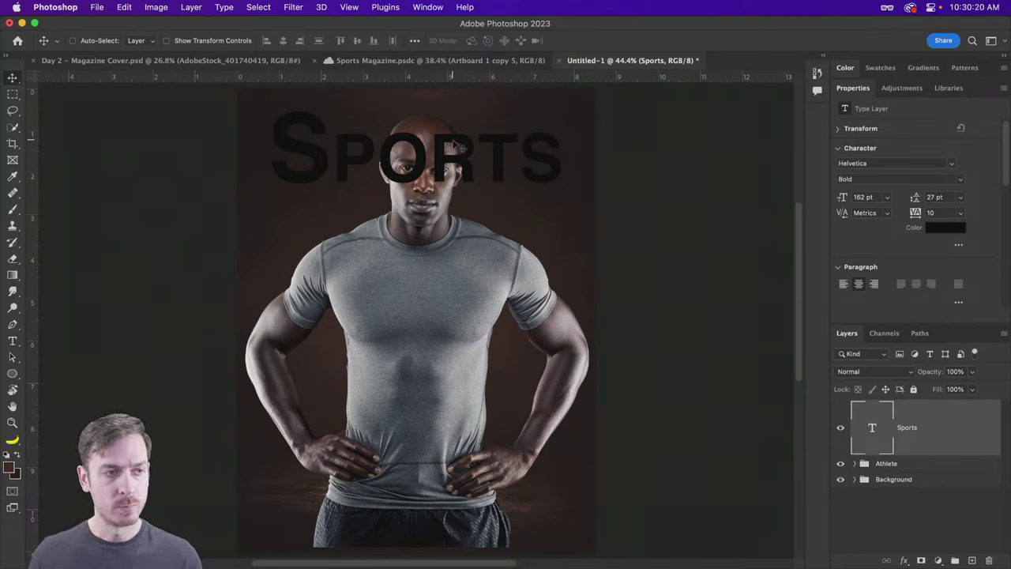
key("t")
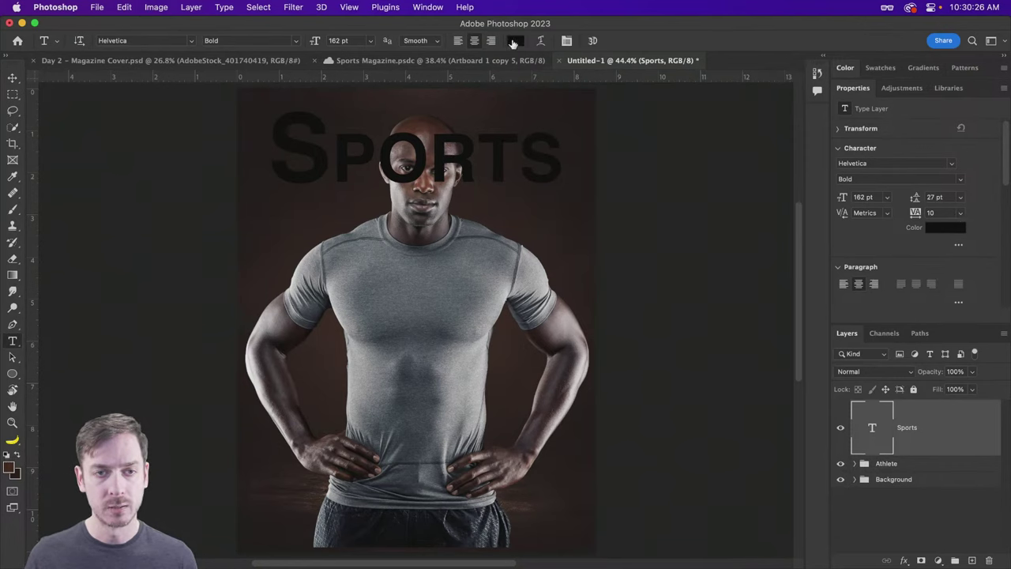
Step: Colour the Sports text pale warm beige, #eed8c7, in the Color Picker
left_click(513, 41)
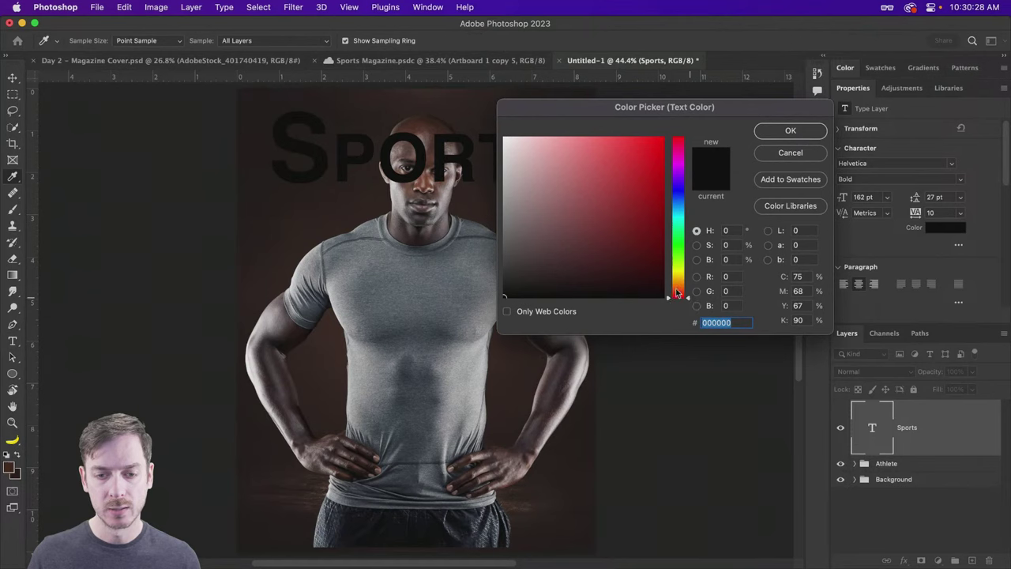
left_click(505, 139)
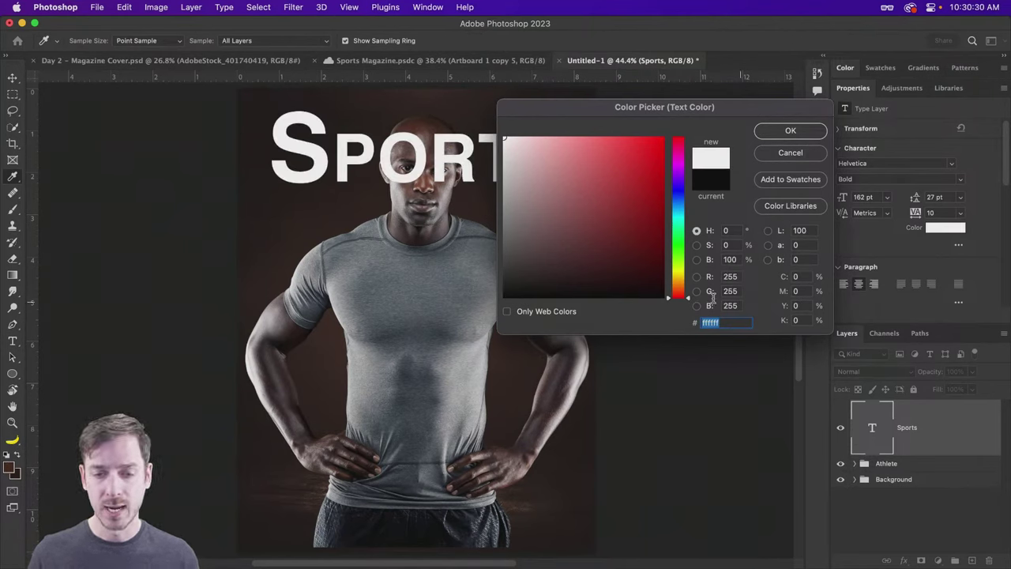
left_click_drag(691, 300, 689, 290)
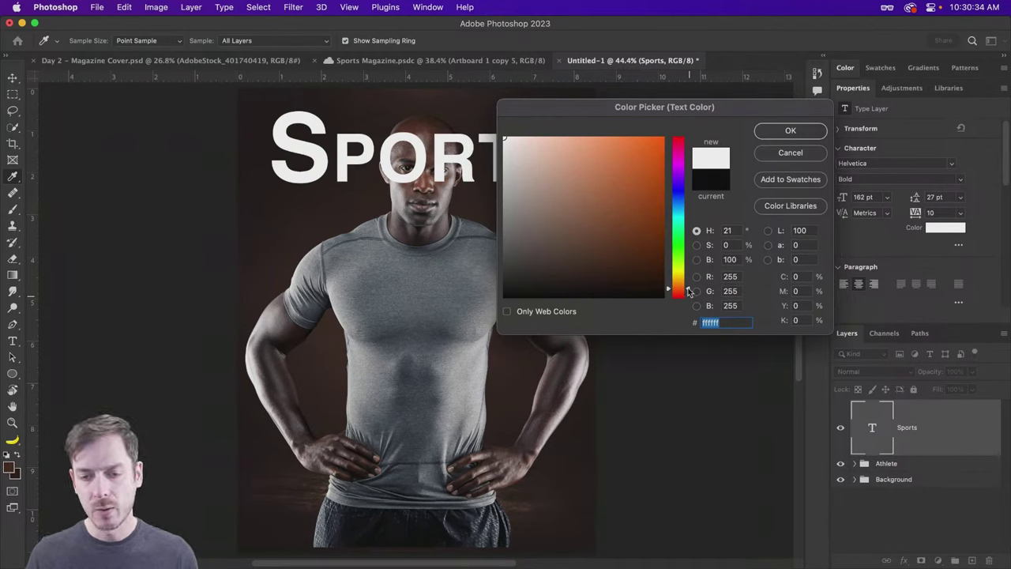
left_click(520, 138)
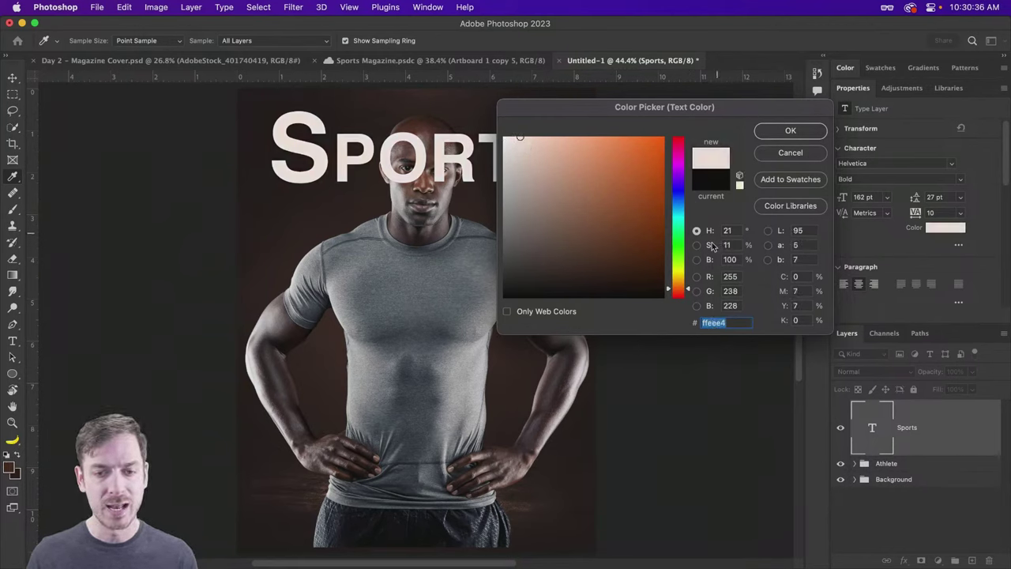
left_click_drag(690, 289, 689, 292)
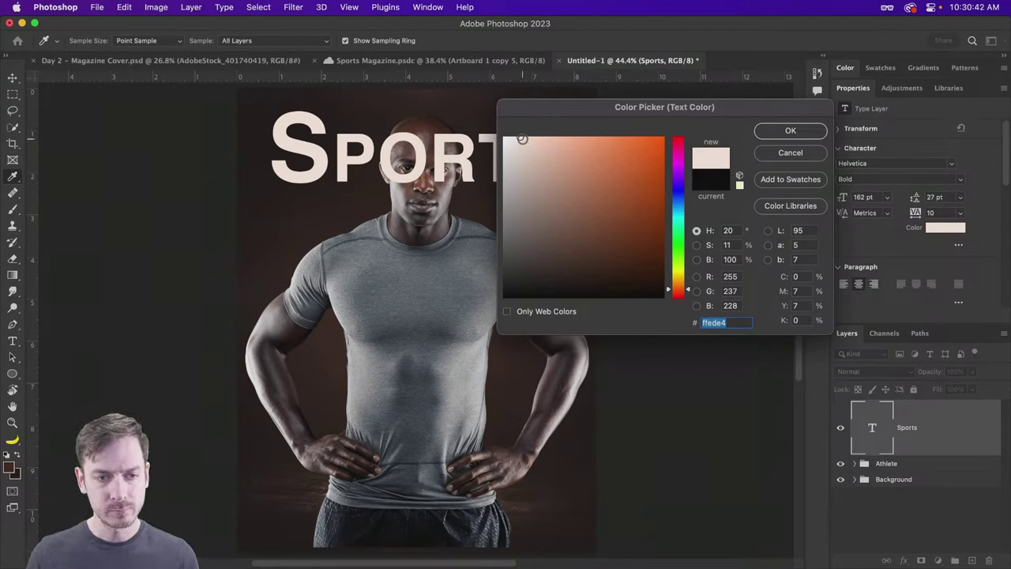
left_click(524, 147)
left_click_drag(524, 147, 524, 146)
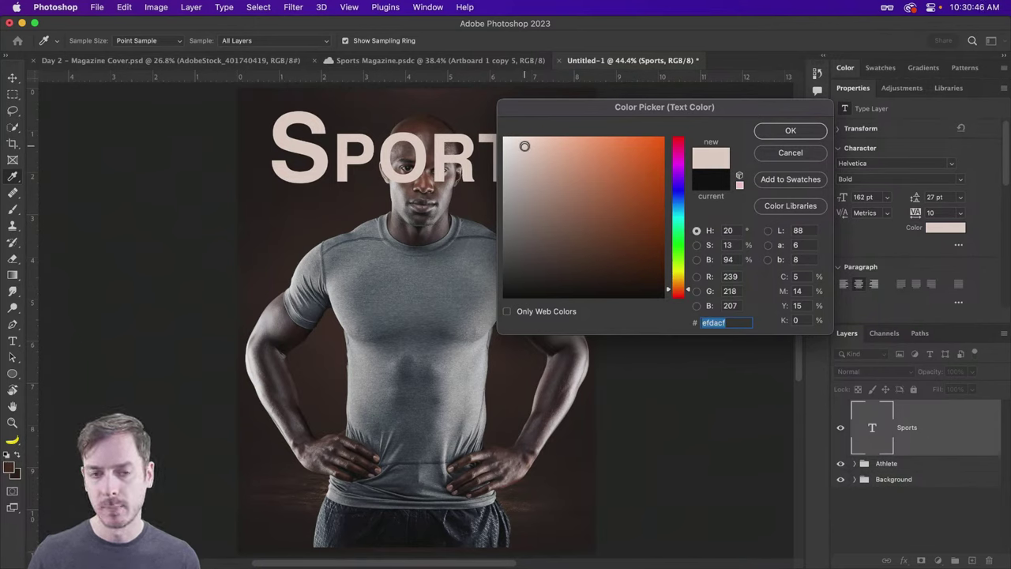
left_click(546, 213)
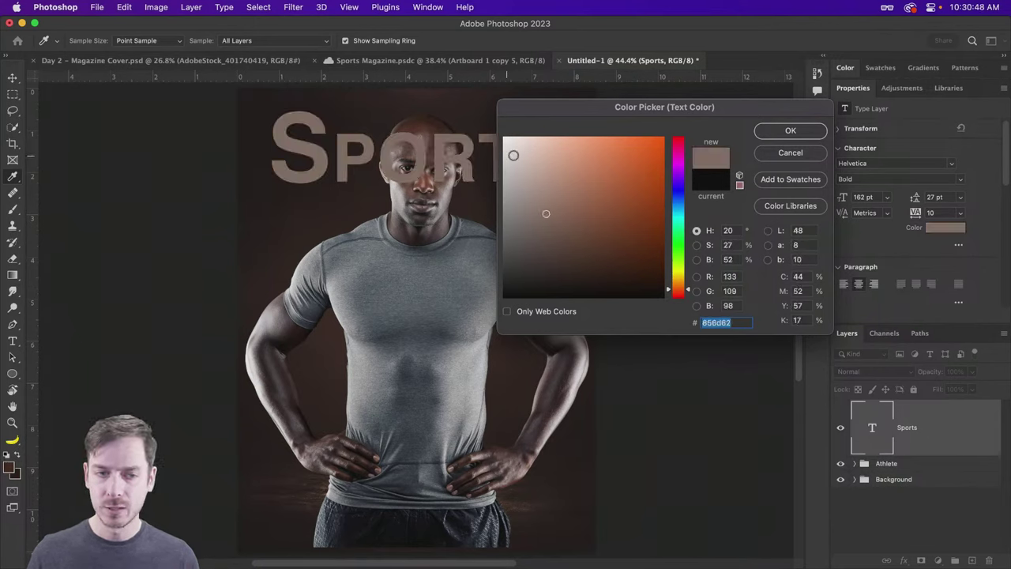
left_click_drag(517, 151, 522, 150)
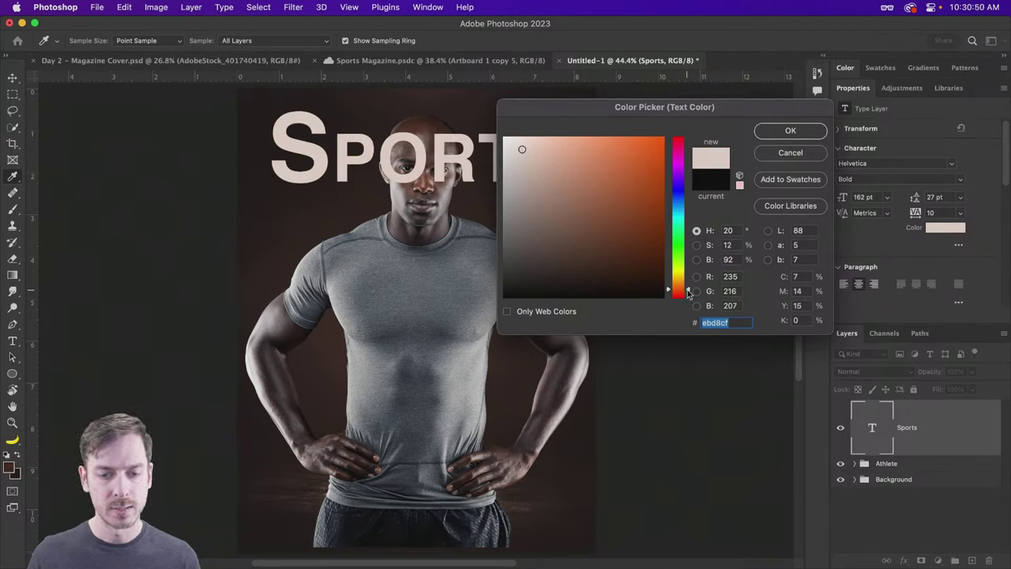
left_click_drag(525, 146, 529, 147)
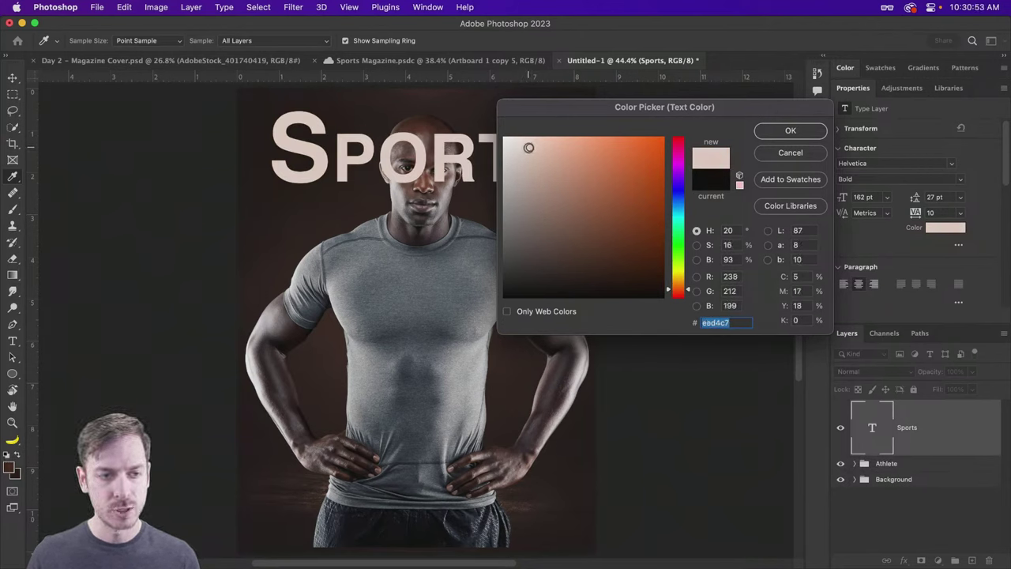
left_click(689, 288)
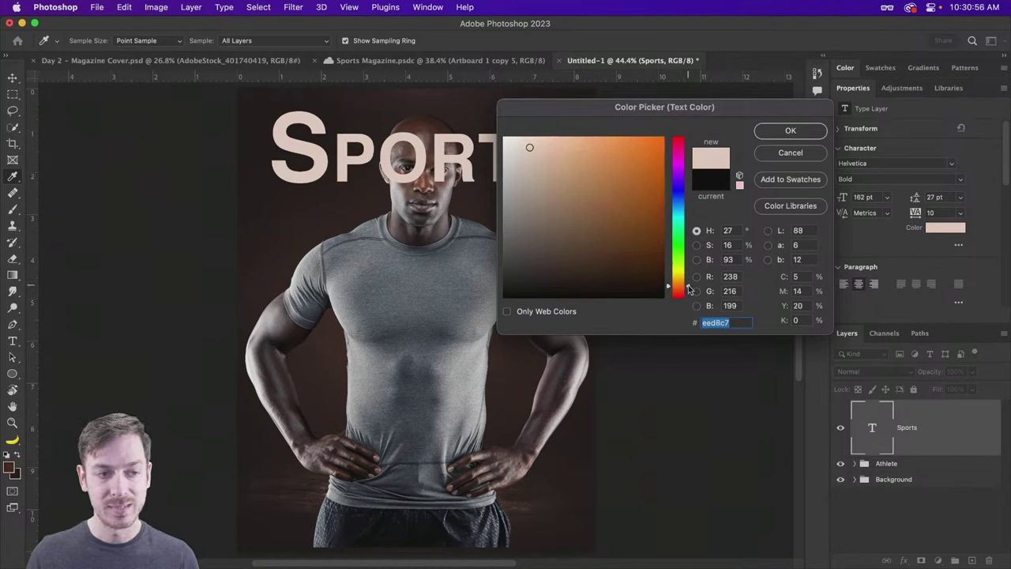
left_click(790, 130)
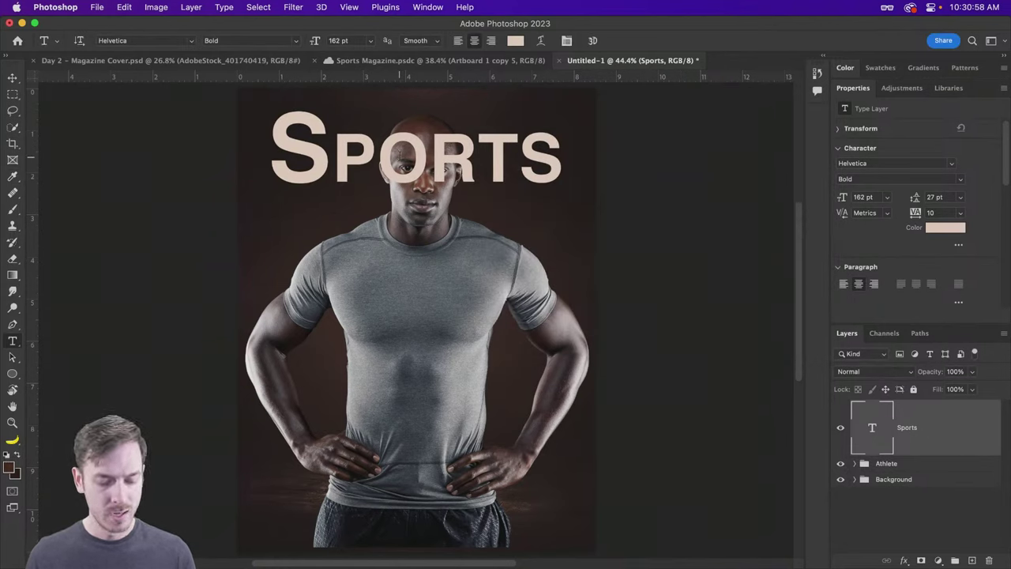
key("v")
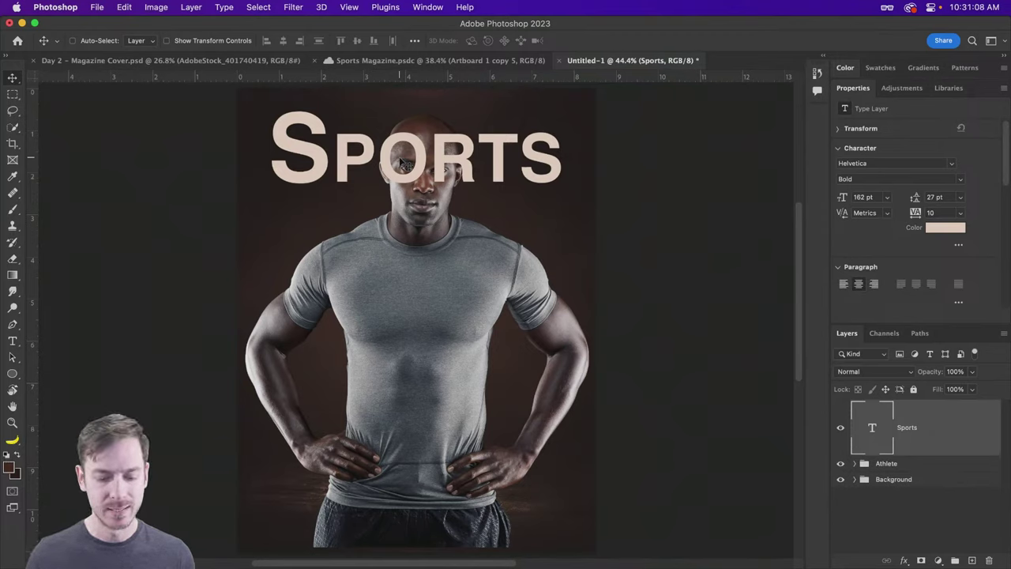
Step: Change the Sports font from Helvetica Bold to Lust in its Display style
key("t")
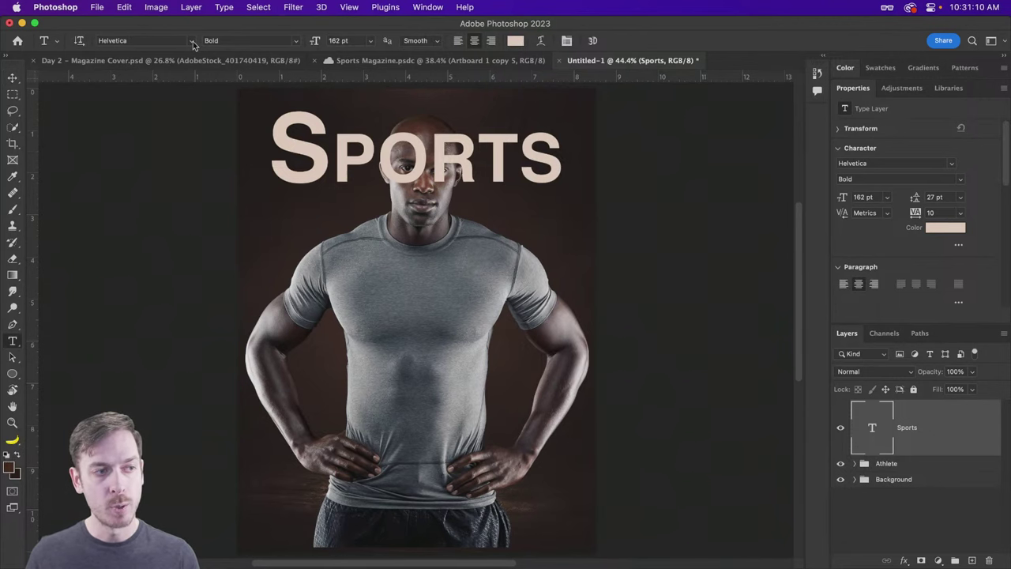
left_click(192, 41)
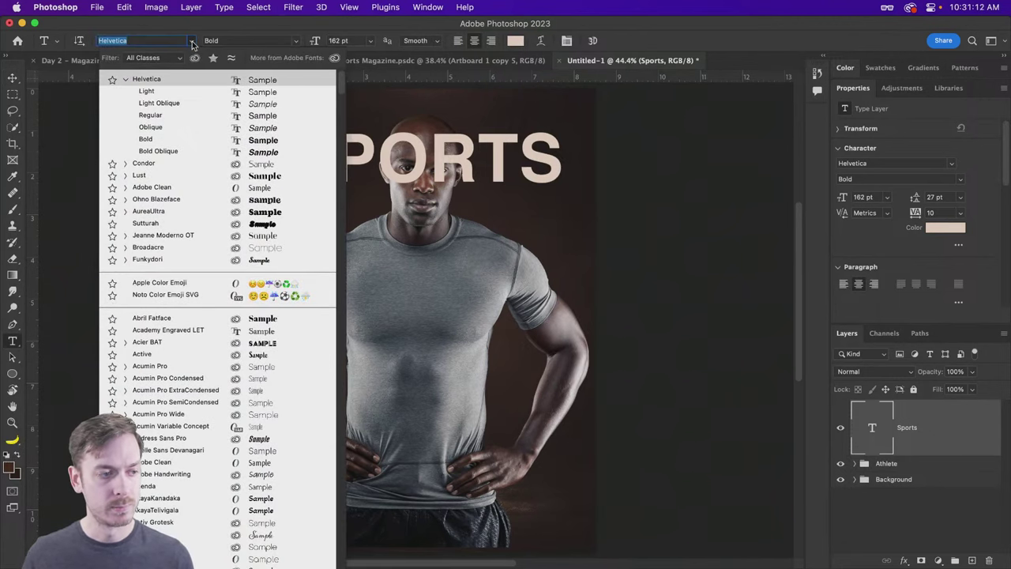
left_click(157, 181)
left_click(298, 41)
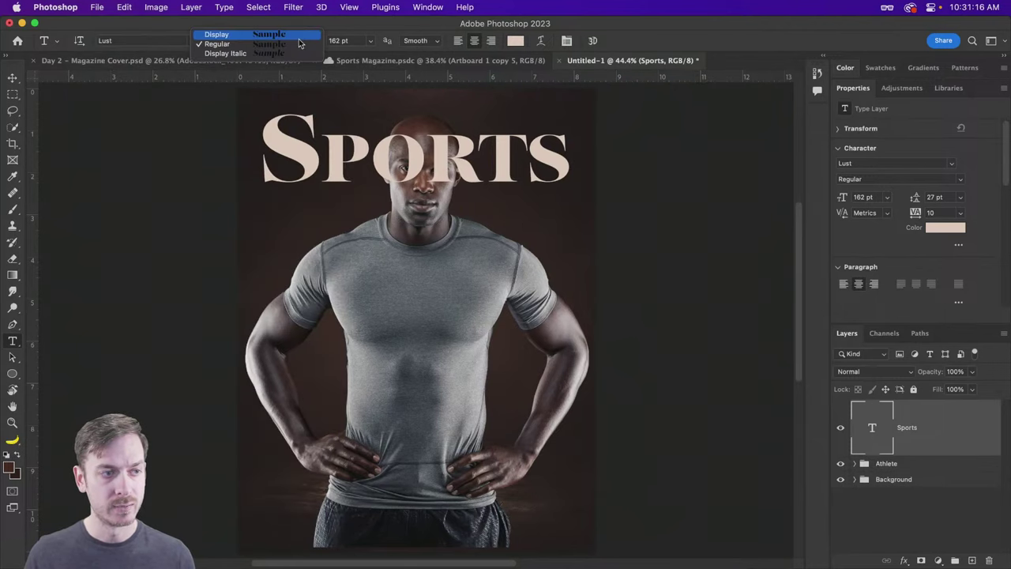
left_click(241, 34)
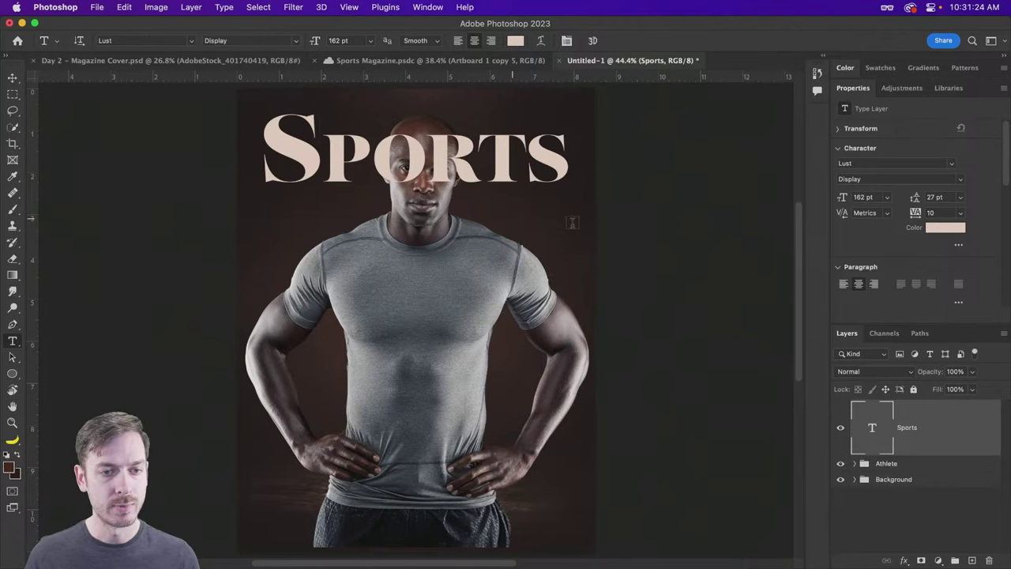
scroll(989, 237, "down", 5)
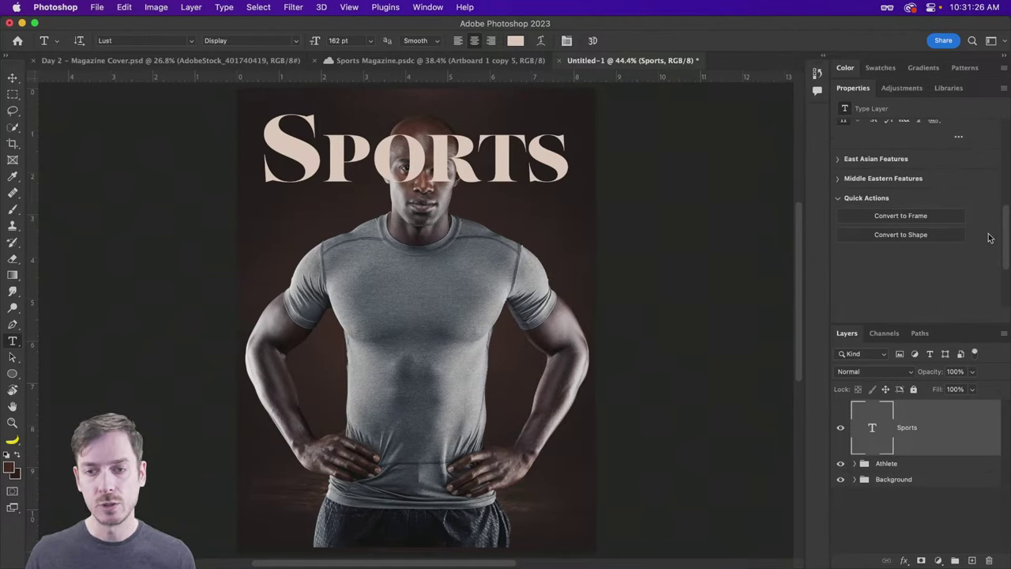
scroll(989, 237, "up", 2)
scroll(987, 237, "up", 4)
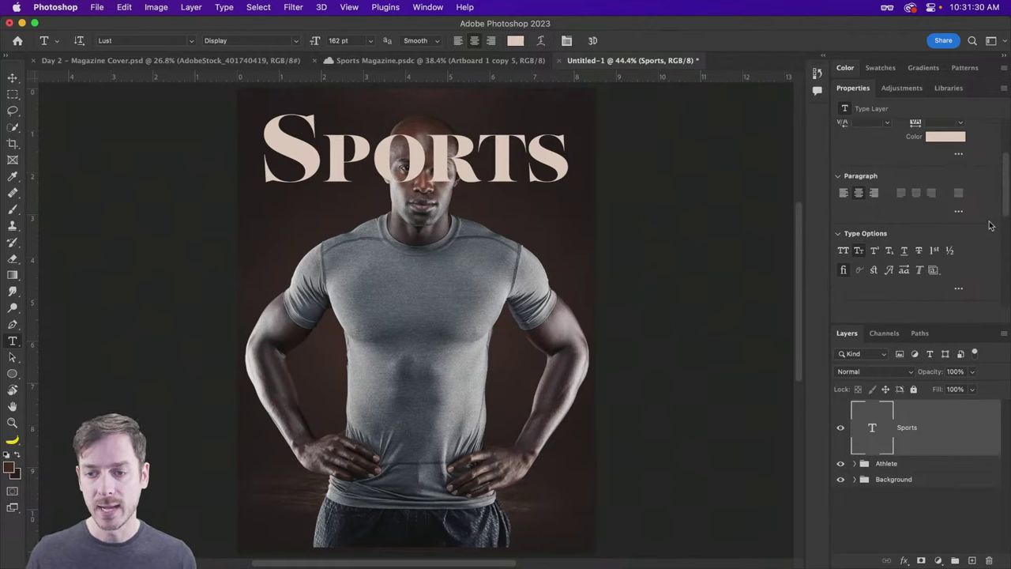
scroll(990, 225, "down", 3)
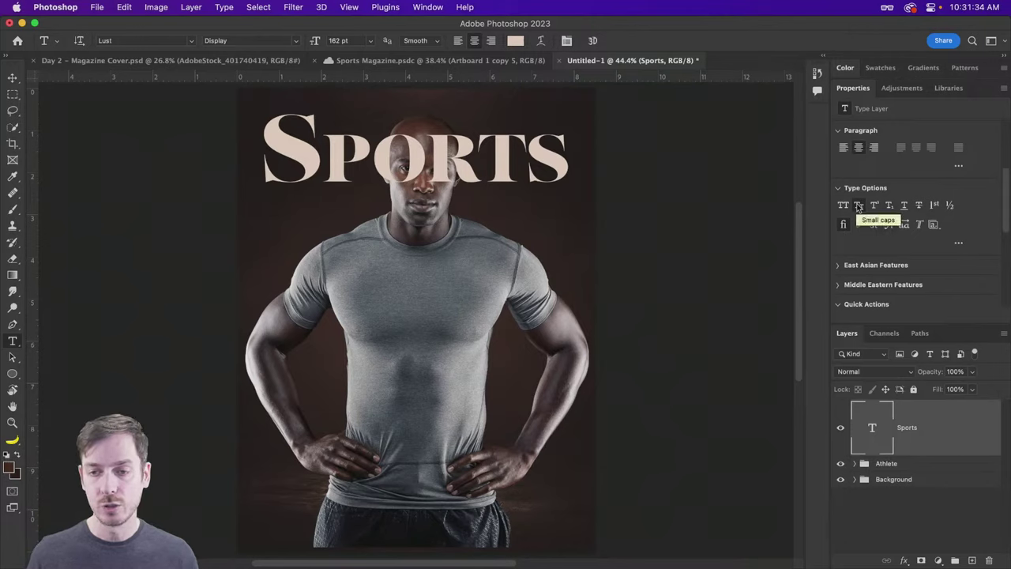
left_click(858, 206)
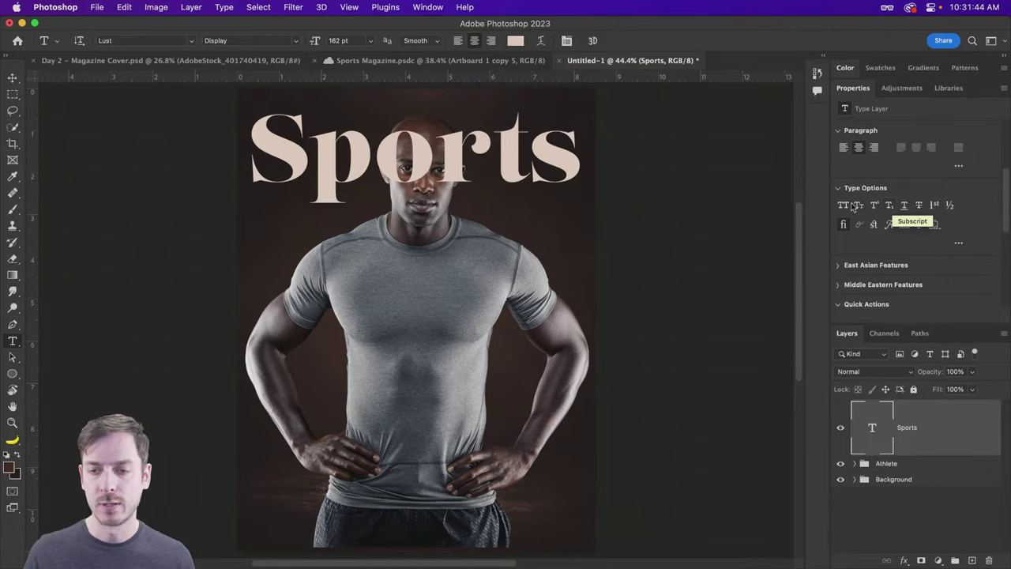
left_click(844, 206)
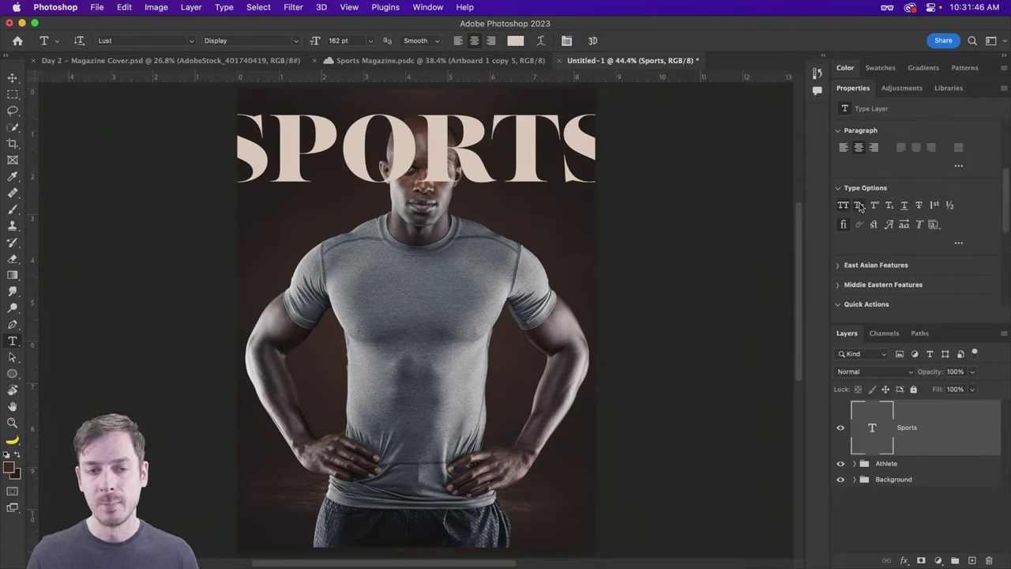
left_click(859, 205)
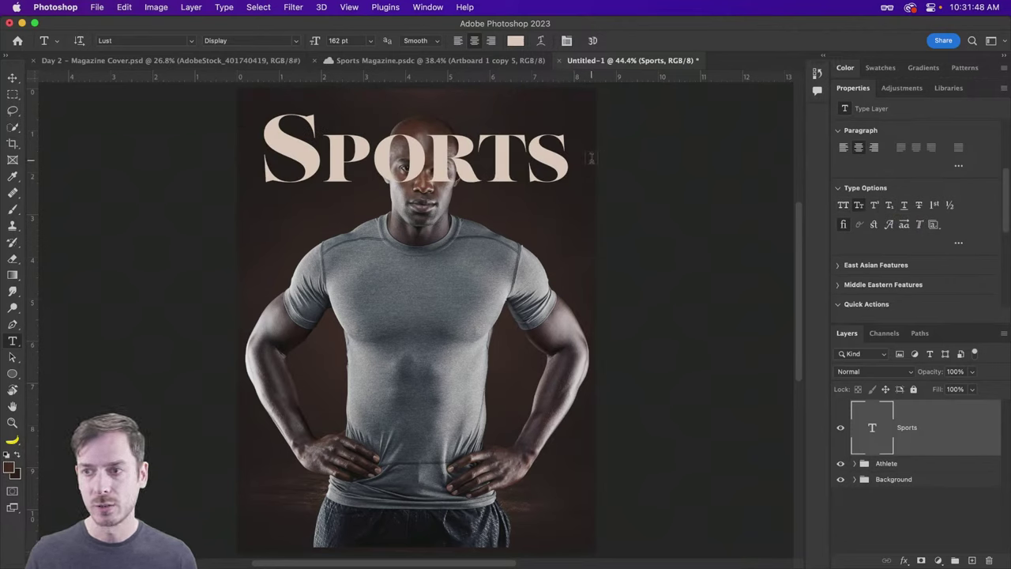
left_click(13, 77)
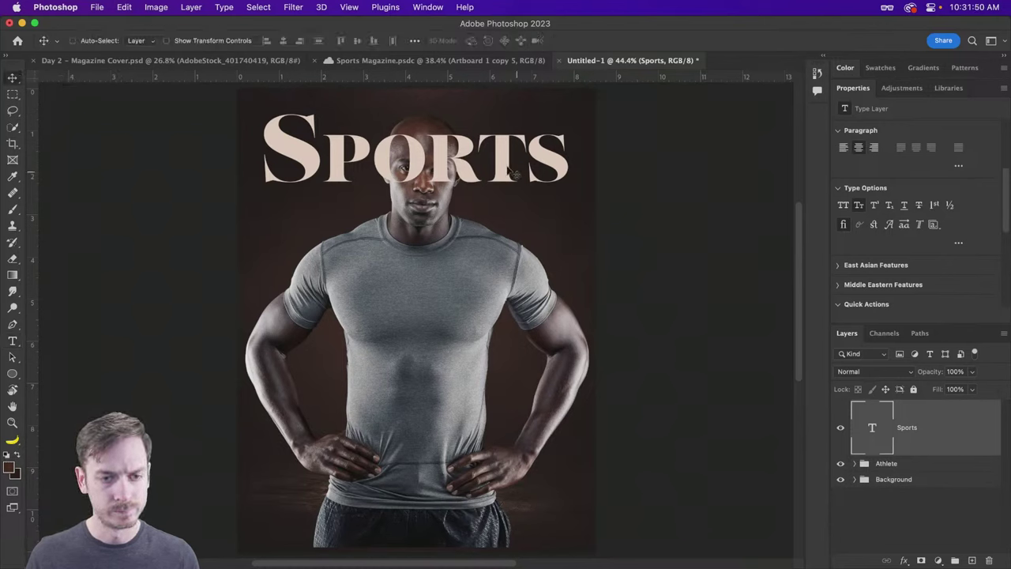
Step: Nudge the Sports headline and scale it up to about 107%
left_click_drag(511, 171, 508, 170)
key("super+t")
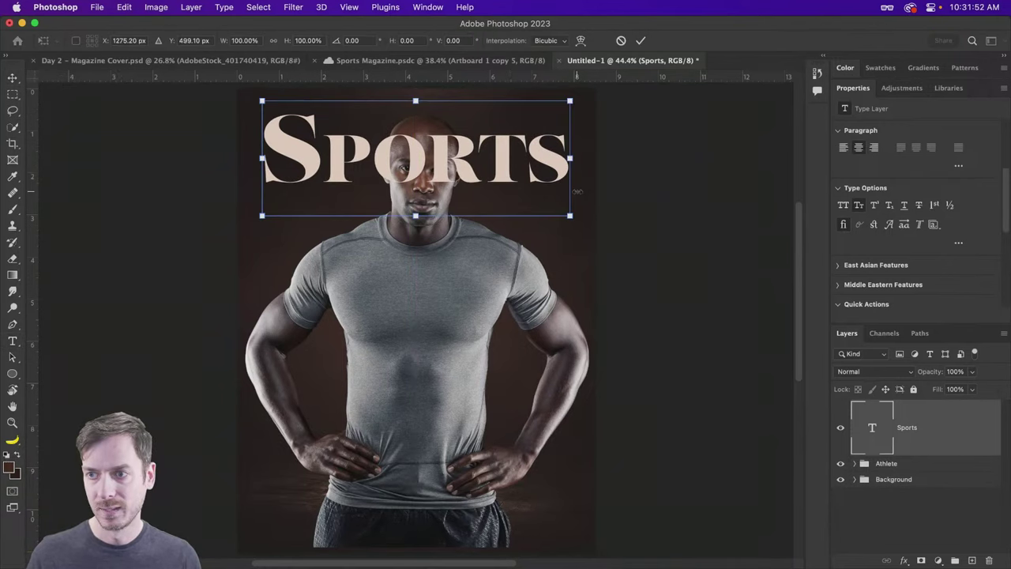
left_click_drag(569, 213, 580, 221)
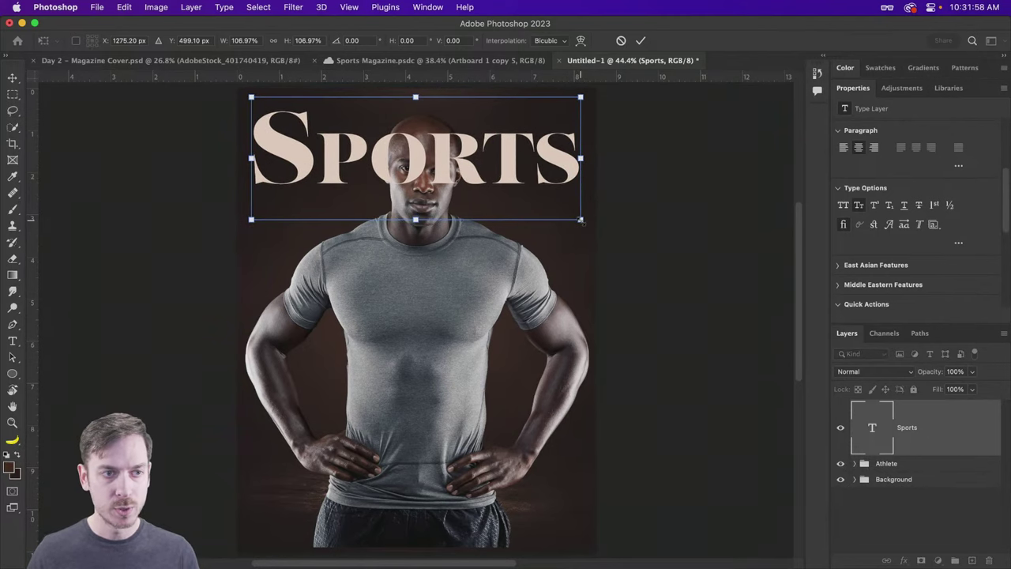
key("Return")
Step: Set the headline's font size to exactly 175 pt and nudge it slightly down
key("t")
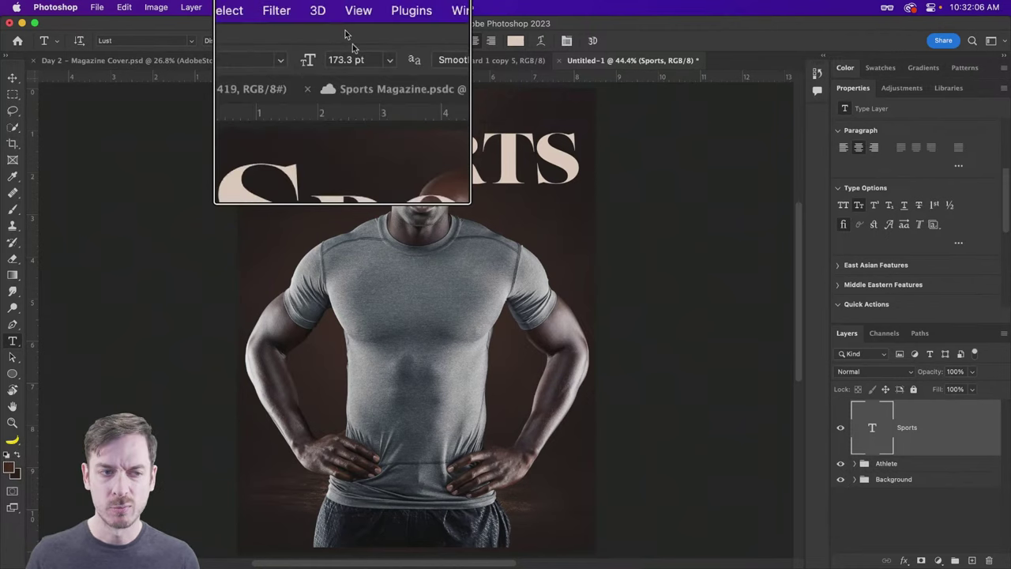
left_click(338, 40)
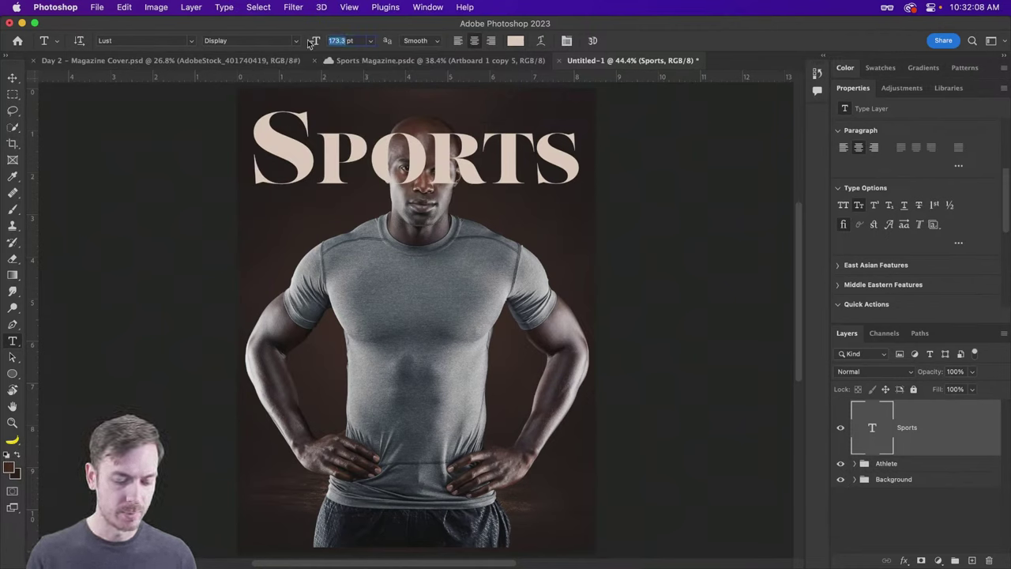
type("175")
key("Return")
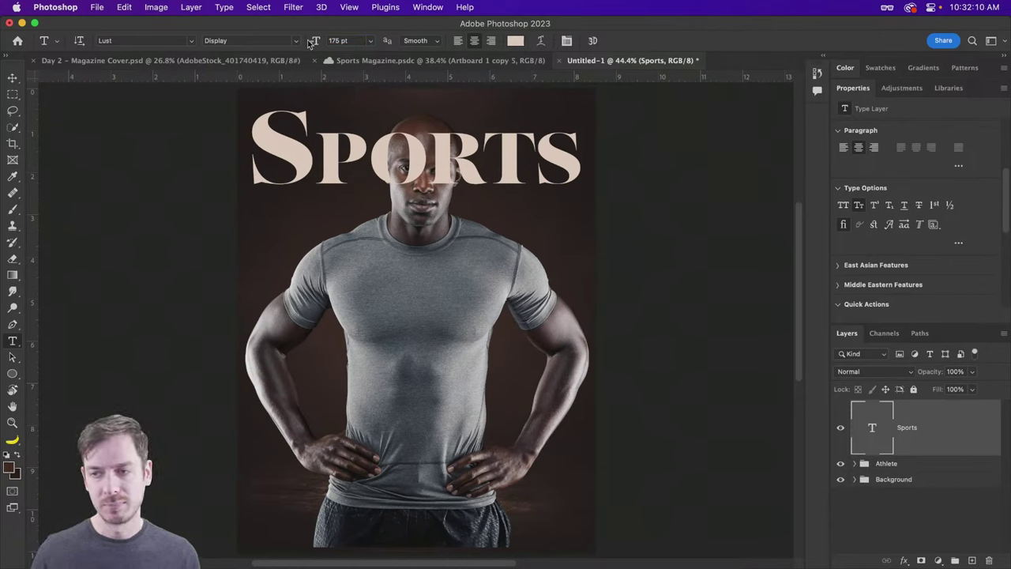
key("v")
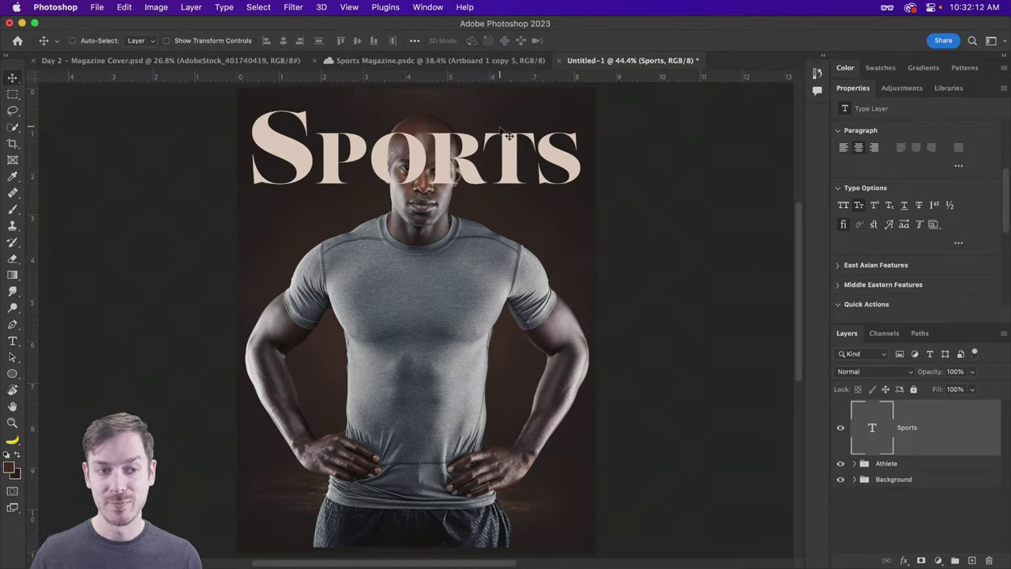
left_click_drag(486, 153, 487, 150)
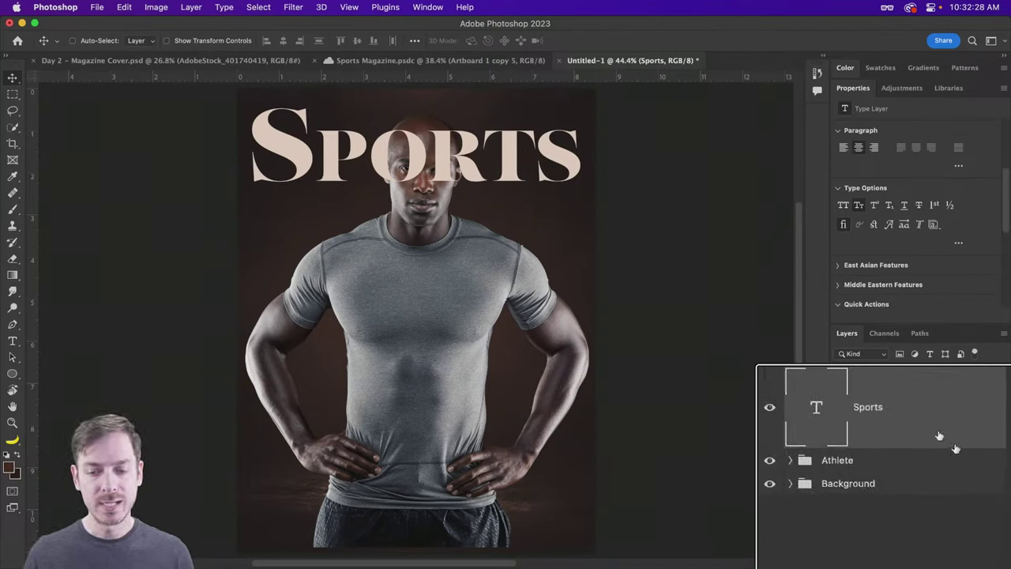
Step: Move the Sports layer below the Athlete group, comparing front and behind with Cmd+] / Cmd+[
left_click_drag(915, 394, 904, 477)
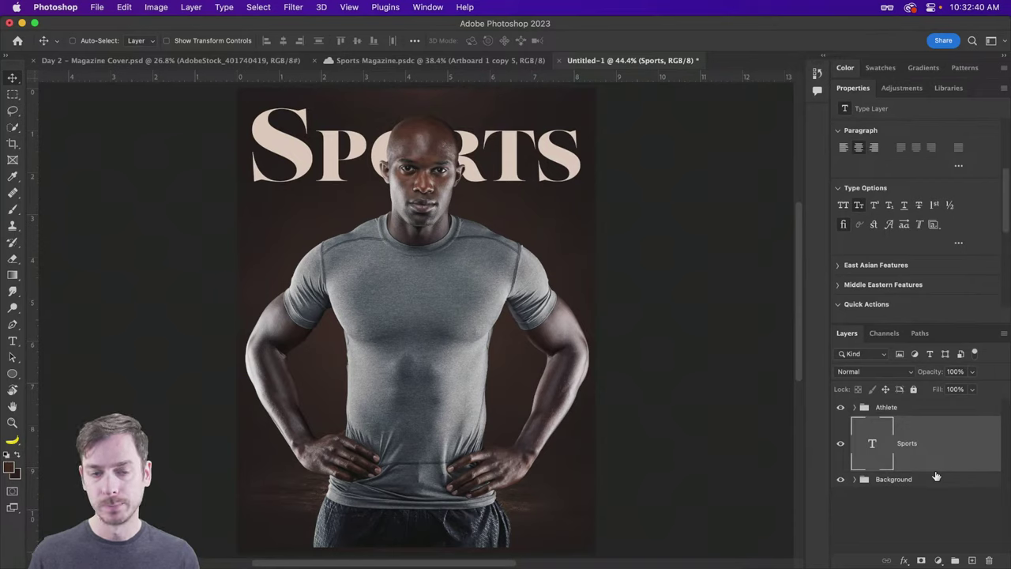
key("super")
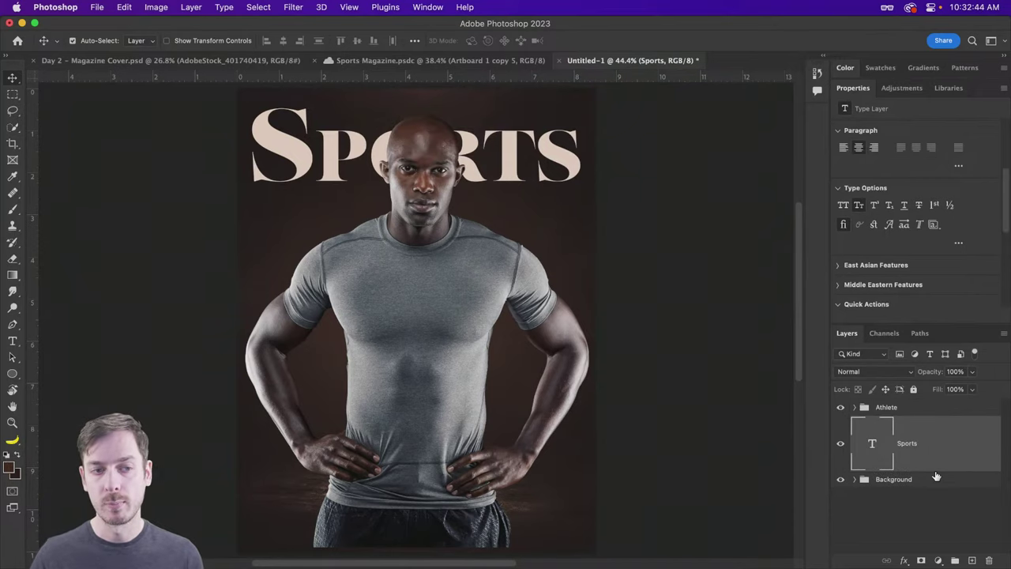
key("super+bracketright")
key("super+bracketleft")
key("super+bracketright")
key("super+bracketleft")
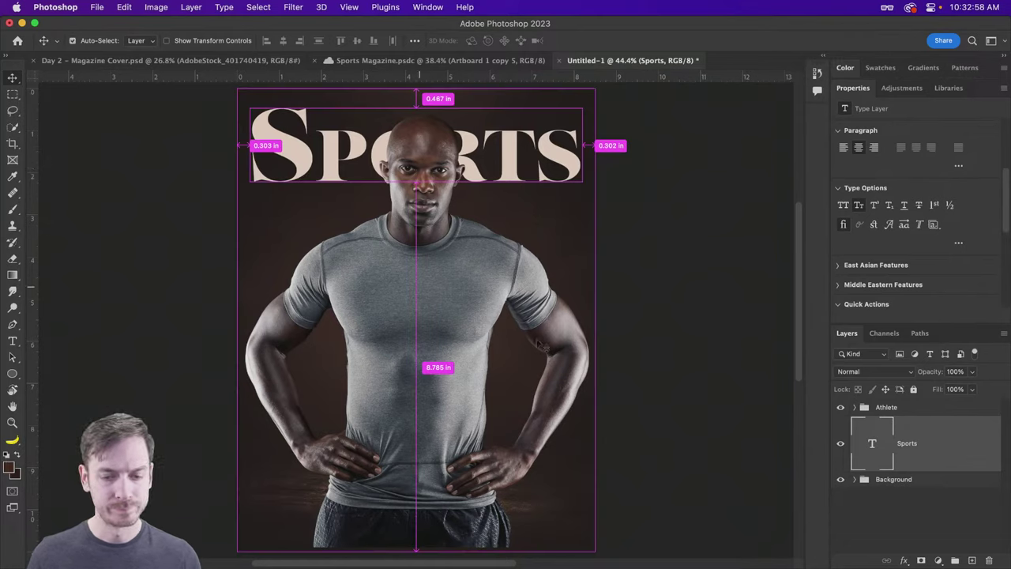
Step: Select the Athlete group, test its position, and zoom in to about 81% on the headline
left_click(926, 409)
scroll(427, 237, "down", 5)
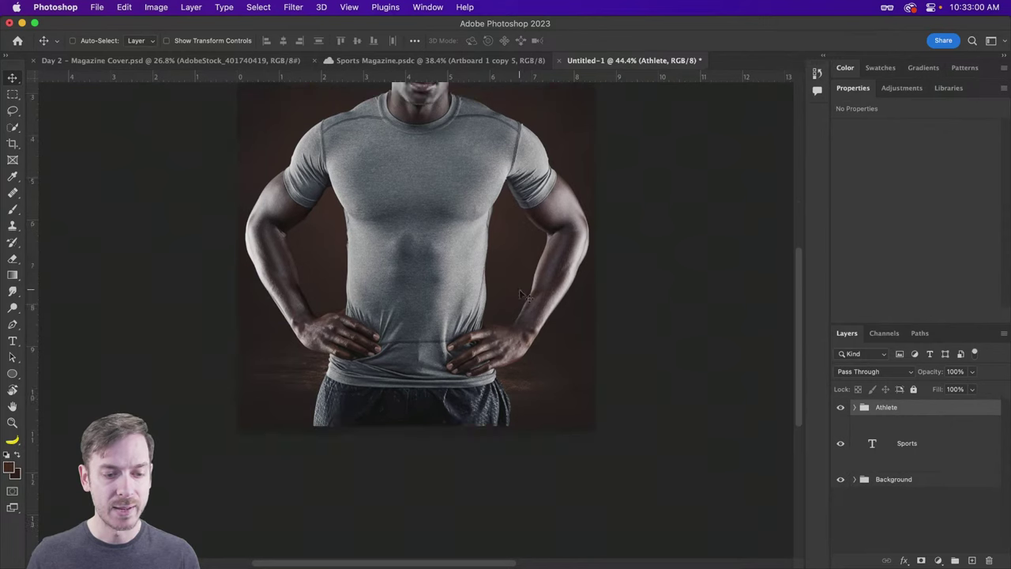
scroll(430, 237, "up", 3)
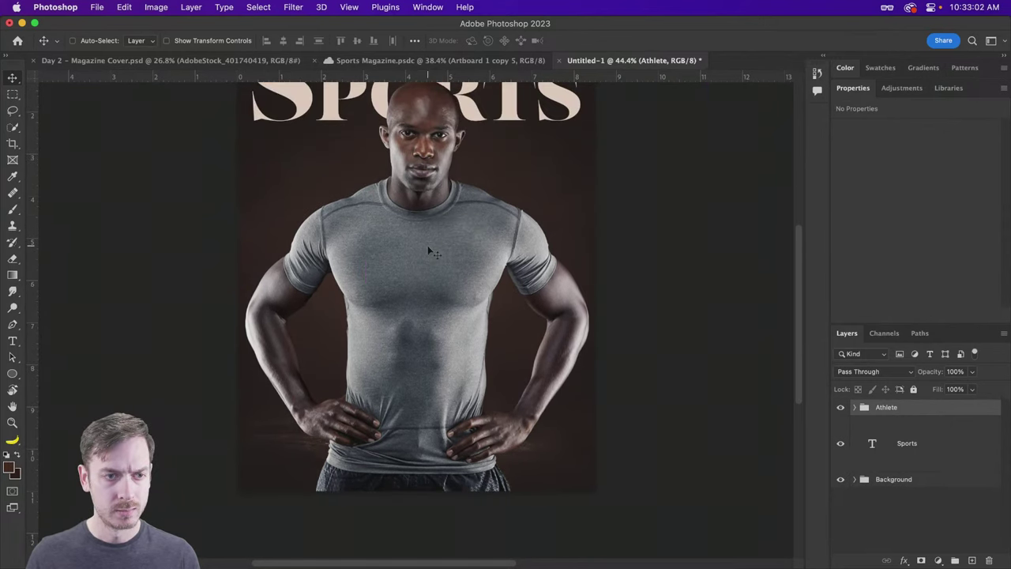
scroll(427, 245, "down", 2)
scroll(426, 248, "up", 5)
left_click_drag(443, 202, 434, 199)
scroll(434, 199, "up", 4)
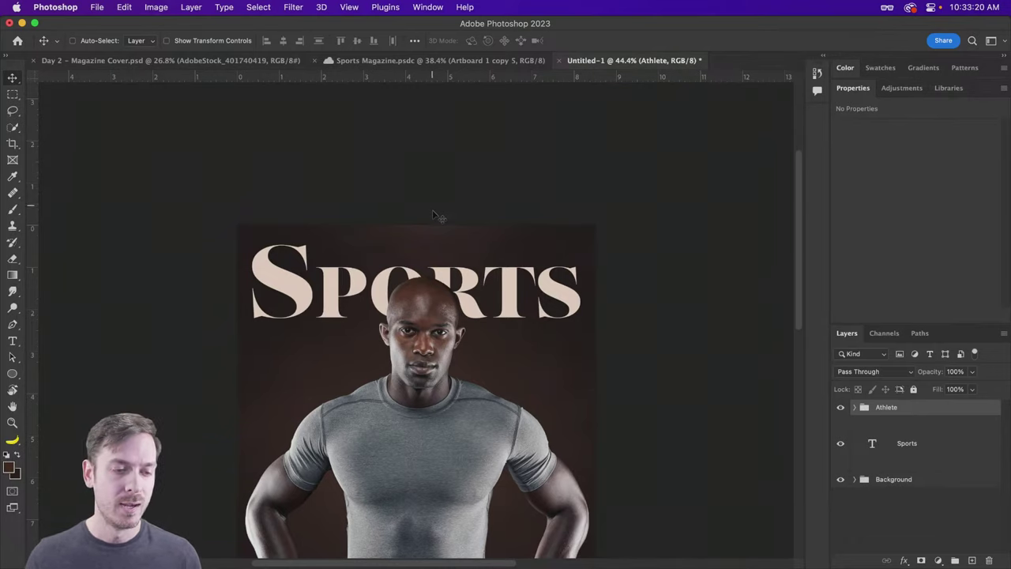
left_click_drag(403, 254, 441, 253)
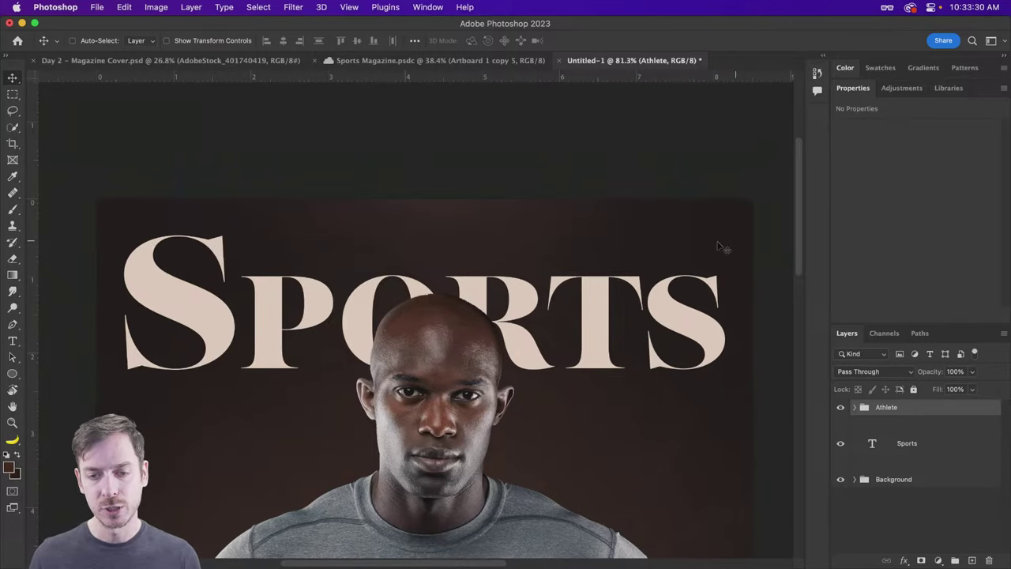
Step: Type 'CELEBRATING BLACK HISTORY MONTH' as a new text layer above Sports
key("t")
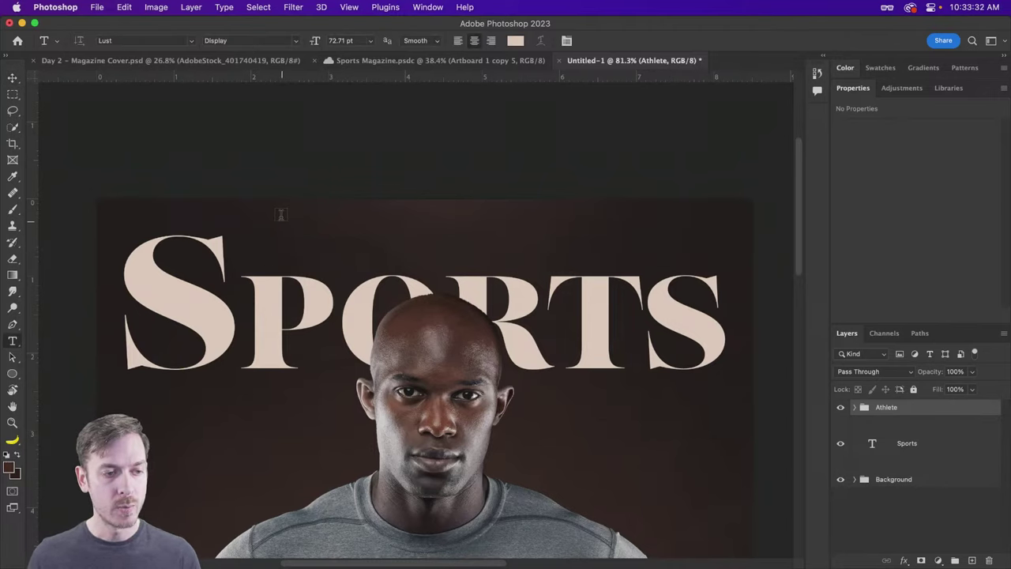
left_click(257, 225)
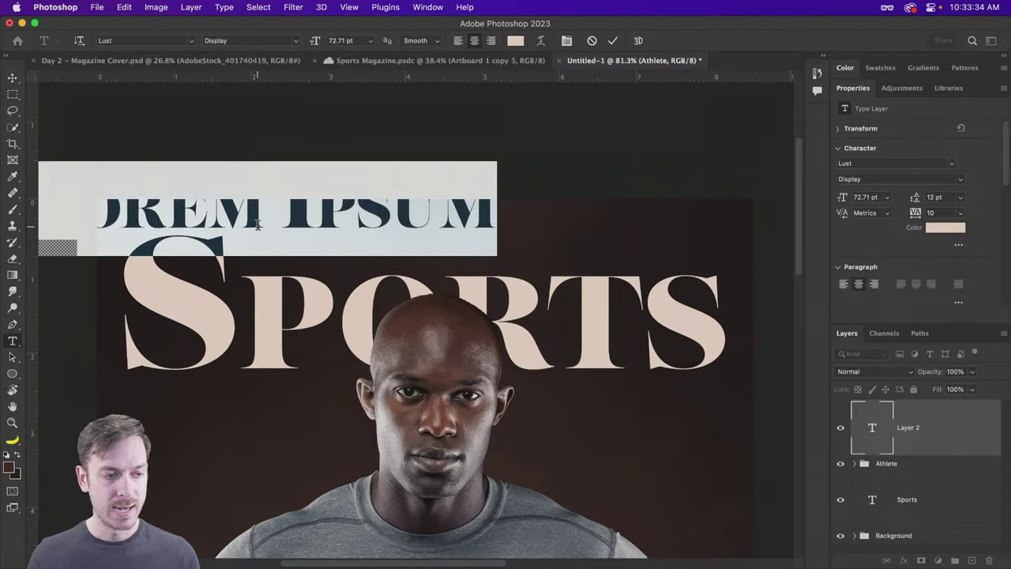
type("C")
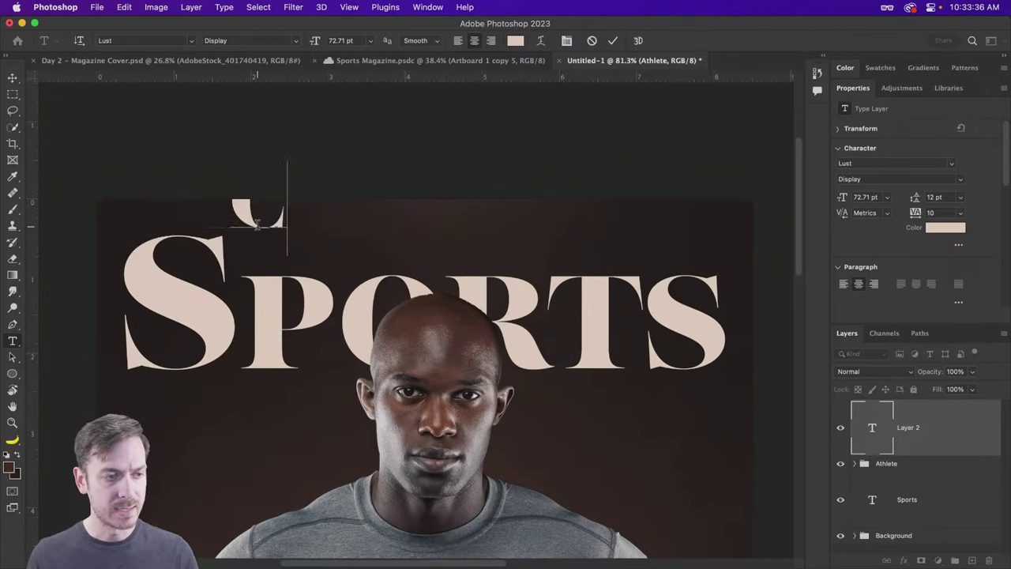
type("ELEBRA")
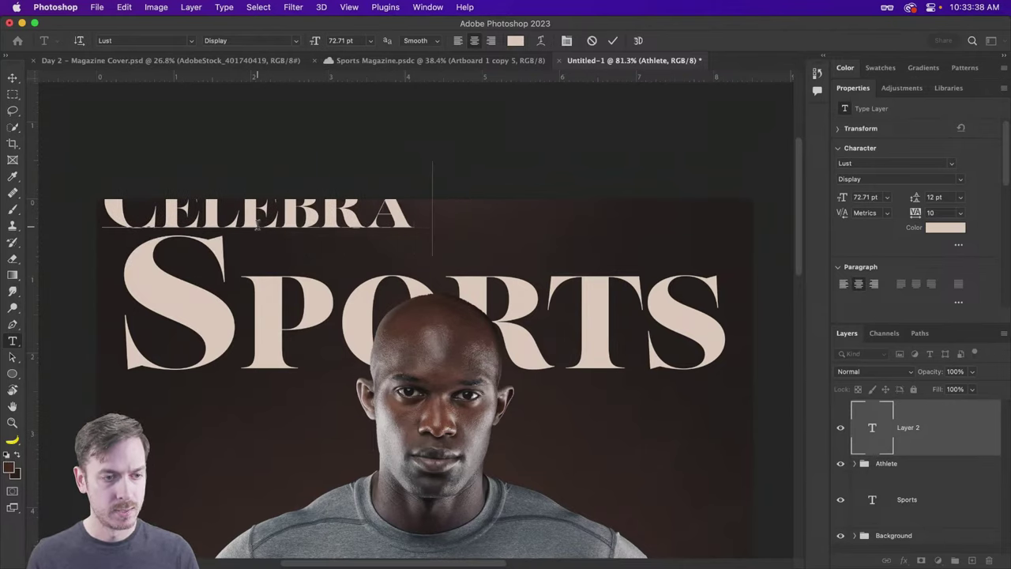
type("TING BLACK")
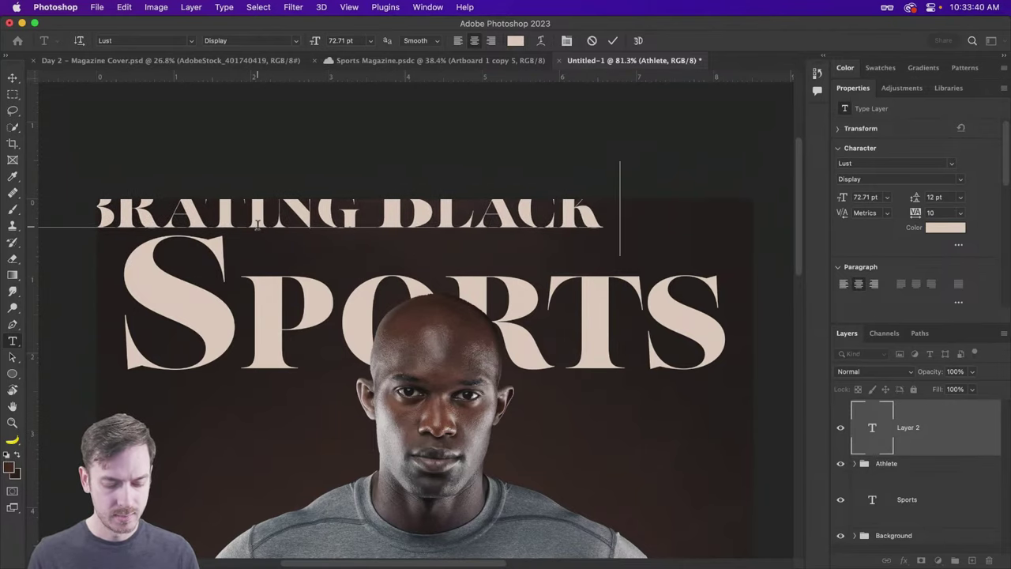
type(" HISTORY MONTH")
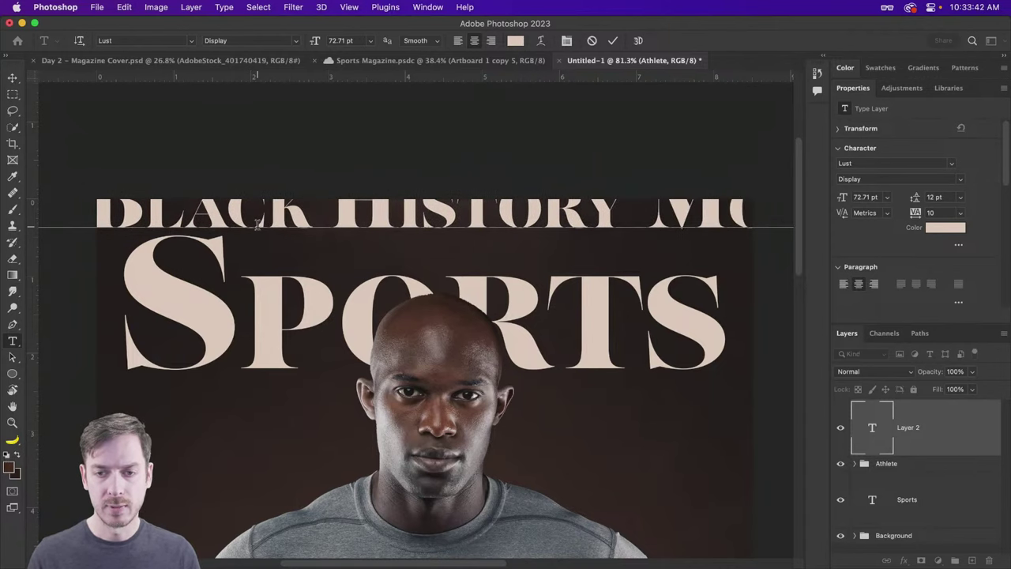
key("super+Return")
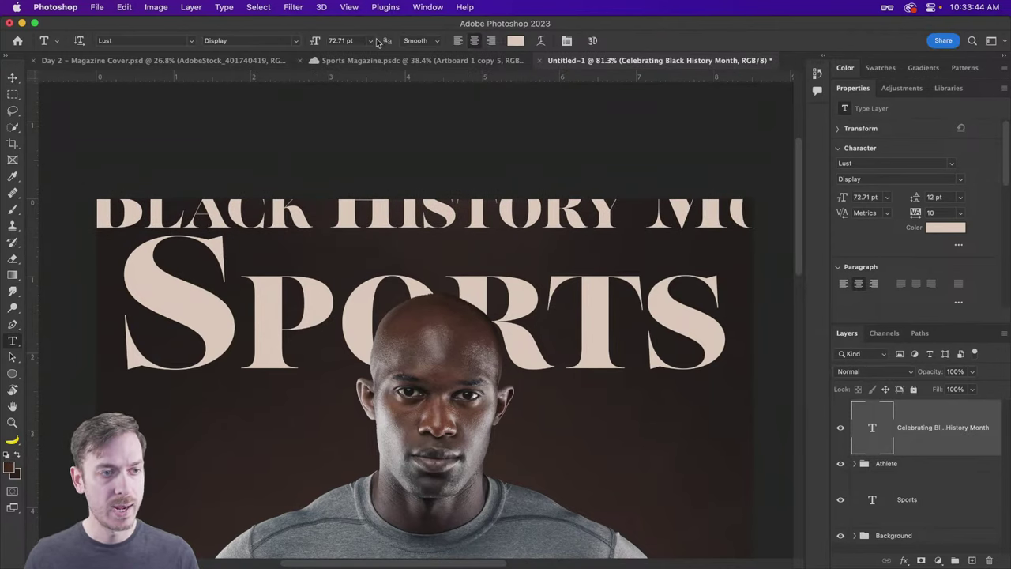
Step: Set the new line's font size to 16 pt
left_click(371, 40)
left_click(350, 215)
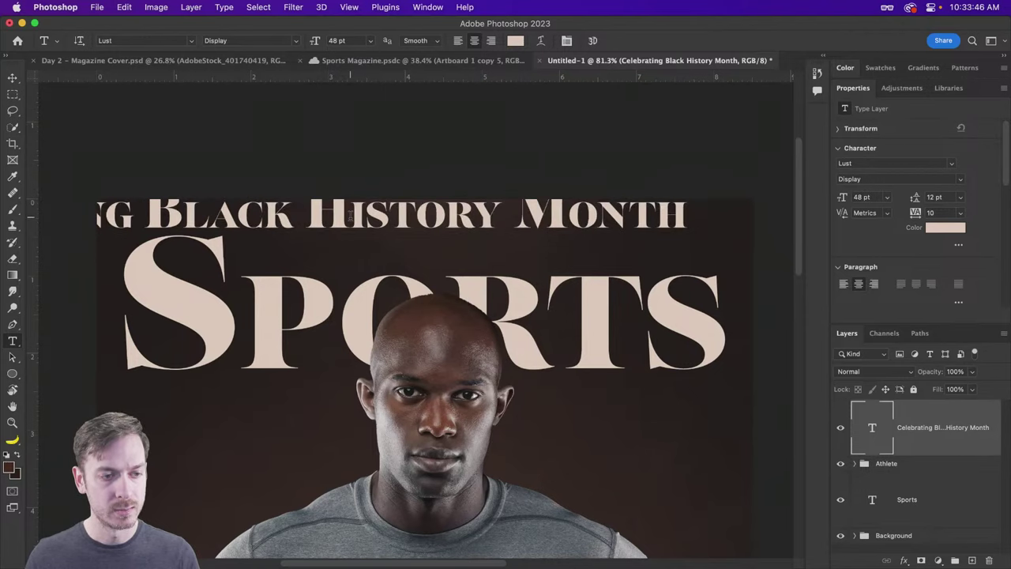
left_click(371, 40)
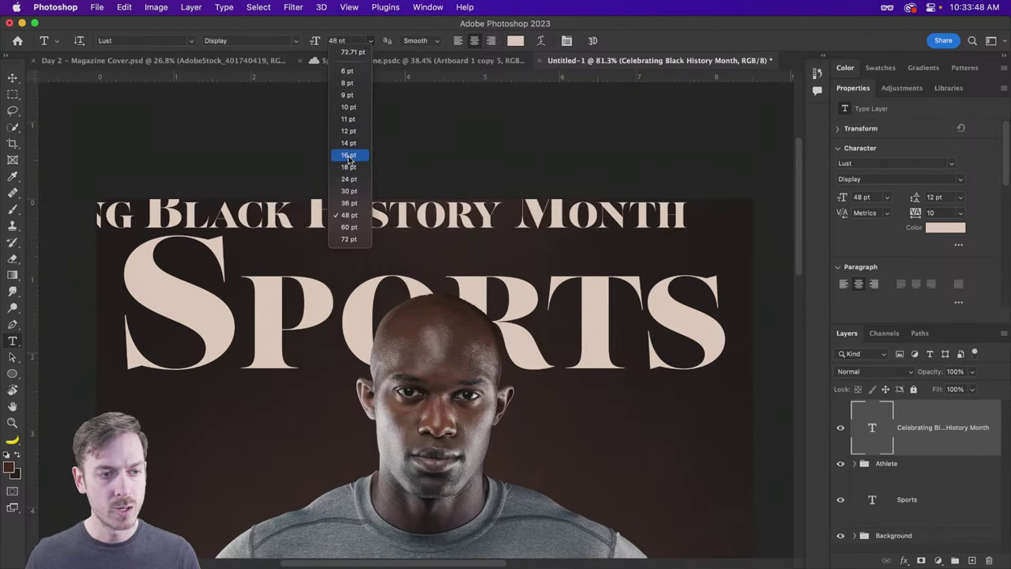
left_click(350, 154)
Step: Move the line above Sports, just right of the big S, then check the Sports layer
key("v")
left_click_drag(247, 187, 372, 220)
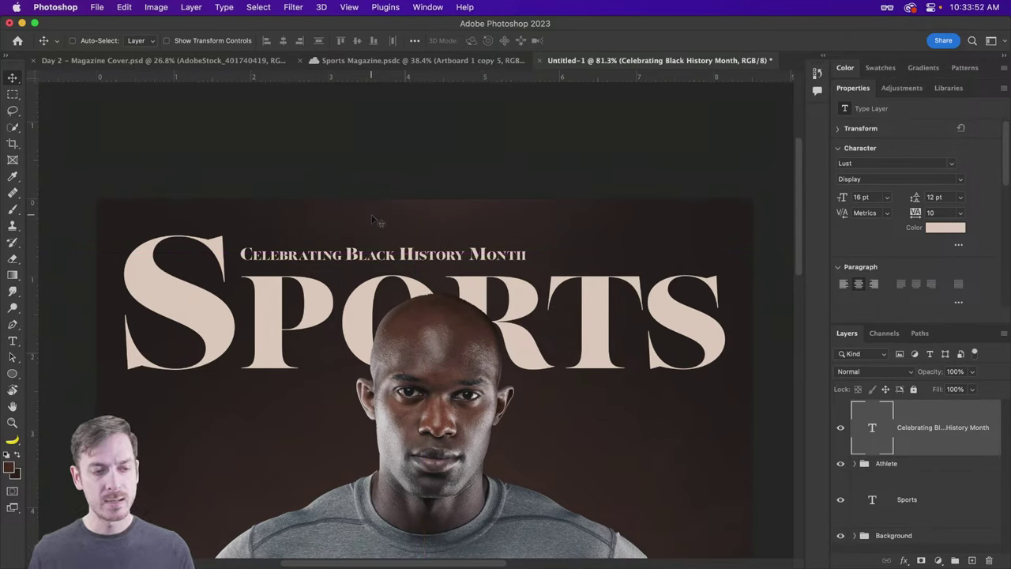
left_click(184, 296, "super")
key("t")
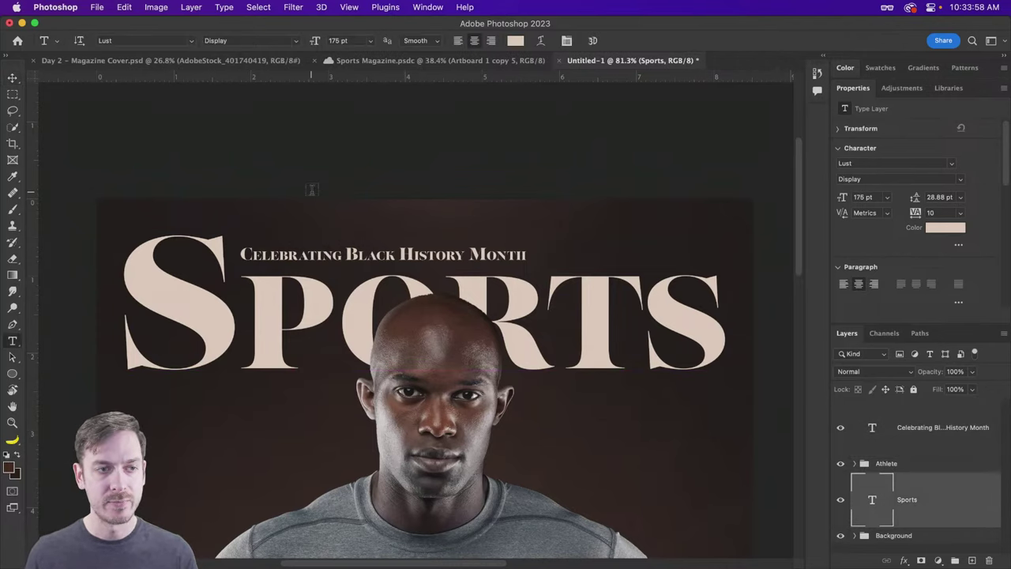
key("v")
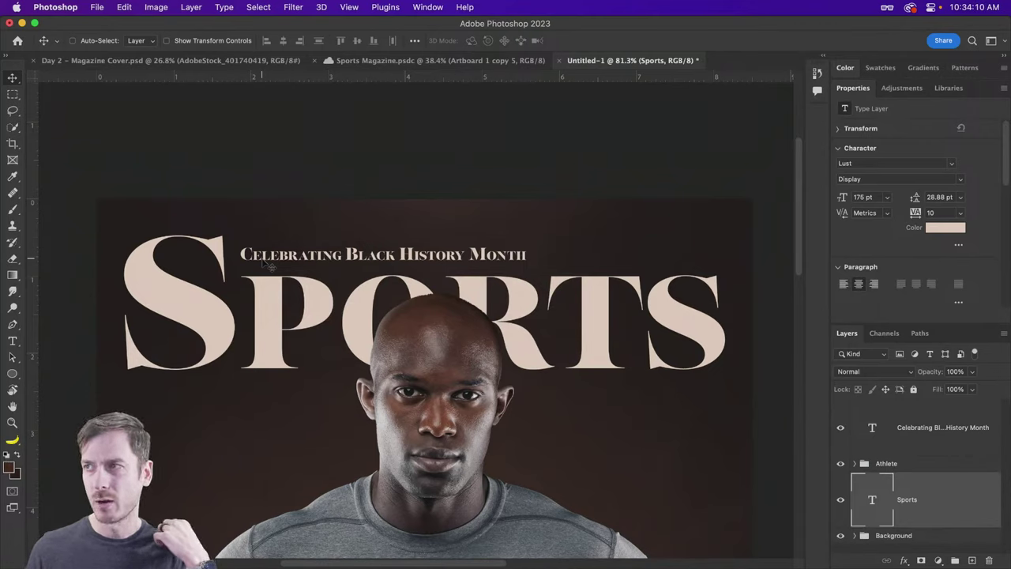
Step: Check the Fonts Used board in the Day 2 Magazine Cover document, then return to Untitled-1
left_click(300, 260, "super")
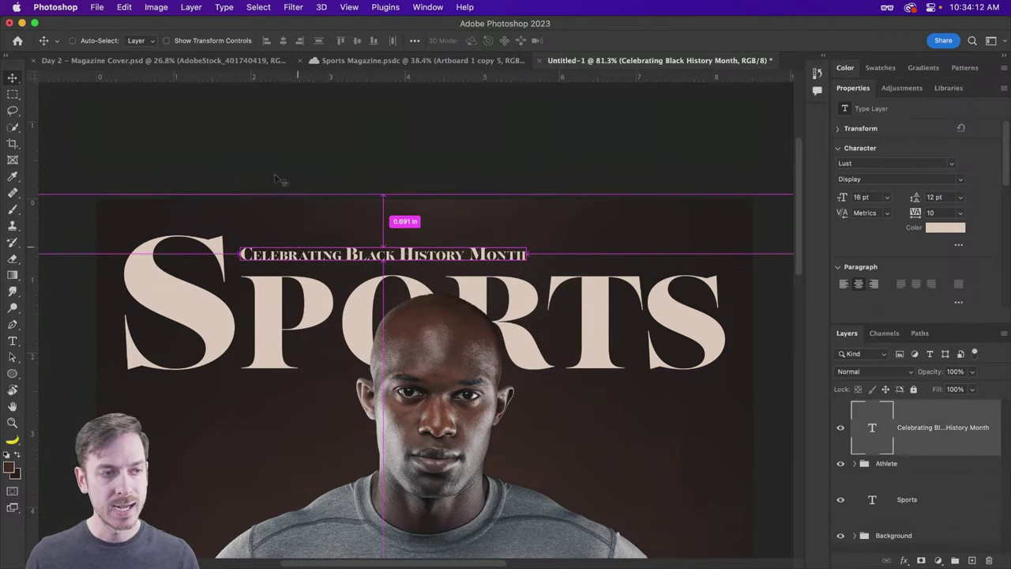
left_click(142, 60)
scroll(292, 158, "up", 5)
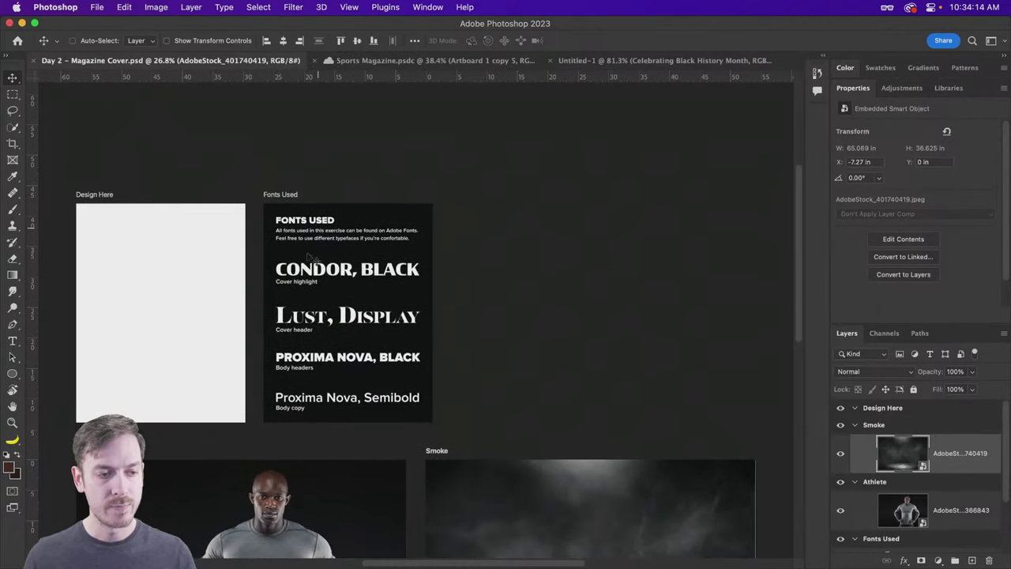
scroll(309, 257, "up", 5)
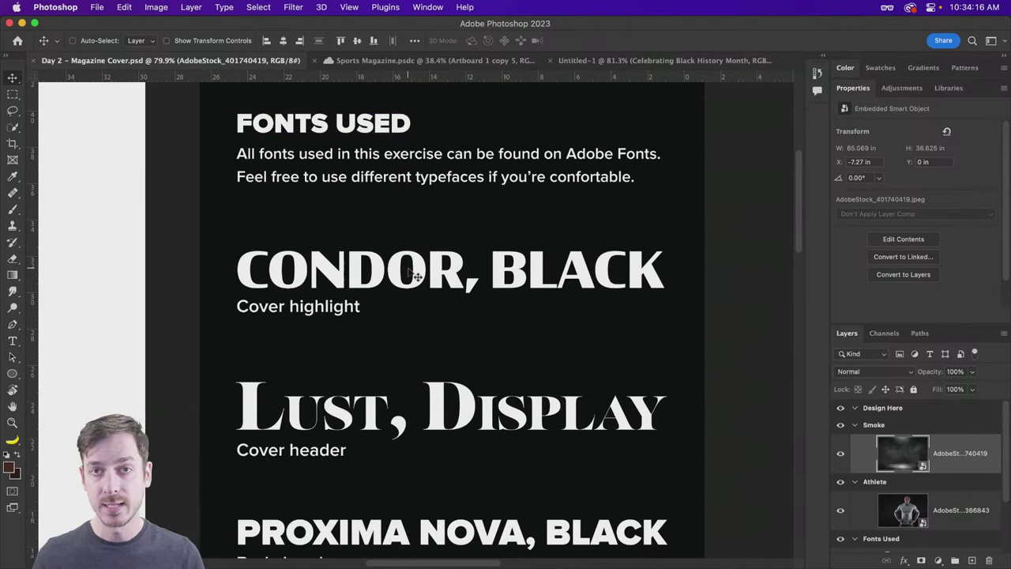
left_click(668, 63)
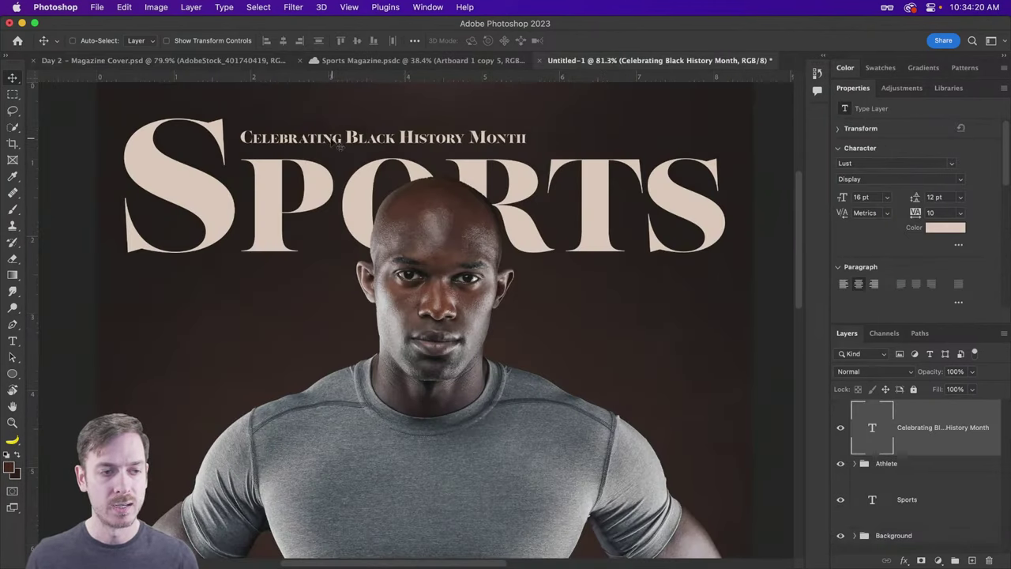
Step: Set the Celebrating line's font to Condor Black and nudge it slightly left
key("t")
left_click(147, 41)
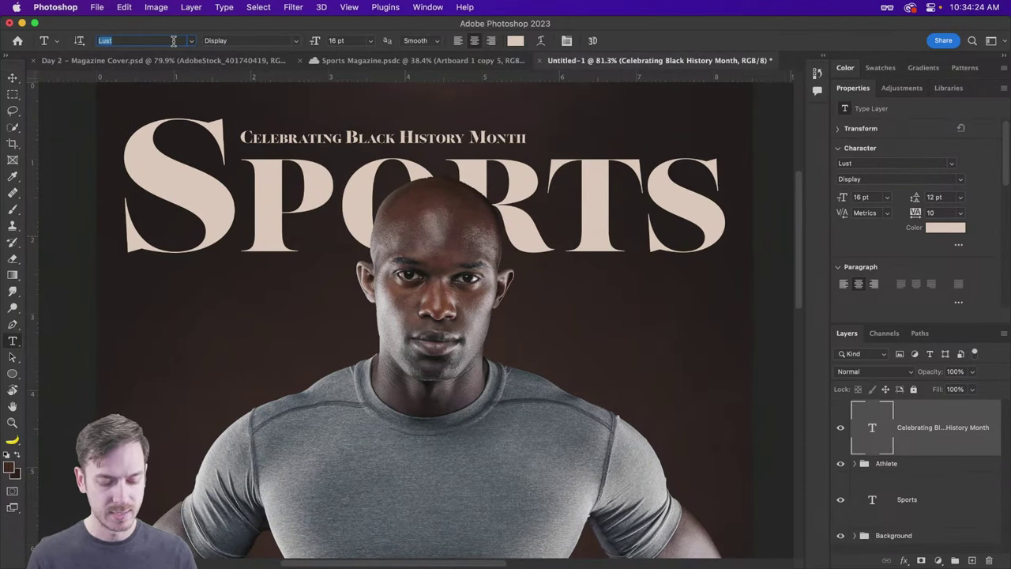
type("condo")
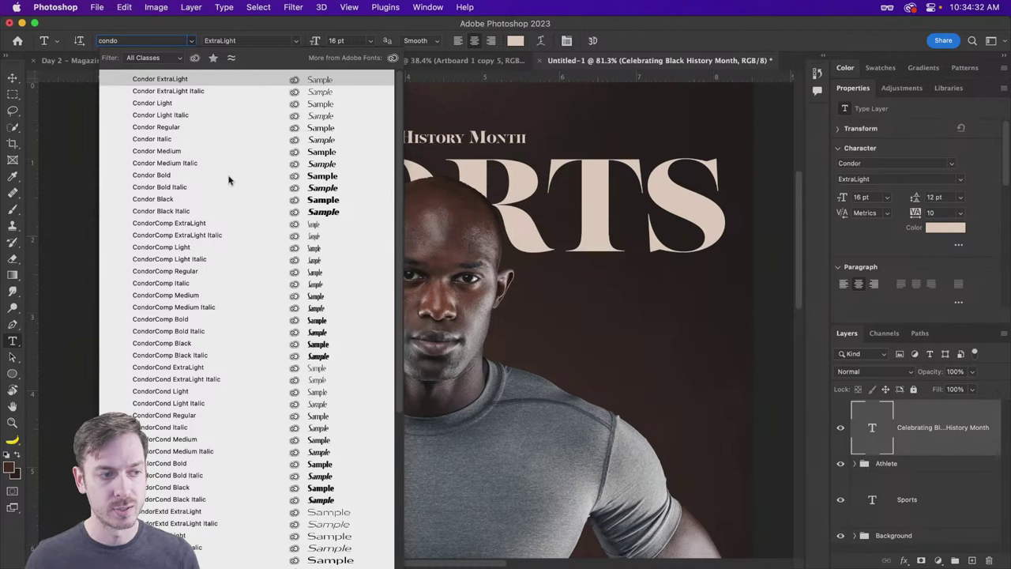
left_click(190, 198)
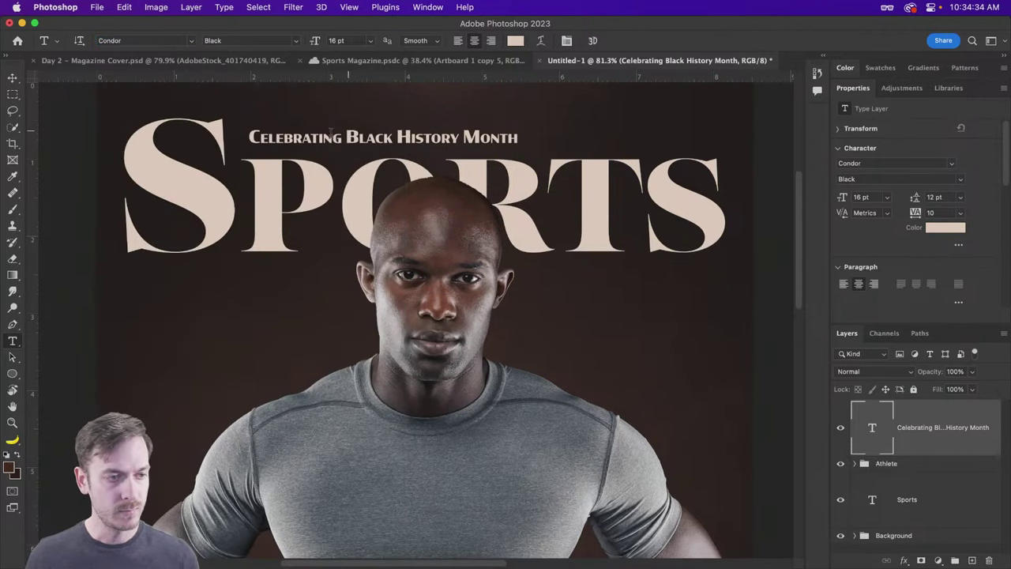
key("v")
left_click_drag(290, 146, 281, 140)
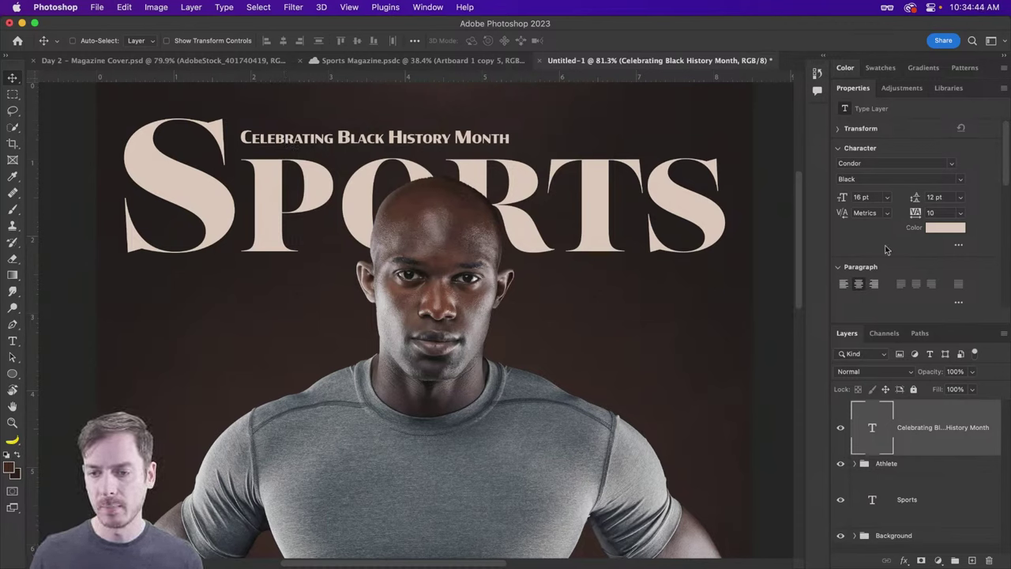
Step: Make the Celebrating line all caps and left-aligned, and move it back beside the S
scroll(889, 251, "down", 3)
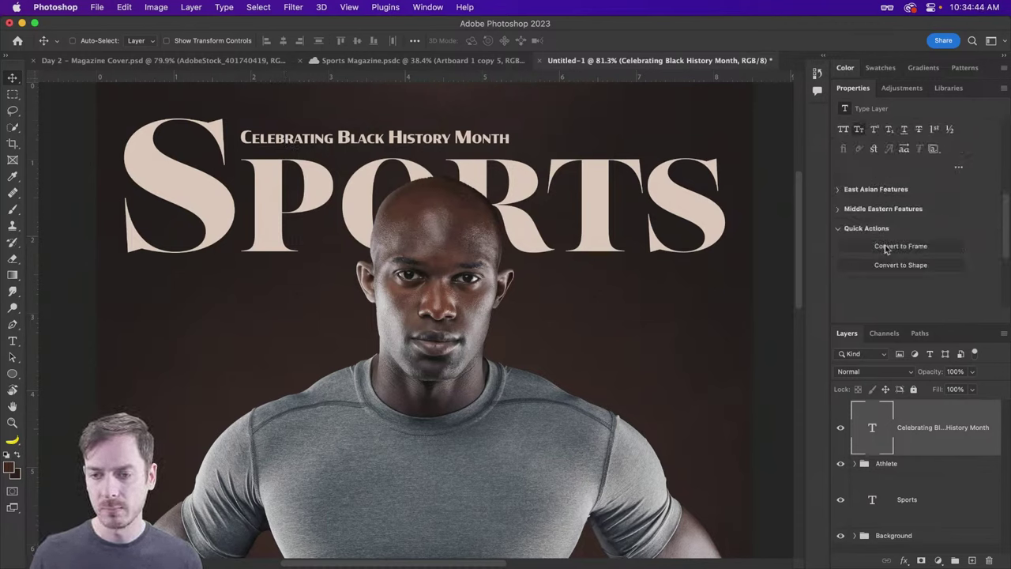
left_click(843, 129)
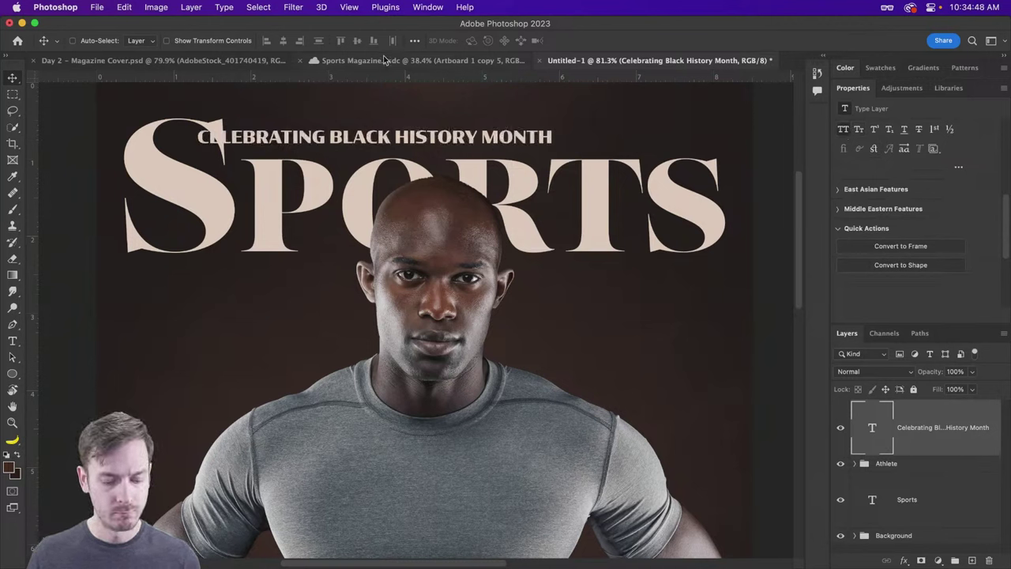
key("t")
scroll(958, 232, "up", 3)
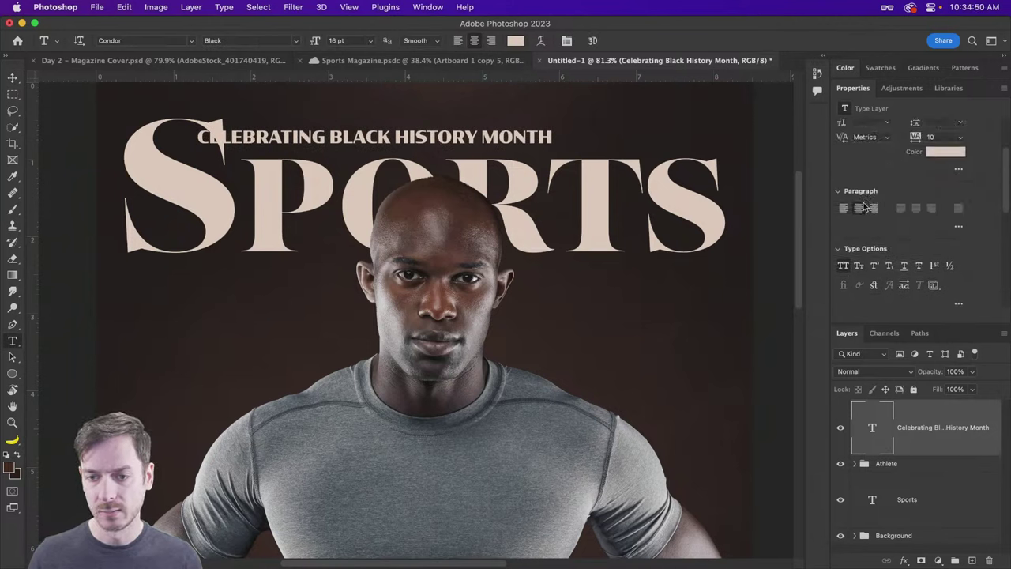
left_click(844, 208)
key("v")
left_click_drag(449, 136, 317, 137)
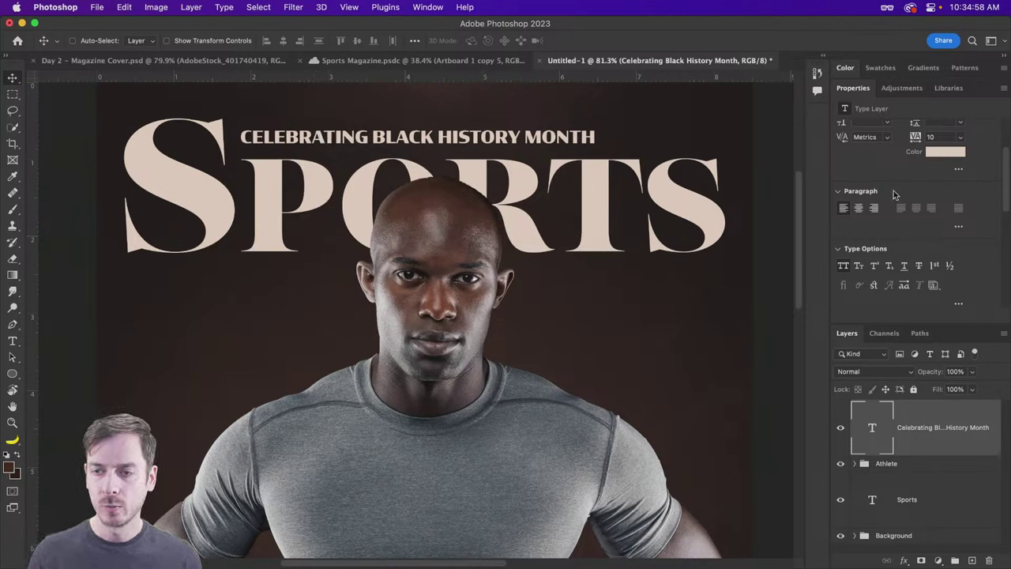
Step: Try tracking values 260, 240 and 242, settling on 245
scroll(901, 195, "up", 2)
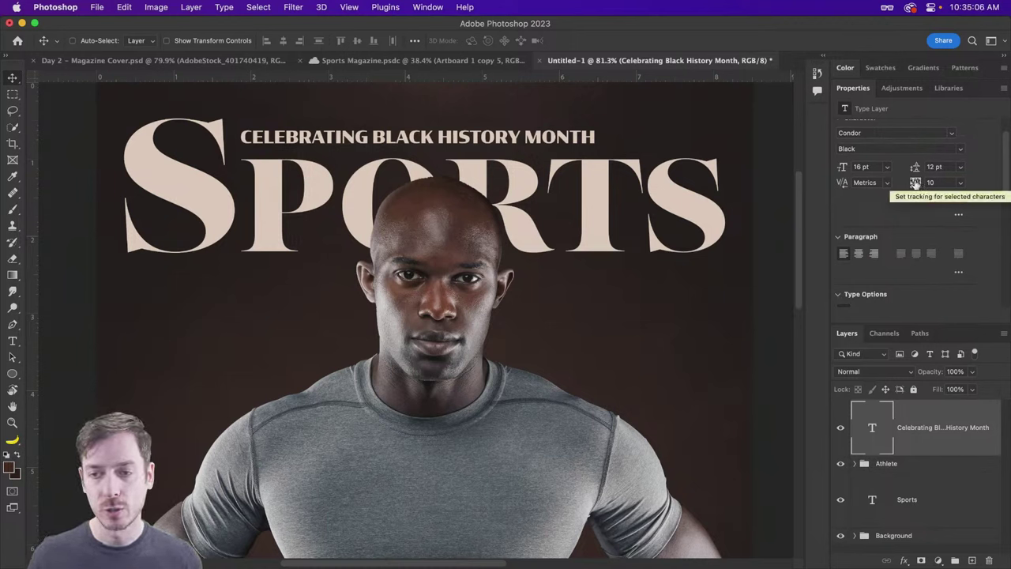
left_click_drag(919, 183, 922, 184)
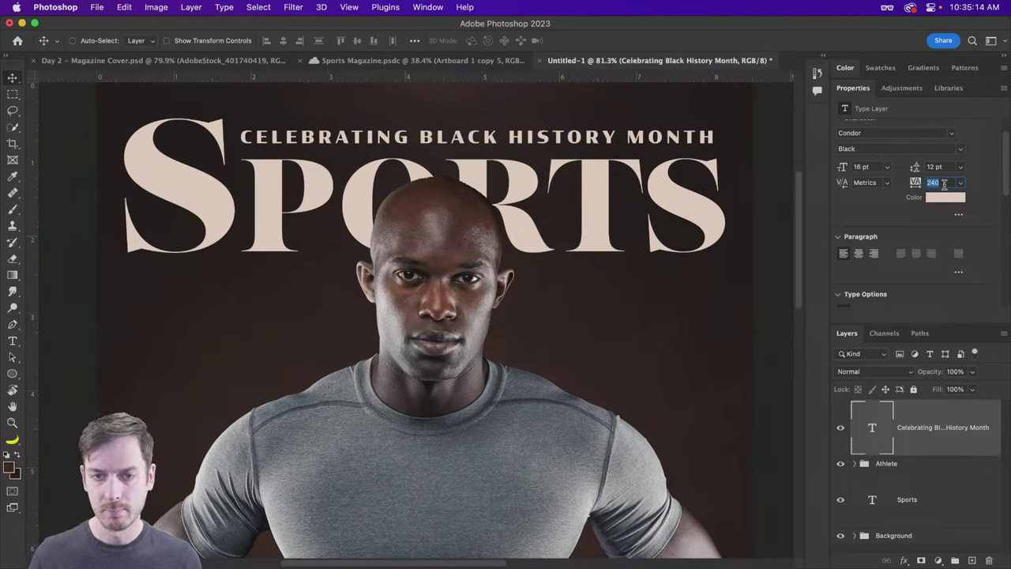
type("260")
key("Return")
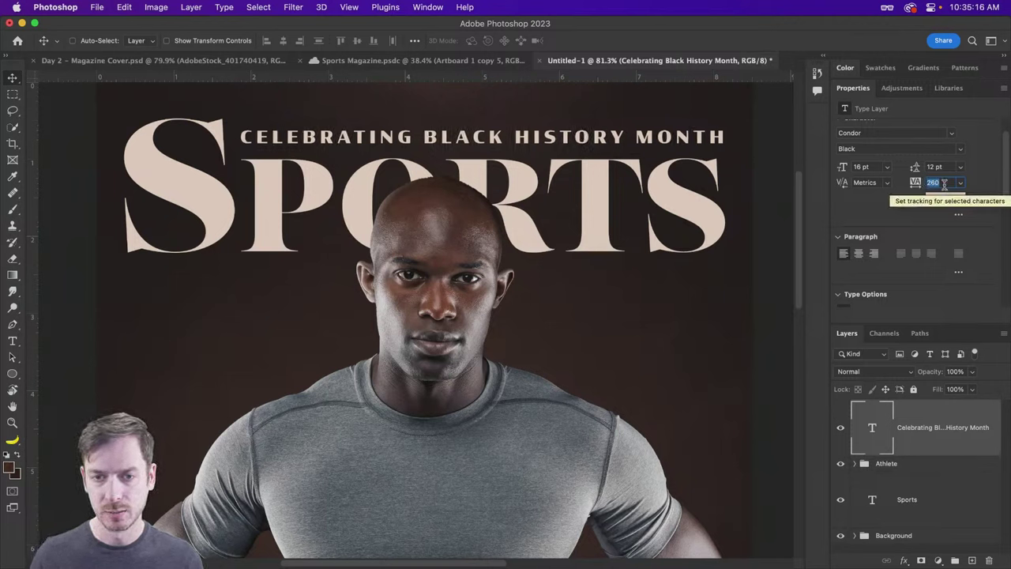
type("240")
key("Return")
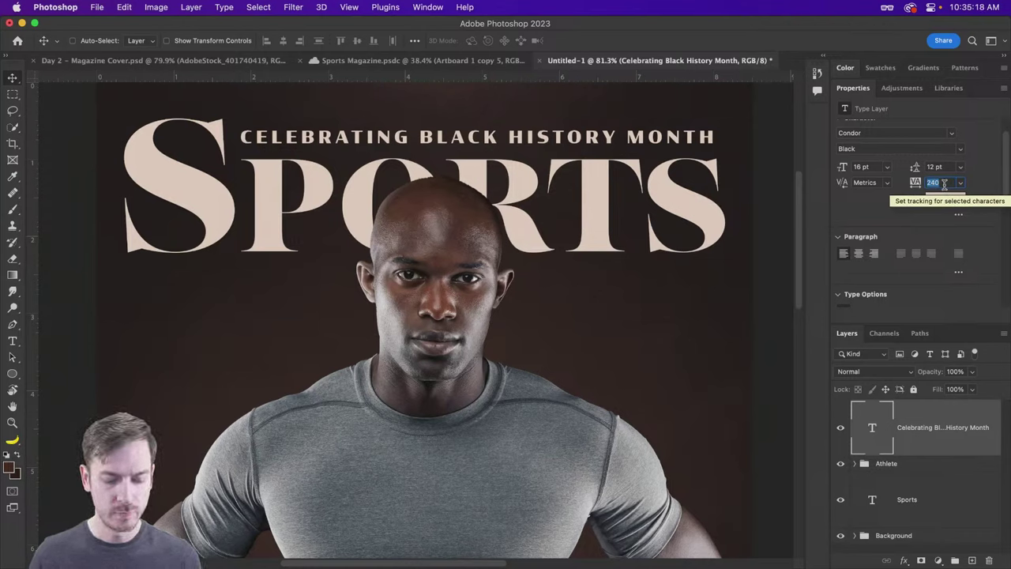
type("242")
key("Return")
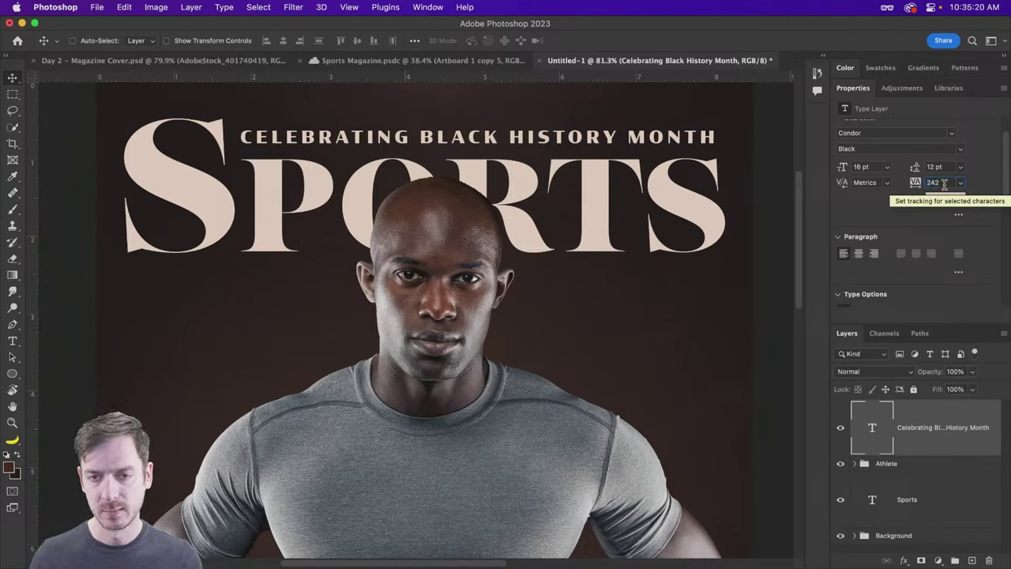
type("2")
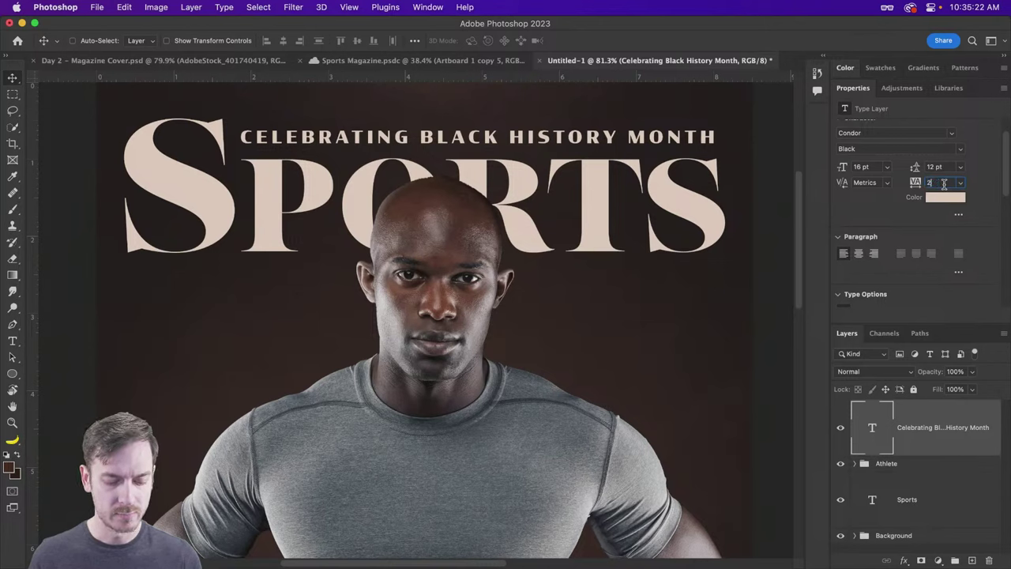
type("45")
key("Return")
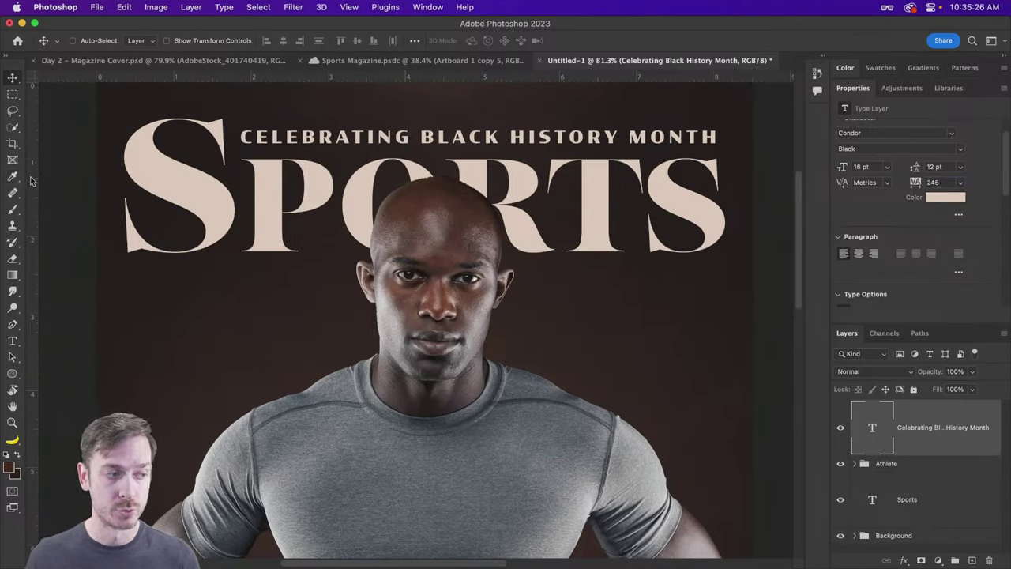
Step: Place vertical guides at the line's start and Sports' right end, then set tracking to 247
left_click_drag(31, 182, 241, 192)
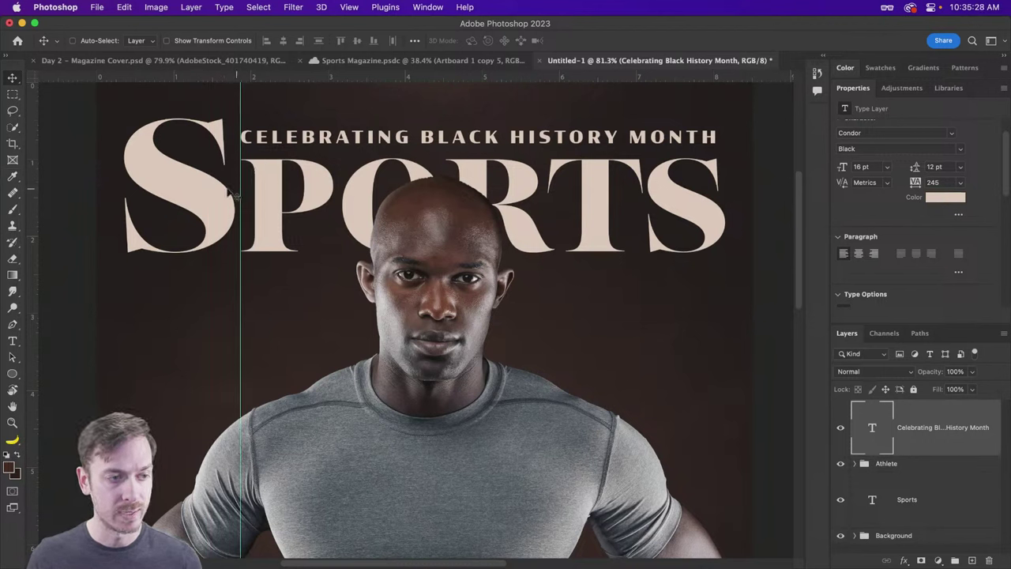
left_click_drag(31, 164, 716, 179)
double_click(947, 183)
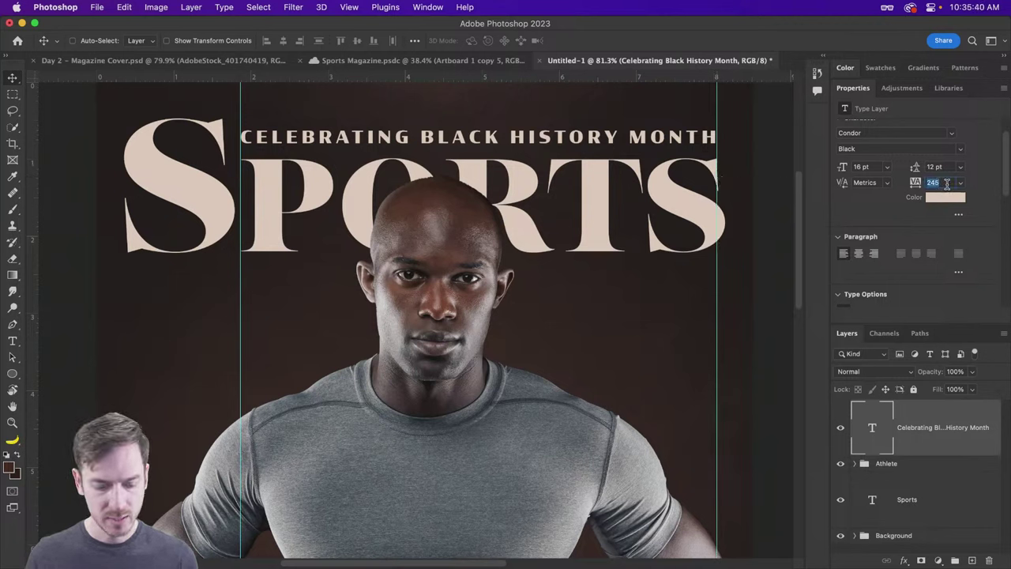
type("246")
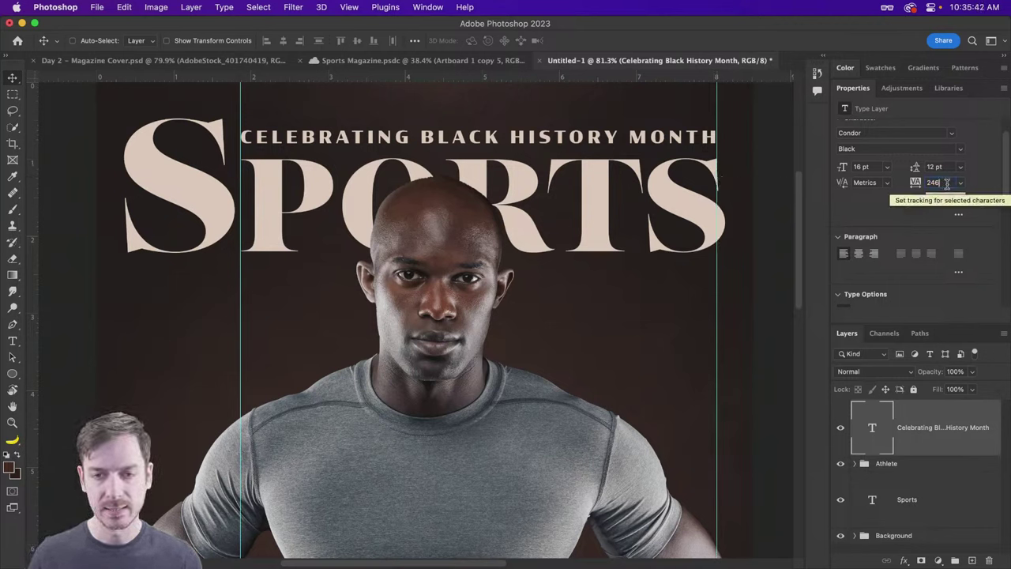
key("Up")
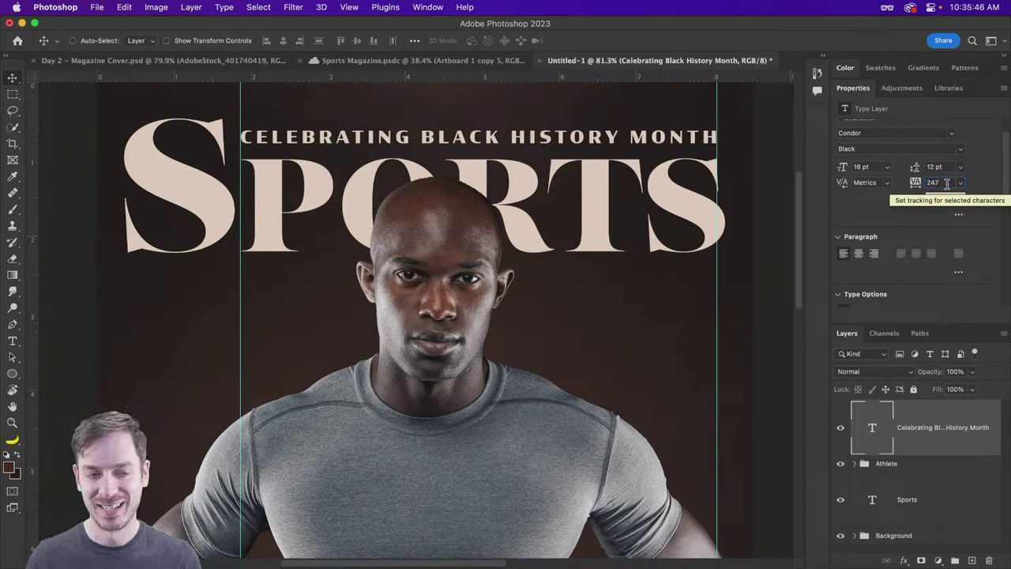
scroll(534, 138, "up", 2)
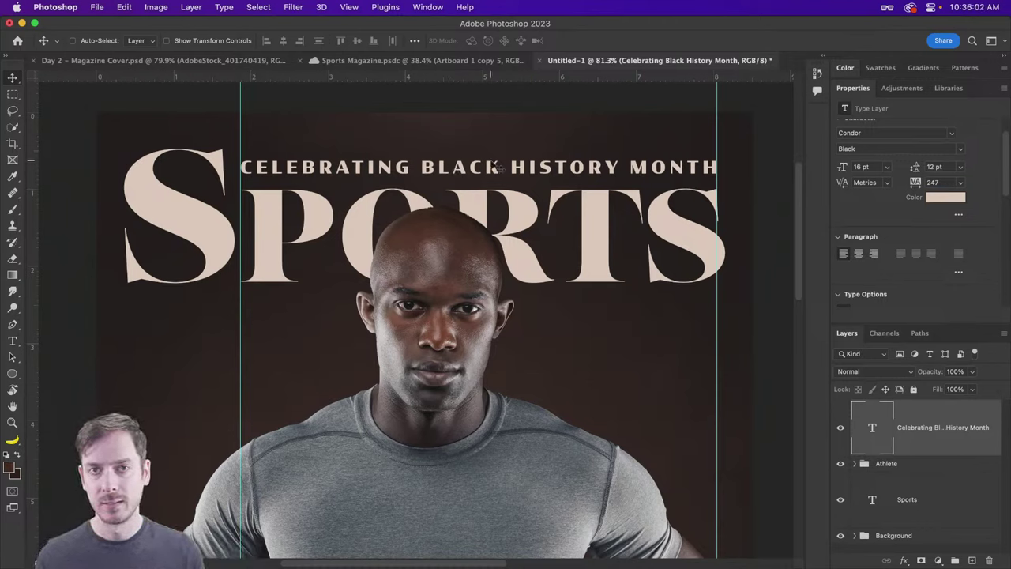
double_click(469, 167)
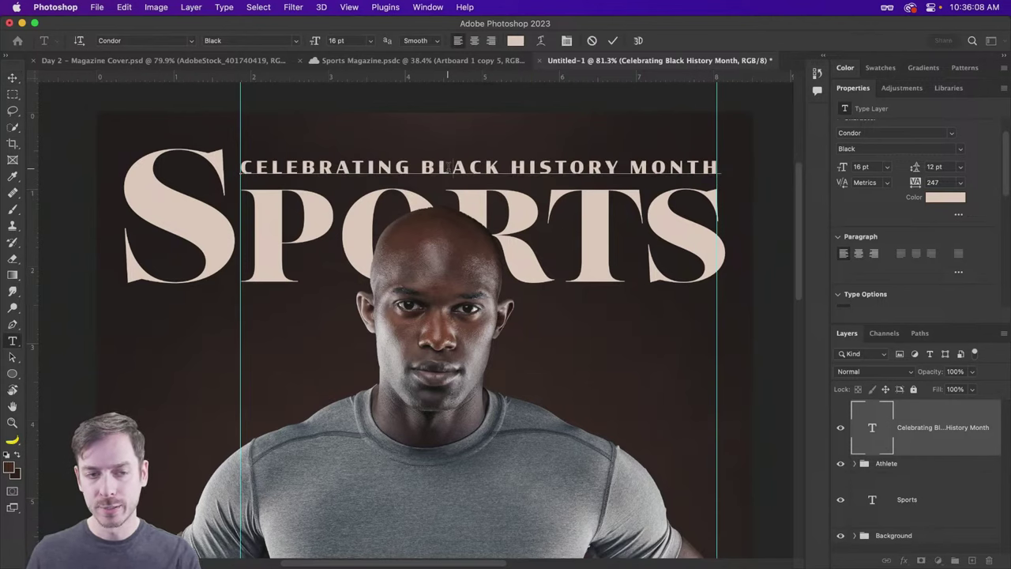
Step: Select the word BLACK in the Celebrating line
double_click(446, 166)
left_click(428, 166)
left_click_drag(240, 166, 498, 166)
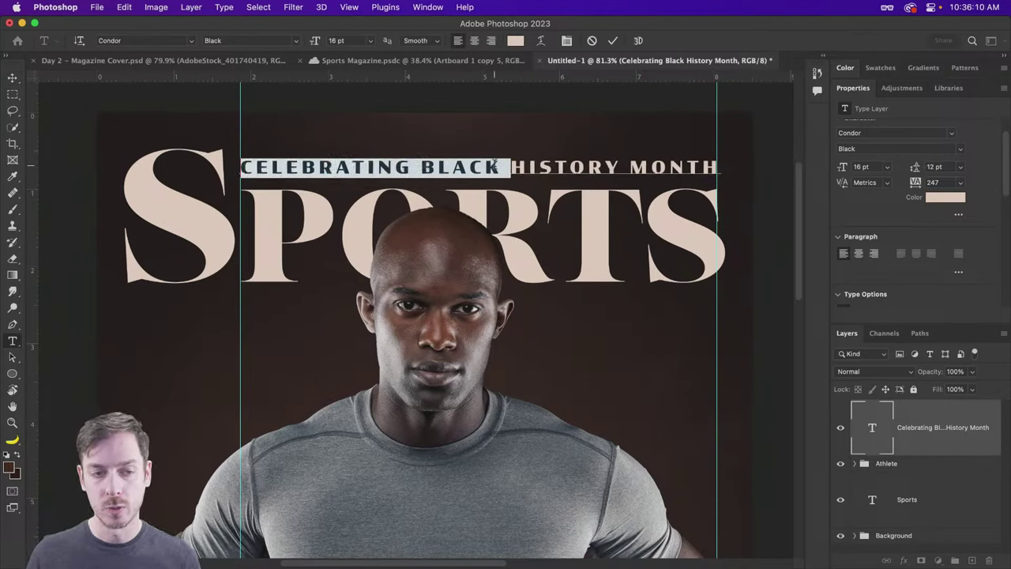
left_click(428, 166)
left_click_drag(427, 166, 497, 166)
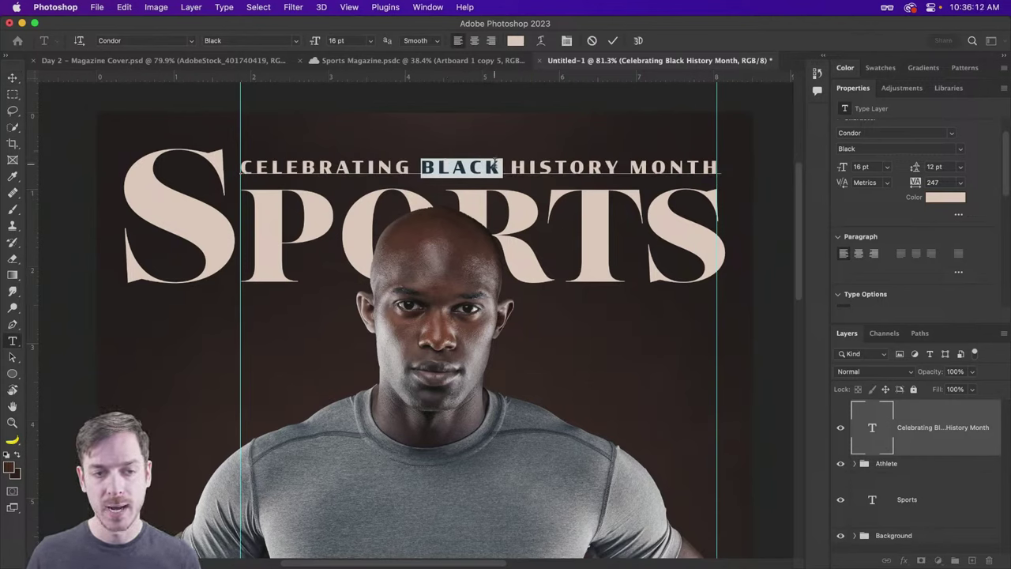
Step: Color the word BLACK a slightly softened red
left_click(515, 41)
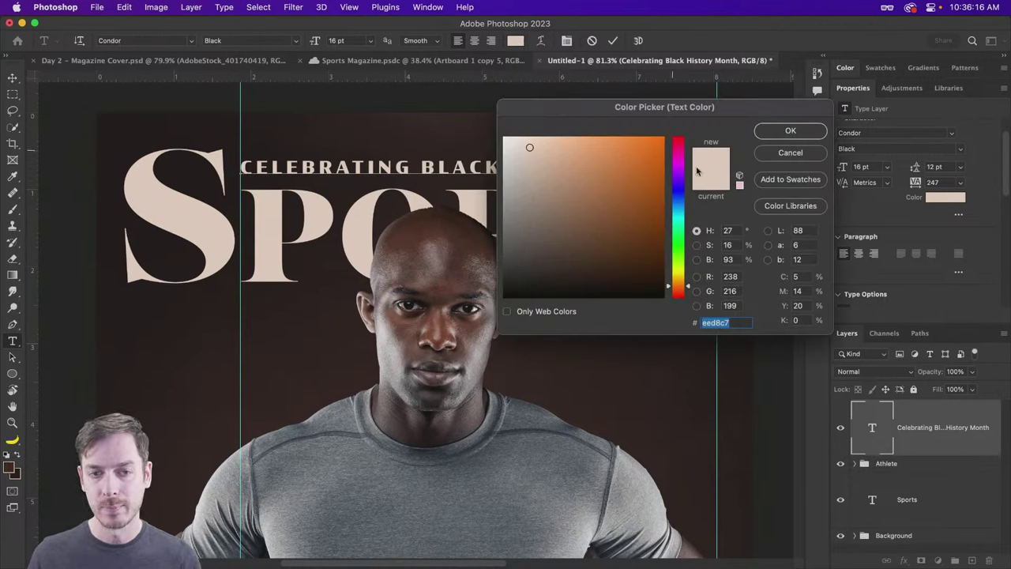
left_click_drag(678, 207, 682, 238)
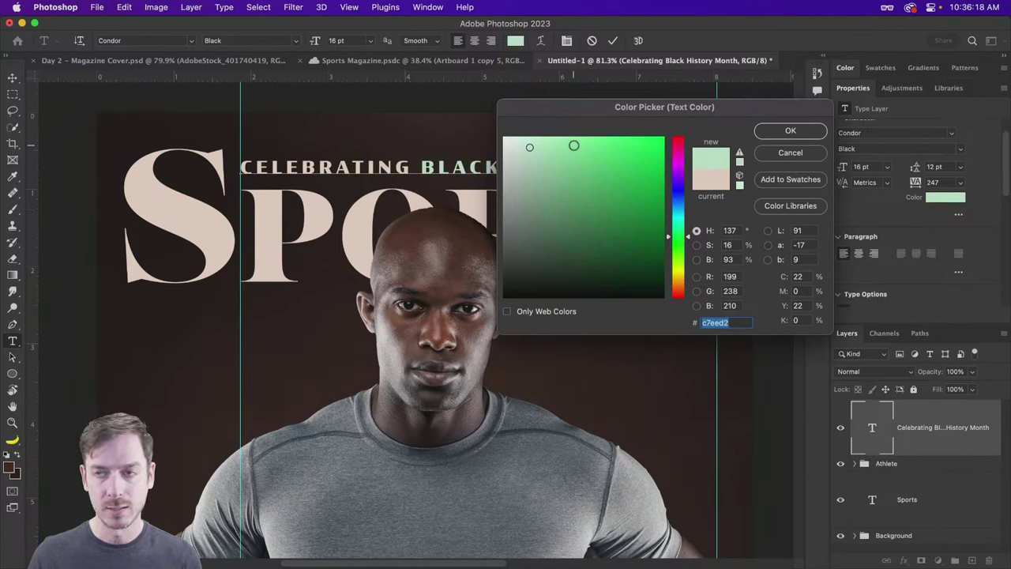
left_click(685, 145)
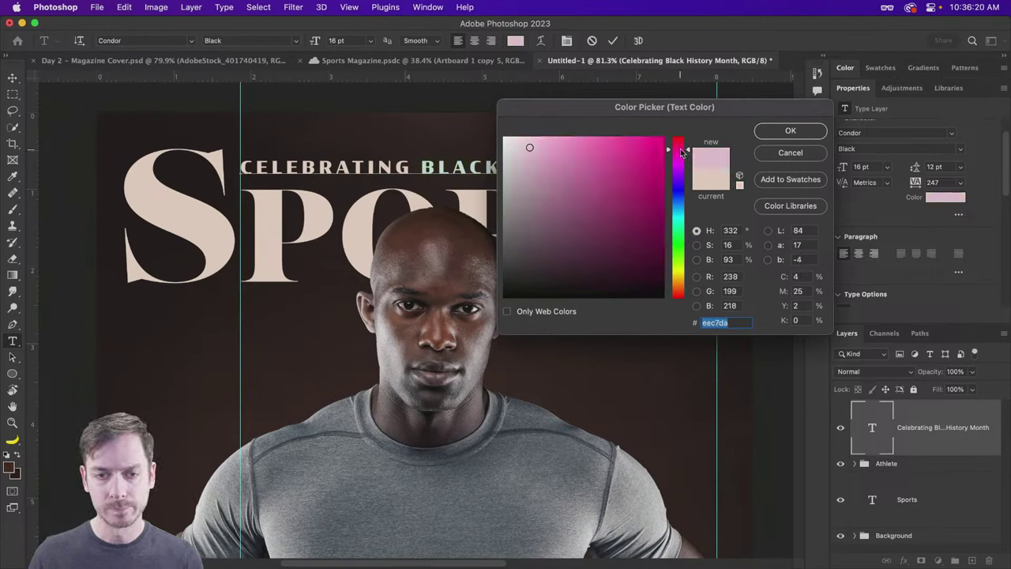
left_click_drag(685, 145, 685, 296)
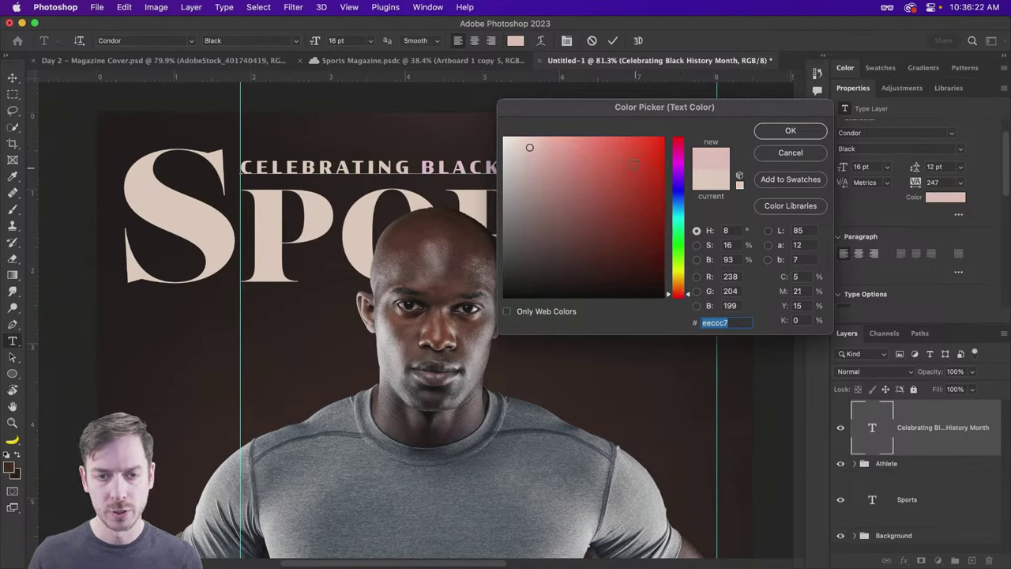
left_click_drag(620, 152, 634, 152)
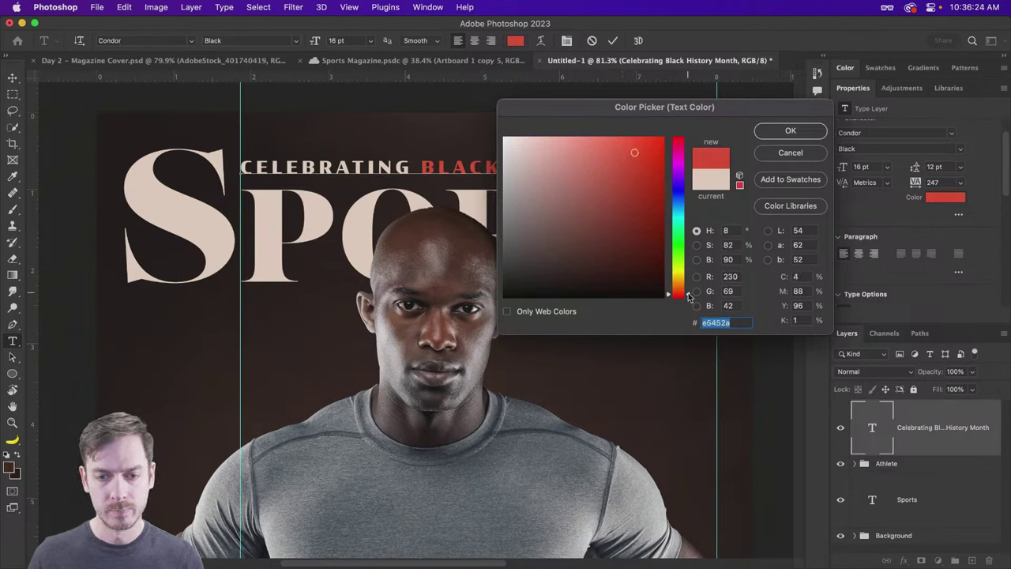
left_click(688, 298)
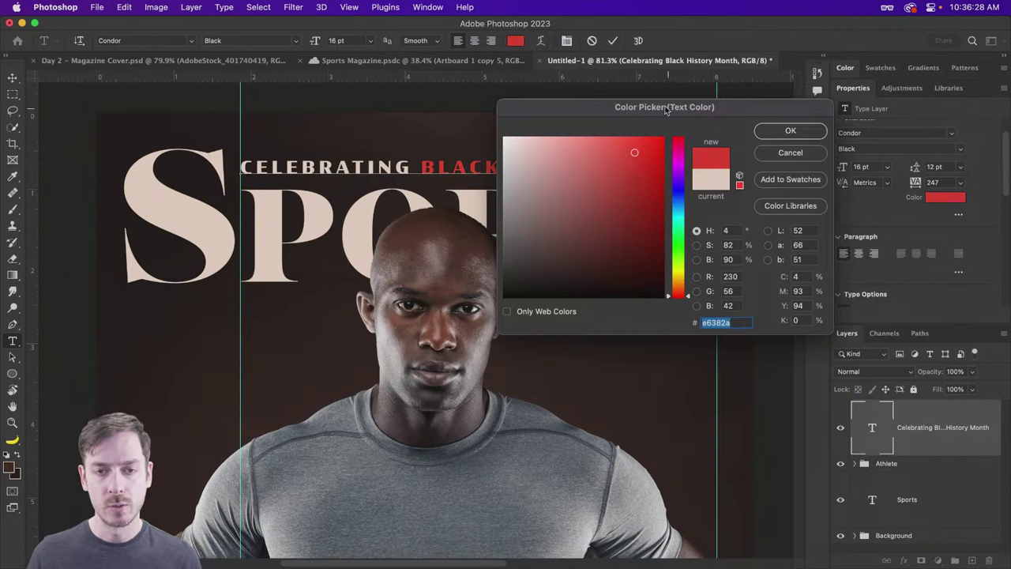
left_click_drag(667, 111, 678, 119)
left_click(624, 246)
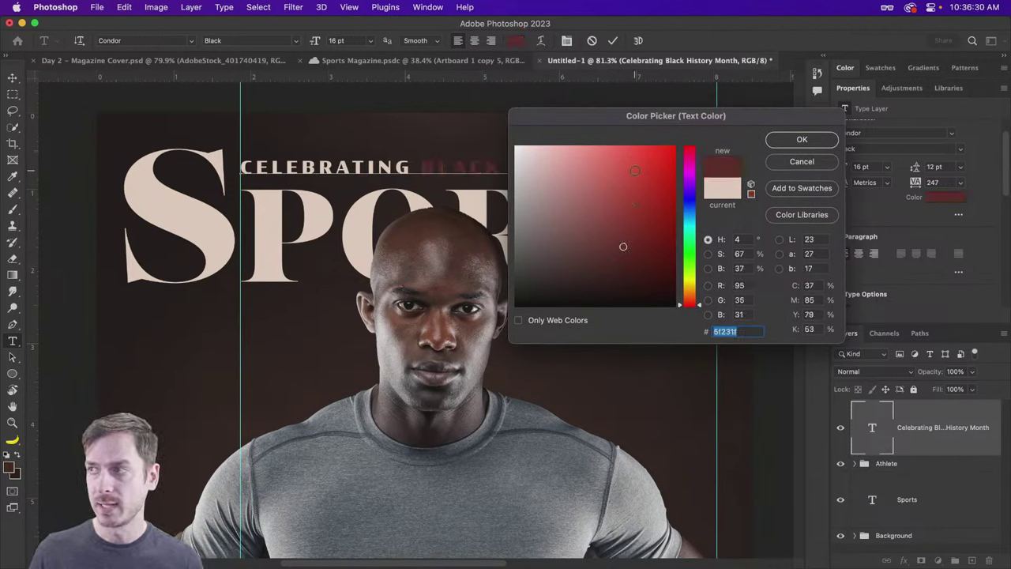
left_click(637, 166)
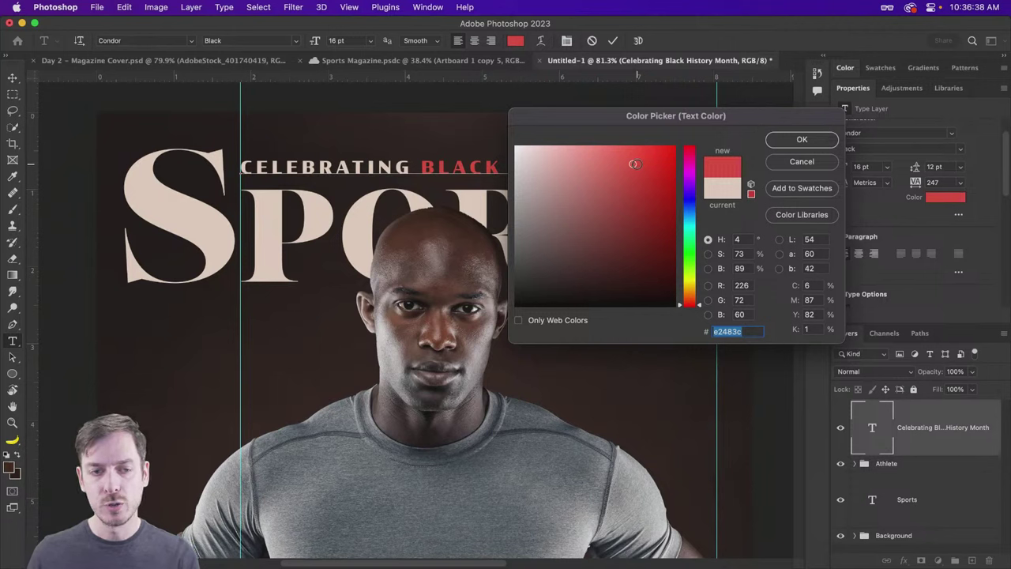
left_click_drag(635, 164, 706, 150)
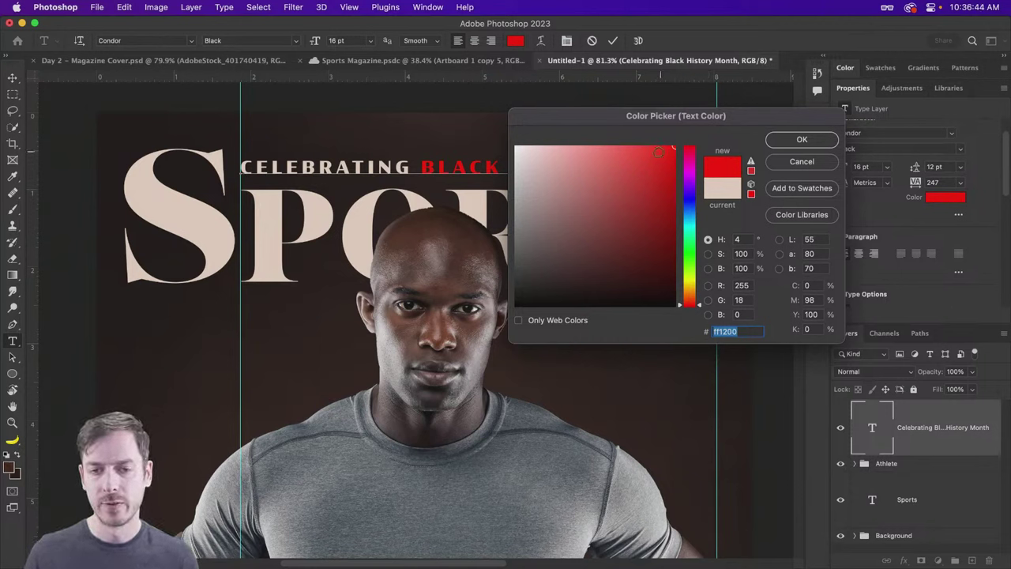
left_click_drag(637, 158, 642, 159)
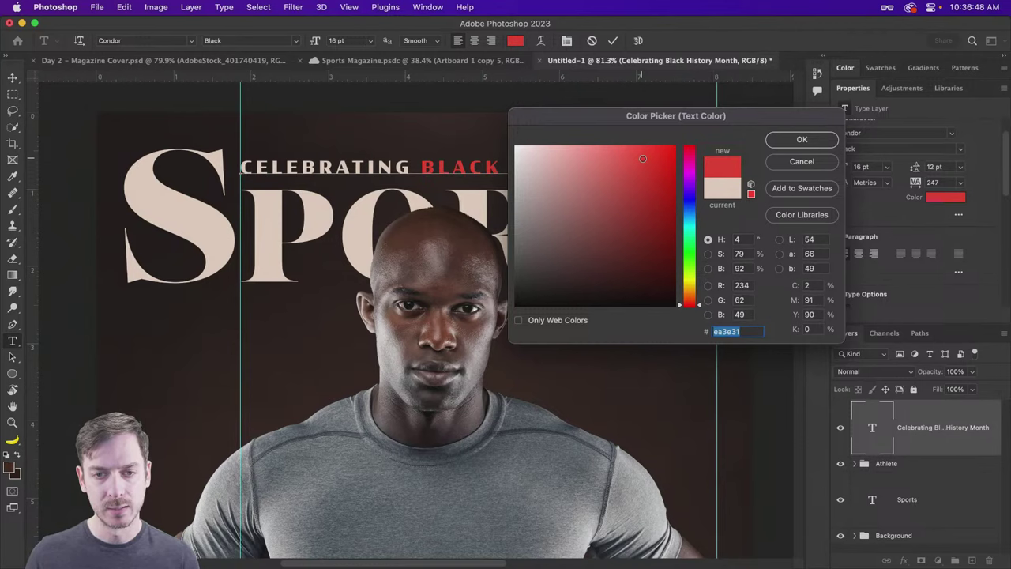
left_click(782, 142)
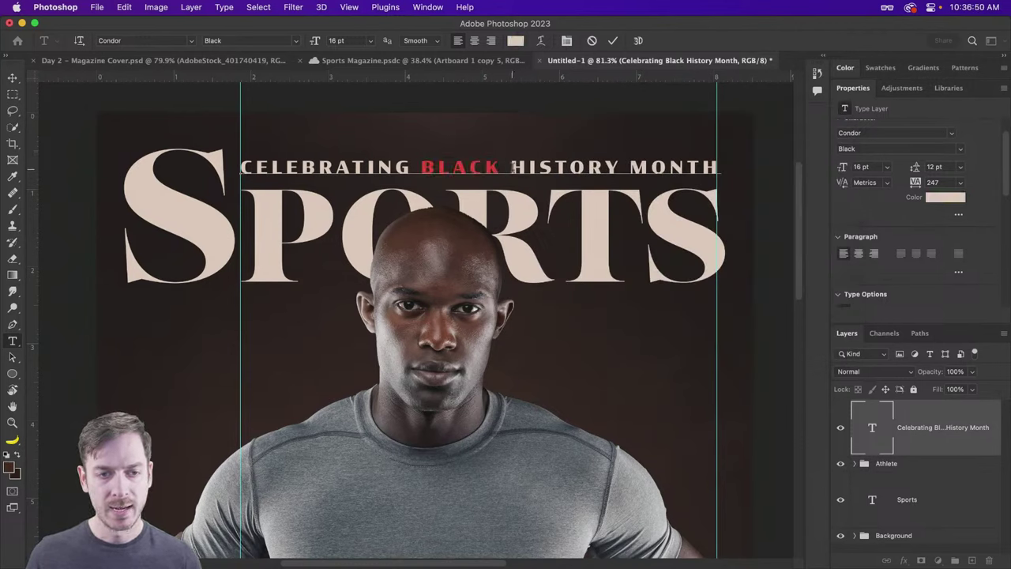
Step: Color the word HISTORY a warm golden orange
double_click(514, 167)
left_click(515, 40)
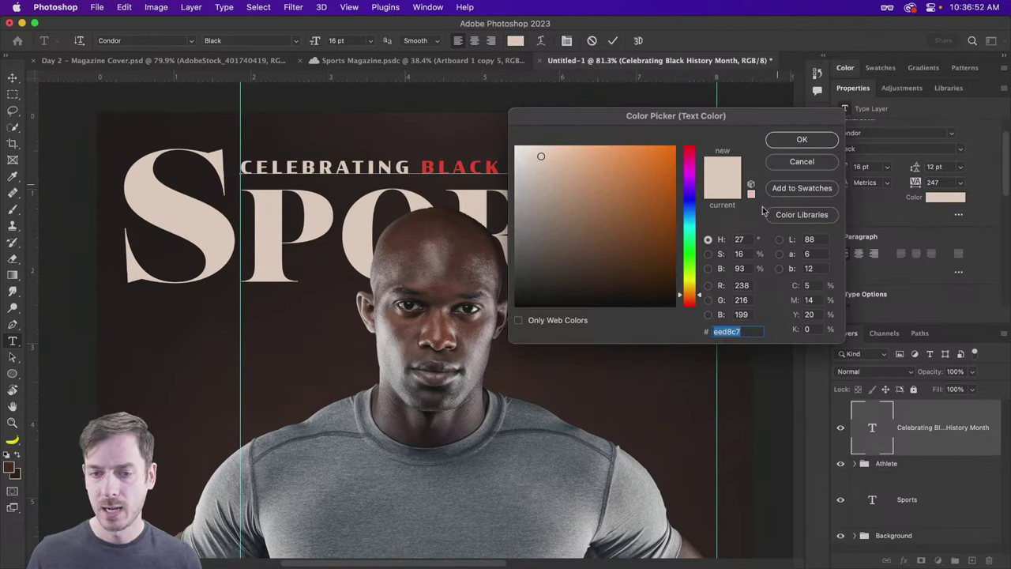
left_click(466, 164)
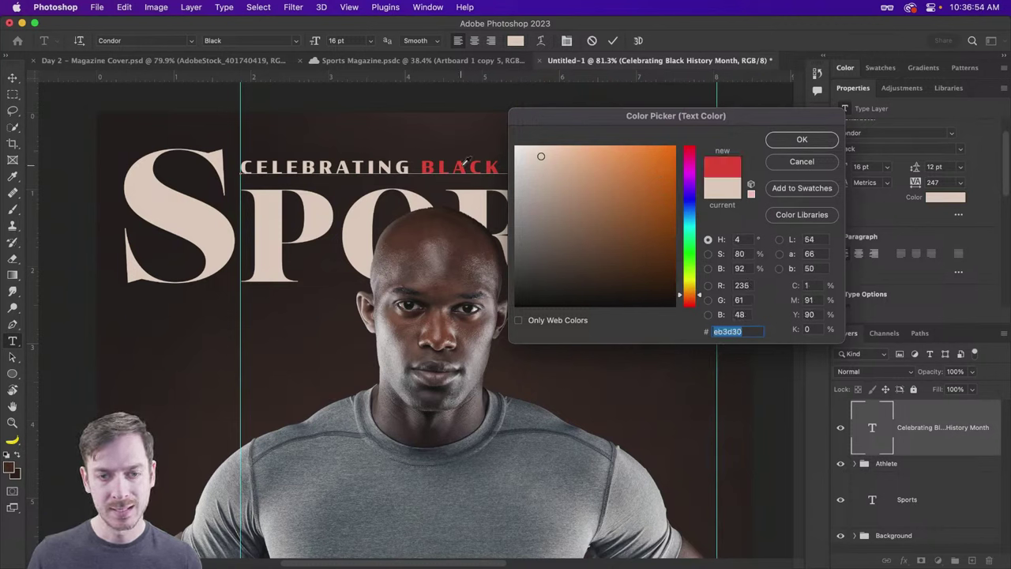
left_click(693, 300)
left_click_drag(694, 301, 693, 291)
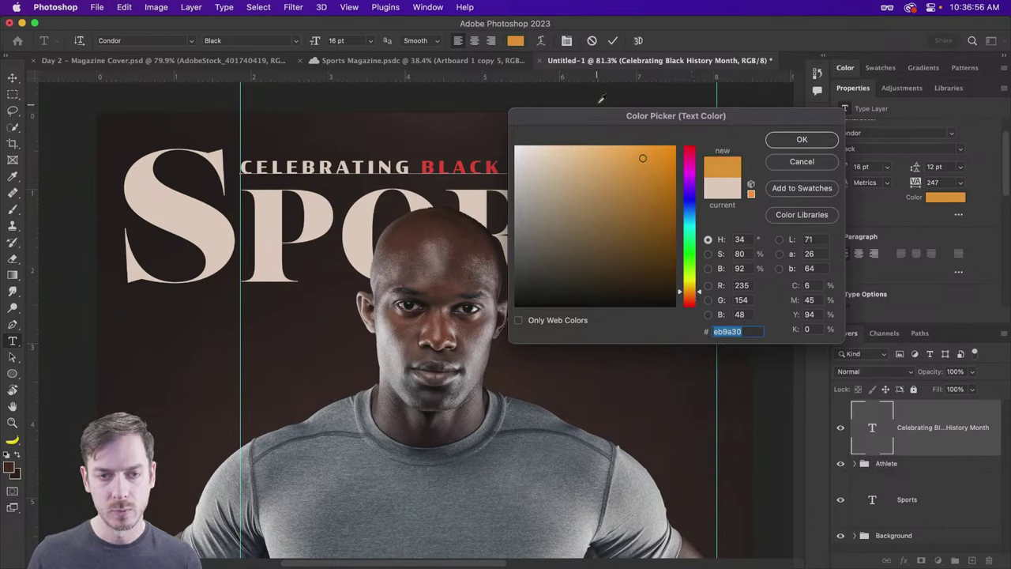
left_click_drag(606, 112, 576, 209)
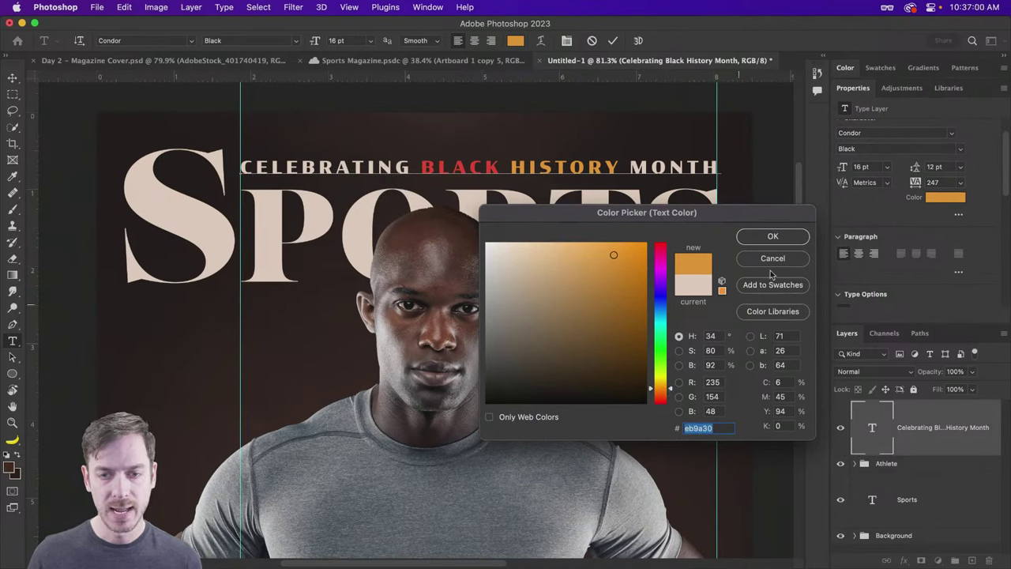
left_click(773, 237)
Step: Color the word MONTH green #42ad4d
left_click_drag(628, 167, 719, 167)
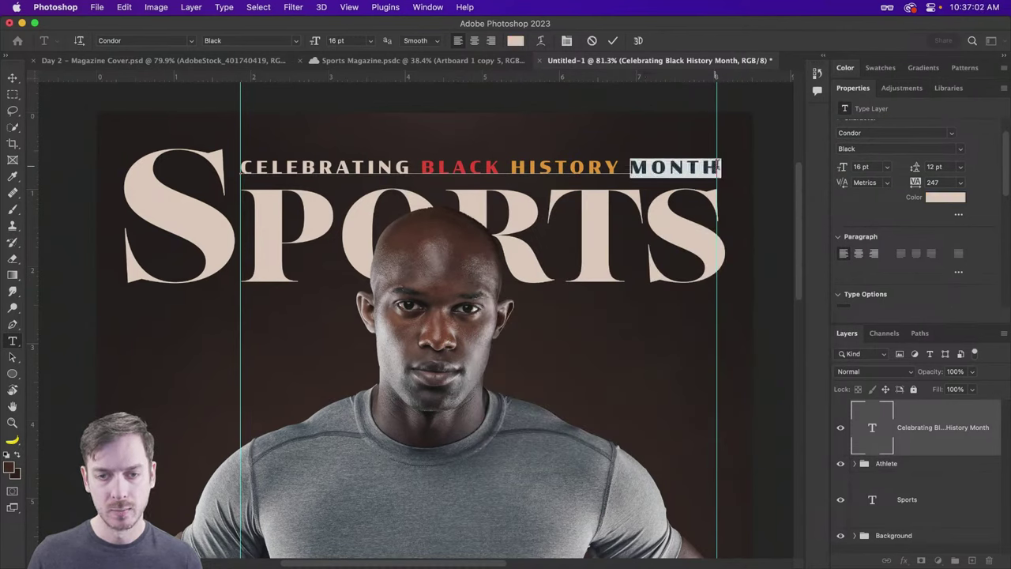
left_click(515, 40)
left_click(542, 164)
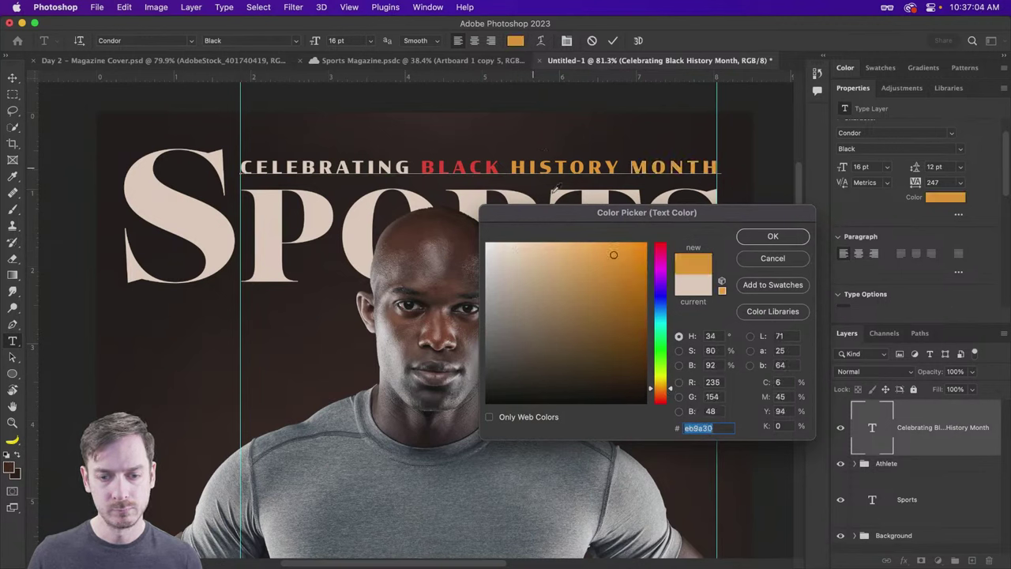
left_click(665, 367)
left_click_drag(665, 368, 665, 362)
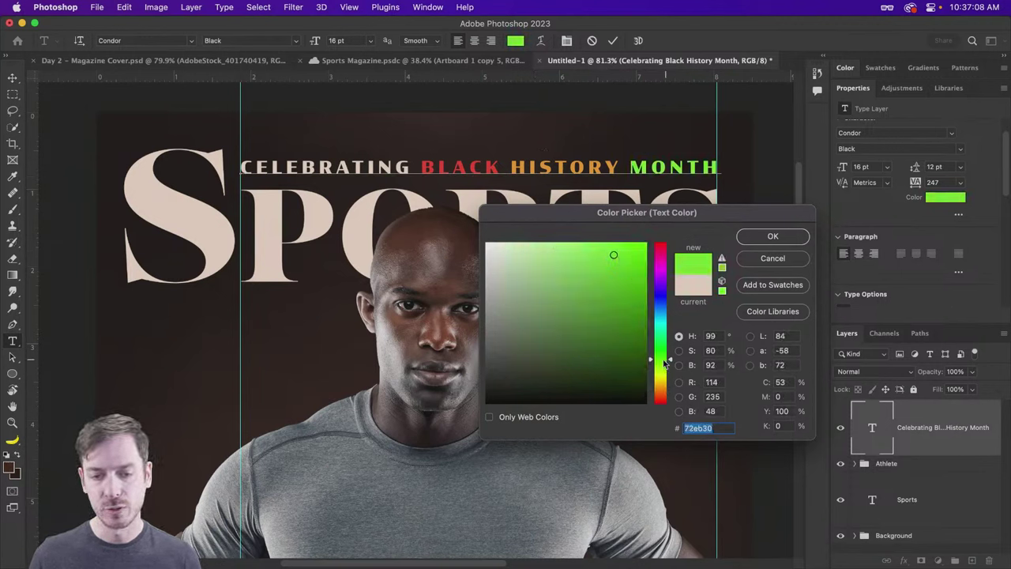
mouse_move(617, 265)
left_mouse_down()
mouse_move(624, 292)
mouse_move(607, 294)
left_mouse_up()
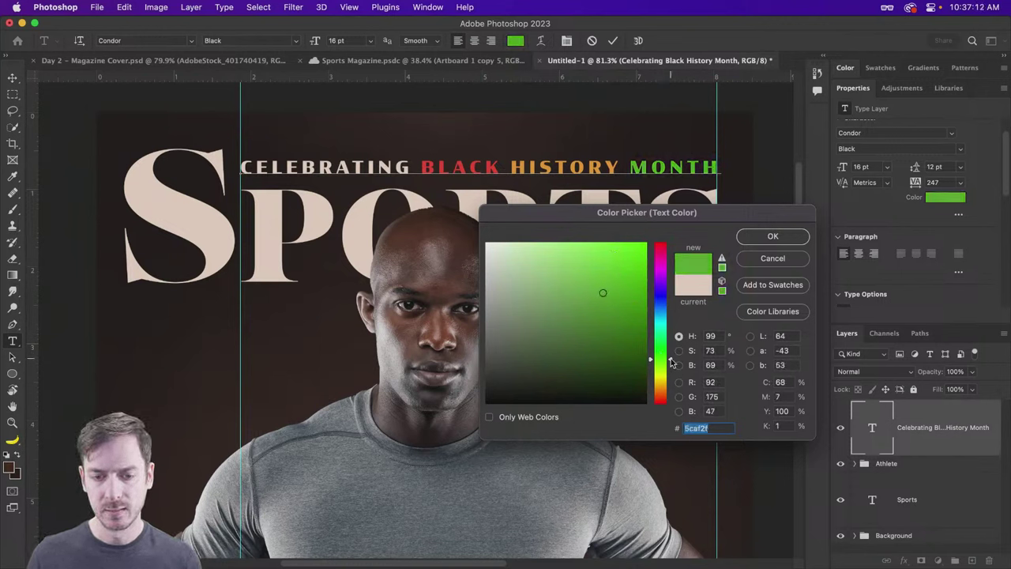
left_click_drag(673, 366, 671, 353)
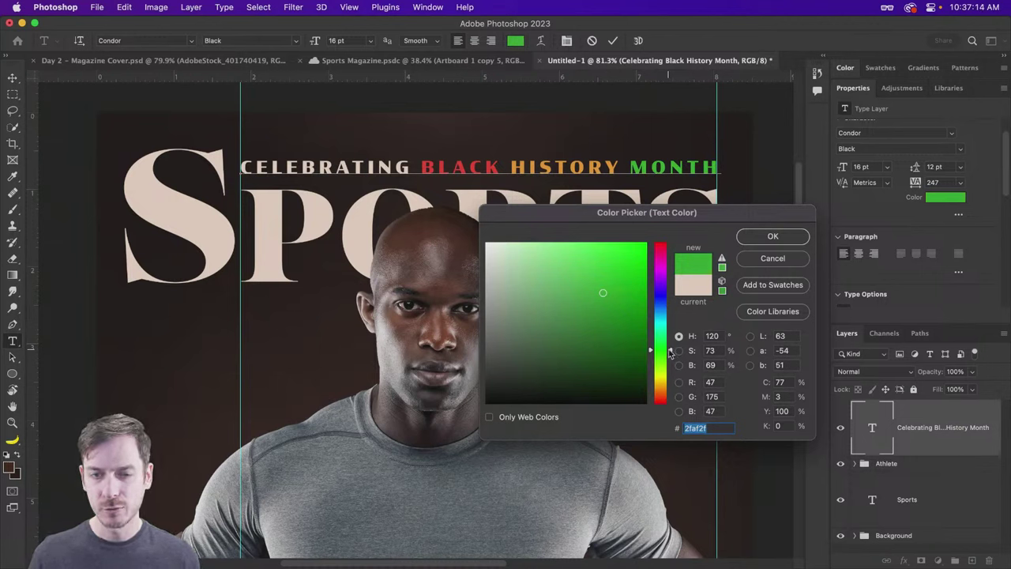
left_click_drag(603, 294, 584, 294)
left_click_drag(671, 352, 671, 350)
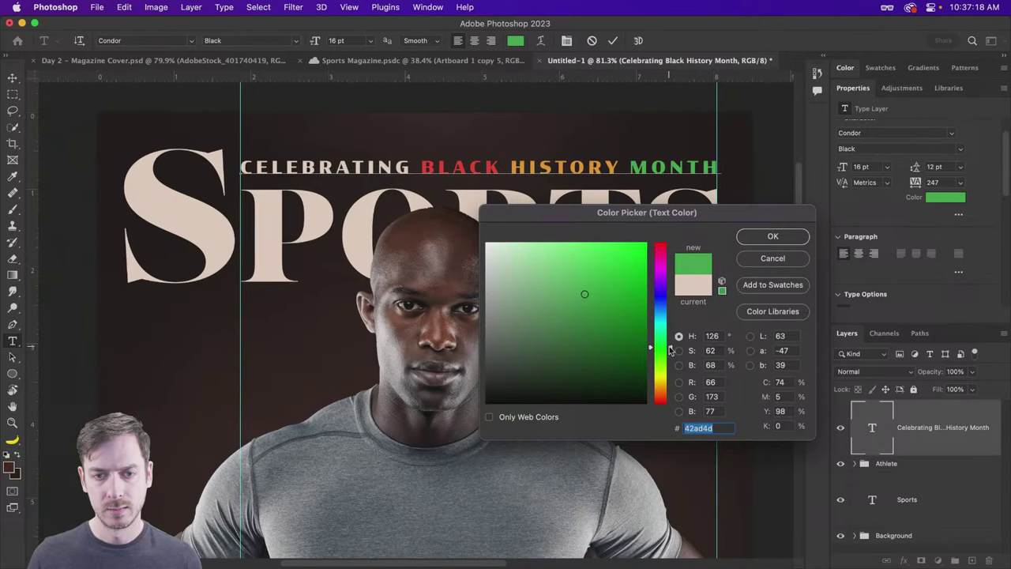
left_click(772, 236)
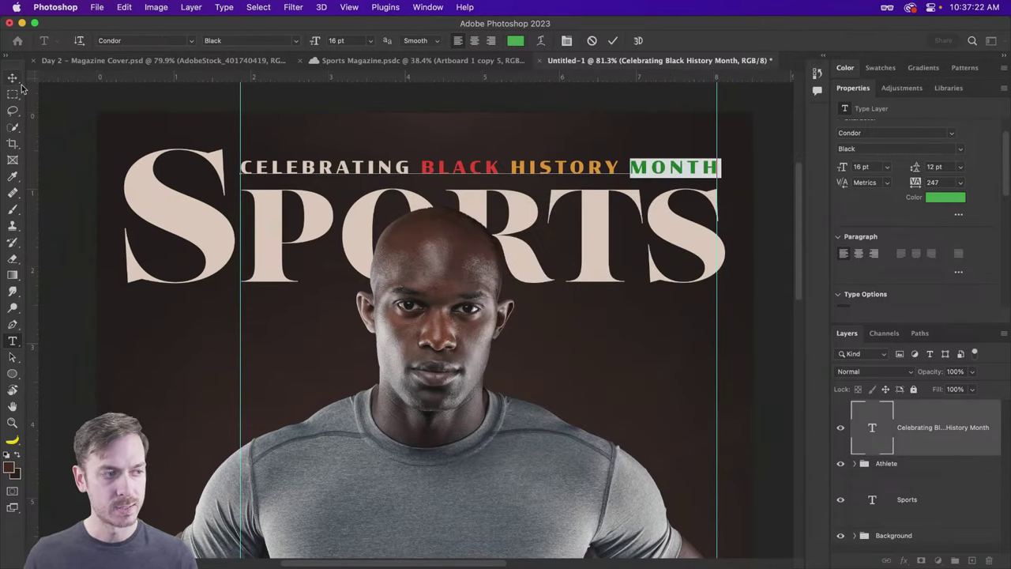
Step: Finish editing the text, hide the guides, and move the Celebrating layer below the Athlete group
left_click(13, 78)
scroll(523, 195, "down", 1)
key("super+semicolon")
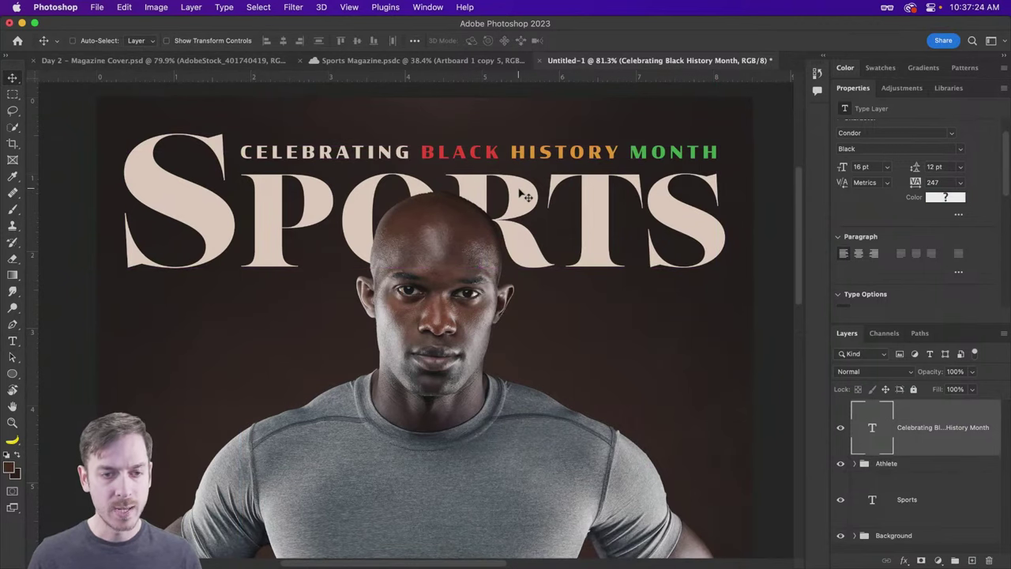
scroll(507, 187, "down", 1)
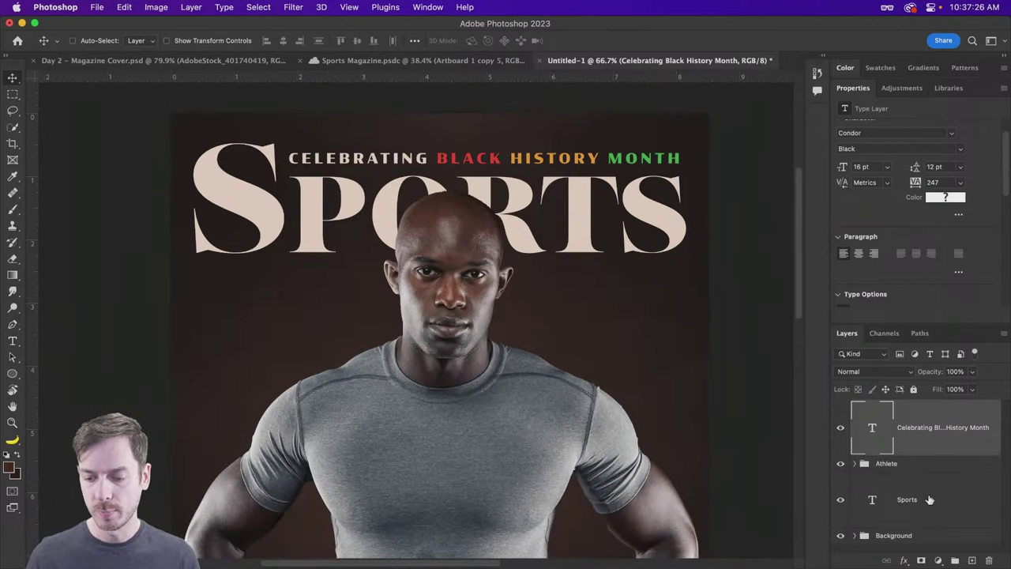
key("super+bracketleft")
Step: Group the Celebrating and Sports layers into a group named 'Header'
left_click(930, 499, "shift")
key("super+g")
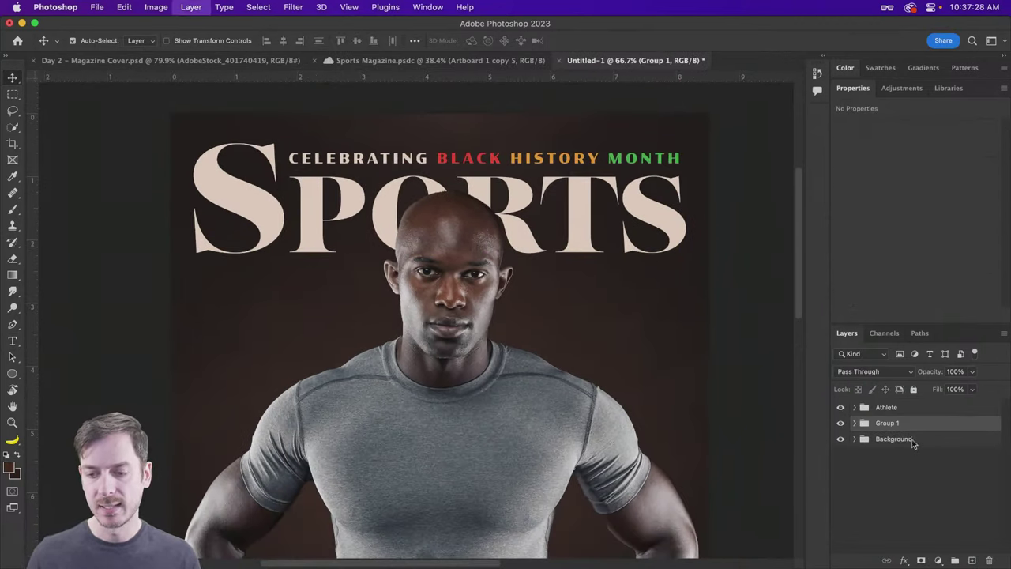
double_click(885, 423)
type("Header")
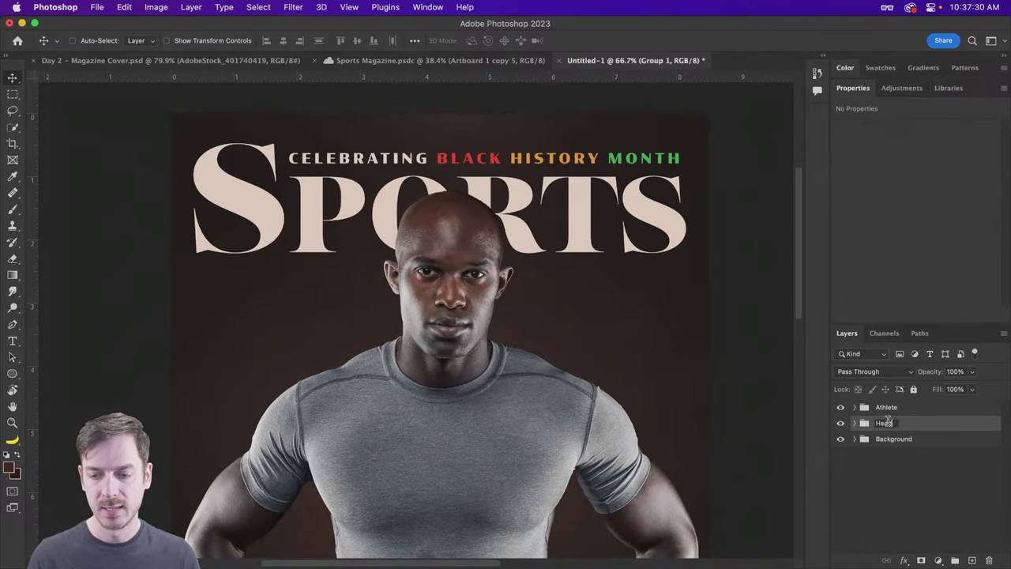
key("Return")
Step: Nudge the Header group up slightly and bring the athlete's head into view
scroll(525, 239, "down", 1)
scroll(526, 239, "down", 2)
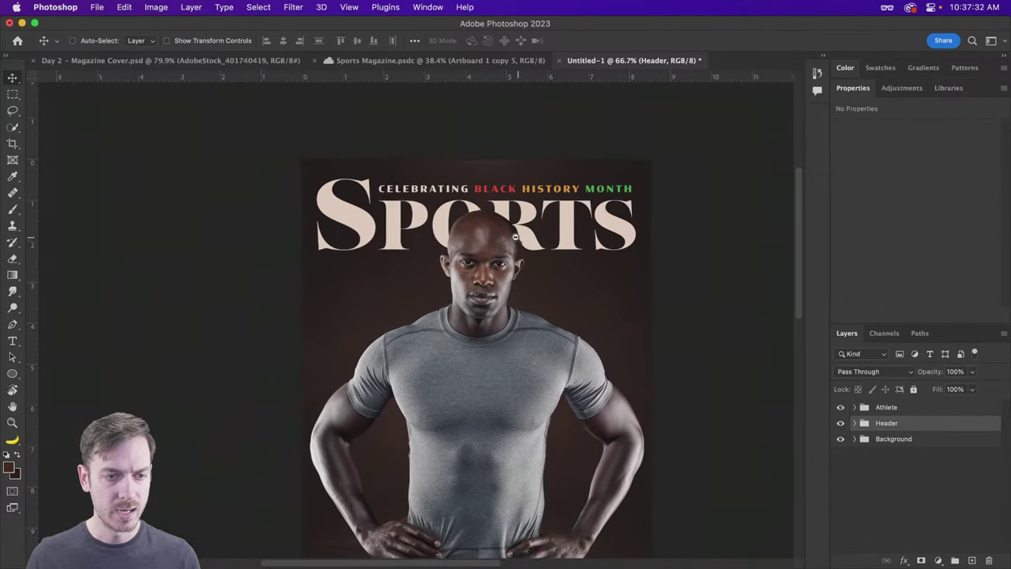
left_click_drag(563, 221, 557, 215)
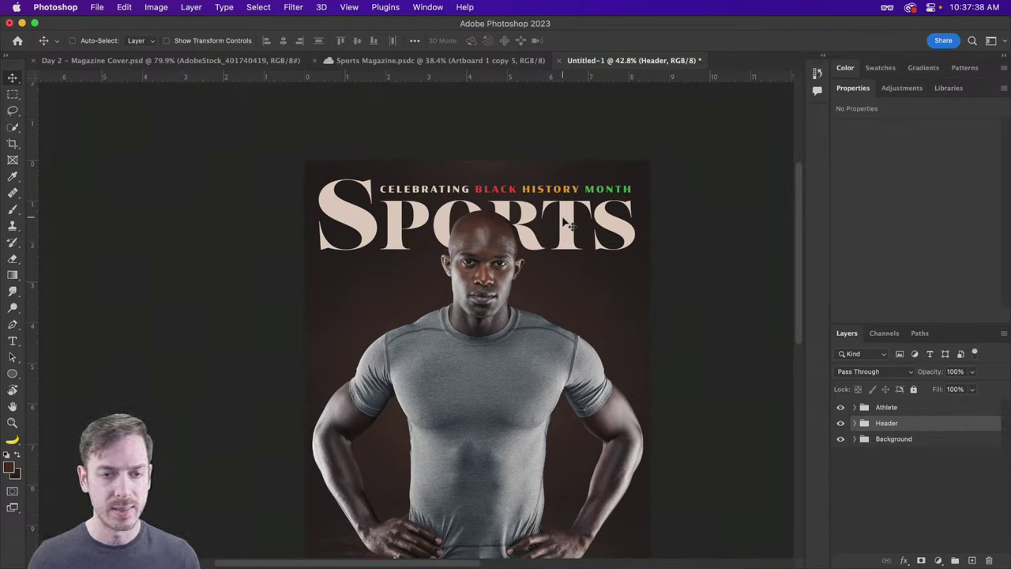
key("Up")
key("Up")
key("Up")
key("Up")
key("Up")
key("Up")
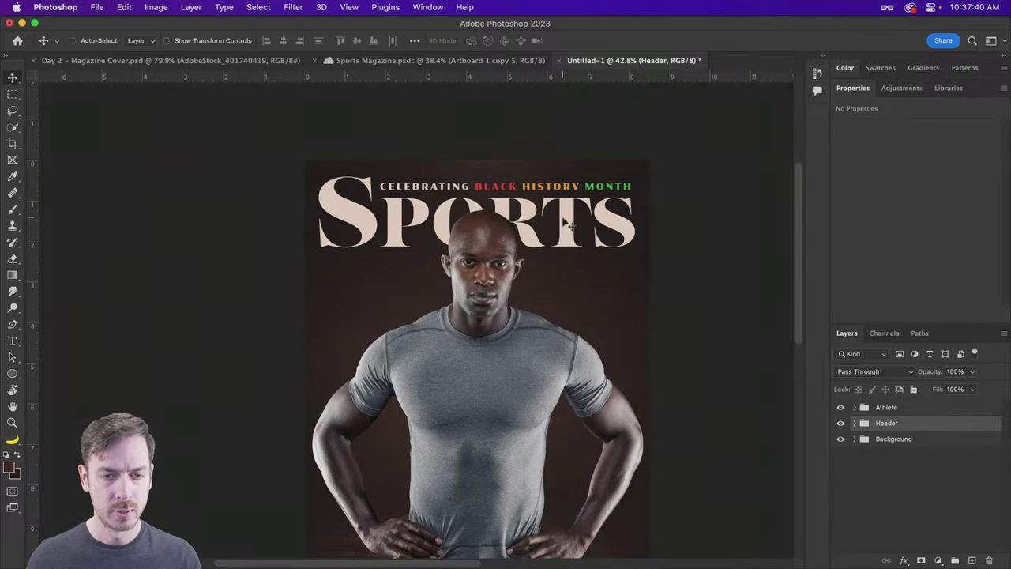
scroll(566, 224, "down", 2)
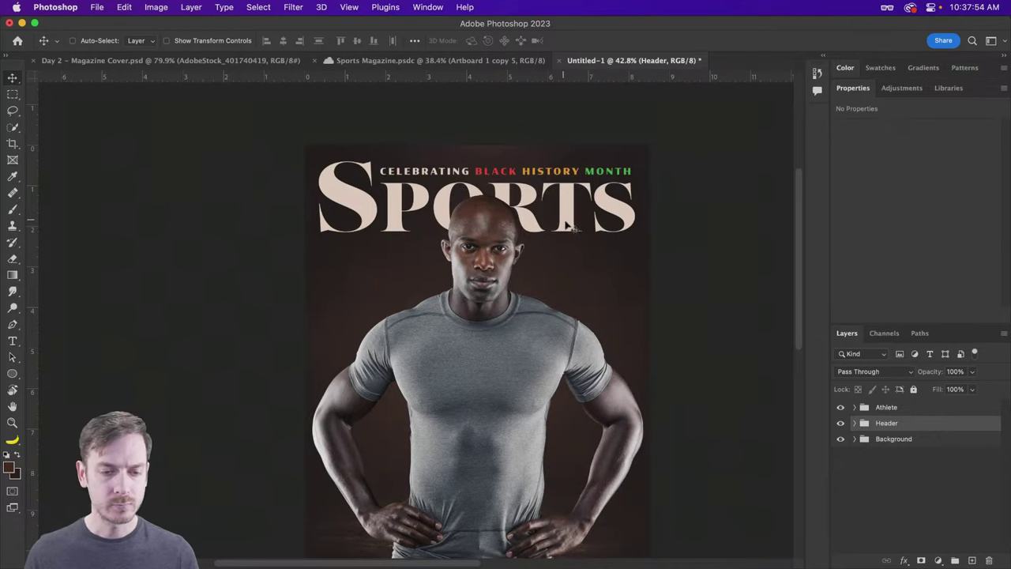
scroll(583, 292, "up", 3)
left_click_drag(614, 294, 598, 260)
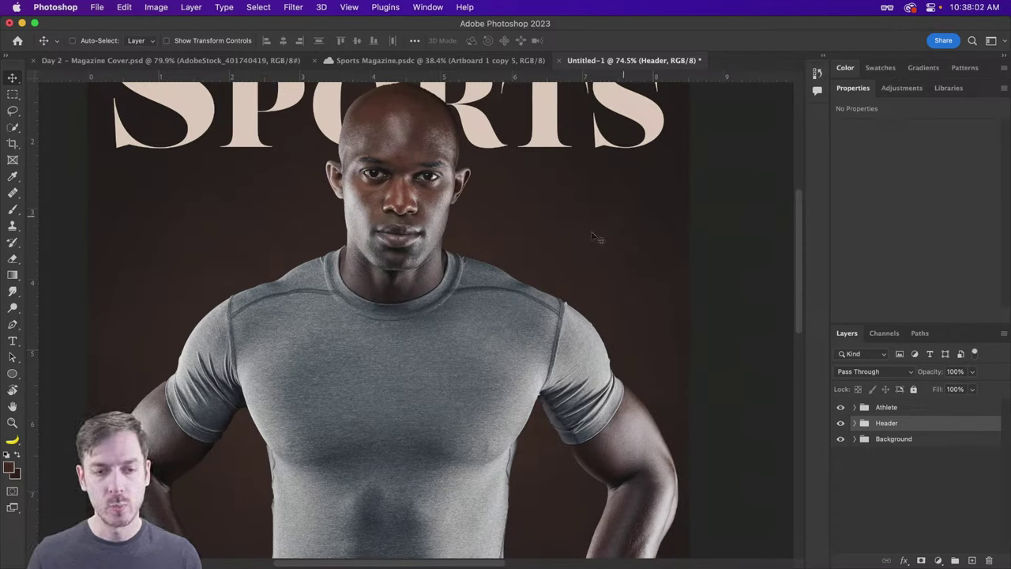
Step: Type an 8, scale it to about 133 pt, and place it beside the athlete's face
key("t")
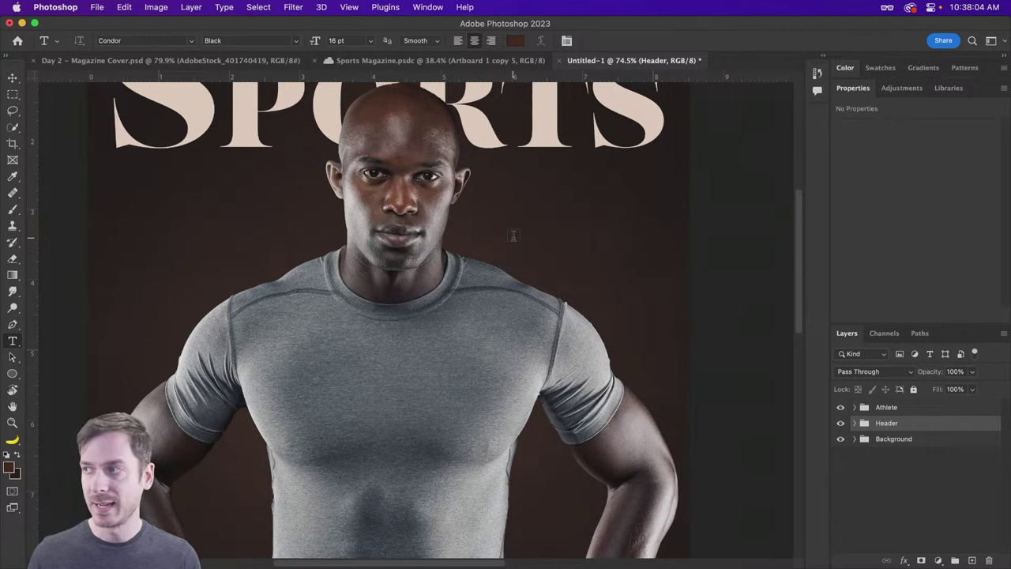
left_click(512, 237)
type("8")
key("super+t")
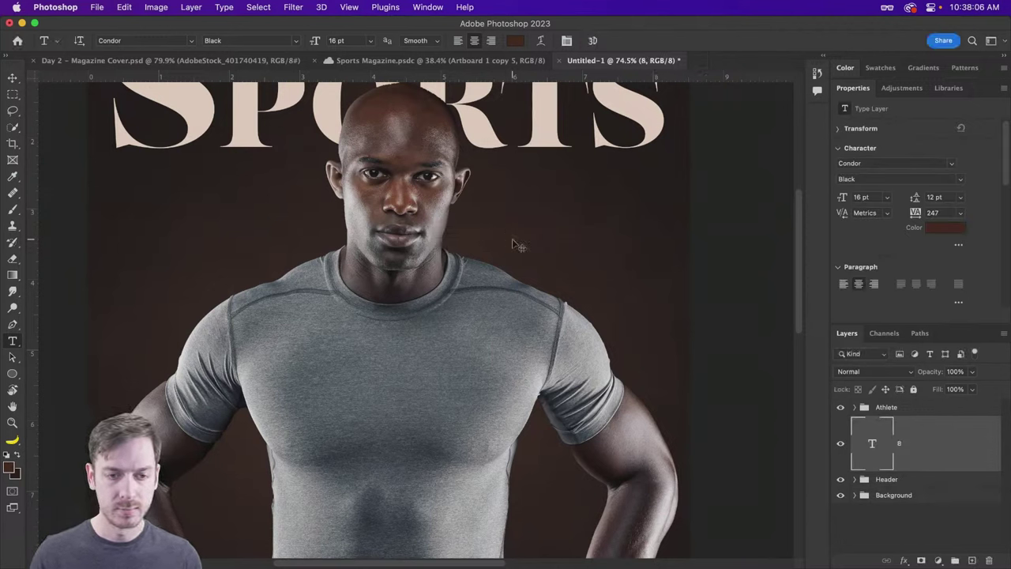
left_click_drag(515, 242, 589, 301)
key("Return")
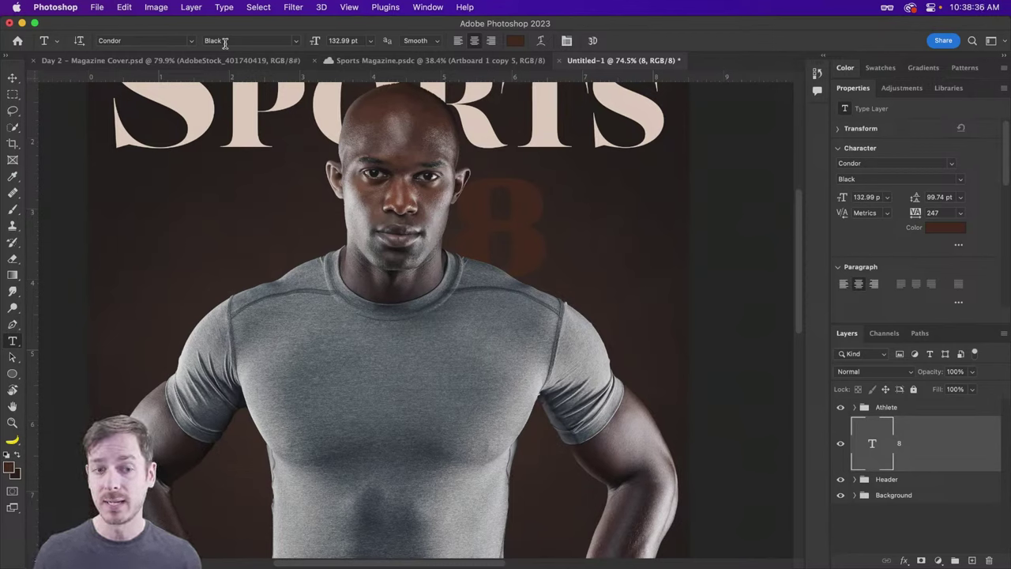
left_click_drag(506, 225, 537, 245)
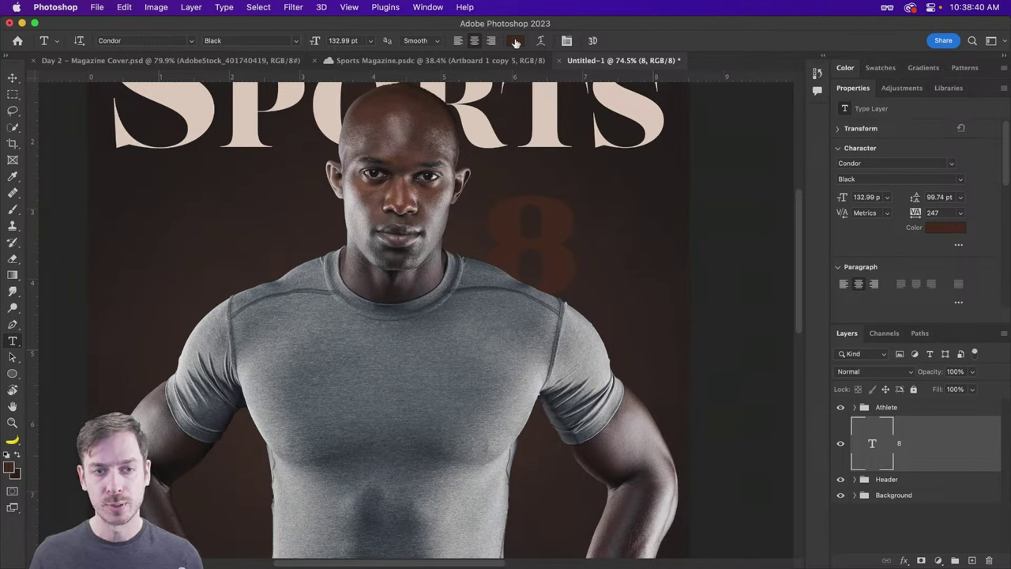
Step: Change the 8's text colour from dark brown to bright orange #ff931f
left_click(515, 41)
left_click_drag(679, 220, 760, 216)
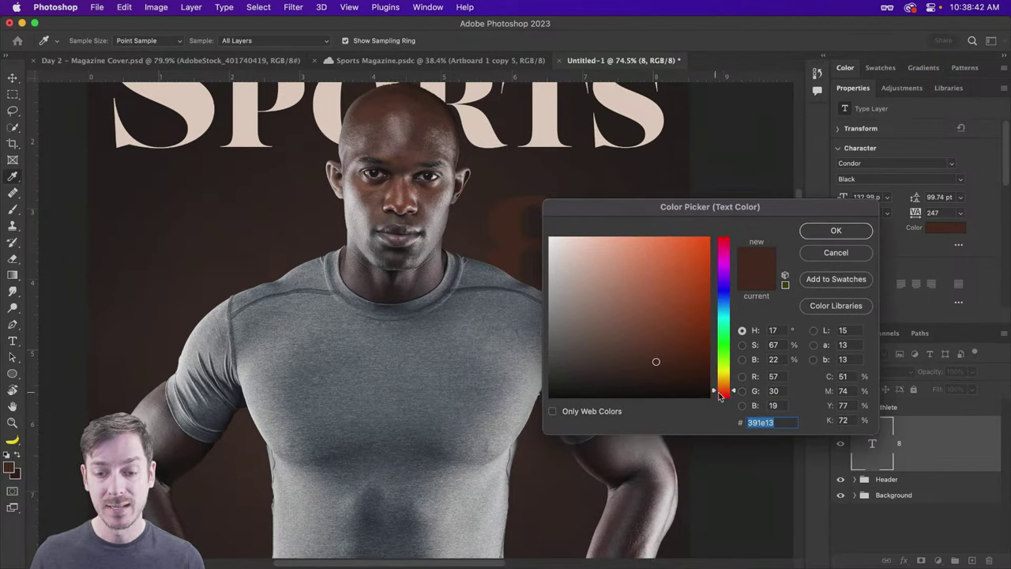
left_click_drag(719, 395, 721, 382)
left_click(700, 237)
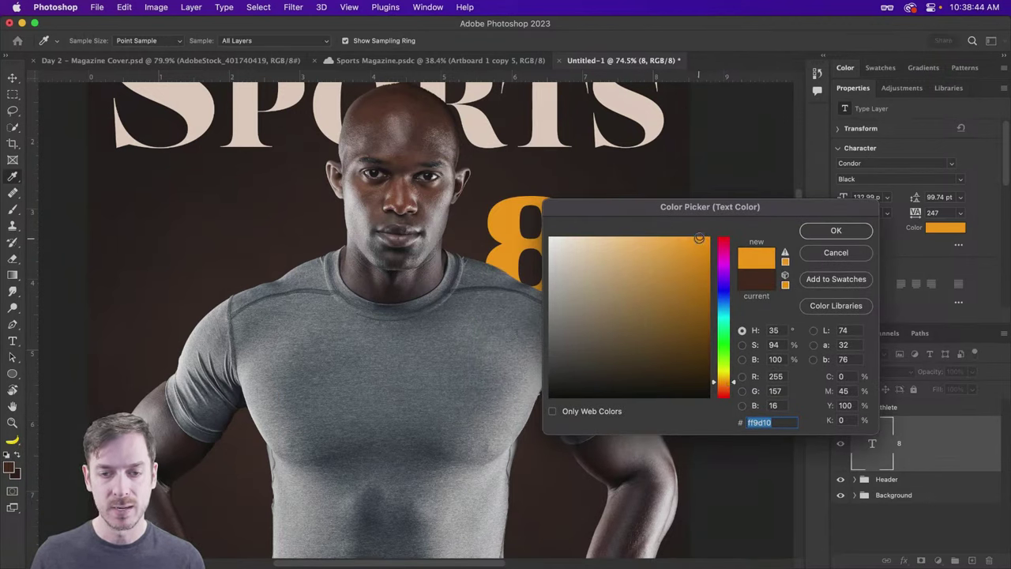
left_click(734, 384)
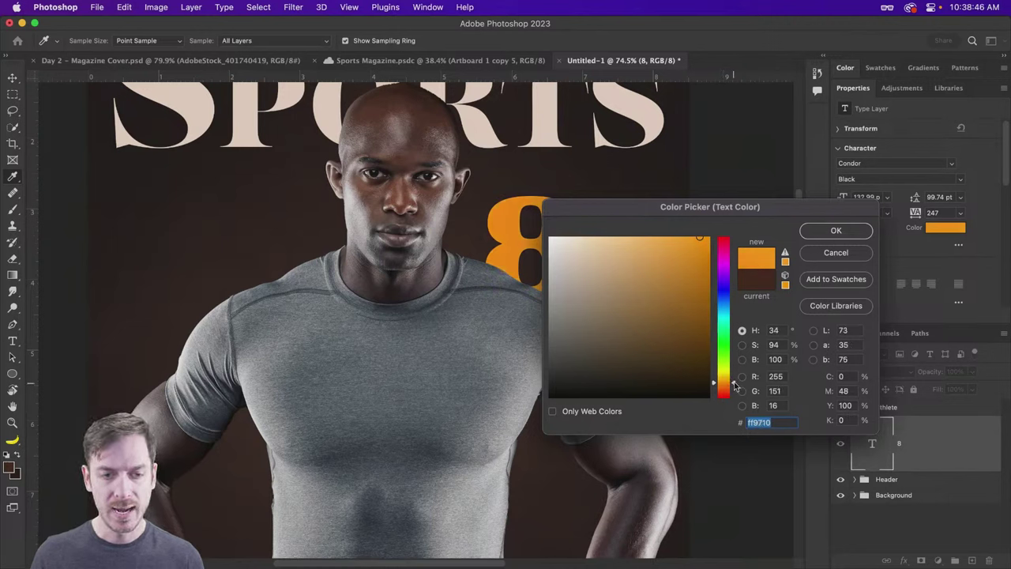
left_click_drag(735, 384, 735, 383)
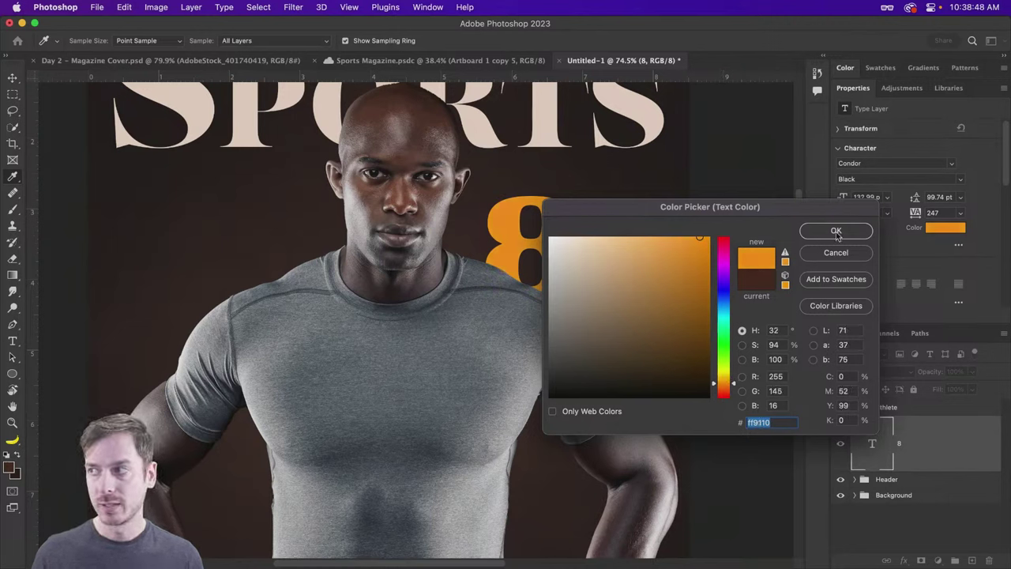
left_click(677, 237)
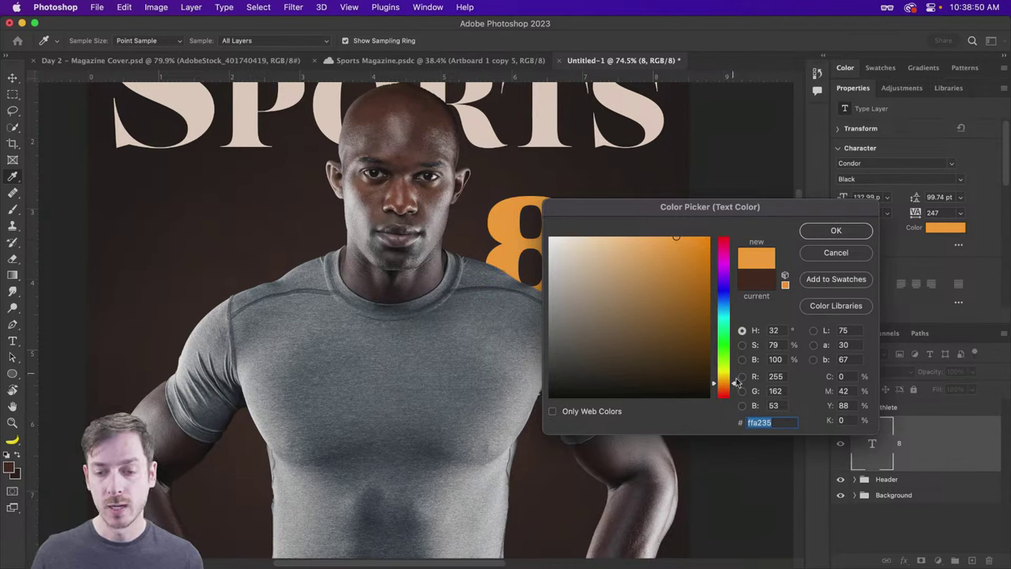
left_click_drag(737, 382, 735, 387)
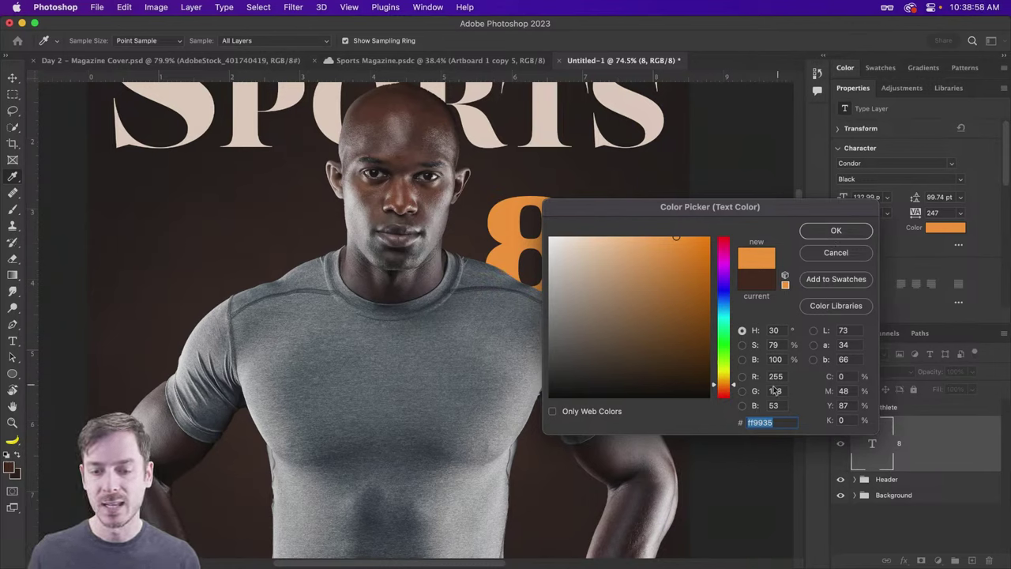
left_click(690, 238)
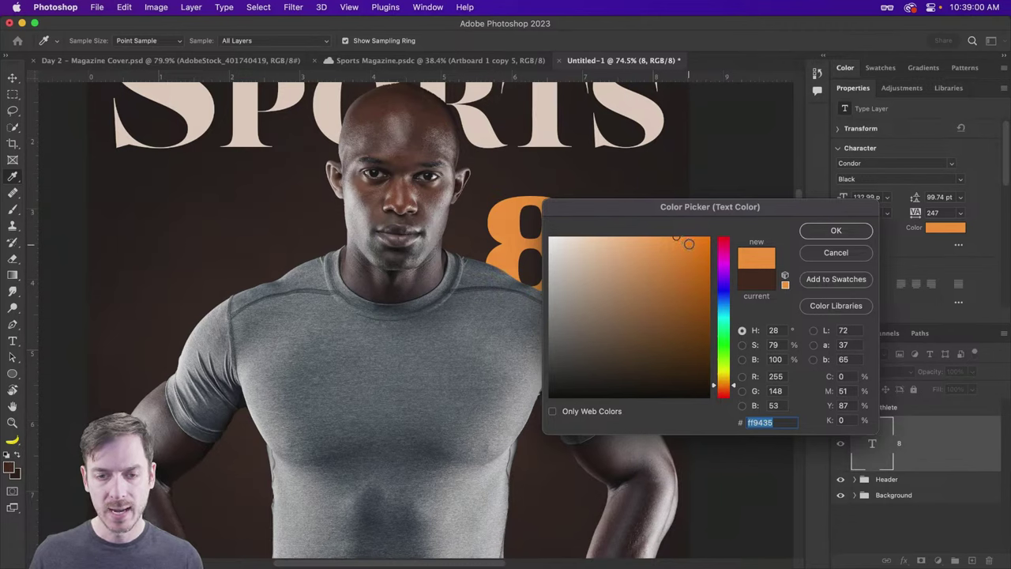
left_click_drag(737, 389, 735, 384)
left_click(835, 230)
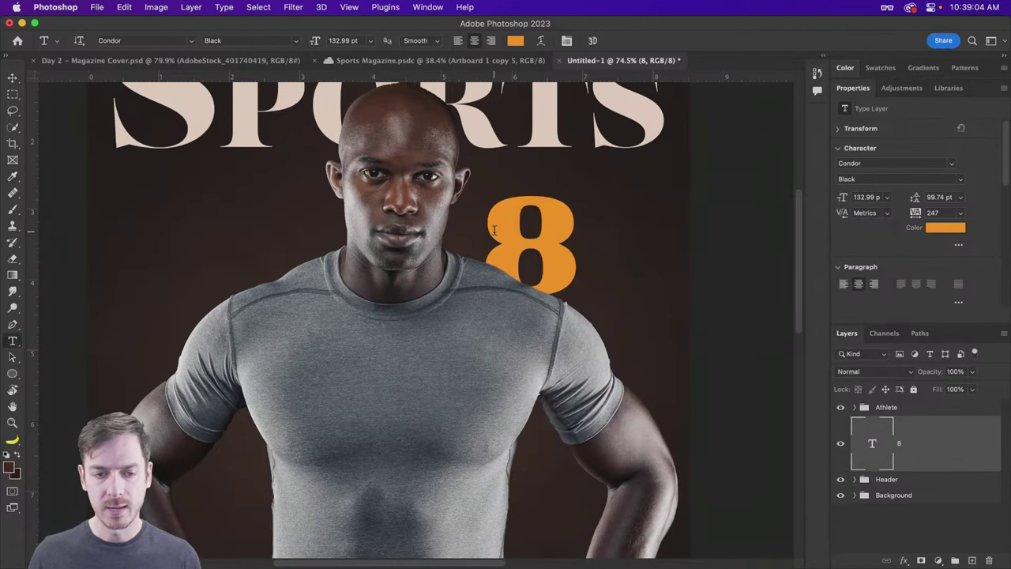
Step: Show the Libraries panel
key("v")
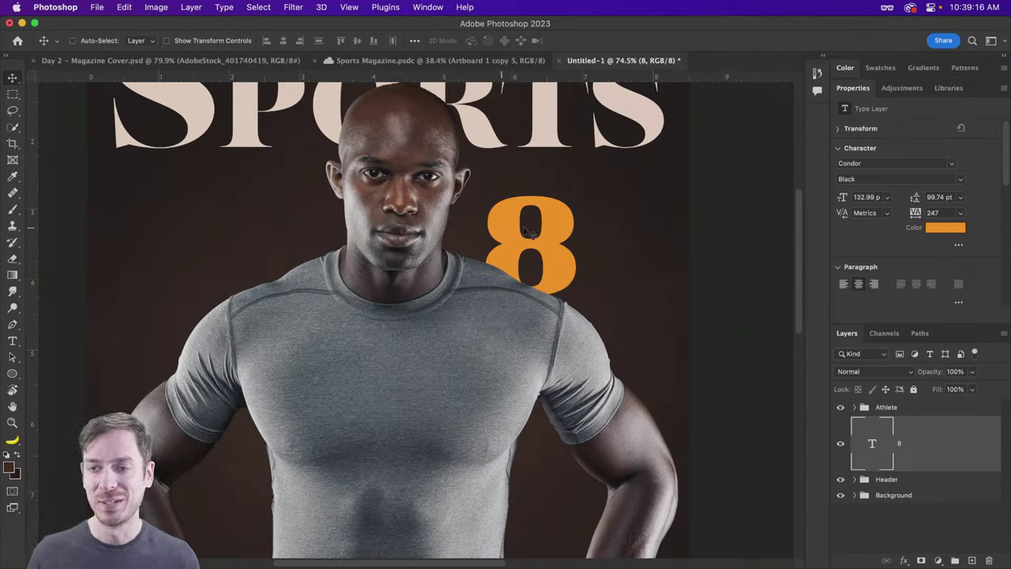
left_click(949, 89)
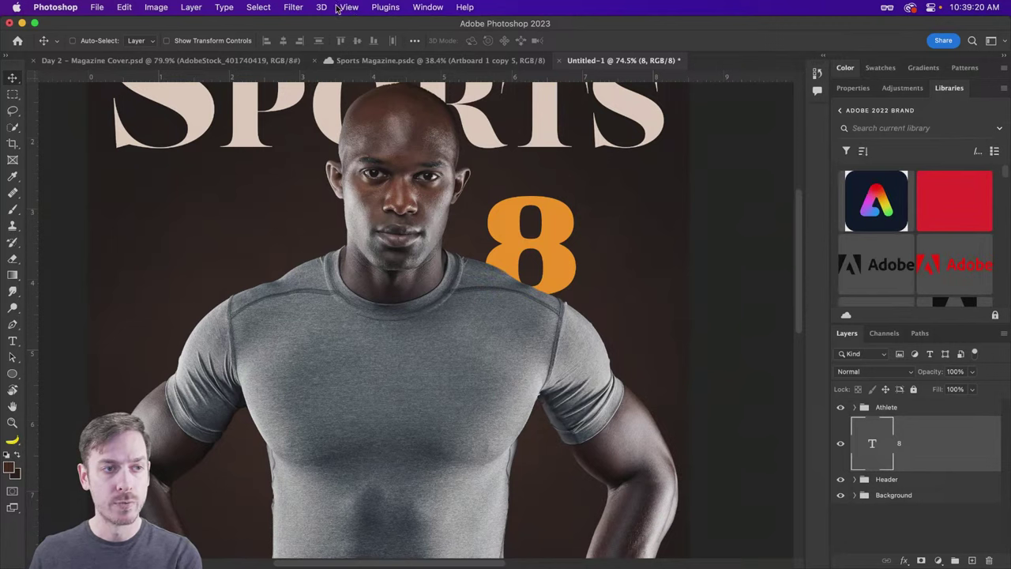
left_click(427, 7)
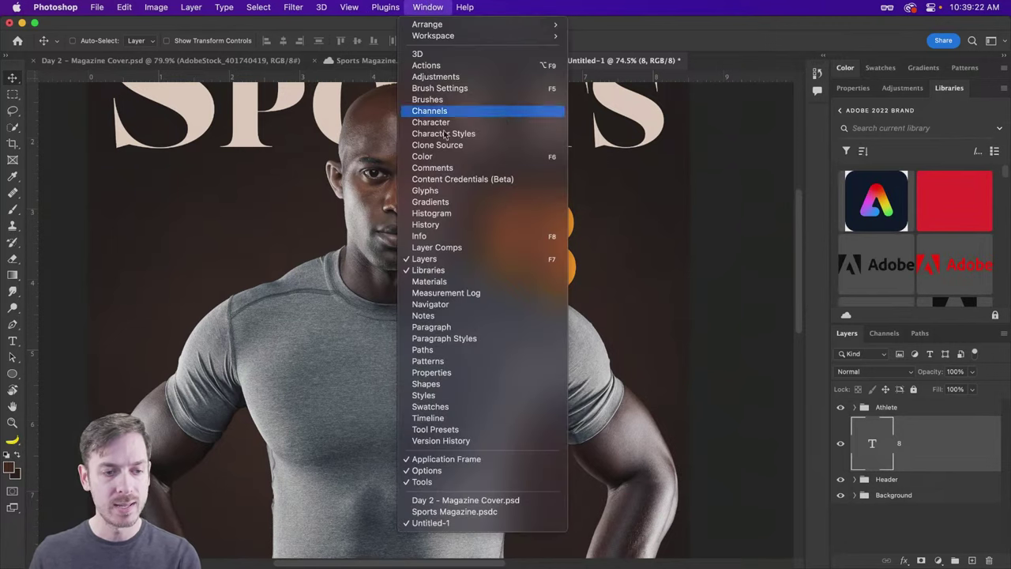
left_click(975, 110)
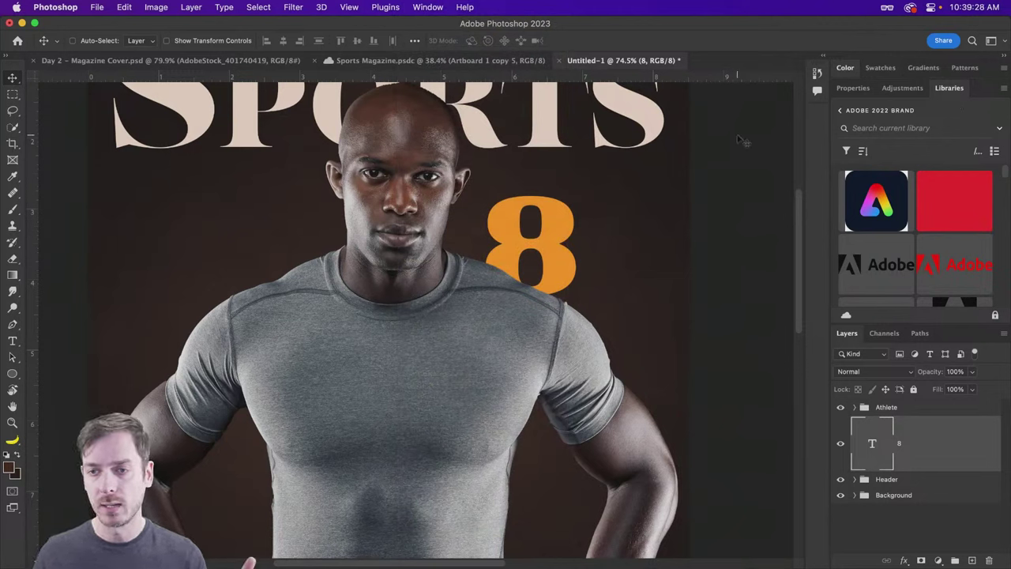
Step: Create a new library named 'Sports Magazine' and nudge the orange 8 slightly right
left_click(841, 110)
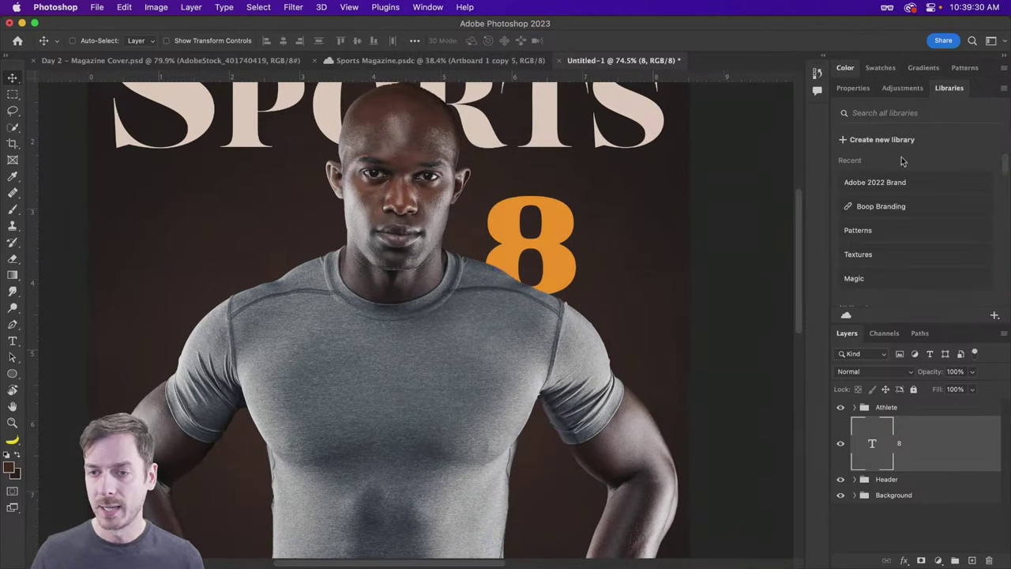
left_click(880, 139)
left_click(865, 136)
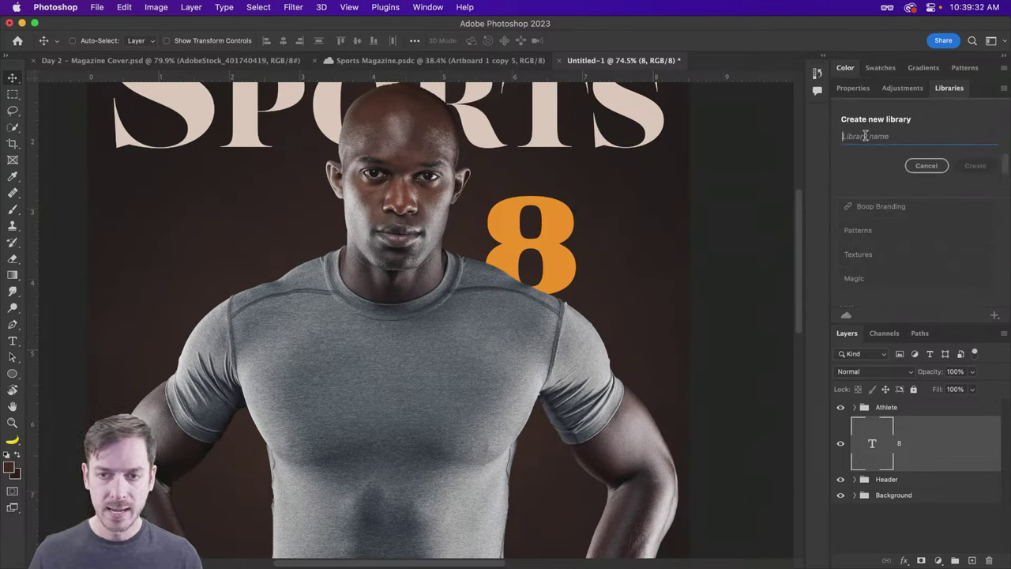
type("Sports Magazine")
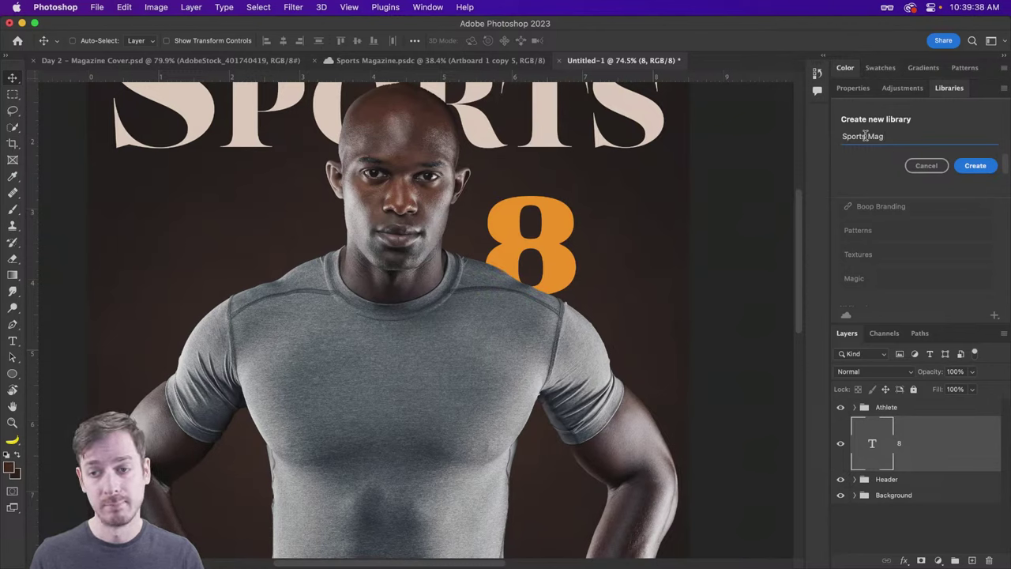
left_click(975, 165)
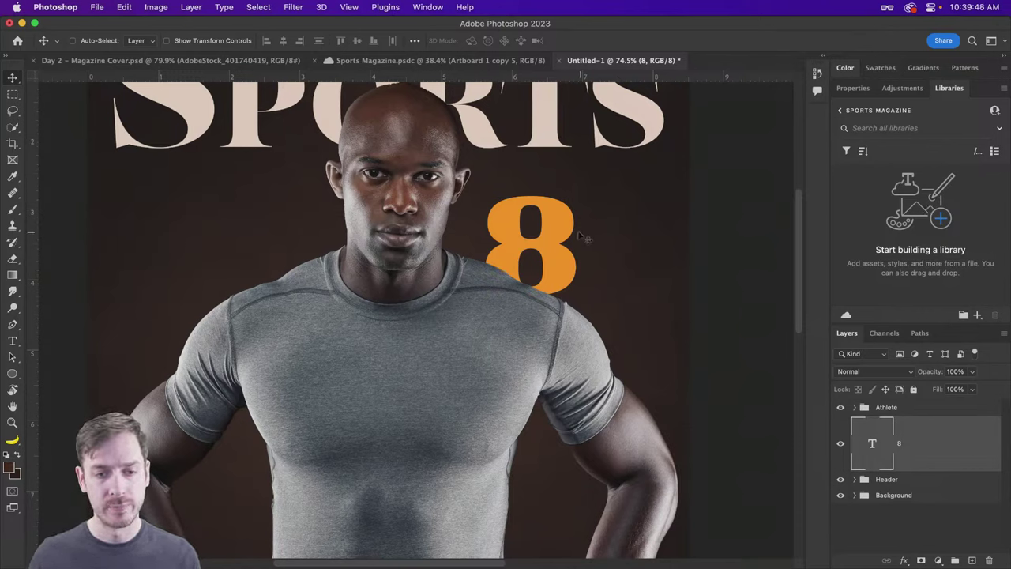
left_click_drag(576, 234, 581, 230)
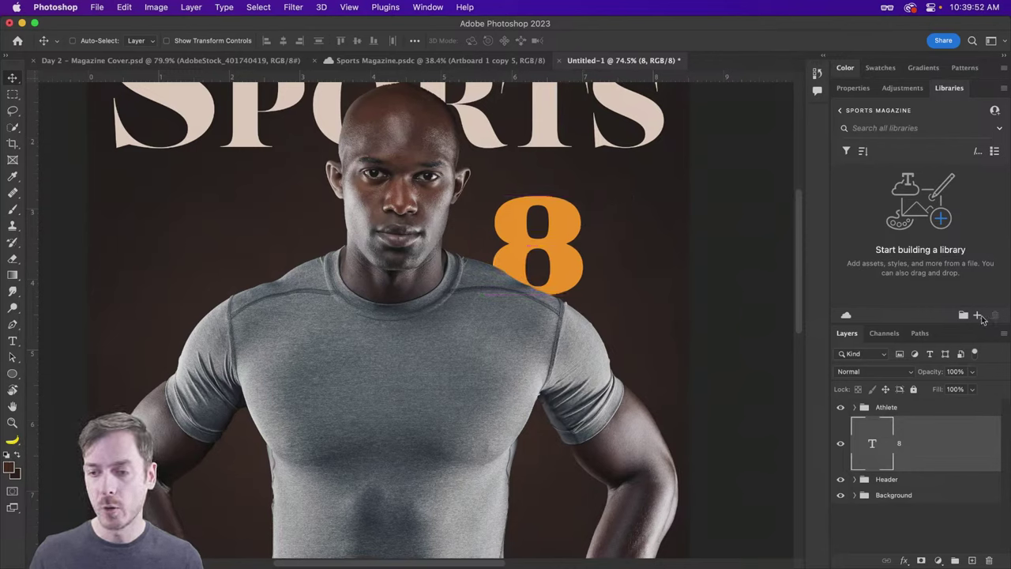
Step: Add the 8's orange text colour and its character style to the Sports Magazine library
left_click(978, 316)
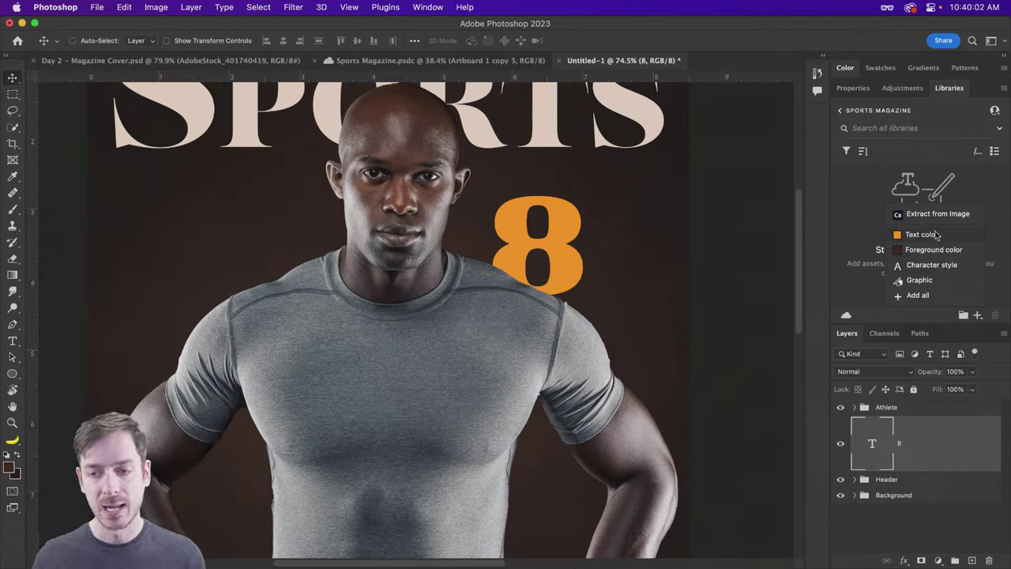
left_click(921, 235)
left_click(977, 314)
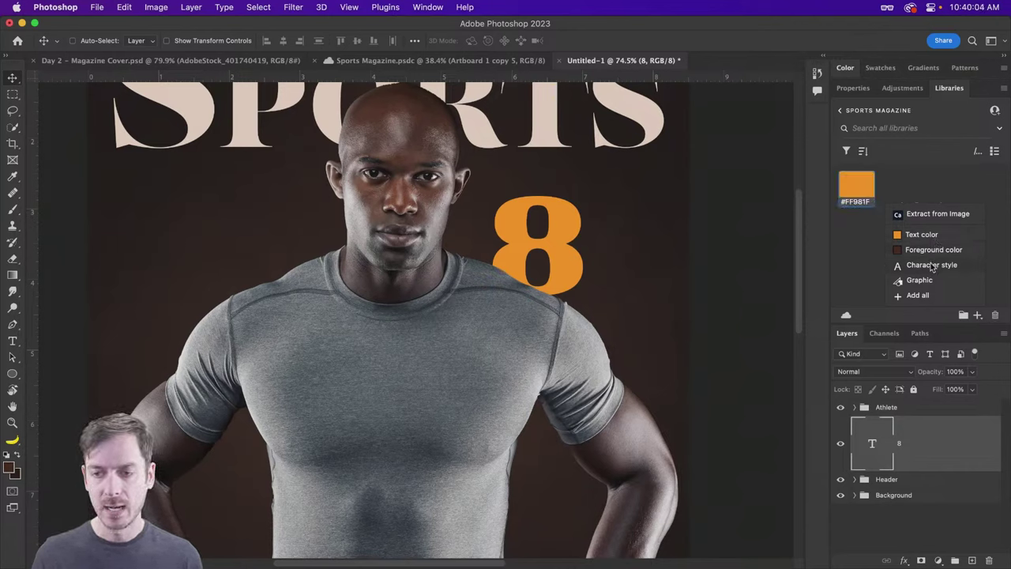
left_click(932, 267)
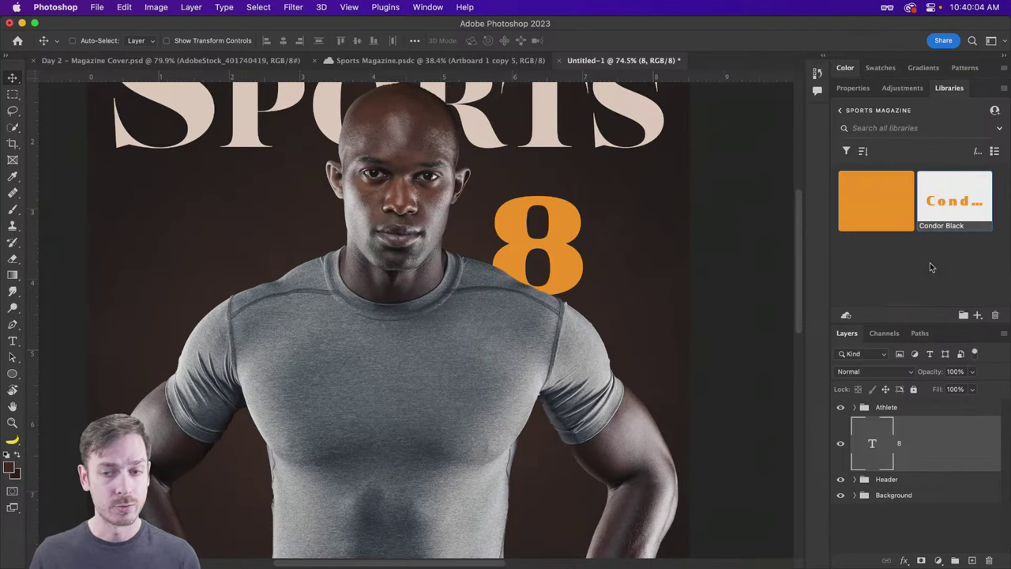
Step: Rename the swatch 'Primary Color' and the character style 'Header Highlight'
double_click(865, 226)
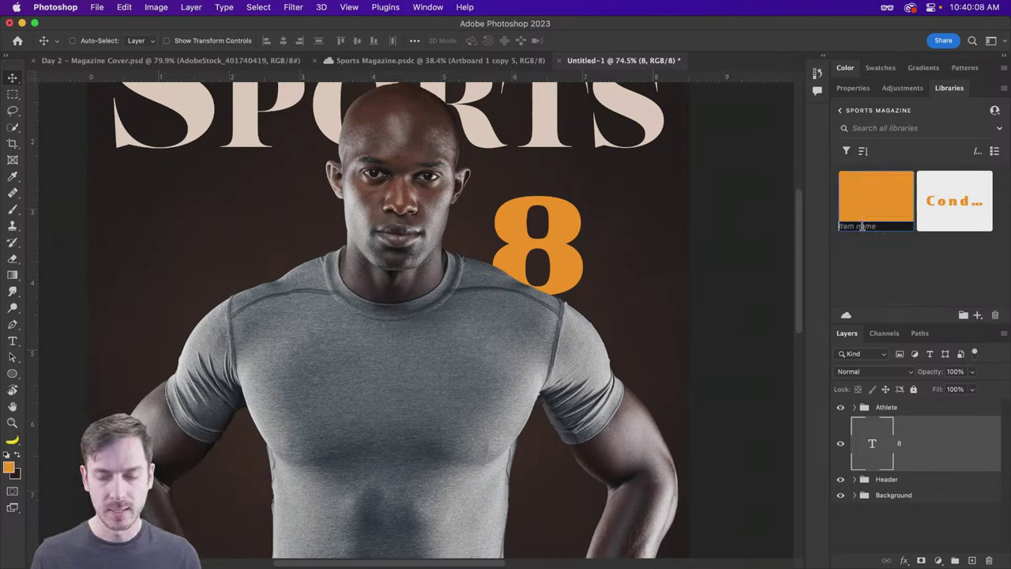
type("Primary Color")
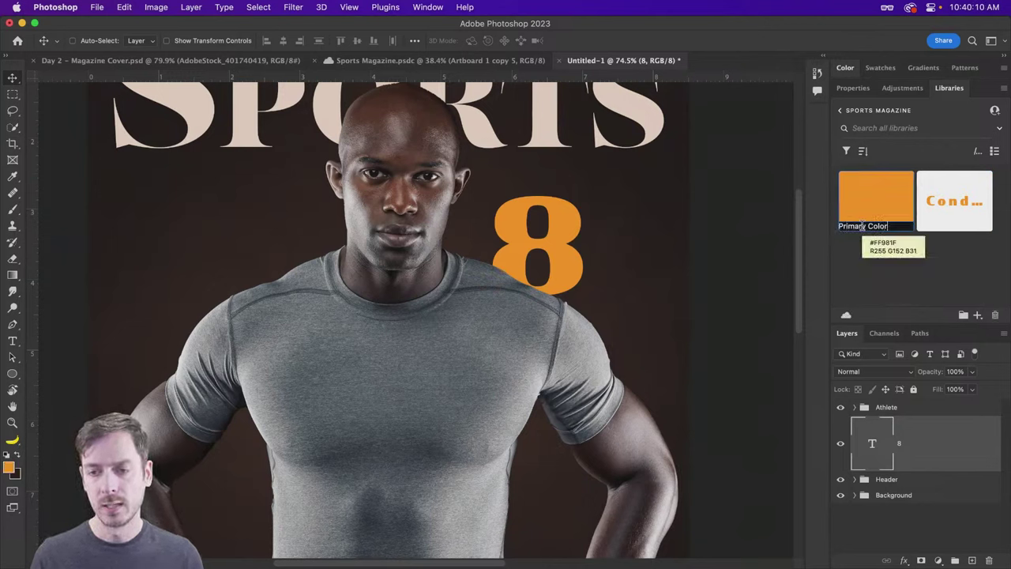
key("Return")
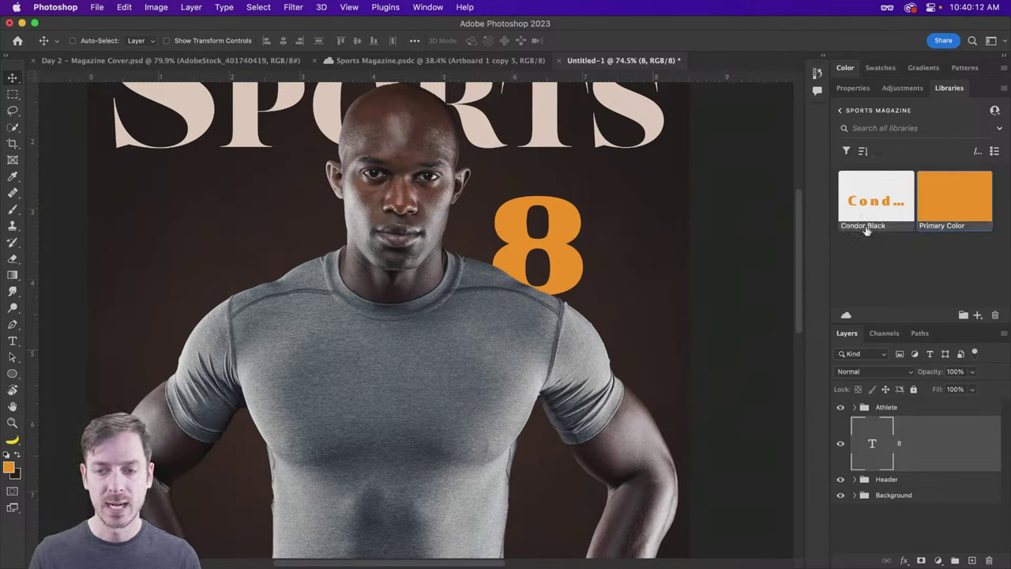
double_click(866, 227)
type("Hea")
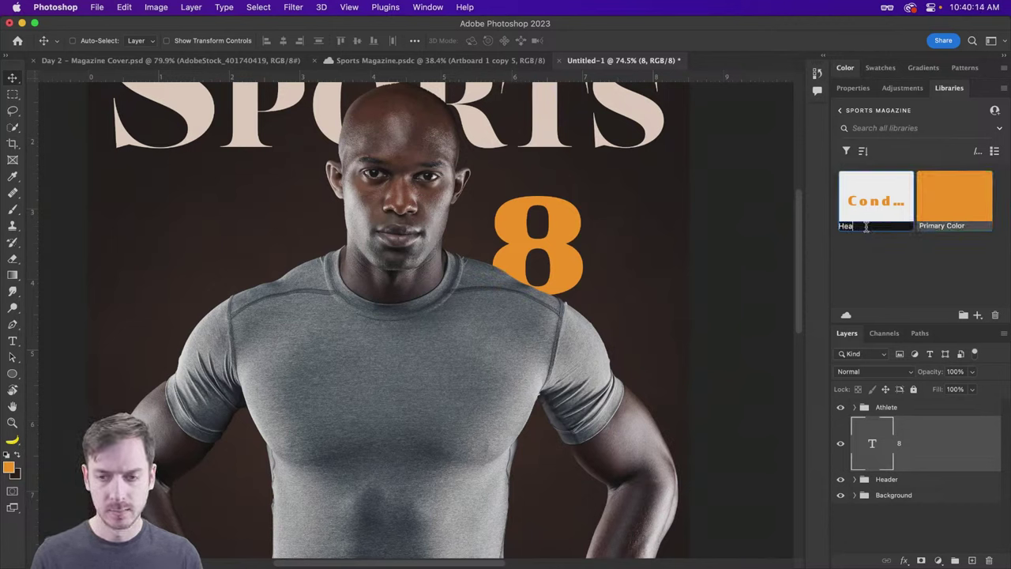
type("der HGiug")
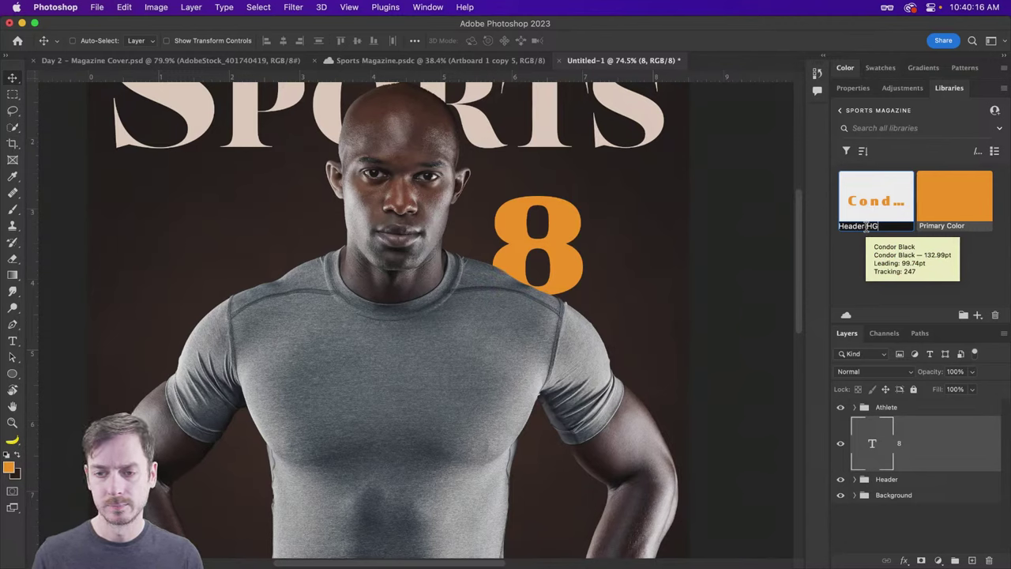
key("BackSpace")
type("ight")
key("Return")
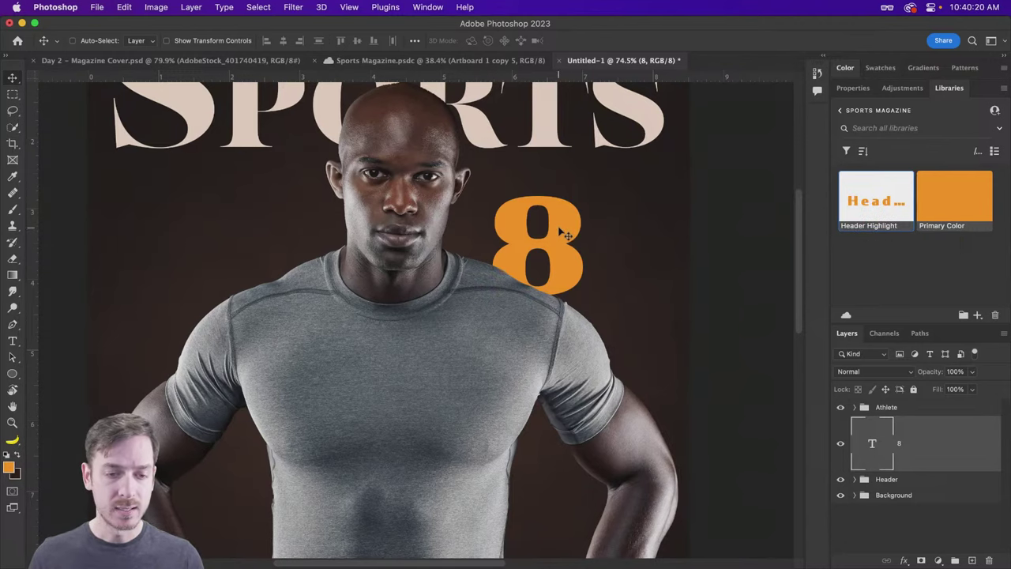
Step: Shrink the orange 8 to about 87% and raise it slightly beside the athlete's face
left_click_drag(562, 234, 541, 220)
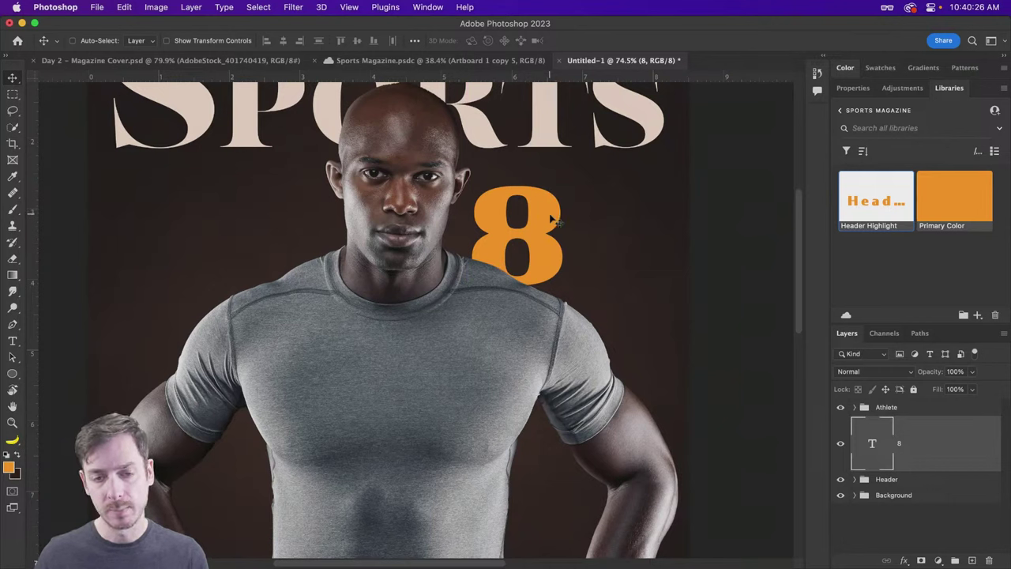
key("super+t")
left_click_drag(598, 170, 573, 197)
key("Return")
left_click_drag(534, 236, 535, 222)
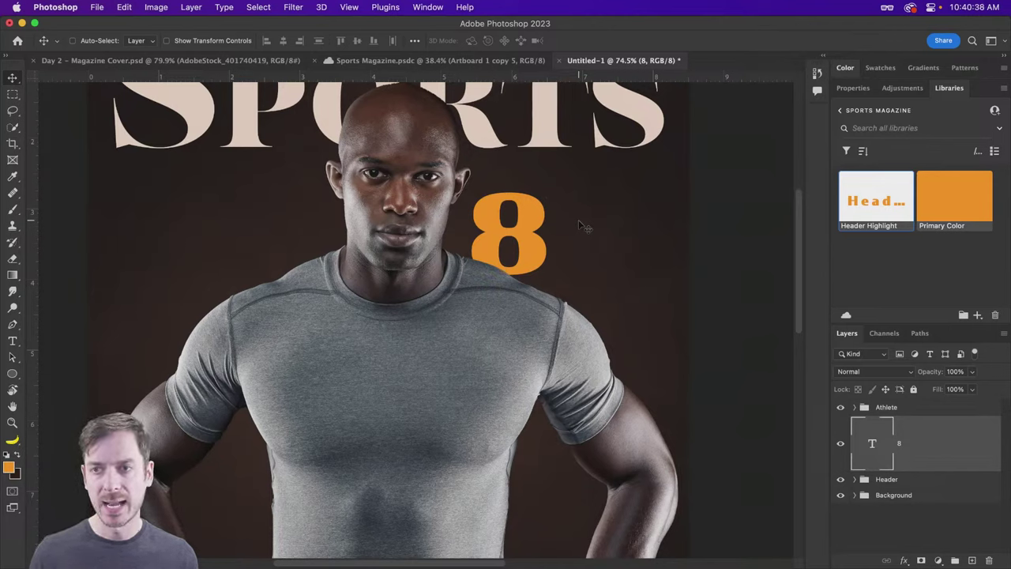
key("t")
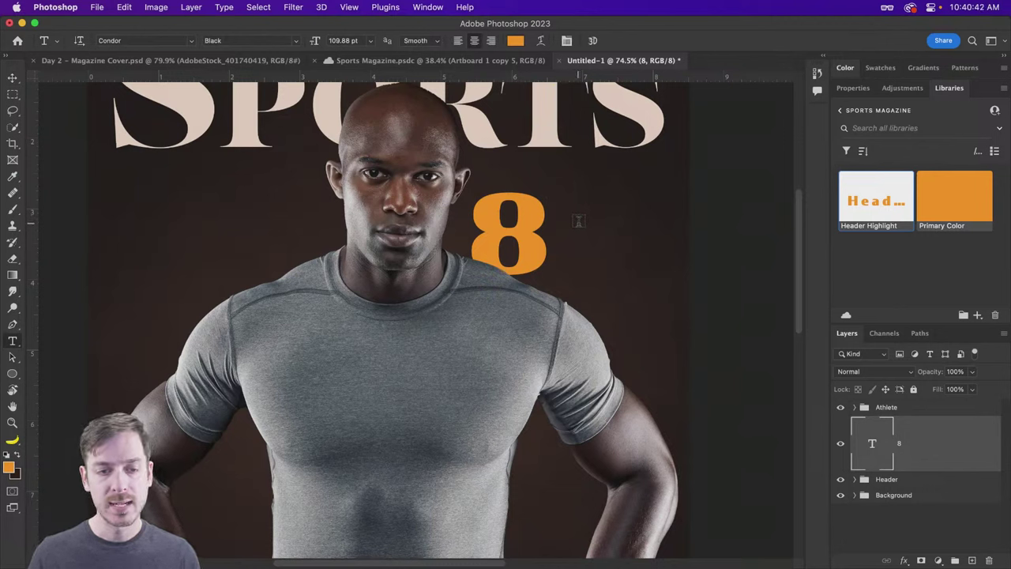
Step: Add a new text layer reading 'WAYs To' beside the 8
left_click(578, 221)
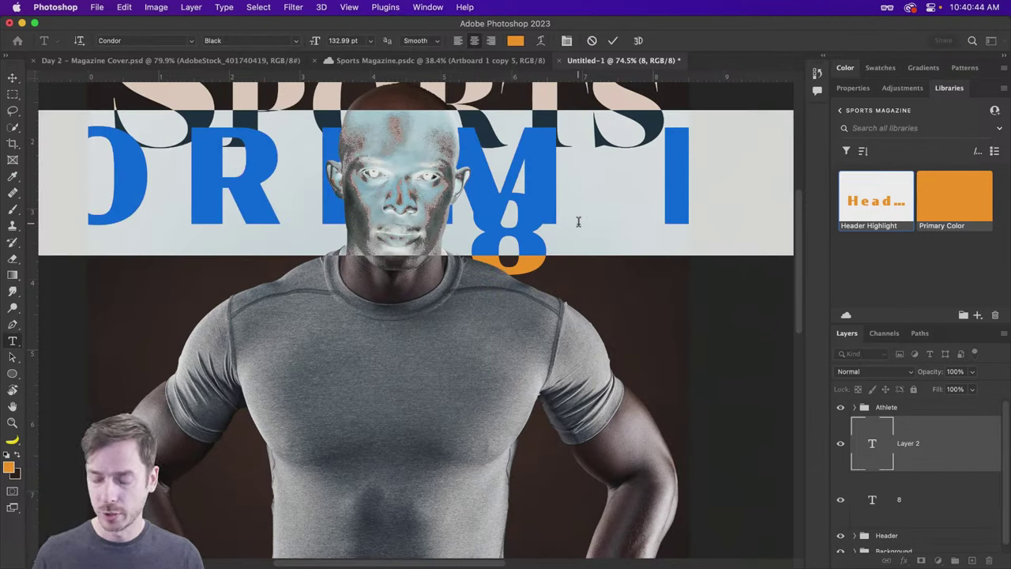
type("WAY")
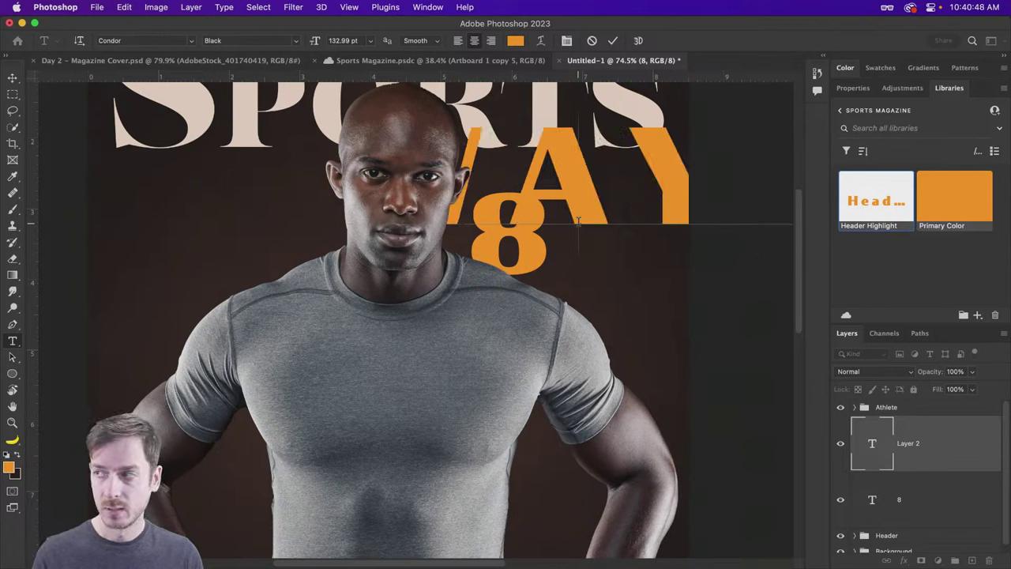
type("s To")
key("Escape")
key("v")
Step: Bring the Ways To layer above the Athlete group and move it onto the athlete's chest
left_click_drag(473, 203, 473, 243)
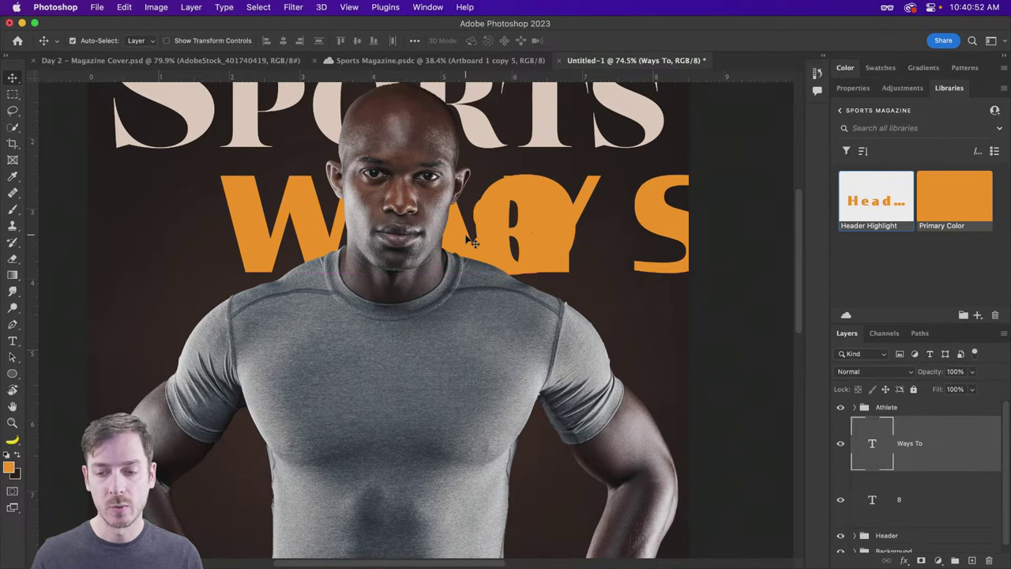
key("super+bracketright")
left_click_drag(594, 234, 520, 340)
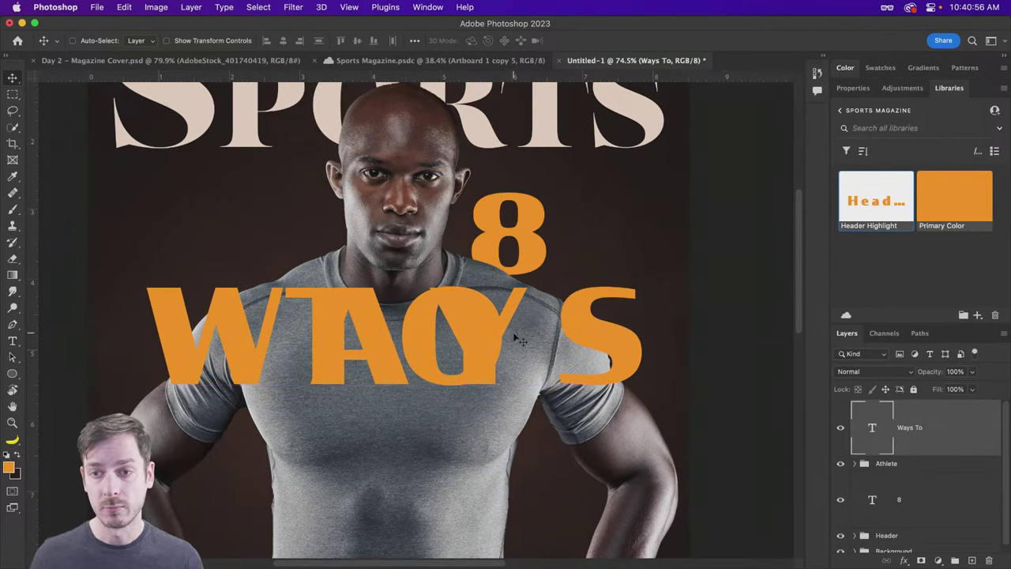
scroll(519, 339, "right", 3)
left_click(853, 88)
scroll(608, 259, "left", 5)
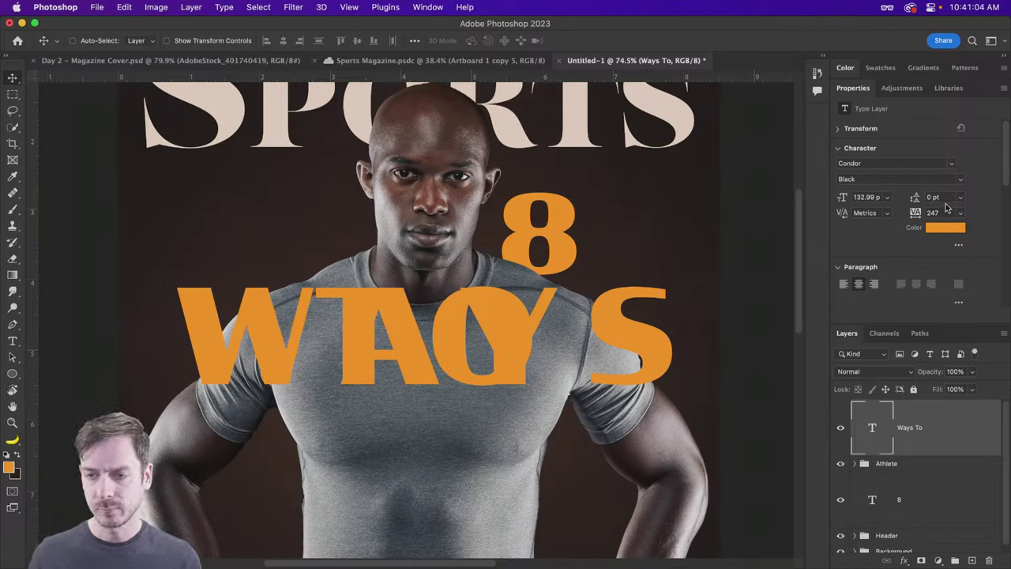
Step: Set the WAYS TO leading to Auto and left-align the text
left_click(960, 200)
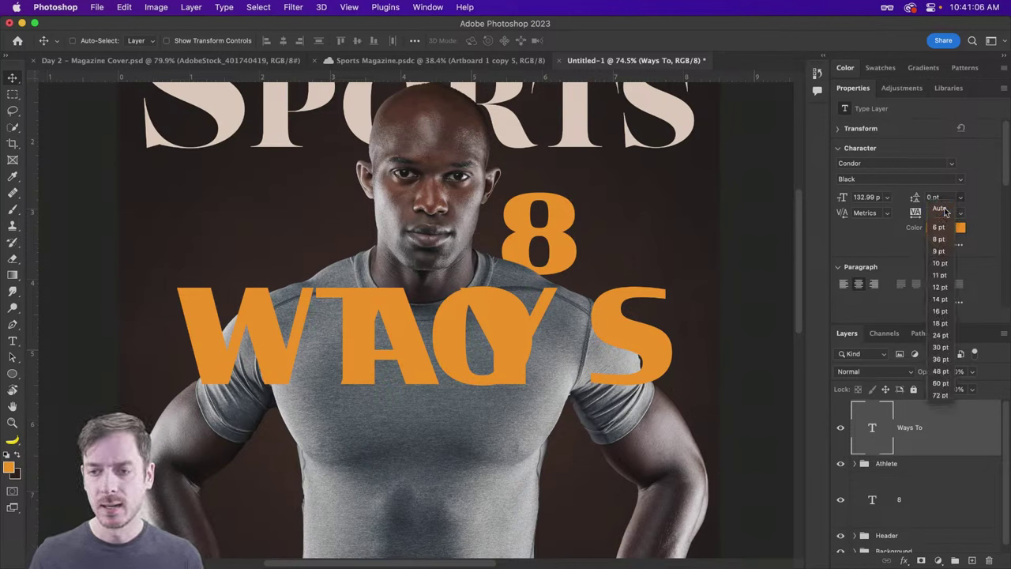
left_click(939, 207)
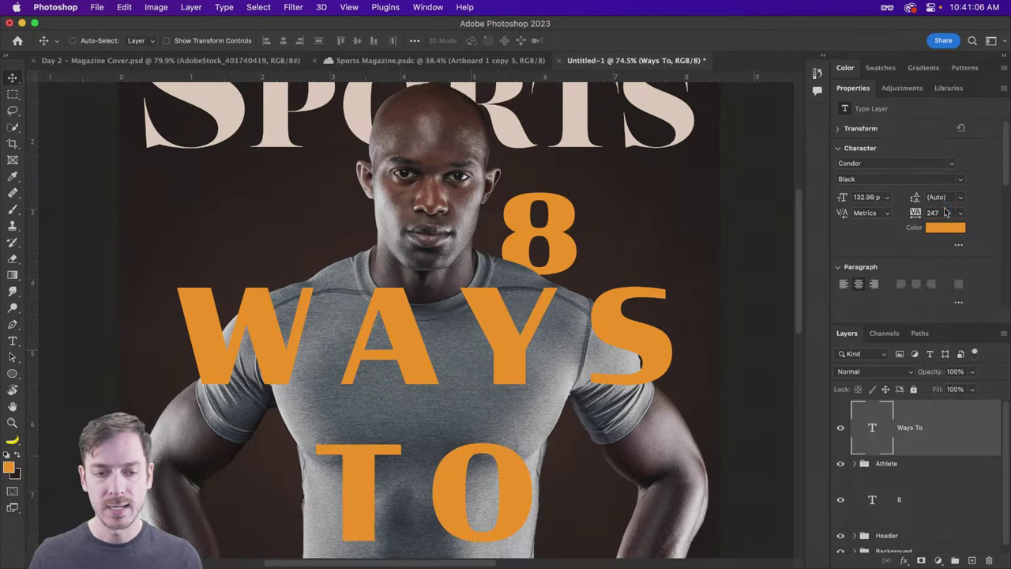
left_click(844, 286)
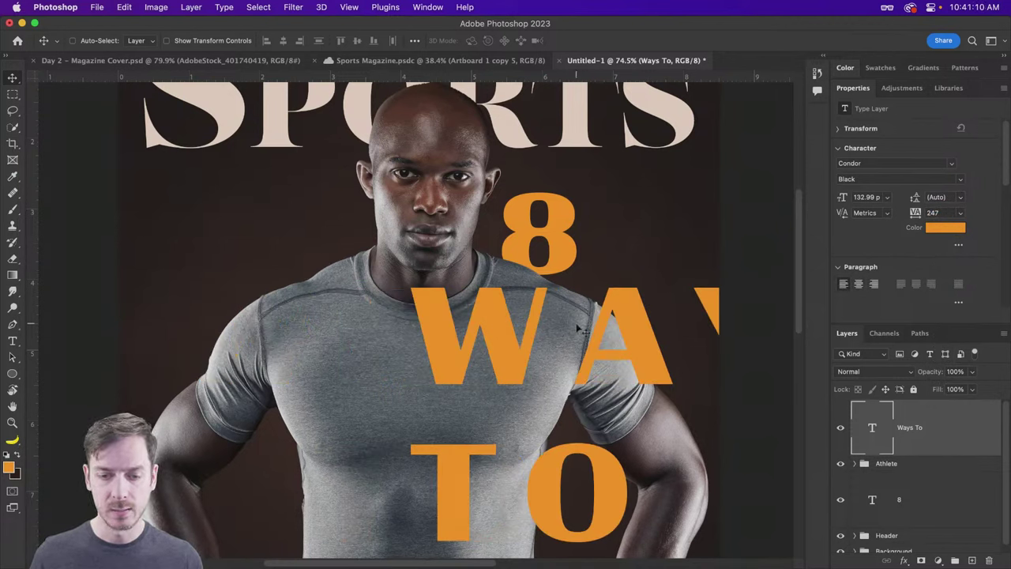
Step: Scale WAYS TO down to about a third, 47.2 pt, and place it beside the 8
left_click_drag(579, 330, 405, 268)
key("super+t")
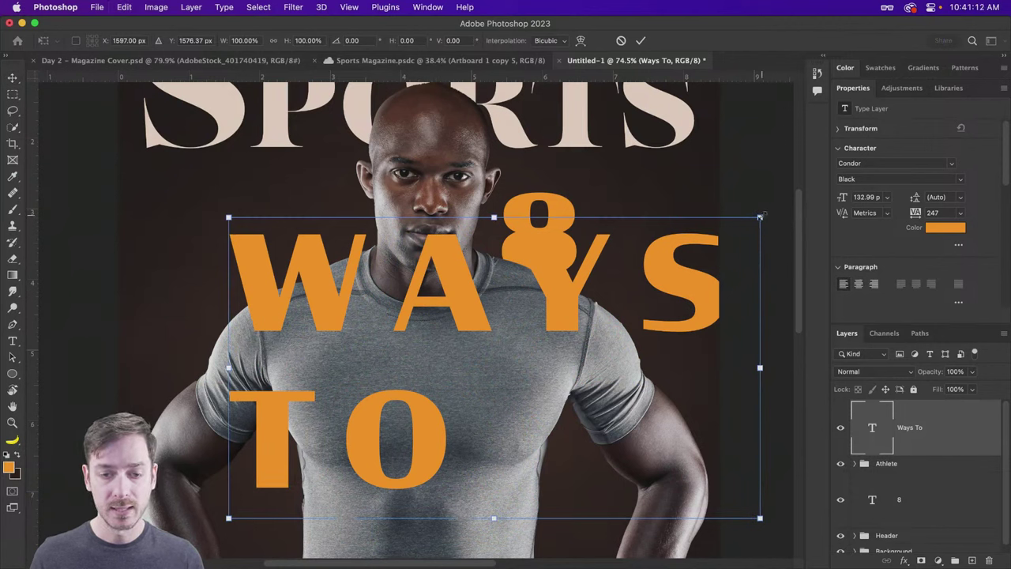
left_click_drag(758, 210, 562, 291)
key("Return")
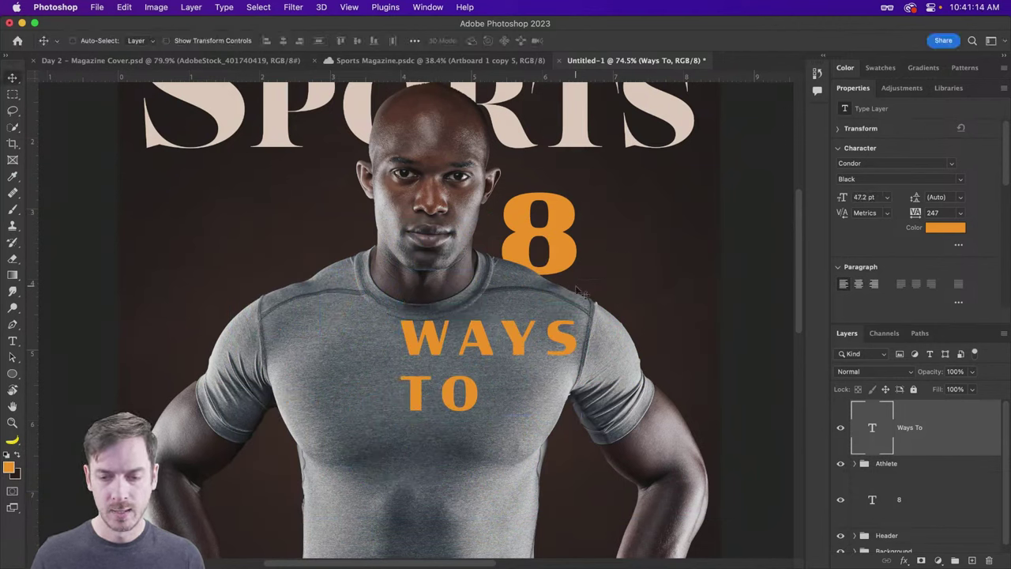
left_click_drag(413, 348, 590, 224)
scroll(586, 223, "right", 3)
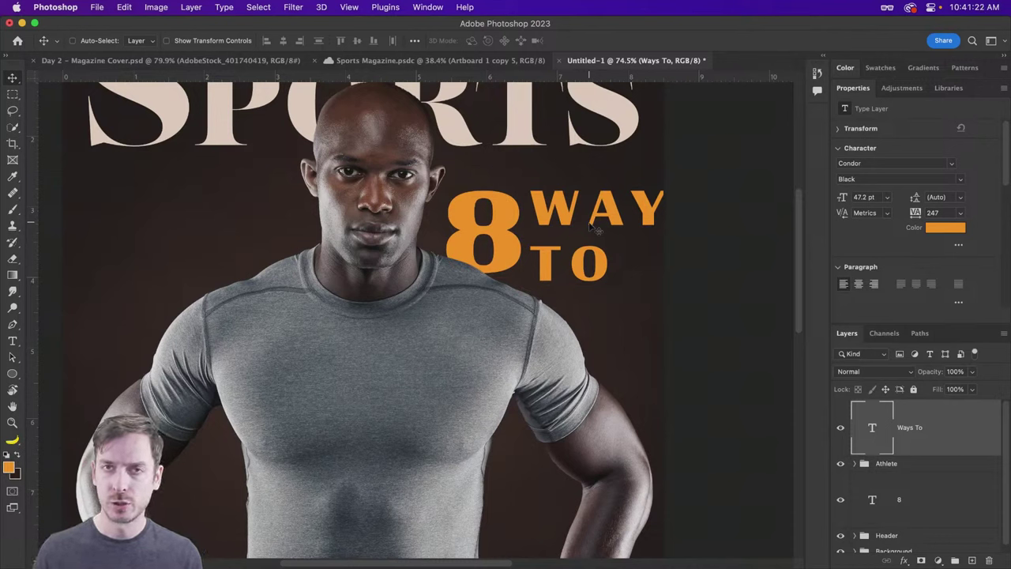
Step: Recolor the Ways To text cream #eed8c7 sampled from the SPORTS title, then nudge it beside the 8
left_click(956, 229)
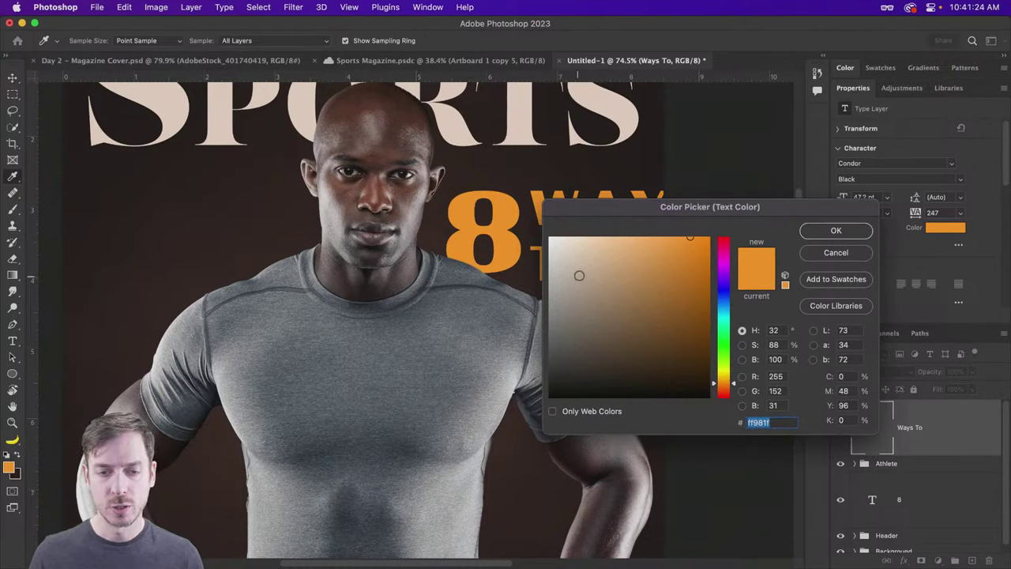
left_click_drag(579, 274, 550, 238)
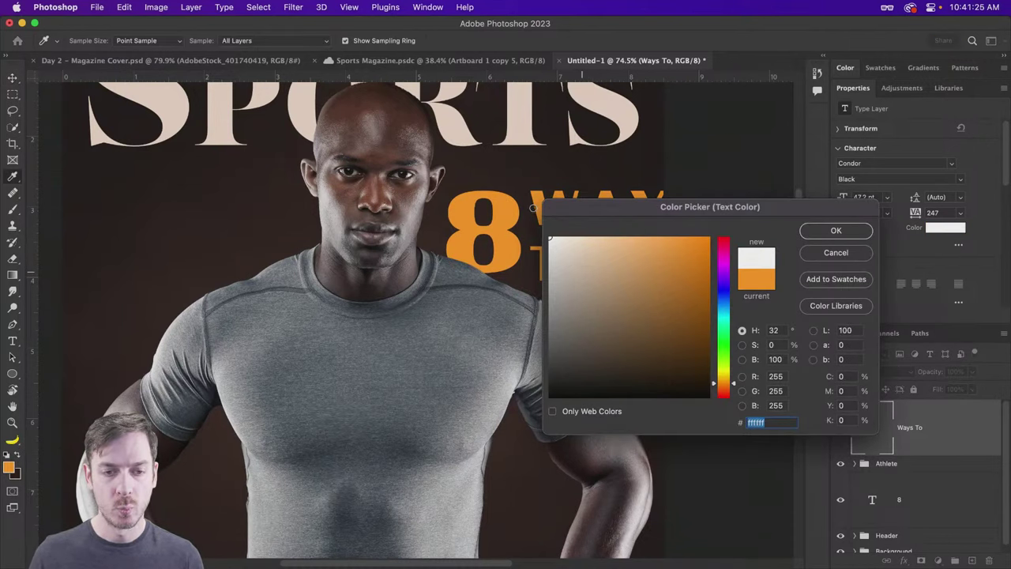
left_click(613, 101)
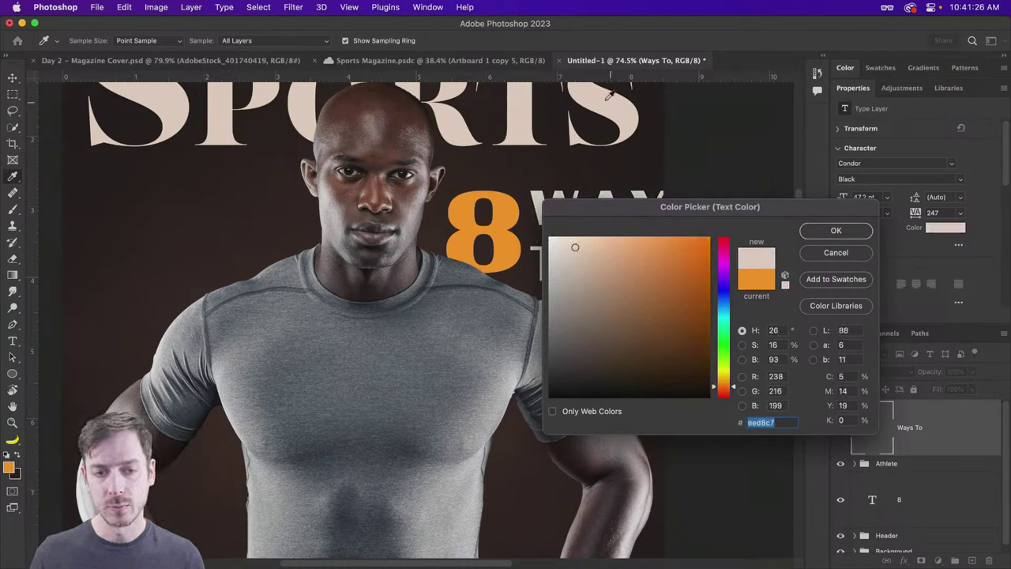
left_click(837, 230)
key("v")
left_click_drag(584, 231, 580, 234)
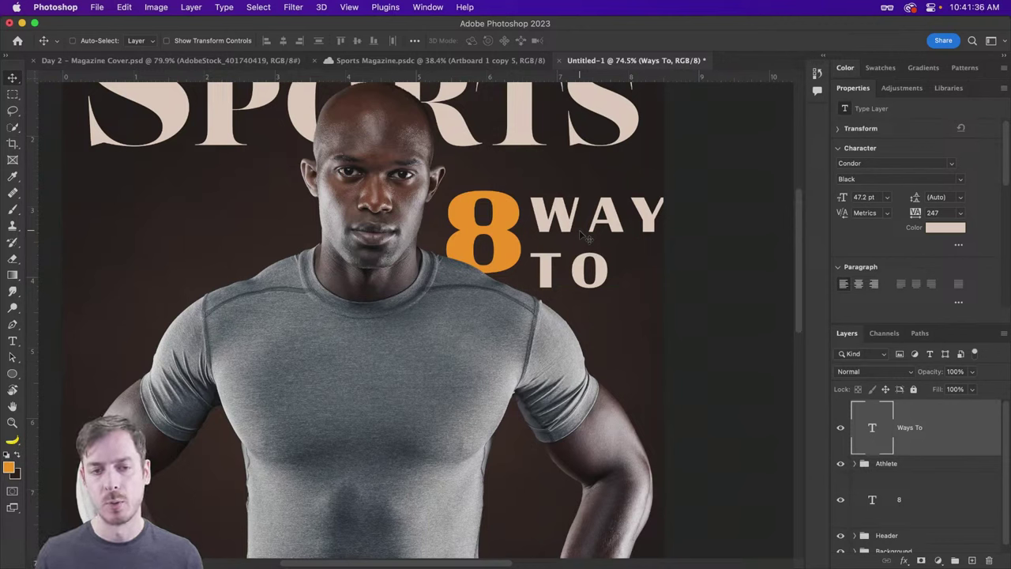
Step: Change the WAYS TO font to Proxima Nova Black
left_click(876, 163)
type("p[ro")
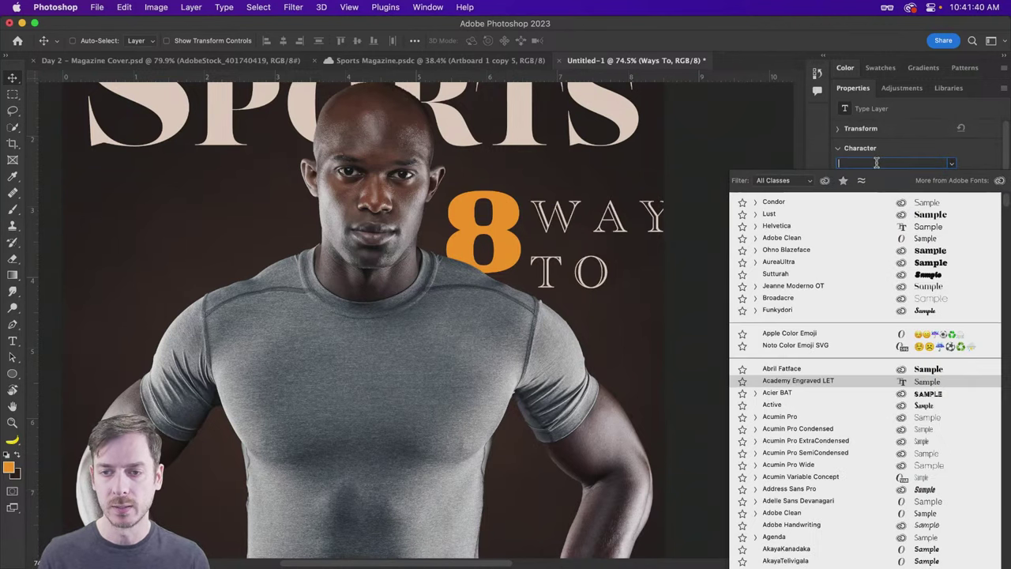
key("BackSpace")
type("rox")
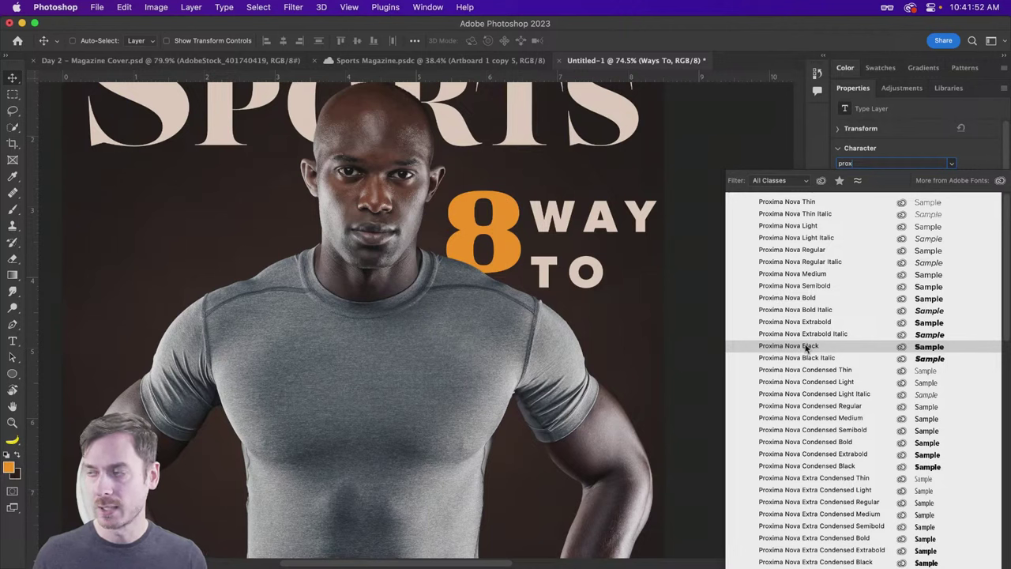
left_click(807, 348)
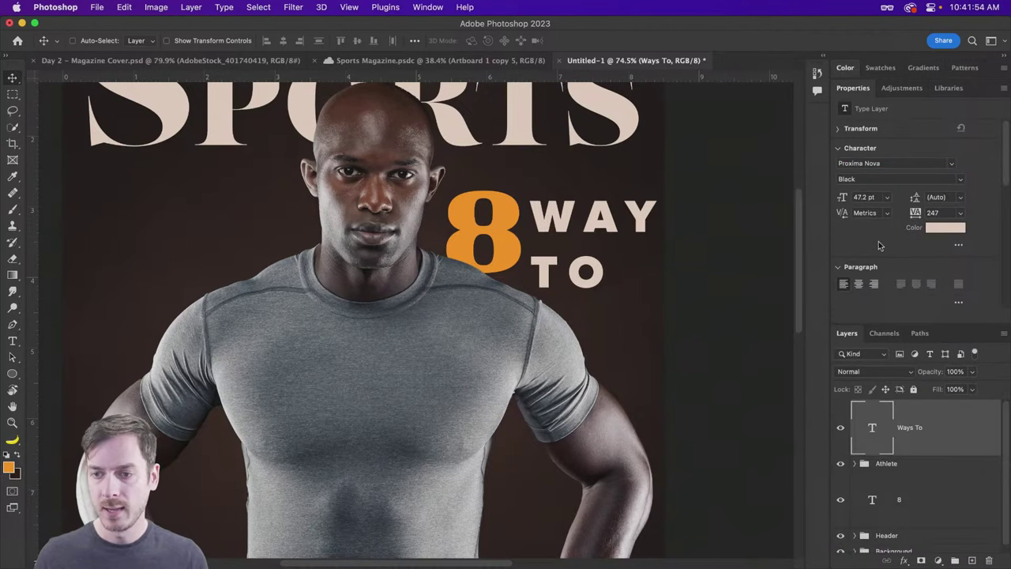
Step: Set WAYS TO tracking to 0 and scale it down to 38.6 pt
left_click(949, 213)
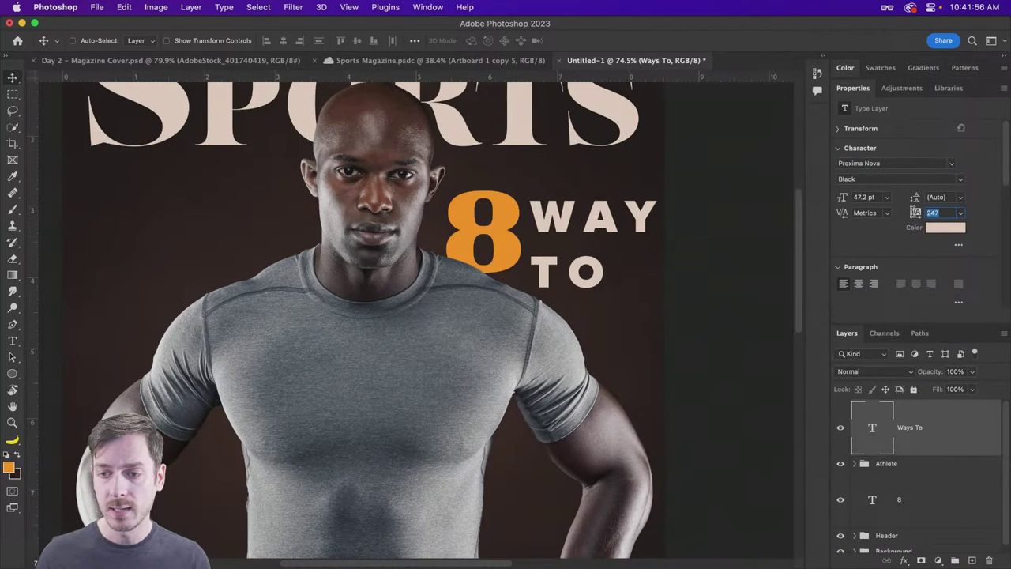
type("0")
key("Return")
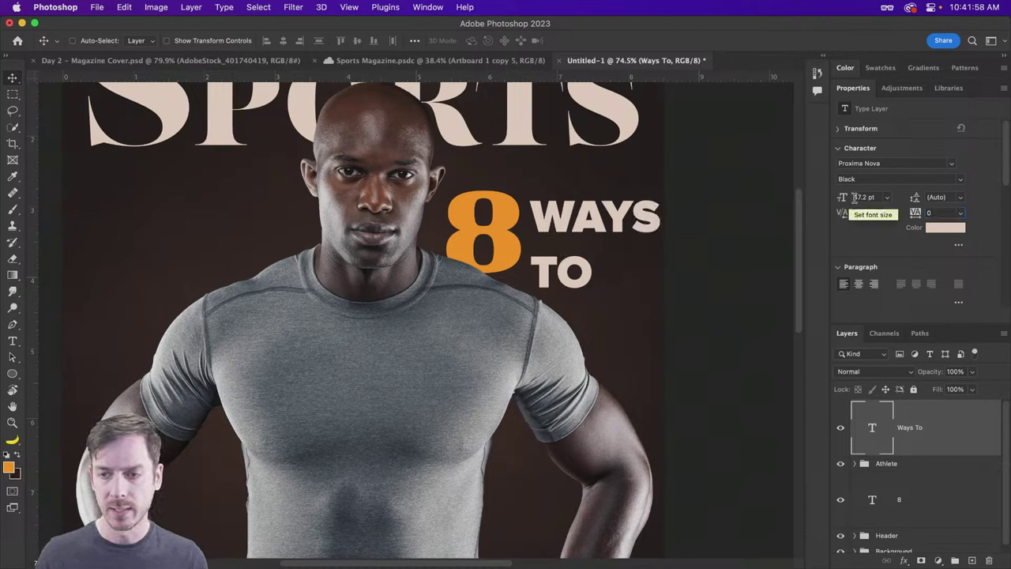
key("super+t")
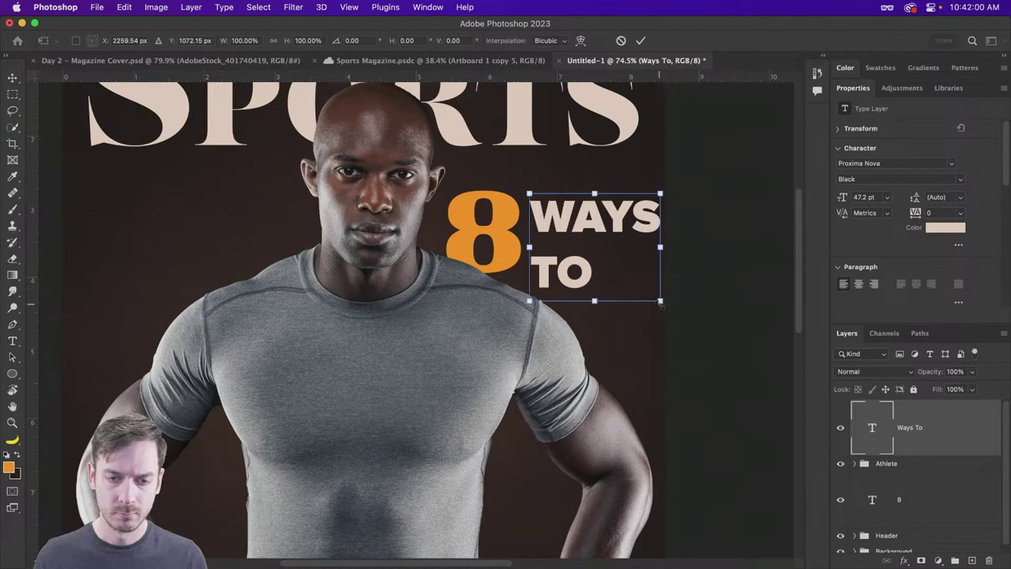
left_click_drag(662, 303, 637, 282)
key("Return")
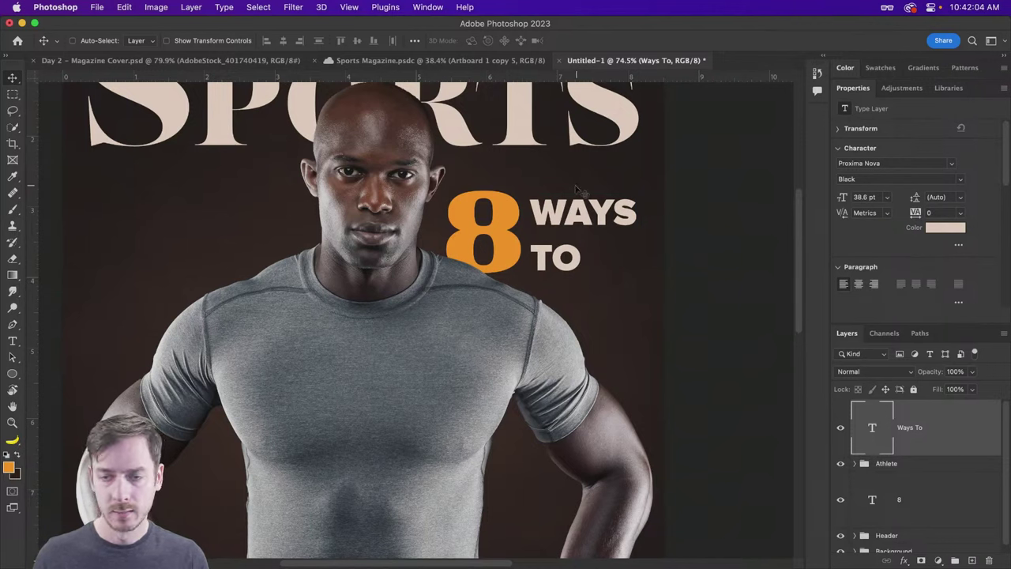
left_click_drag(579, 189, 577, 190)
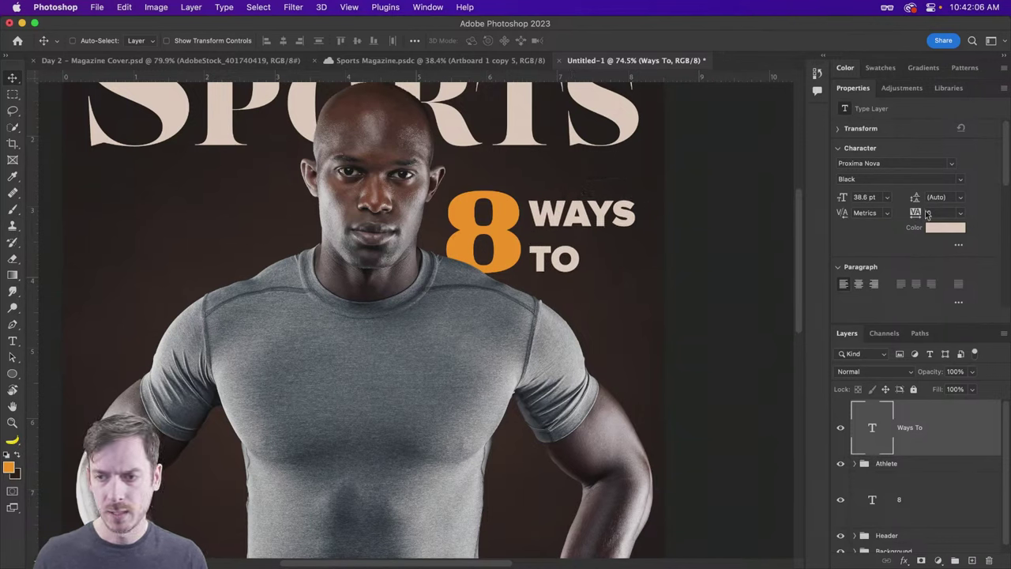
Step: Set the WAYS TO leading to 40 pt
left_click(961, 198)
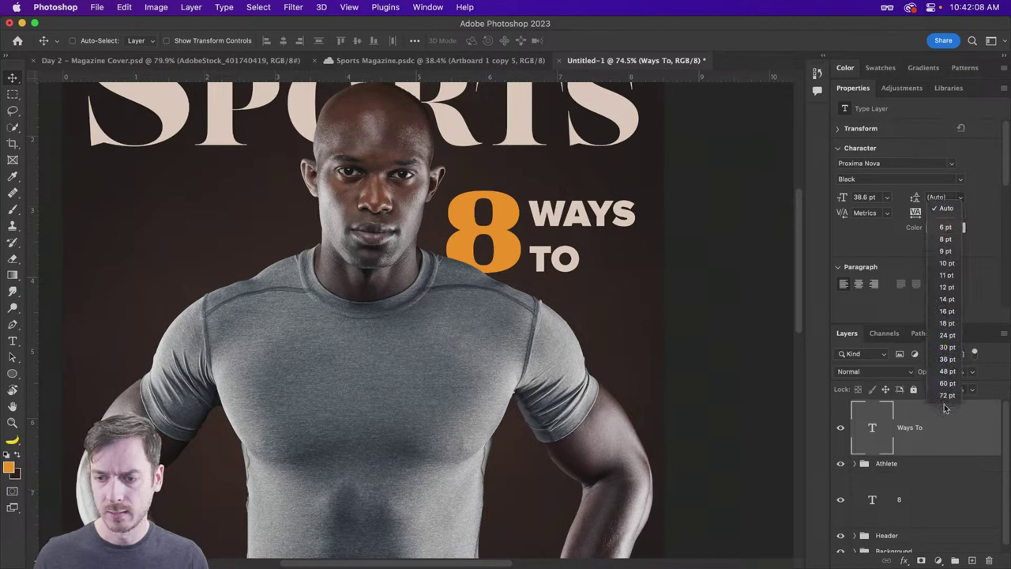
left_click(952, 347)
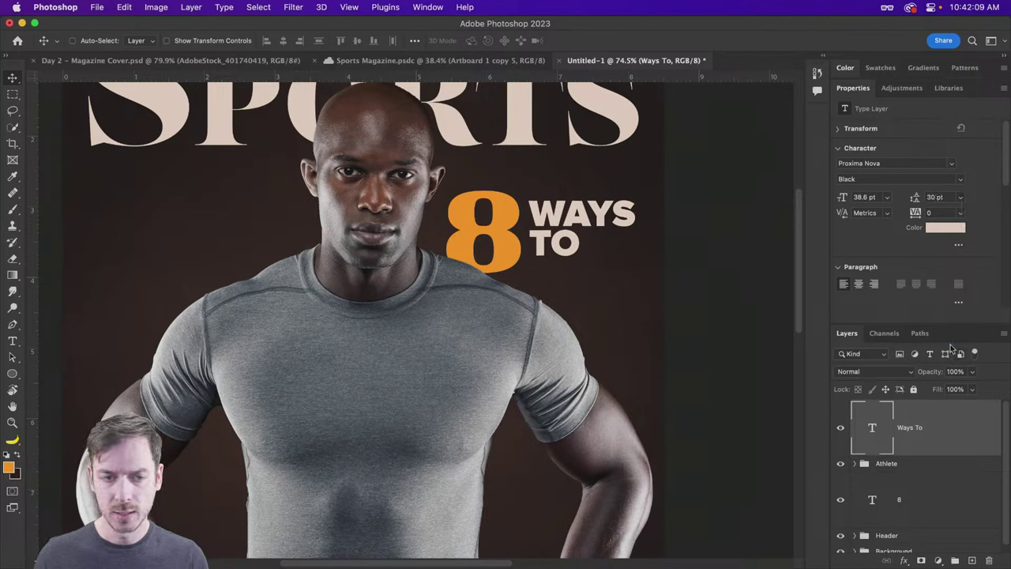
left_click(933, 198)
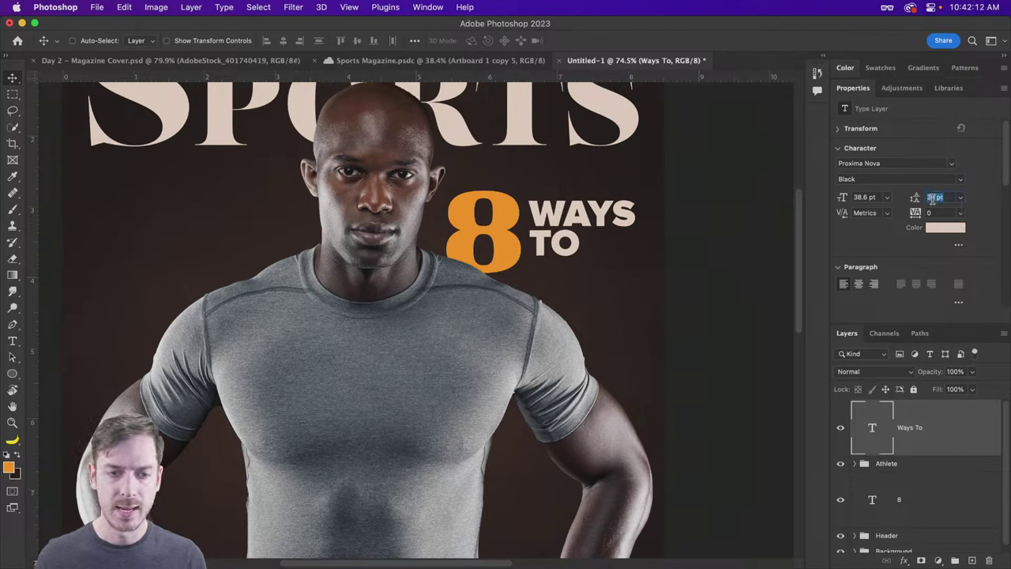
type("40")
key("Return")
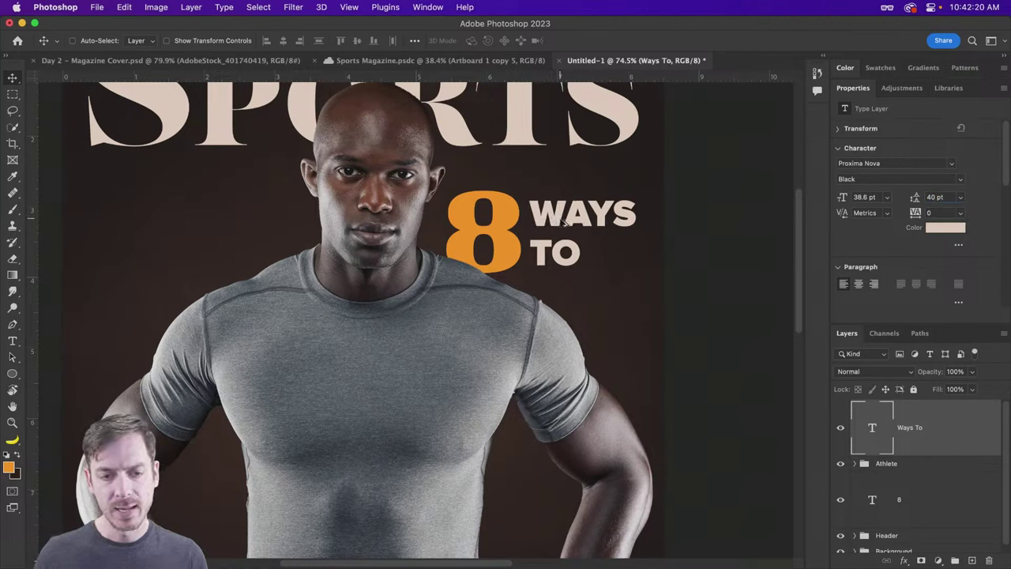
Step: Duplicate WAYS TO below itself, retype the copy as 'STAY FIT', and position it underneath
left_click_drag(557, 220, 566, 291)
key("t")
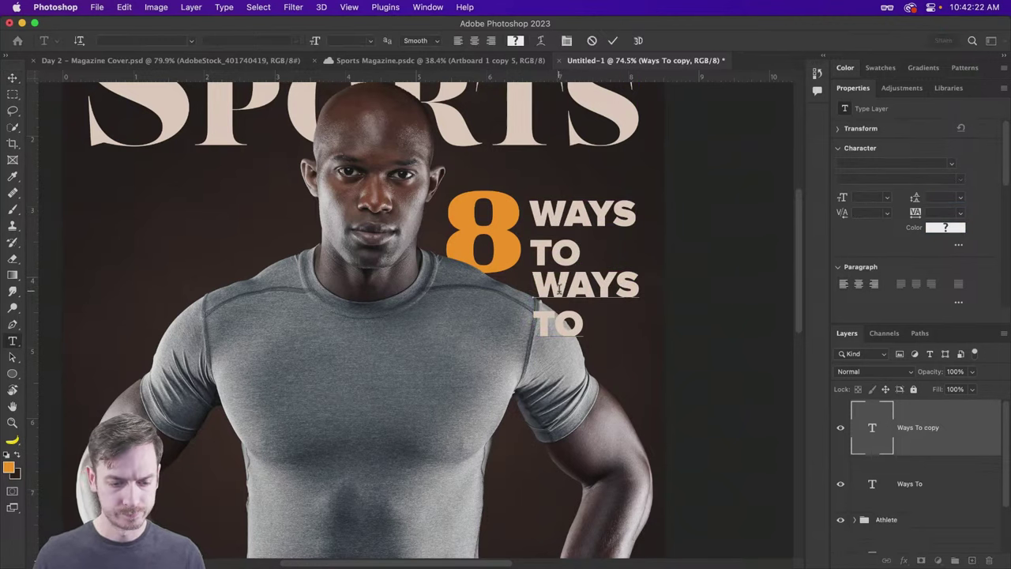
double_click(558, 289)
key("super+a")
type("STAY")
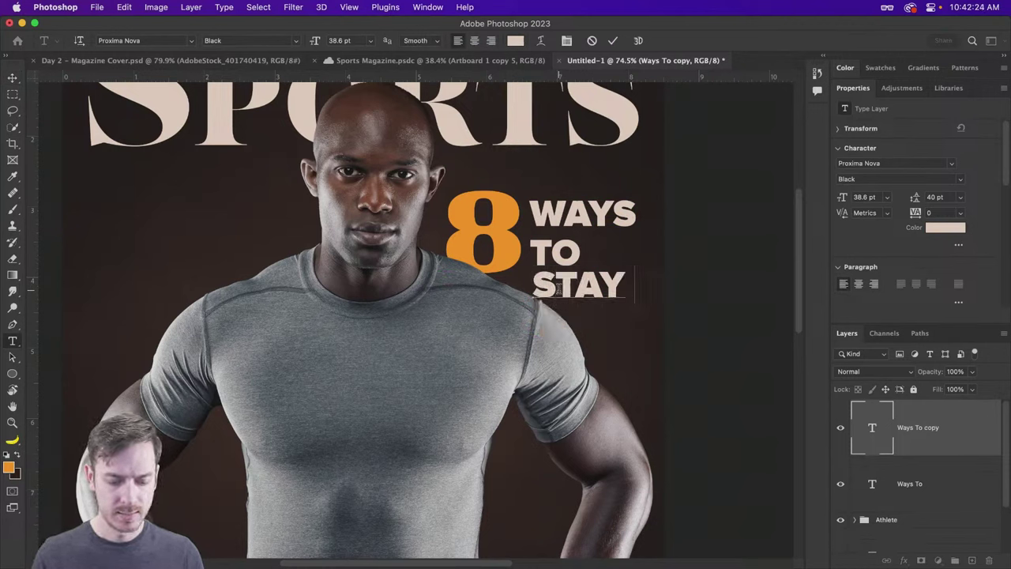
type(" FIT")
key("super+Return")
key("v")
left_click_drag(607, 274, 523, 288)
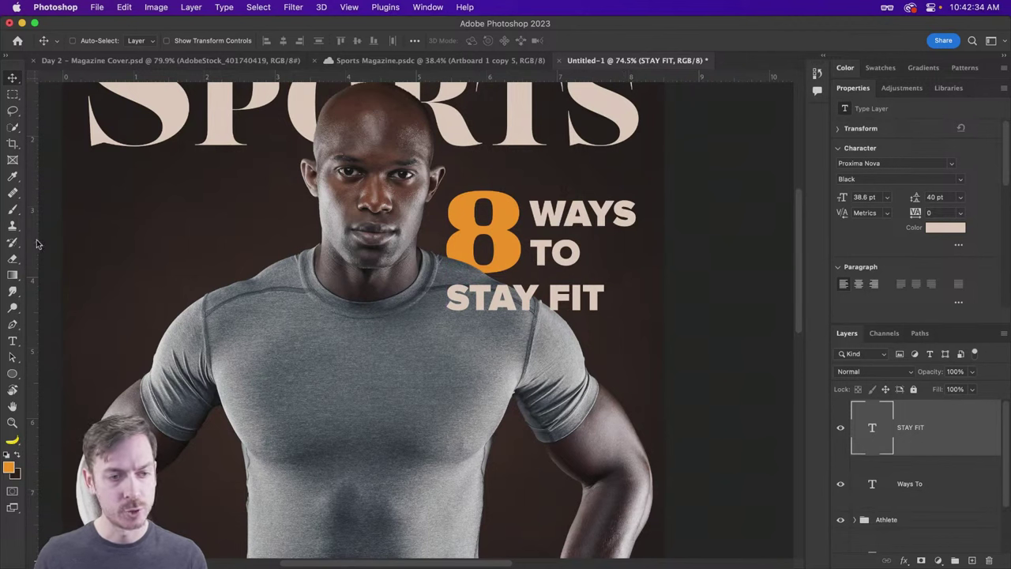
Step: Size STAY FIT to 46 pt so it aligns with a guide at the headline's right edge
left_click_drag(36, 243, 636, 257)
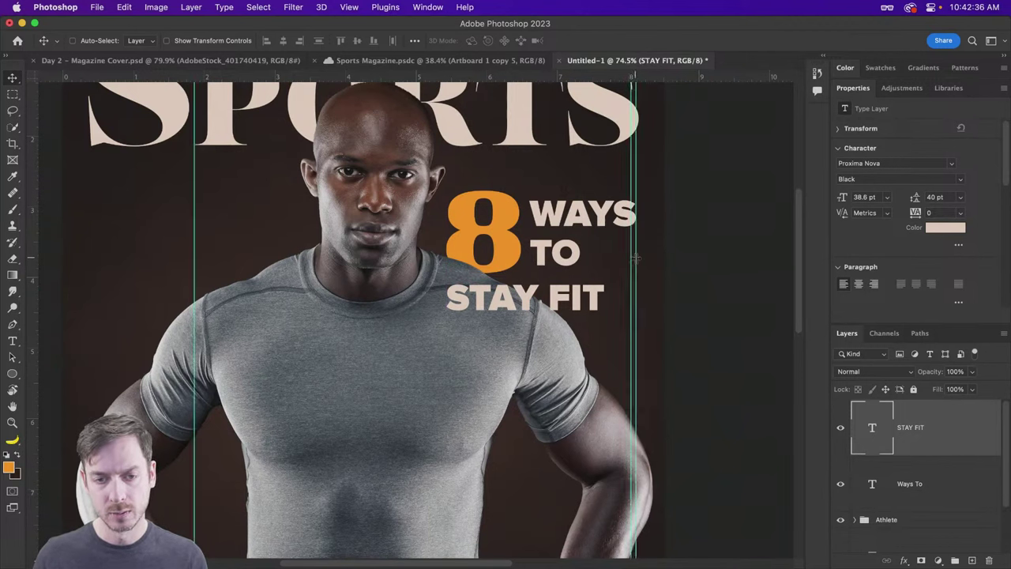
left_click(860, 199)
key("Up")
key("Up")
key("Up")
key("Up")
key("Up")
key("Up")
key("Up")
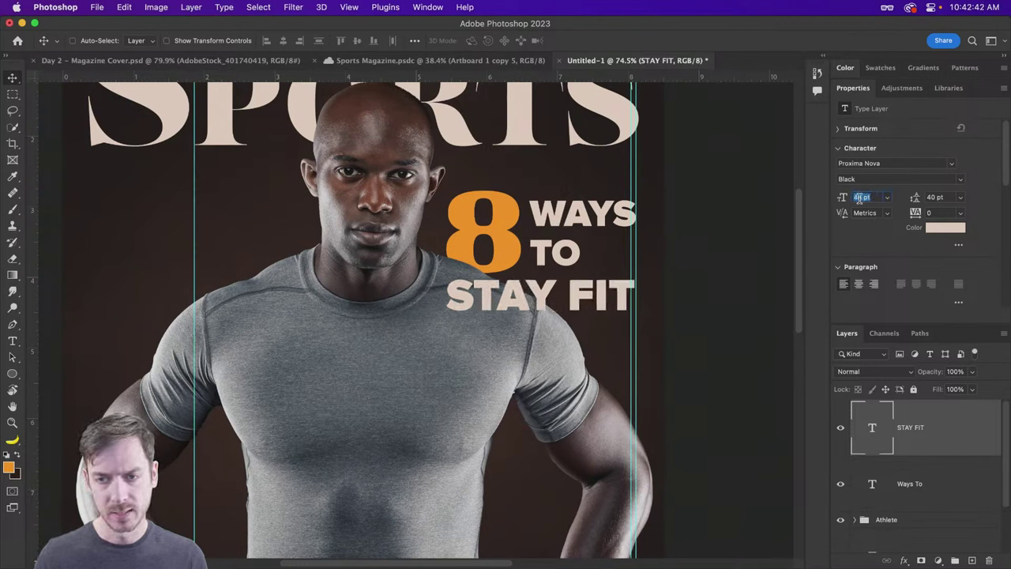
key("Down")
key("Down")
key("Down")
key("Down")
key("Down")
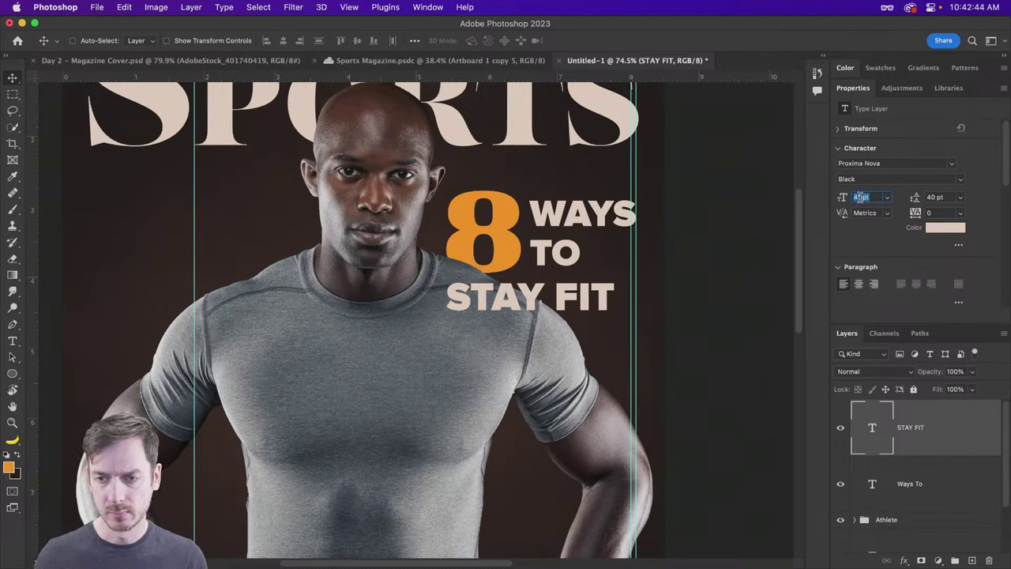
key("Up")
key("Up")
key("Up")
key("Up")
key("Up")
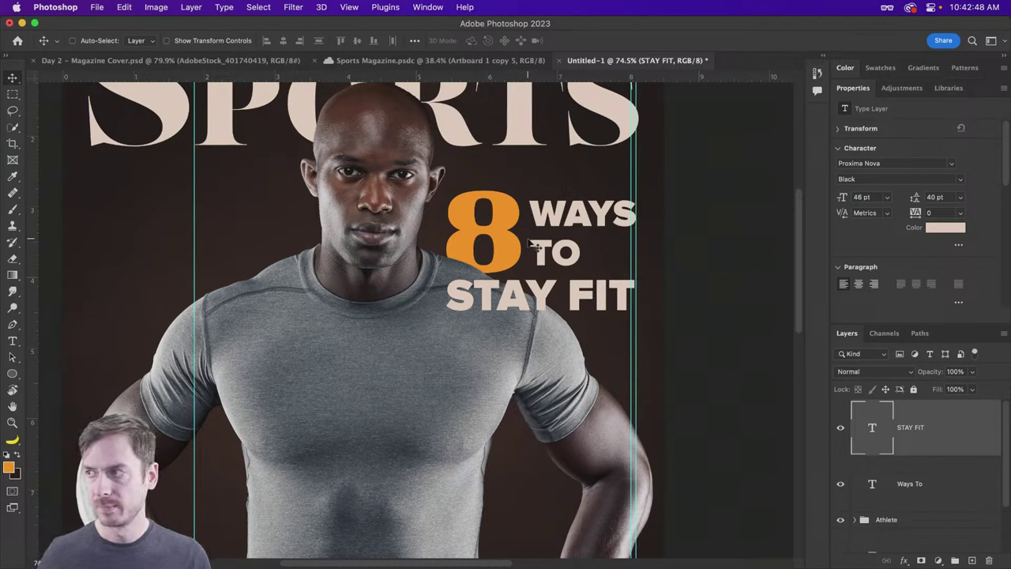
key("super+semicolon")
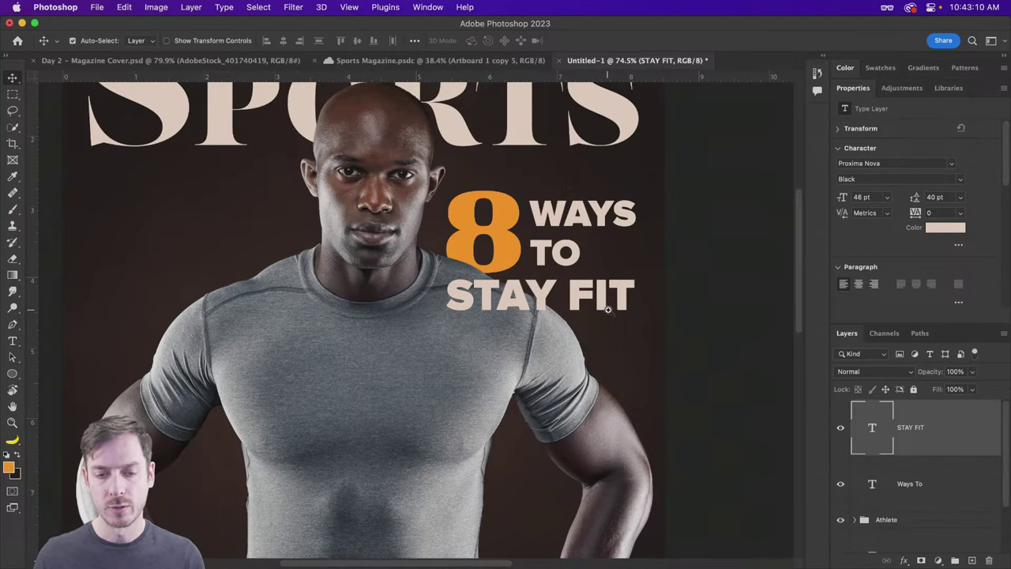
Step: Zoom in on STAY FIT and bring up the Shape tool's flyout of shape types
scroll(607, 311, "up", 3)
scroll(652, 310, "up", 5)
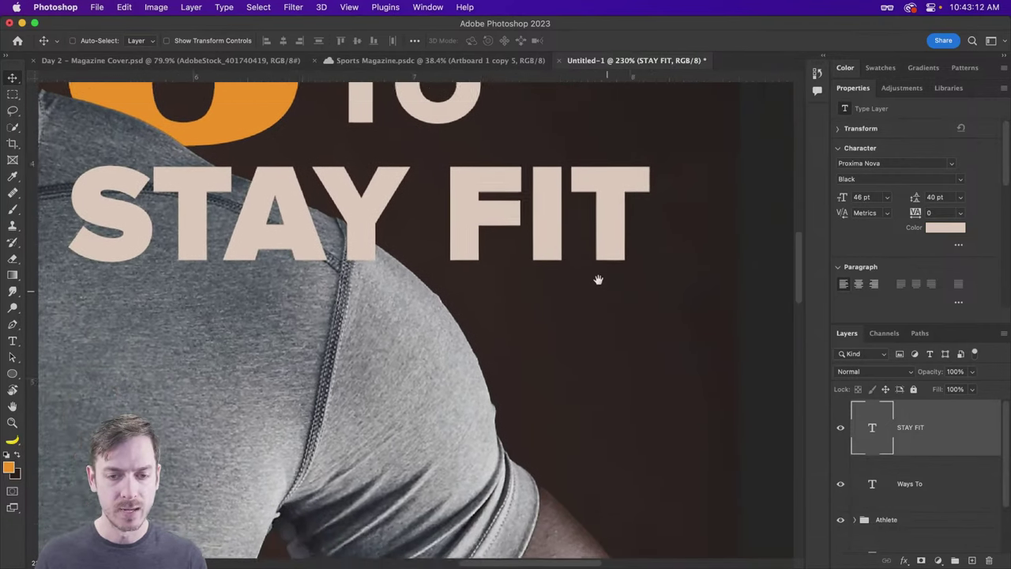
scroll(598, 277, "down", 1)
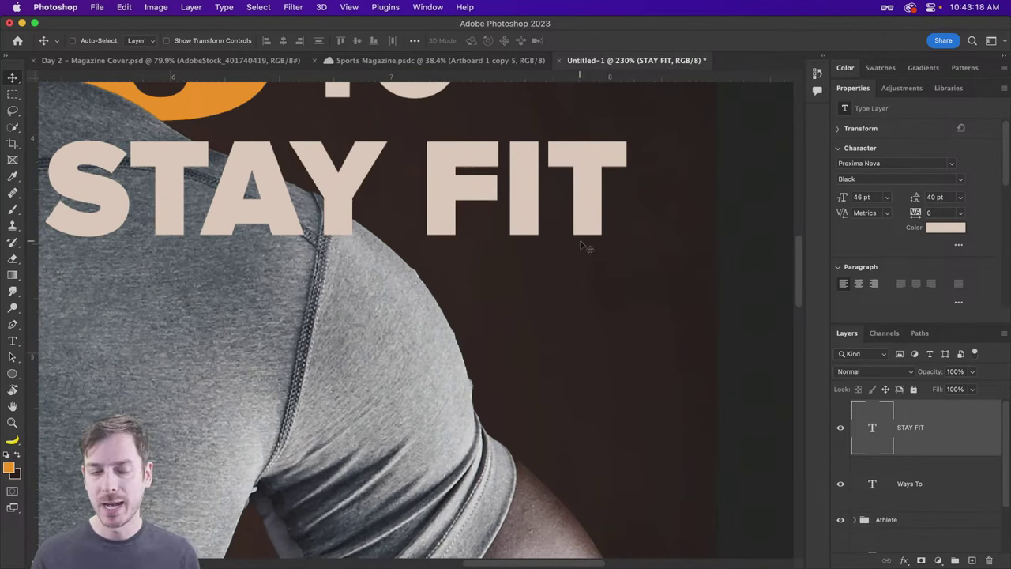
left_click(12, 376)
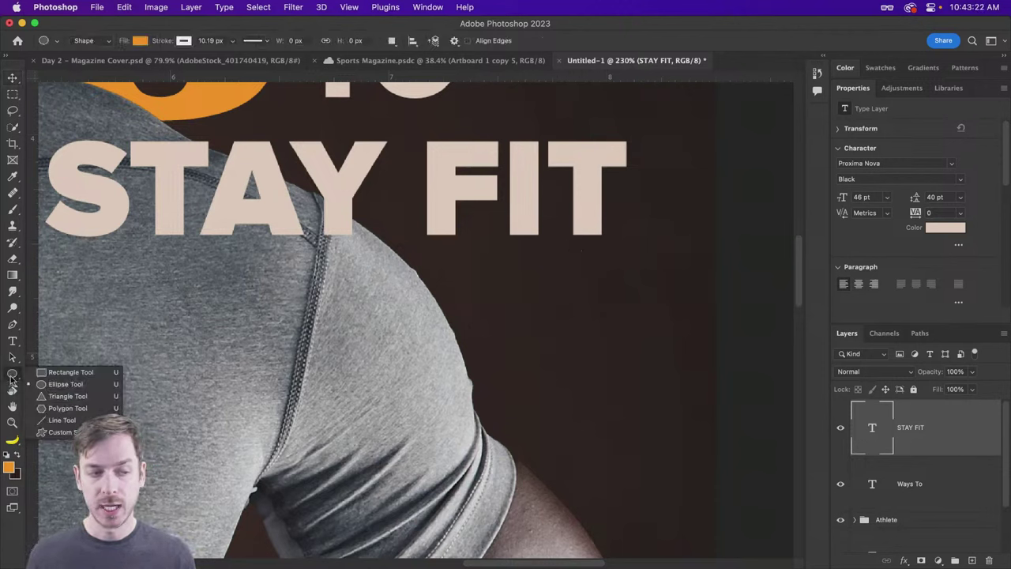
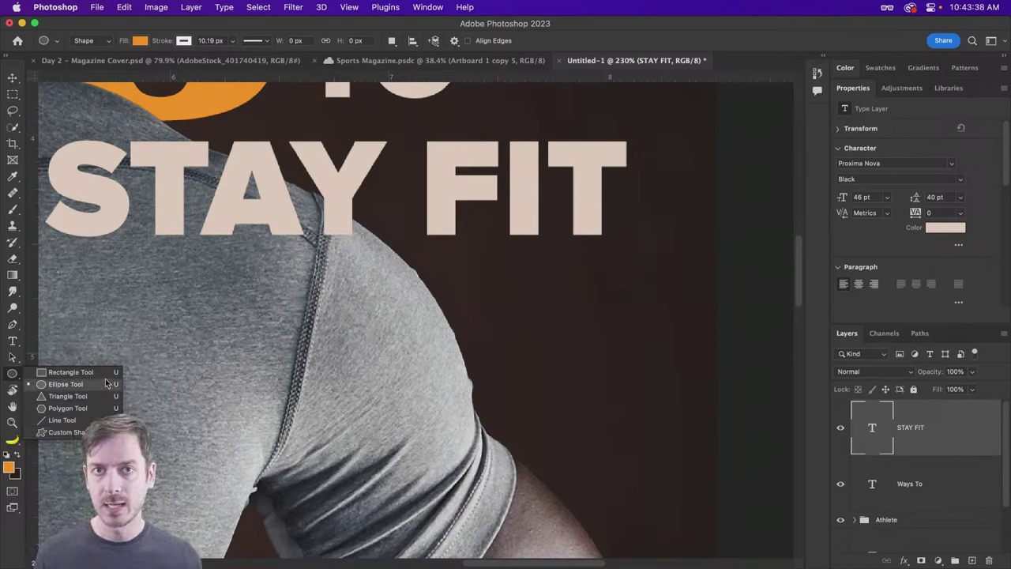
Step: Draw an orange square below FIT with no outline
left_click(75, 372)
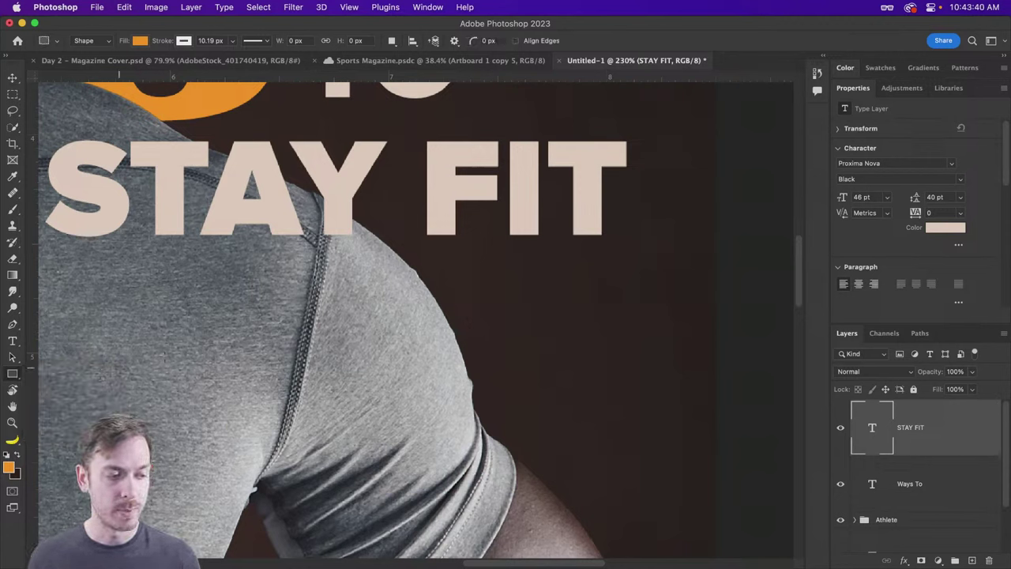
left_click_drag(600, 251, 453, 341)
left_click(950, 87)
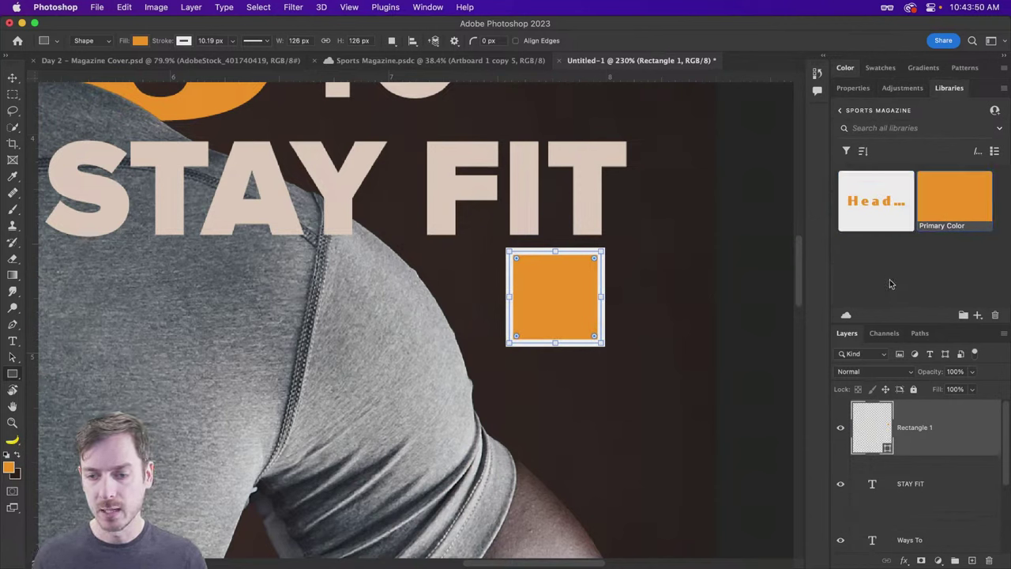
left_click(854, 88)
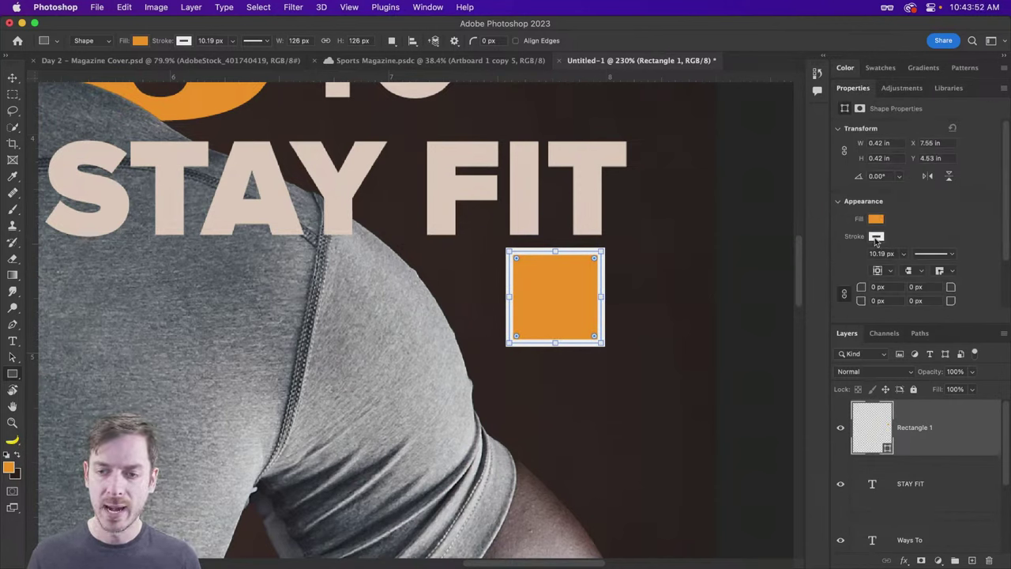
left_click(876, 237)
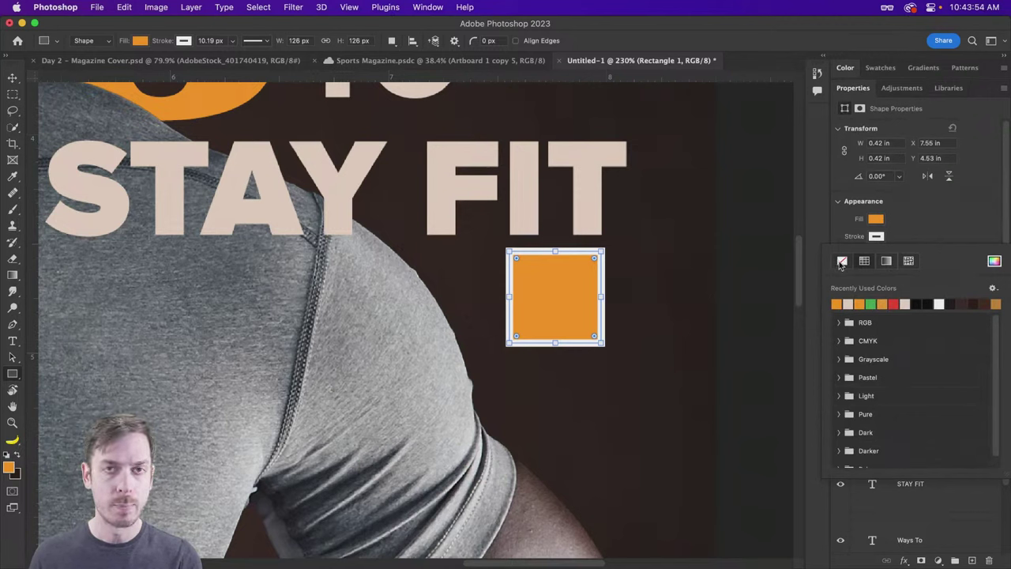
left_click(842, 261)
left_click(927, 224)
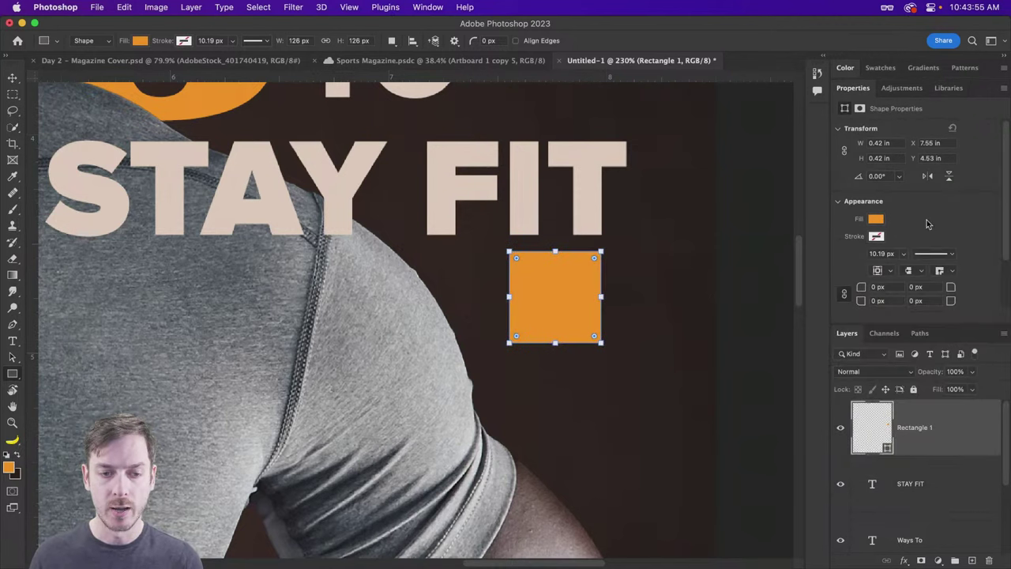
left_click(15, 79)
left_click_drag(571, 286, 568, 288)
Step: Add a '42' text layer and shrink it to about a tenth of its size
key("t")
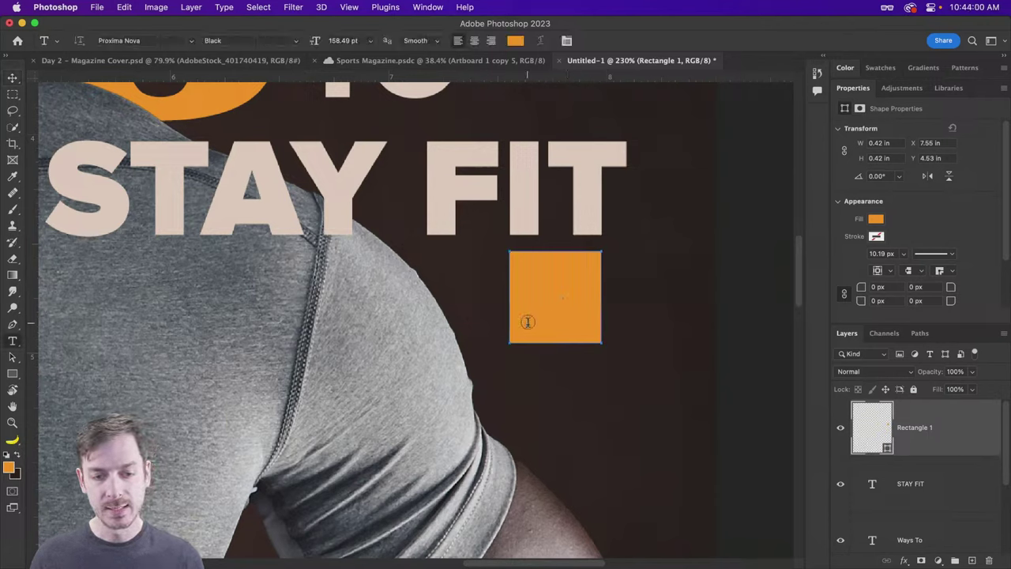
left_click(530, 371)
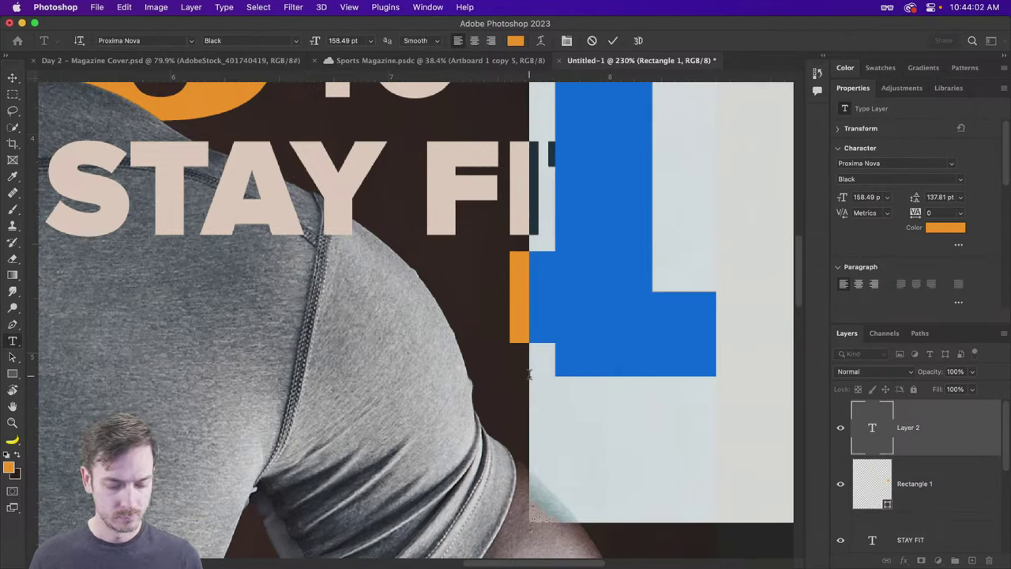
type("42")
key("Escape")
key("v")
left_click_drag(643, 300, 309, 399)
key("super+t")
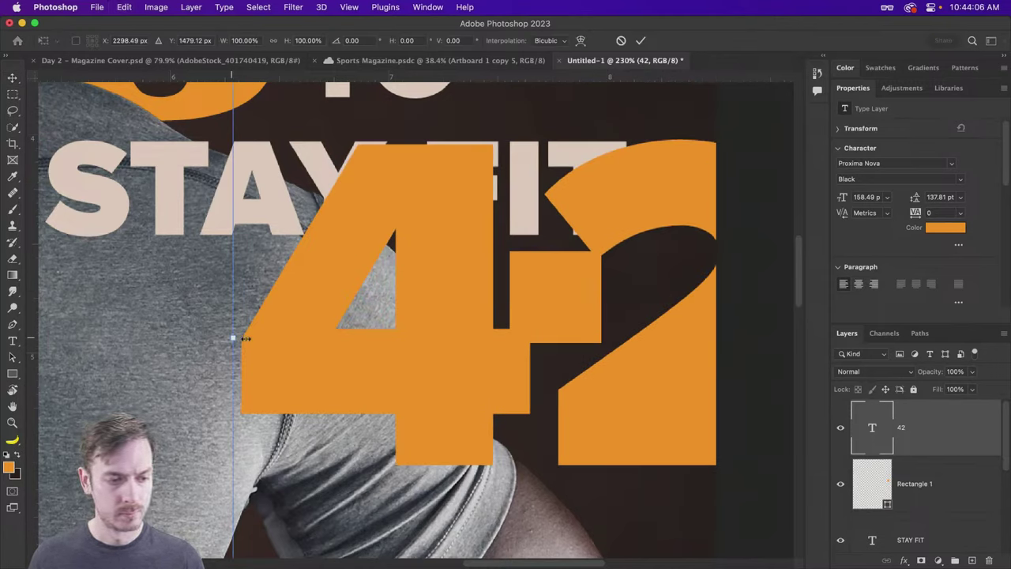
left_click_drag(245, 338, 500, 366)
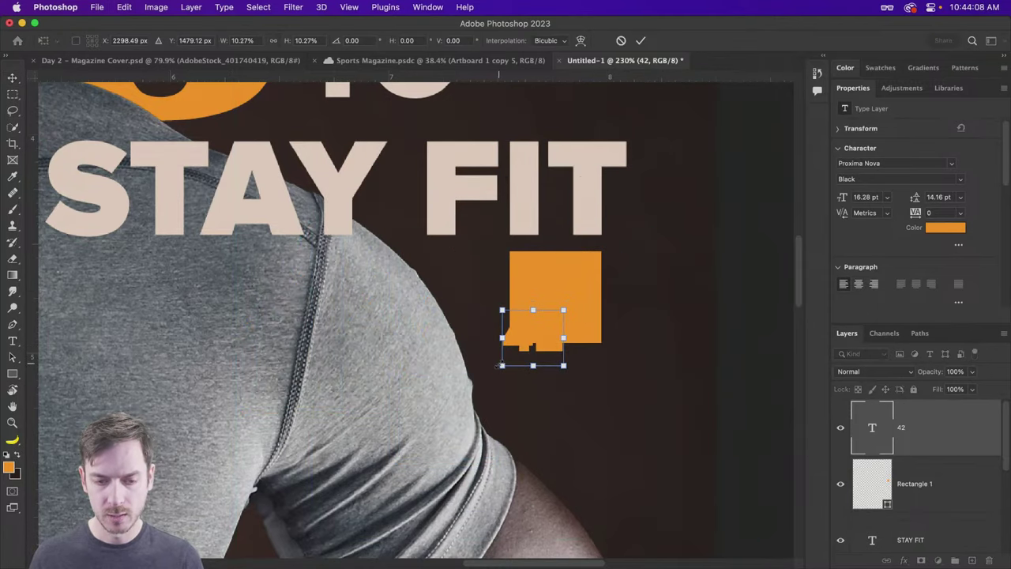
key("Return")
Step: Colour the 42 with the sampled dark background colour and move it into the orange box
key("t")
left_click(516, 40)
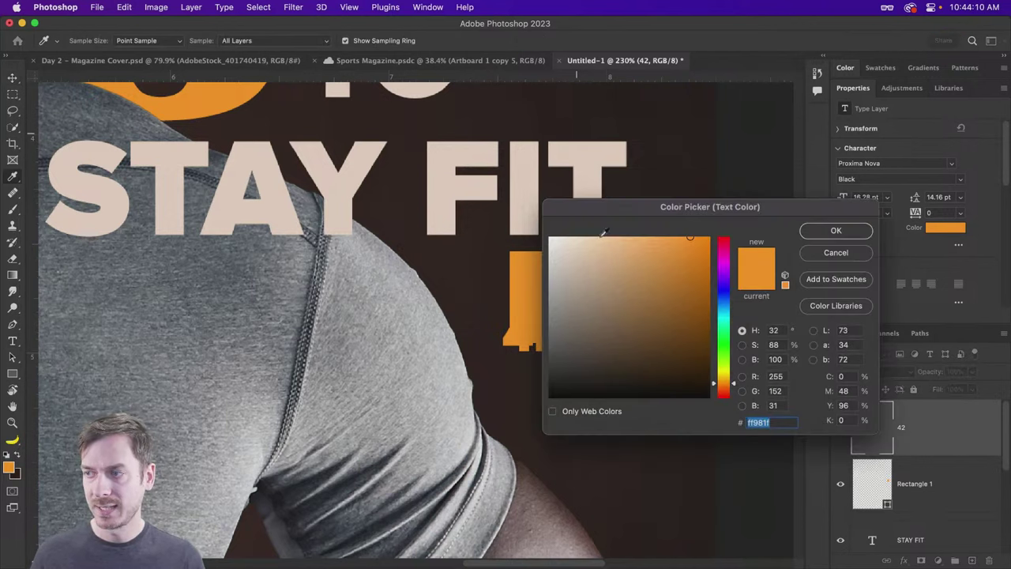
left_click_drag(660, 204, 806, 184)
left_click(616, 278)
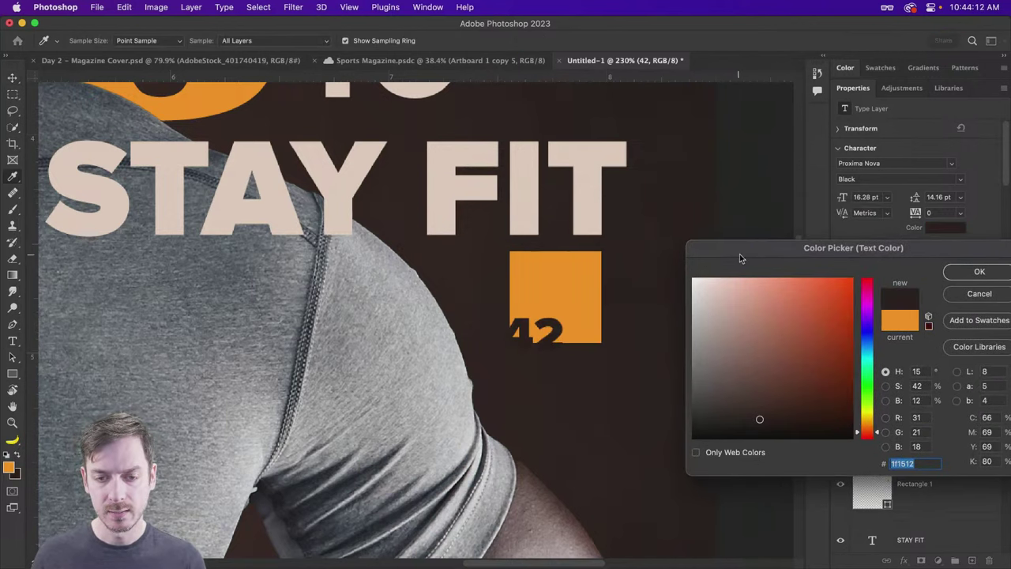
left_click_drag(744, 193, 555, 221)
key("Return")
key("v")
left_click_drag(545, 345, 576, 310)
key("t")
key("v")
Step: Group the 42 text and orange box layers into a group named 'Page'
scroll(591, 307, "down", 5)
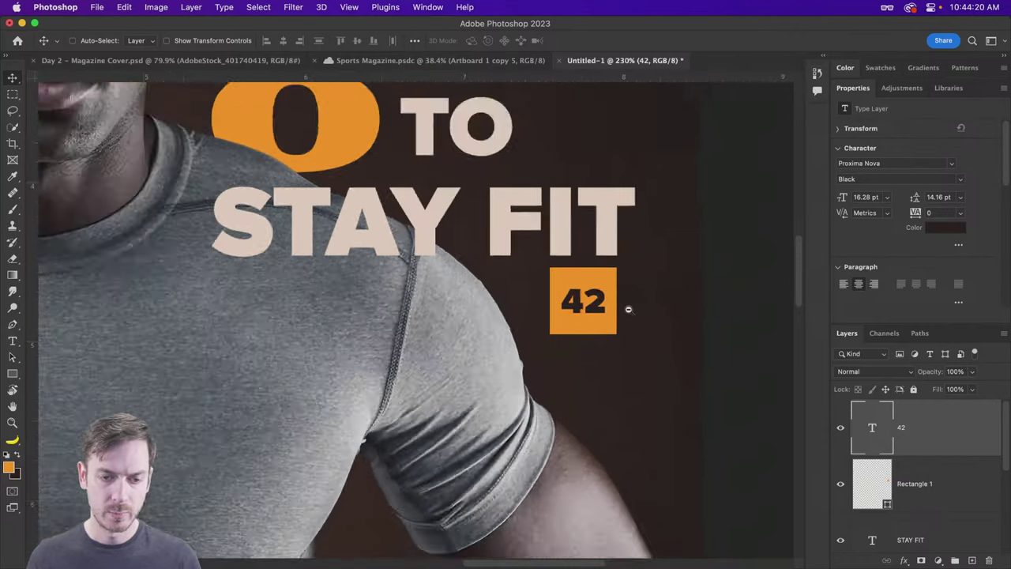
scroll(591, 308, "down", 3)
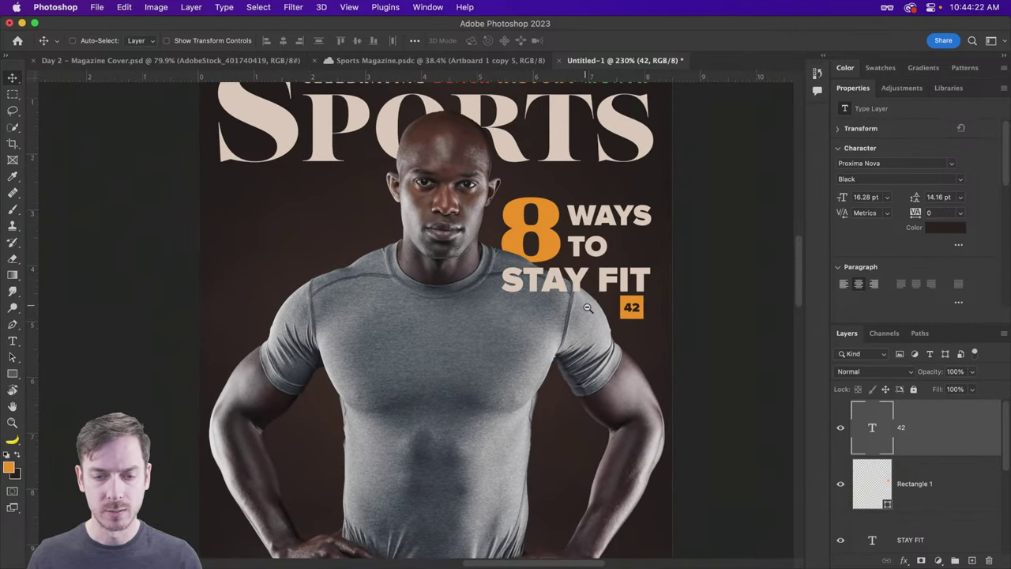
scroll(584, 307, "up", 1)
scroll(583, 307, "down", 2)
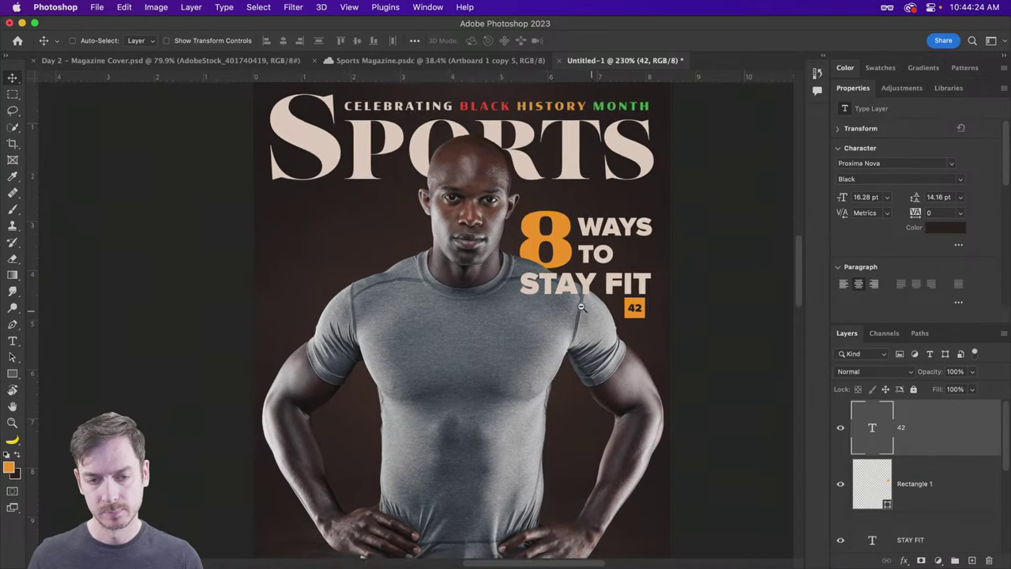
scroll(936, 455, "down", 1)
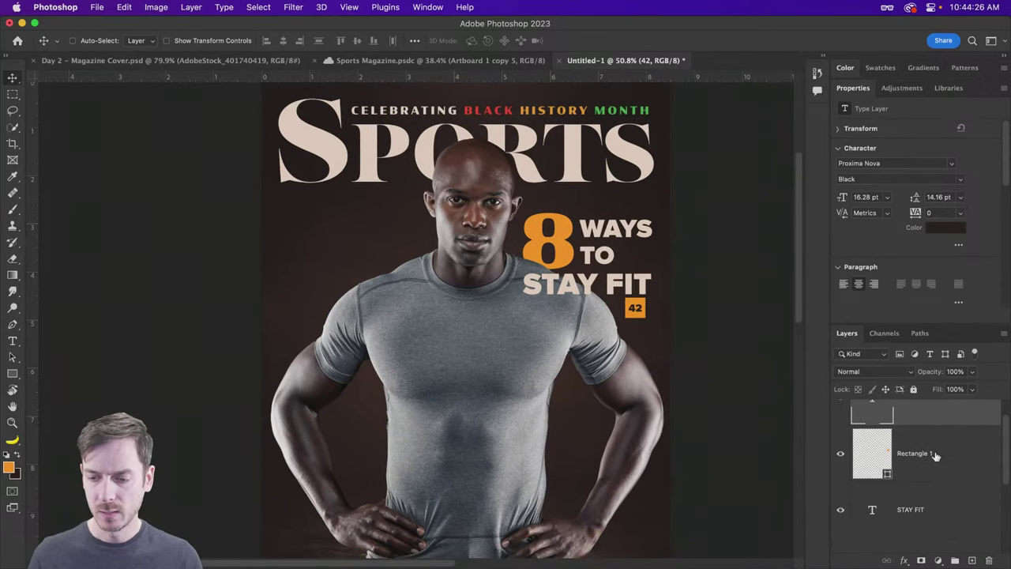
left_click(914, 459, "shift")
key("super+g")
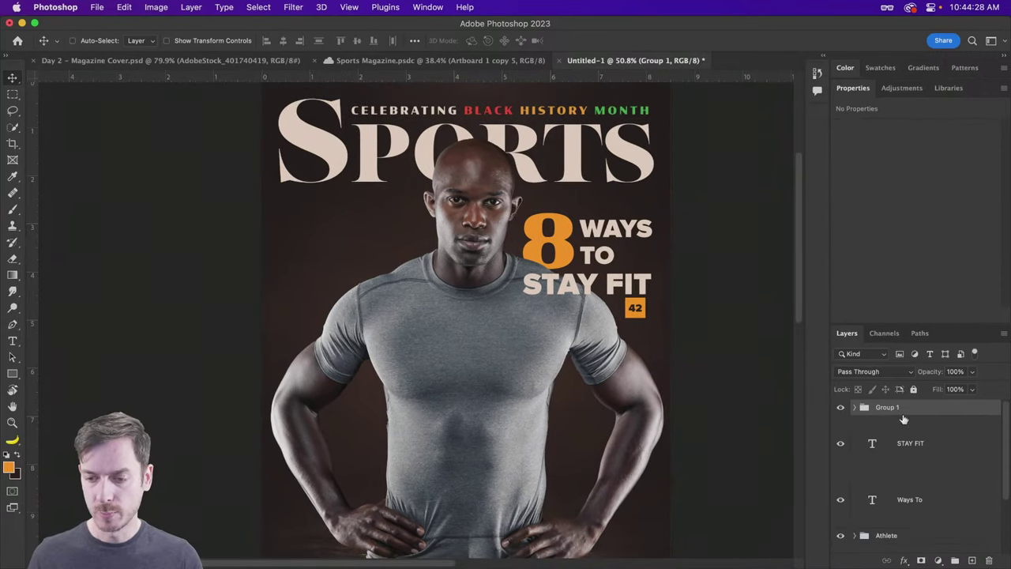
double_click(892, 409)
type("Page")
key("Return")
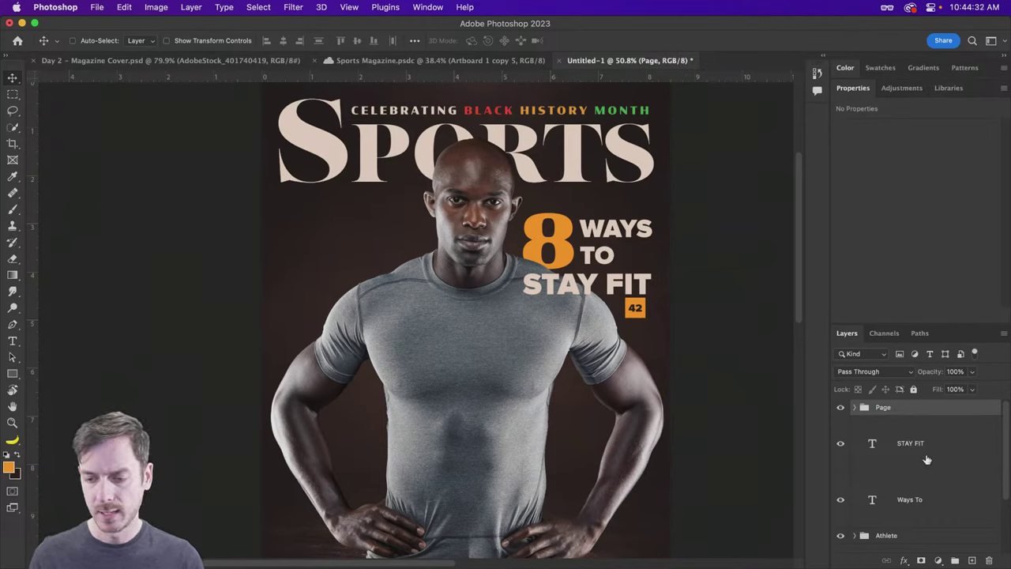
Step: Group STAY FIT and Ways To into 'Header', and move the 8 layer above Athlete
left_click(925, 457)
left_click(932, 504, "shift")
key("super+g")
double_click(886, 423)
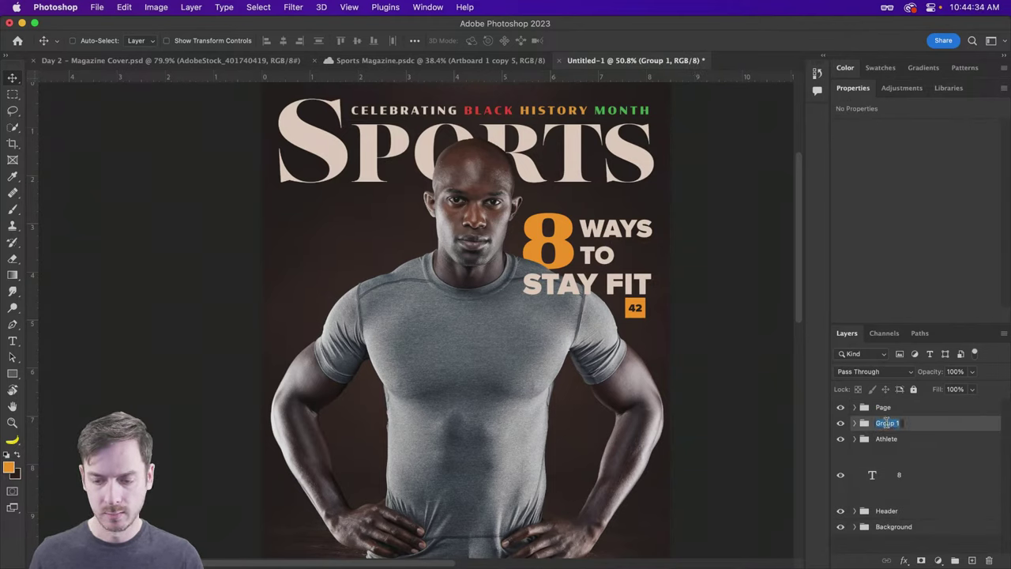
type("Header")
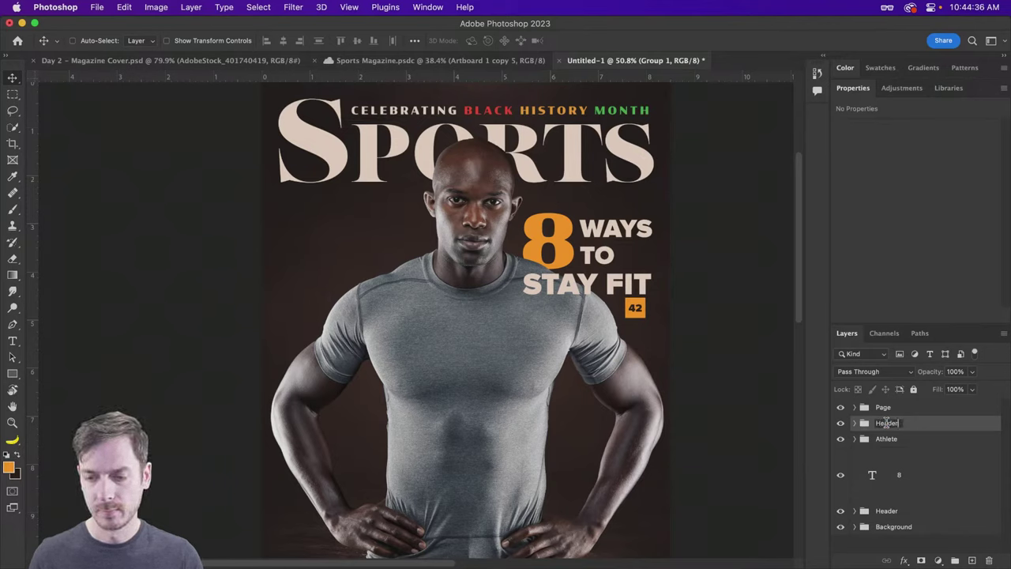
key("Return")
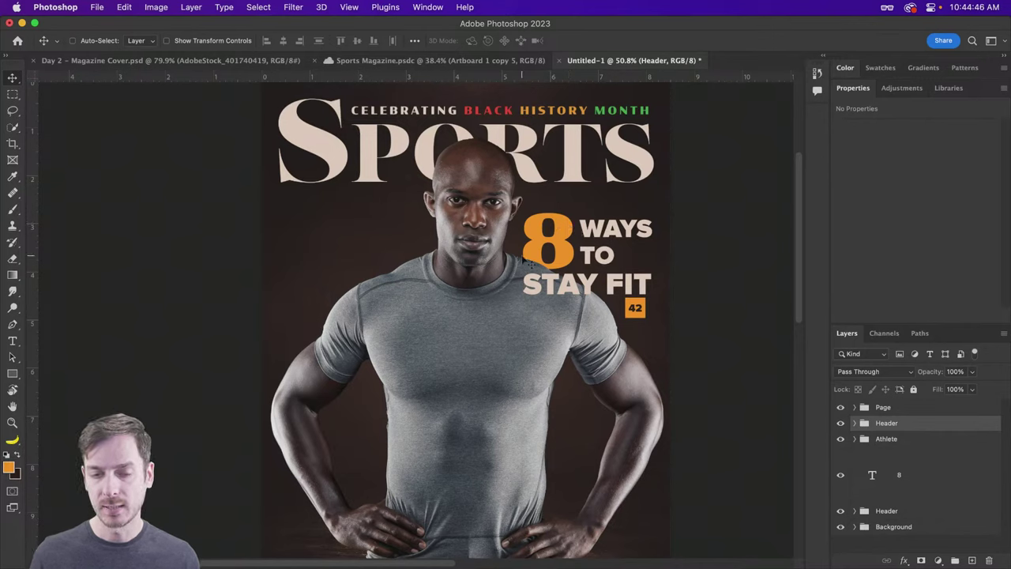
left_click(930, 474)
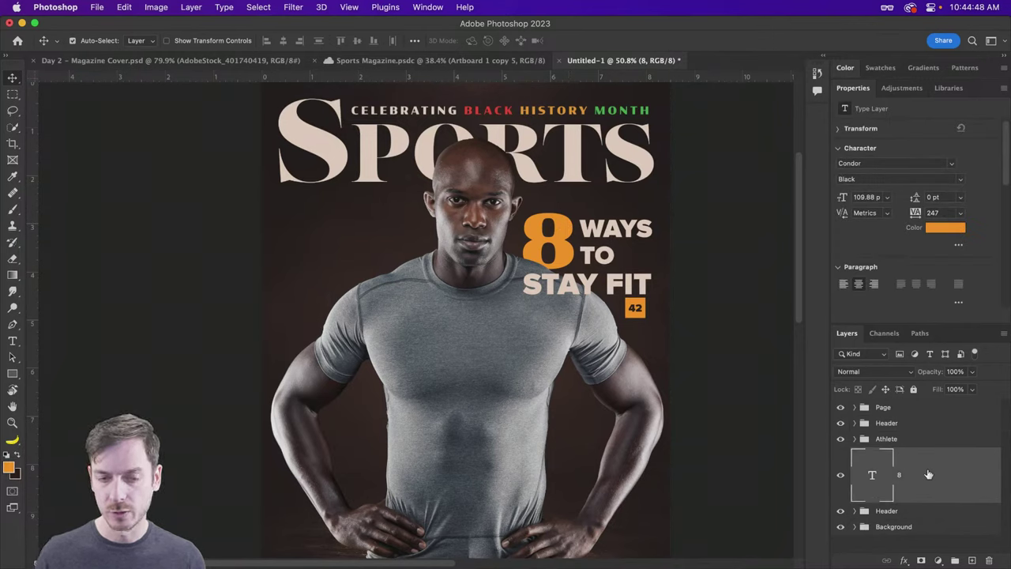
key("super+bracketright")
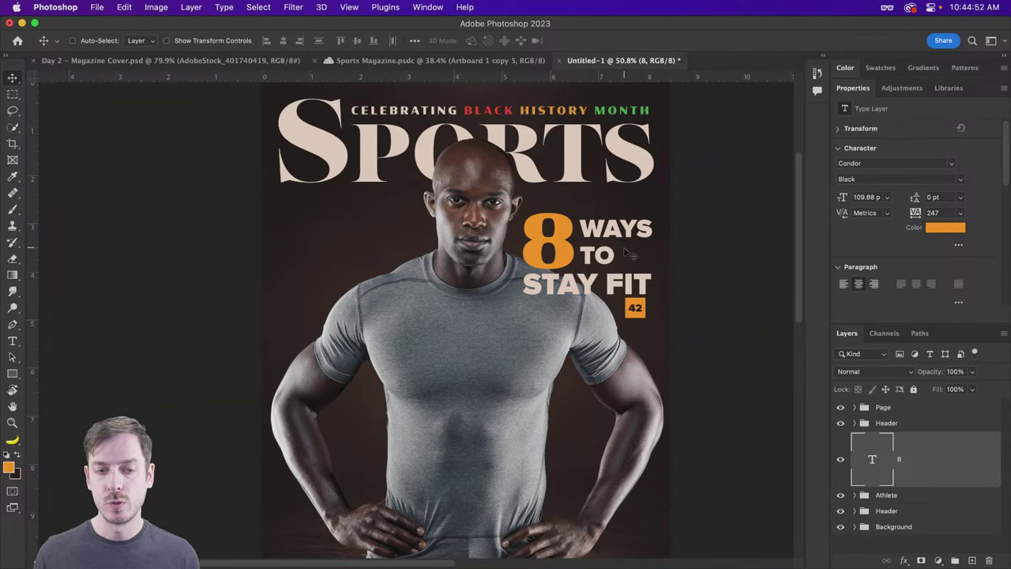
Step: Mask the 8 layer using the athlete's outline as a selection
scroll(563, 235, "up", 5)
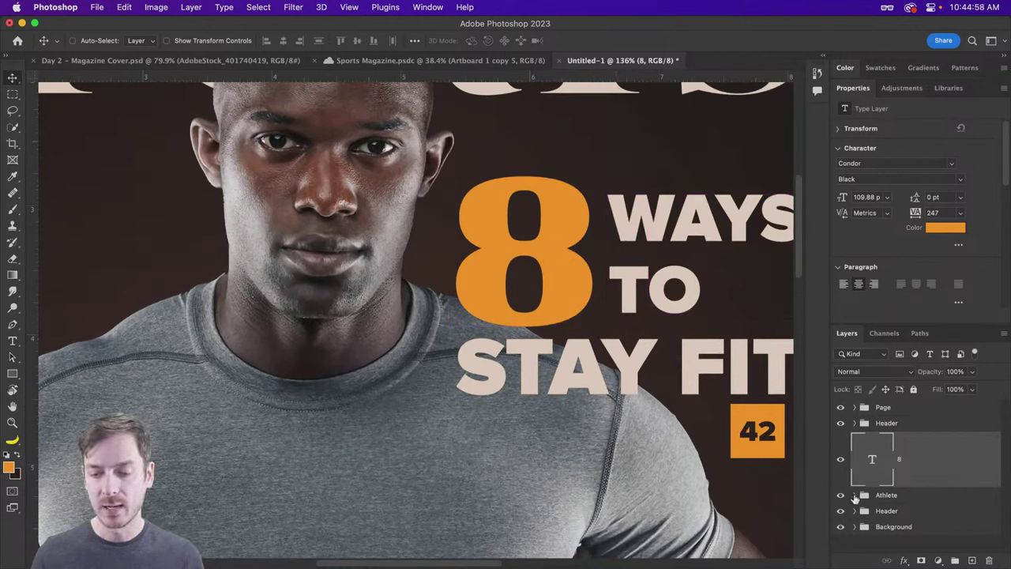
left_click(855, 496)
scroll(908, 474, "down", 3)
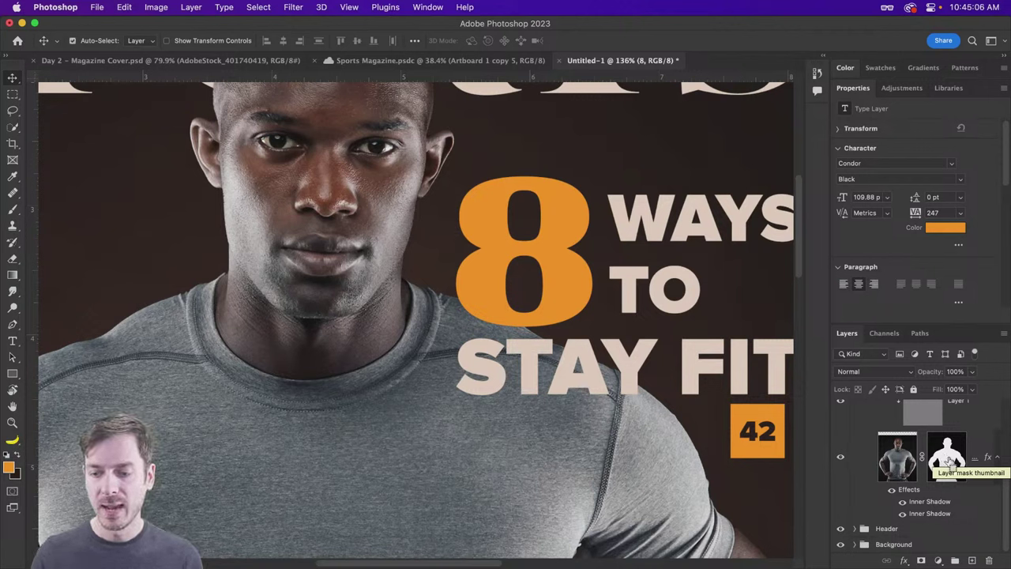
left_click(951, 462, "super")
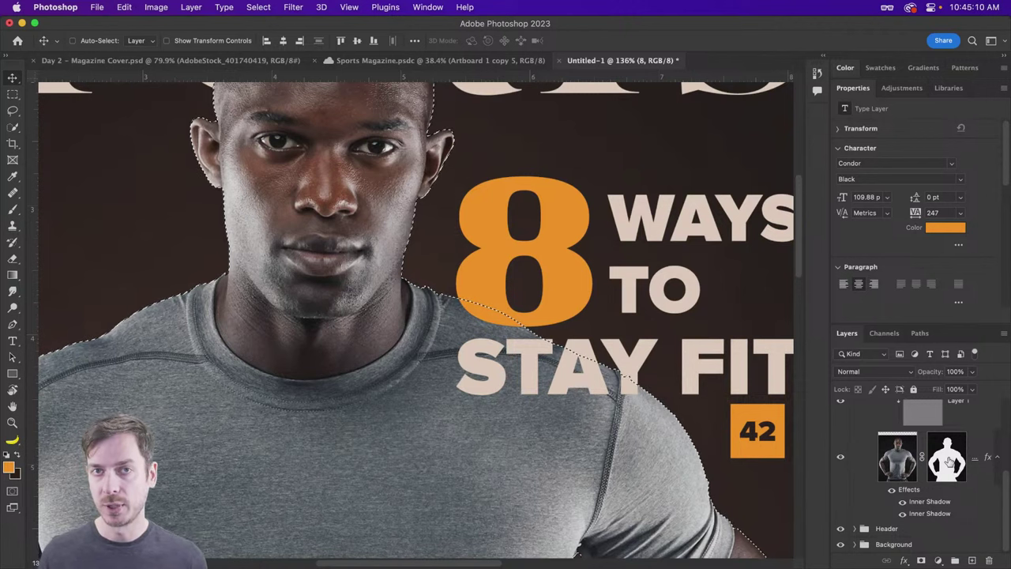
scroll(944, 454, "up", 3)
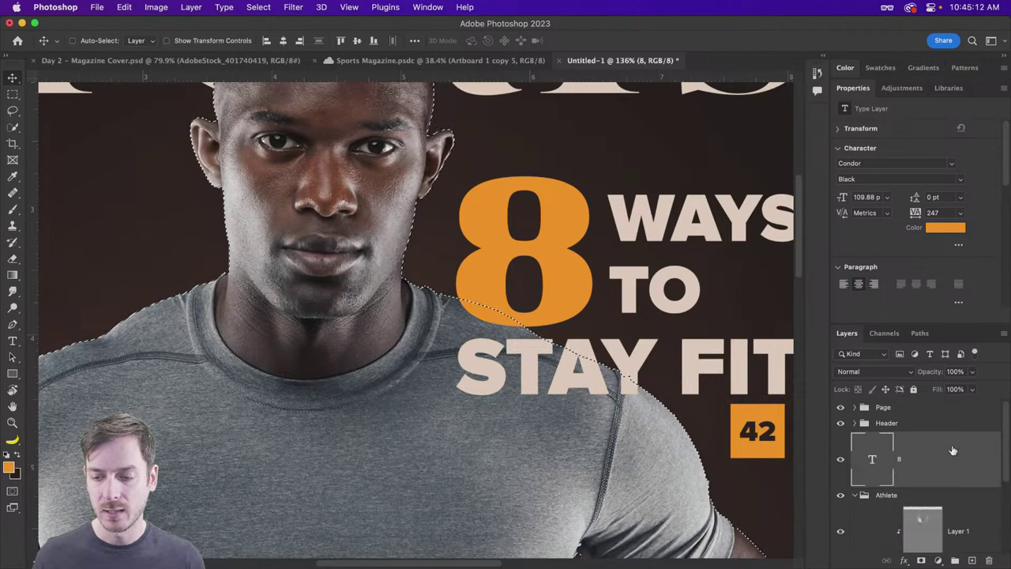
left_click(922, 561)
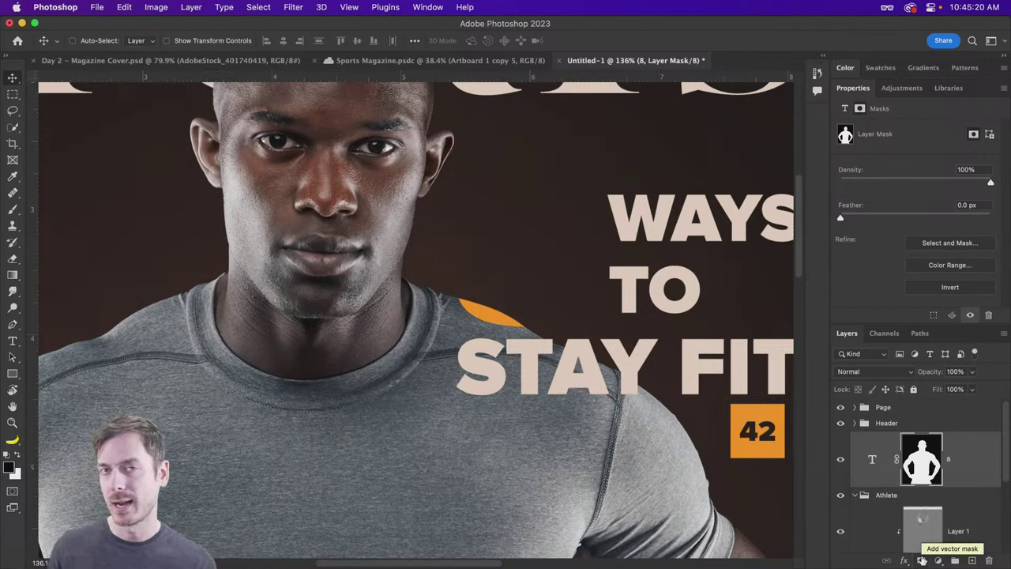
key("super+z")
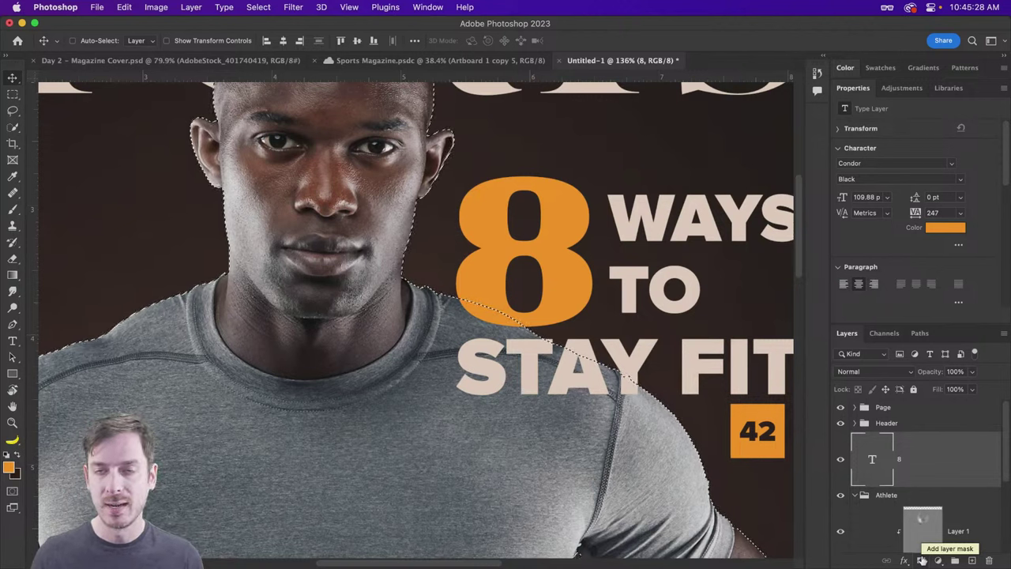
left_click(922, 560)
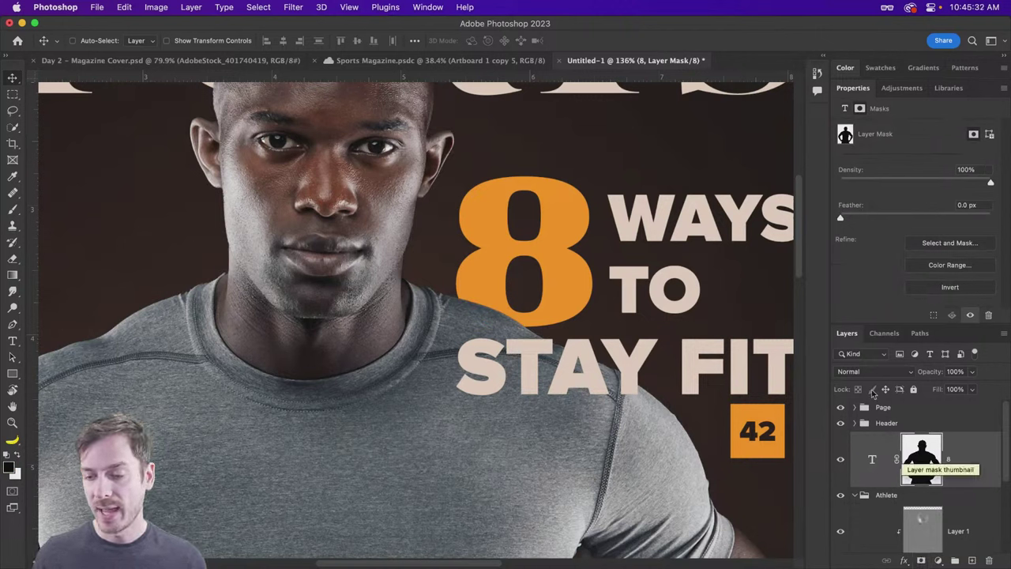
Step: Move the Page group into the Header group and rename Header to 'Body Header'
left_click(855, 423)
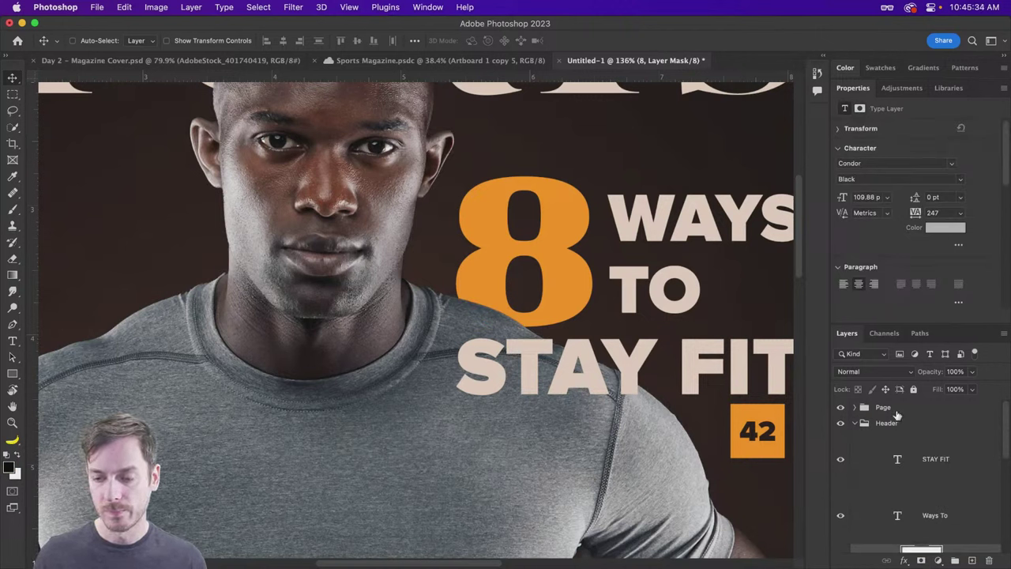
left_click_drag(896, 415, 893, 431)
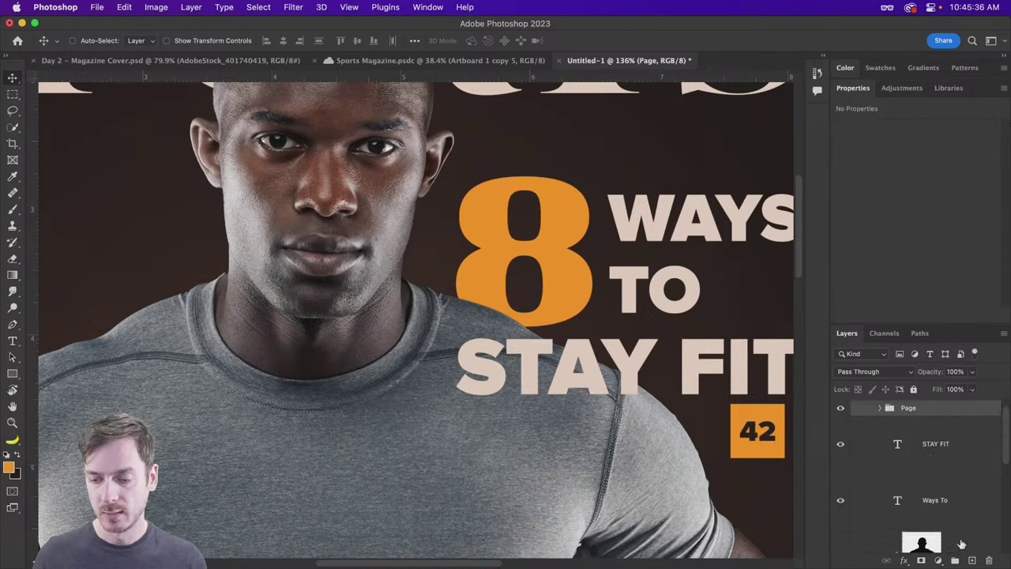
scroll(962, 544, "down", 2)
left_click(948, 474)
scroll(873, 450, "up", 3)
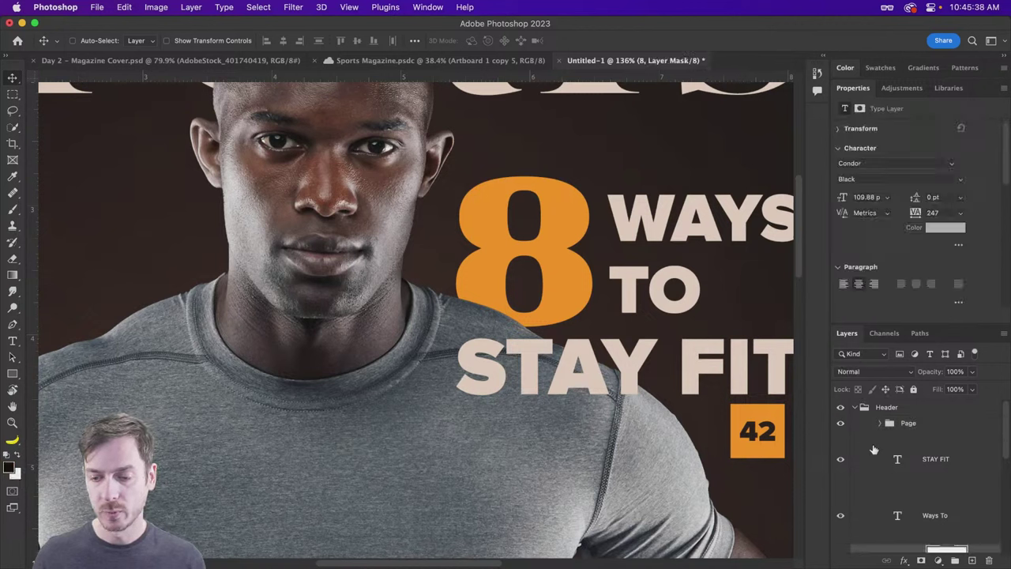
left_click(856, 408)
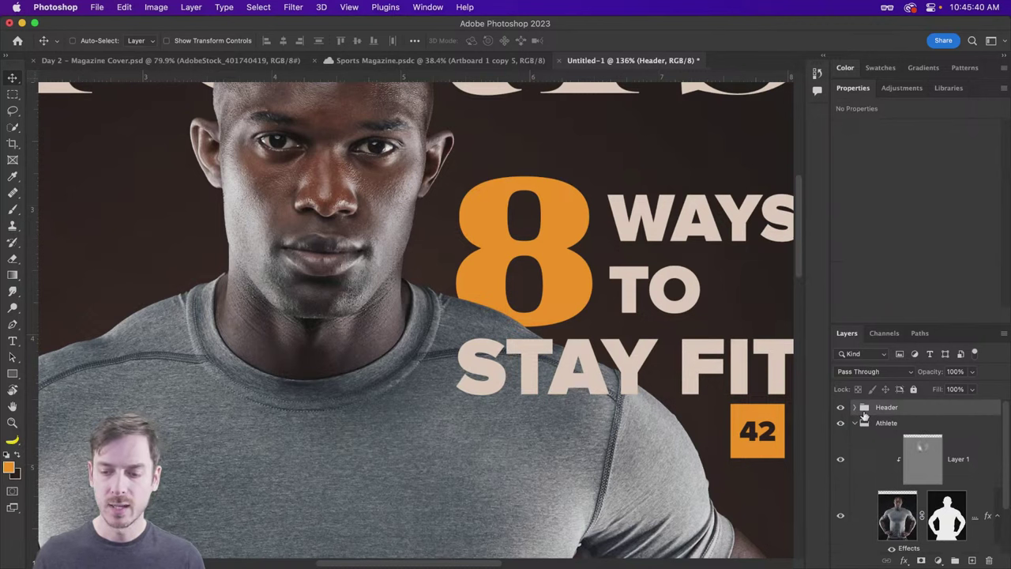
scroll(865, 416, "down", 1)
scroll(875, 425, "up", 1)
double_click(885, 408)
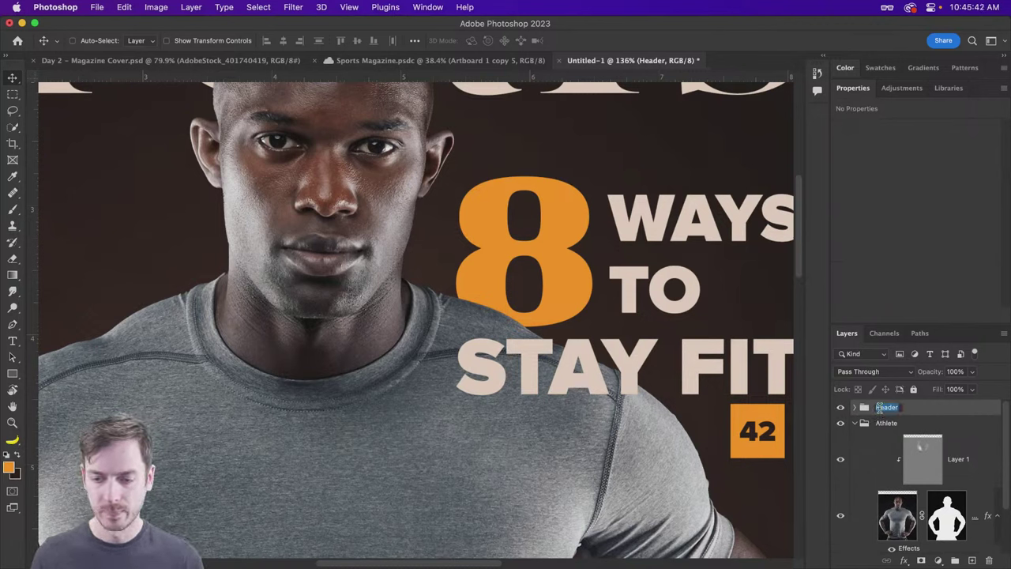
left_click(878, 407)
type("Body")
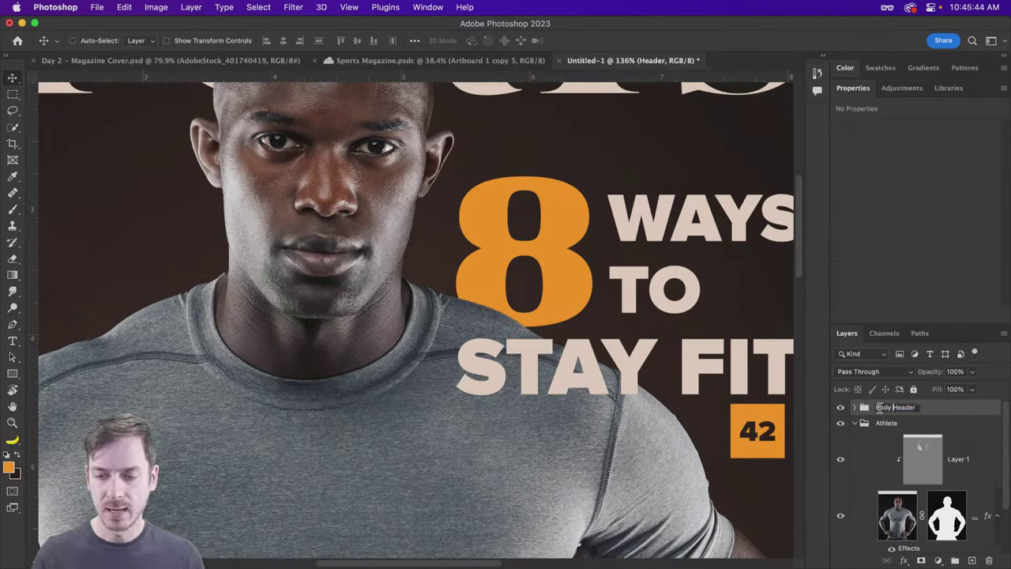
key("Return")
scroll(644, 296, "down", 5)
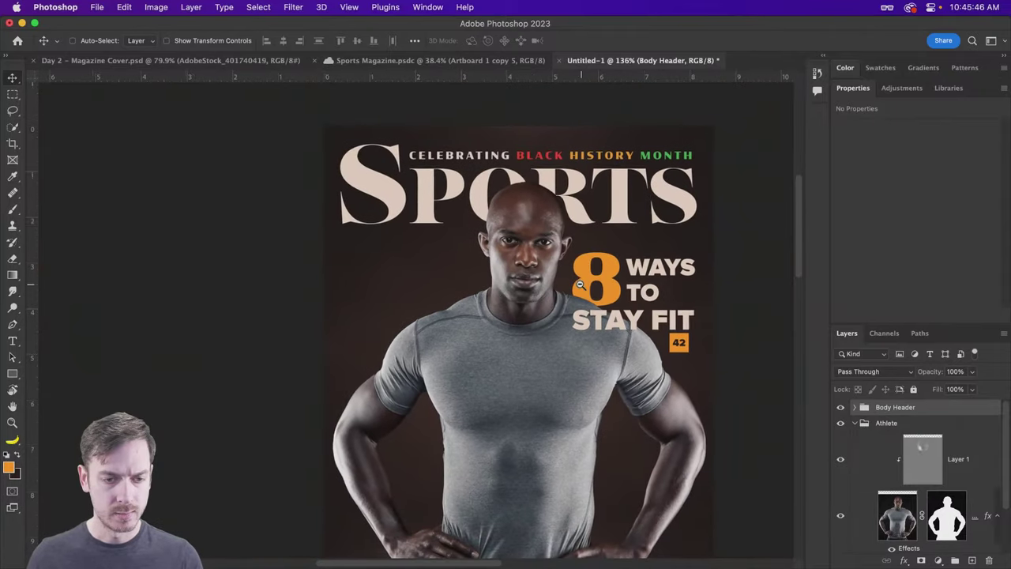
Step: Type 'CHADING GOLD' across the athlete's waist and scale it to about a third (44.46 pt)
scroll(617, 238, "down", 2)
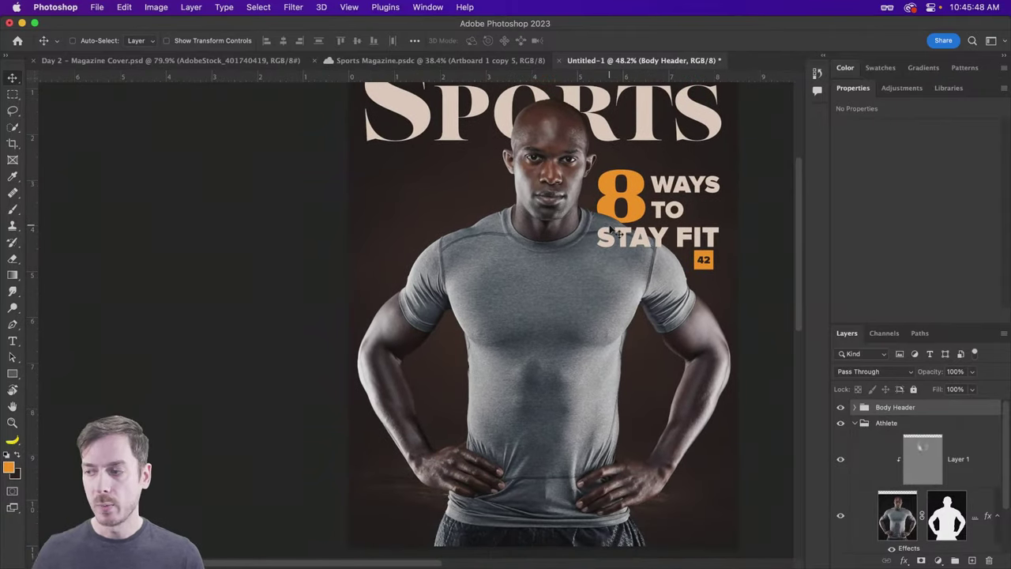
scroll(610, 231, "down", 3)
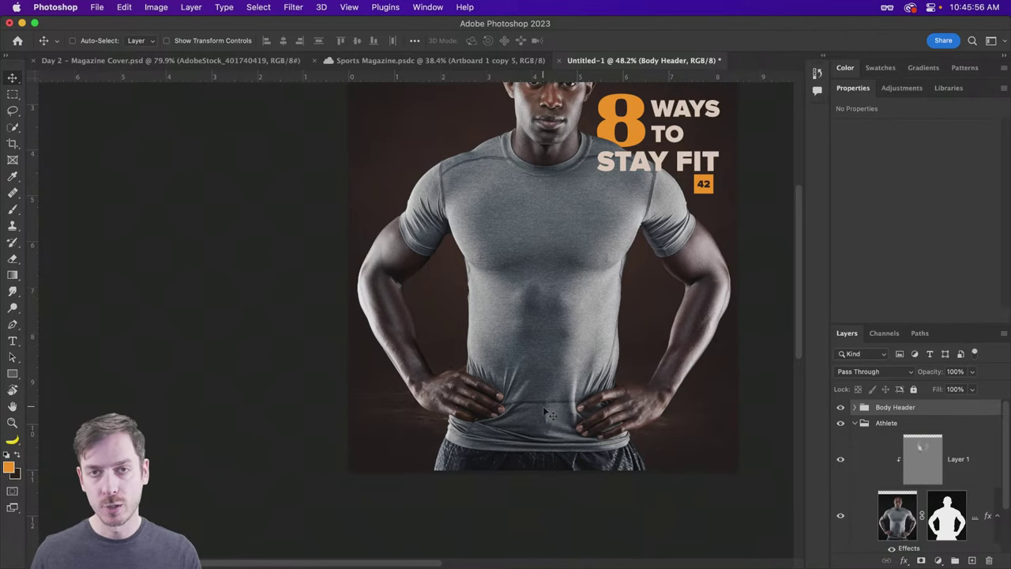
scroll(541, 411, "up", 1)
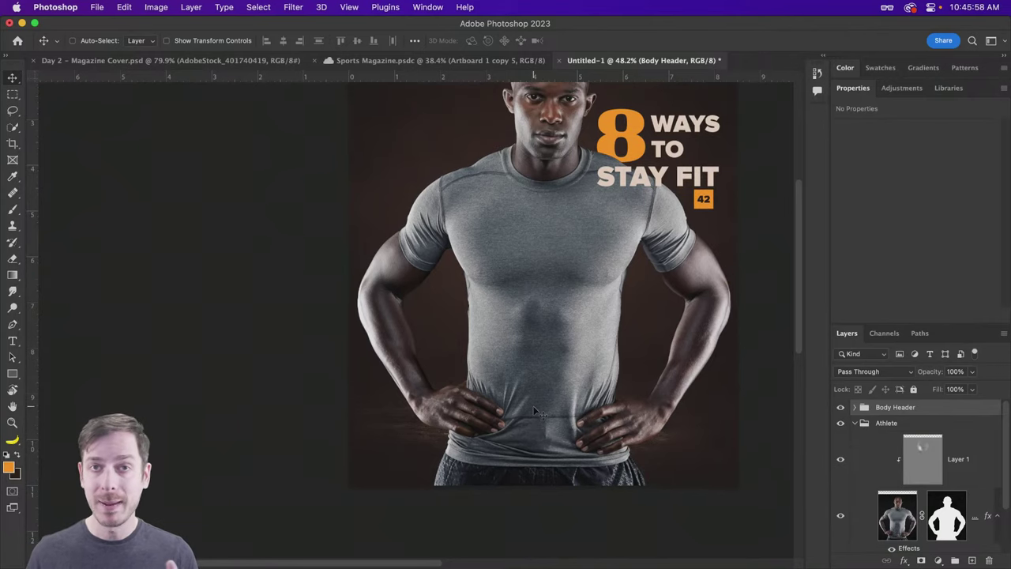
key("t")
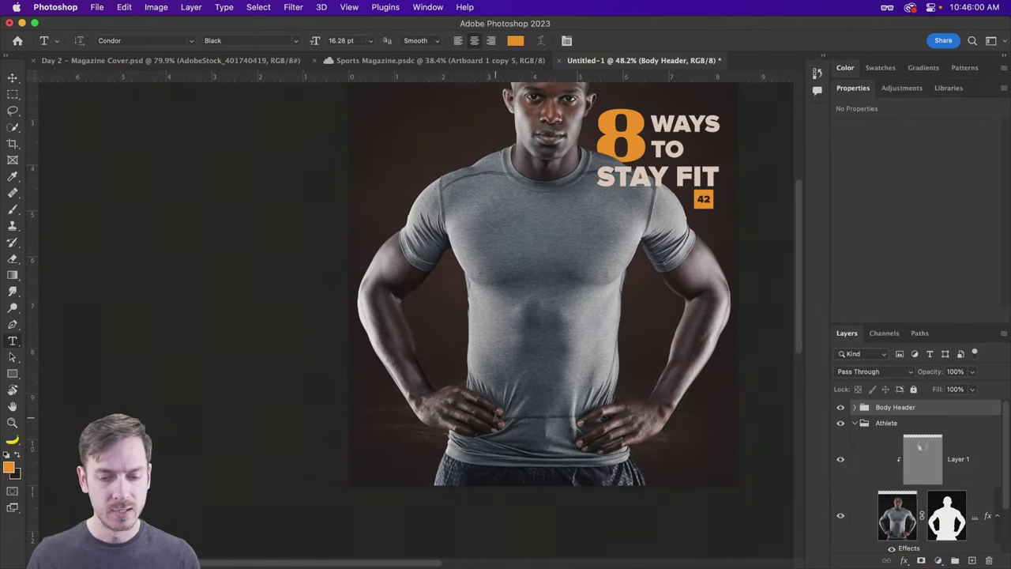
left_click(491, 414)
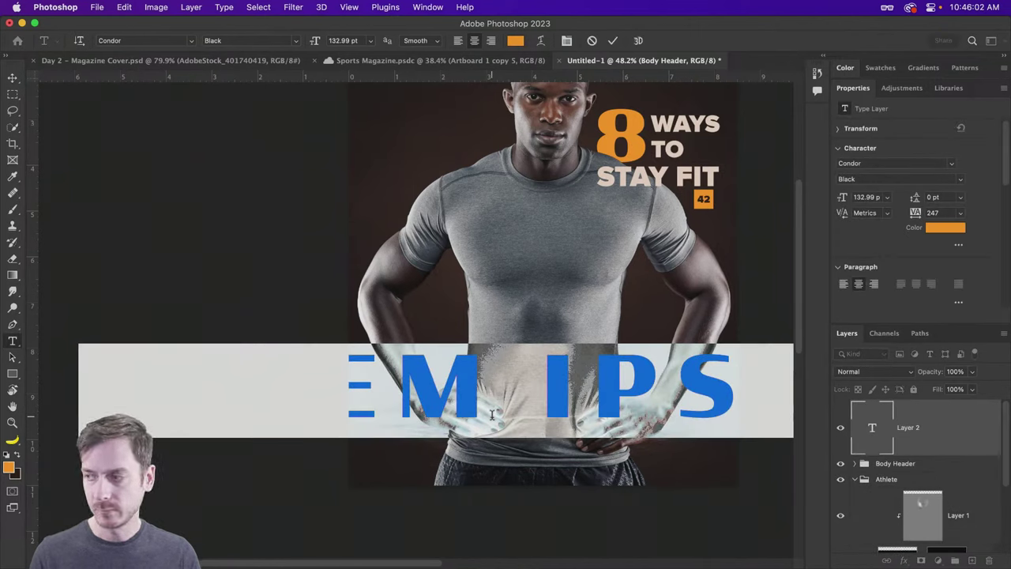
type("CHA")
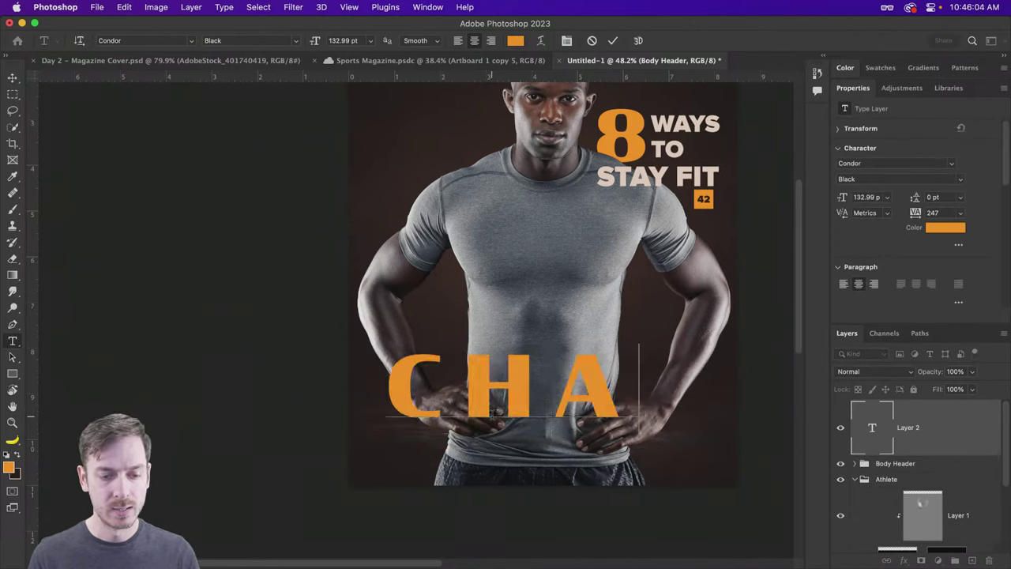
type("DING GOLD")
key("super+Return")
key("super+t")
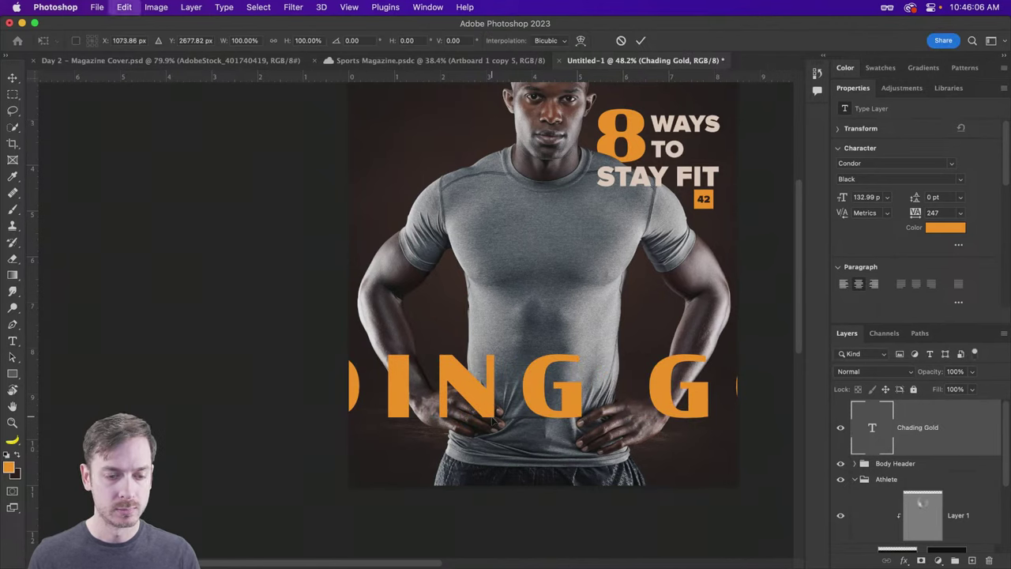
left_click_drag(91, 352, 354, 376)
key("Return")
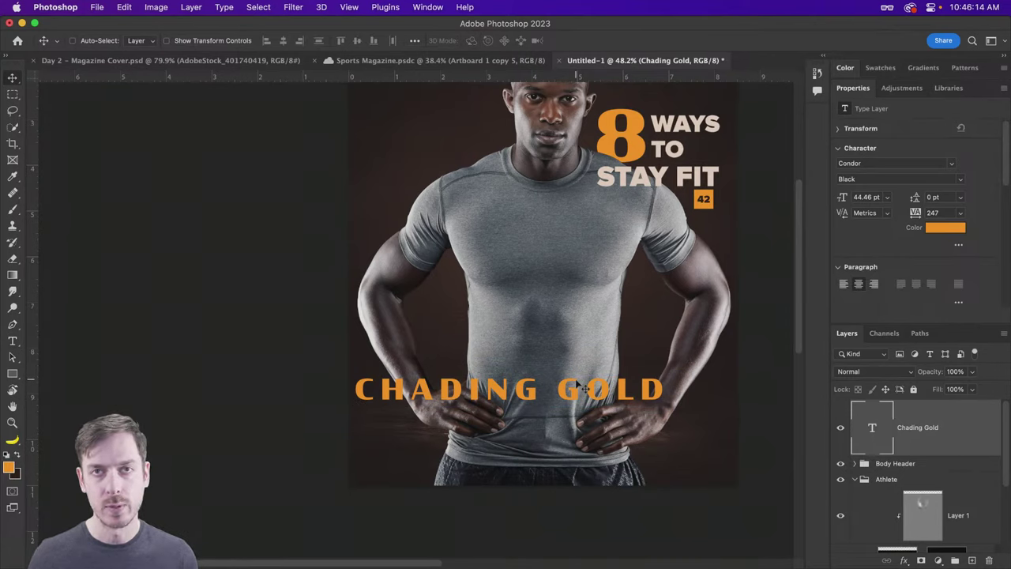
Step: Set the title in the Lust font with small caps and shift it lower right
key("t")
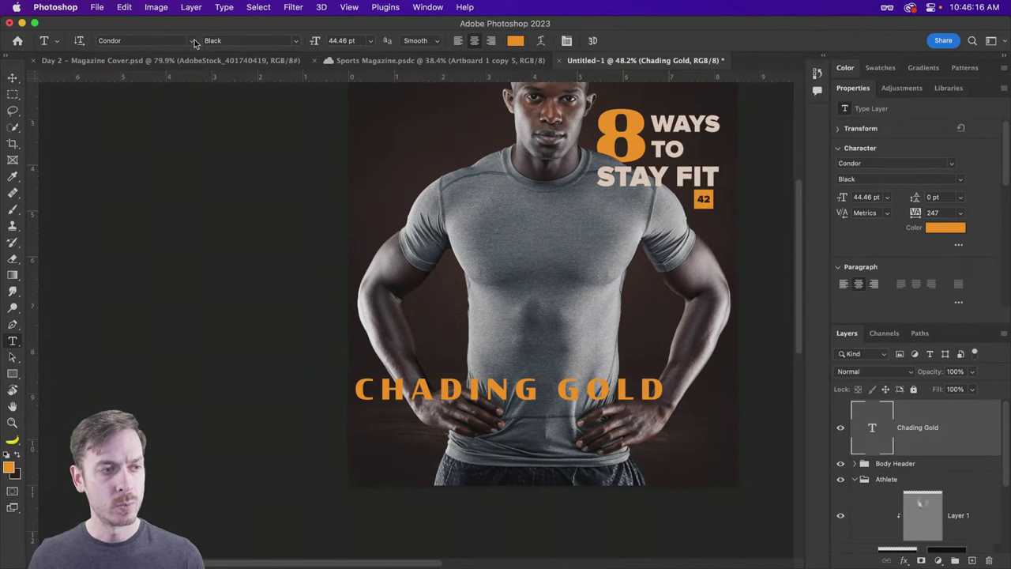
left_click(196, 44)
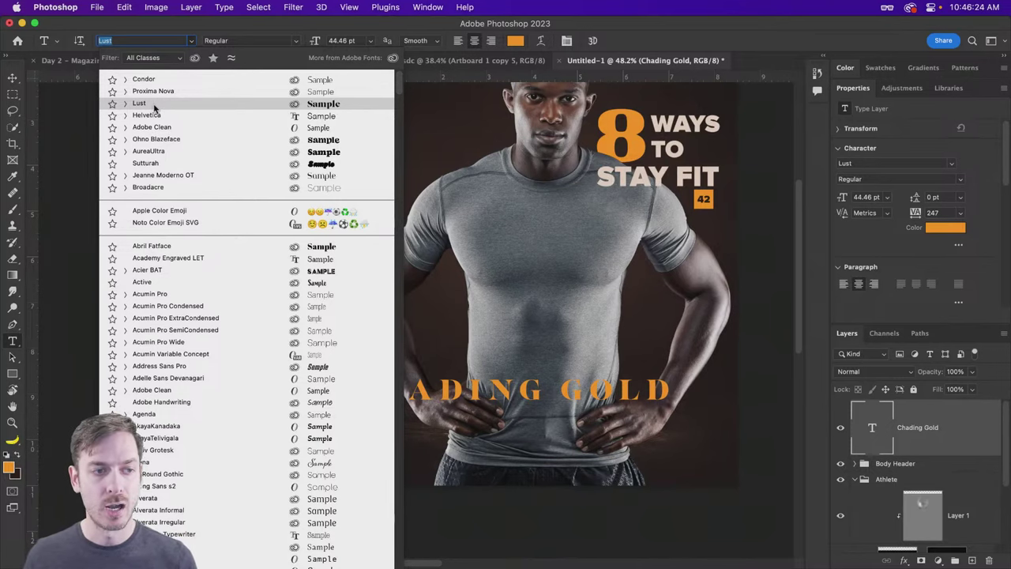
left_click(156, 105)
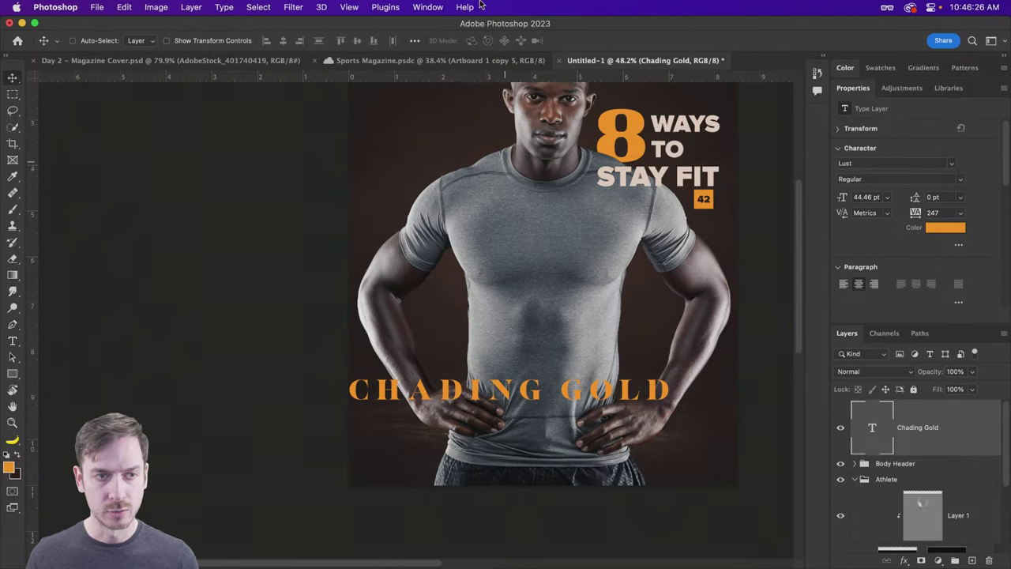
key("v")
left_click_drag(570, 398, 602, 428)
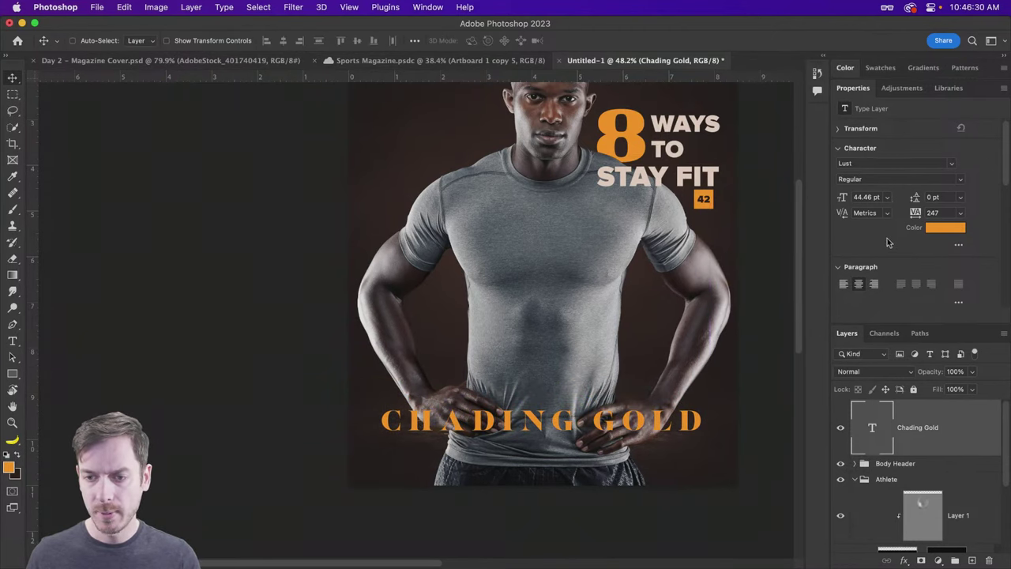
scroll(871, 244, "down", 6)
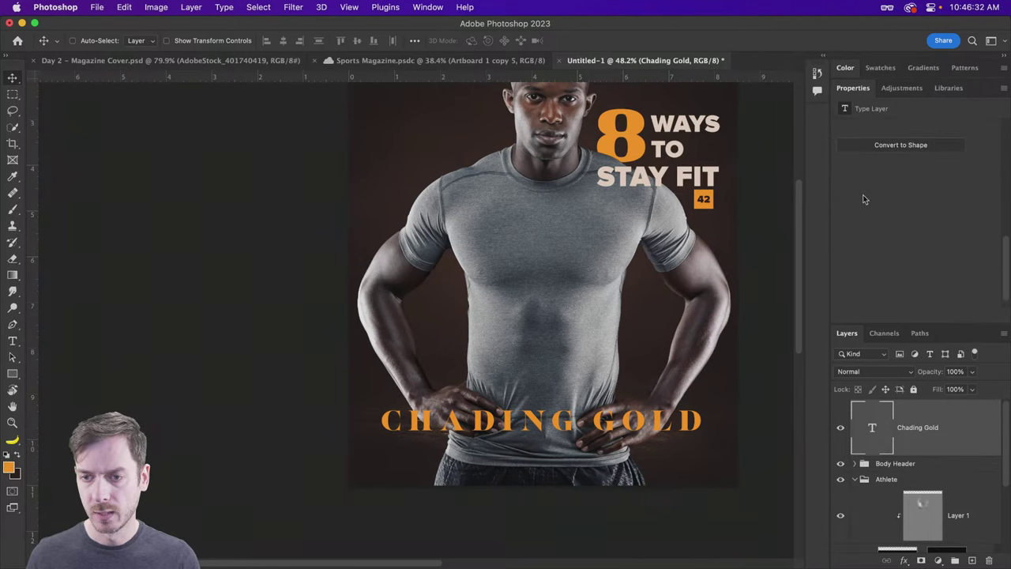
scroll(865, 198, "up", 2)
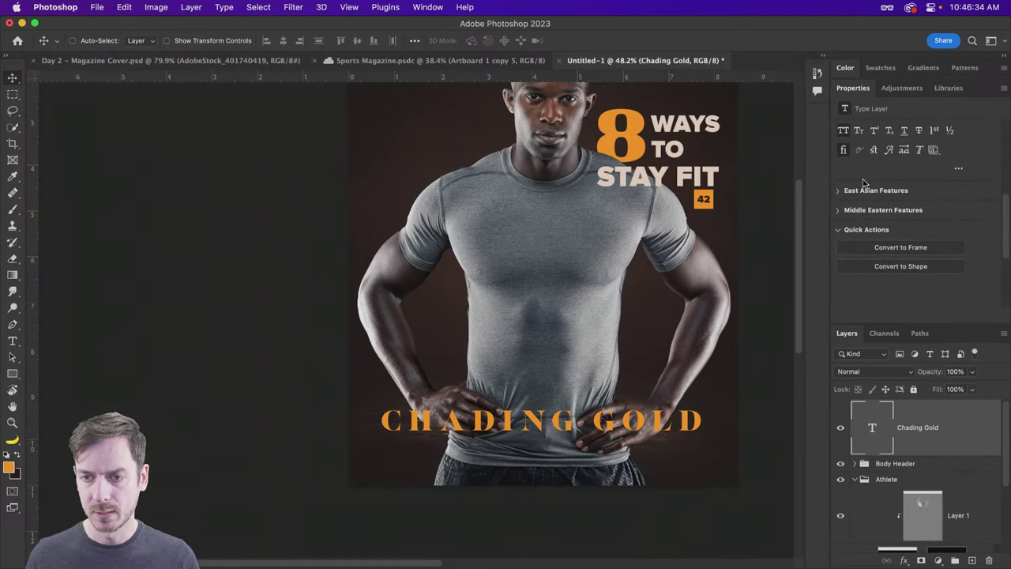
left_click(859, 131)
Step: Enlarge the title about 139% and set its letter tracking to 0
key("super+t")
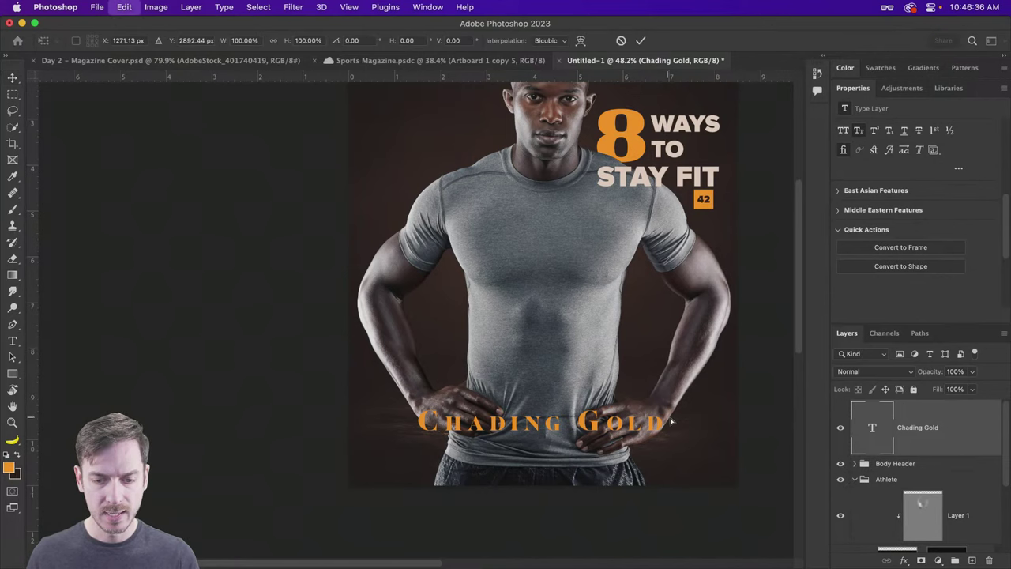
left_click_drag(670, 401, 713, 360)
key("Return")
key("t")
scroll(928, 206, "up", 4)
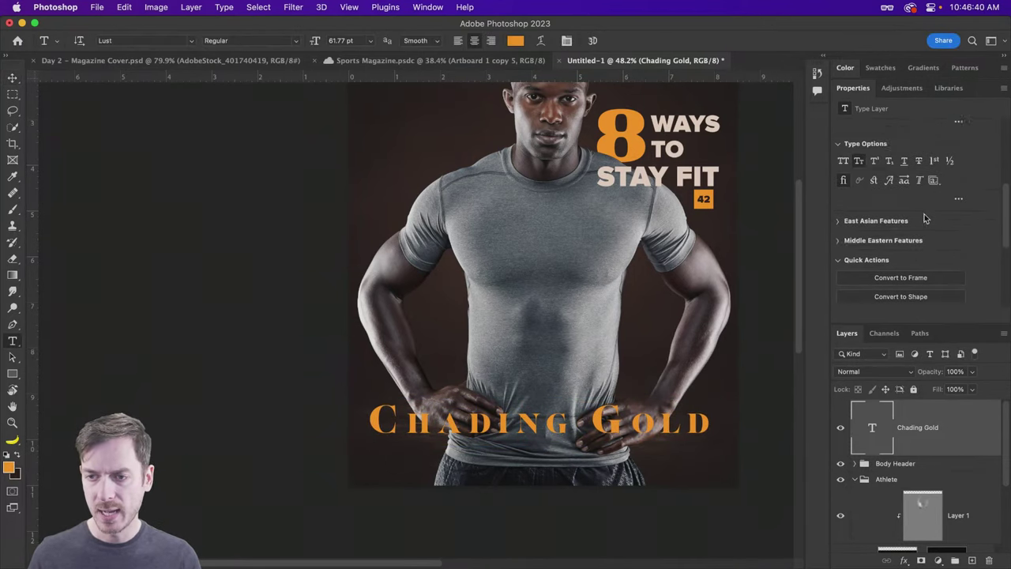
scroll(928, 206, "up", 3)
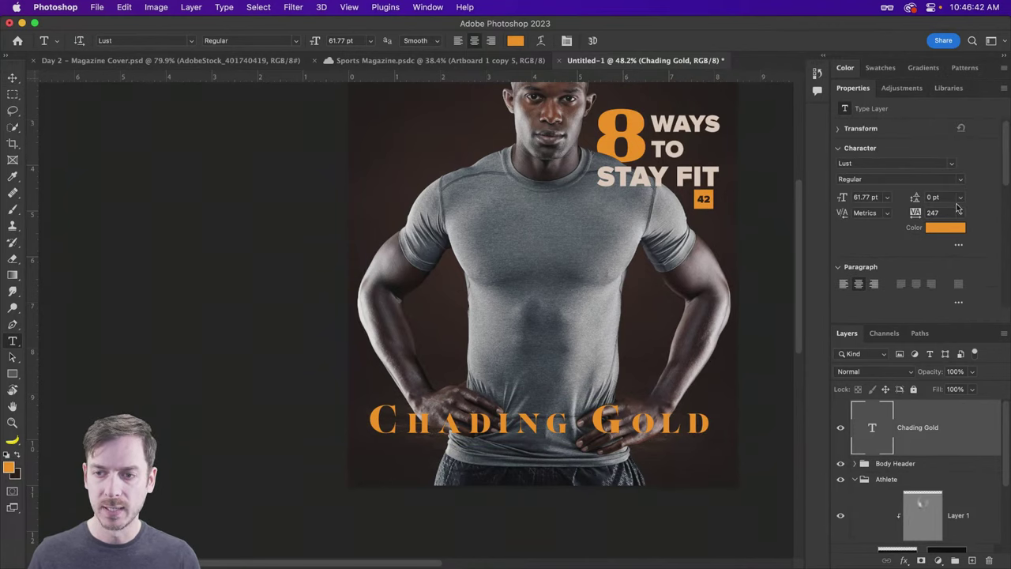
left_click(944, 212)
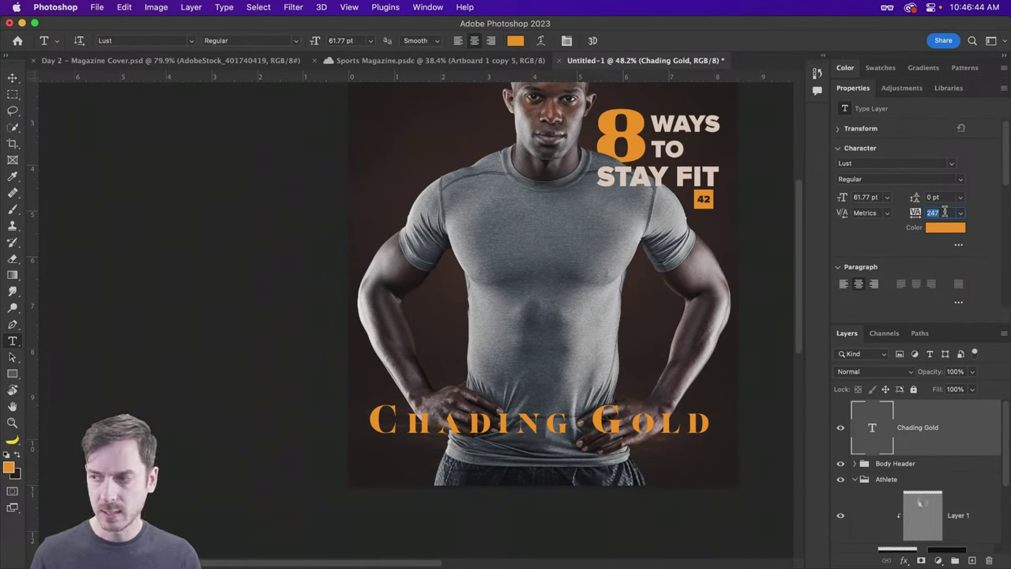
type("0")
key("Return")
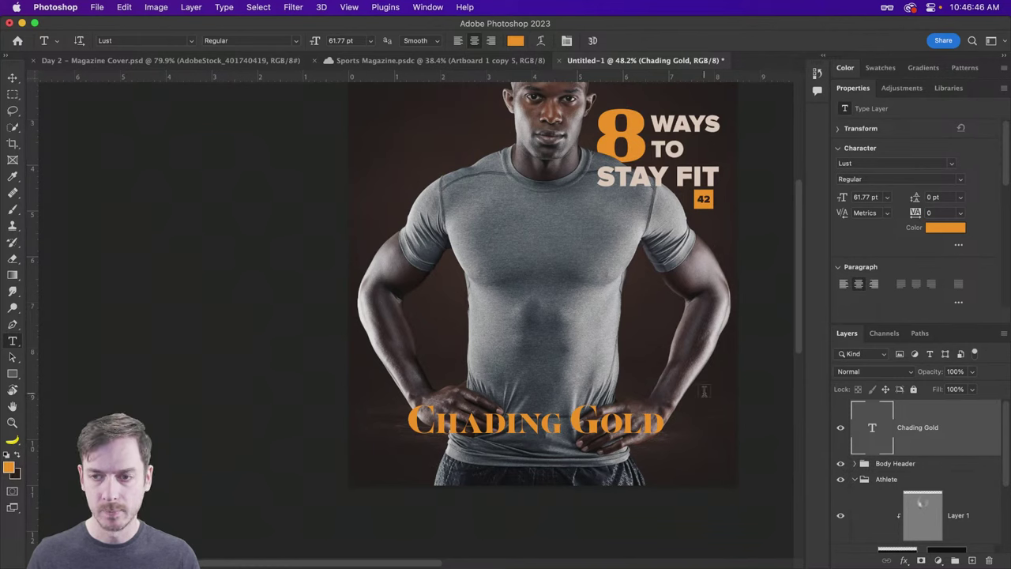
Step: Enlarge the title further to 85.1 pt and centre it horizontally on the cover
key("super+t")
left_click_drag(670, 406, 710, 377)
key("Return")
left_click_drag(594, 404, 587, 404)
key("super+a")
key("super")
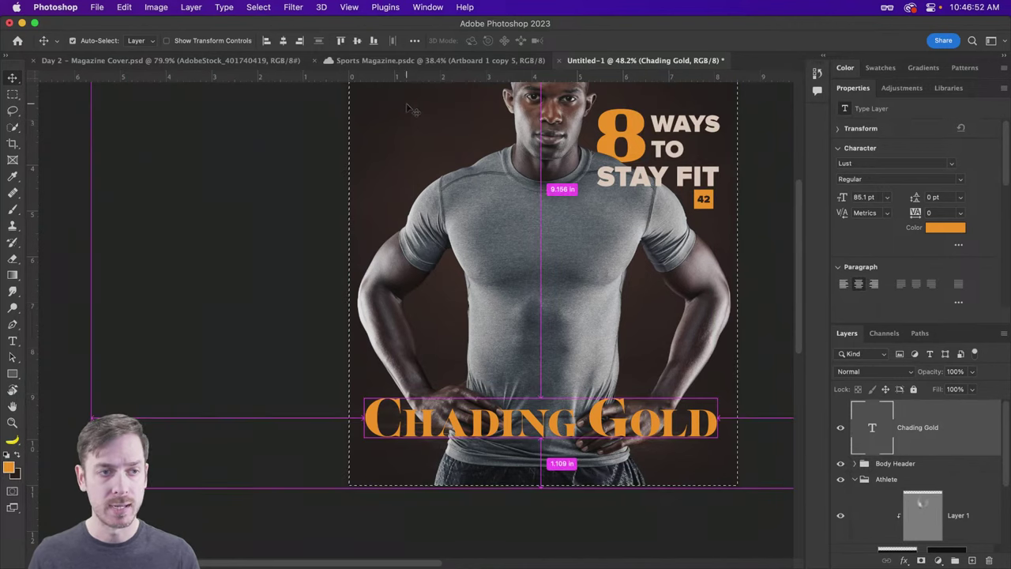
left_click(283, 42)
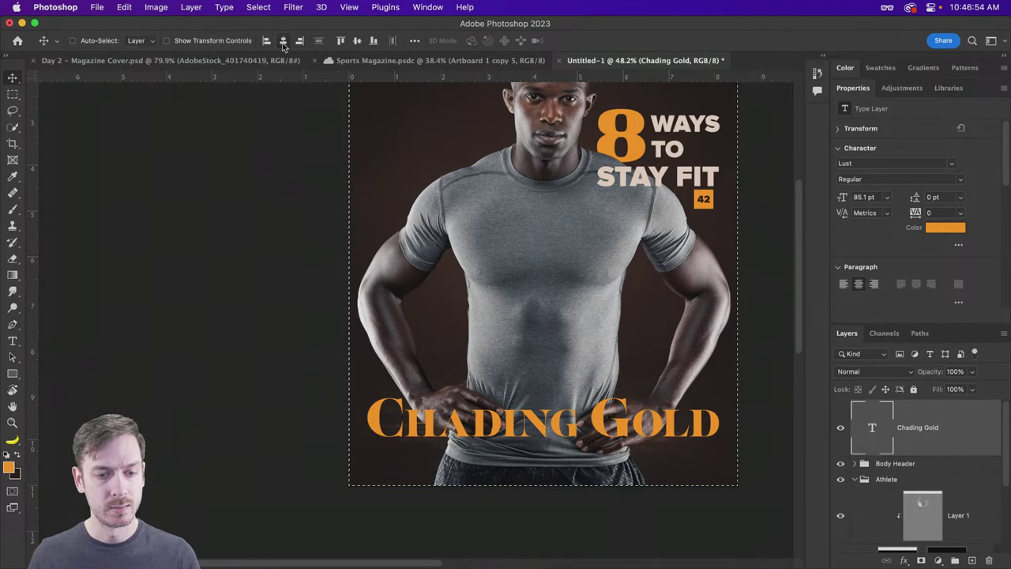
Step: Correct 'CHADING' to 'CHASING' and re-centre the headline horizontally
key("super+d")
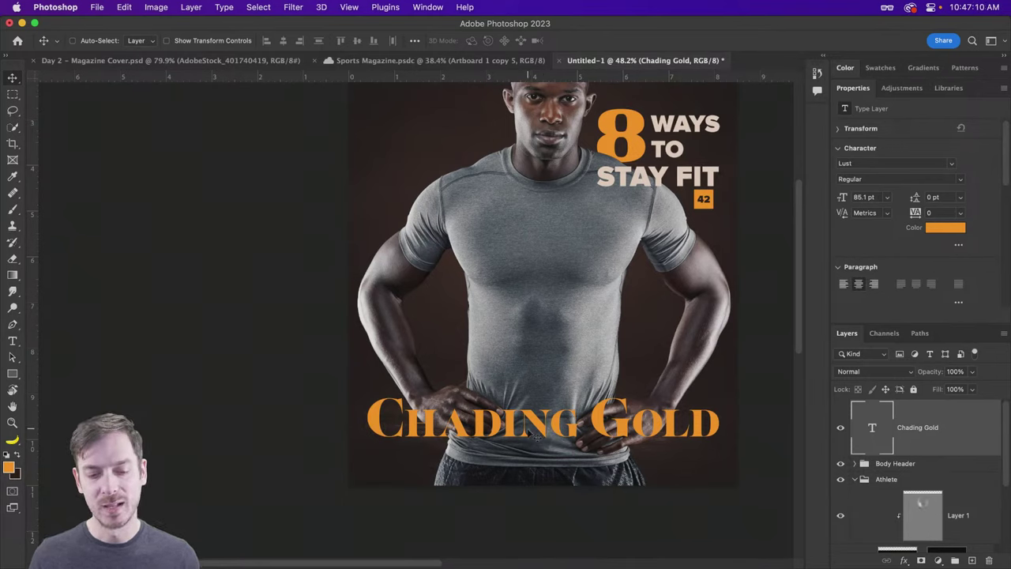
double_click(535, 434)
left_click(514, 426)
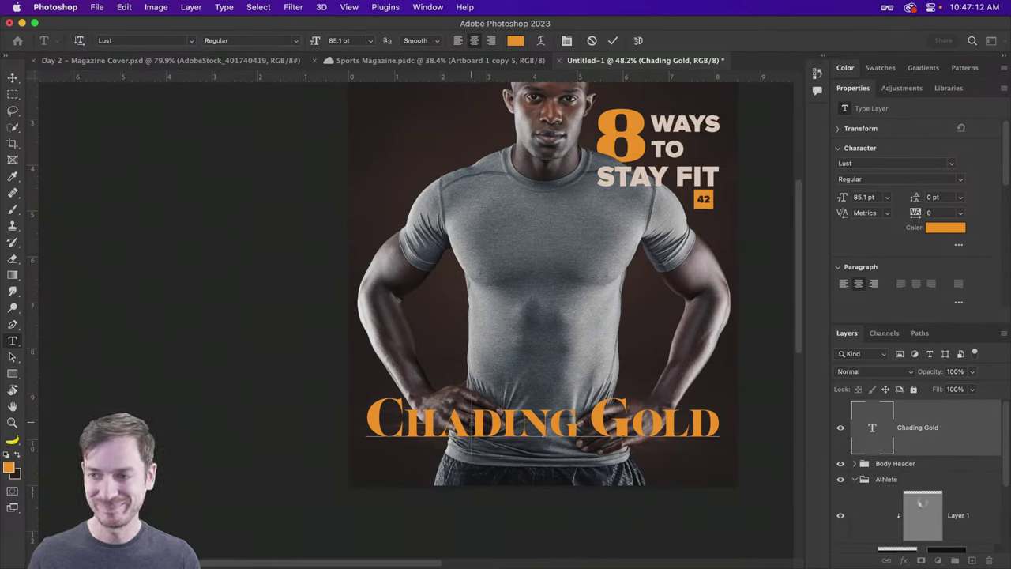
key("BackSpace")
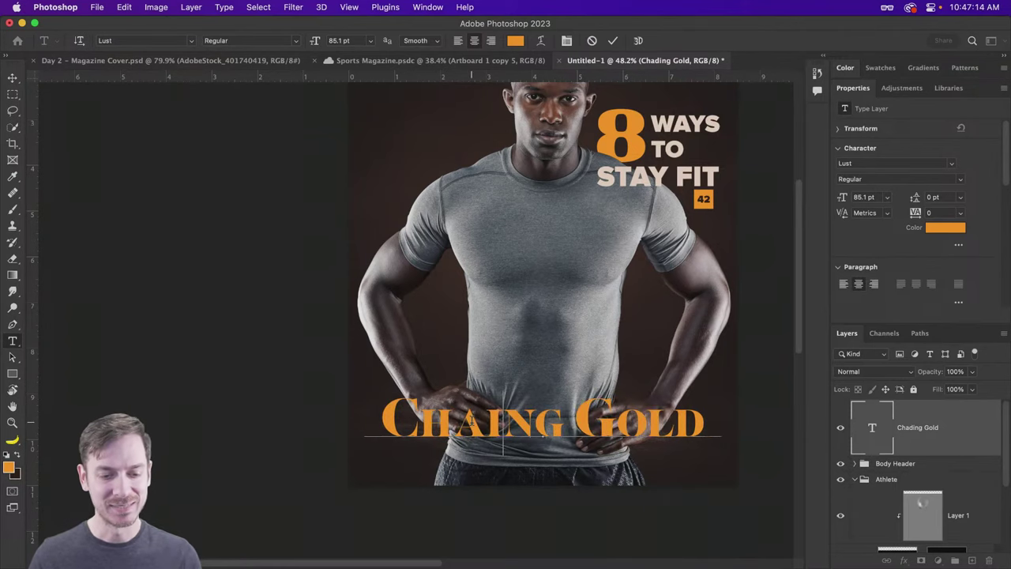
type("s")
key("super+Return")
key("v")
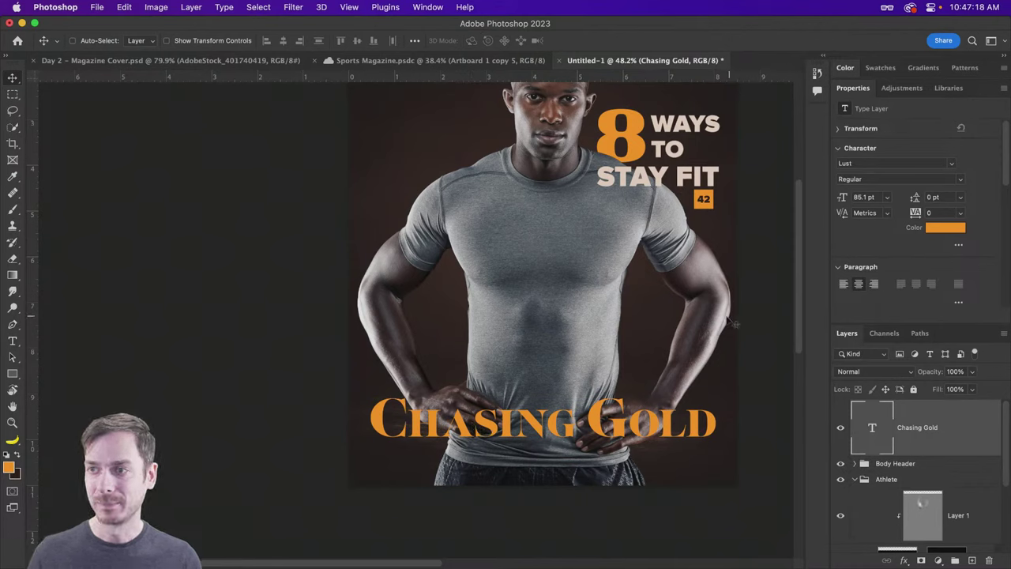
left_click_drag(500, 419, 535, 402)
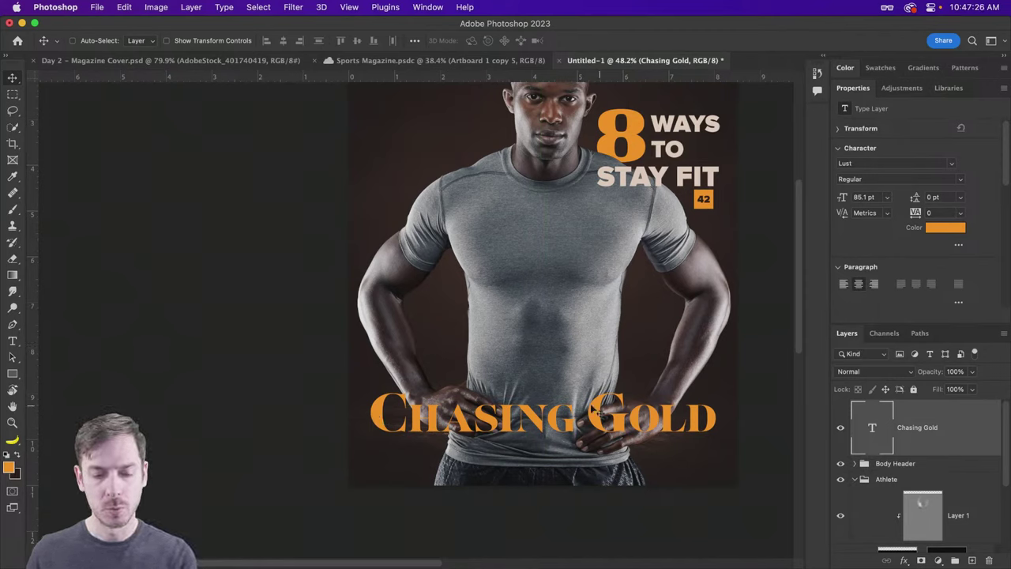
Step: Recolour the word CHASING a light beige sampled from the photo, then inspect it zoomed in
double_click(570, 421)
left_click_drag(569, 421, 358, 403)
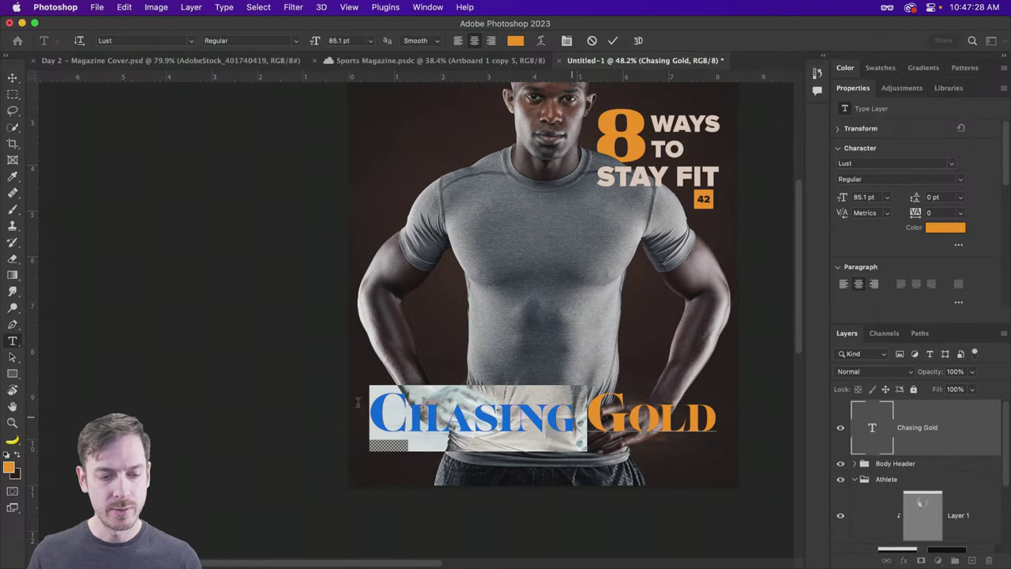
left_click(515, 41)
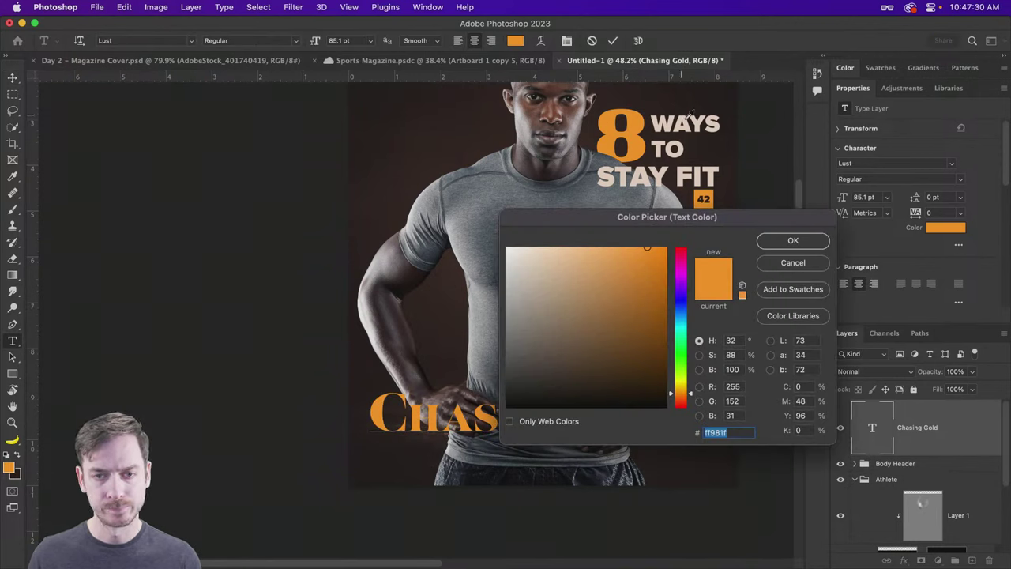
left_click(690, 123)
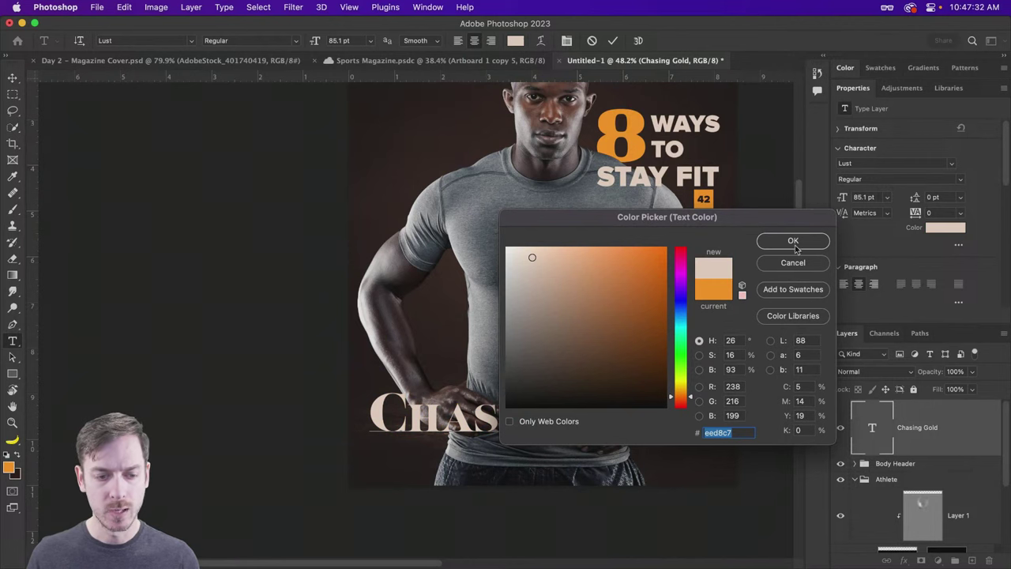
left_click(792, 240)
left_click(12, 77)
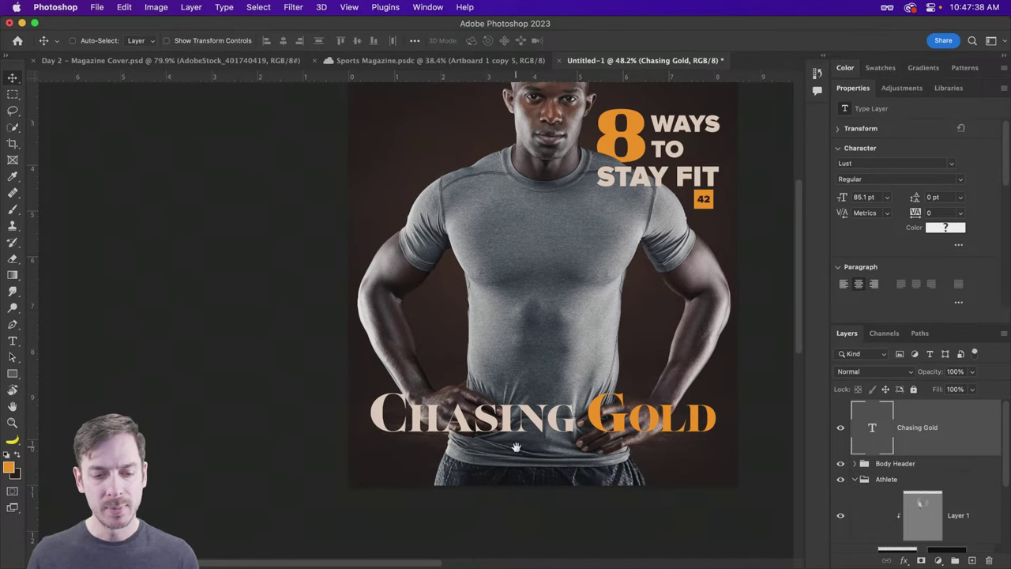
left_click_drag(517, 448, 488, 433)
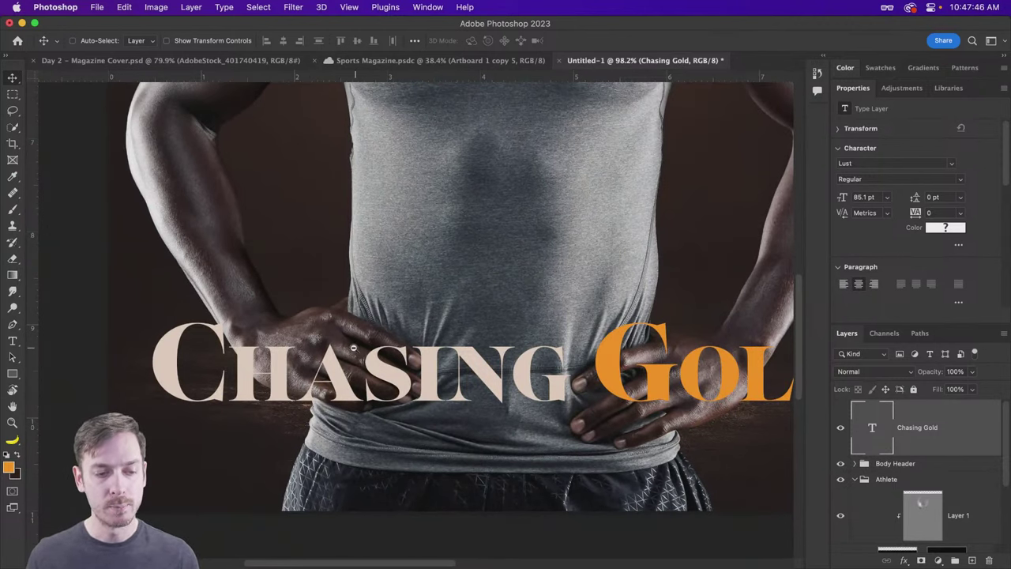
left_click_drag(354, 348, 208, 353)
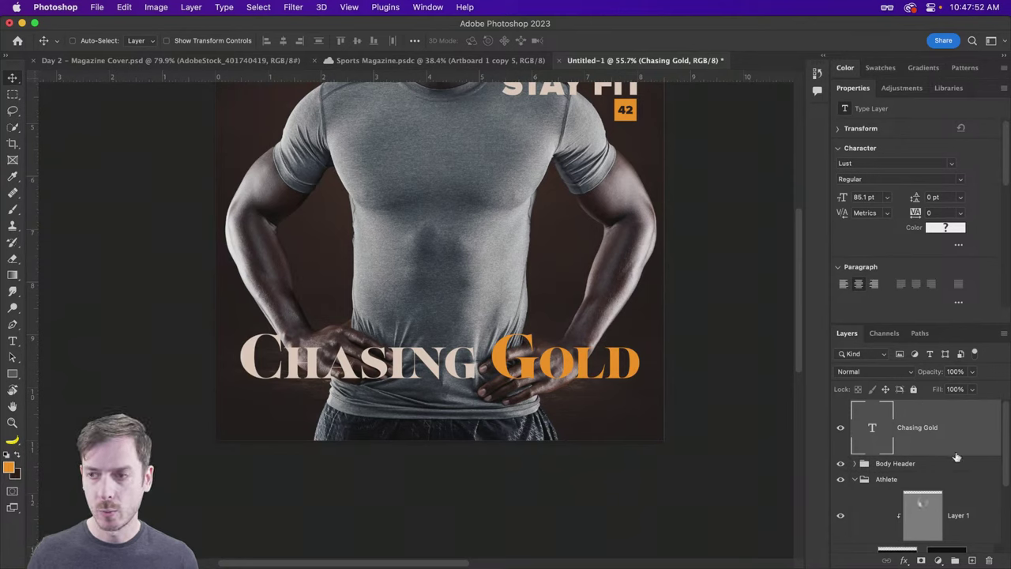
Step: Add a new empty layer named 'Gradient' beneath the headline
left_click(919, 467)
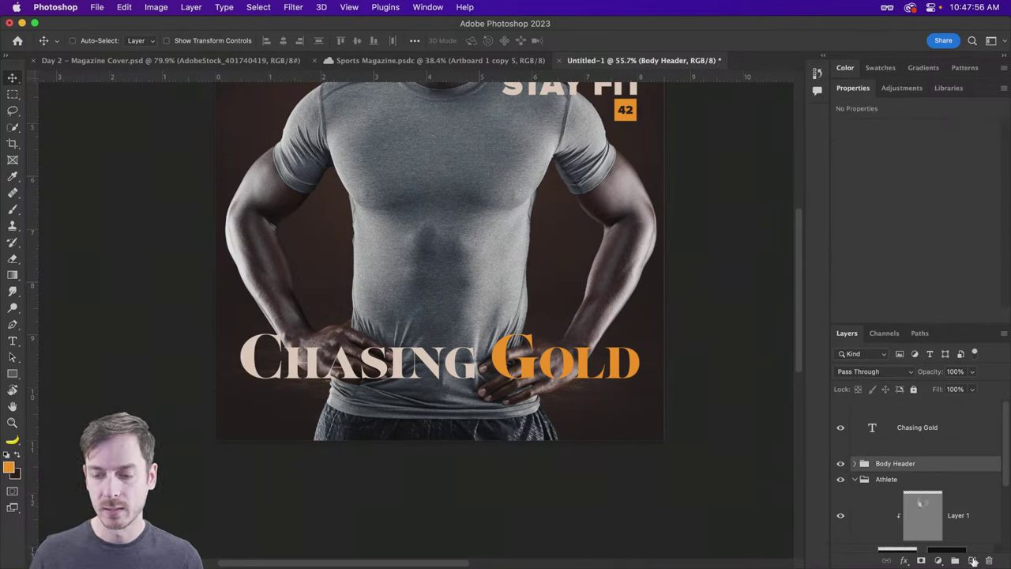
left_click(972, 560)
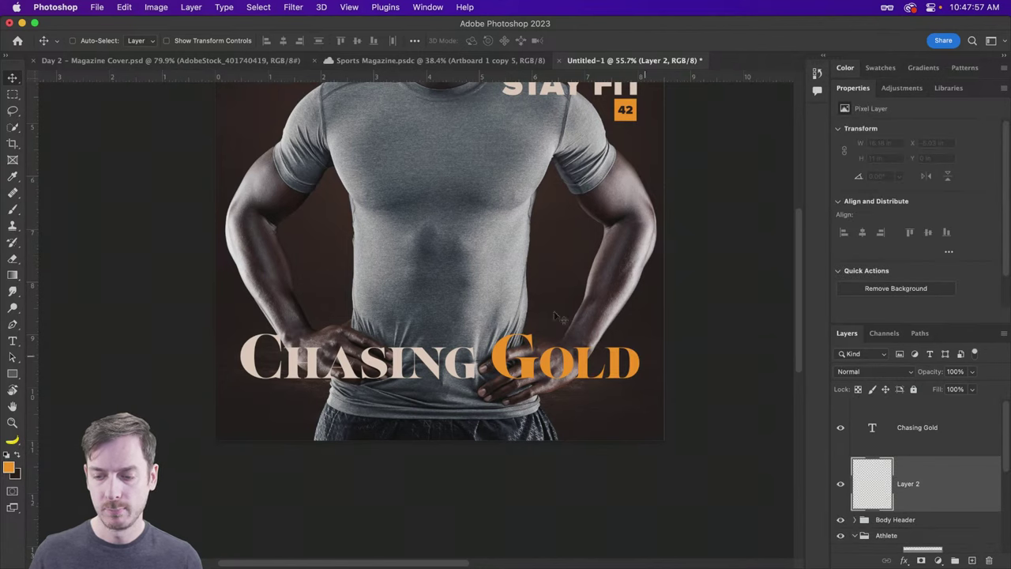
double_click(910, 484)
type("Gra")
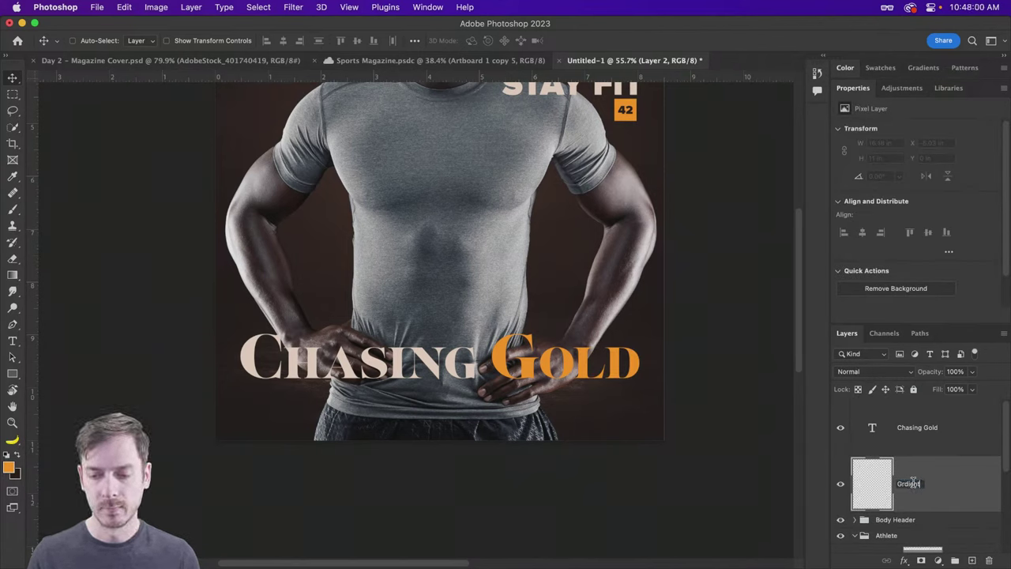
type("di")
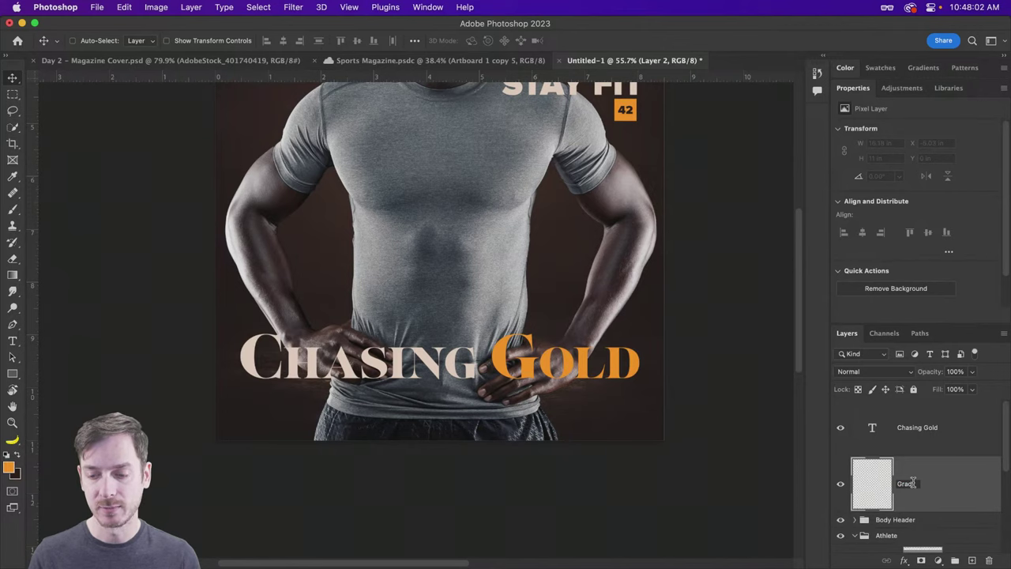
type("ent")
key("Return")
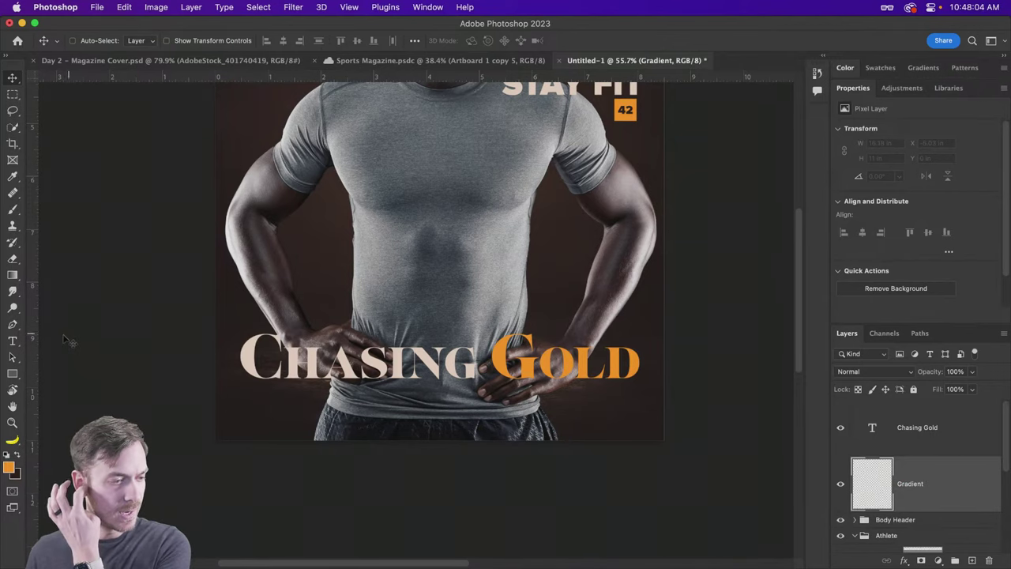
Step: Try an orange Foreground to Transparent gradient rising from the bottom edge, then undo it
left_click(19, 279)
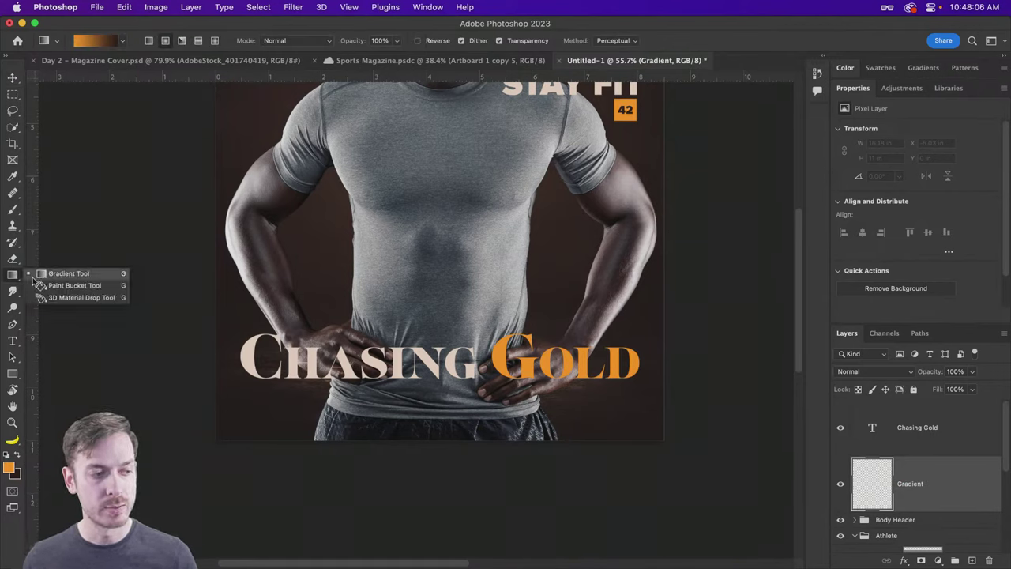
left_click(38, 274)
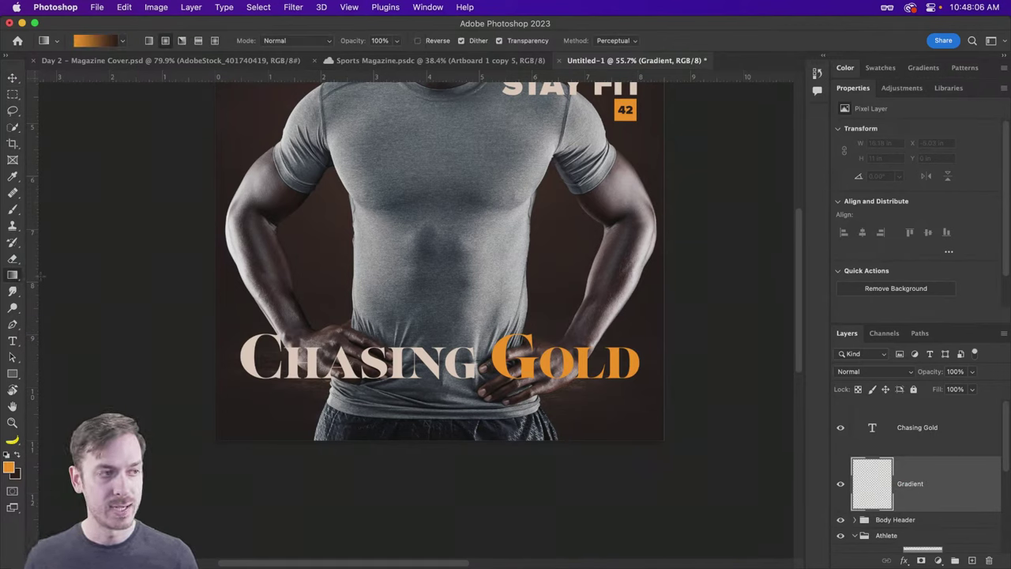
left_click(124, 41)
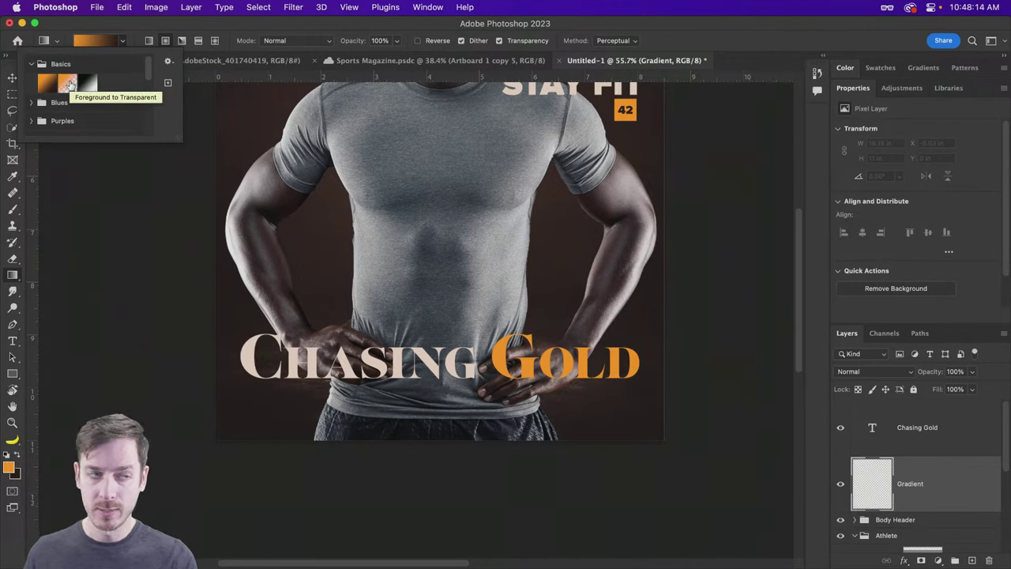
left_click(68, 84)
left_click(153, 23)
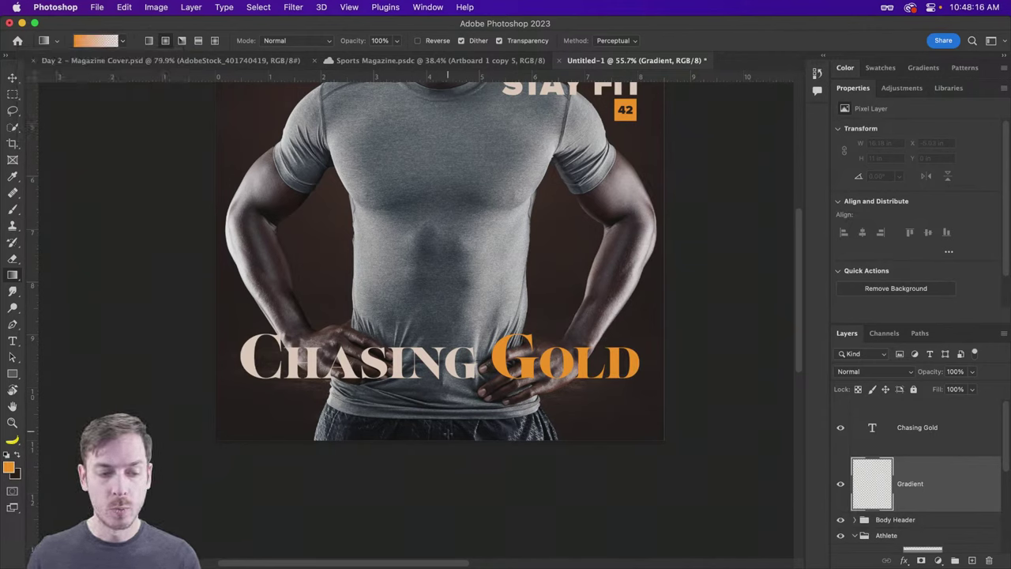
left_click_drag(447, 440, 448, 270)
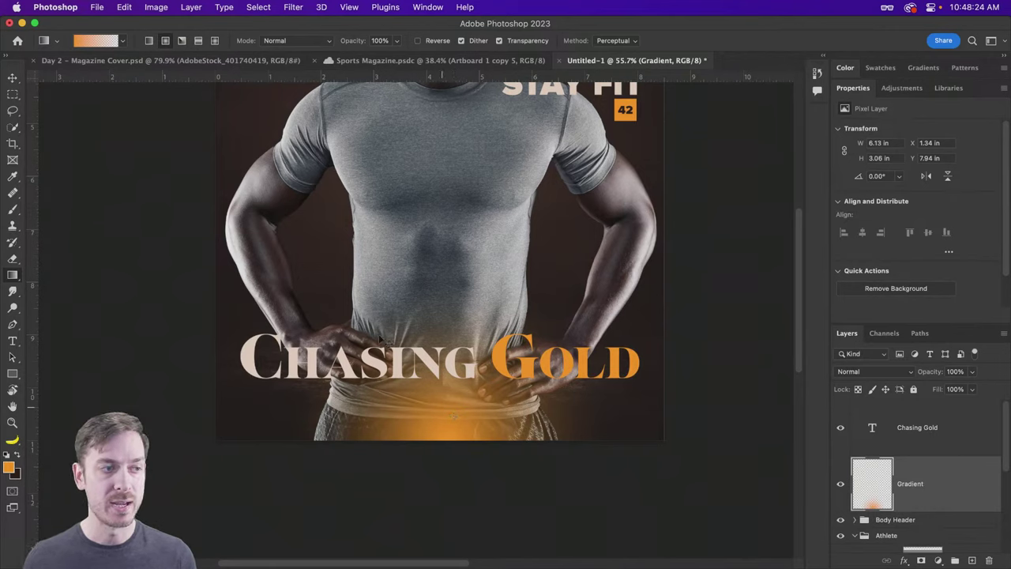
key("super+z")
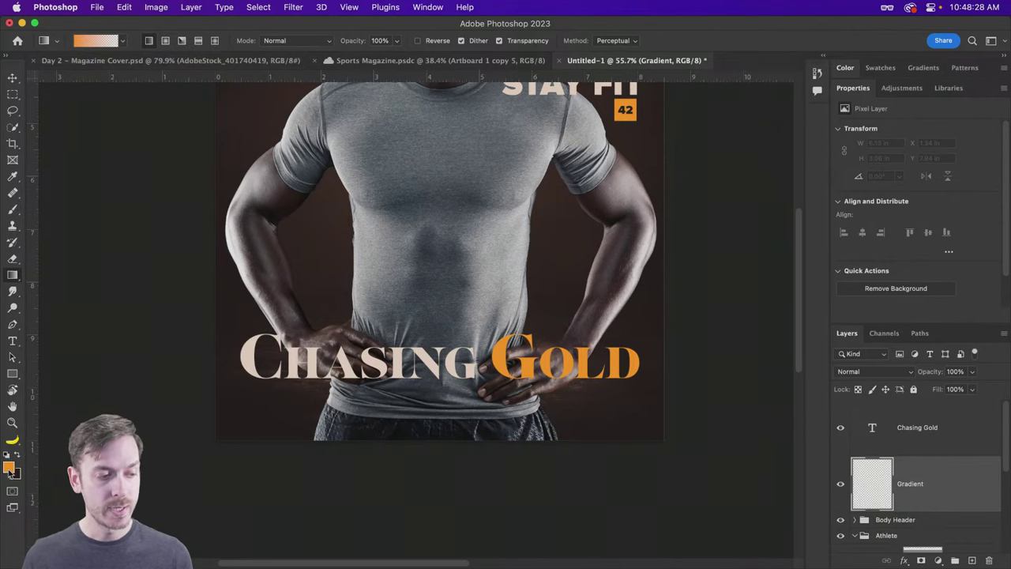
Step: Reset the colours to default black and white and draw a black fade from the bottom edge up to the headline
key("d")
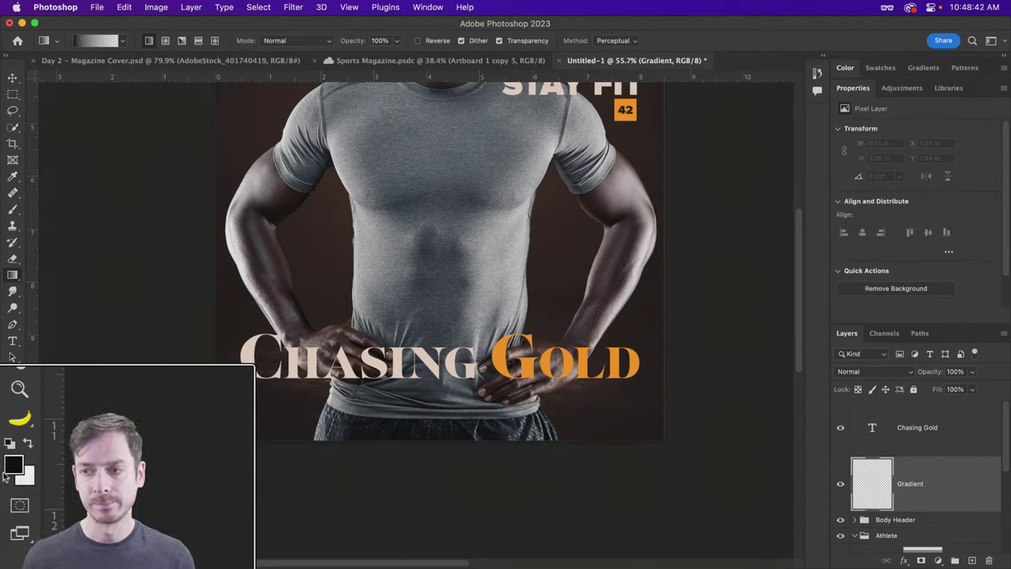
key("x")
key("x")
key("x")
key("x")
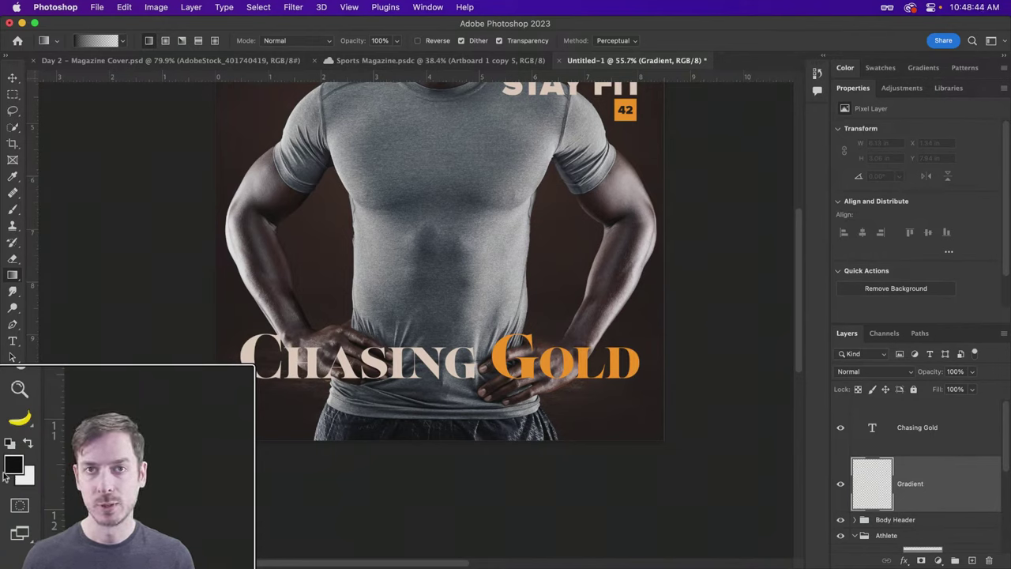
key("x")
key("x")
key("x")
key("x")
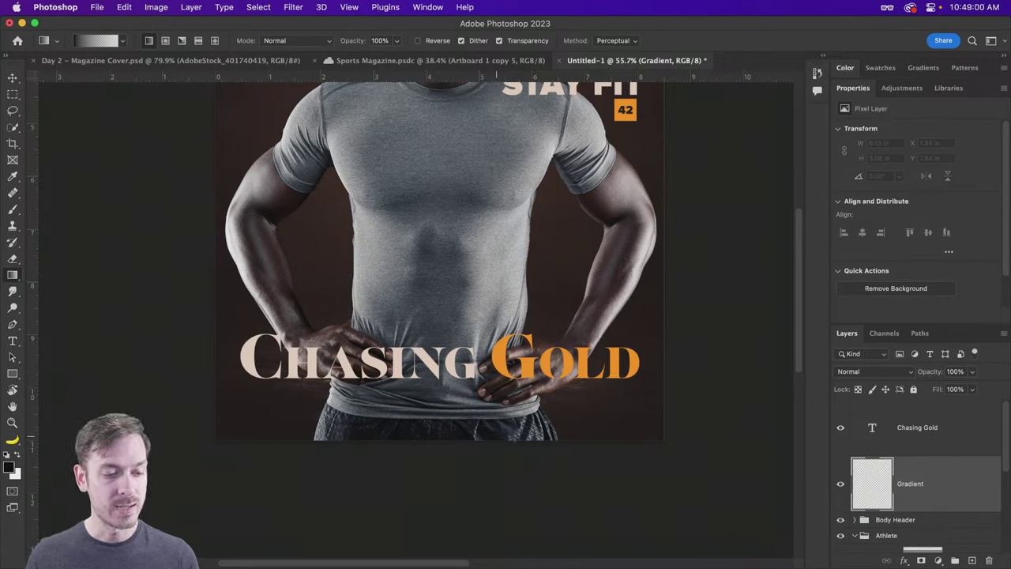
left_click_drag(443, 437, 446, 255)
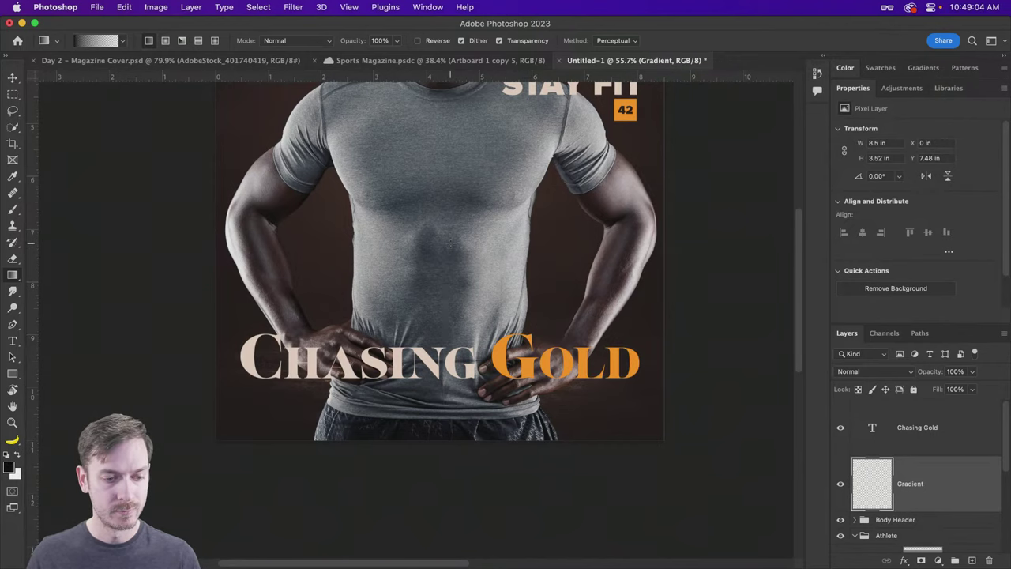
Step: Toggle the Gradient layer's visibility to compare the cover with and without the fade
key("v")
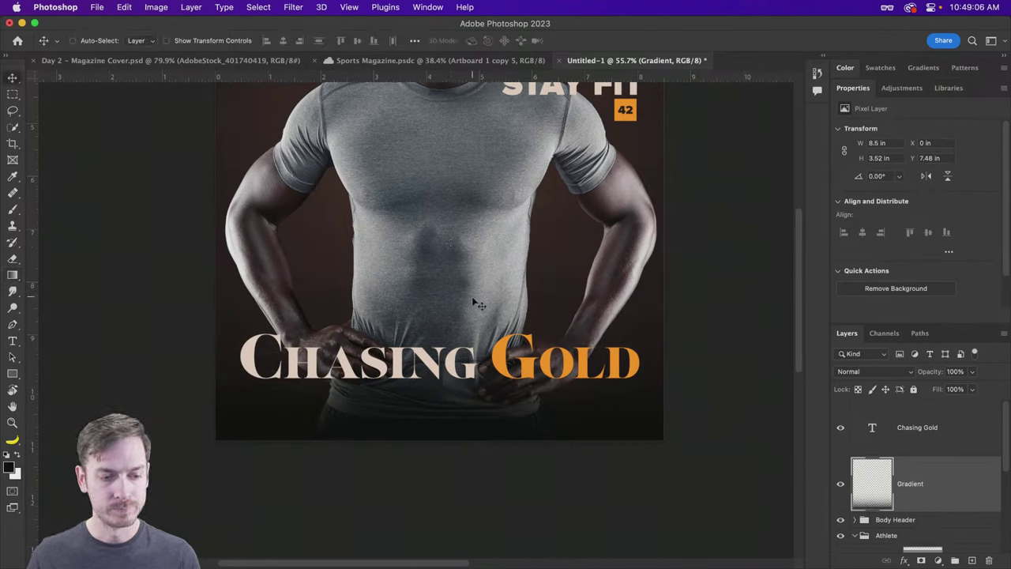
left_click(840, 485)
left_click(840, 484)
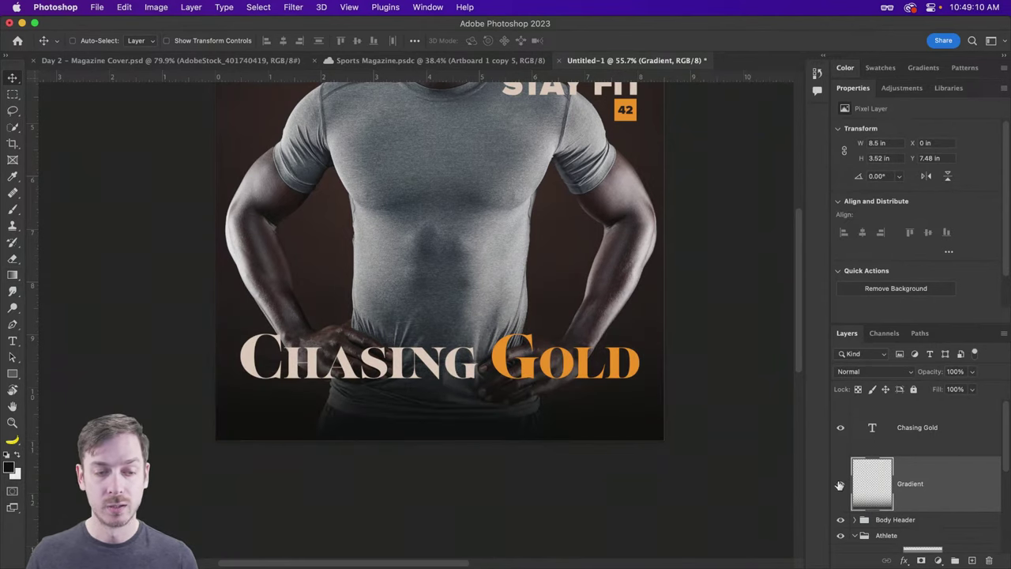
left_click(840, 485)
left_click(840, 484)
left_click(840, 484)
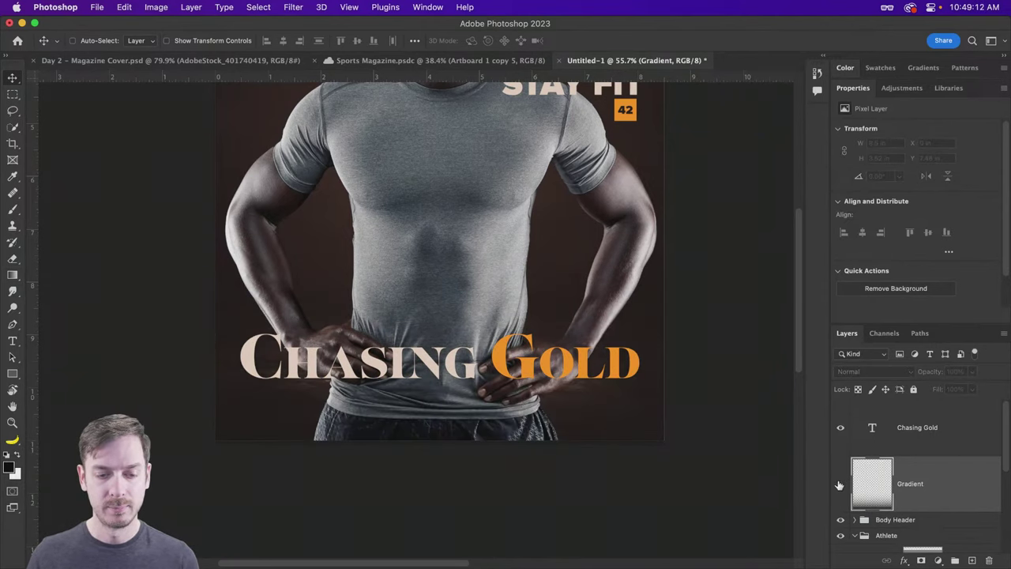
left_click(840, 484)
left_click(840, 485)
left_click(840, 484)
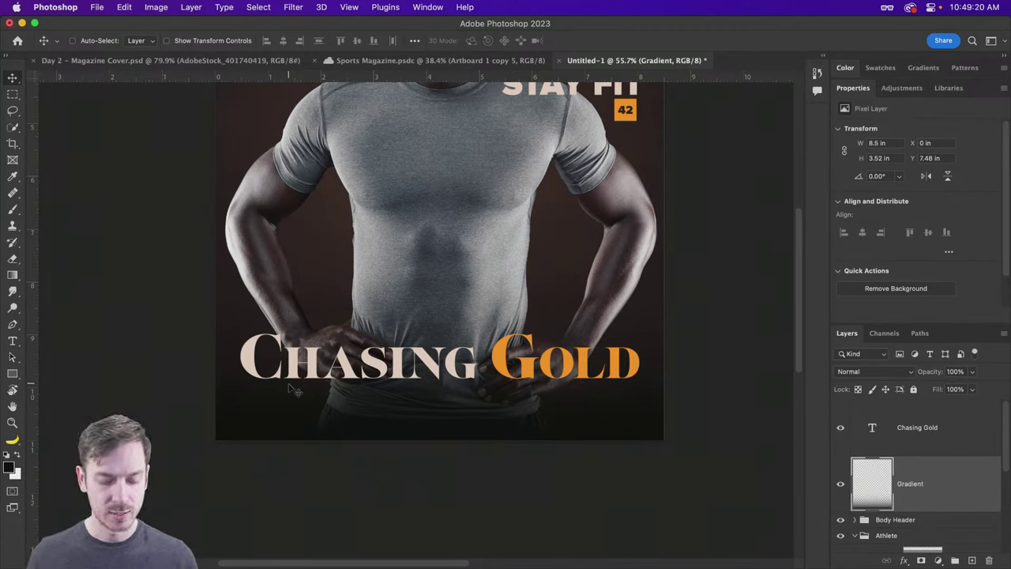
Step: Discard a stray new text layer and reselect the Chasing Gold headline layer
key("t")
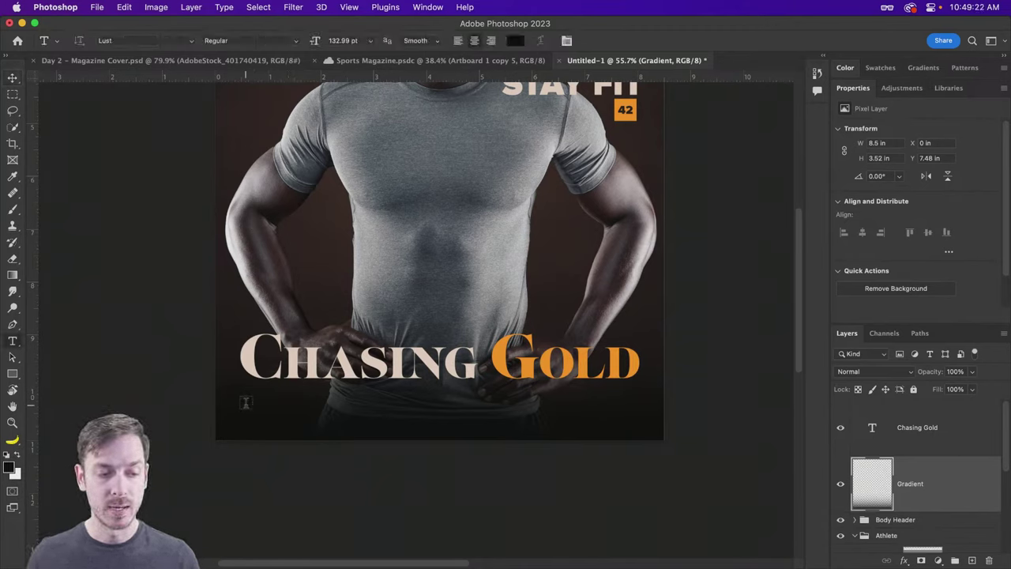
left_click(246, 406)
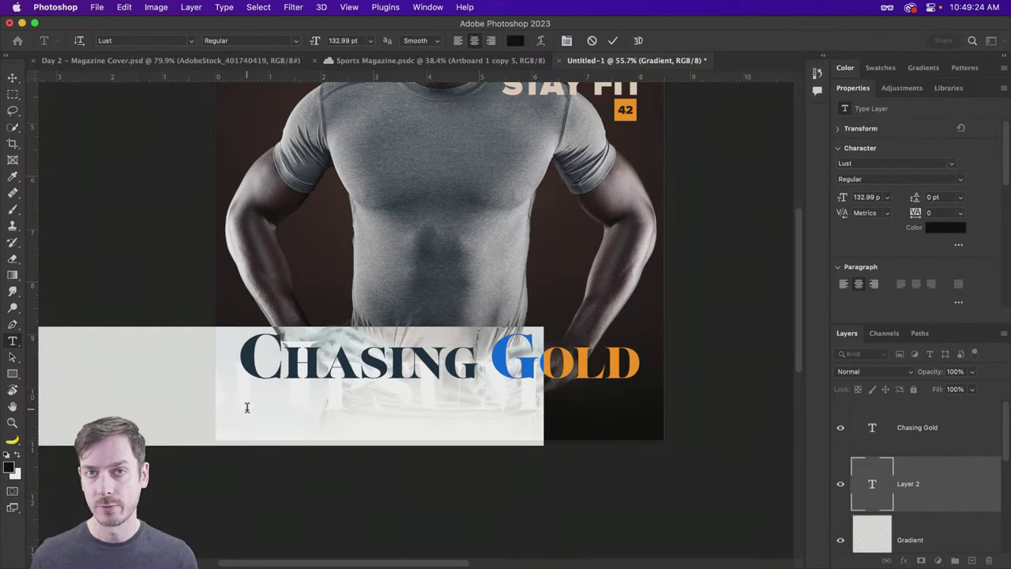
key("Escape")
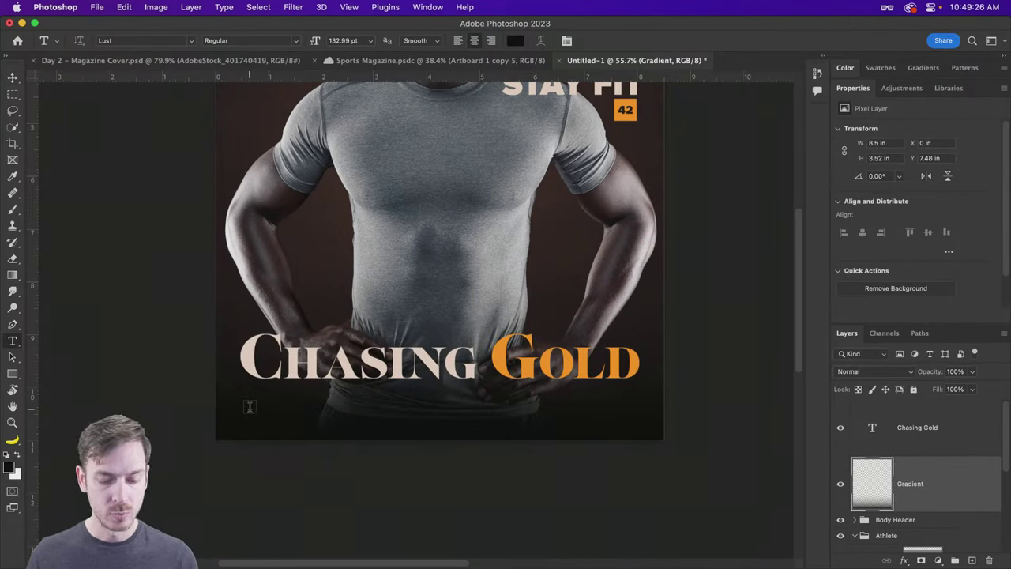
key("alt+bracketright")
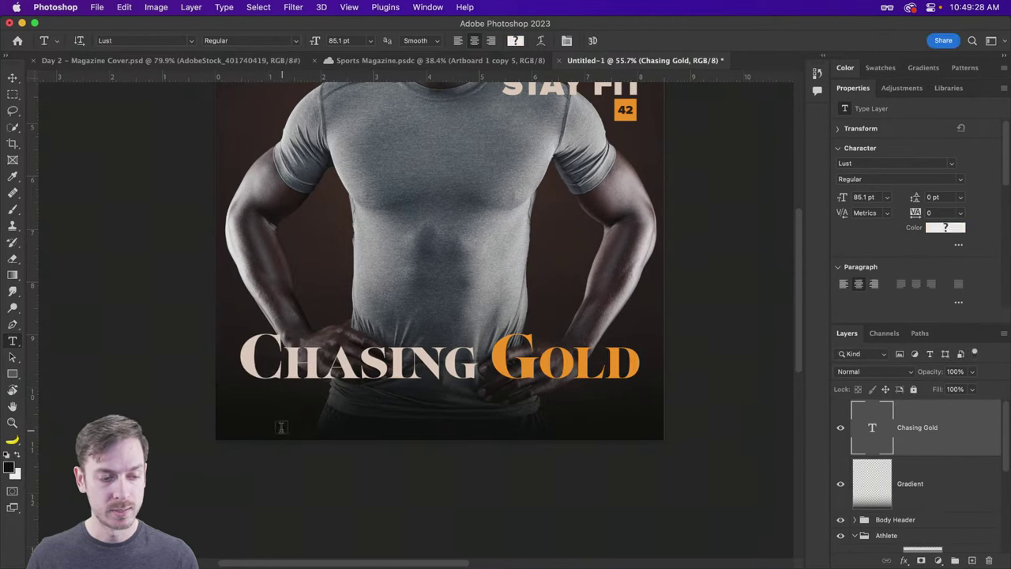
Step: Draw a text frame near the cover's bottom and move it upward
left_click_drag(241, 408, 638, 441)
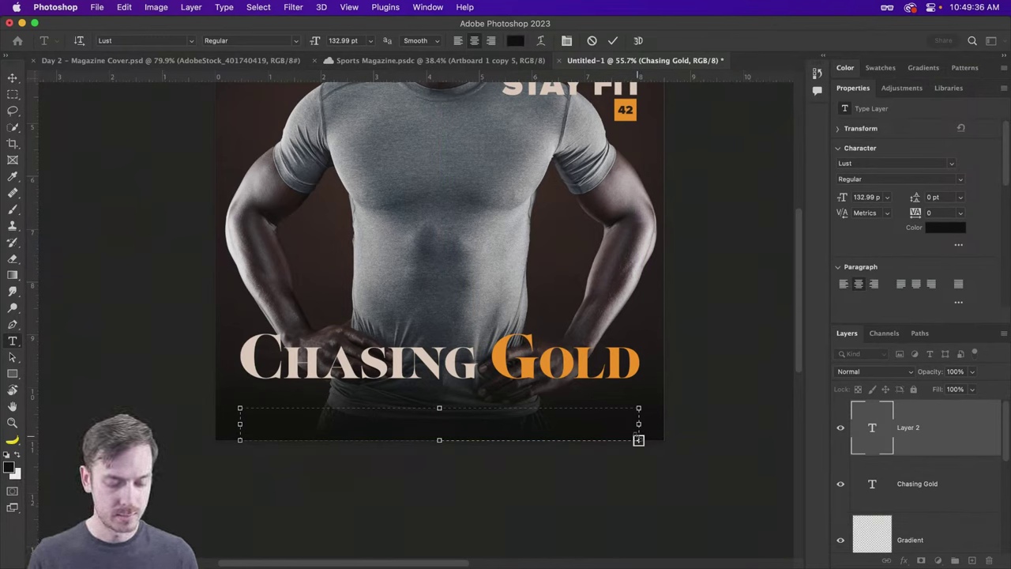
key("Escape")
key("v")
left_click_drag(425, 410, 432, 214)
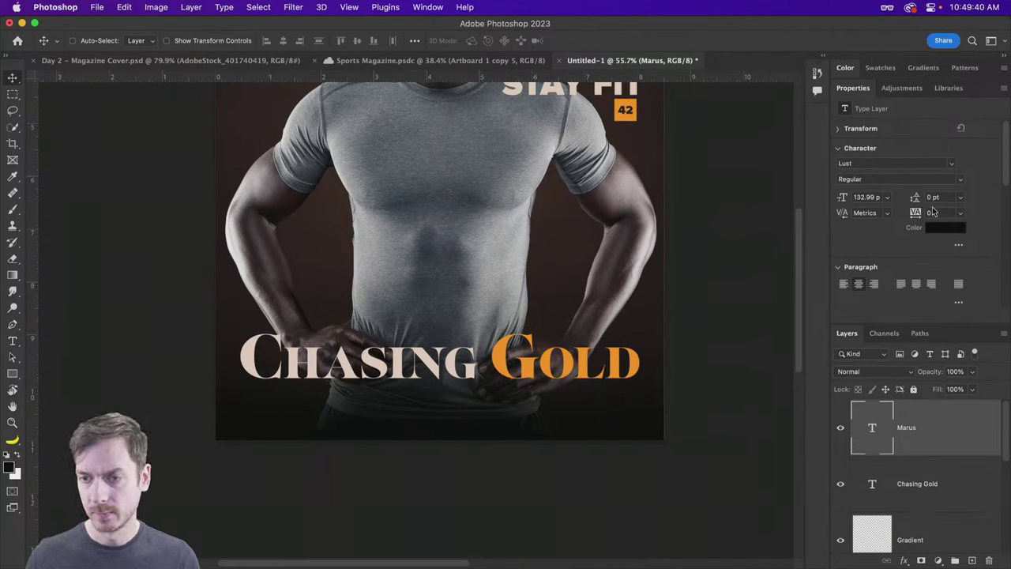
Step: Give the text Auto line spacing, white colour and 60 pt size
left_click(961, 197)
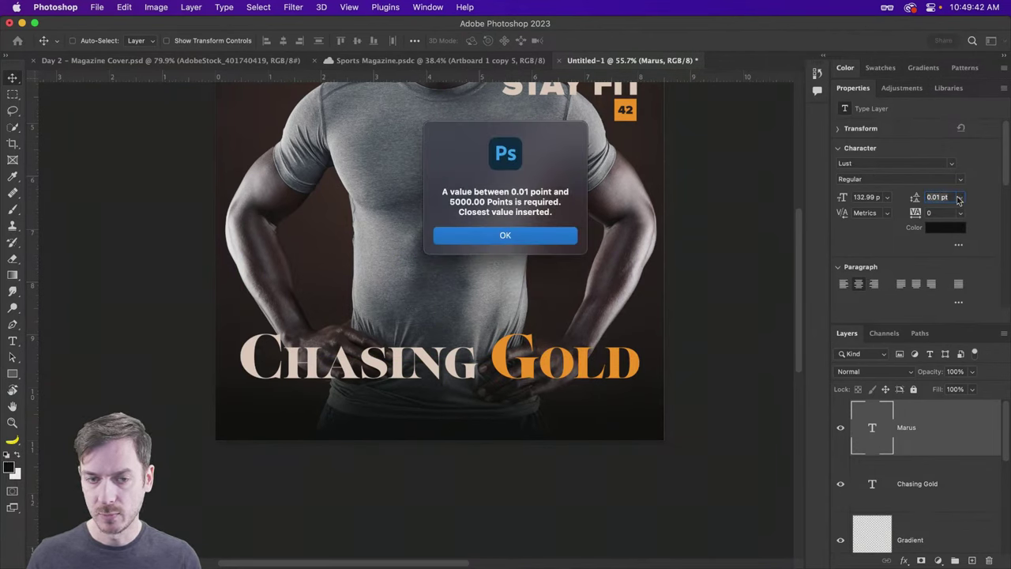
key("Return")
left_click(939, 208)
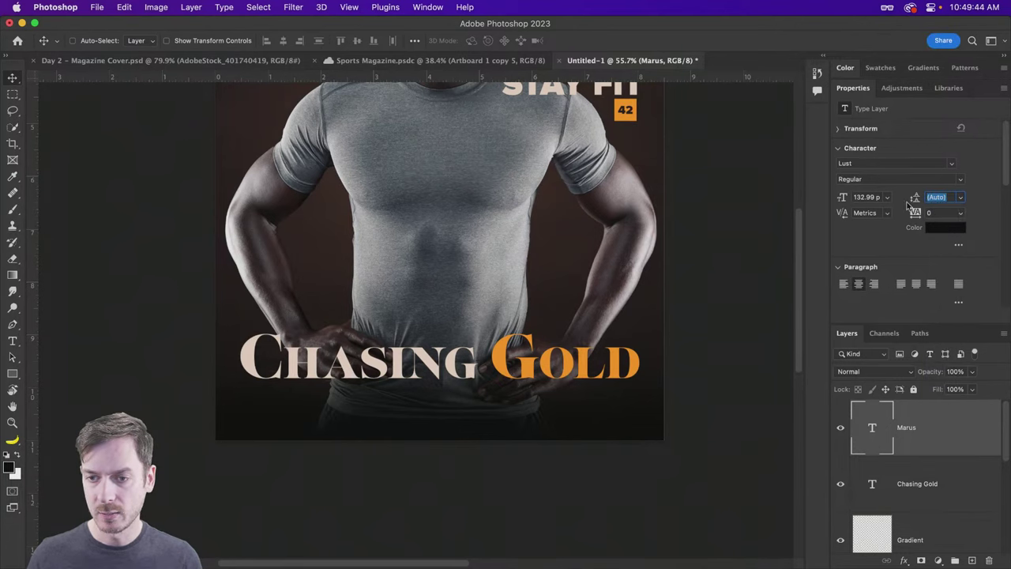
left_click(944, 228)
left_click(509, 248)
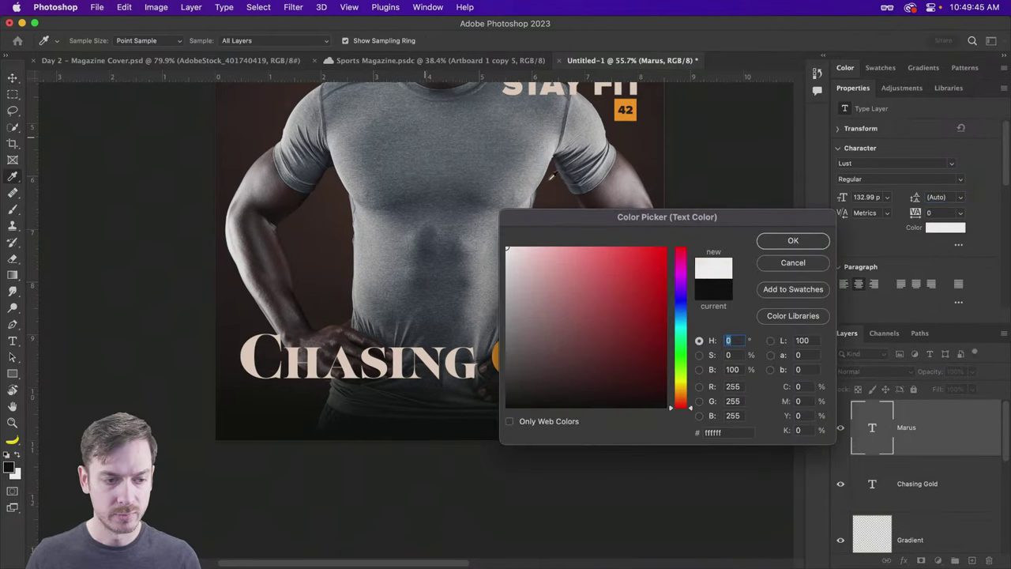
left_click(790, 240)
left_click(886, 197)
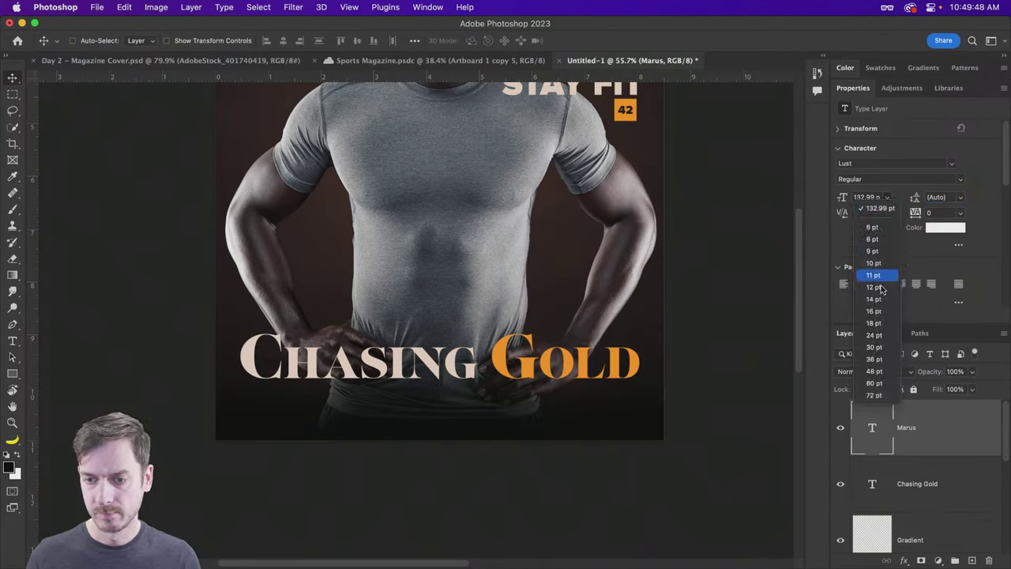
left_click(874, 384)
Step: Remove the failed text layer and draw a new text box across the athlete's chest
left_click_drag(340, 225, 345, 214)
key("BackSpace")
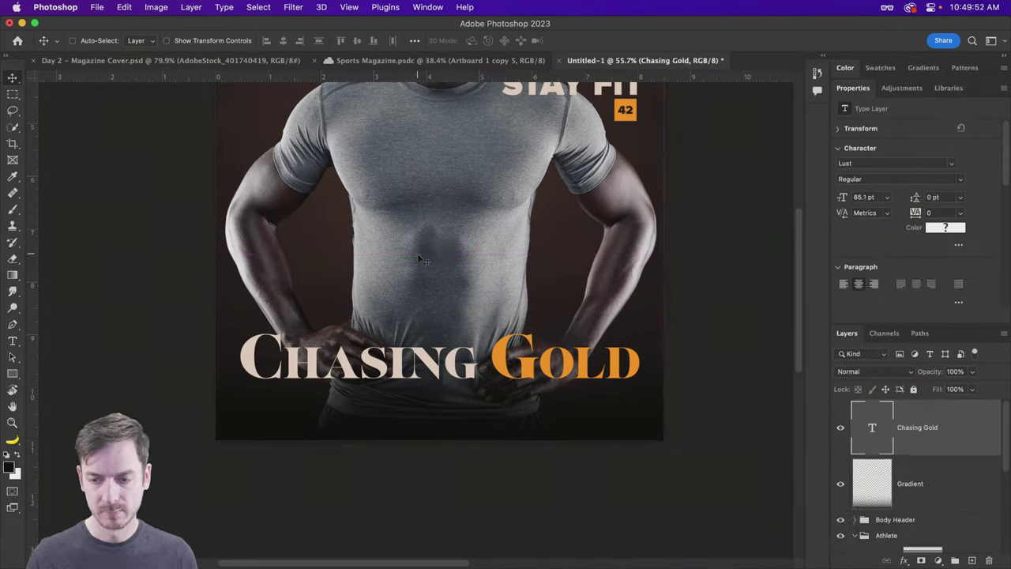
key("t")
left_click_drag(274, 193, 538, 274)
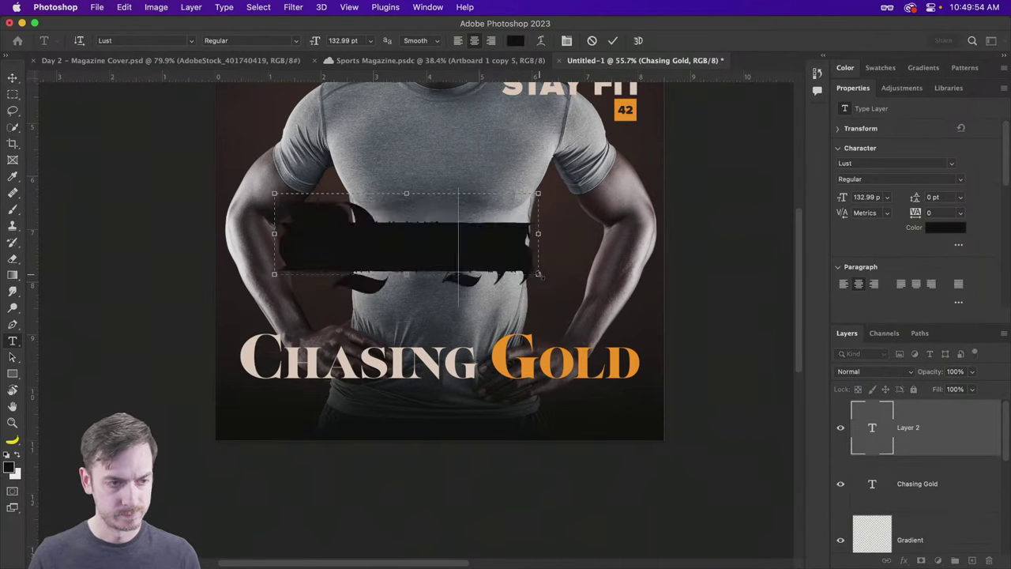
Step: Type the athlete's first name into the new text box and commit it
key("Escape")
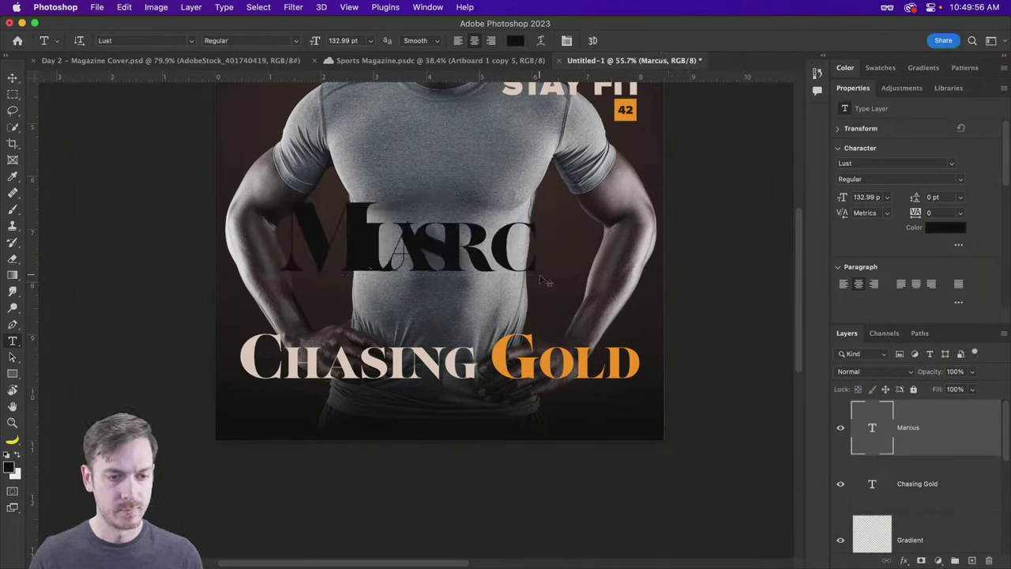
key("v")
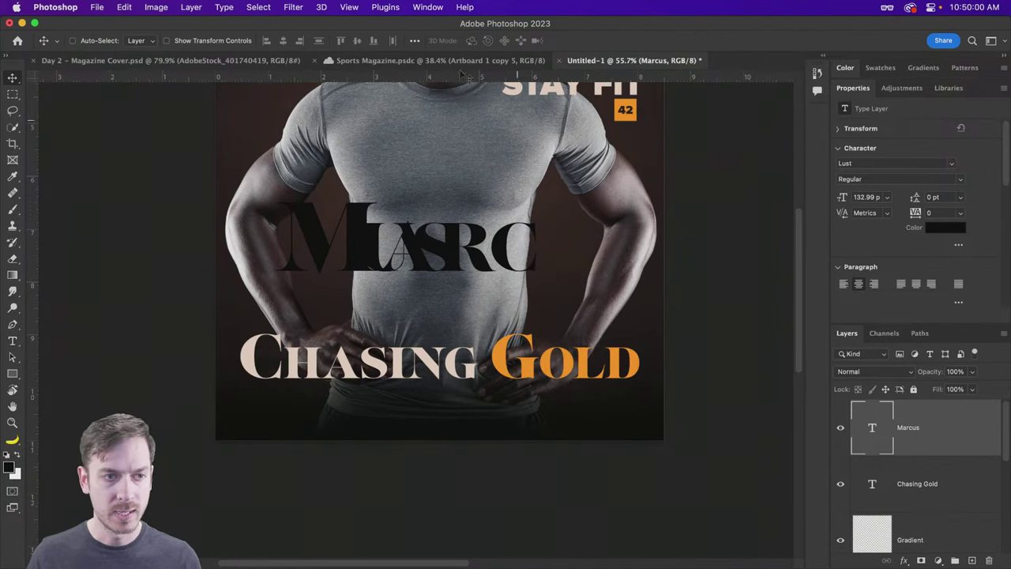
key("t")
Step: Set the name's font to Proxima Nova Bold with Auto leading
left_click(125, 40)
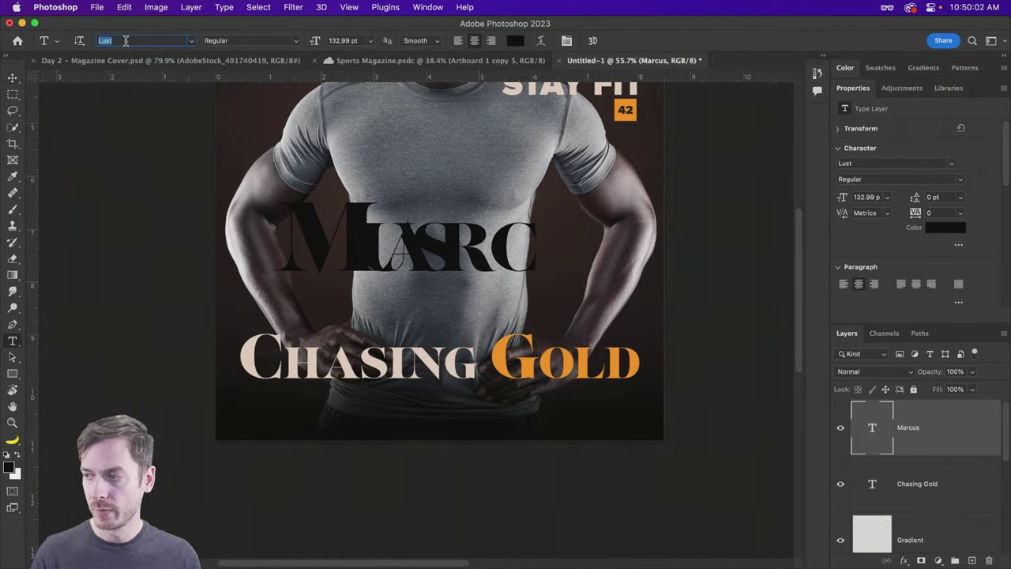
type("prox")
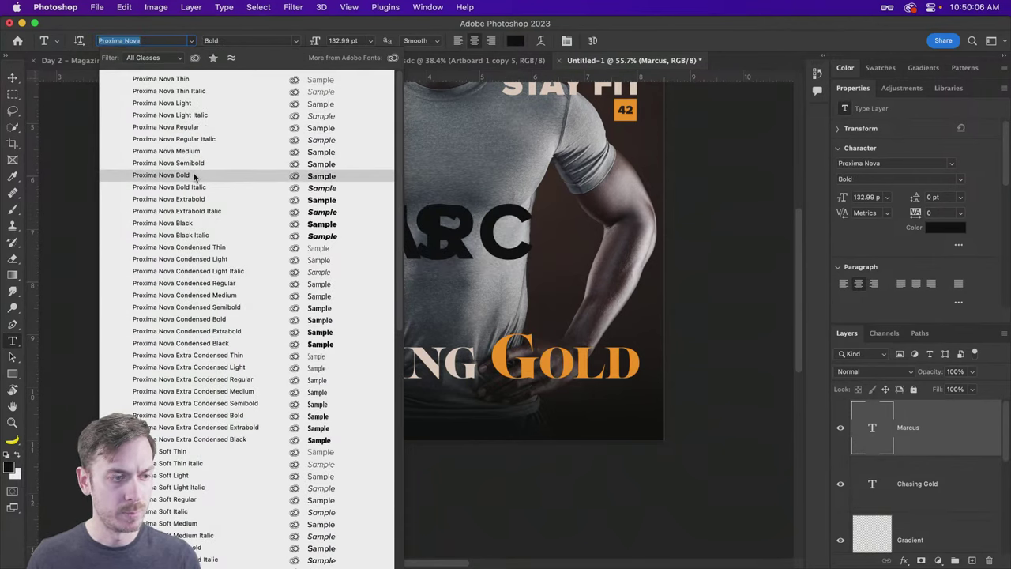
left_click(194, 175)
left_click(961, 198)
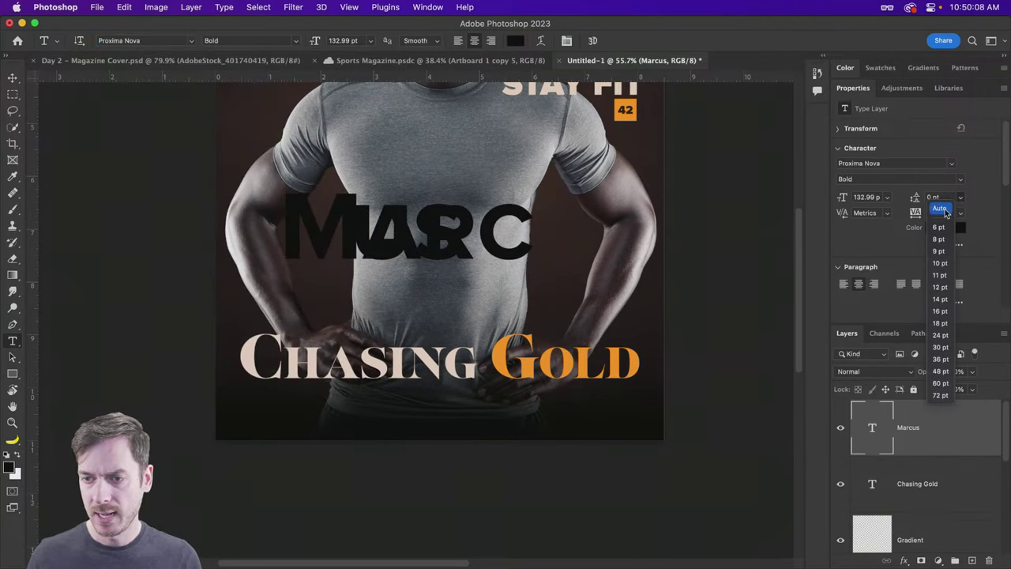
left_click(940, 208)
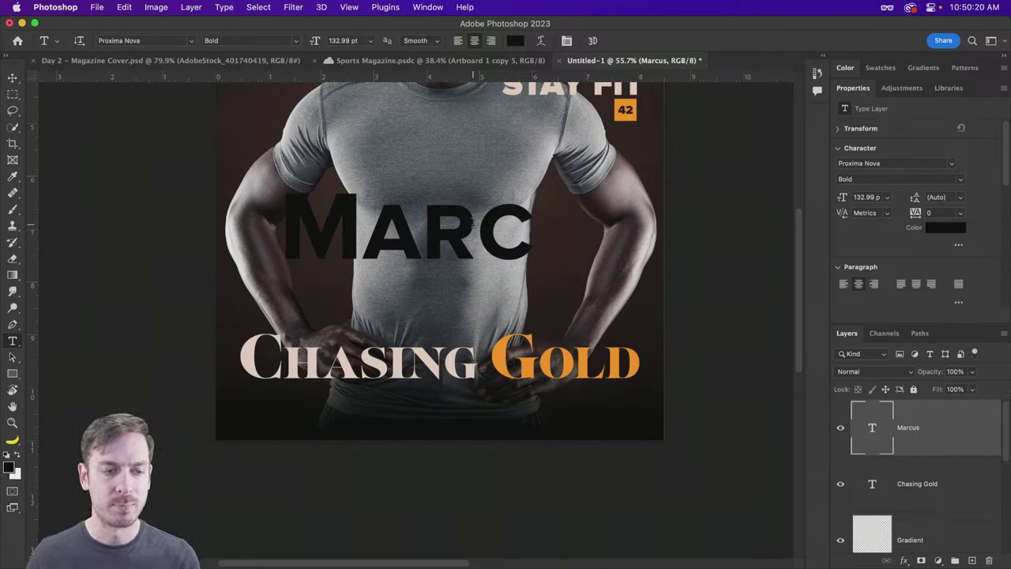
Step: Move the name left and down, widen its text box, and left-align it
key("v")
left_click_drag(411, 234, 372, 257)
key("t")
left_click(434, 253)
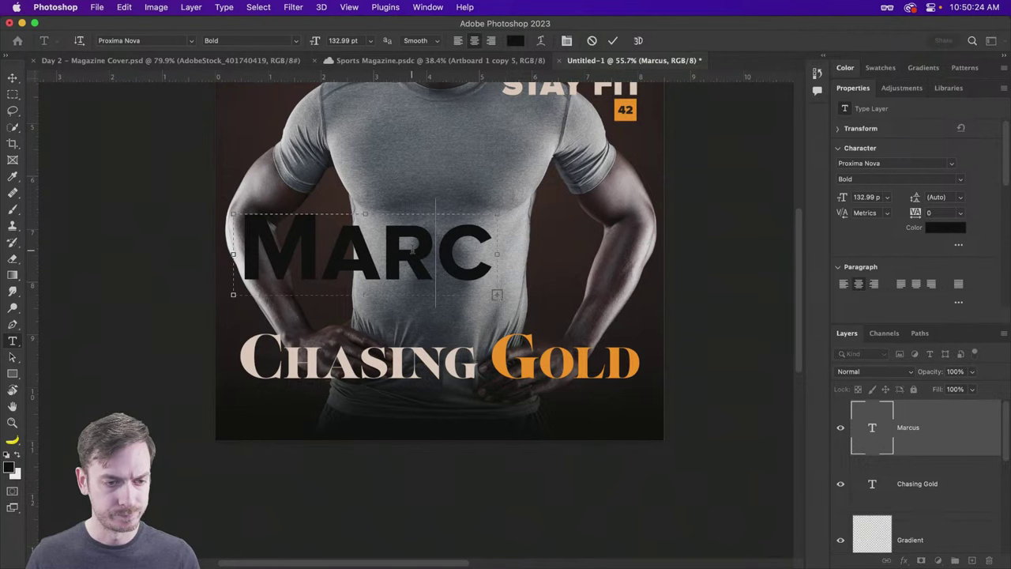
left_click_drag(497, 255, 644, 255)
key("super+a")
left_click(459, 42)
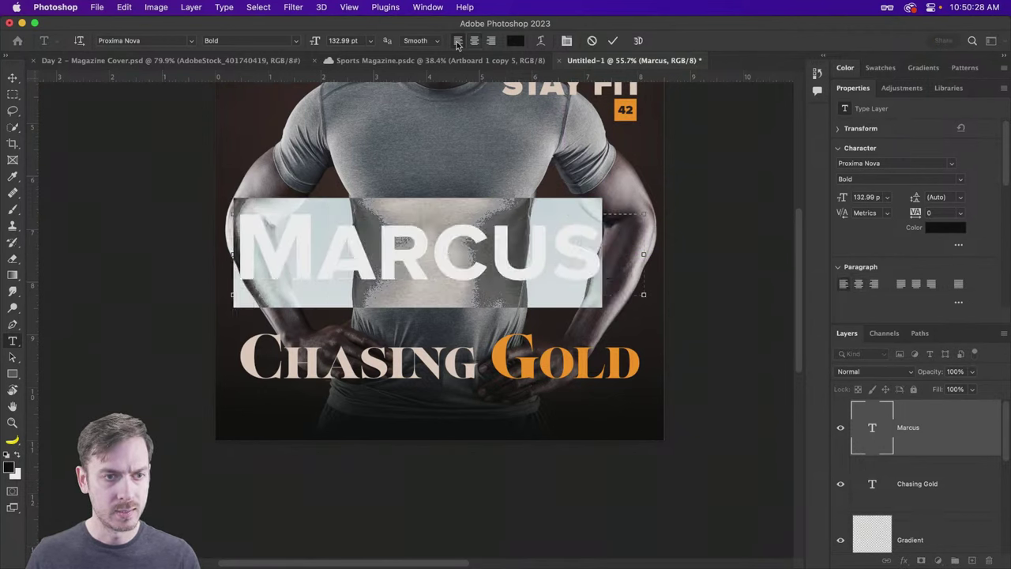
Step: Make the name 18 pt white and place it just below the Chasing Gold headline
left_click(370, 41)
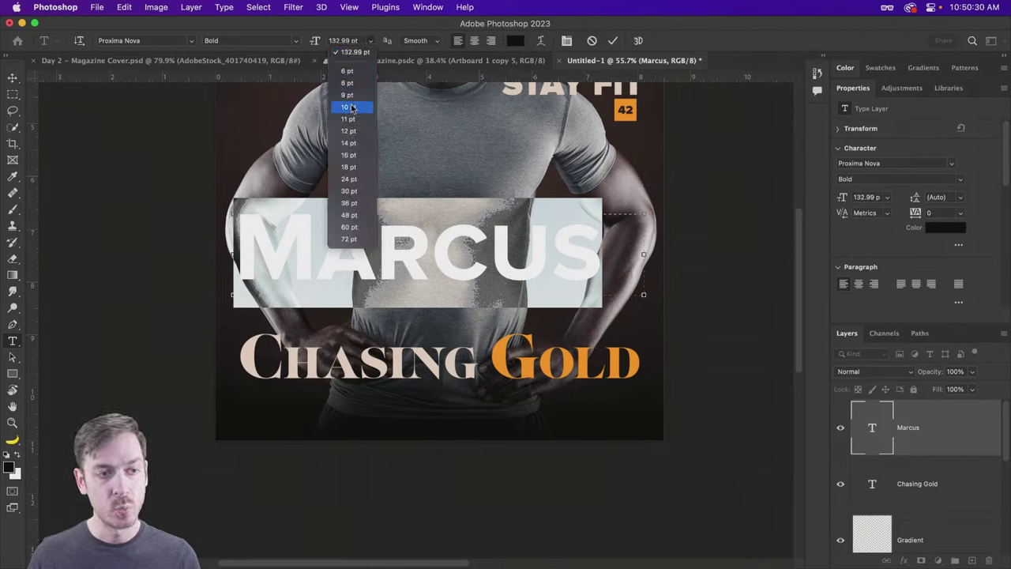
left_click(351, 161)
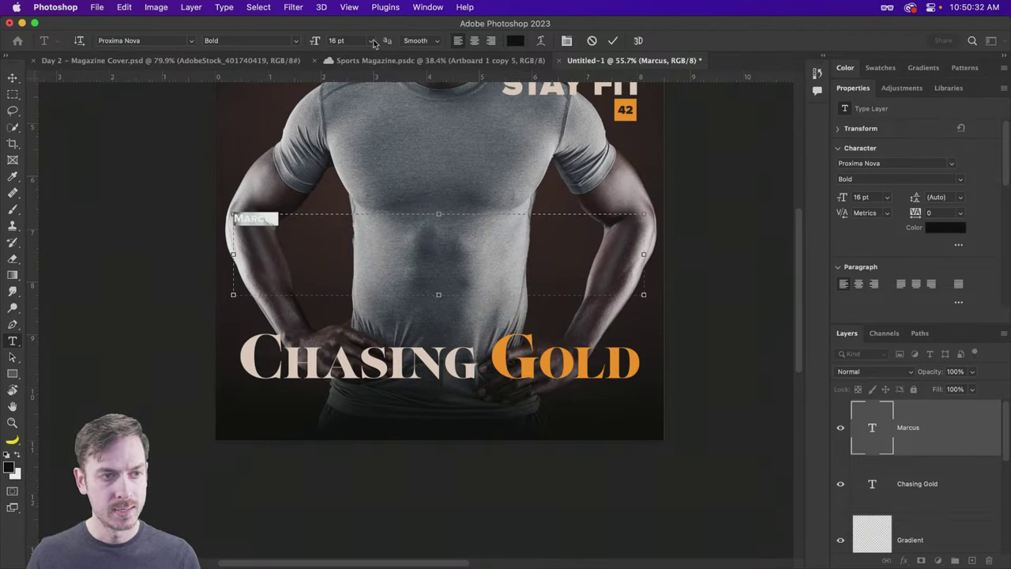
left_click(372, 44)
left_click(351, 169)
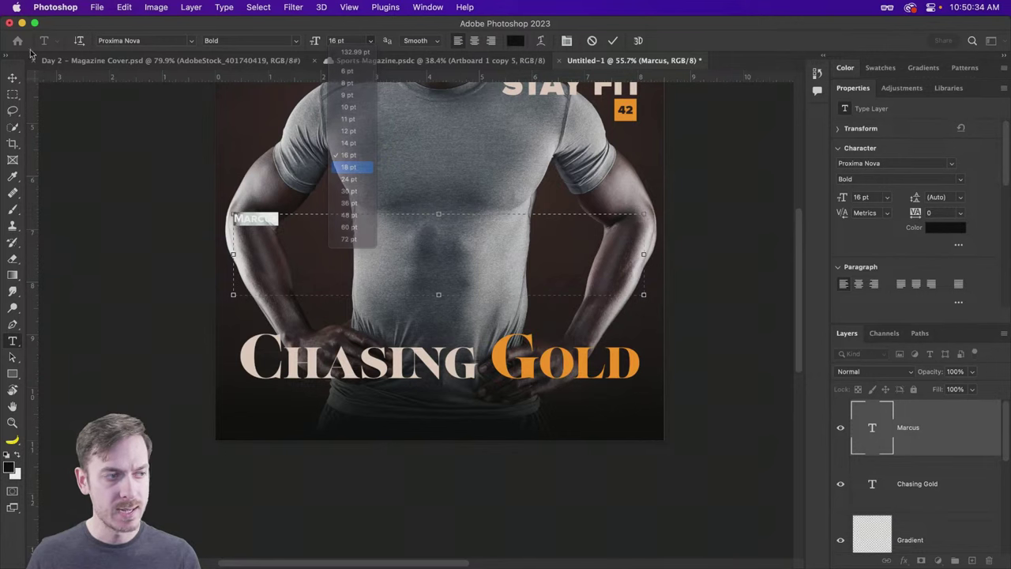
left_click(515, 40)
left_click_drag(571, 267, 506, 248)
left_click(790, 241)
left_click(13, 79)
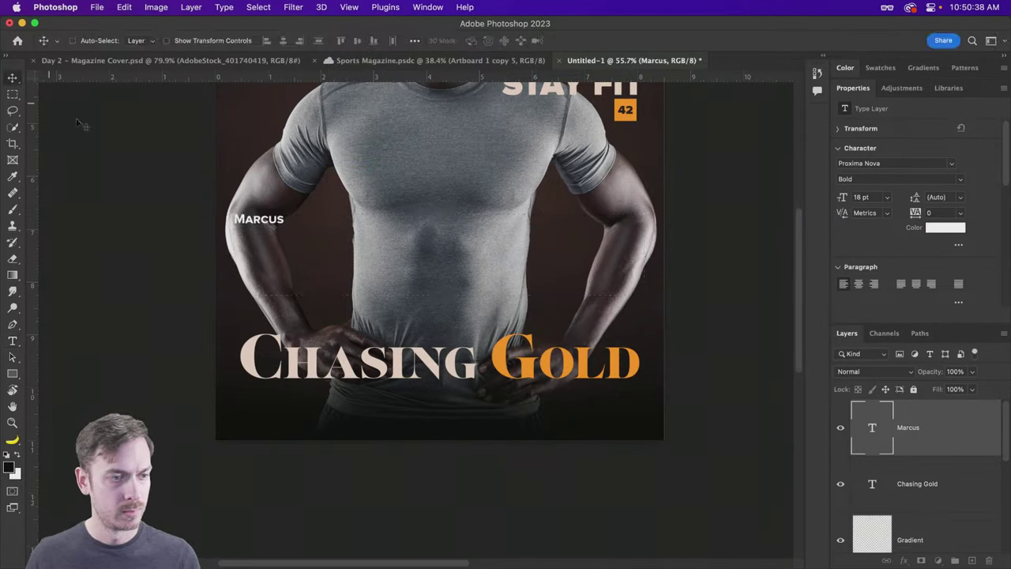
left_click_drag(277, 214, 282, 392)
Step: Complete the caption: the athlete's surname, then 'is set to hit the track one last time…', ending in a full stop
double_click(282, 395)
key("Right")
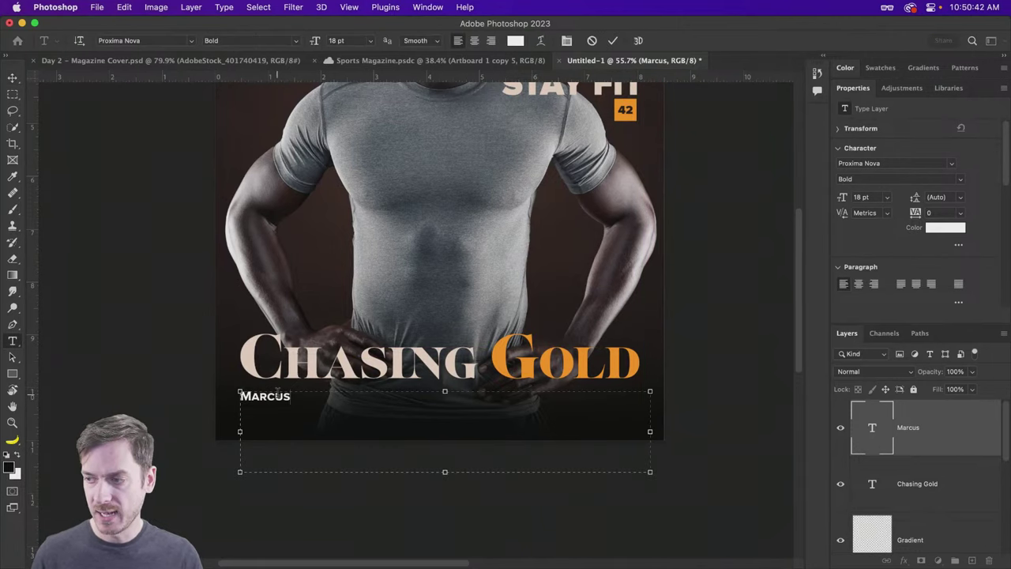
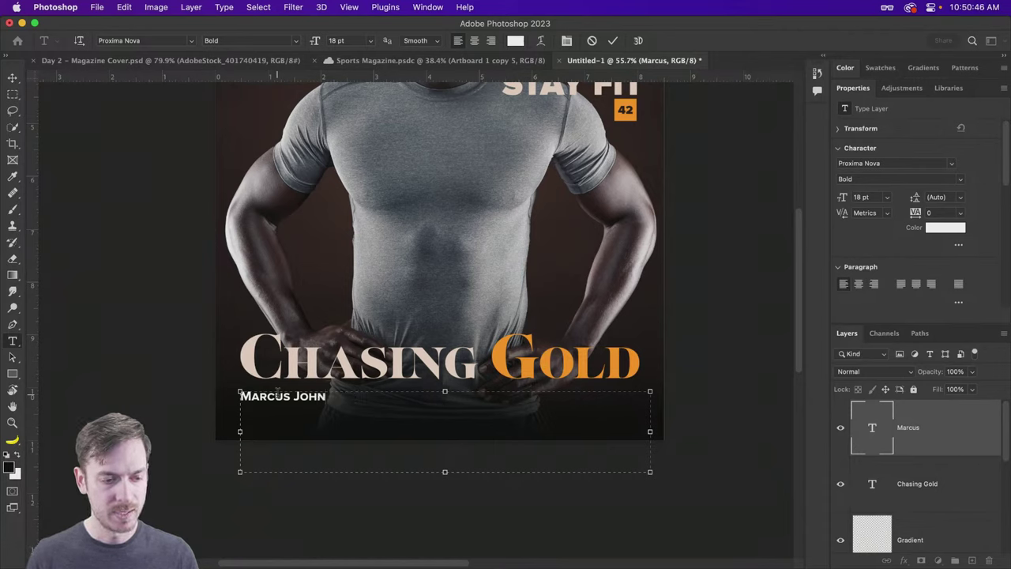
type("nson")
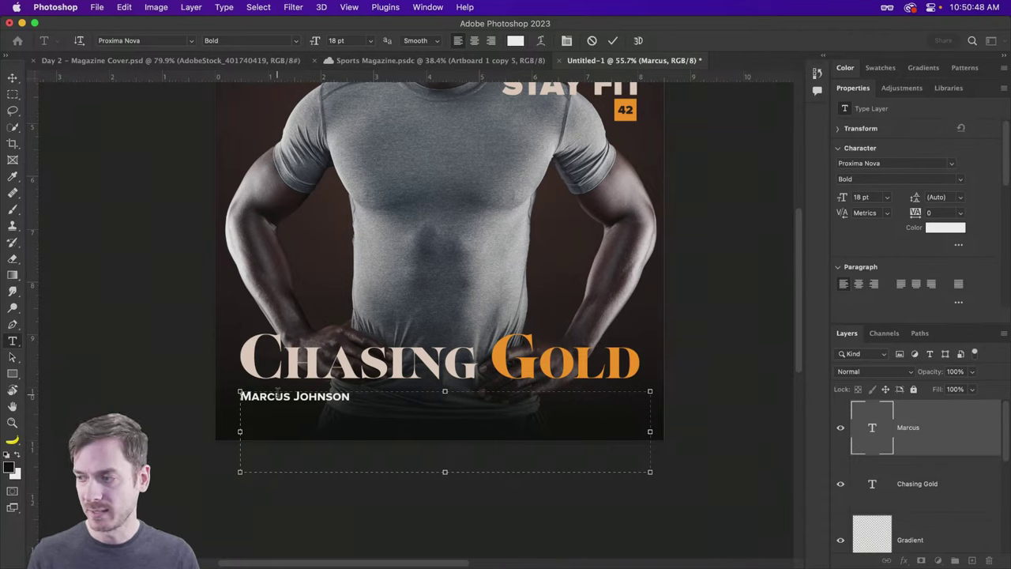
type(" is set to hjit")
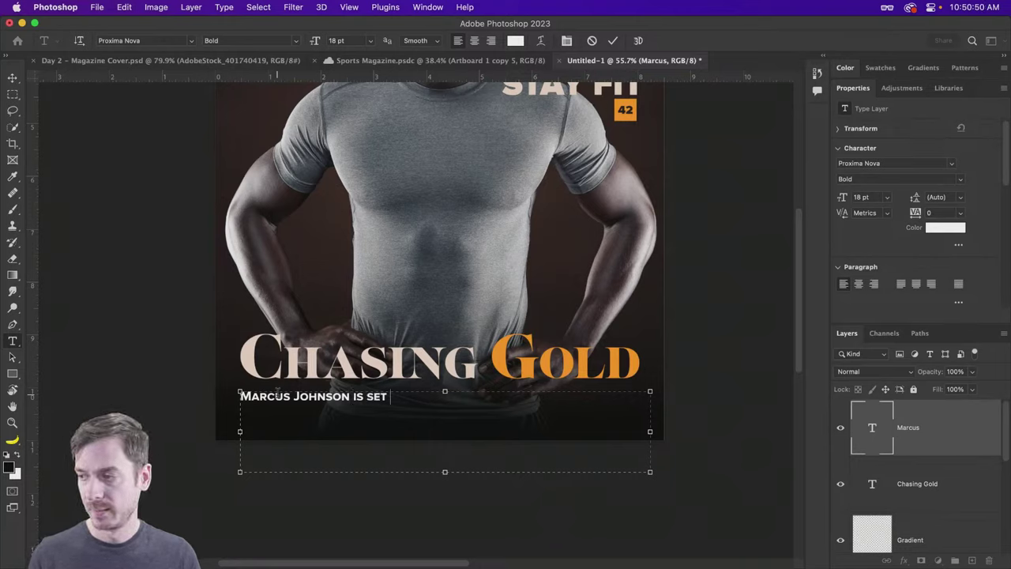
key("BackSpace")
key("BackSpace")
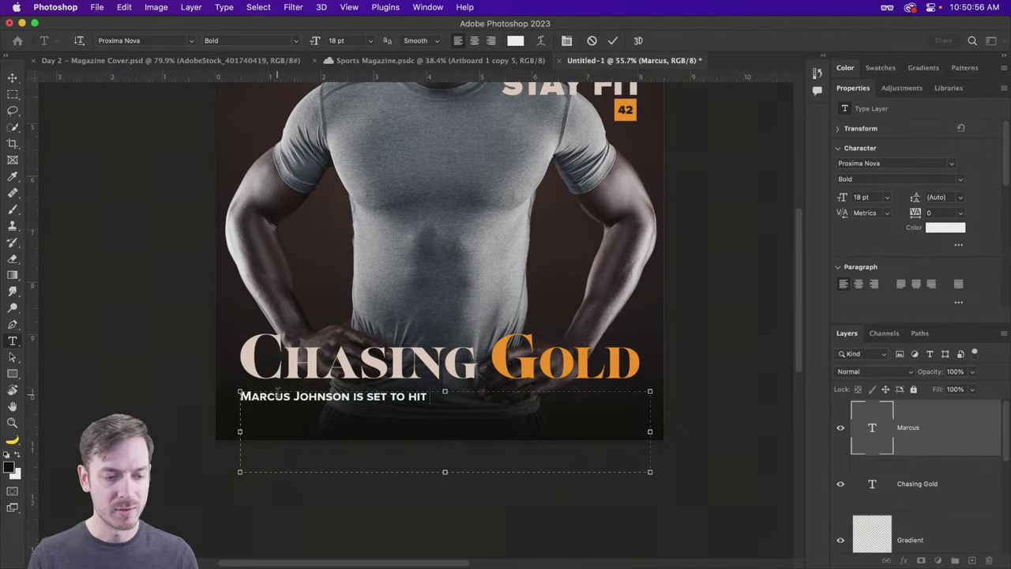
type("it the ")
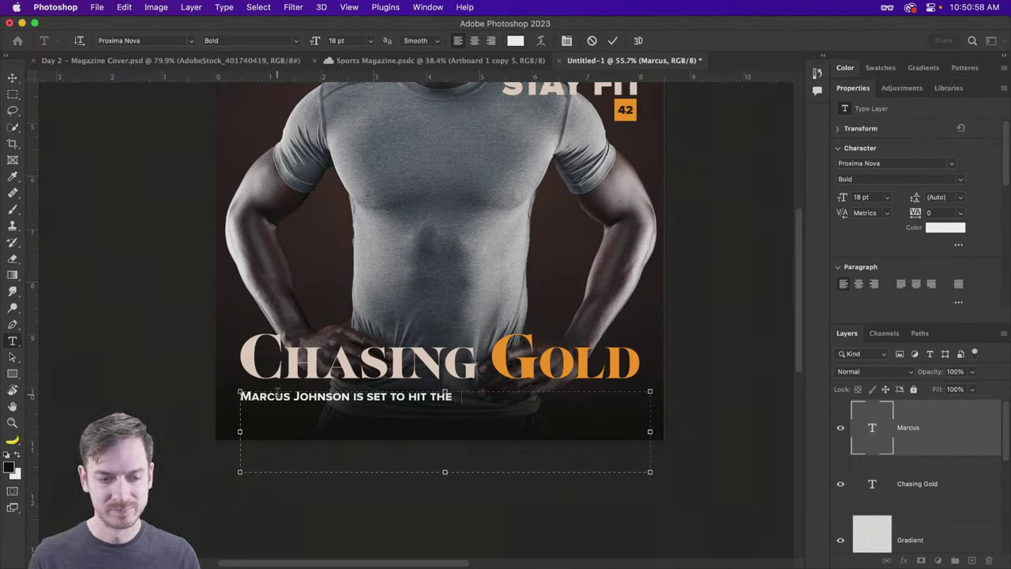
type("track one last")
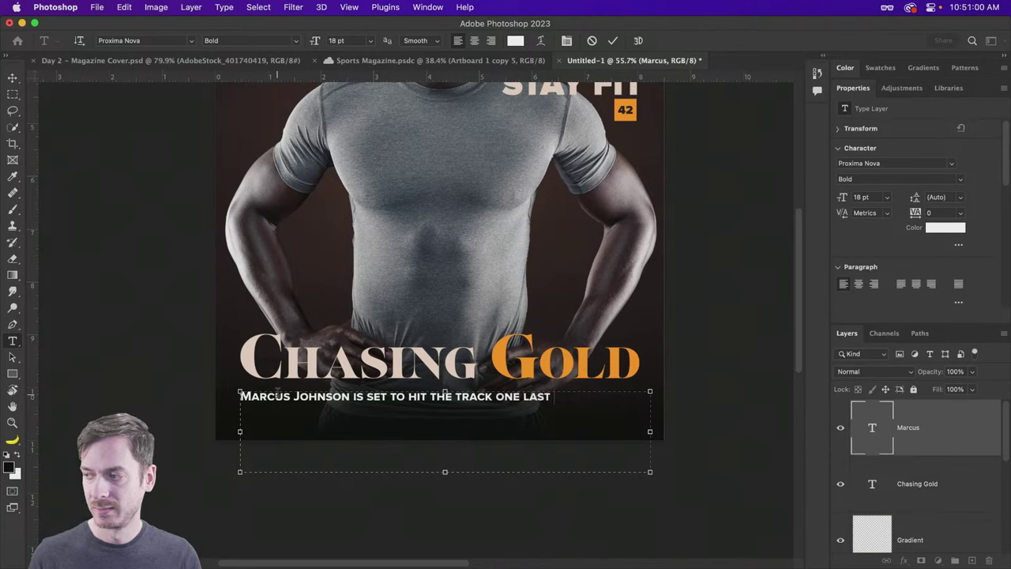
type(" time in hop")
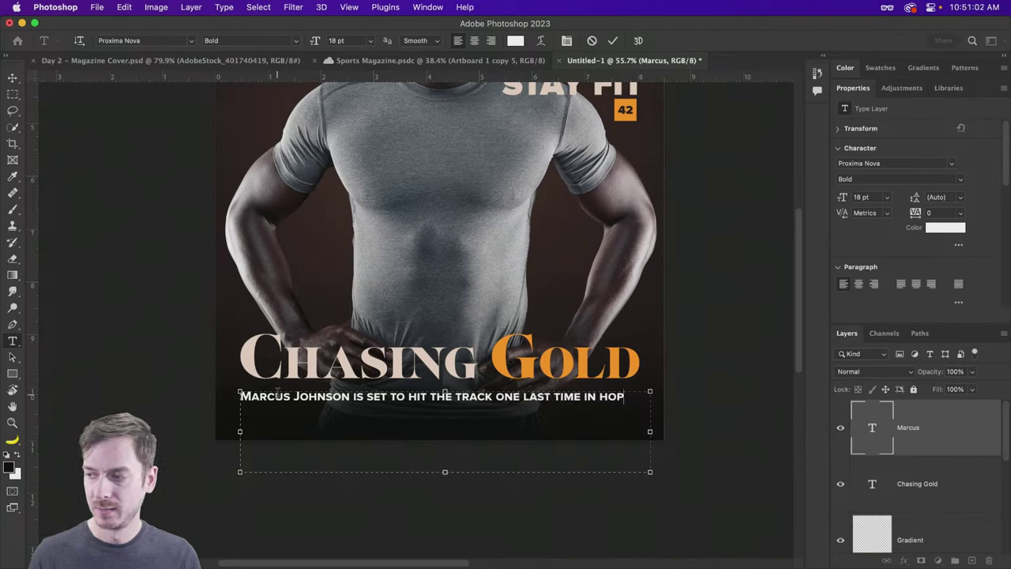
type("es of secur")
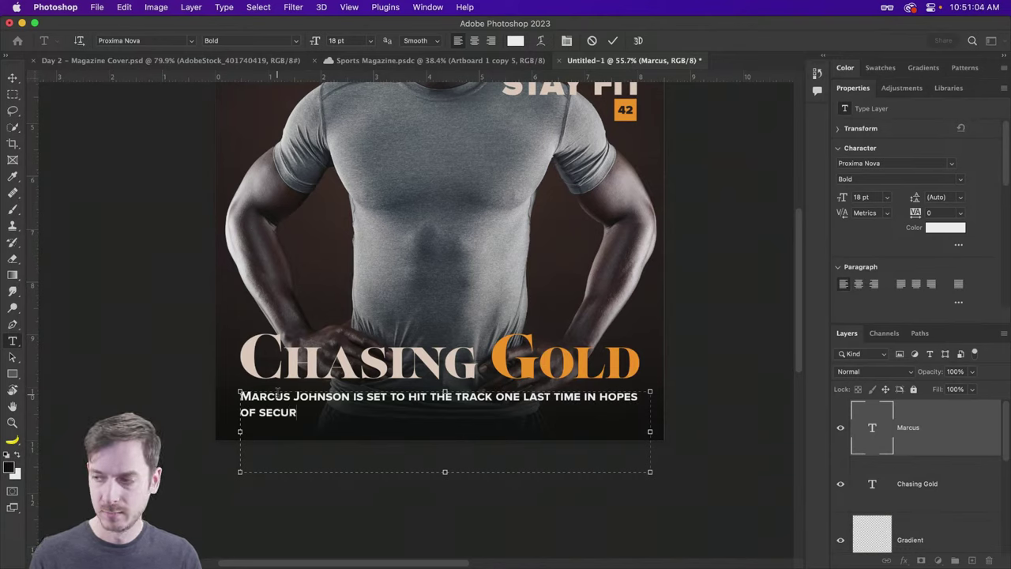
type("ing a fin")
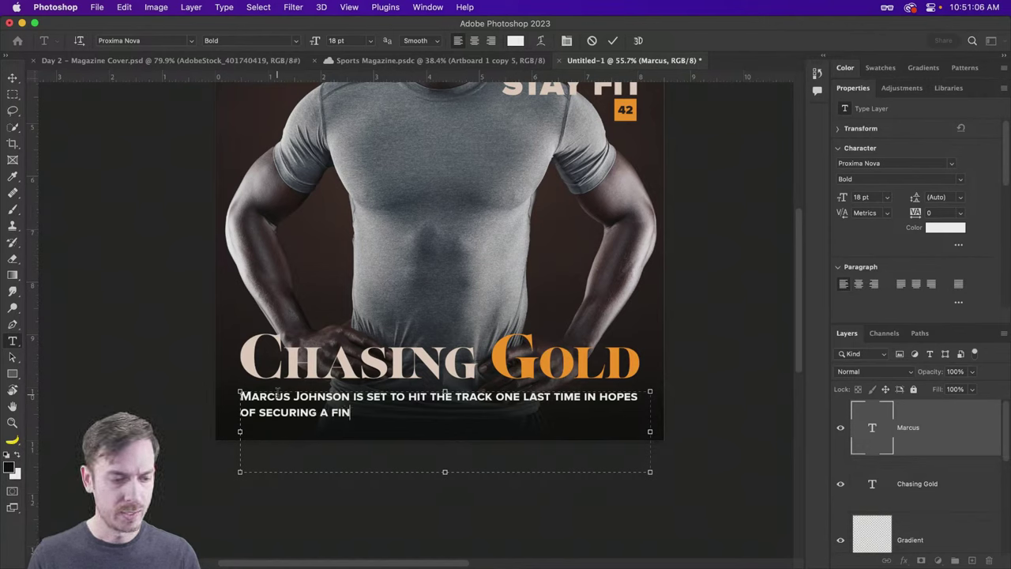
type("al golden ")
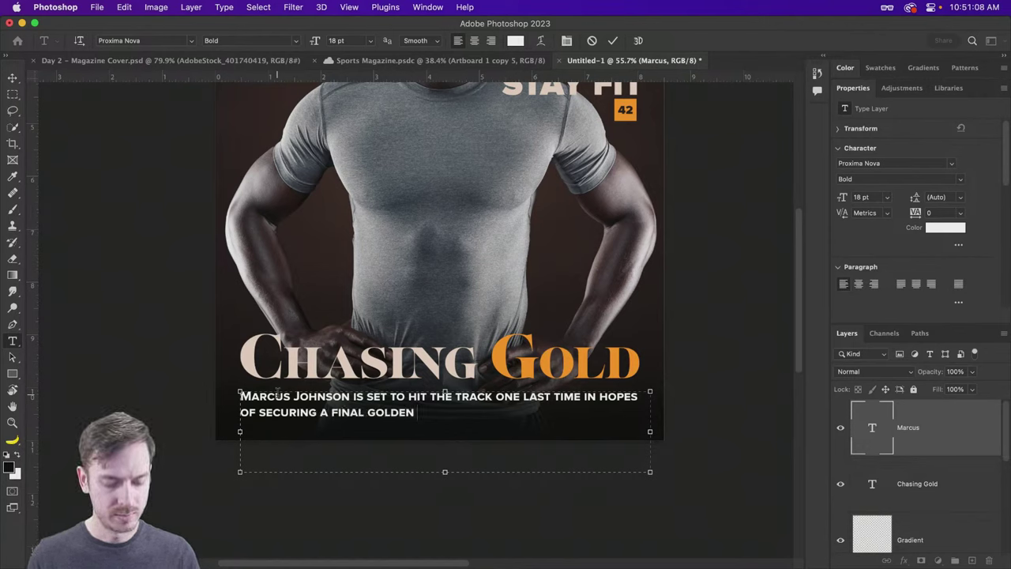
type("finsh")
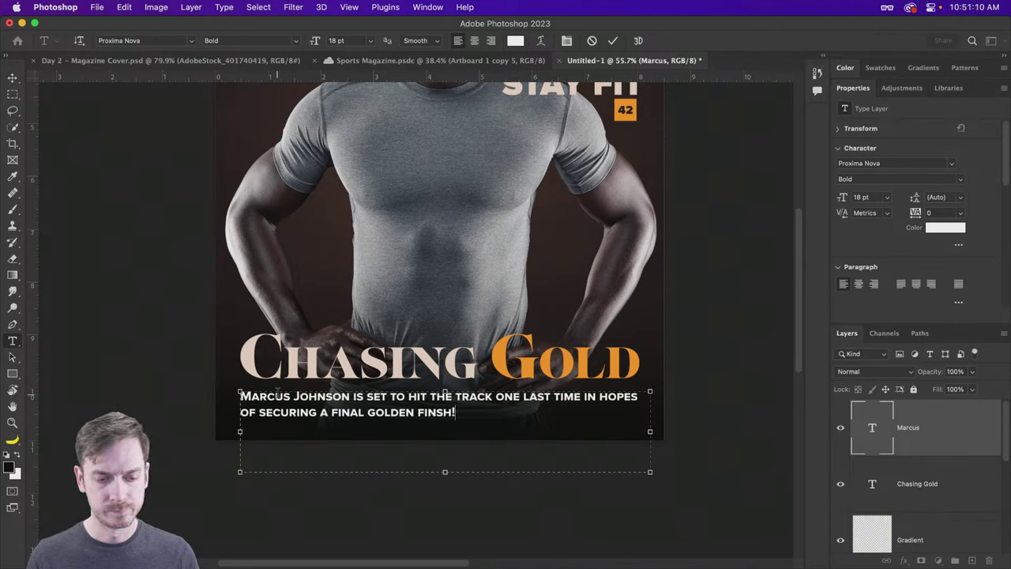
key("BackSpace")
type(".")
key("ctrl+Return")
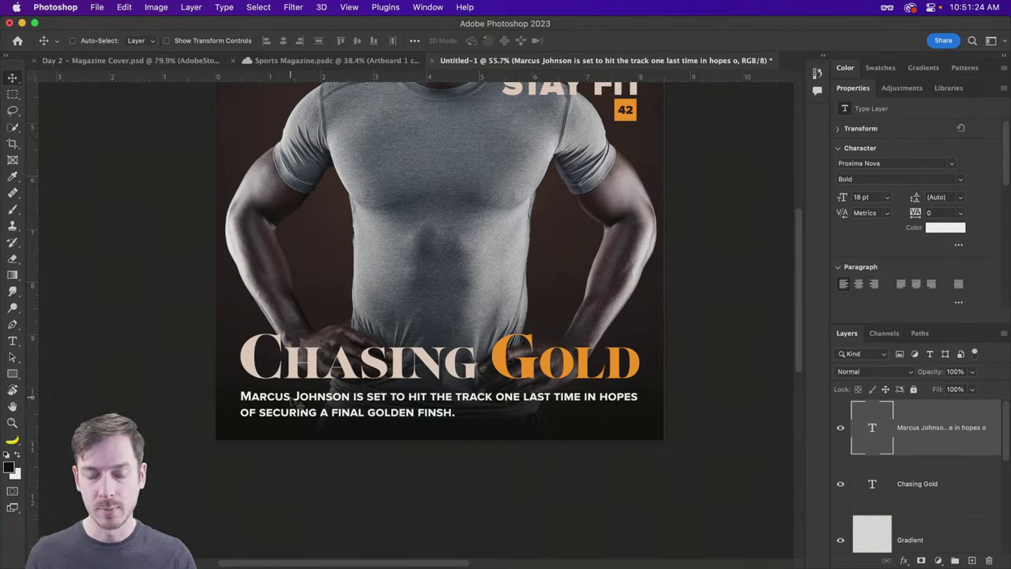
Step: Center-align the caption, make it Semibold, and colour it light peach
key("t")
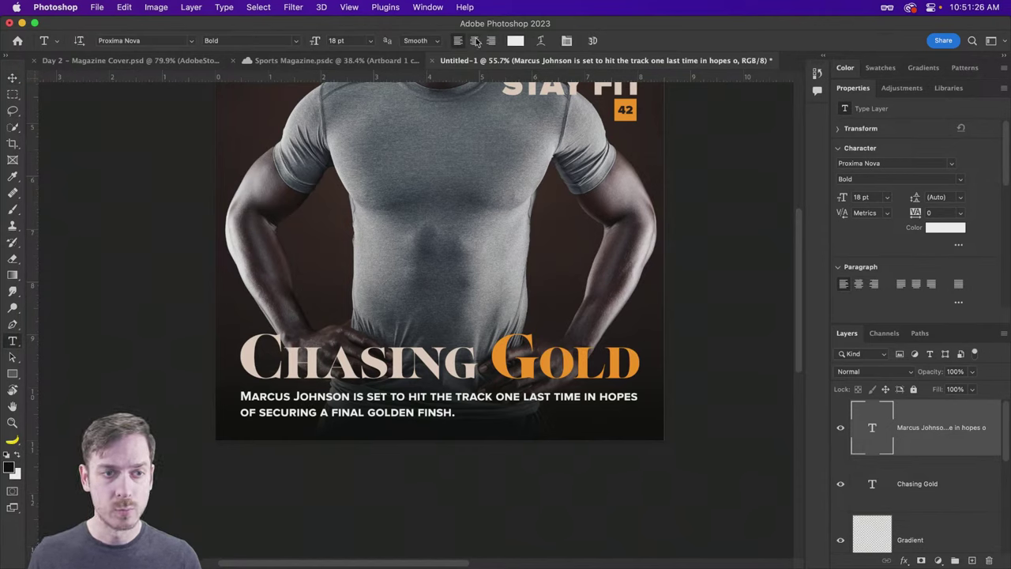
left_click(475, 41)
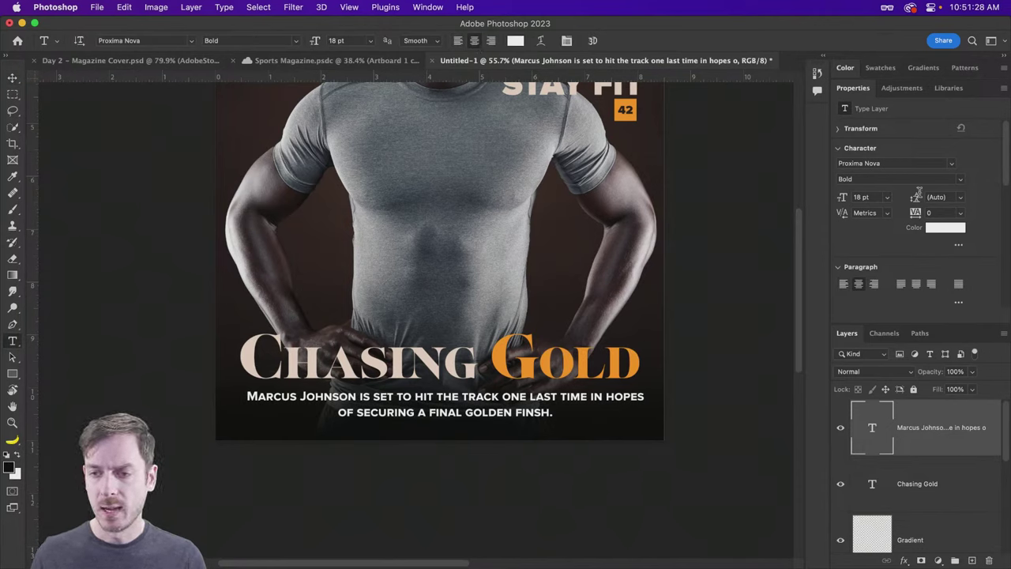
left_click(960, 179)
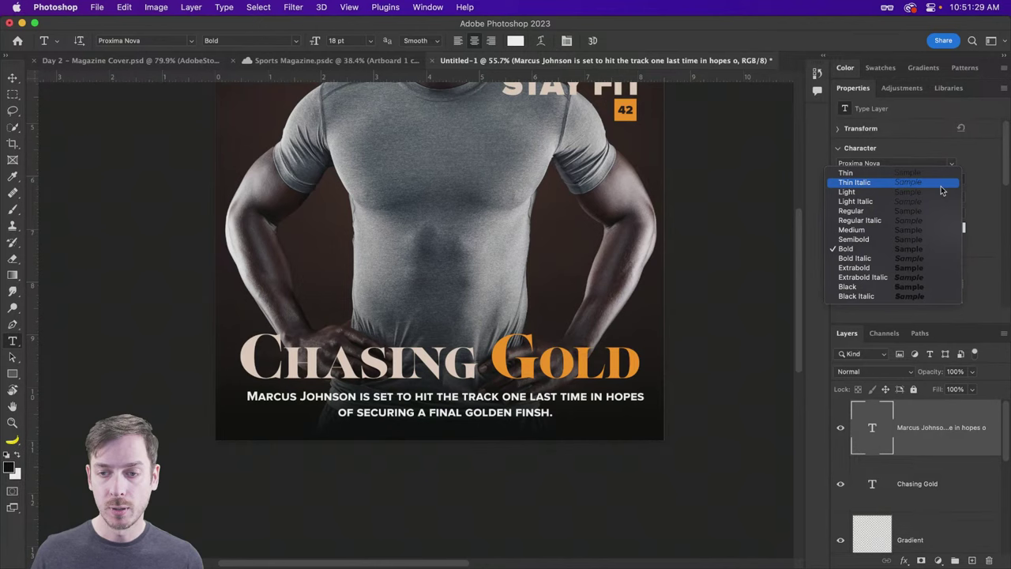
left_click(863, 240)
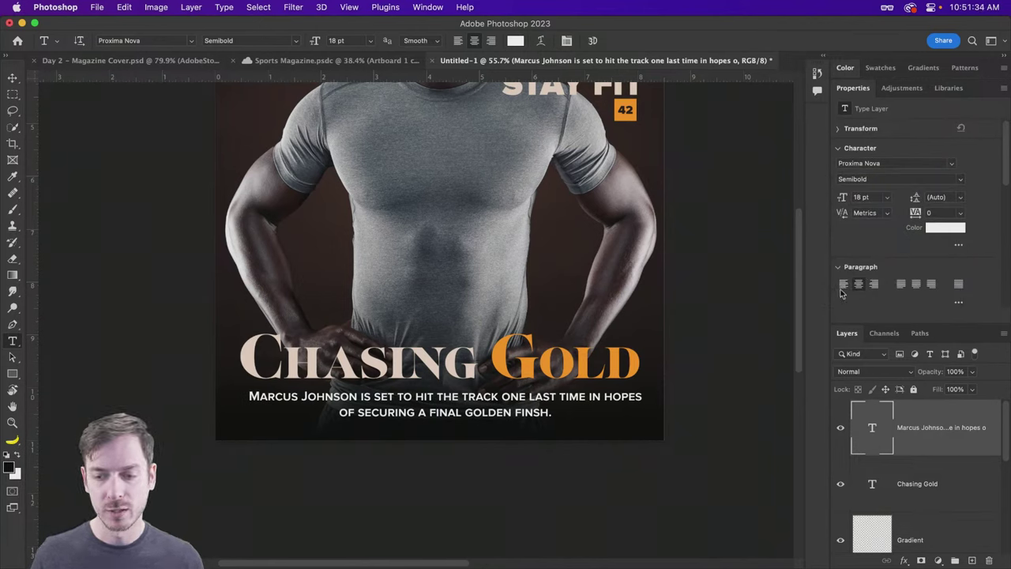
left_click(946, 229)
left_click(566, 83)
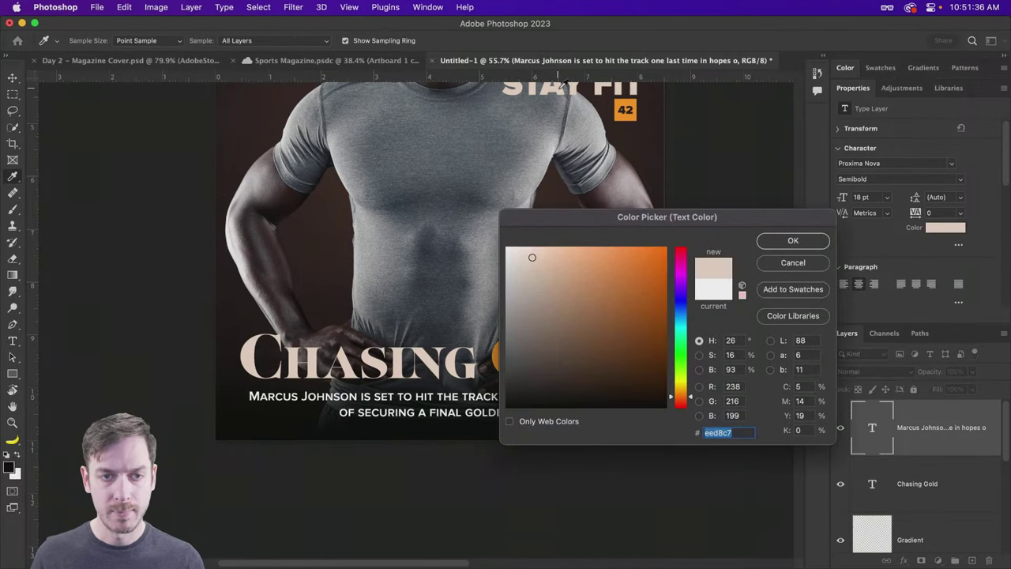
left_click(816, 244)
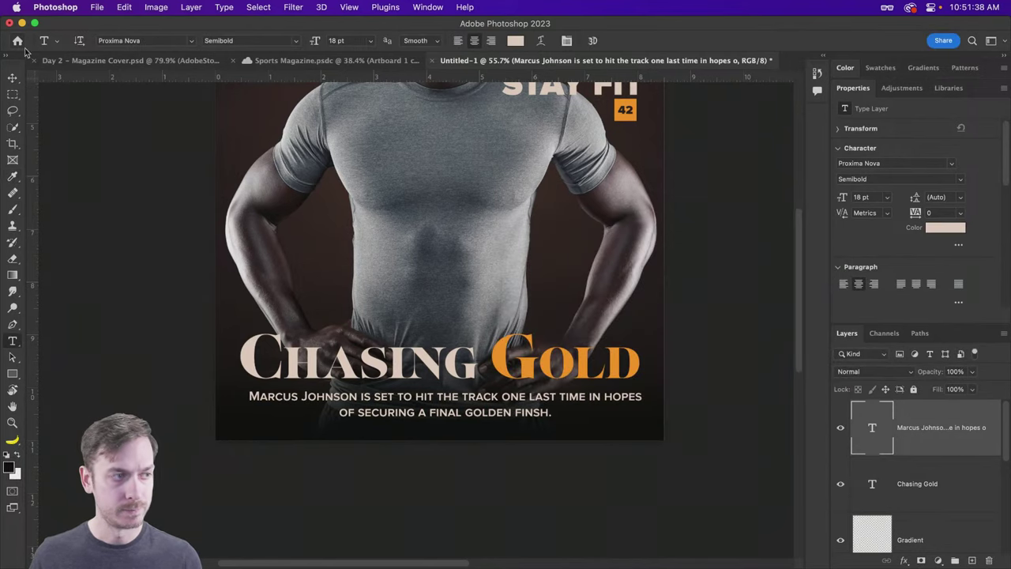
left_click(12, 77)
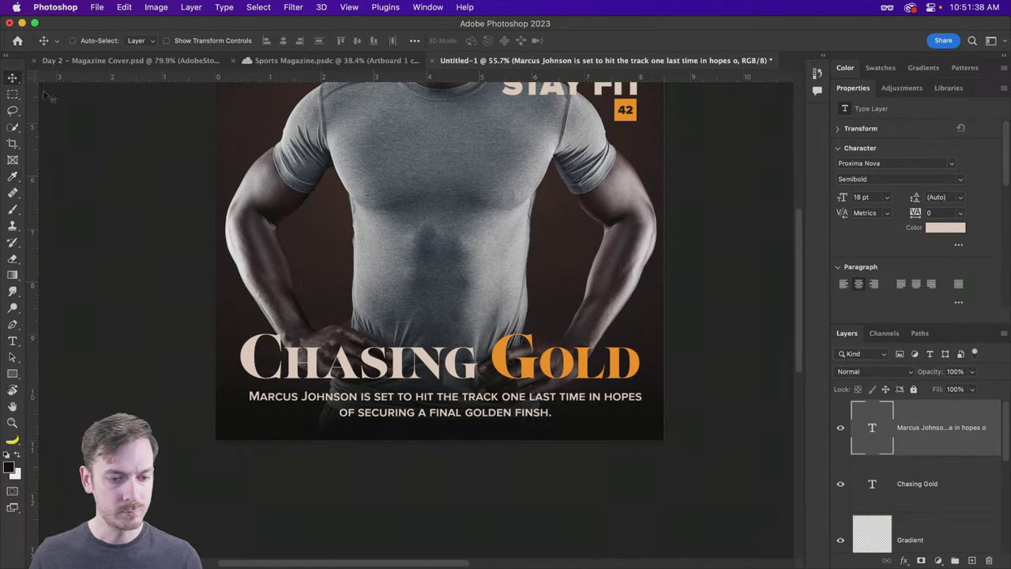
Step: Set the caption's leading to 30 pt after trying 60 and 36 pt
left_click(962, 199)
left_click(952, 385)
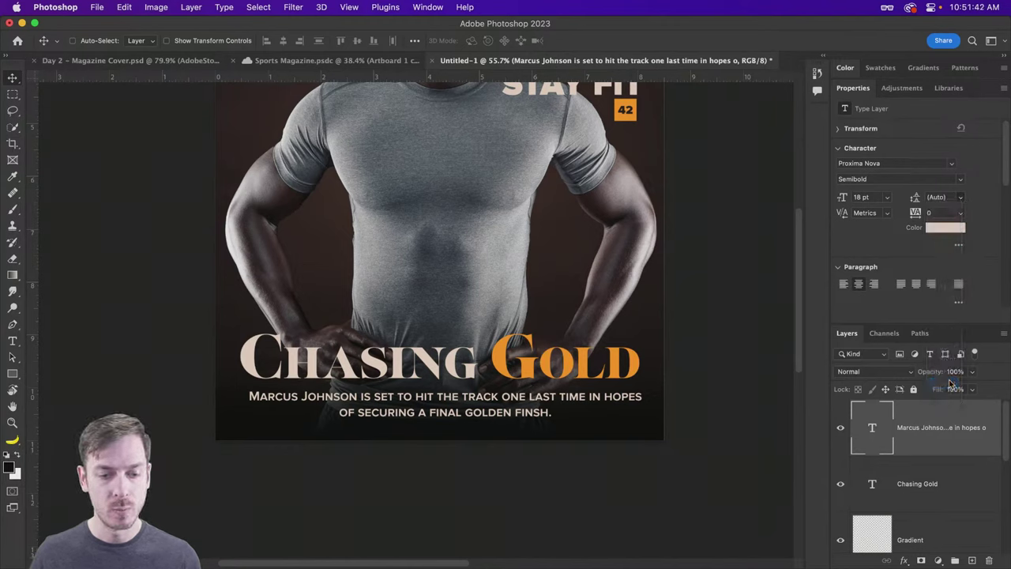
left_click(961, 198)
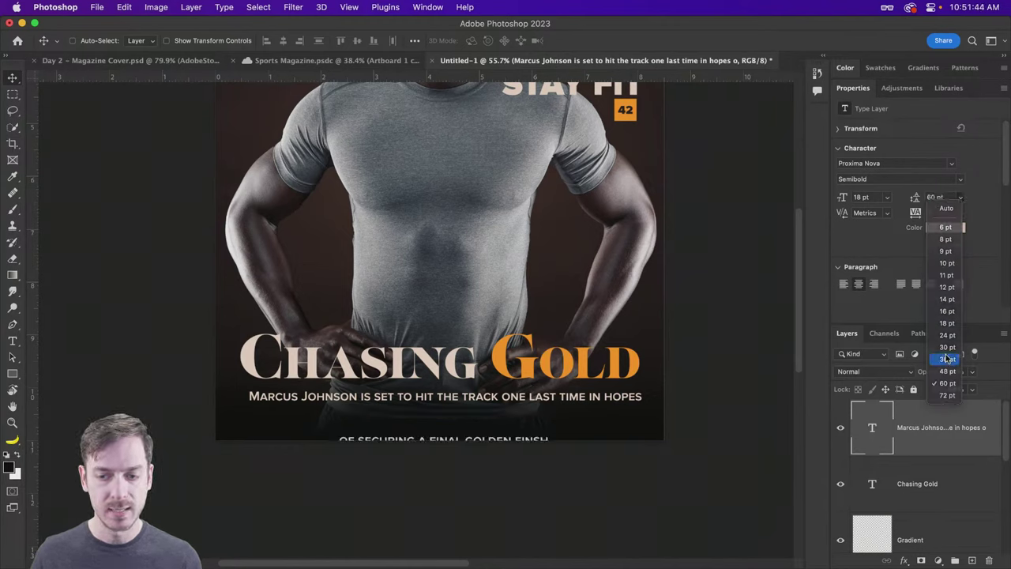
left_click(946, 359)
left_click(962, 198)
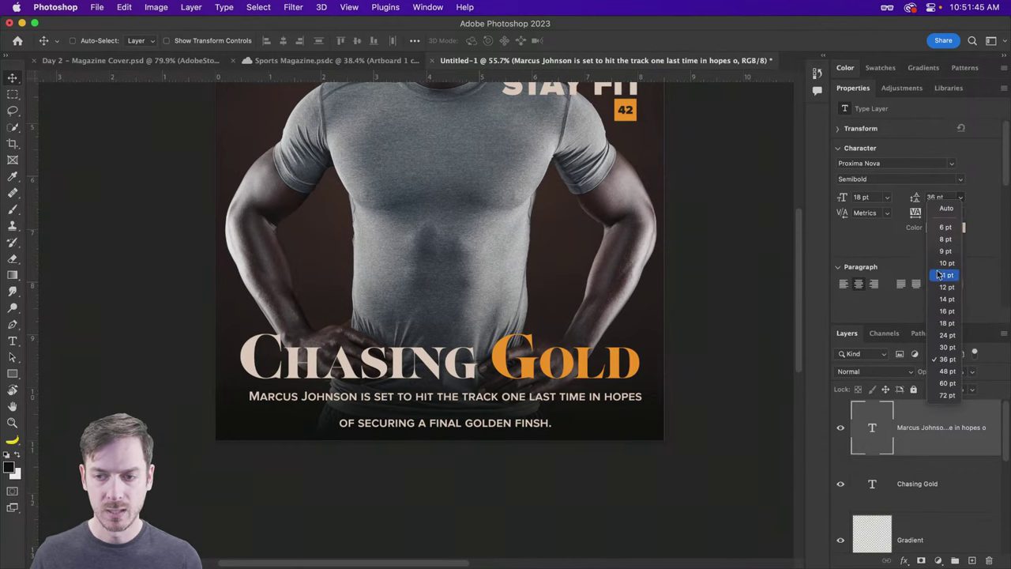
left_click(947, 349)
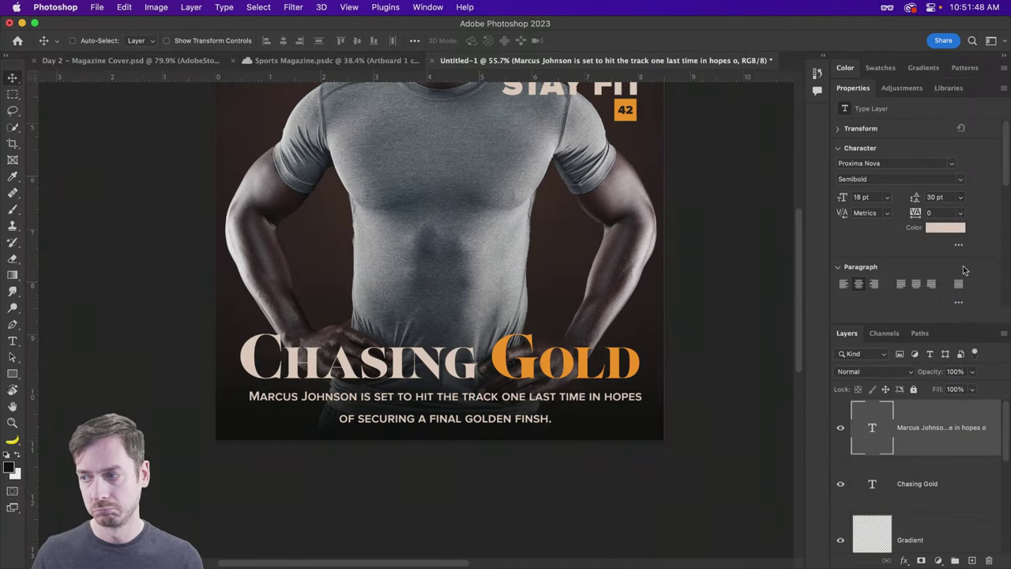
left_click(961, 197)
left_click(961, 198)
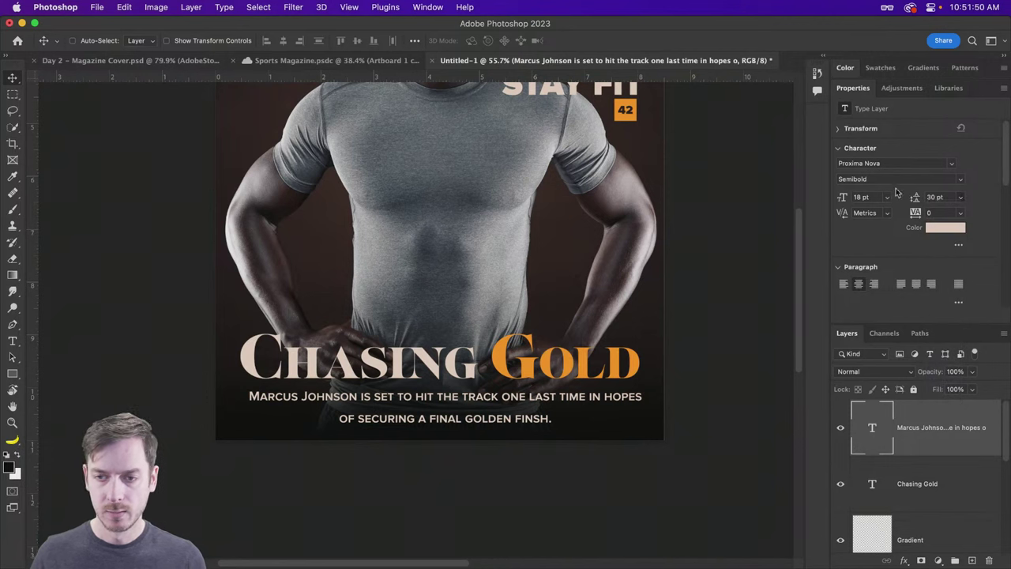
Step: Try other fonts but keep Proxima Nova, then turn off Small Caps for sentence case
left_click(889, 162)
type("Lust")
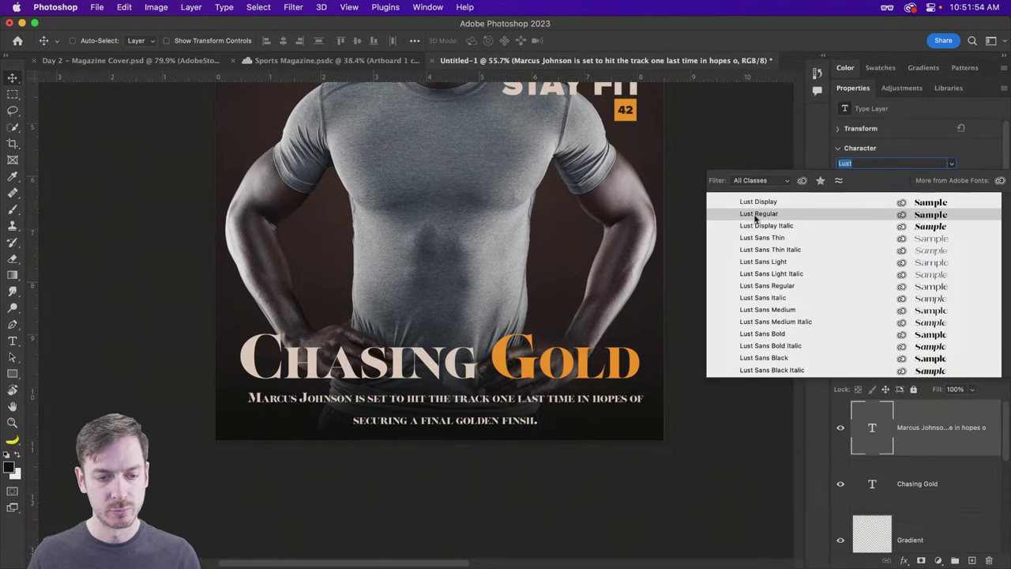
key("Escape")
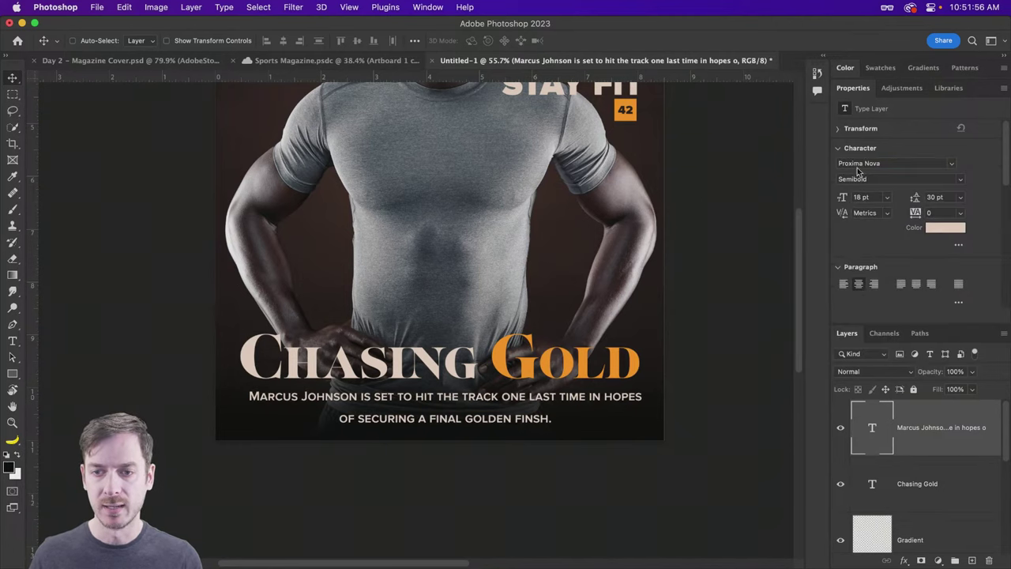
left_click(858, 163)
type("conso")
key("BackSpace")
key("BackSpace")
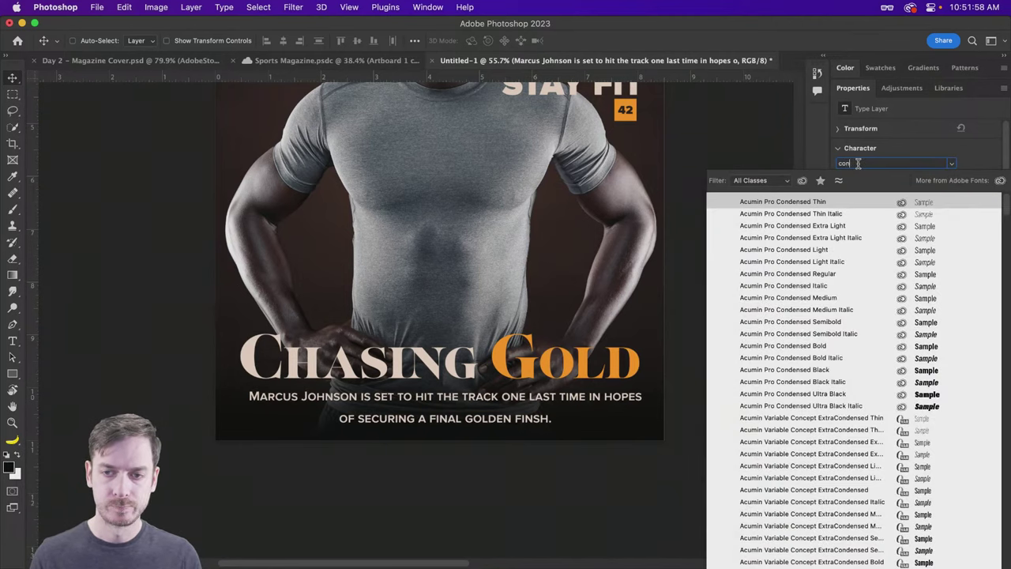
type("dor")
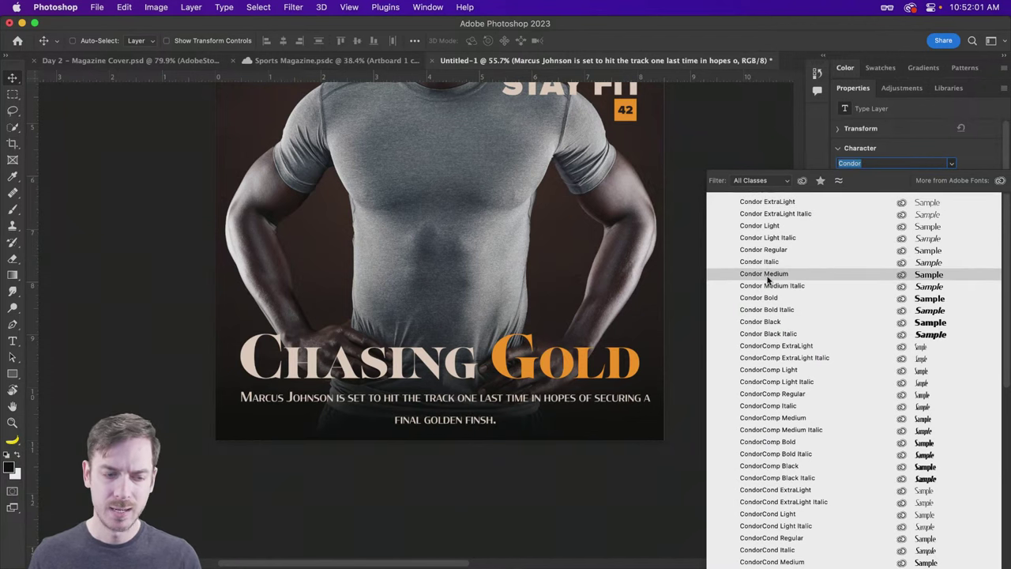
left_click(768, 275)
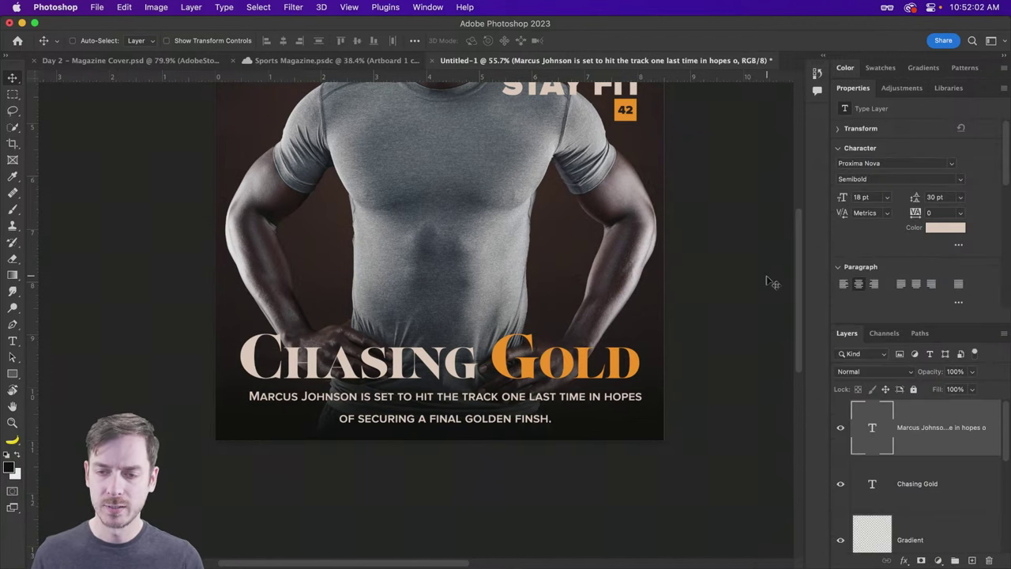
scroll(881, 253, "down", 2)
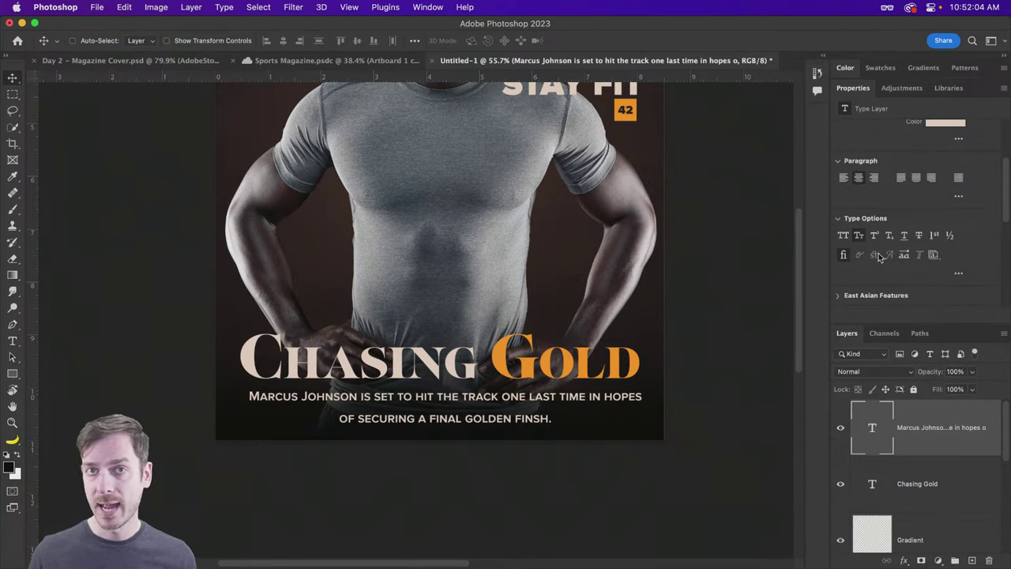
left_click(861, 236)
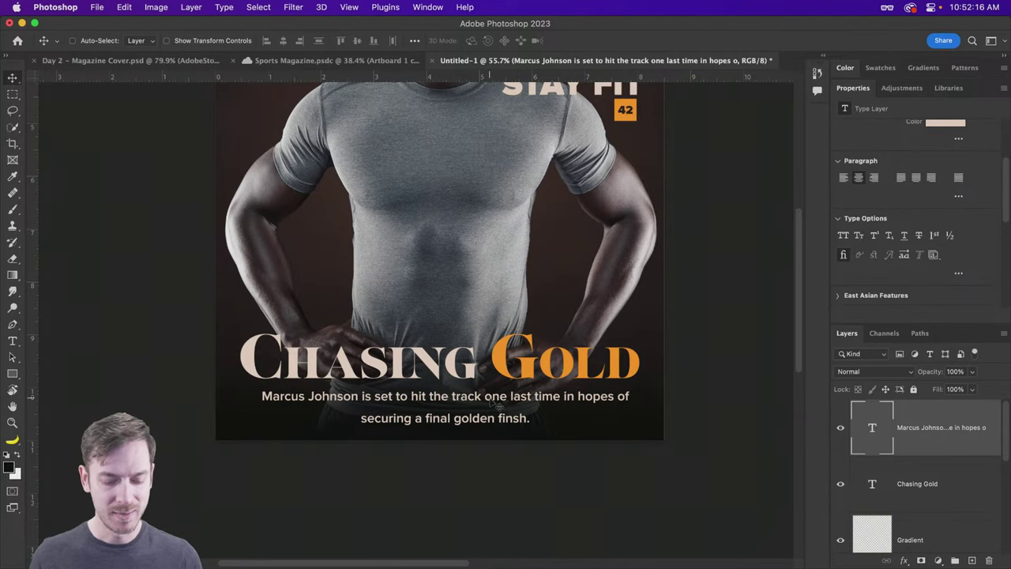
Step: Nudge the caption up slightly
key("t")
left_click(250, 403)
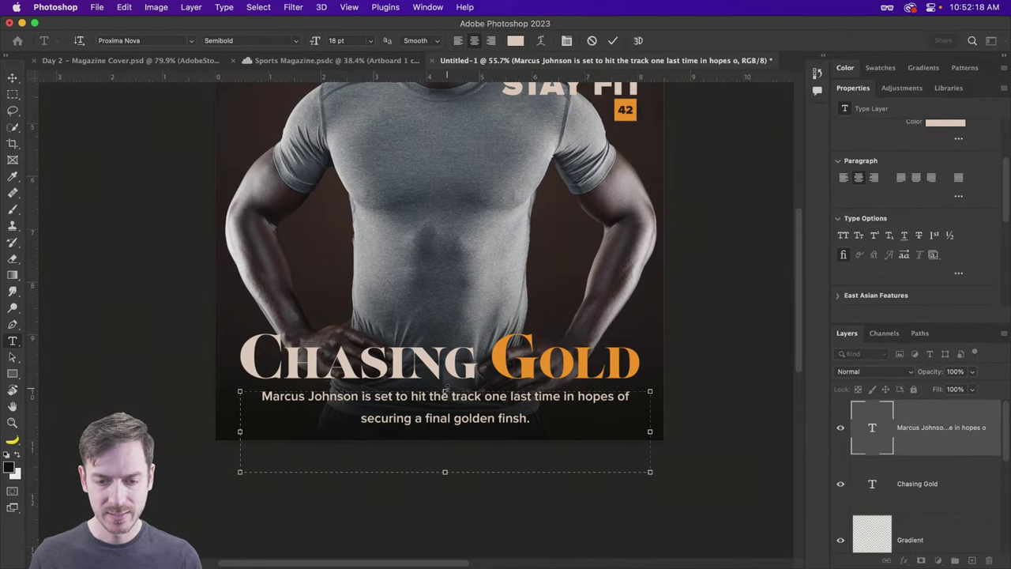
key("Escape")
key("v")
key("Up")
key("Up")
key("Up")
key("Up")
key("Up")
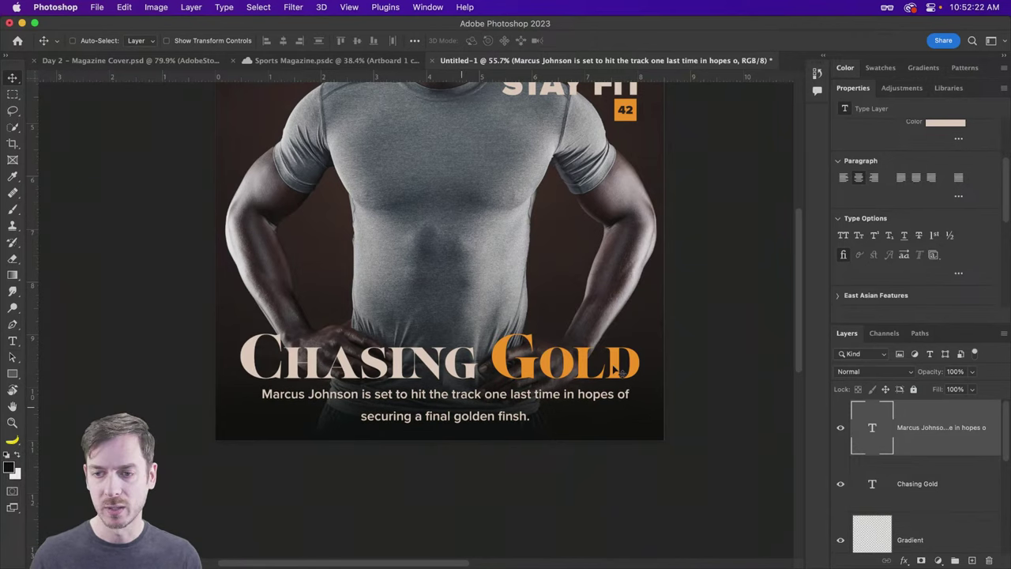
Step: Set the caption's leading to 24 pt and select the caption and headline layers together
scroll(970, 195, "up", 3)
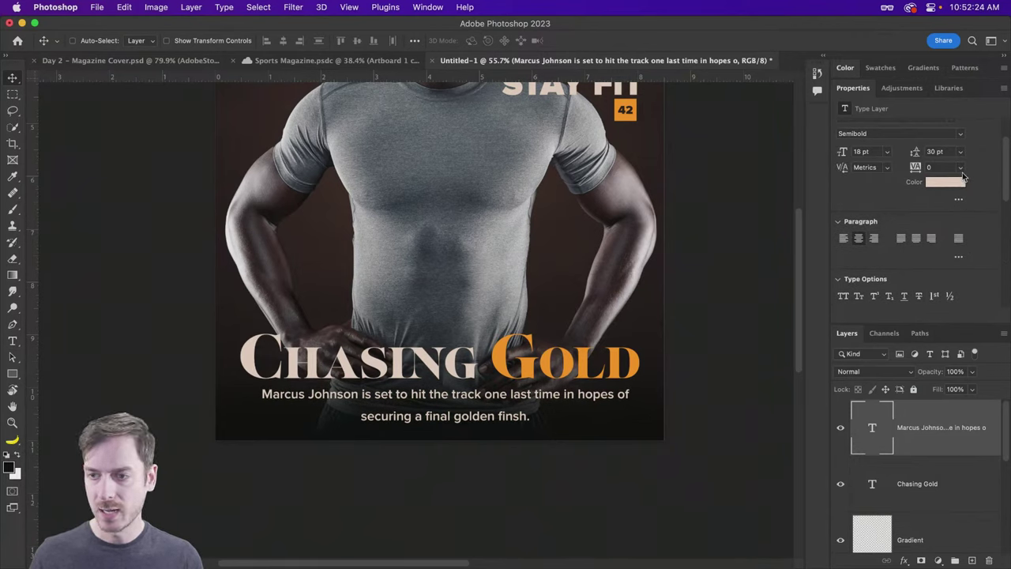
left_click(934, 152)
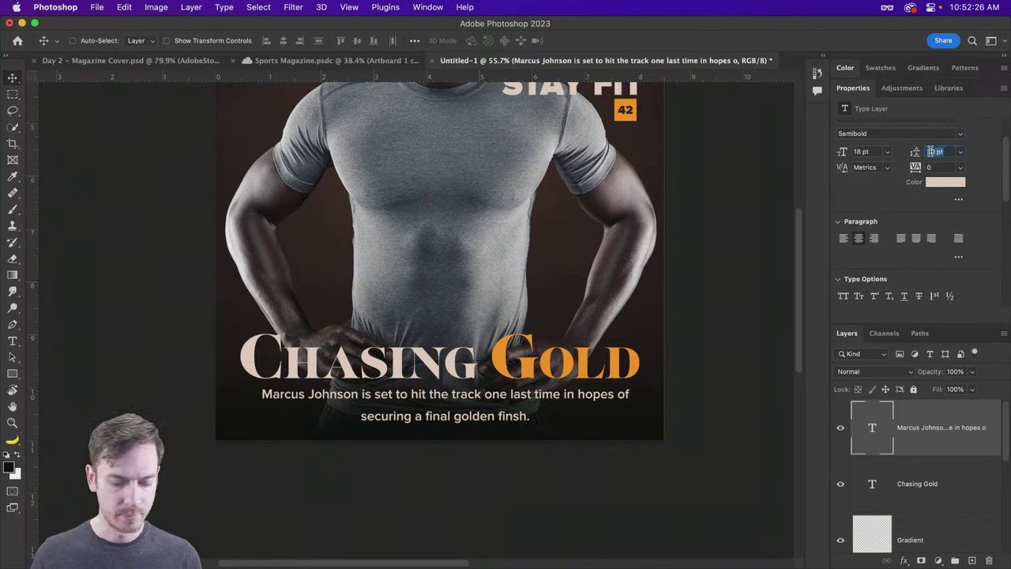
type("24")
key("Return")
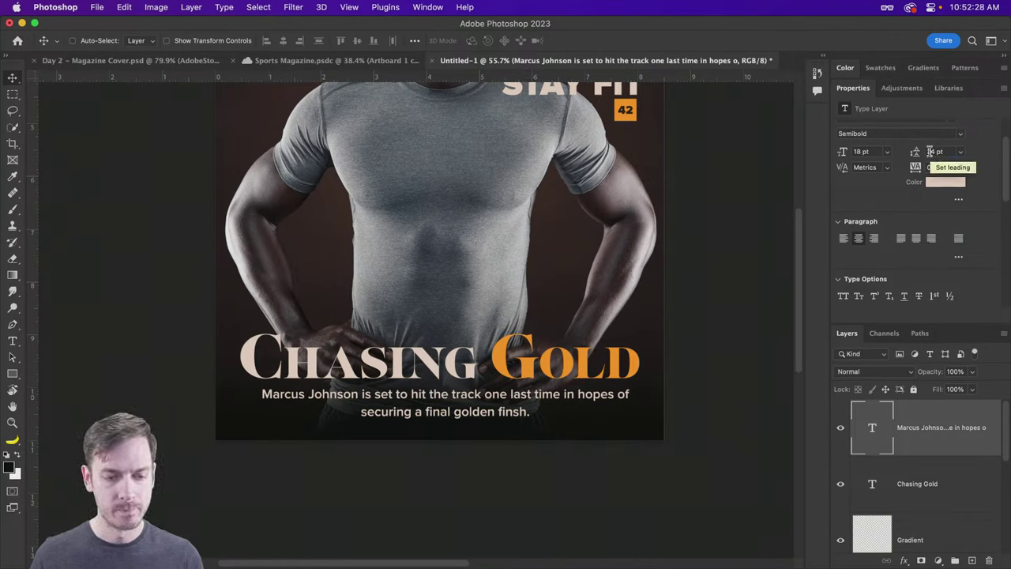
left_click(916, 484, "shift")
Step: Group the caption and headline layers and name the group 'Bottom Header'
key("super+g")
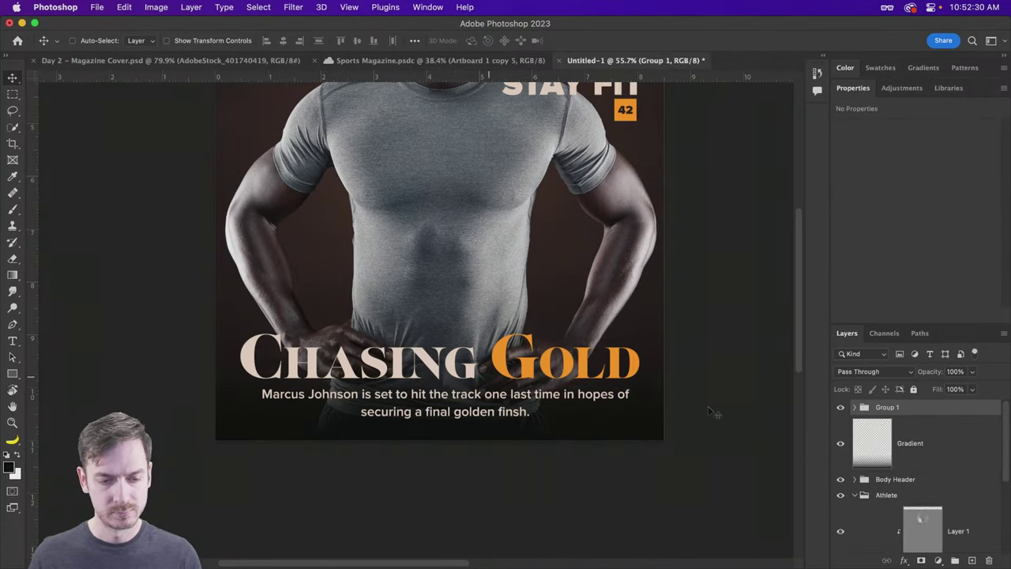
double_click(888, 407)
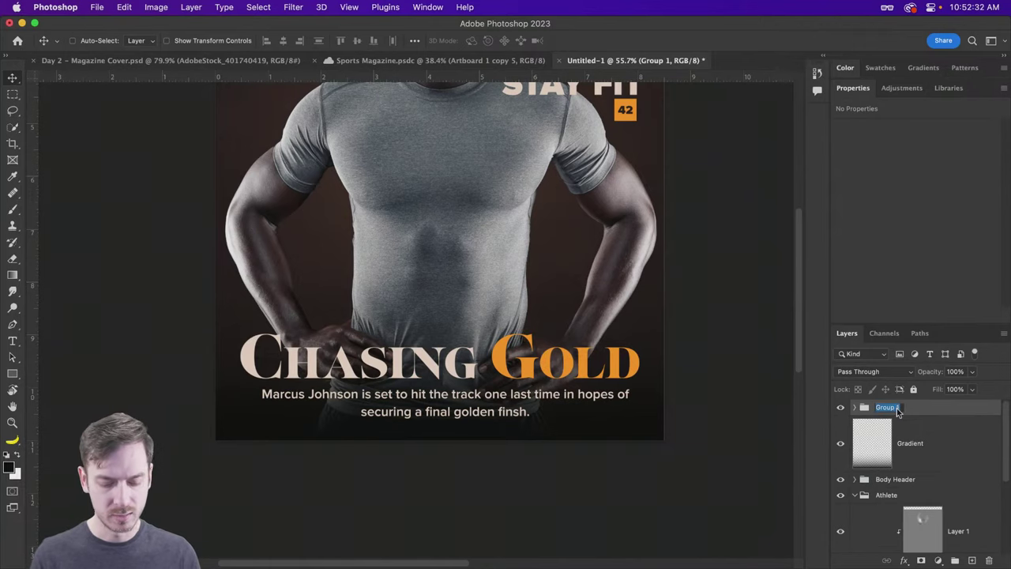
type("Bottom Header")
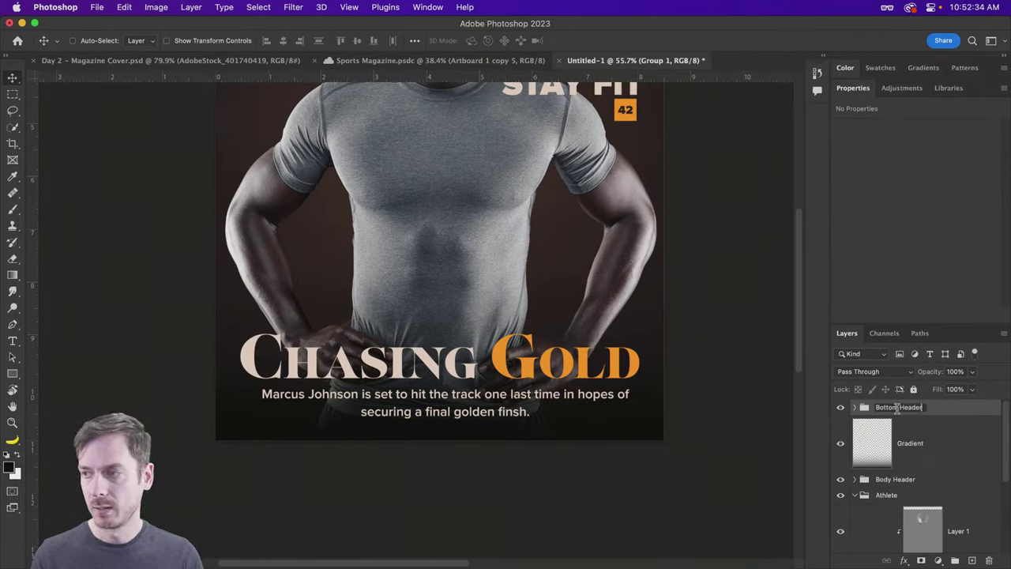
key("Return")
Step: Duplicate the 8 WAYS TO STAY FIT cover line onto the cover's left side
scroll(470, 211, "up", 5)
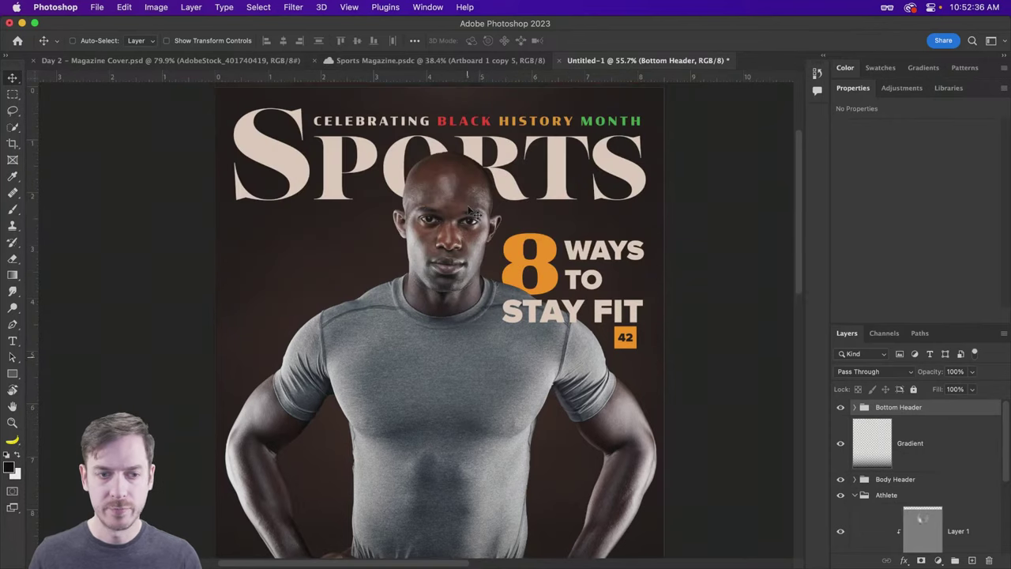
scroll(316, 223, "down", 3)
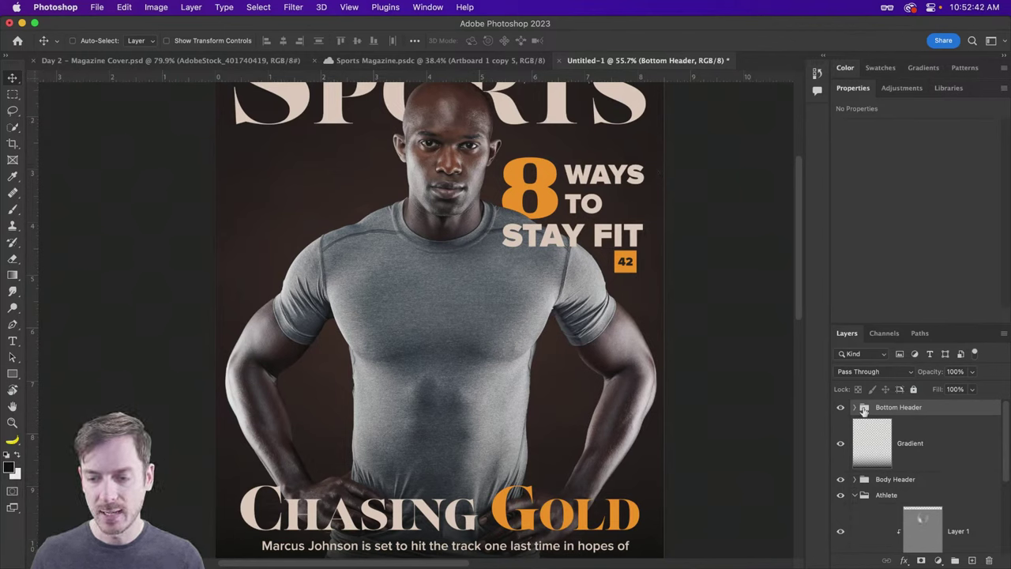
left_click(878, 480)
left_click_drag(546, 180, 496, 172)
key("super+z")
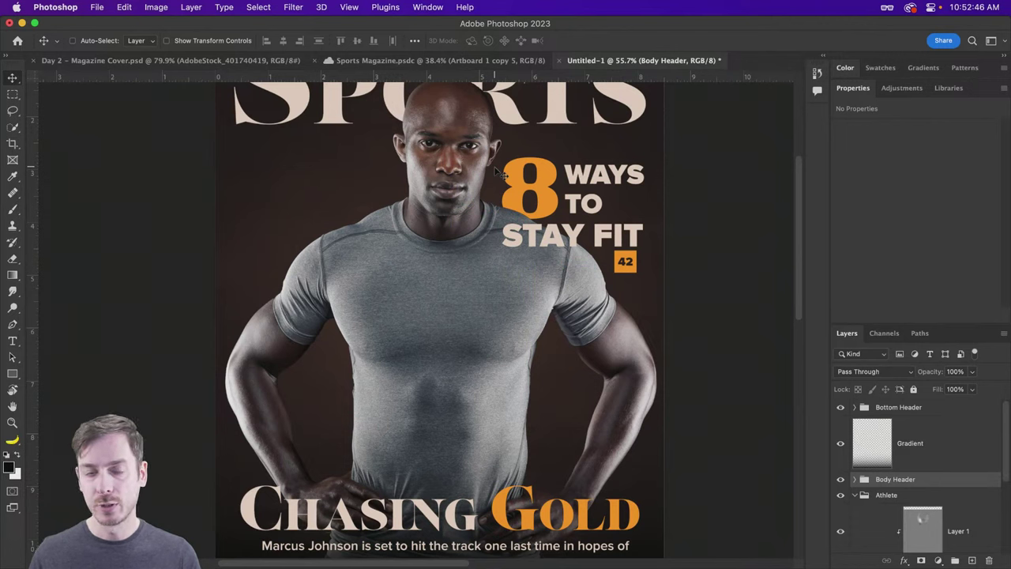
left_click_drag(597, 180, 345, 221)
left_click(272, 233, "super")
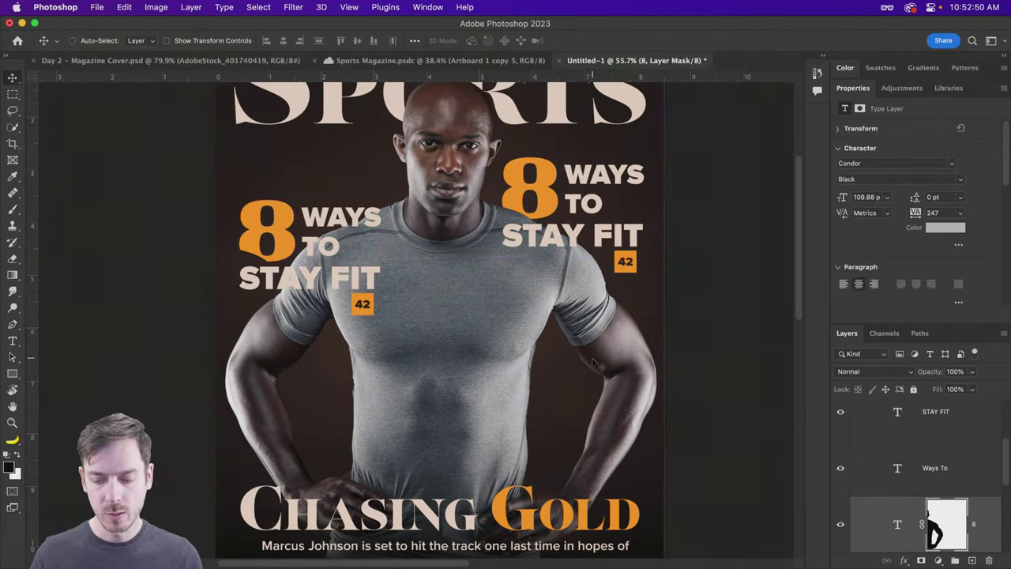
Step: Delete the copy's big 8 and retype WAYS TO as OLYMPIC DREAMS on two lines
key("Delete")
key("Delete")
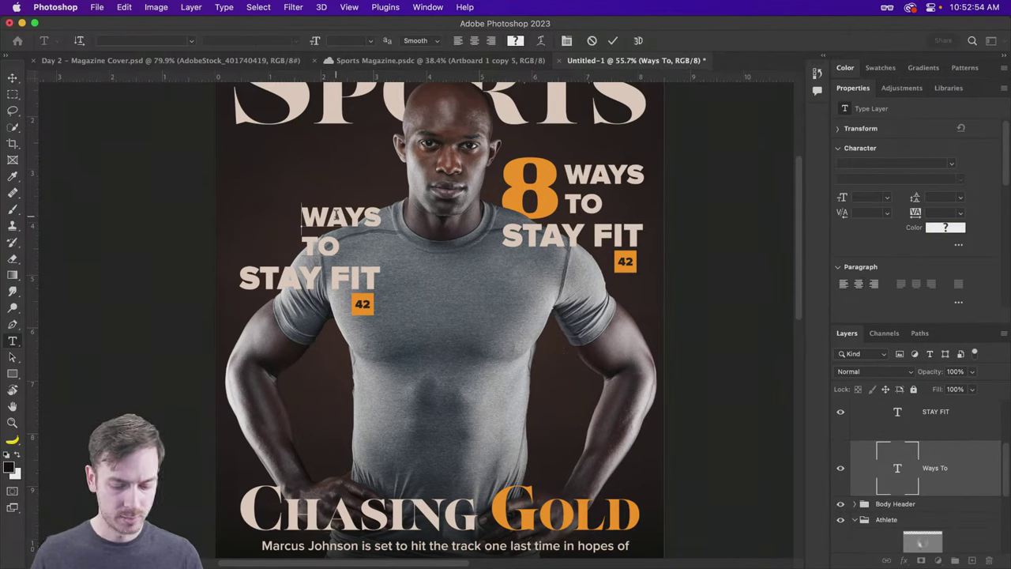
double_click(302, 215)
left_click_drag(301, 215, 313, 259)
type("OL")
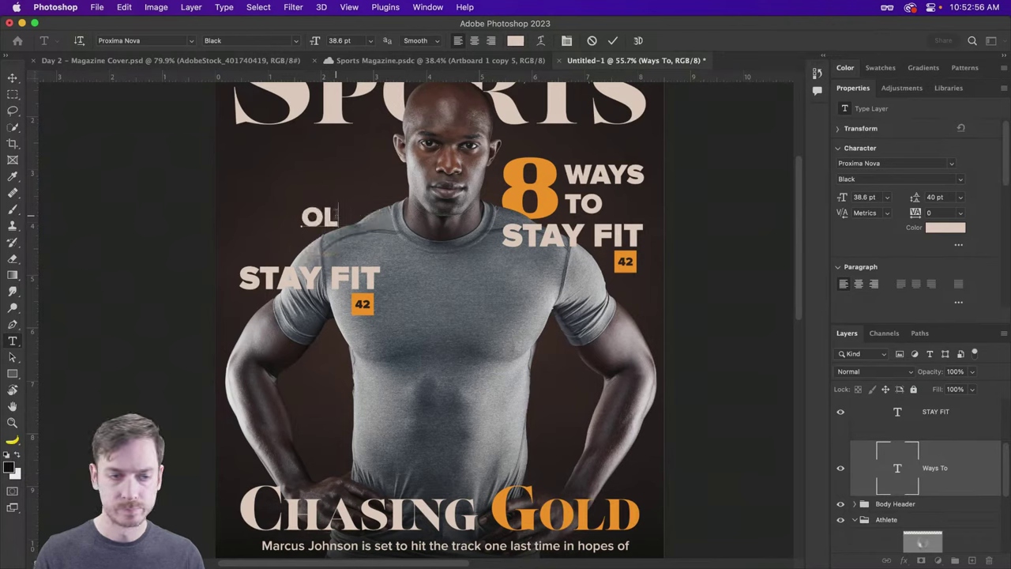
type("YMPIC D")
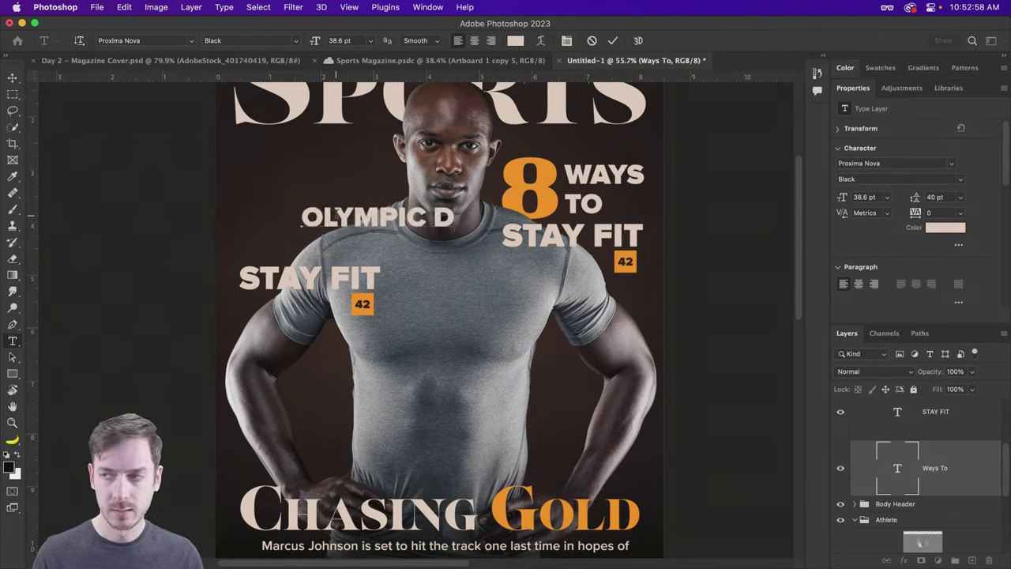
key("BackSpace")
key("BackSpace")
key("Return")
type("DE")
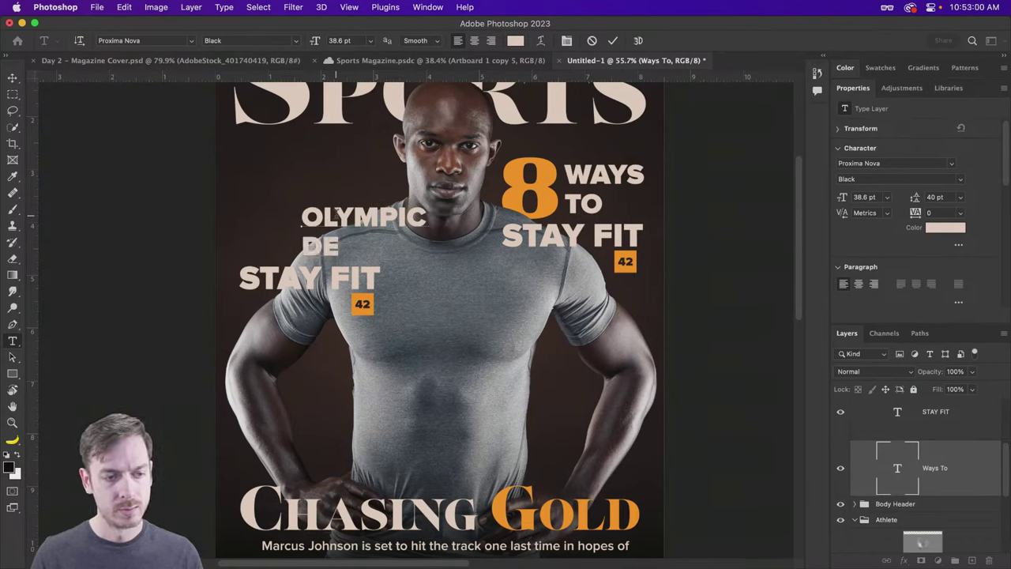
key("BackSpace")
type("REAMS")
key("Escape")
key("v")
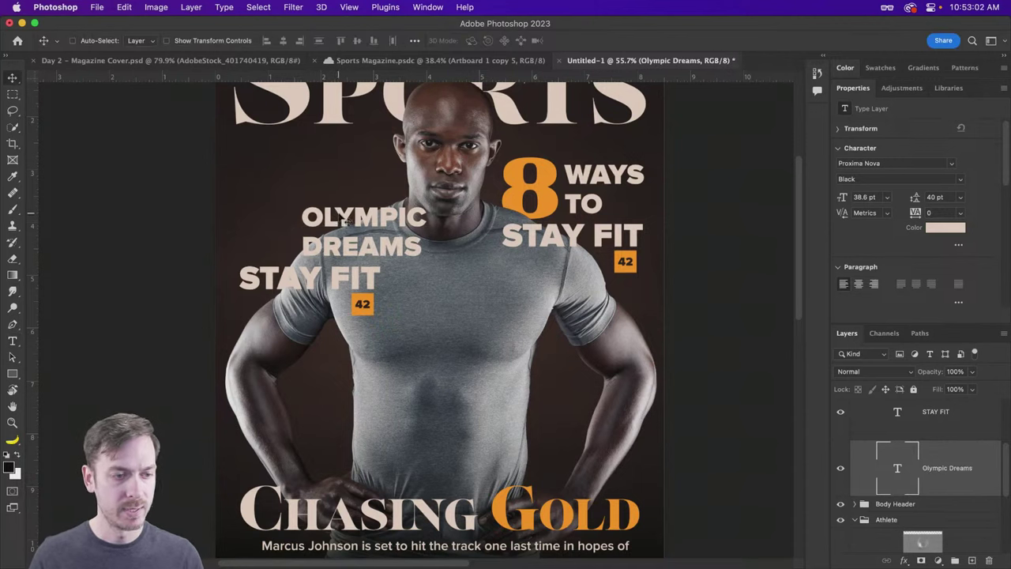
Step: Shift OLYMPIC DREAMS about 60 px left and delete the copy's STAY FIT line
left_click_drag(340, 223, 299, 252)
left_click(277, 280, "super")
key("BackSpace")
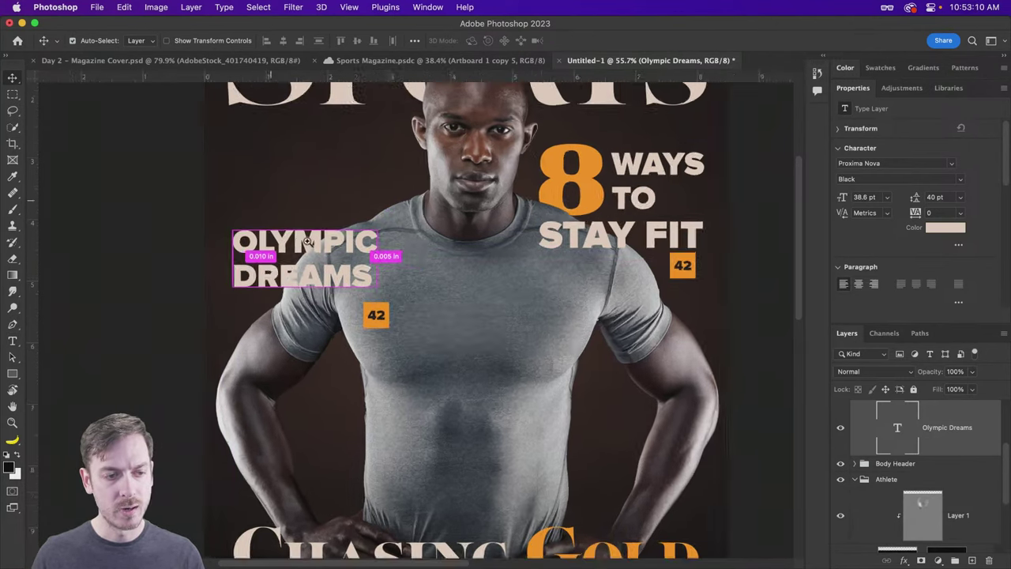
Step: Move the orange 42 number box to sit just below DREAMS
scroll(269, 237, "up", 5)
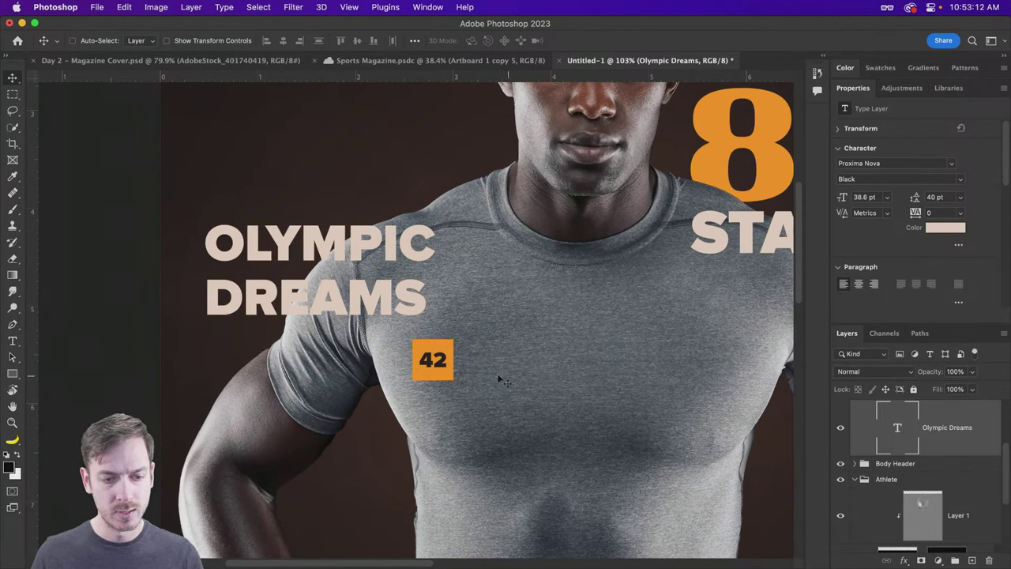
scroll(929, 442, "up", 2)
left_click(930, 451)
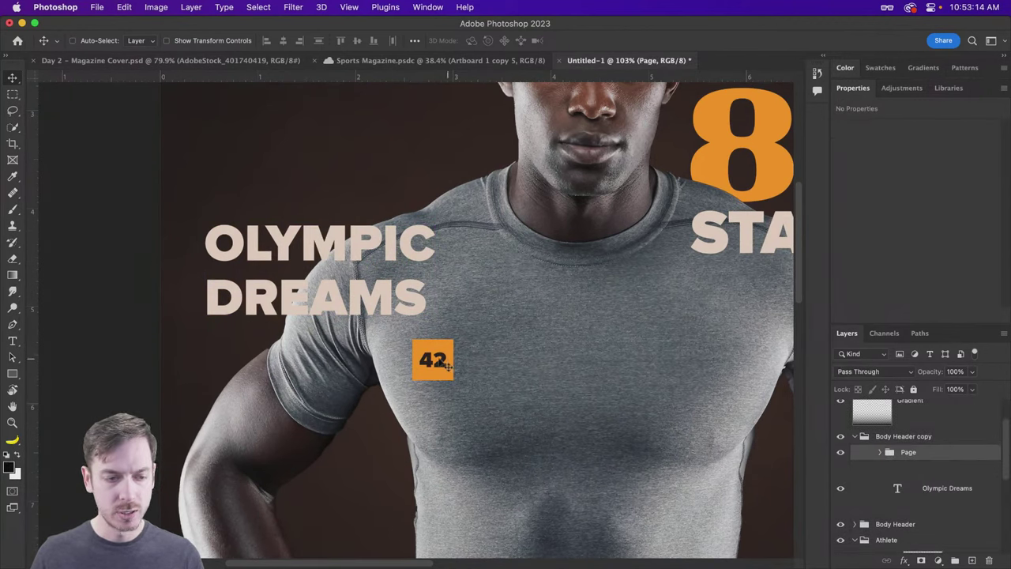
left_click_drag(439, 360, 237, 348)
key("Down")
key("Down")
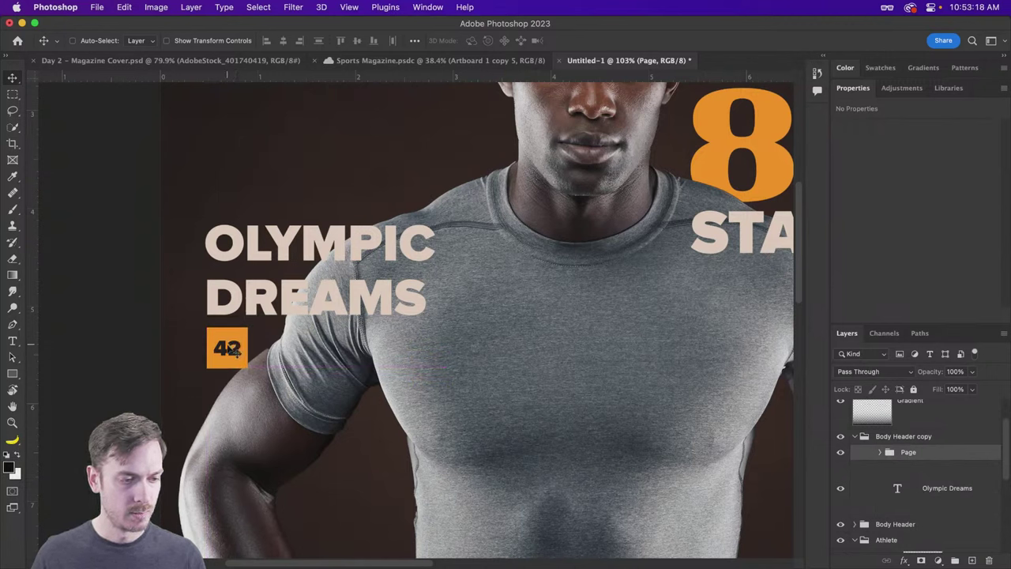
Step: Change the box's number from 42 to 18 and zoom out to view the whole cover
double_click(228, 348)
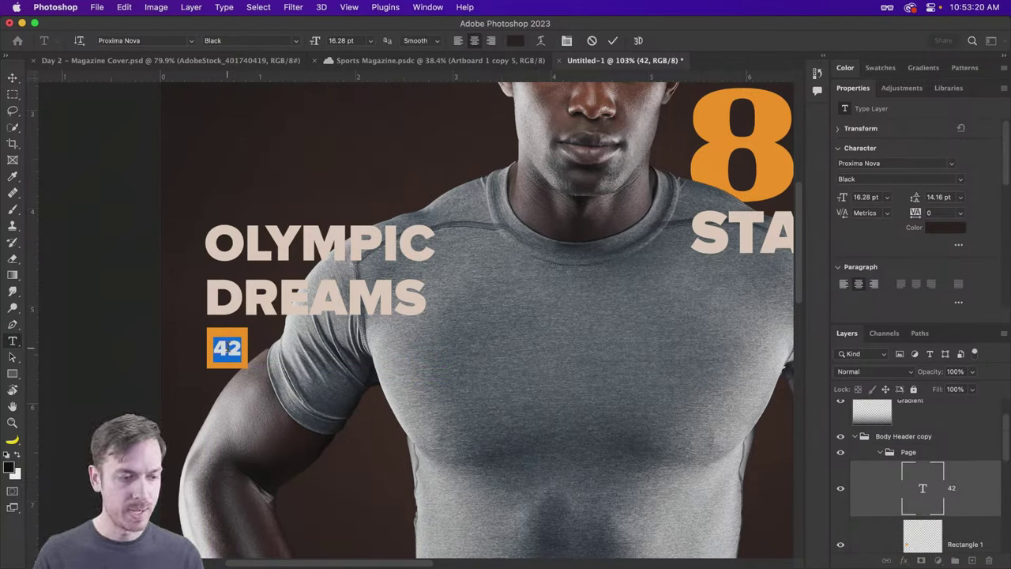
type("18")
key("Escape")
left_click_drag(425, 304, 422, 282)
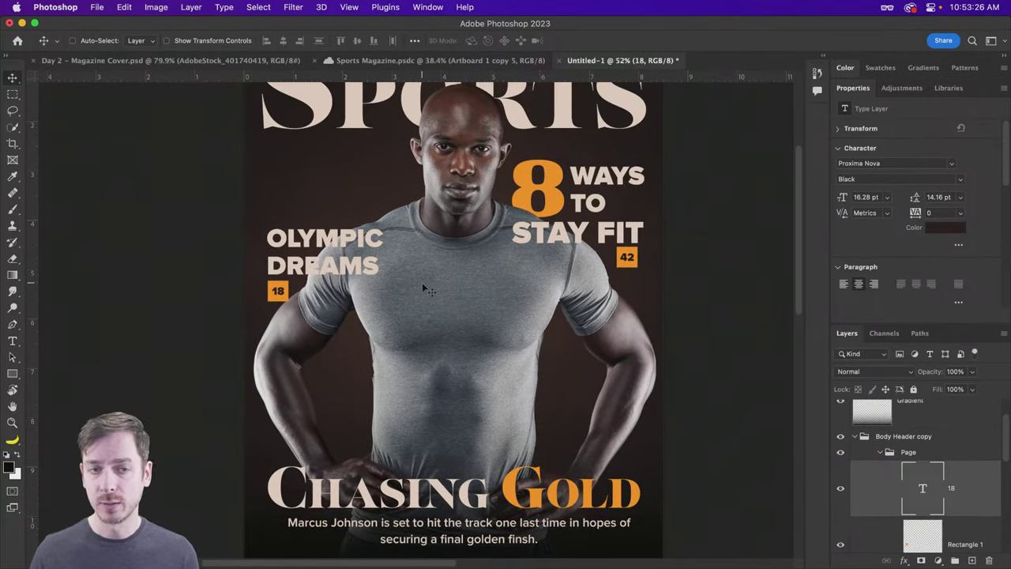
scroll(422, 287, "up", 3)
scroll(426, 288, "down", 3)
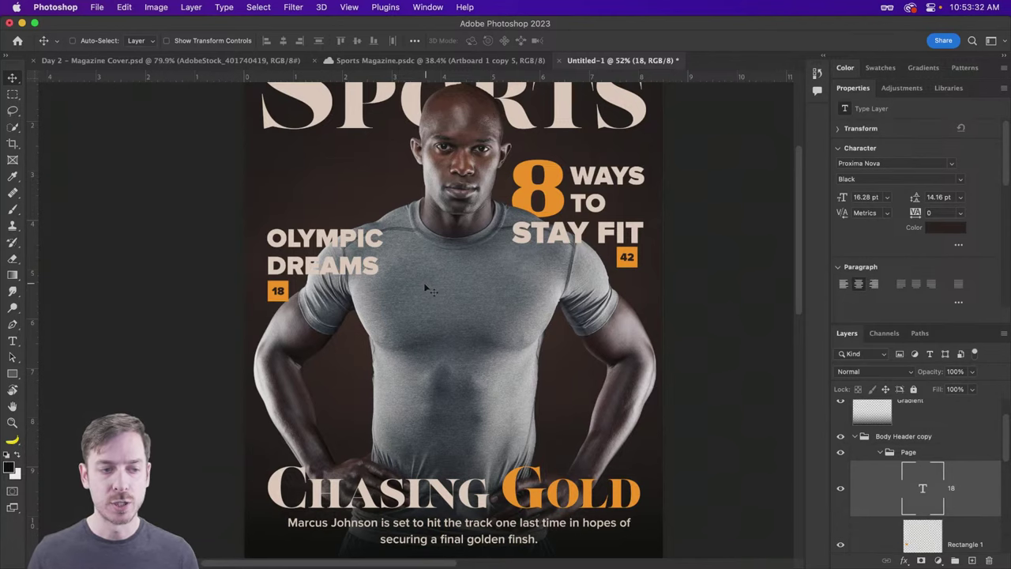
Step: Zoom in on the OLYMPIC DREAMS cover line and its orange 18 box
left_click(340, 240, "super")
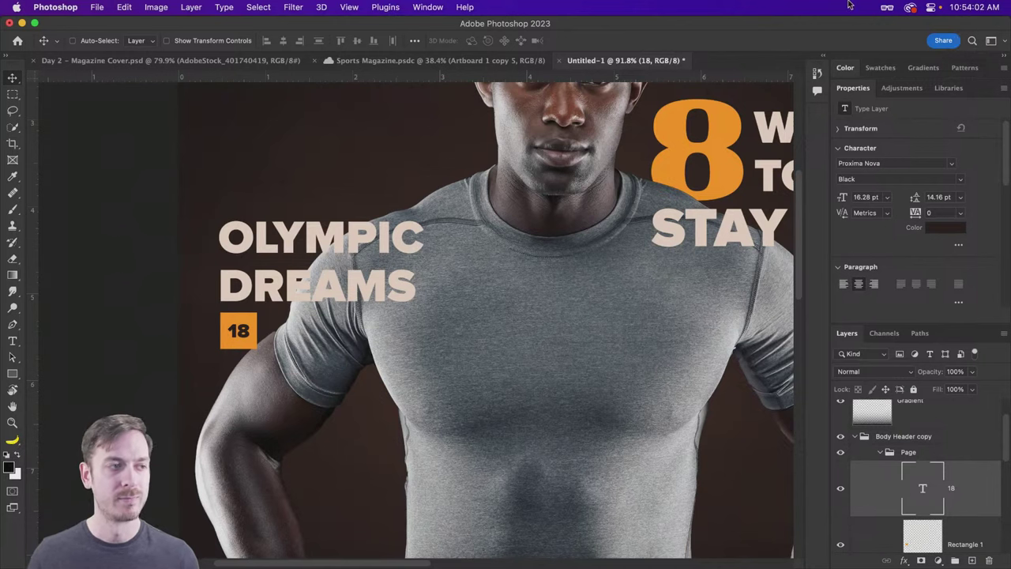
Step: Enable Neutral Color Mode in the Interface section of Photoshop's Workspace settings
left_click(55, 8)
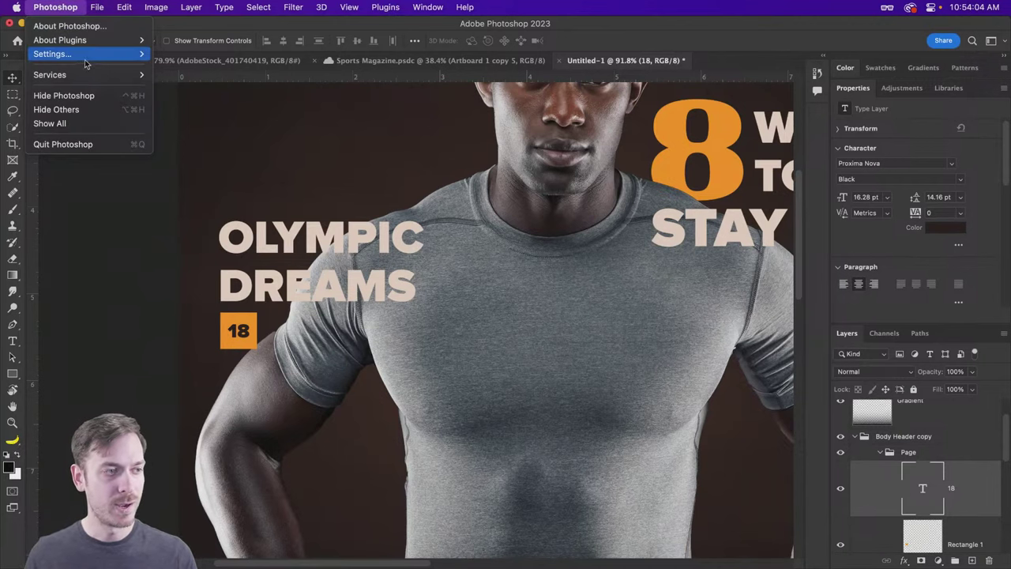
mouse_move(79, 54)
left_click(223, 84)
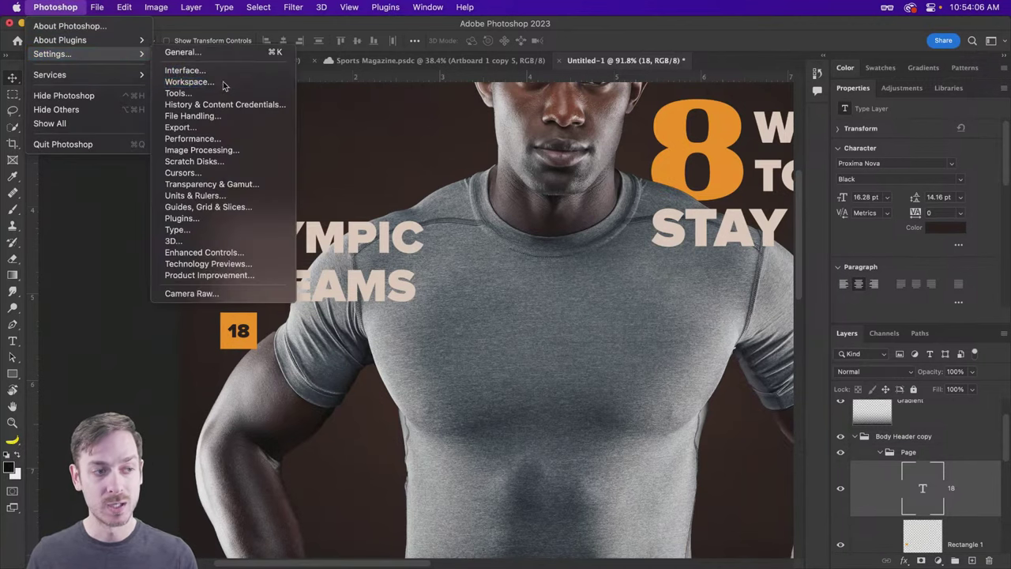
left_click(204, 150)
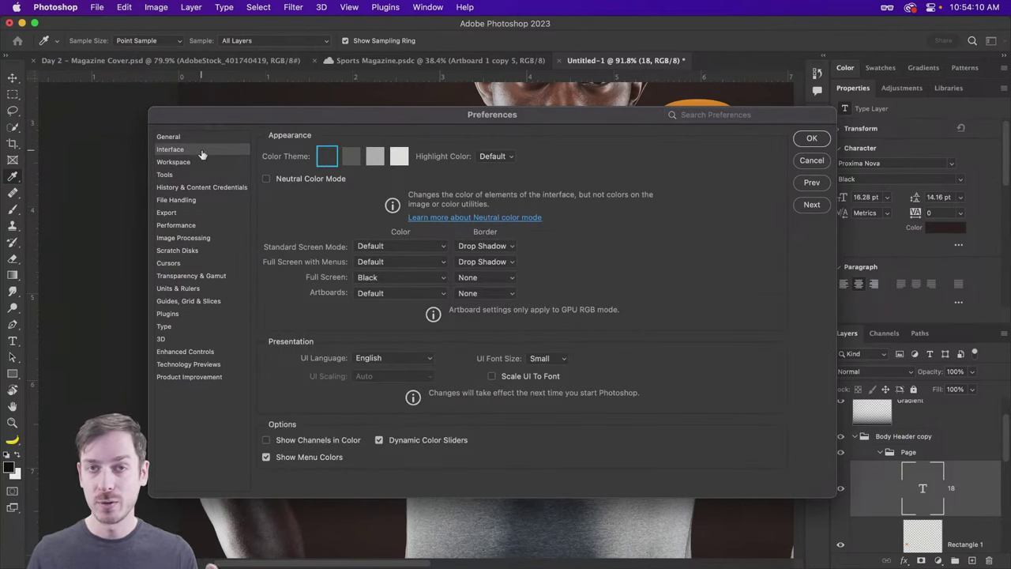
left_click(305, 180)
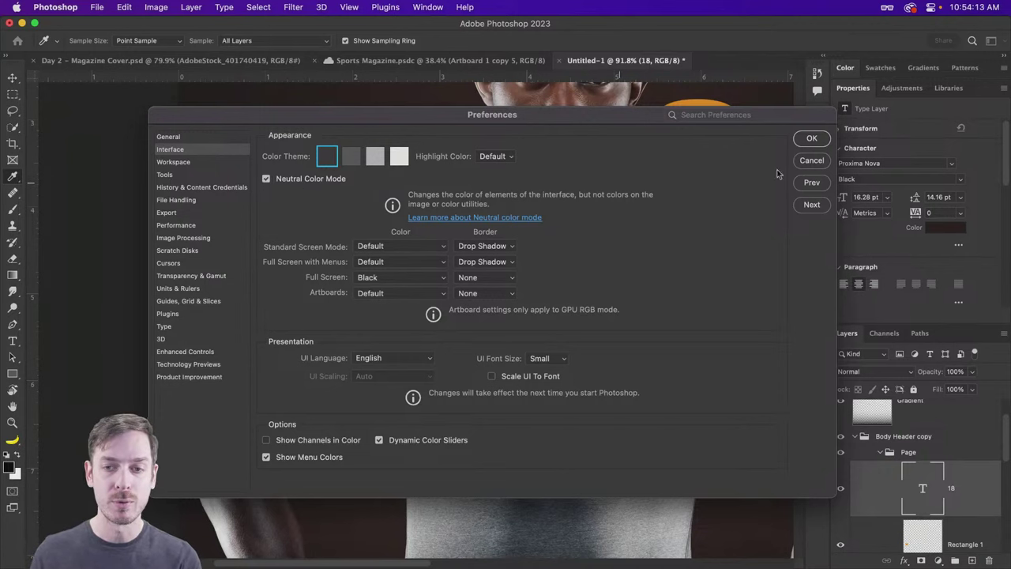
left_click(814, 140)
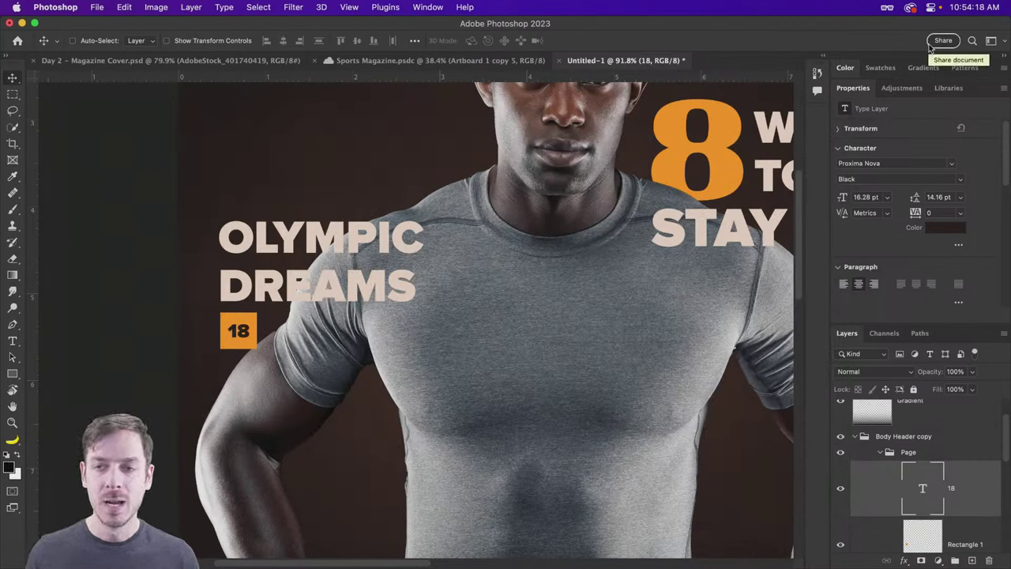
Step: Glance at the Share options, then fit the entire magazine cover on screen with Cmd+0
left_click(945, 41)
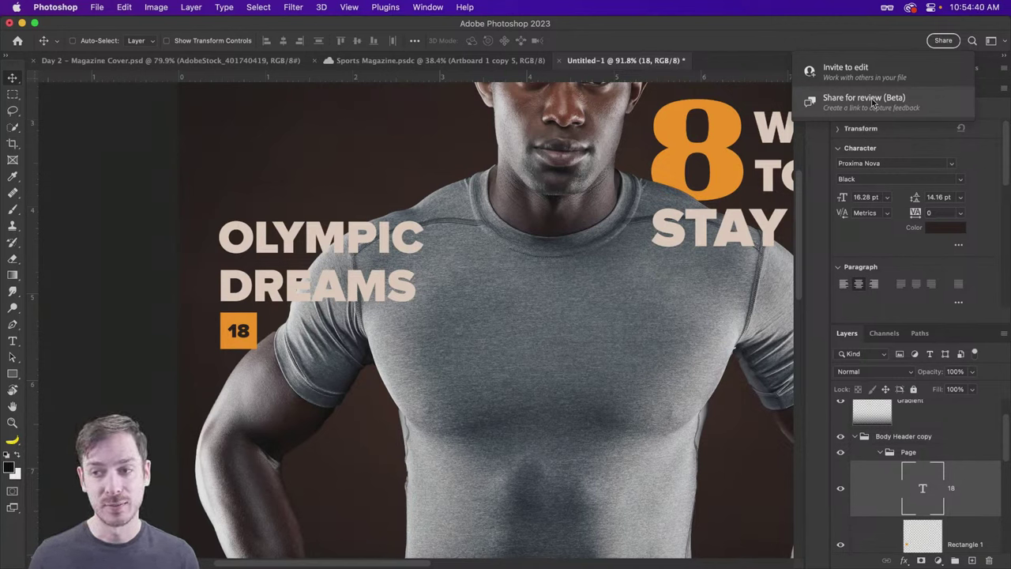
left_click(796, 24)
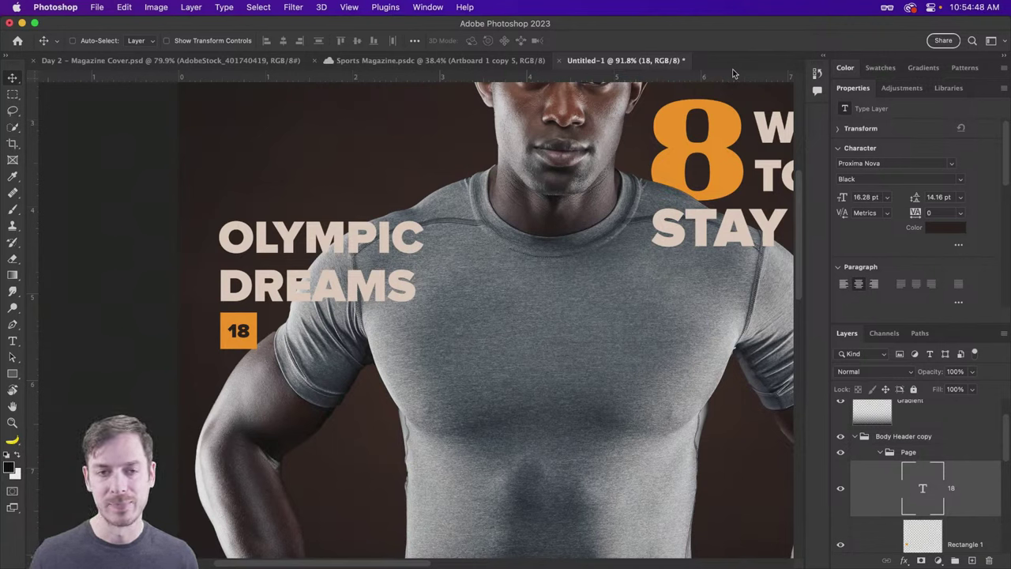
left_click_drag(614, 60, 590, 76)
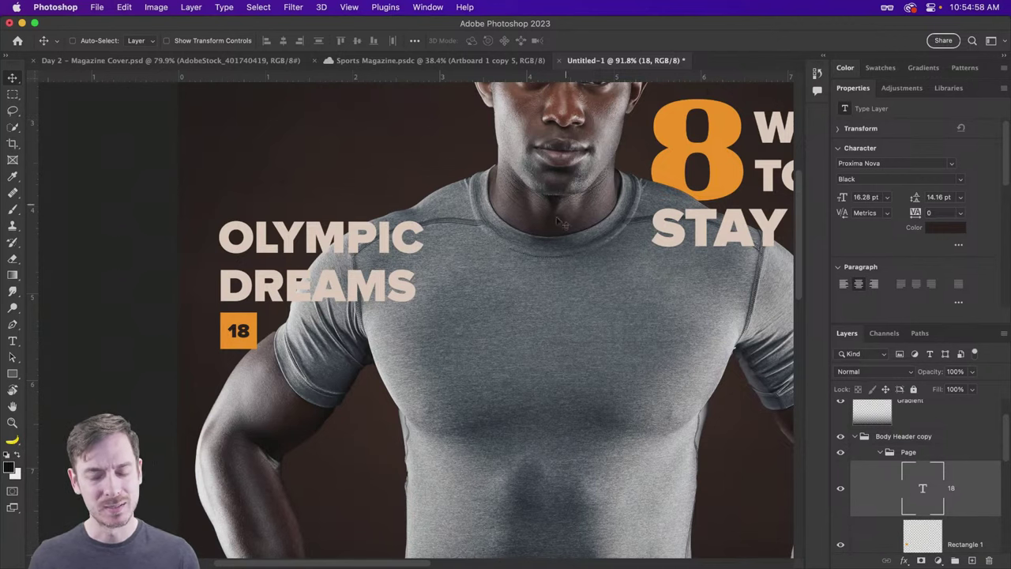
key("super+0")
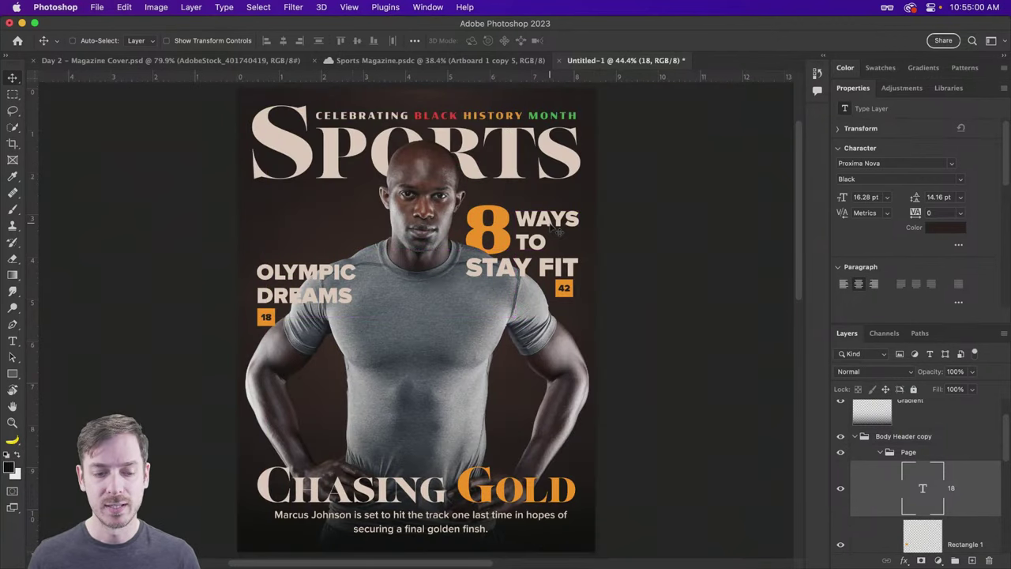